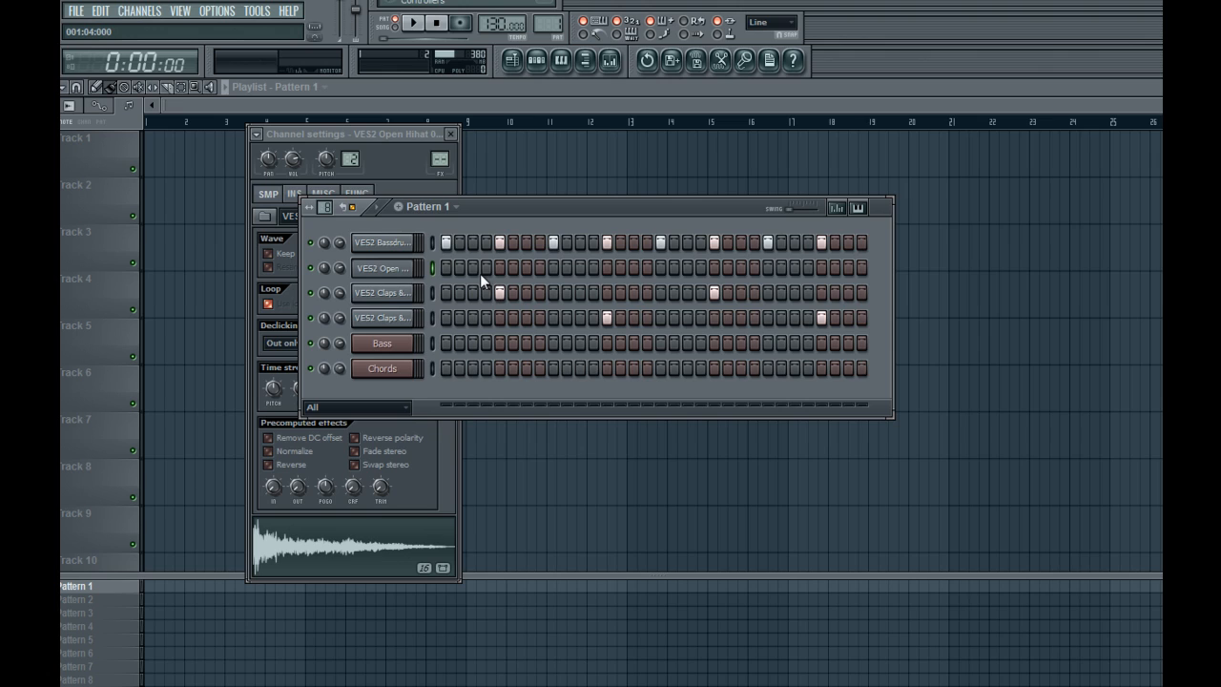
Place open hi-hat hits on every off-beat, from step 3 on every fourth step, and close the channel settings
{"action": "left_click", "coordinate": [579, 268]}
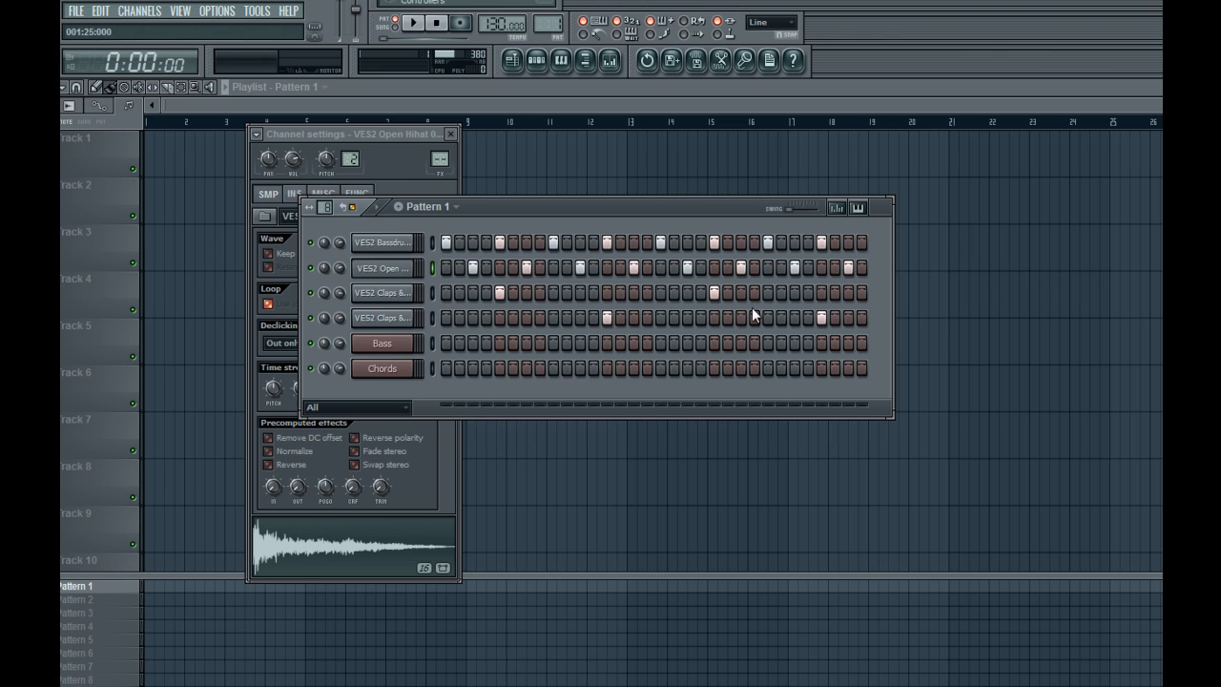
{"action": "left_click", "coordinate": [393, 135]}
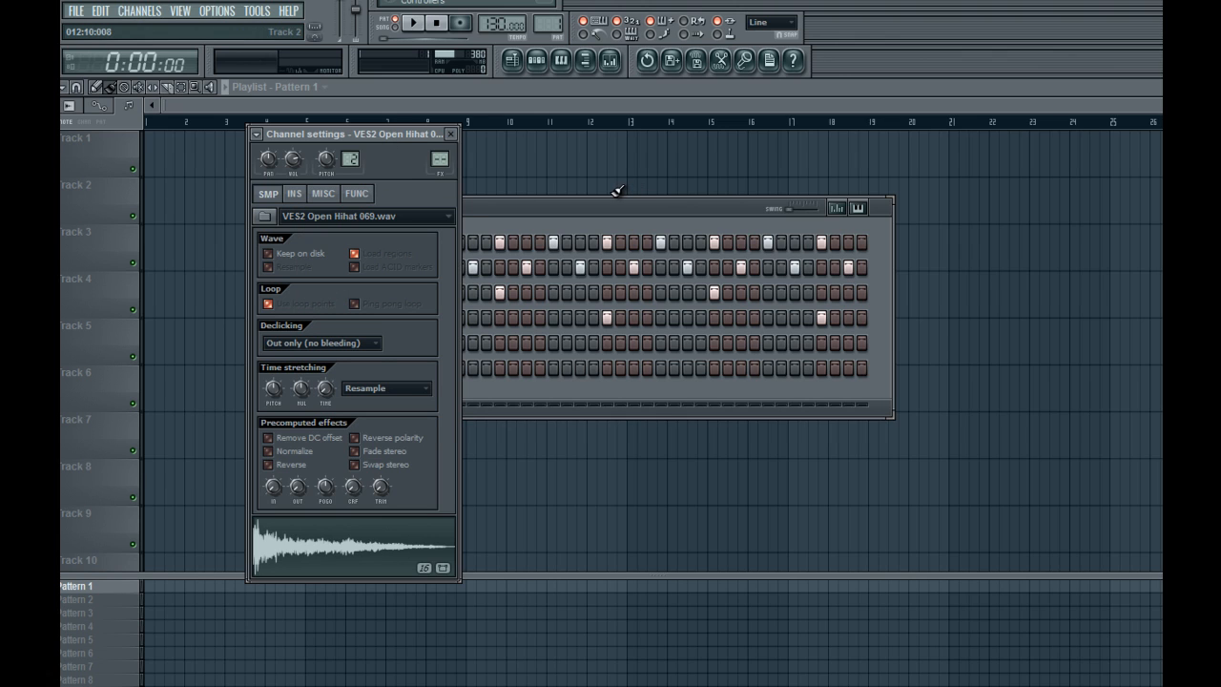
{"action": "left_click", "coordinate": [593, 209]}
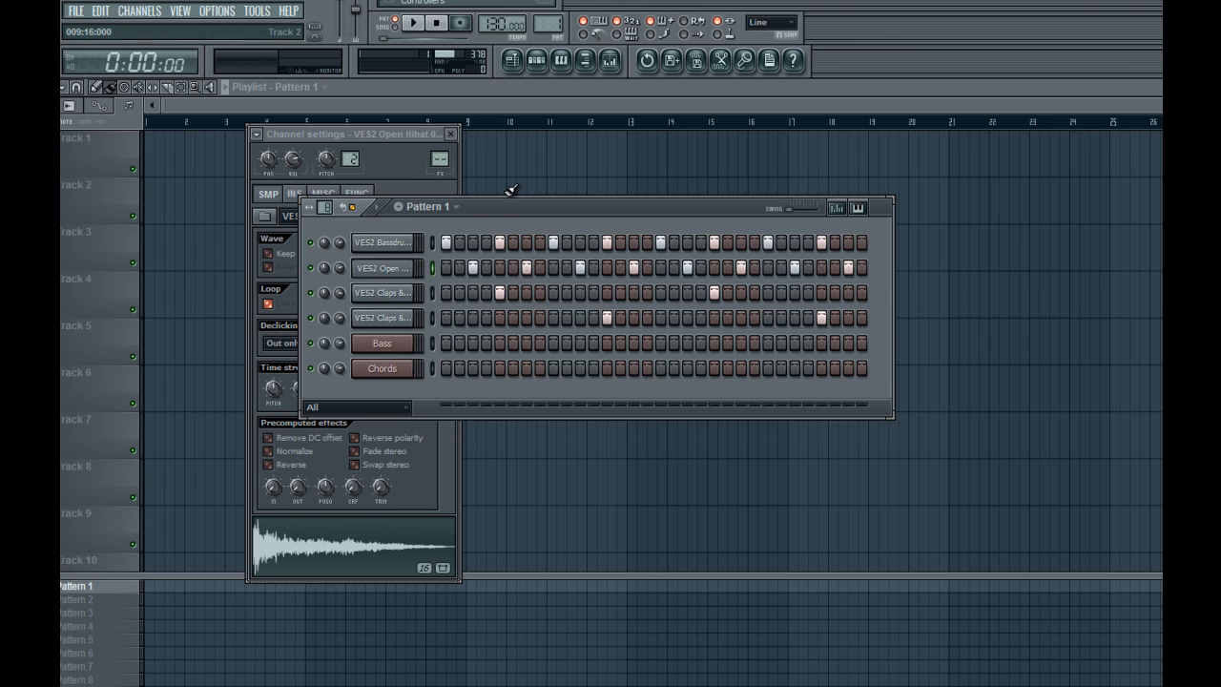
{"action": "left_click", "coordinate": [400, 243]}
{"action": "left_click", "coordinate": [450, 133]}
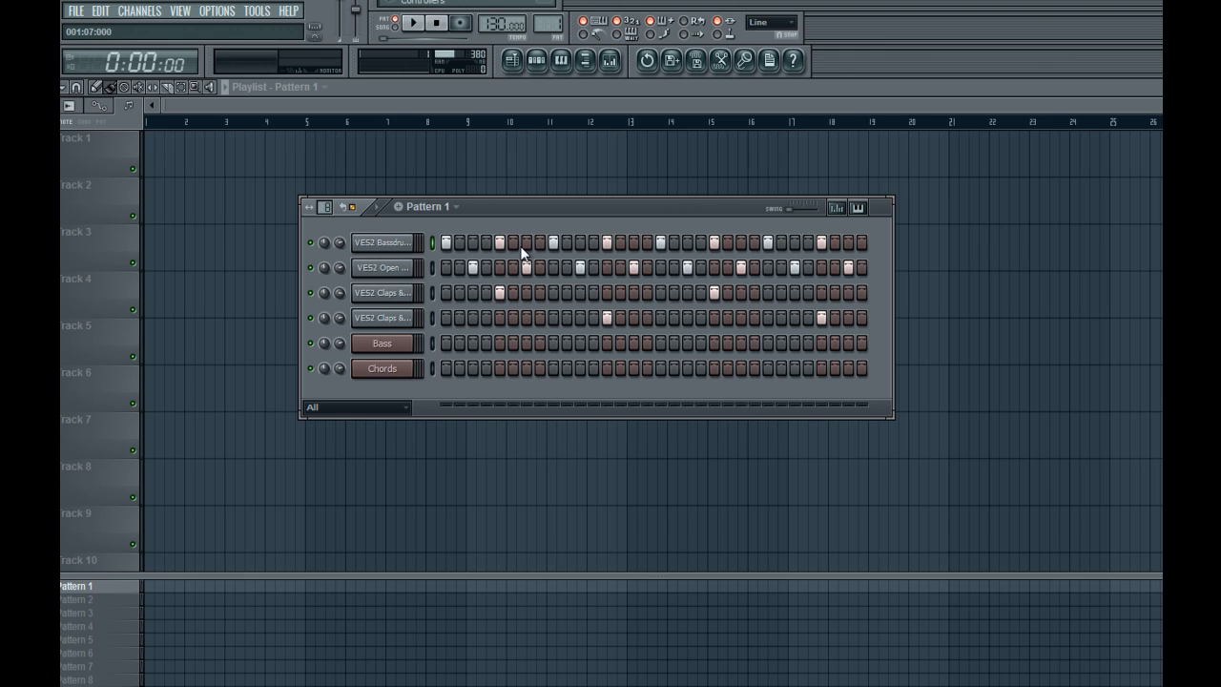
Play the drum pattern, then apply a quick fade-out to the open hi-hat sample in its channel settings
{"action": "key", "text": "space"}
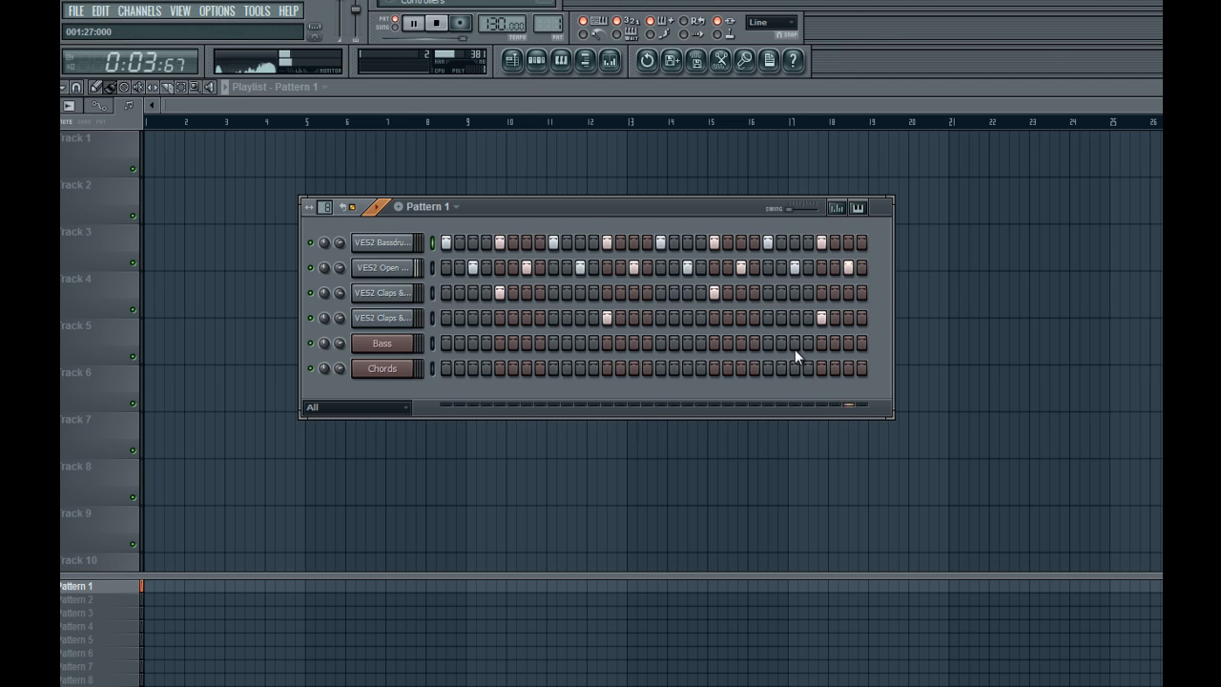
{"action": "key", "text": "space"}
{"action": "left_click", "coordinate": [386, 270]}
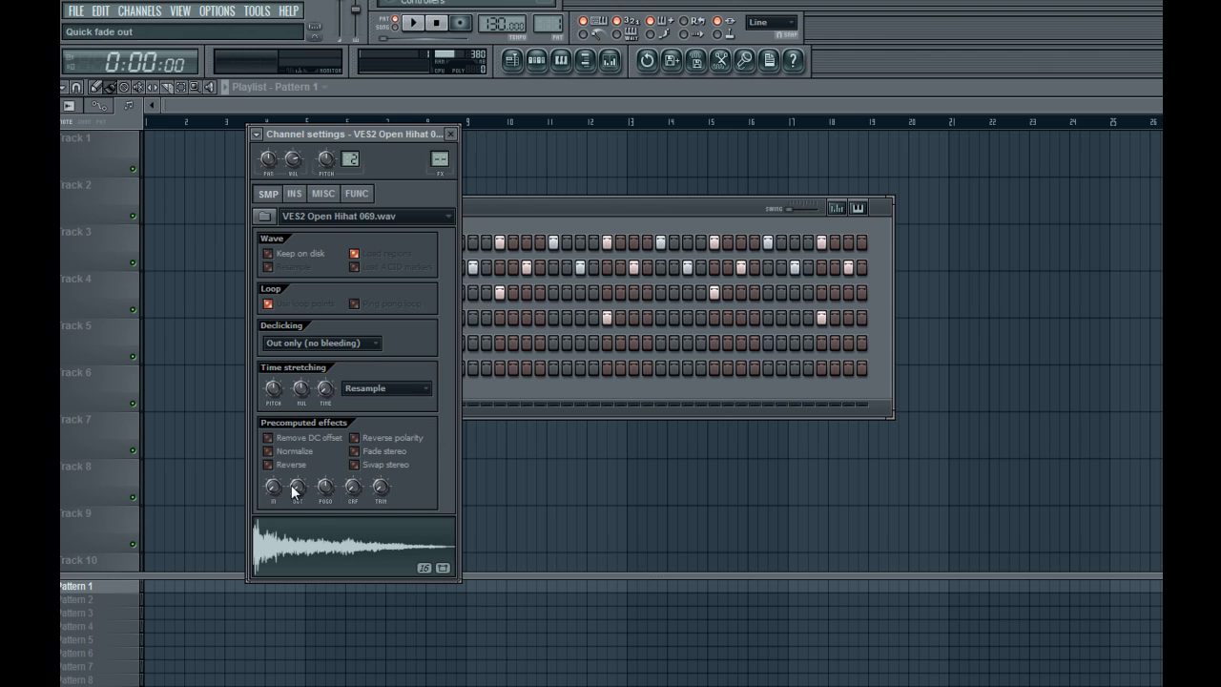
{"action": "left_click_drag", "start_coordinate": [293, 488], "coordinate": [320, 416]}
{"action": "left_click_drag", "start_coordinate": [304, 488], "coordinate": [299, 496]}
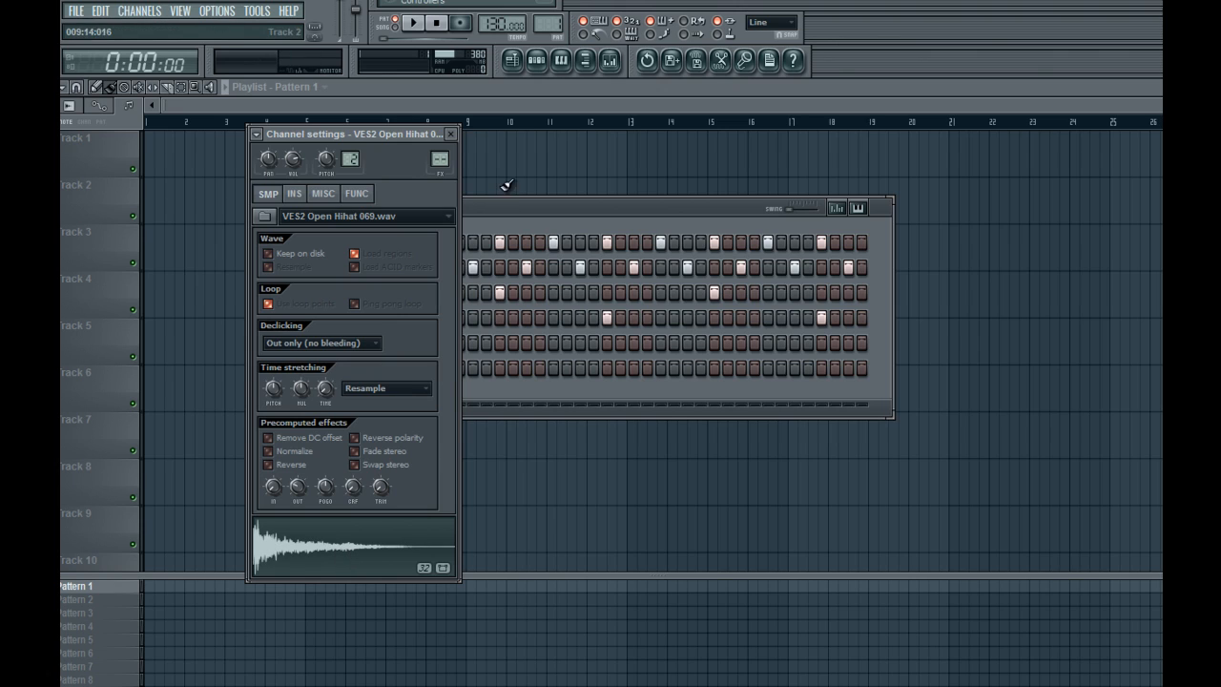
{"action": "left_click", "coordinate": [451, 134]}
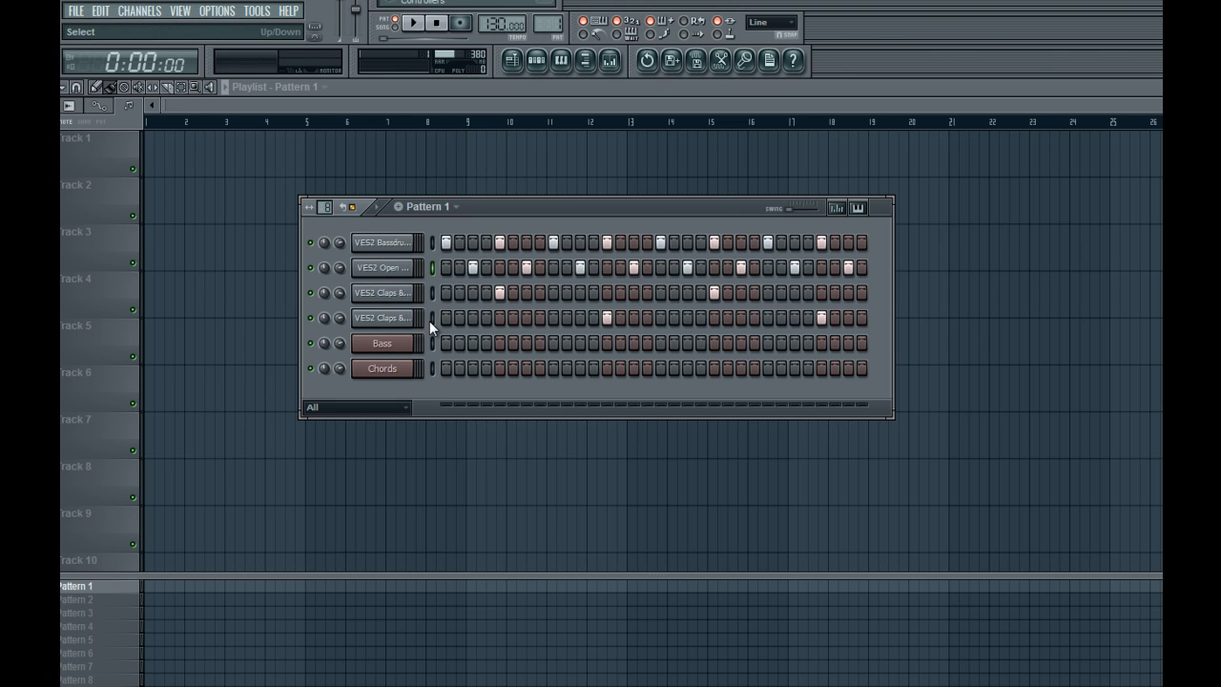
Play the pattern with the shortened hi-hat and check the hi-hat's channel settings
{"action": "key", "text": "space"}
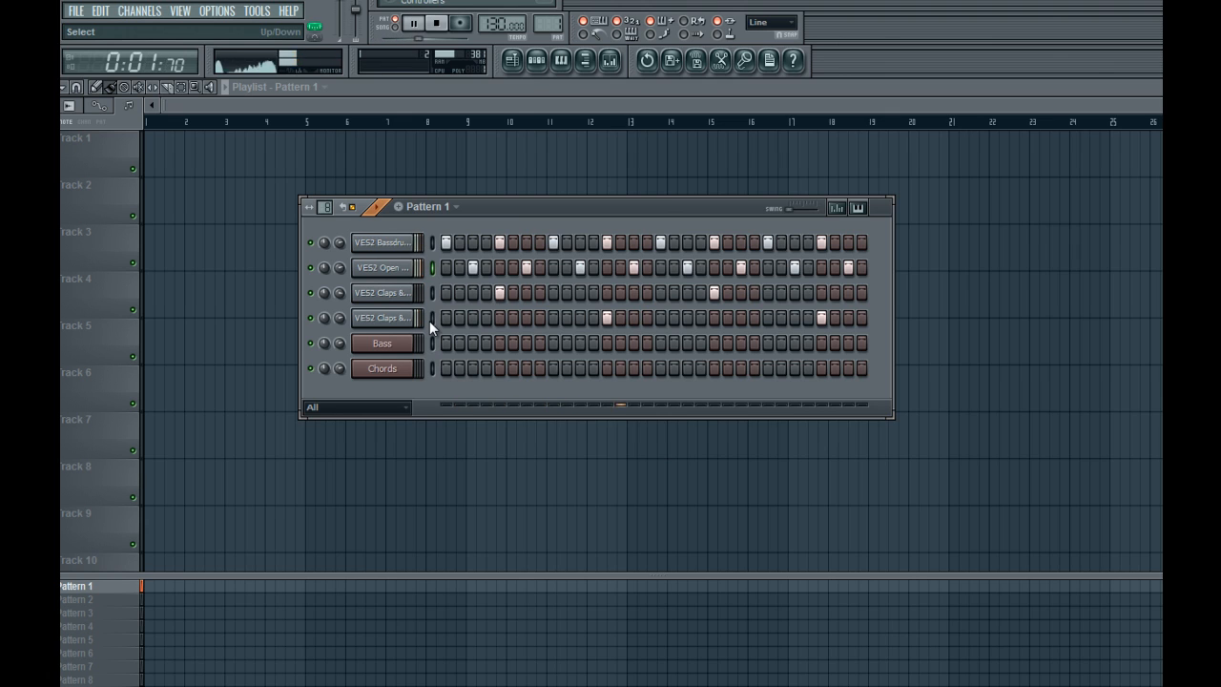
{"action": "left_click", "coordinate": [382, 267]}
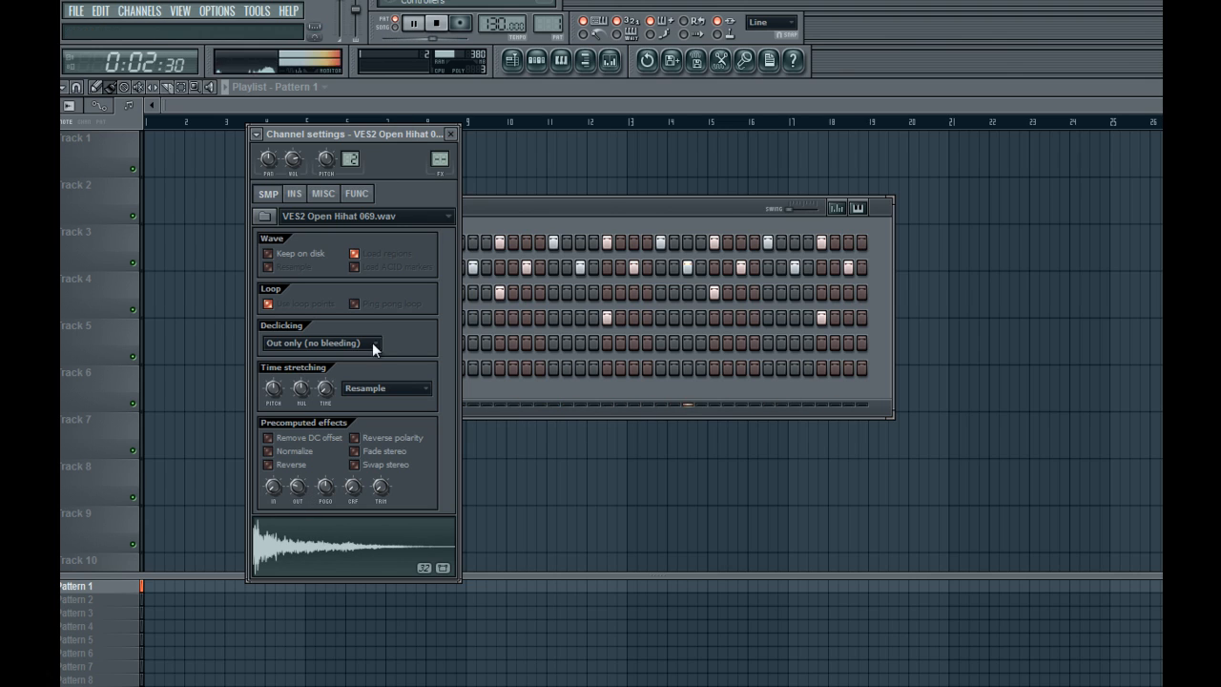
{"action": "left_click", "coordinate": [452, 134]}
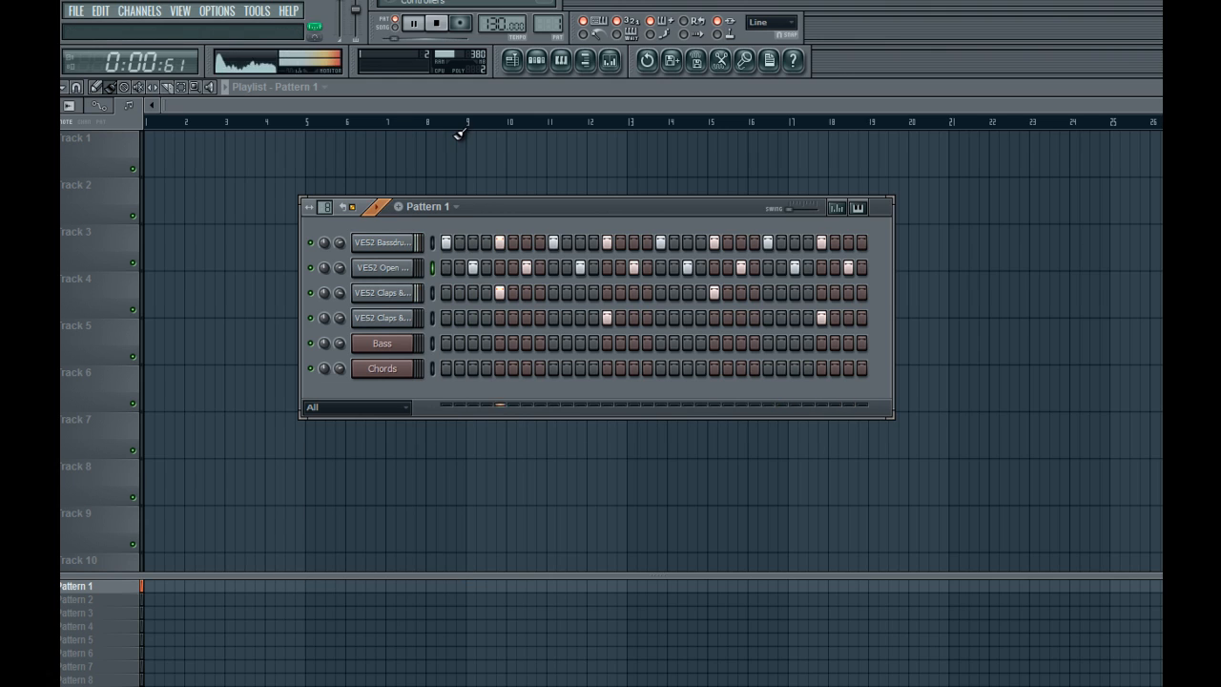
{"action": "key", "text": "space"}
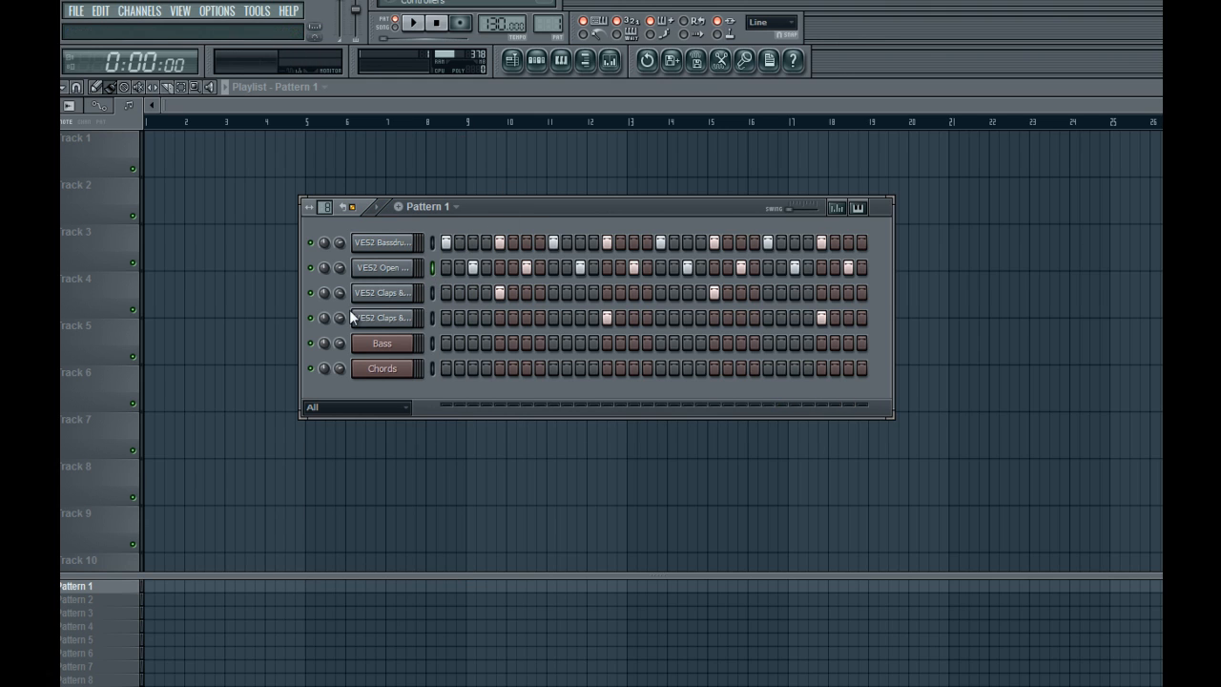
Open the Bass channel's synthesizer, audition a note and set oscillator A1's octave to -2
{"action": "left_click", "coordinate": [391, 345]}
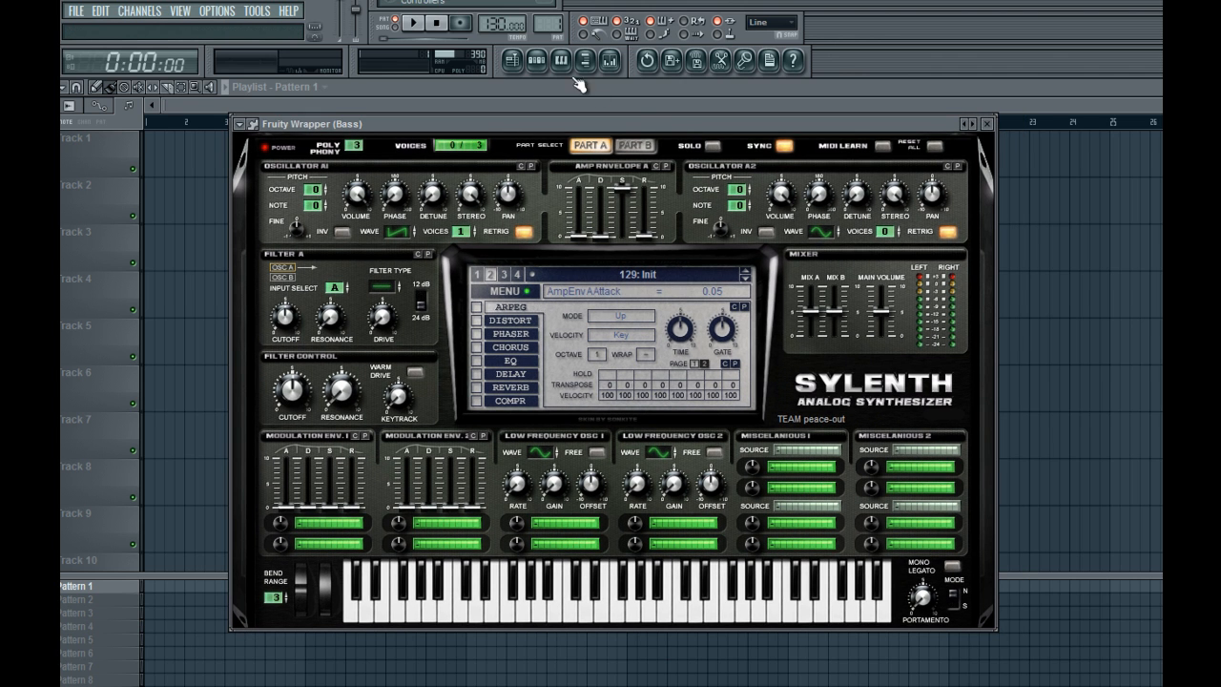
{"action": "left_click", "coordinate": [536, 63]}
{"action": "left_click", "coordinate": [537, 142]}
{"action": "key", "text": "w"}
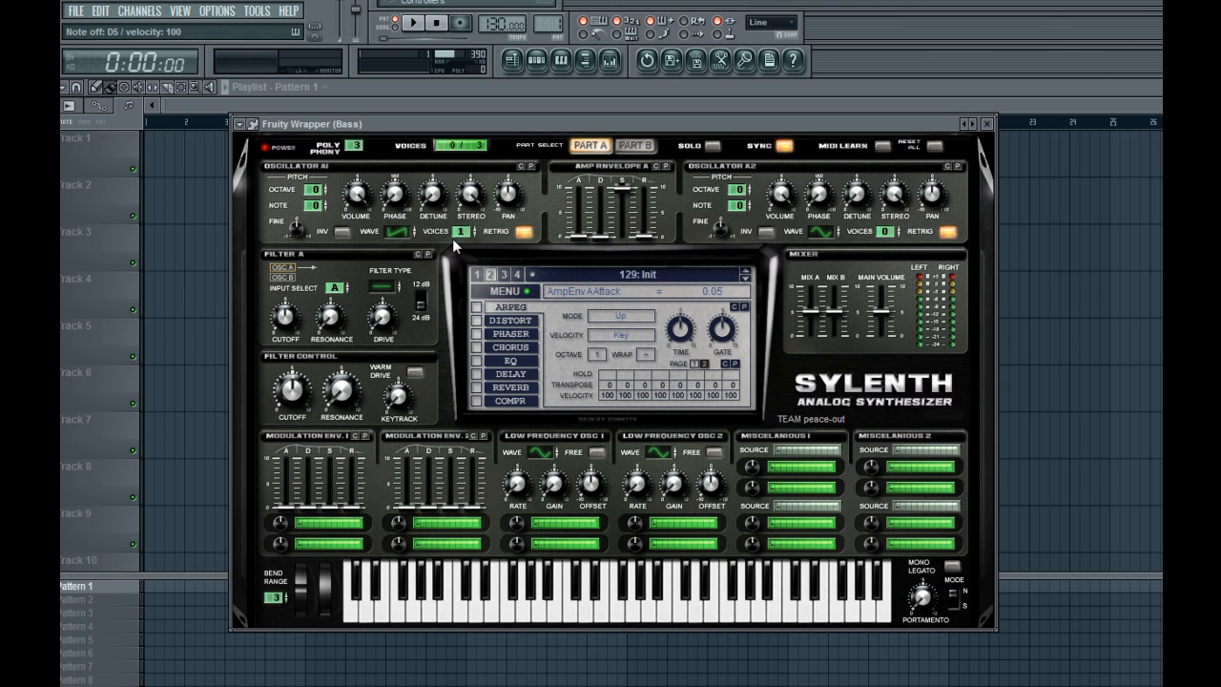
{"action": "left_click_drag", "start_coordinate": [312, 190], "coordinate": [315, 211]}
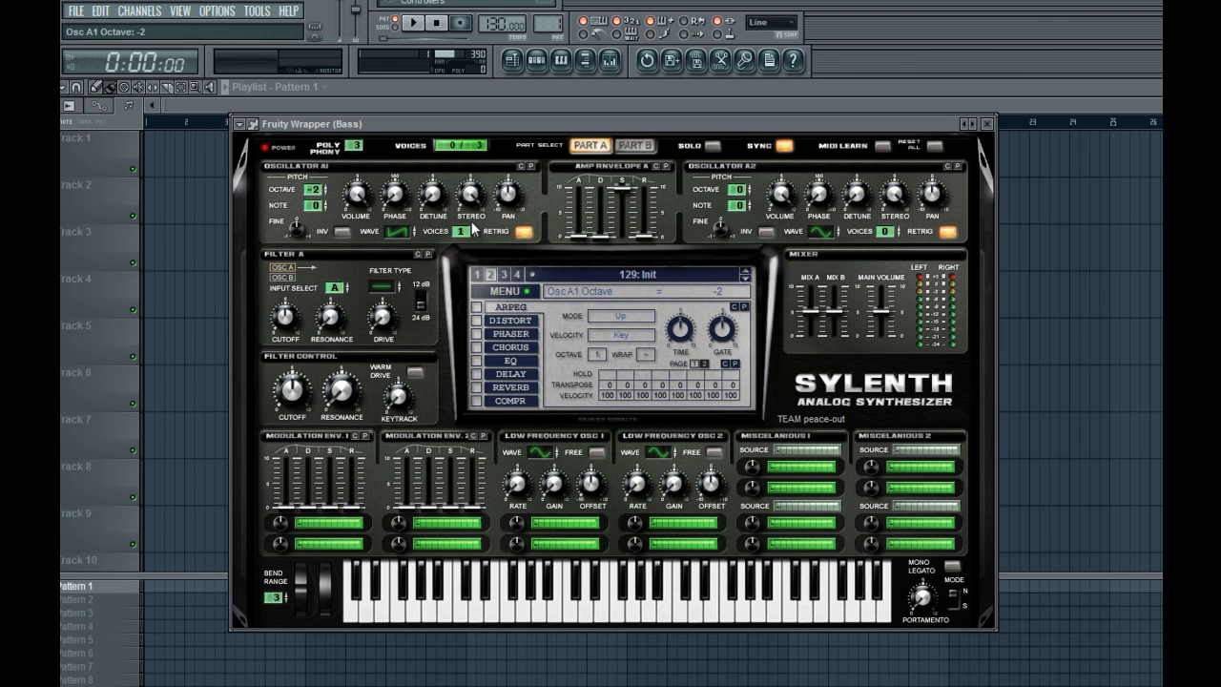
Set Filter A's type to Lowpass and check oscillator A2's waveform and the filter cutoff
{"action": "left_click", "coordinate": [382, 287]}
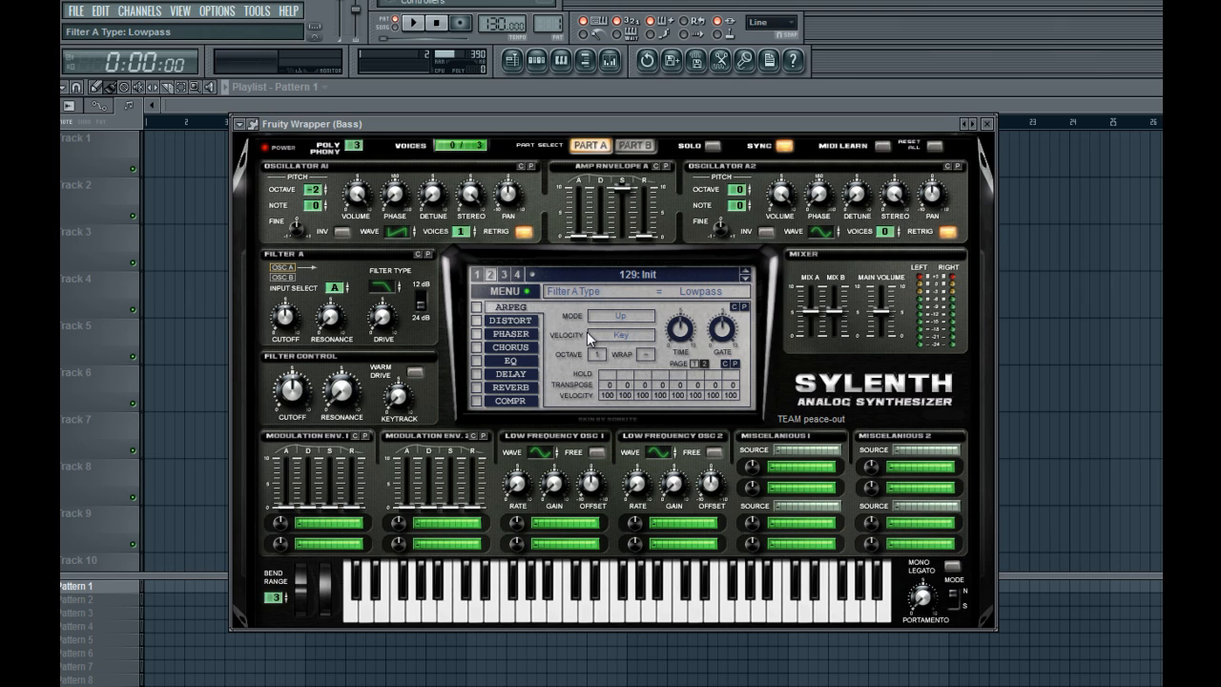
{"action": "mouse_move", "coordinate": [826, 232]}
{"action": "left_mouse_down"}
{"action": "mouse_move", "coordinate": [851, 221]}
{"action": "mouse_move", "coordinate": [845, 213]}
{"action": "mouse_move", "coordinate": [828, 244]}
{"action": "left_mouse_up"}
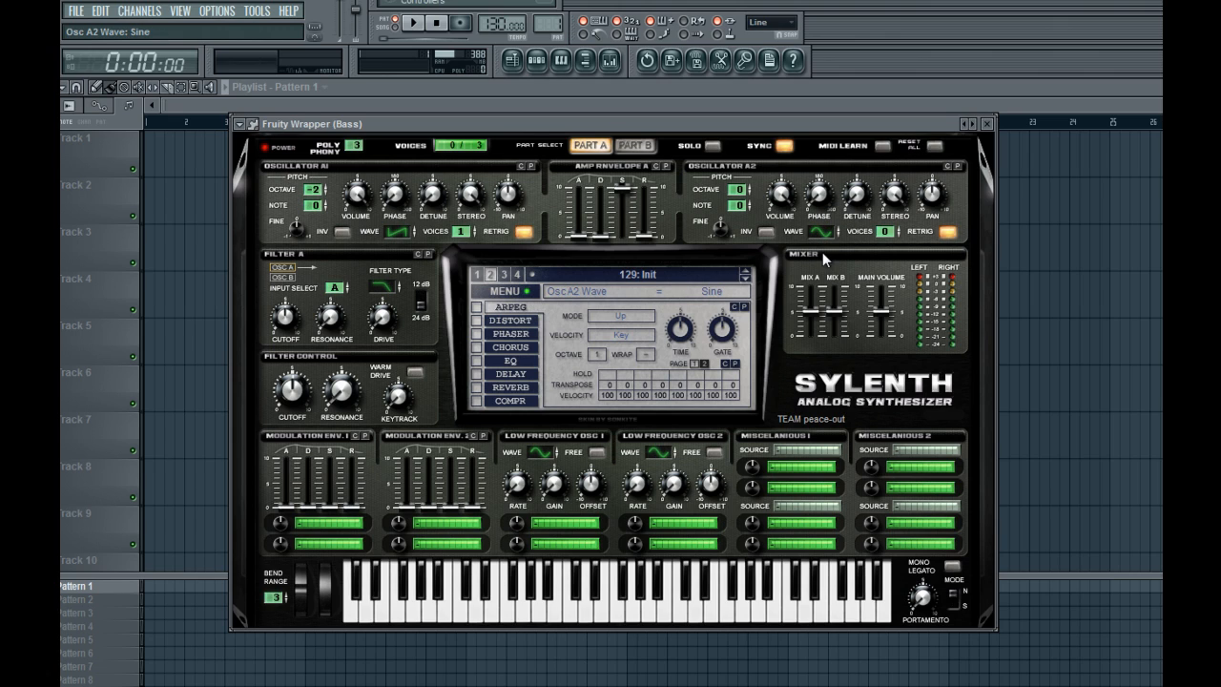
{"action": "left_click", "coordinate": [285, 315]}
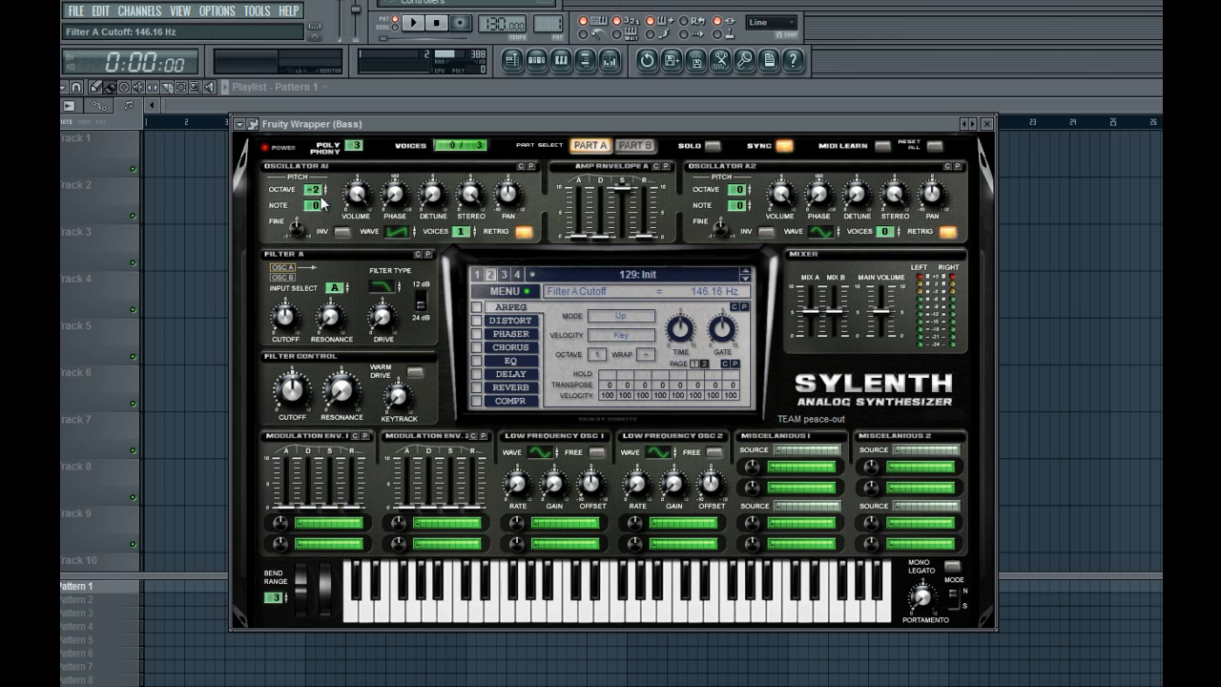
Open the Bass channel's piano roll
{"action": "left_click", "coordinate": [537, 63]}
{"action": "right_click", "coordinate": [387, 345]}
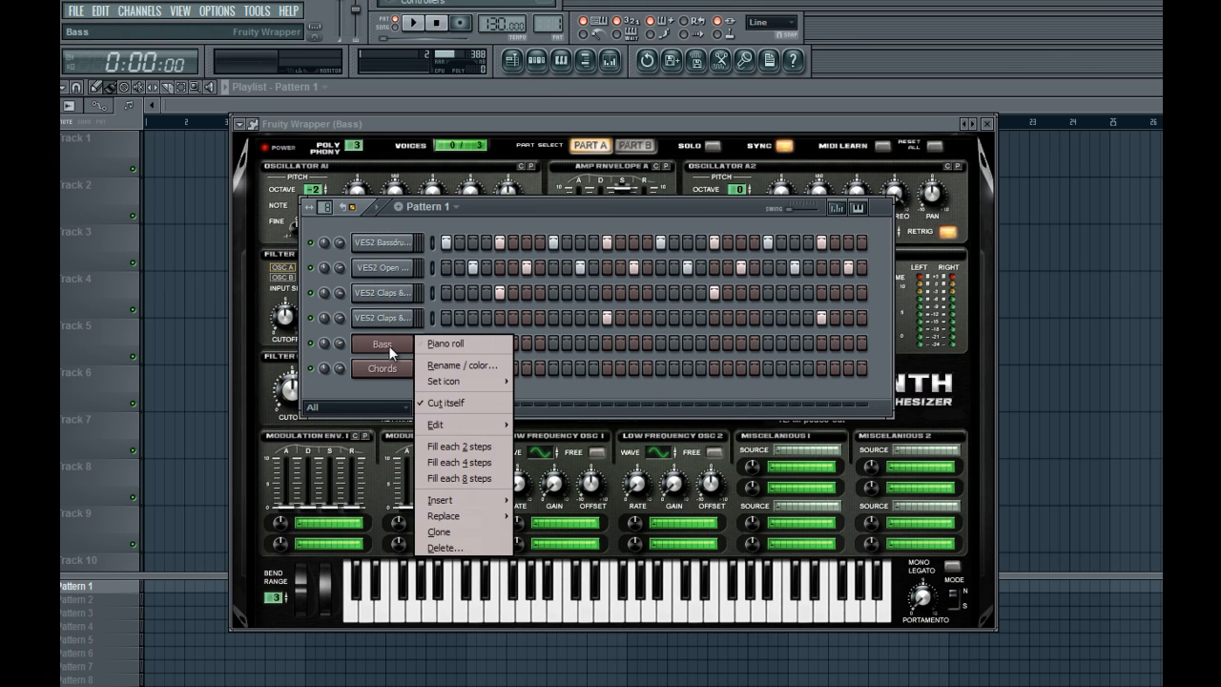
{"action": "left_click", "coordinate": [448, 342]}
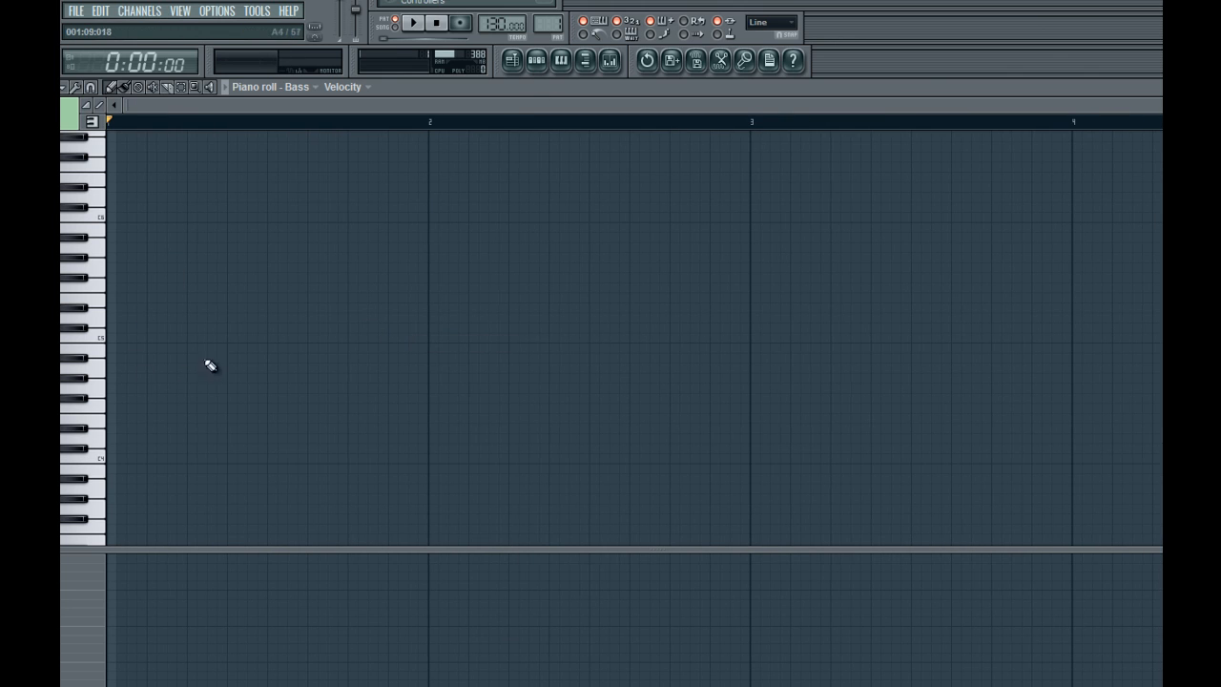
Solo the Bass channel in the step sequencer and return to its piano roll
{"action": "left_click", "coordinate": [537, 61]}
{"action": "left_click", "coordinate": [537, 61]}
{"action": "key", "text": "F6"}
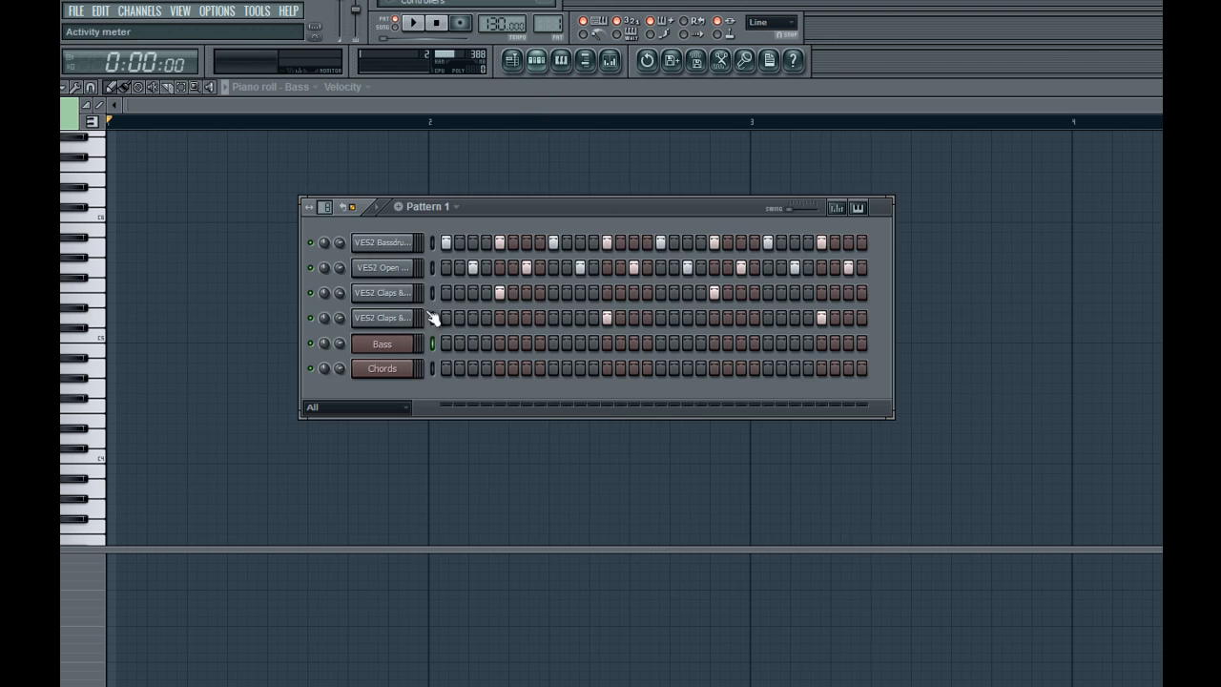
{"action": "key", "text": "F6"}
{"action": "left_click", "coordinate": [536, 62]}
{"action": "right_click", "coordinate": [311, 346]}
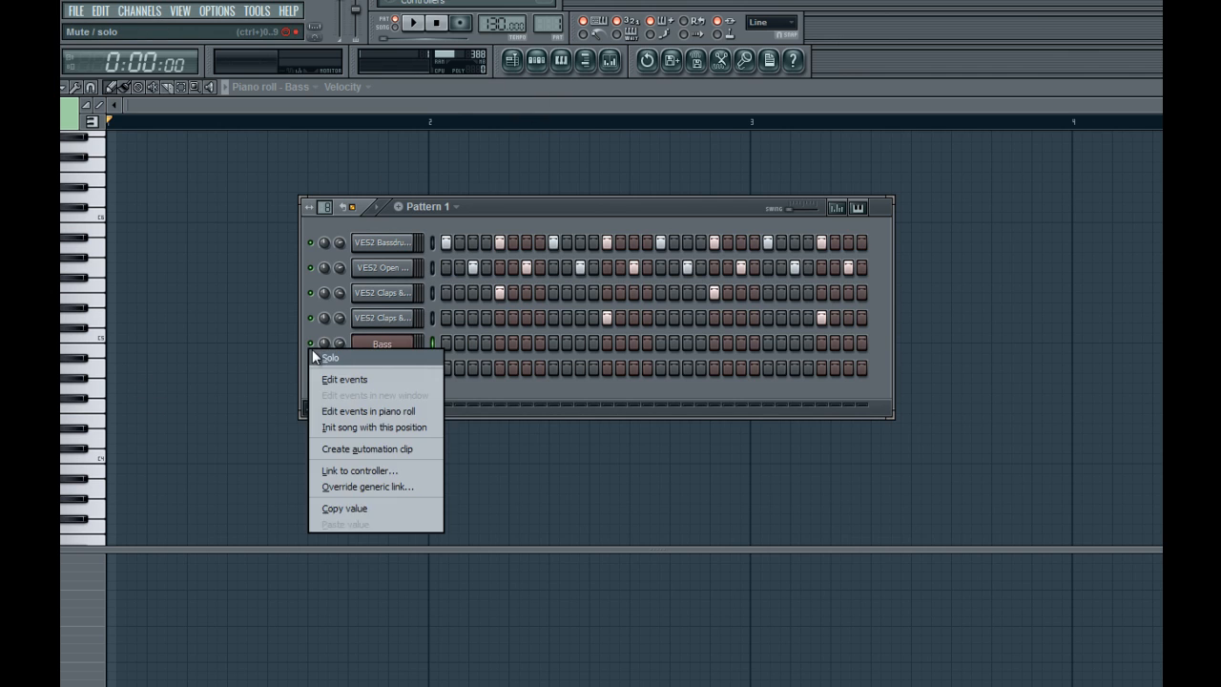
{"action": "left_click", "coordinate": [314, 354]}
{"action": "key", "text": "F6"}
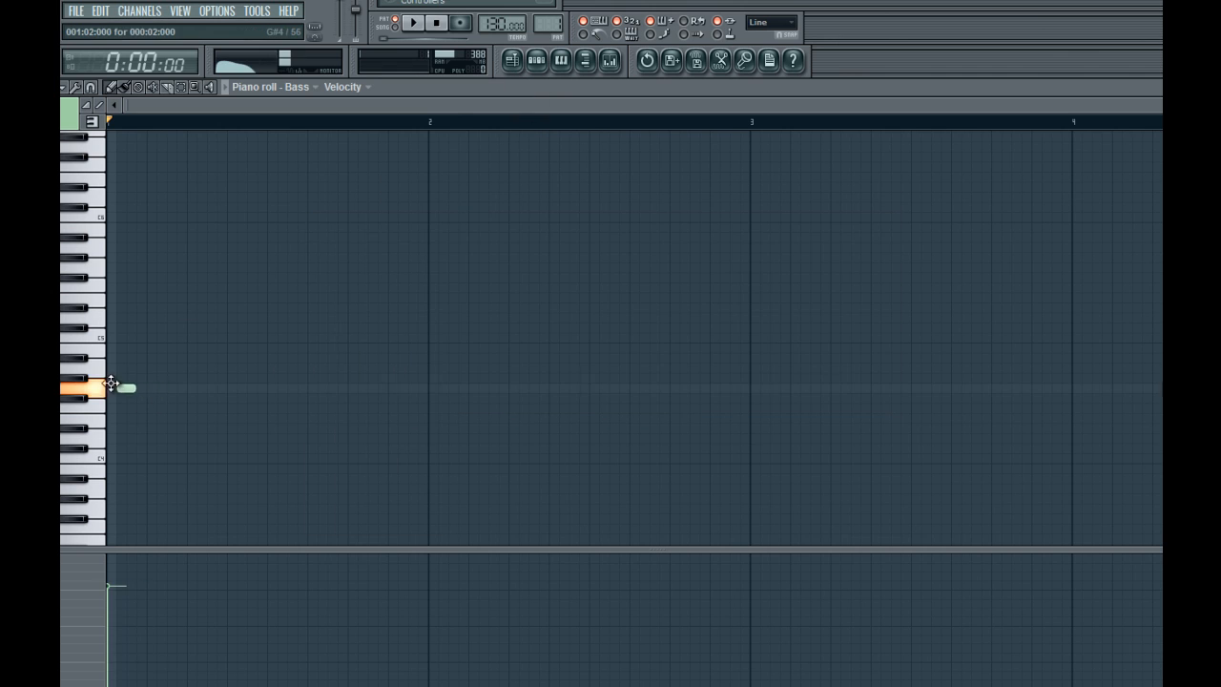
Draw eight G4 bass notes across bar 1, each three steps long and starting every four steps
{"action": "left_click", "coordinate": [112, 387]}
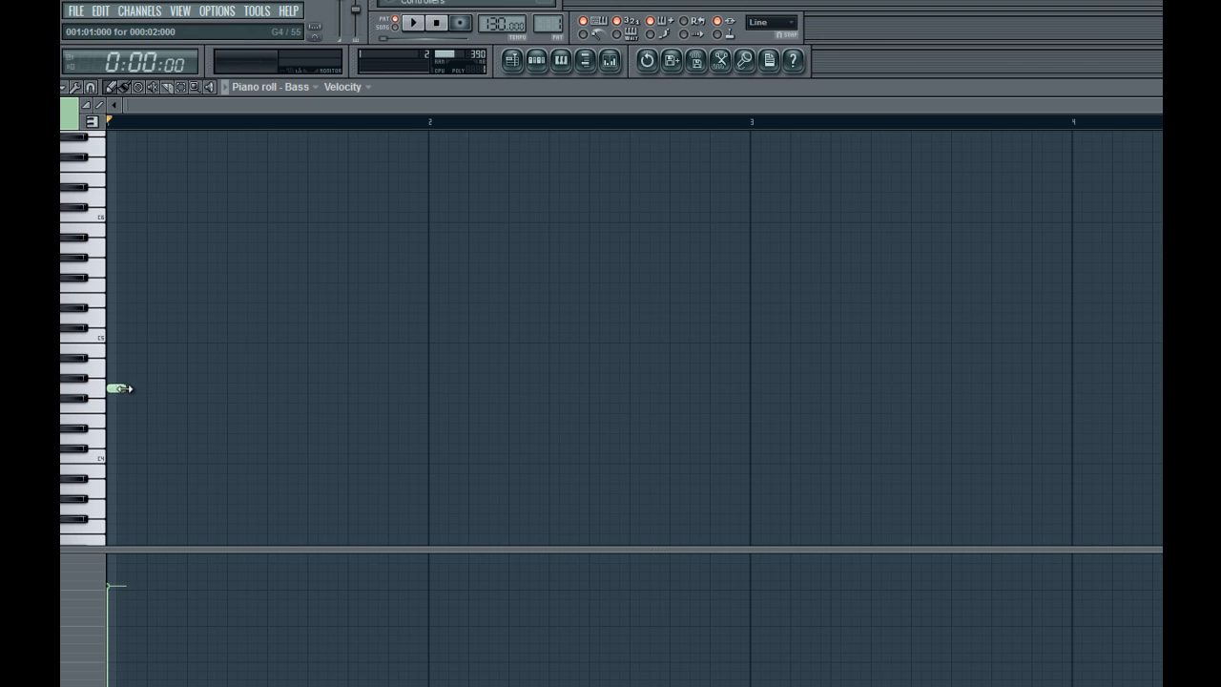
{"action": "left_click", "coordinate": [155, 387]}
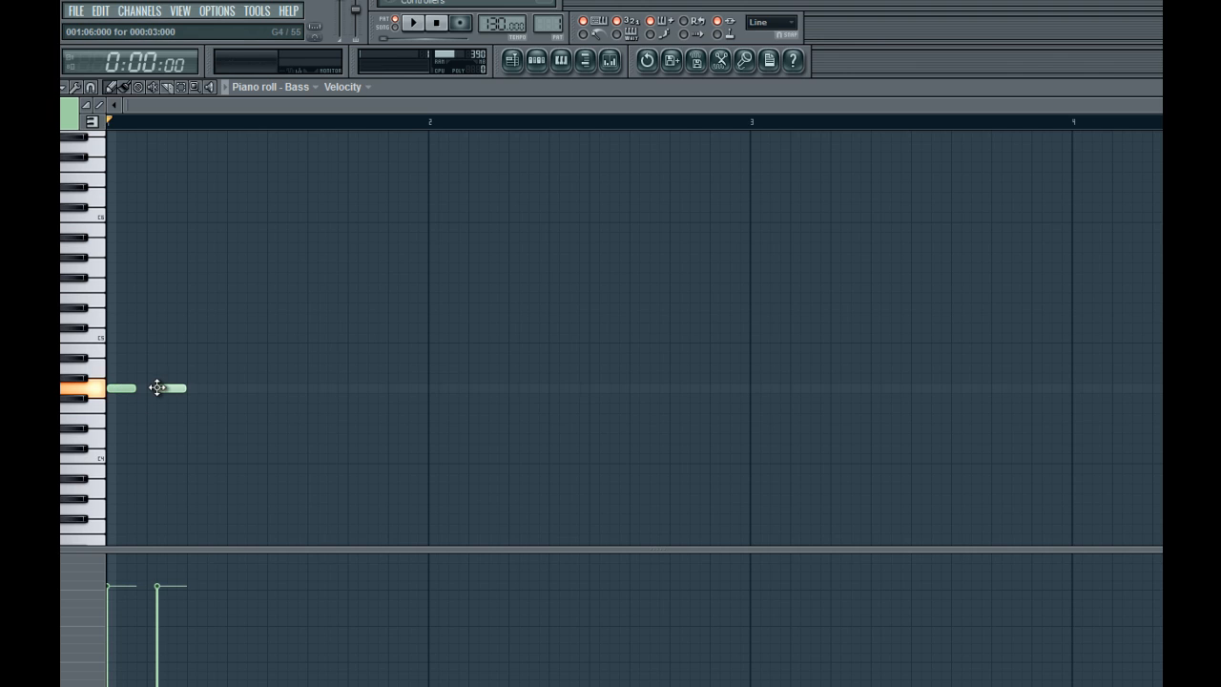
{"action": "left_click", "coordinate": [196, 387]}
{"action": "left_click", "coordinate": [236, 388]}
{"action": "left_click", "coordinate": [275, 387]}
{"action": "left_click", "coordinate": [315, 387]}
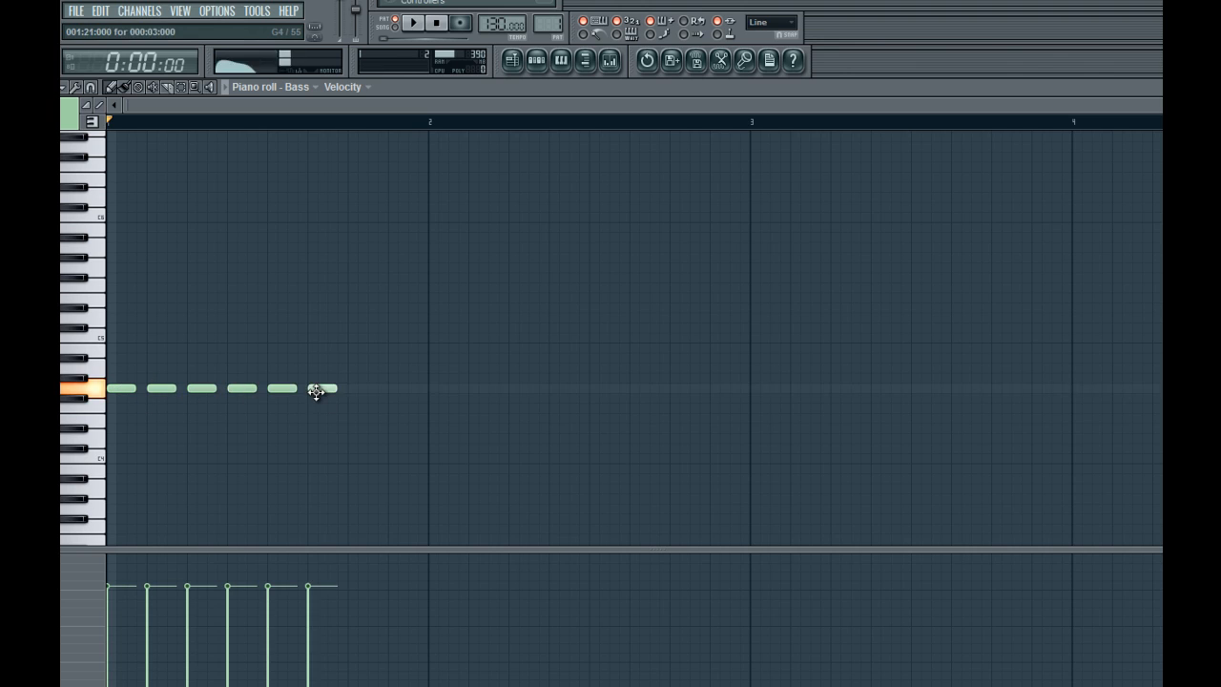
{"action": "left_click", "coordinate": [359, 387]}
{"action": "left_click", "coordinate": [396, 388]}
Play back the soloed bass line and open the Bass channel's synthesizer
{"action": "left_click", "coordinate": [536, 60]}
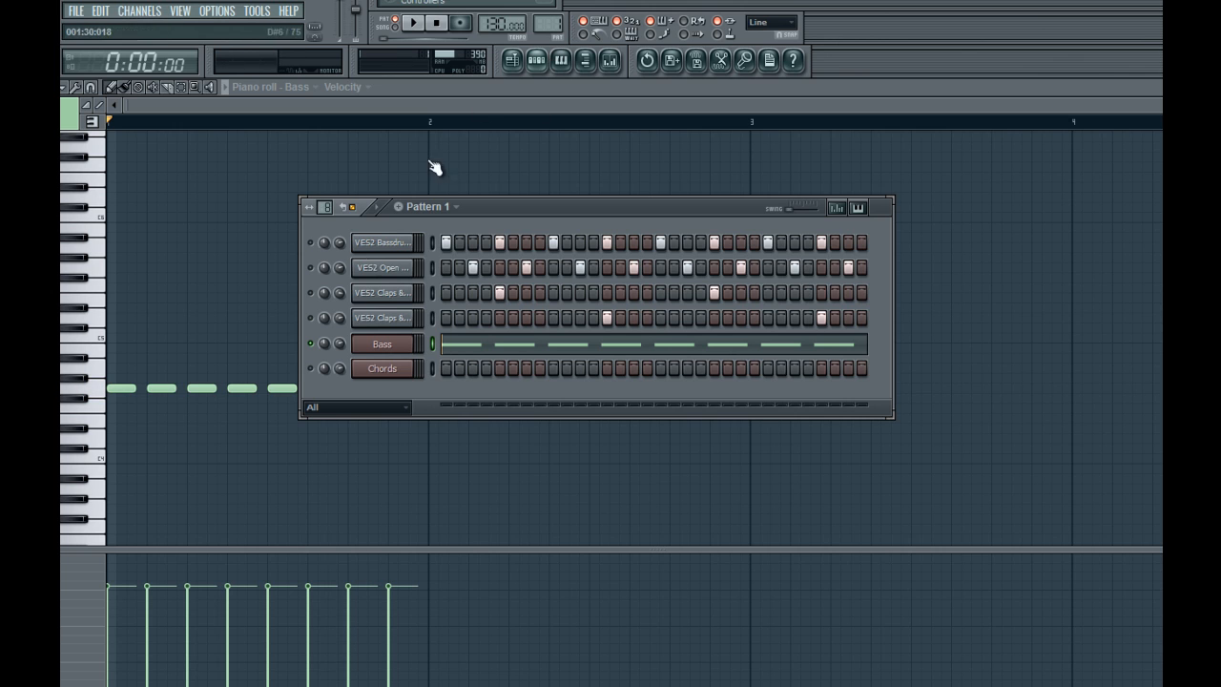
{"action": "key", "text": "space"}
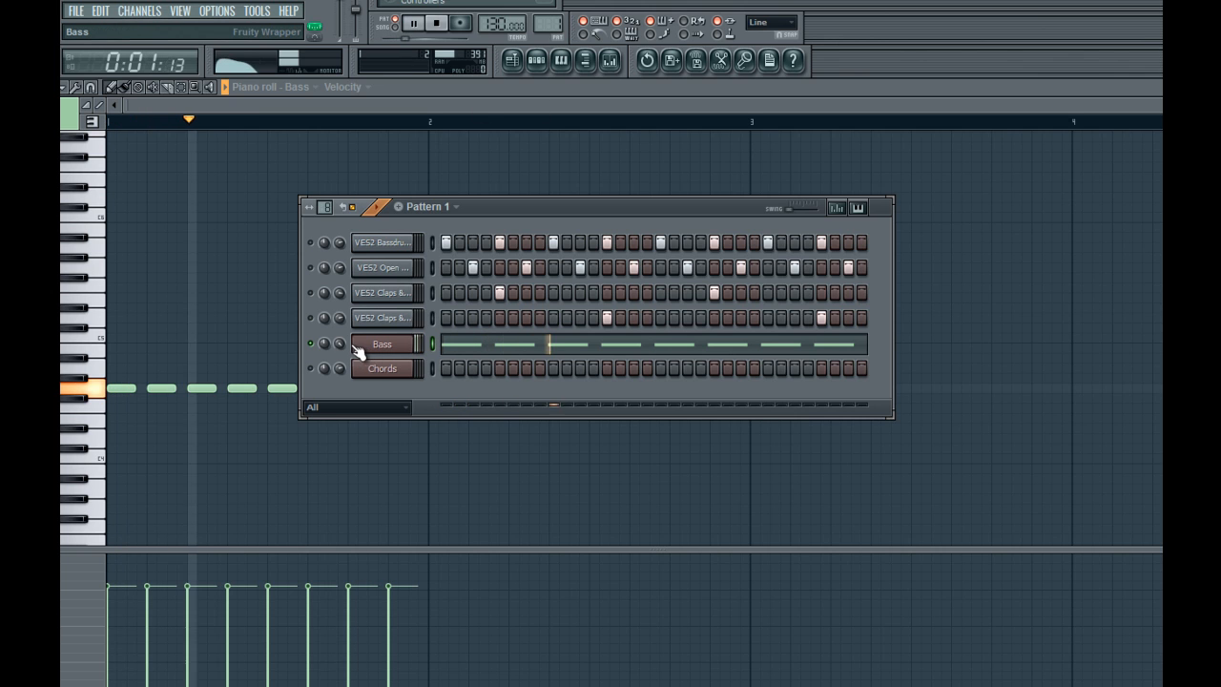
{"action": "left_click", "coordinate": [363, 349]}
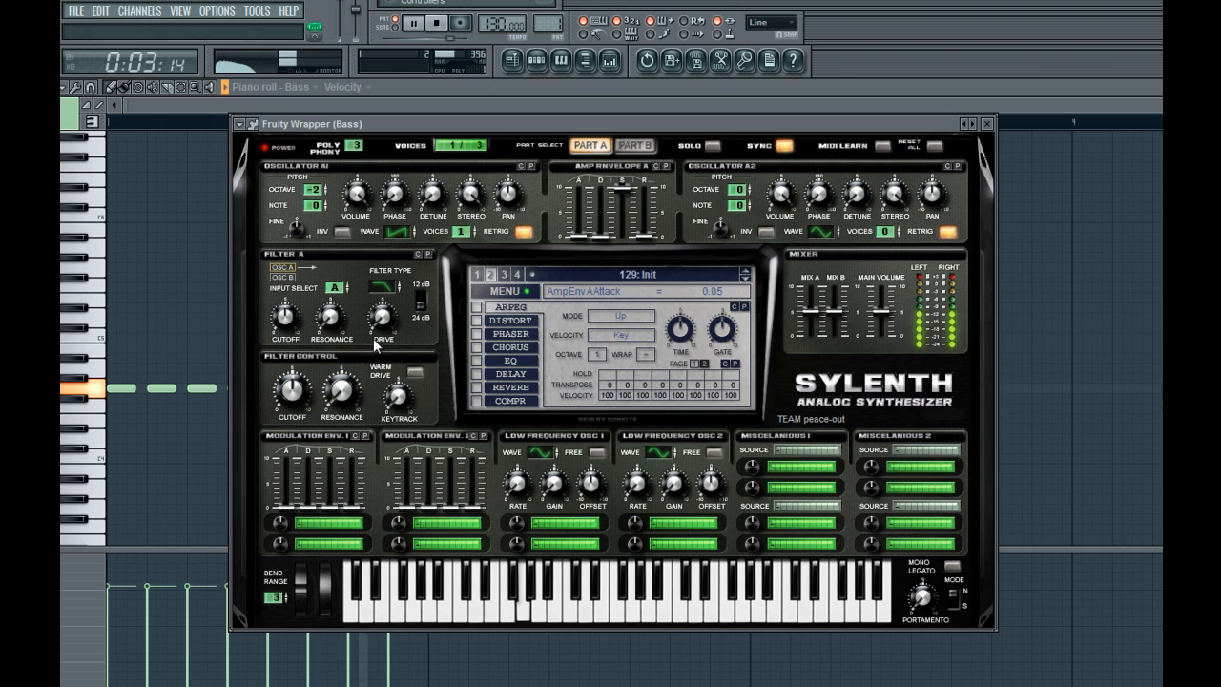
{"action": "key", "text": "space"}
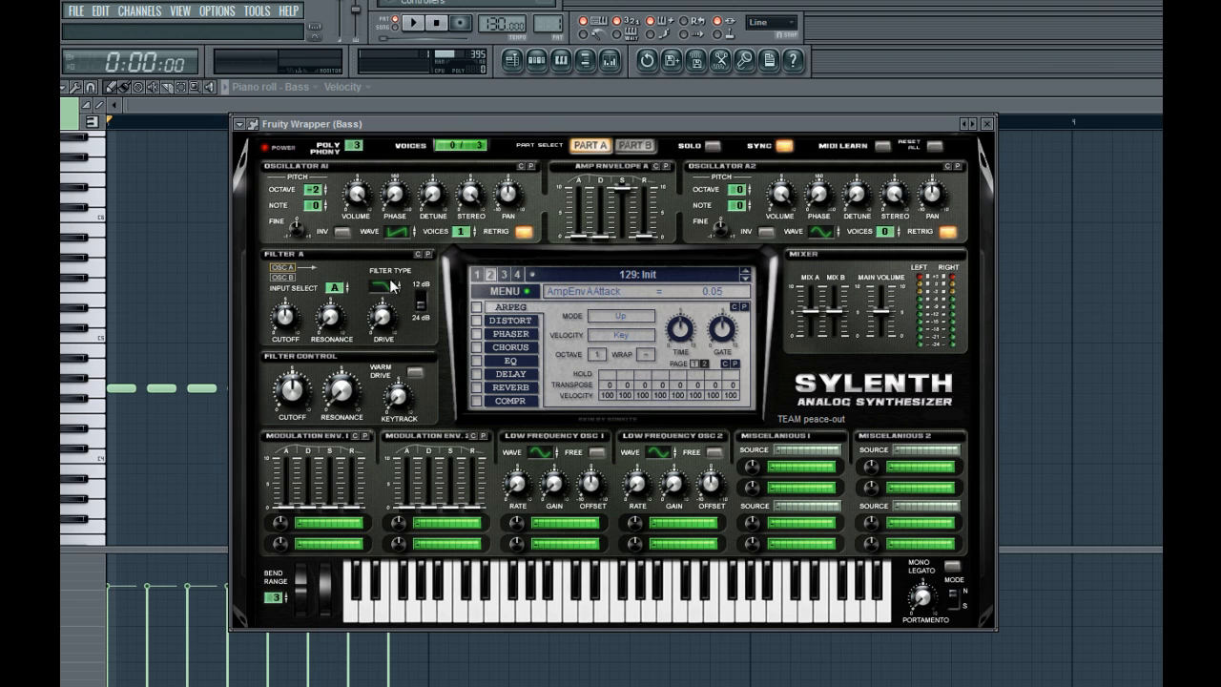
Adjust Filter A's cutoff, set its slope to 12 dB and audition the bass line
{"action": "left_click", "coordinate": [284, 318]}
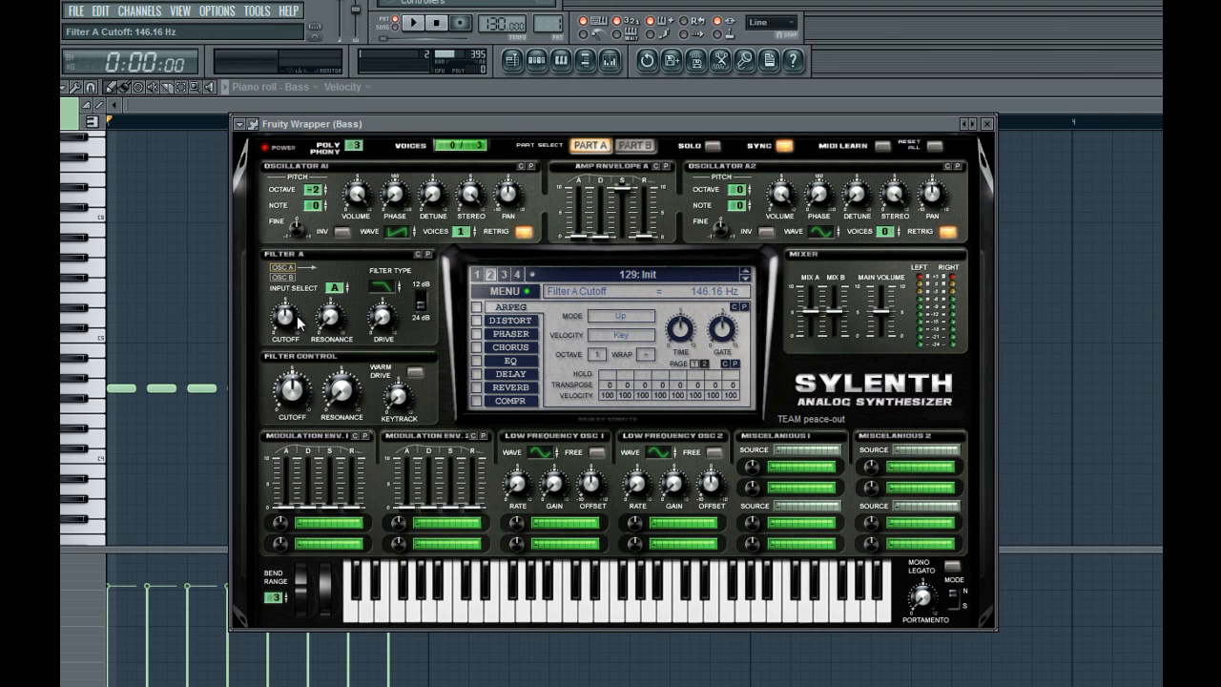
{"action": "left_click_drag", "start_coordinate": [288, 317], "coordinate": [294, 317]}
{"action": "left_click", "coordinate": [420, 302]}
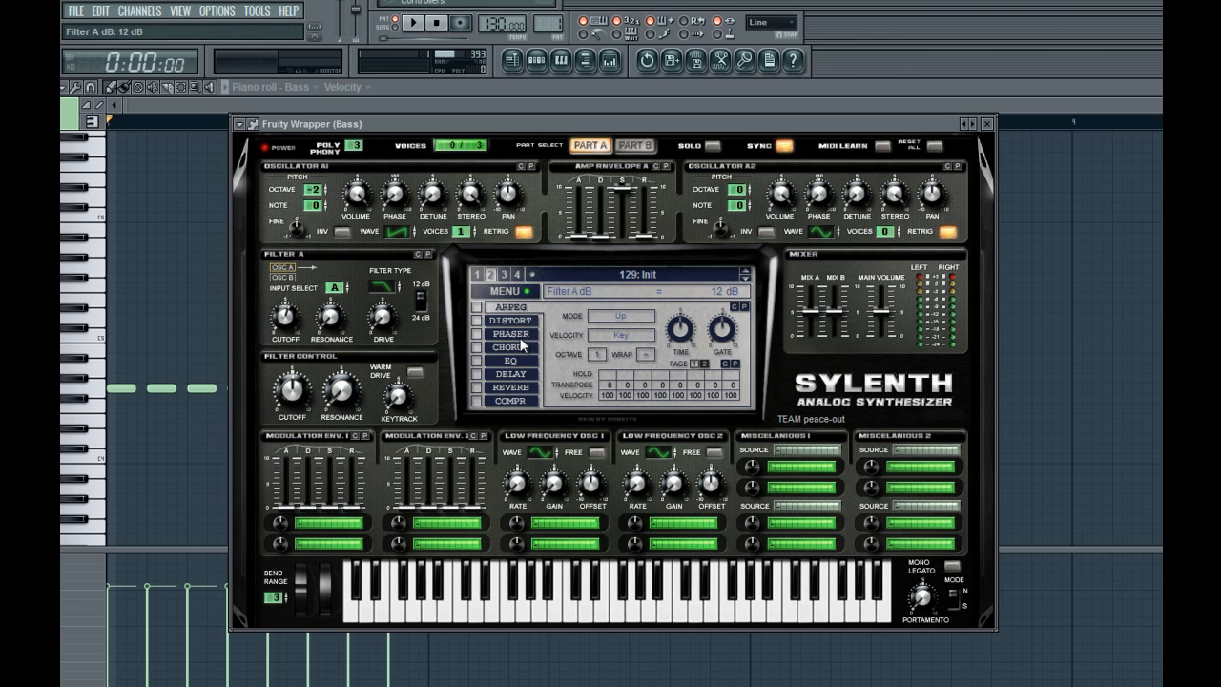
{"action": "key", "text": "space"}
{"action": "key", "text": "space"}
Raise Filter A's cutoff to 246.36 Hz while auditioning the bass line
{"action": "left_click_drag", "start_coordinate": [291, 321], "coordinate": [297, 326]}
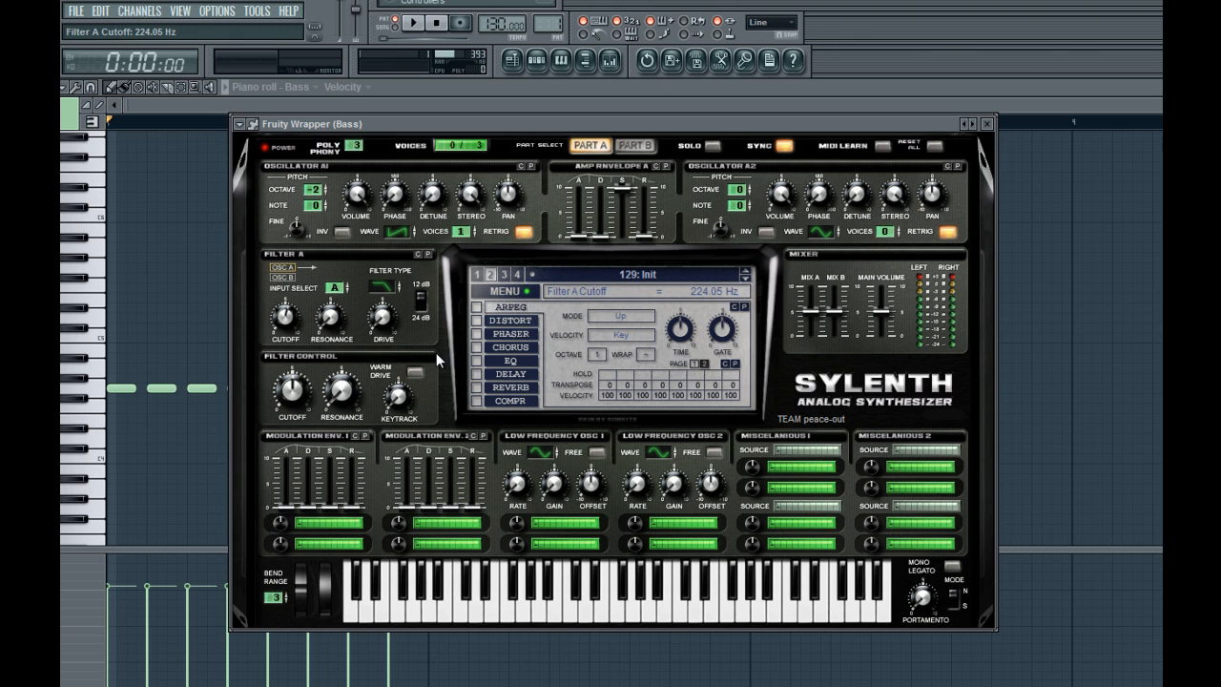
{"action": "key", "text": "space"}
{"action": "left_click_drag", "start_coordinate": [289, 314], "coordinate": [289, 313]}
{"action": "key", "text": "space"}
{"action": "key", "text": "space"}
{"action": "mouse_move", "coordinate": [301, 327]}
{"action": "left_mouse_down"}
{"action": "mouse_move", "coordinate": [300, 313]}
{"action": "mouse_move", "coordinate": [294, 323]}
{"action": "left_mouse_up"}
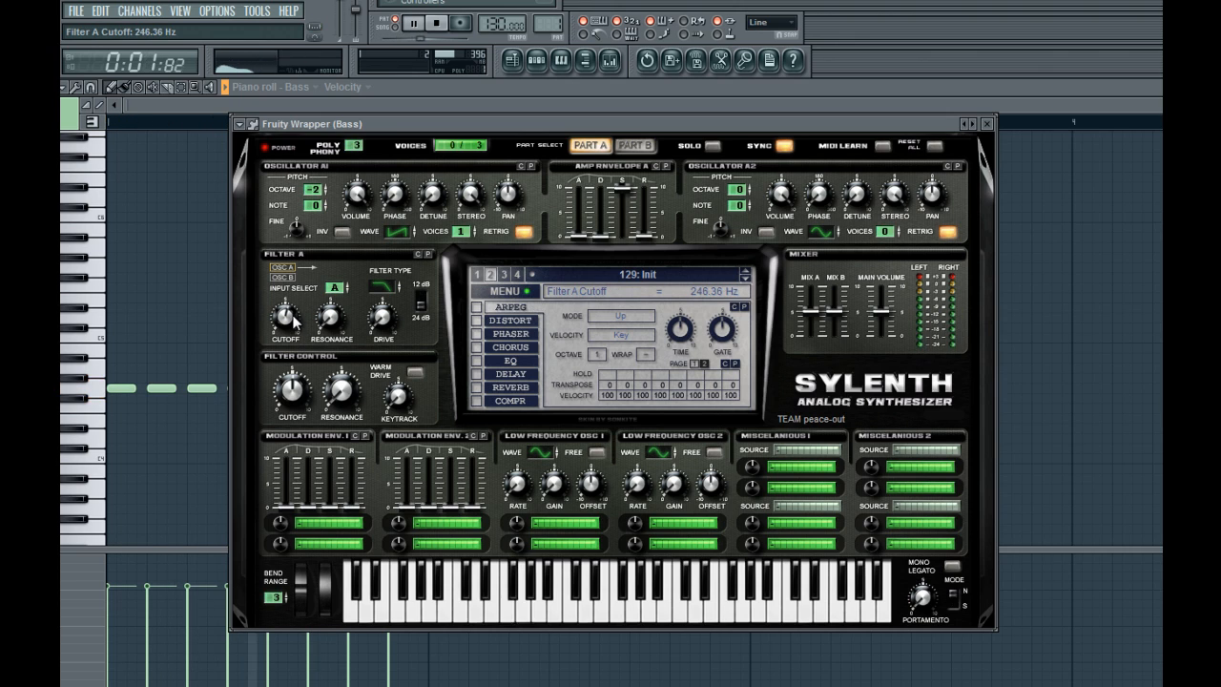
{"action": "key", "text": "space"}
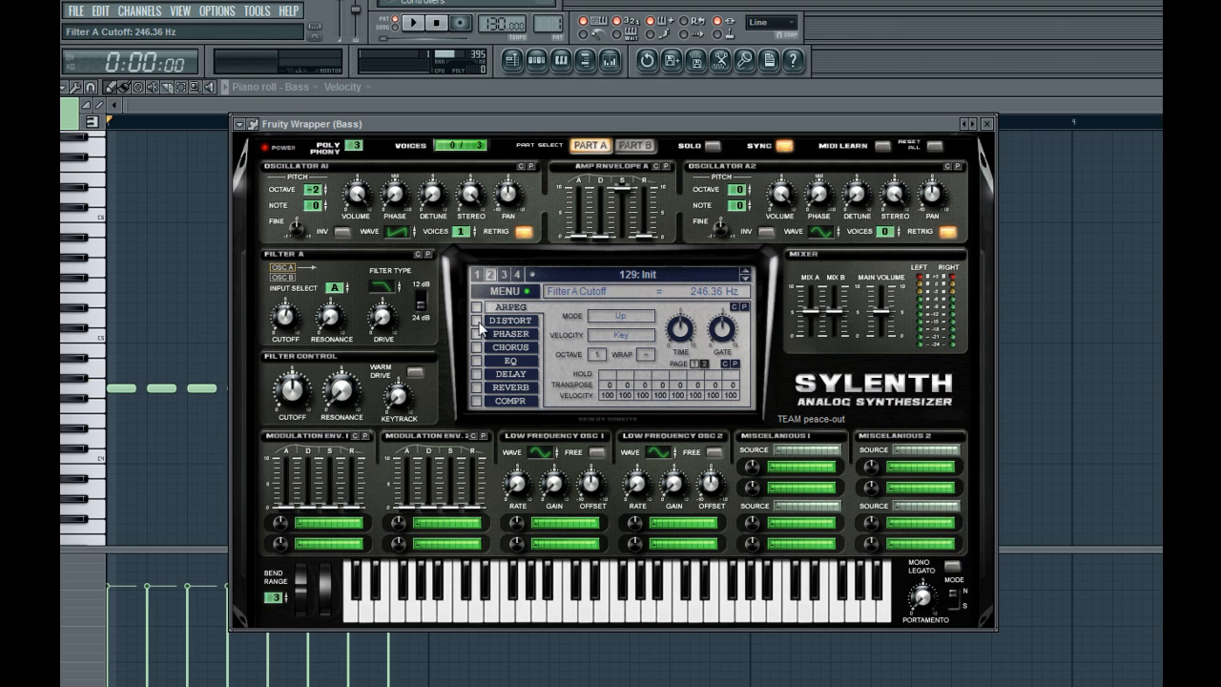
Return Filter A's drive to 0.00 and enable the distortion effect with the BitCrush type
{"action": "mouse_move", "coordinate": [389, 315]}
{"action": "left_mouse_down"}
{"action": "mouse_move", "coordinate": [399, 312]}
{"action": "mouse_move", "coordinate": [394, 332]}
{"action": "left_mouse_up"}
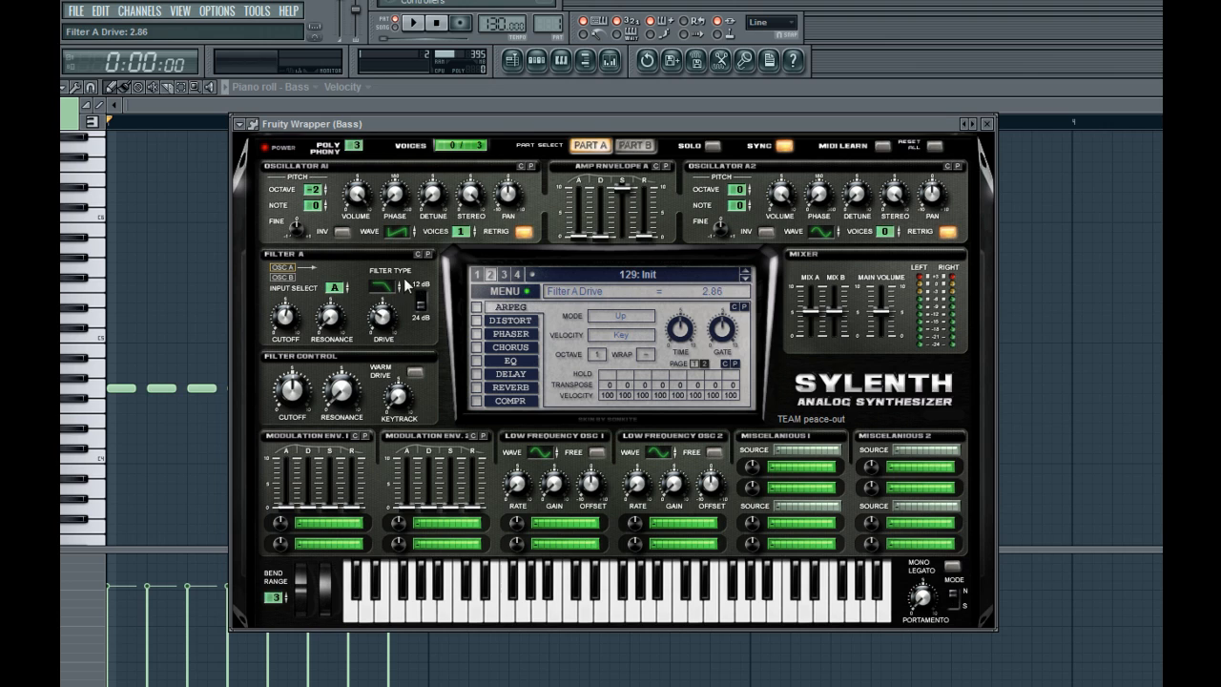
{"action": "left_click_drag", "start_coordinate": [408, 284], "coordinate": [419, 370]}
{"action": "left_click", "coordinate": [519, 322]}
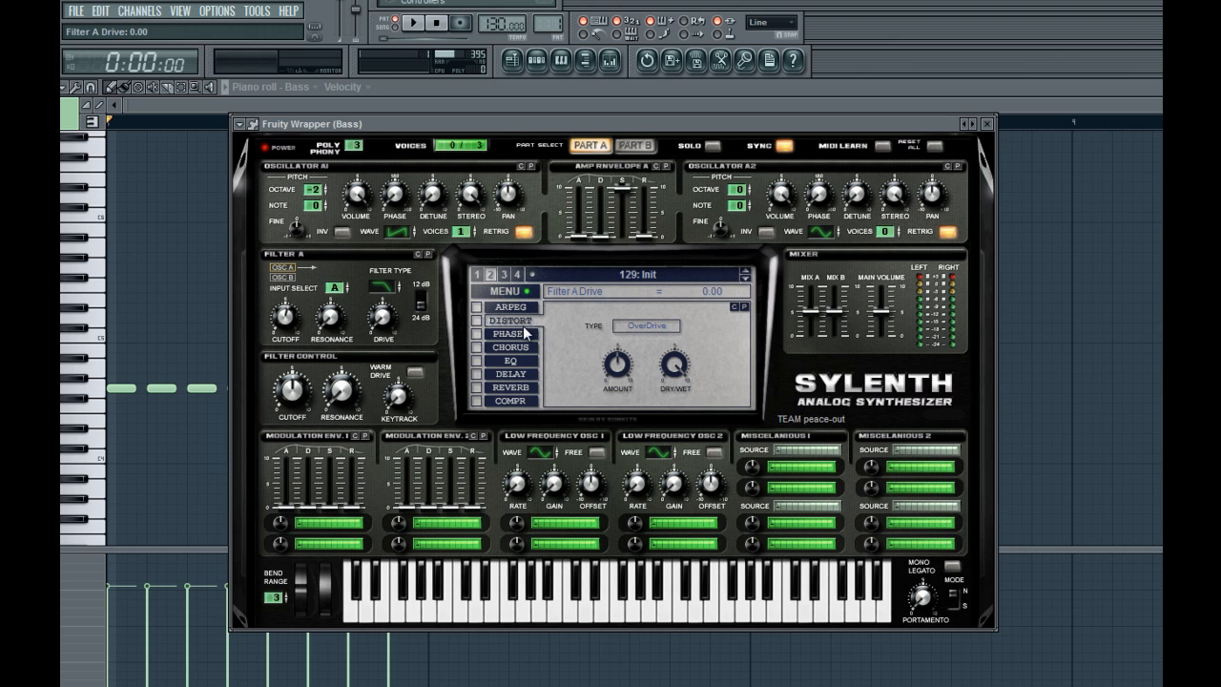
{"action": "left_click", "coordinate": [672, 329]}
{"action": "left_click", "coordinate": [660, 421]}
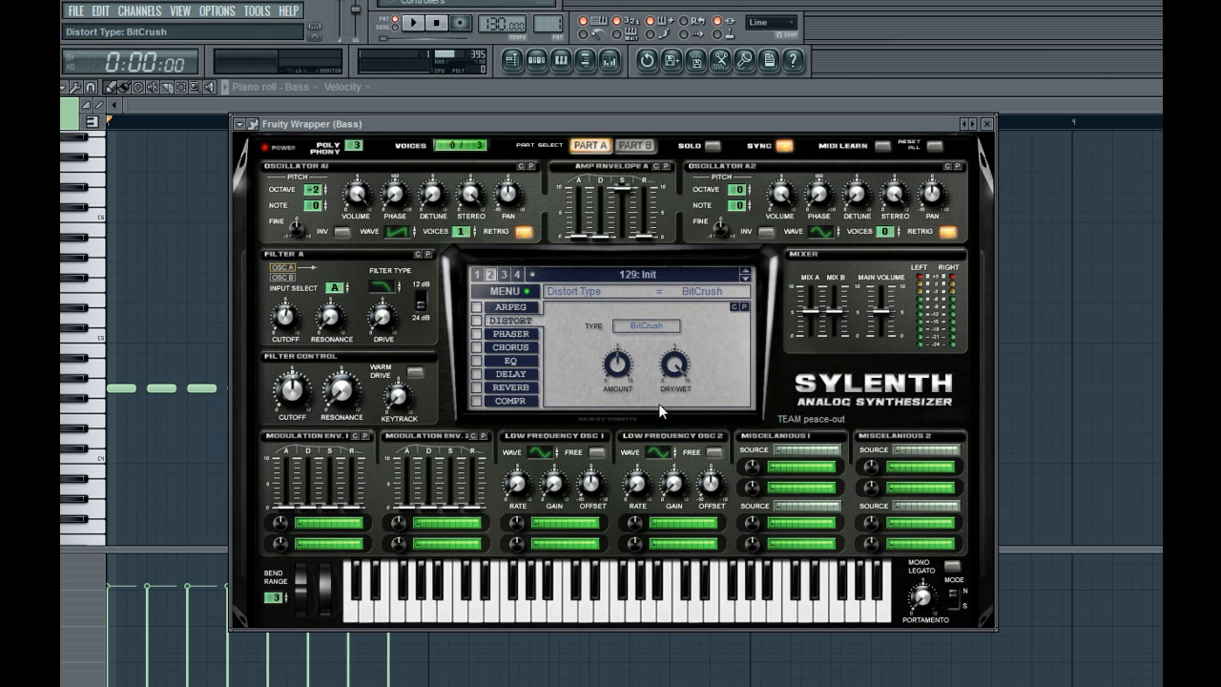
{"action": "left_click", "coordinate": [477, 322]}
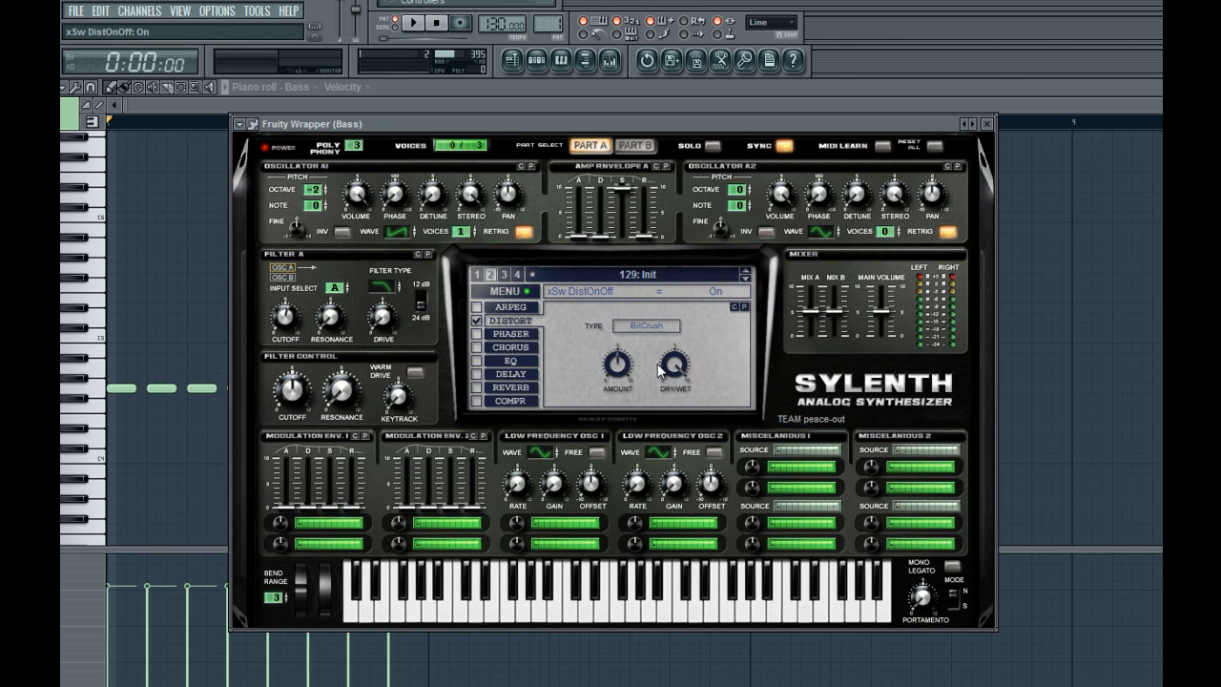
Set the BitCrush distortion amount to about 6.46 while auditioning the bass line
{"action": "left_click_drag", "start_coordinate": [460, 121], "coordinate": [454, 122]}
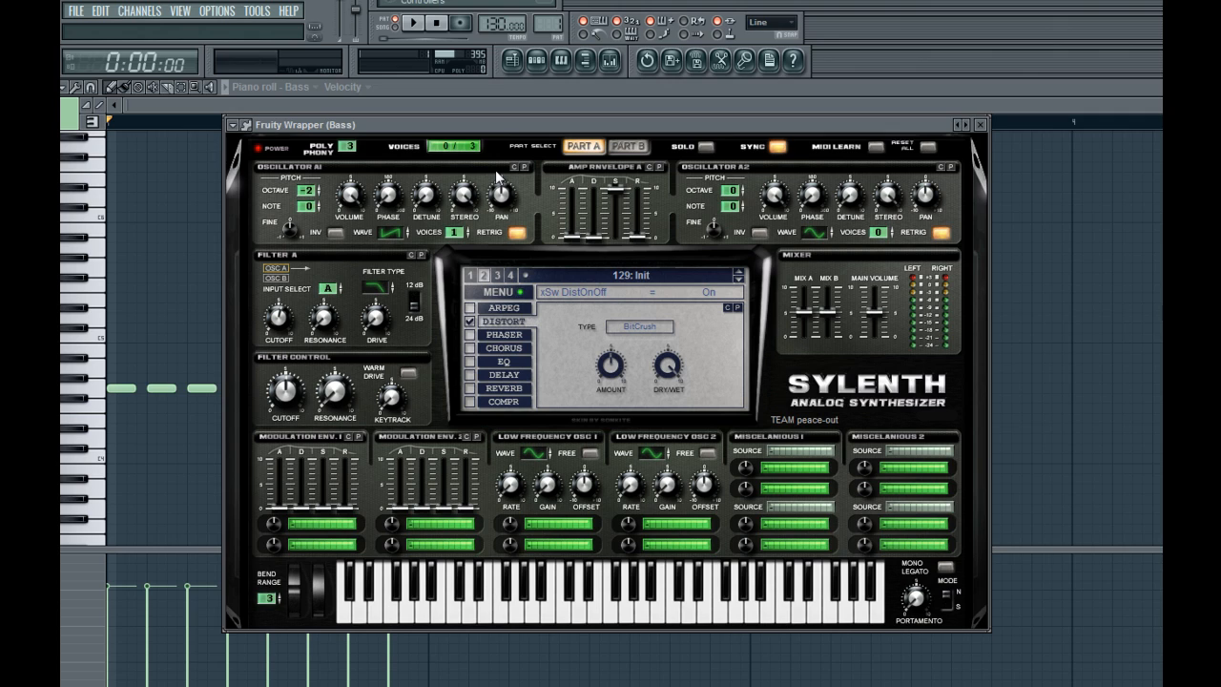
{"action": "left_click_drag", "start_coordinate": [621, 370], "coordinate": [697, 360]}
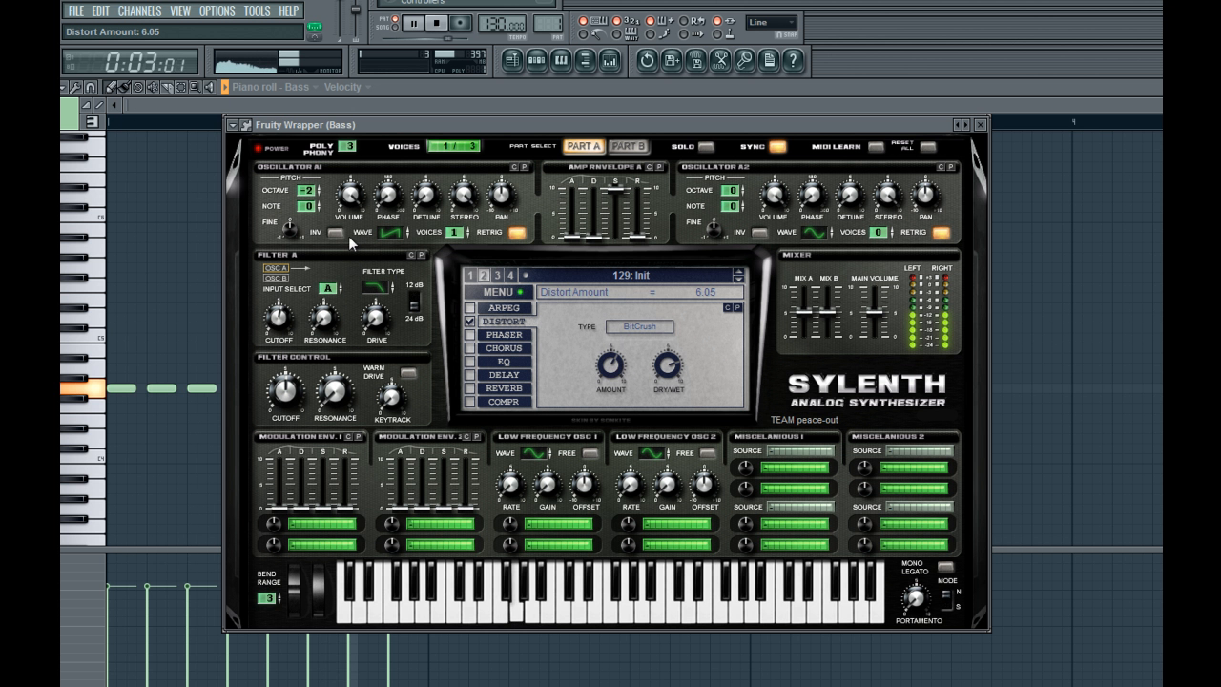
{"action": "left_click_drag", "start_coordinate": [614, 373], "coordinate": [622, 373]}
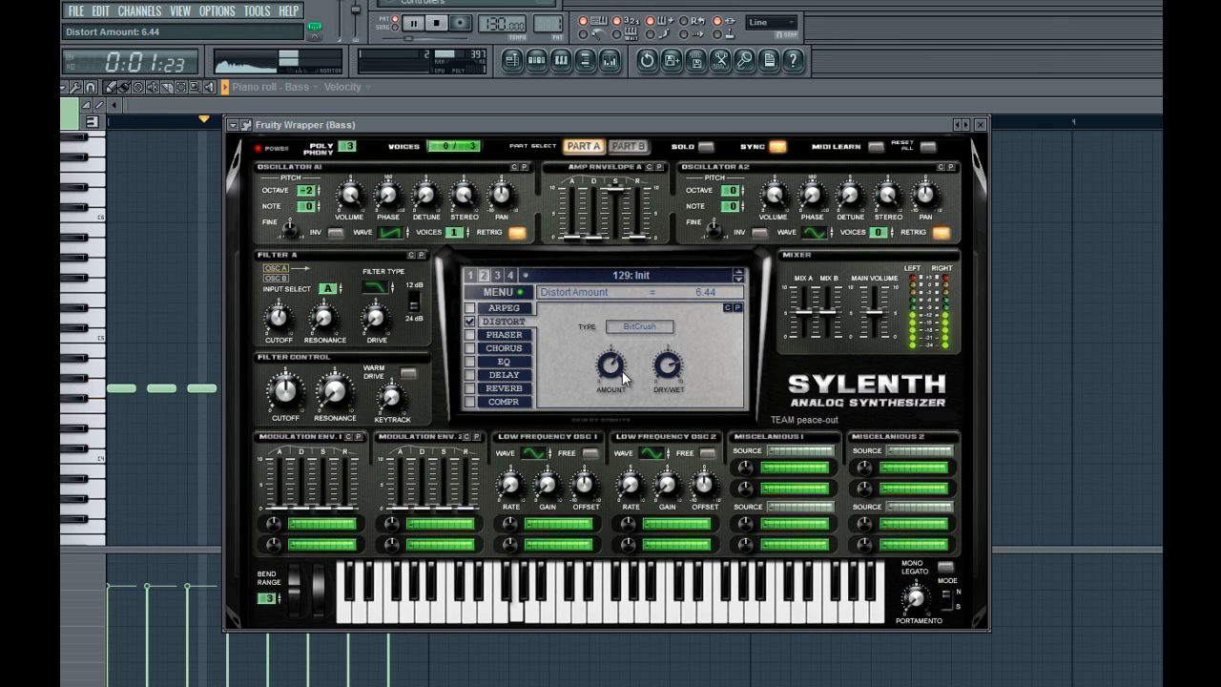
{"action": "key", "text": "space"}
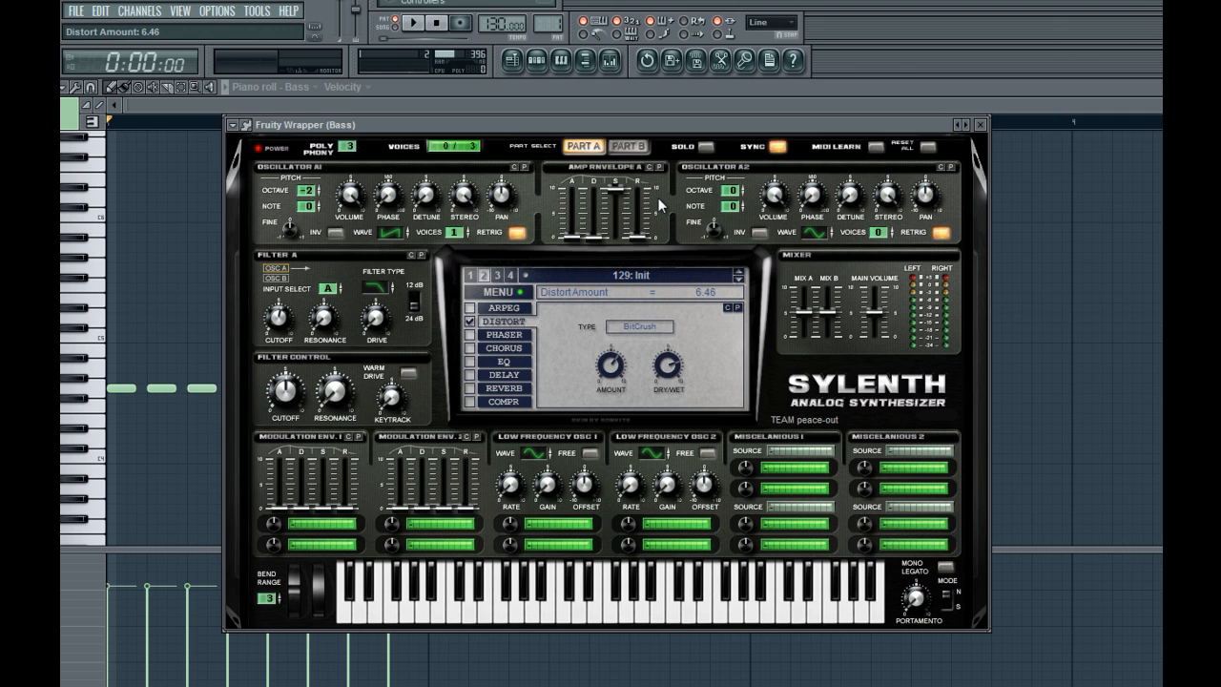
Assign the Bass channel to mixer insert 5 and return to its synthesizer
{"action": "left_click", "coordinate": [610, 61]}
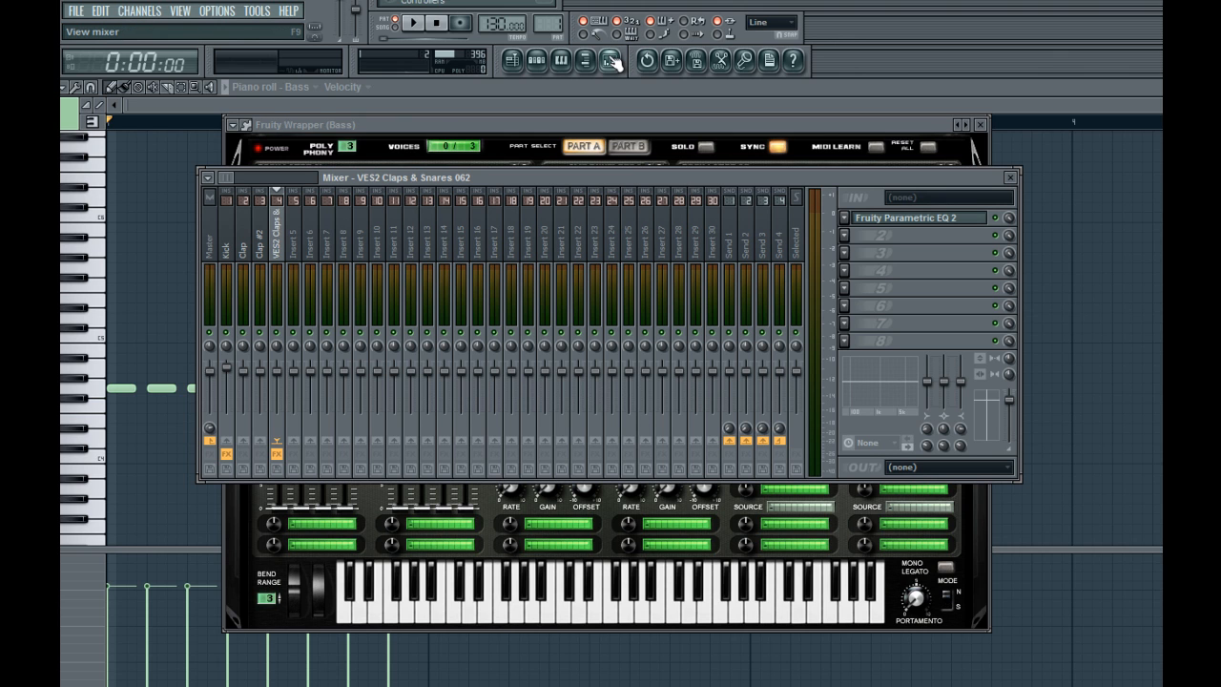
{"action": "left_click", "coordinate": [536, 61]}
{"action": "left_click", "coordinate": [393, 355]}
{"action": "left_click", "coordinate": [210, 240]}
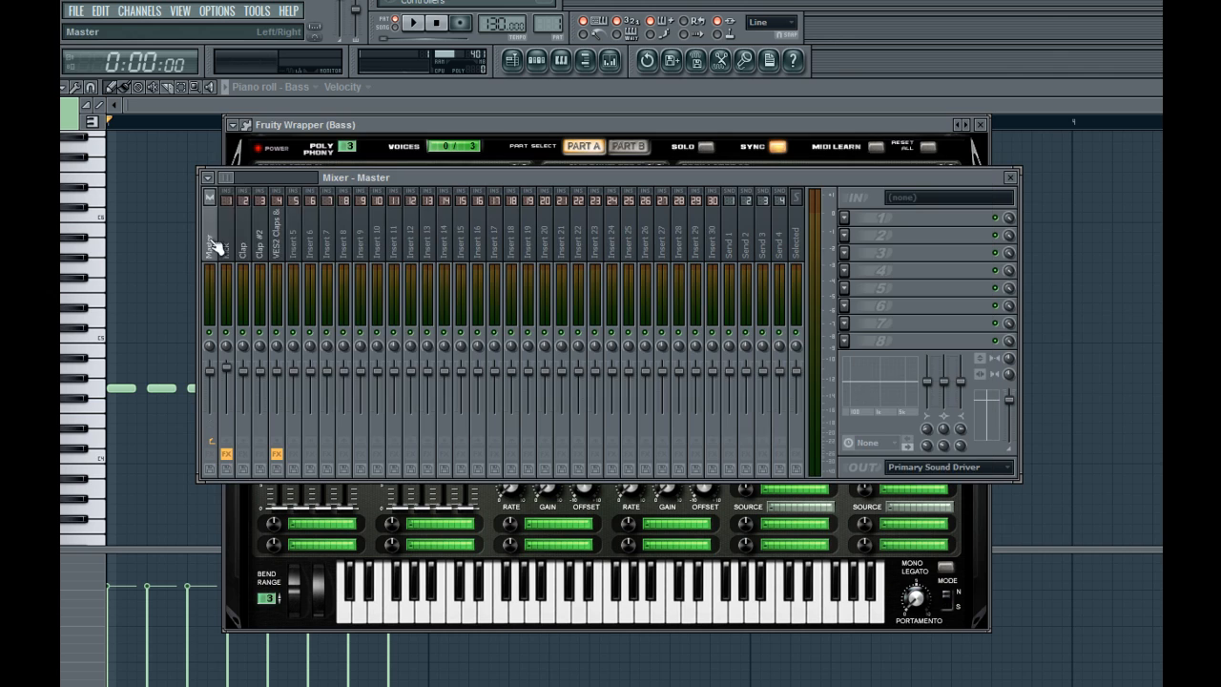
{"action": "right_click", "coordinate": [294, 229]}
{"action": "left_click", "coordinate": [505, 248]}
{"action": "left_click", "coordinate": [849, 217]}
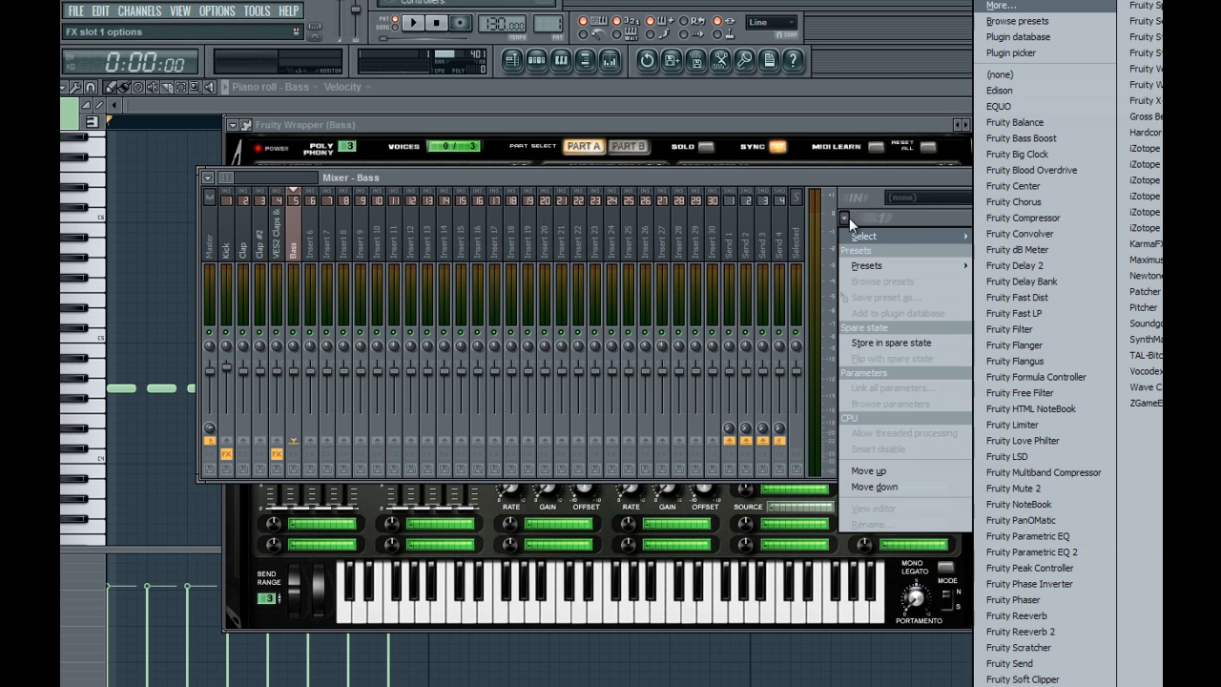
{"action": "left_click", "coordinate": [652, 171]}
{"action": "left_click_drag", "start_coordinate": [556, 179], "coordinate": [642, 183]}
{"action": "left_click", "coordinate": [541, 121]}
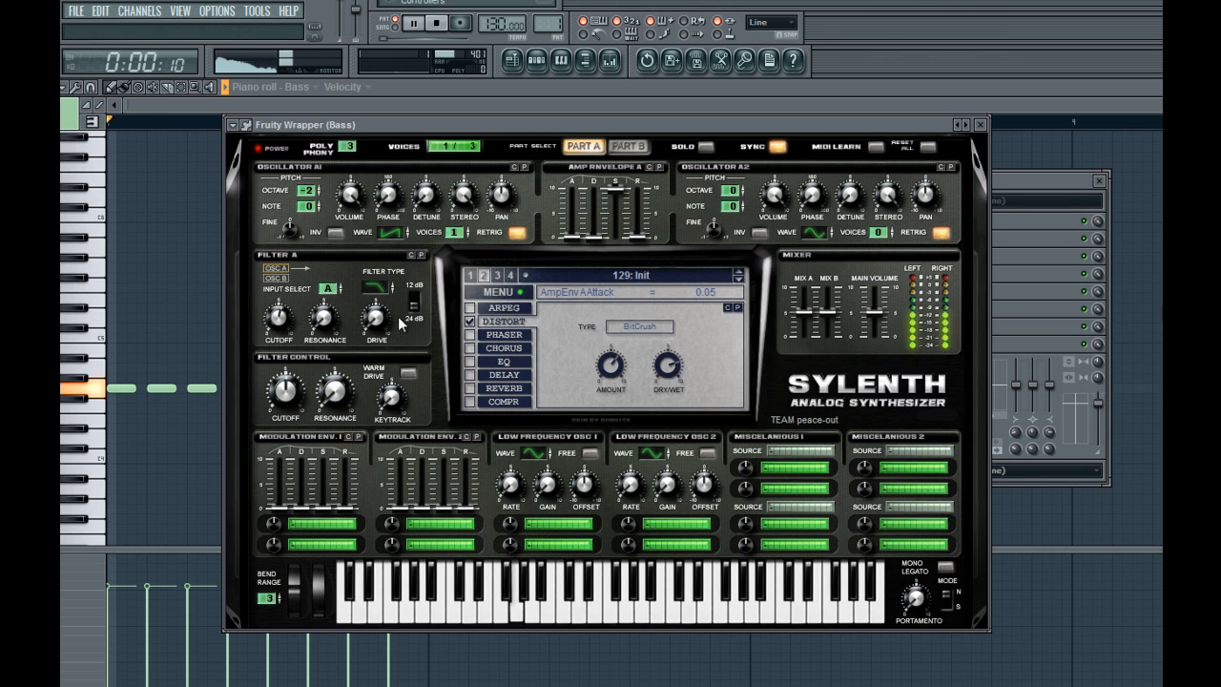
Try a Filter A drive of 1.57 and a filter control cutoff of 11.26 Hz while auditioning the bass line
{"action": "left_click_drag", "start_coordinate": [388, 322], "coordinate": [394, 314]}
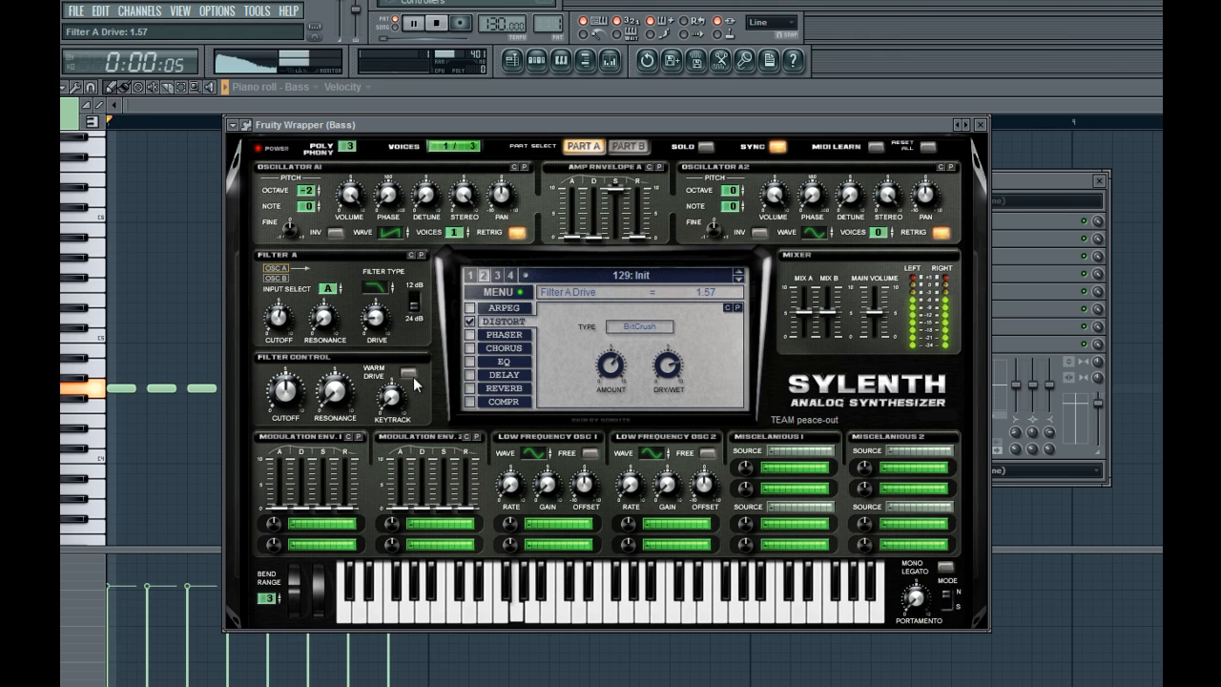
{"action": "left_click_drag", "start_coordinate": [295, 410], "coordinate": [269, 465]}
{"action": "key", "text": "space"}
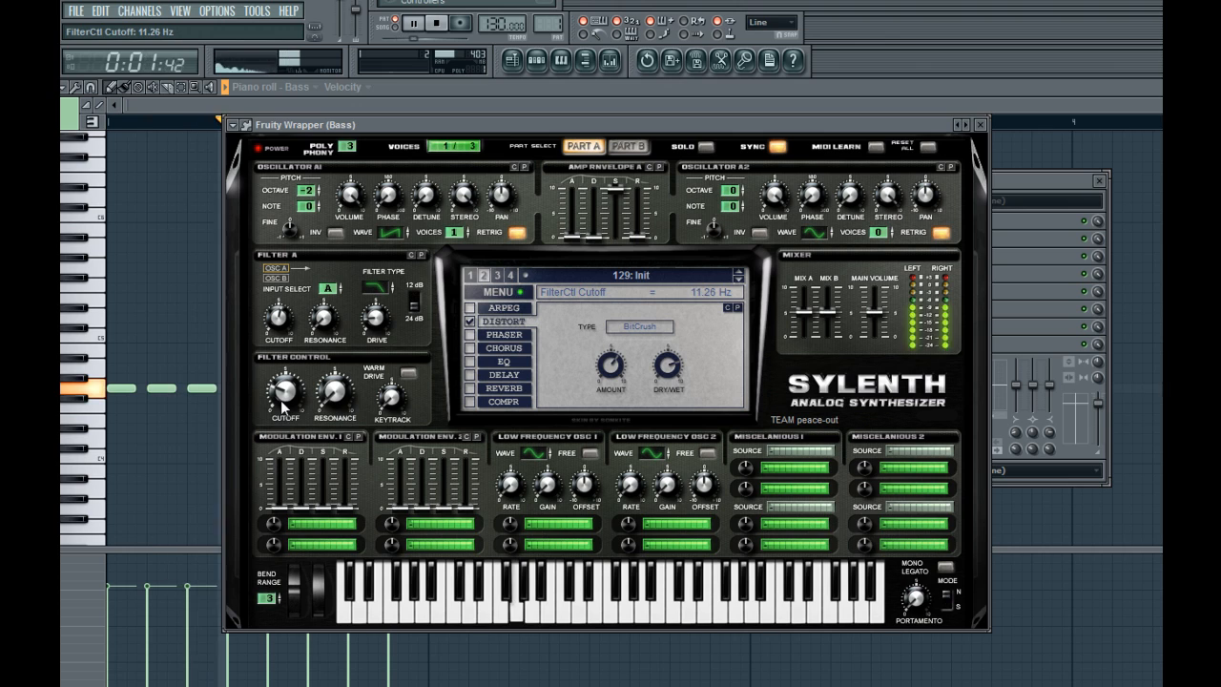
{"action": "left_click_drag", "start_coordinate": [284, 402], "coordinate": [292, 354]}
{"action": "key", "text": "space"}
{"action": "left_click_drag", "start_coordinate": [379, 331], "coordinate": [375, 340]}
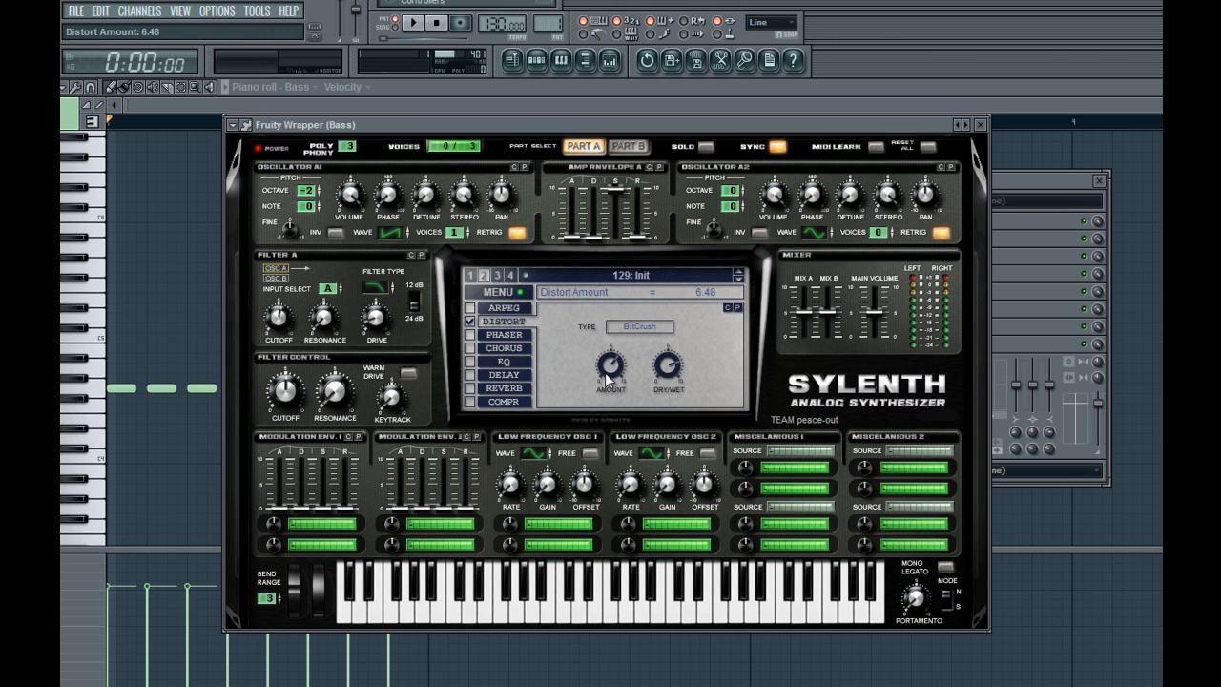
Try a different BitCrush distortion amount while playing back the bass line
{"action": "key", "text": "space"}
{"action": "mouse_move", "coordinate": [614, 372]}
{"action": "left_mouse_down"}
{"action": "mouse_move", "coordinate": [638, 360]}
{"action": "mouse_move", "coordinate": [613, 370]}
{"action": "mouse_move", "coordinate": [615, 387]}
{"action": "mouse_move", "coordinate": [611, 364]}
{"action": "left_mouse_up"}
{"action": "key", "text": "space"}
Activate oscillator A2 with one voice, a Triangle wave and octave -2, and play the bass line
{"action": "left_click_drag", "start_coordinate": [879, 238], "coordinate": [879, 234]}
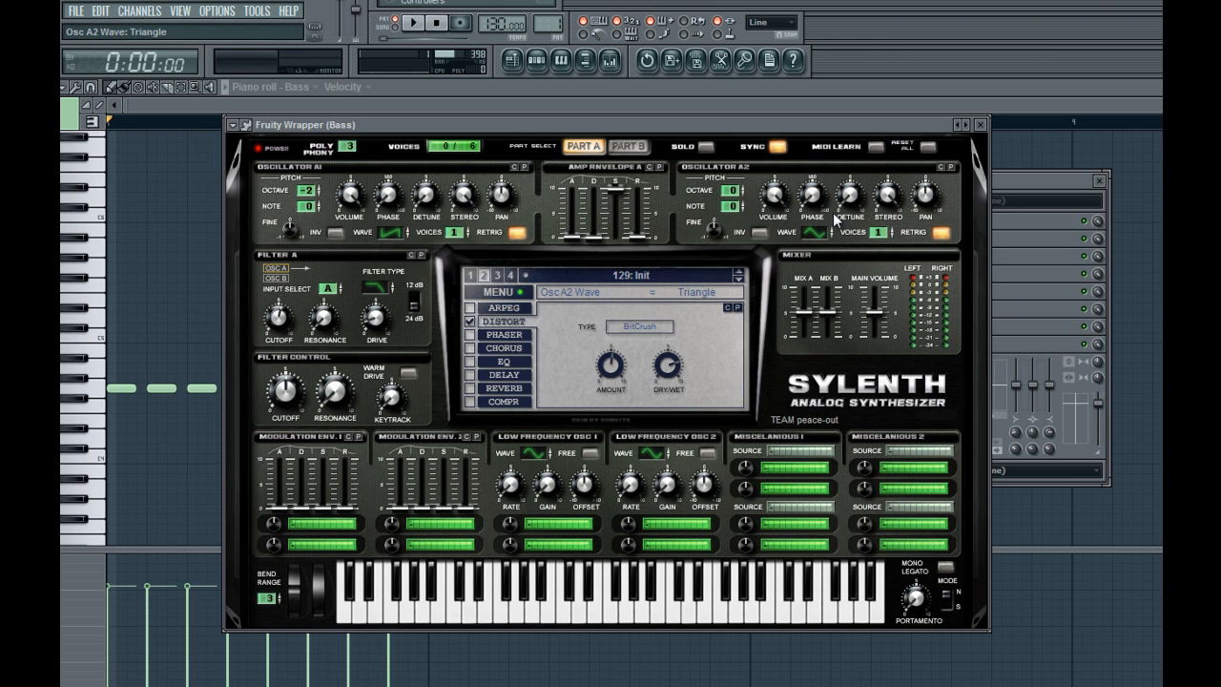
{"action": "left_click_drag", "start_coordinate": [729, 190], "coordinate": [732, 204]}
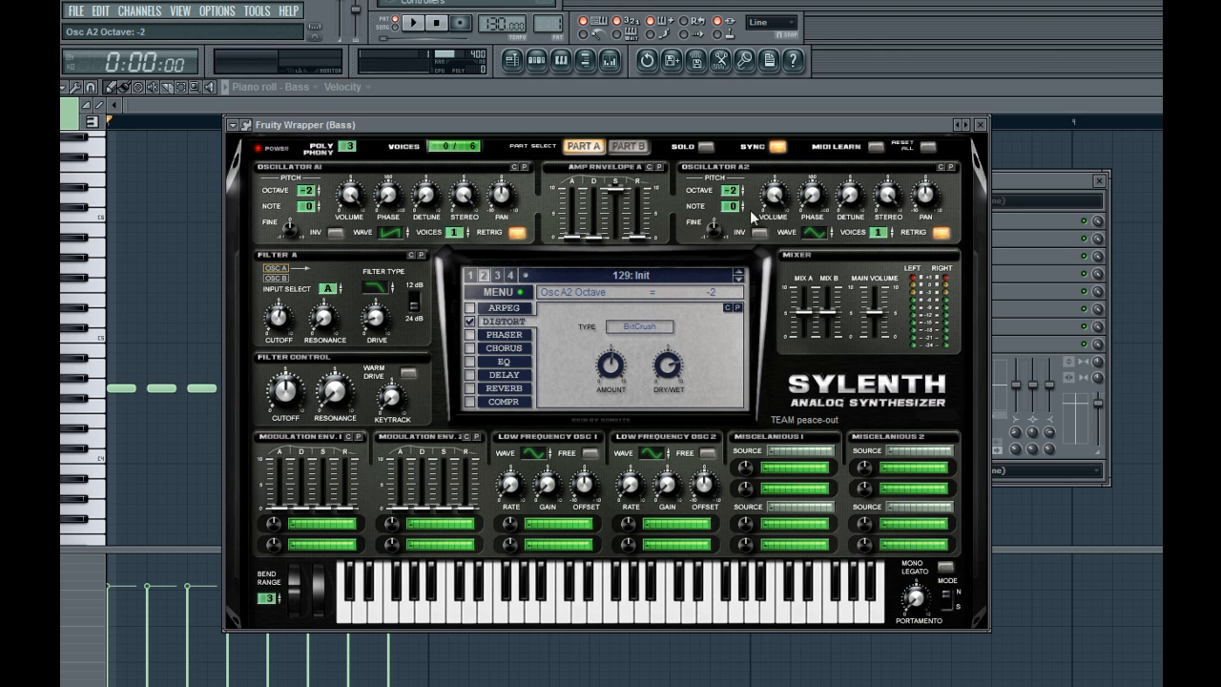
{"action": "key", "text": "space"}
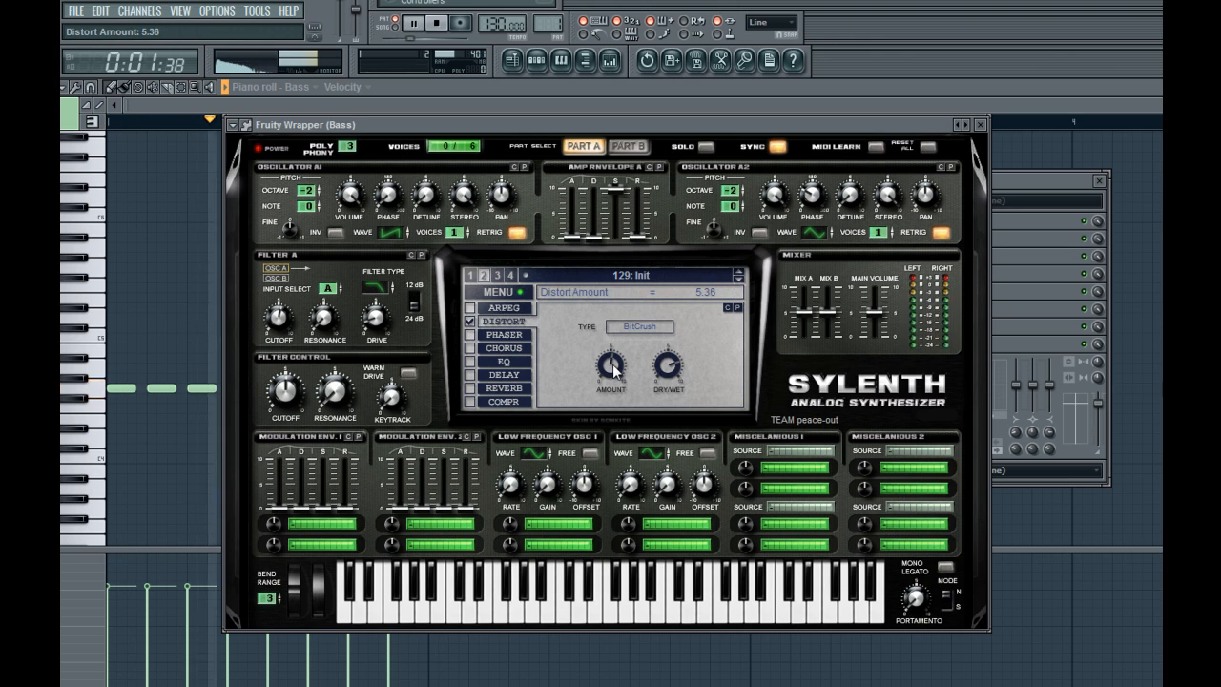
Raise the BitCrush distortion amount to about 6.81 while auditioning the layered bass sound
{"action": "left_click_drag", "start_coordinate": [613, 365], "coordinate": [614, 363]}
{"action": "key", "text": "space"}
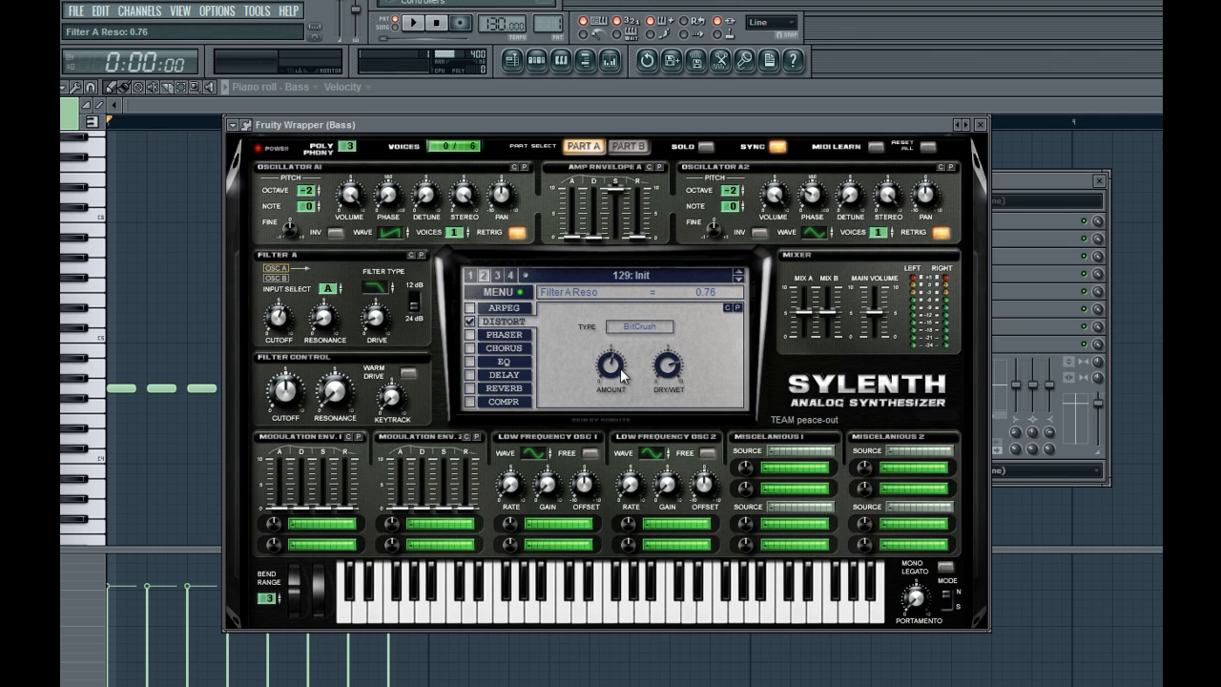
{"action": "key", "text": "space"}
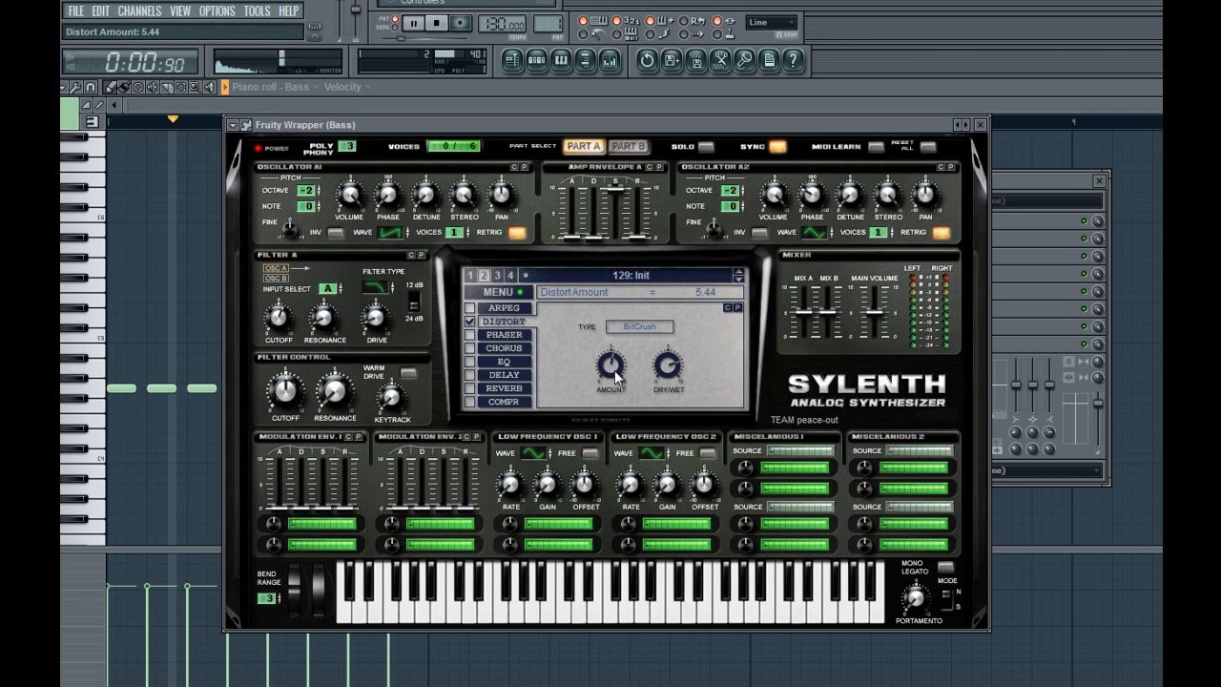
{"action": "left_click_drag", "start_coordinate": [630, 366], "coordinate": [673, 332]}
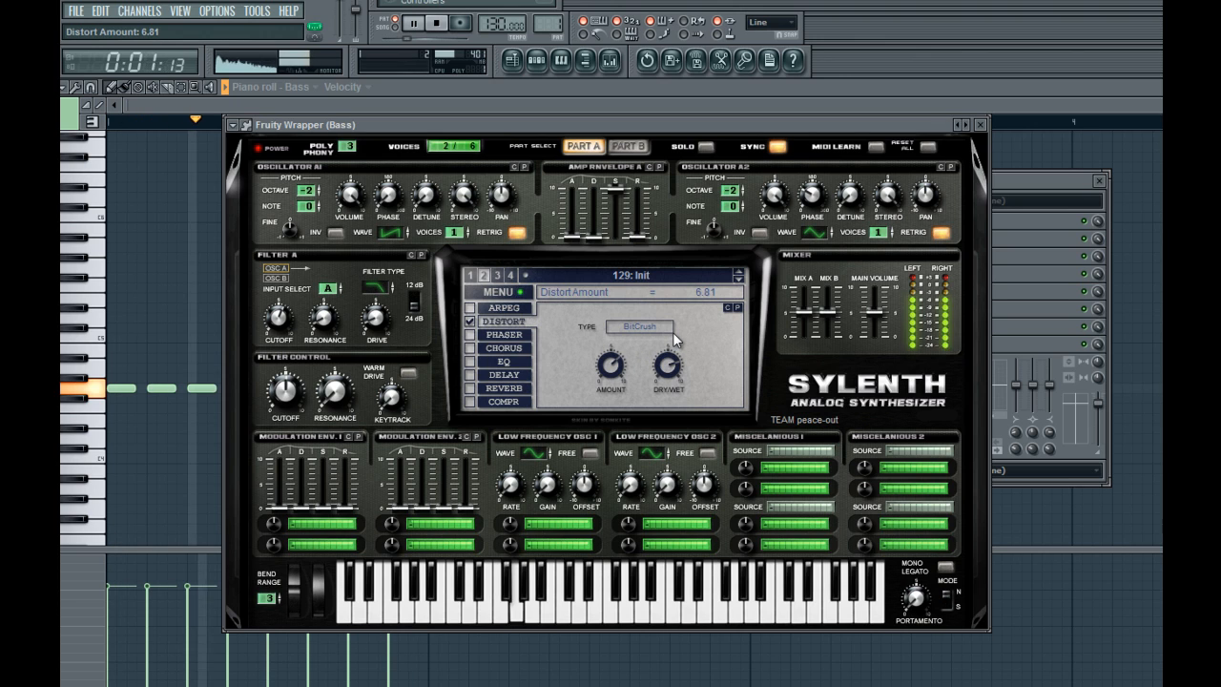
{"action": "left_click_drag", "start_coordinate": [610, 375], "coordinate": [611, 379]}
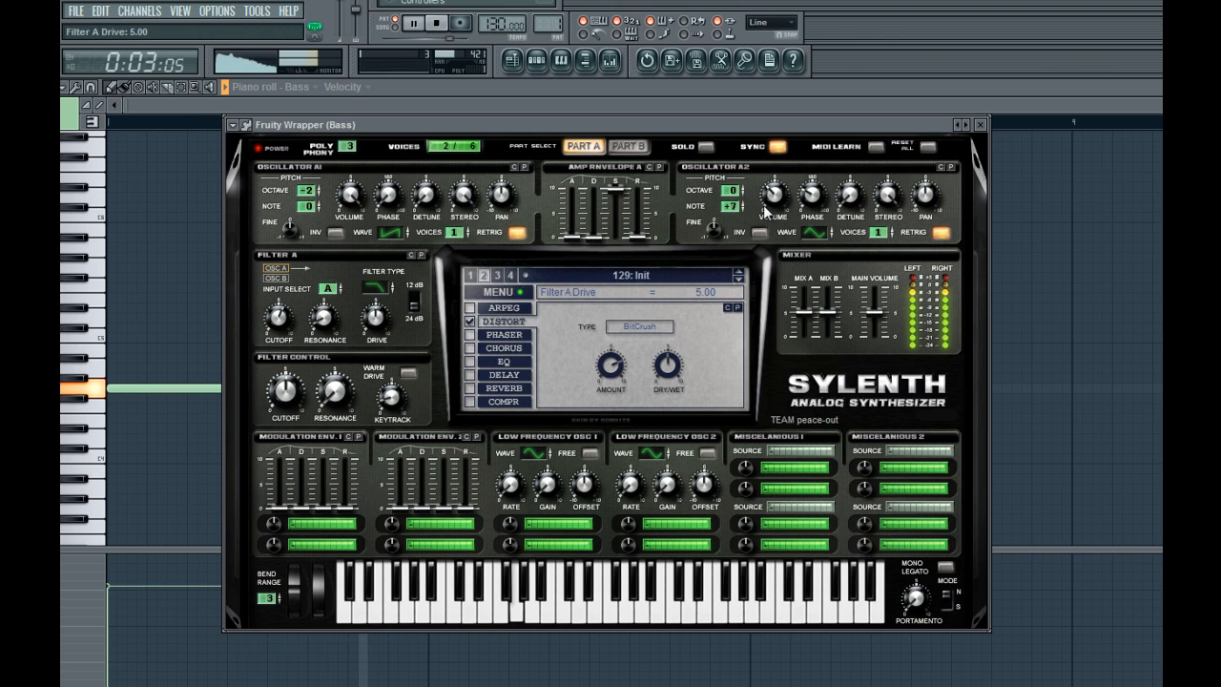
Set oscillator A2's volume to 4.05 during playback and its note pitch to +7
{"action": "left_click_drag", "start_coordinate": [777, 205], "coordinate": [777, 204]}
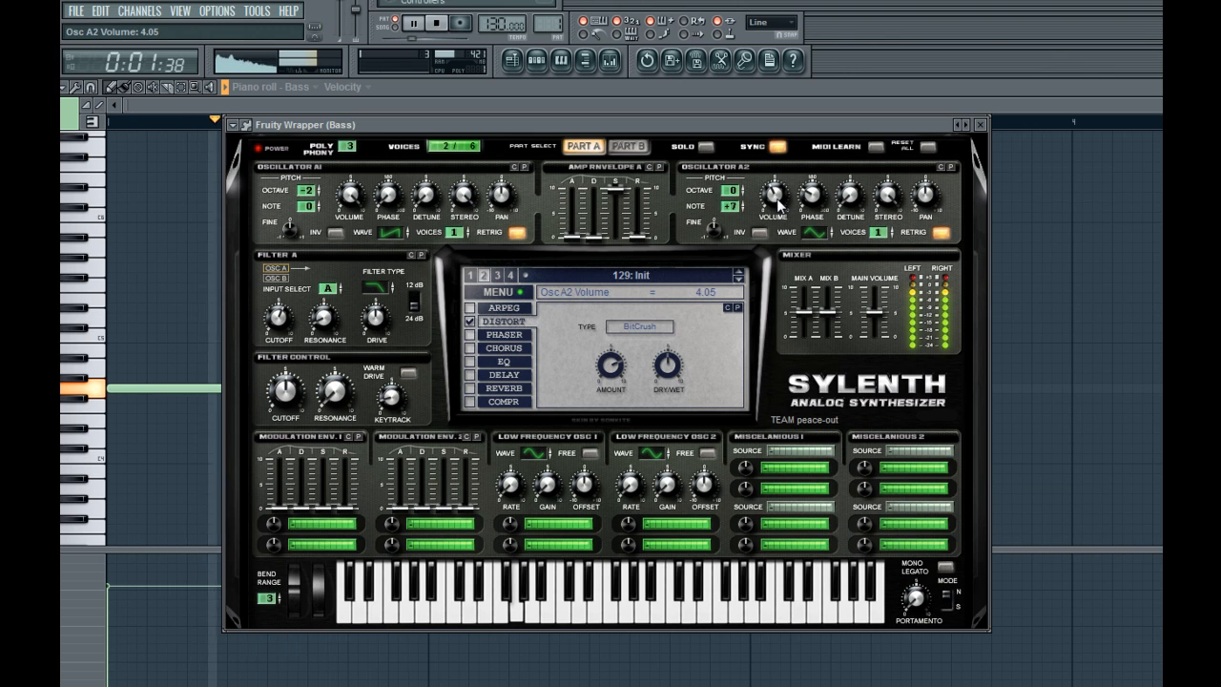
{"action": "key", "text": "F6"}
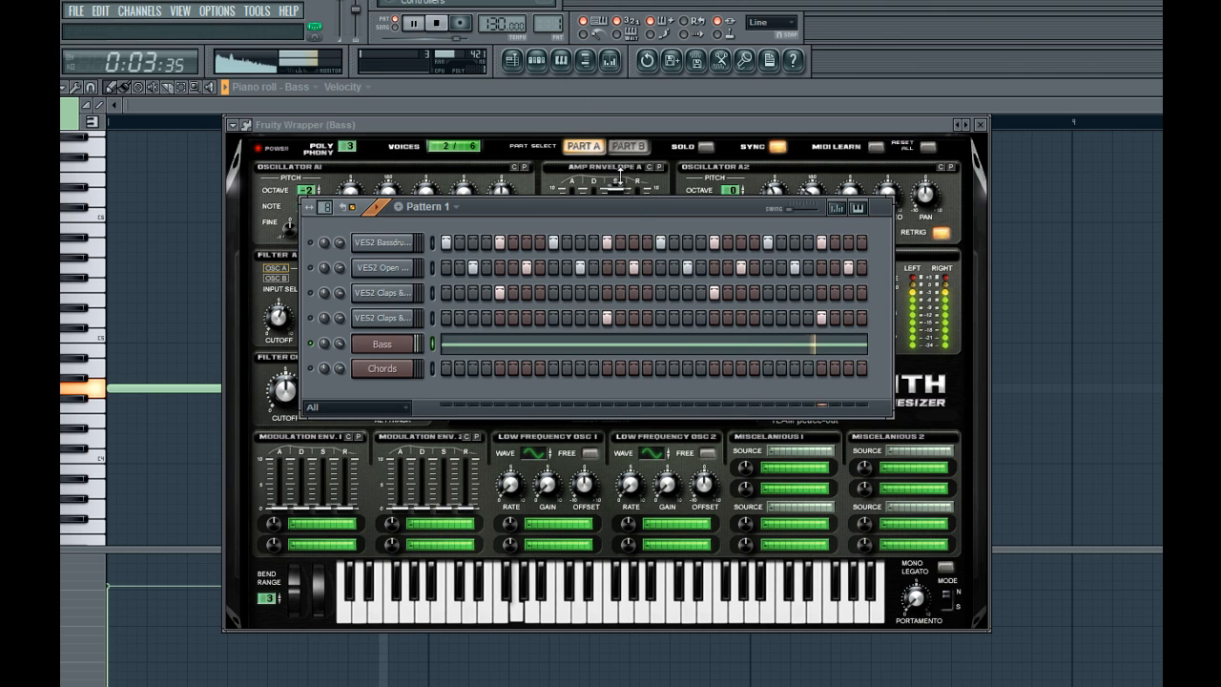
{"action": "key", "text": "space"}
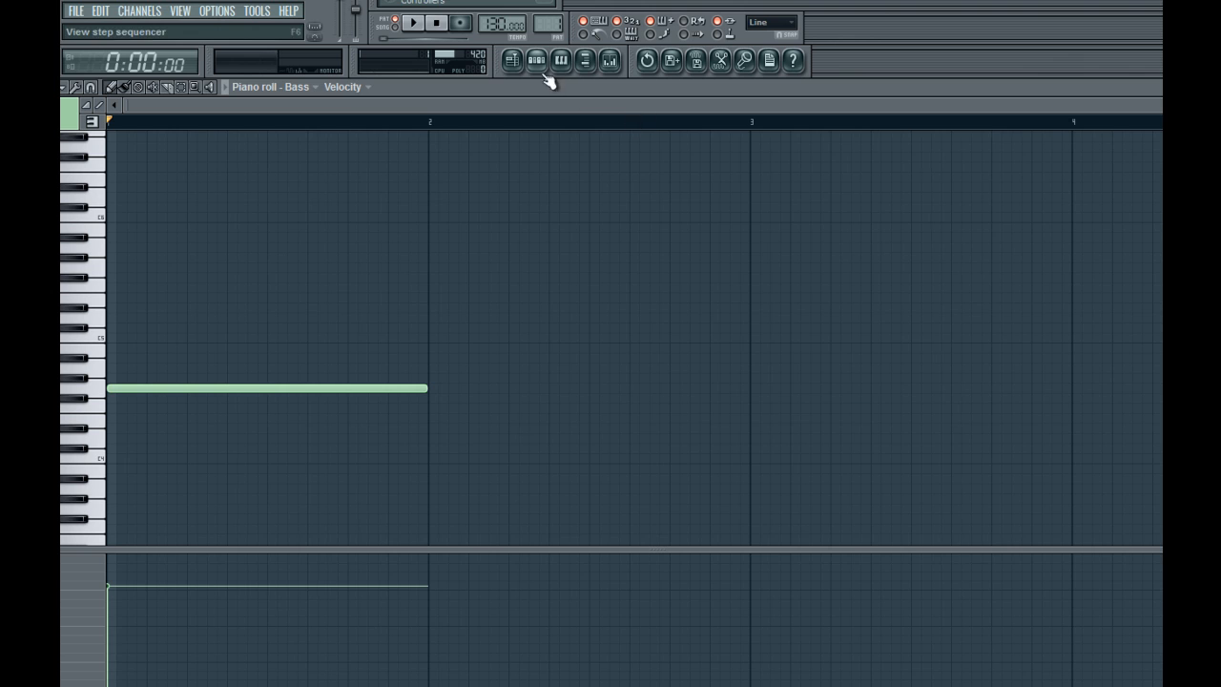
{"action": "left_click", "coordinate": [536, 60]}
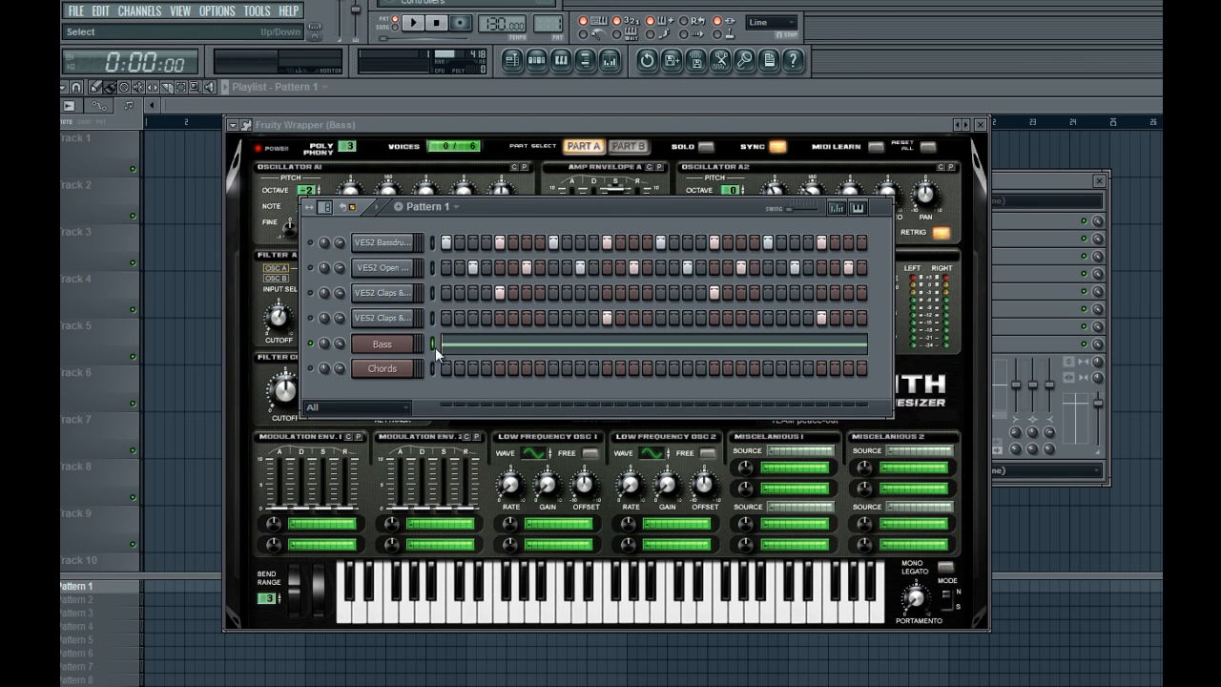
{"action": "left_click", "coordinate": [734, 121]}
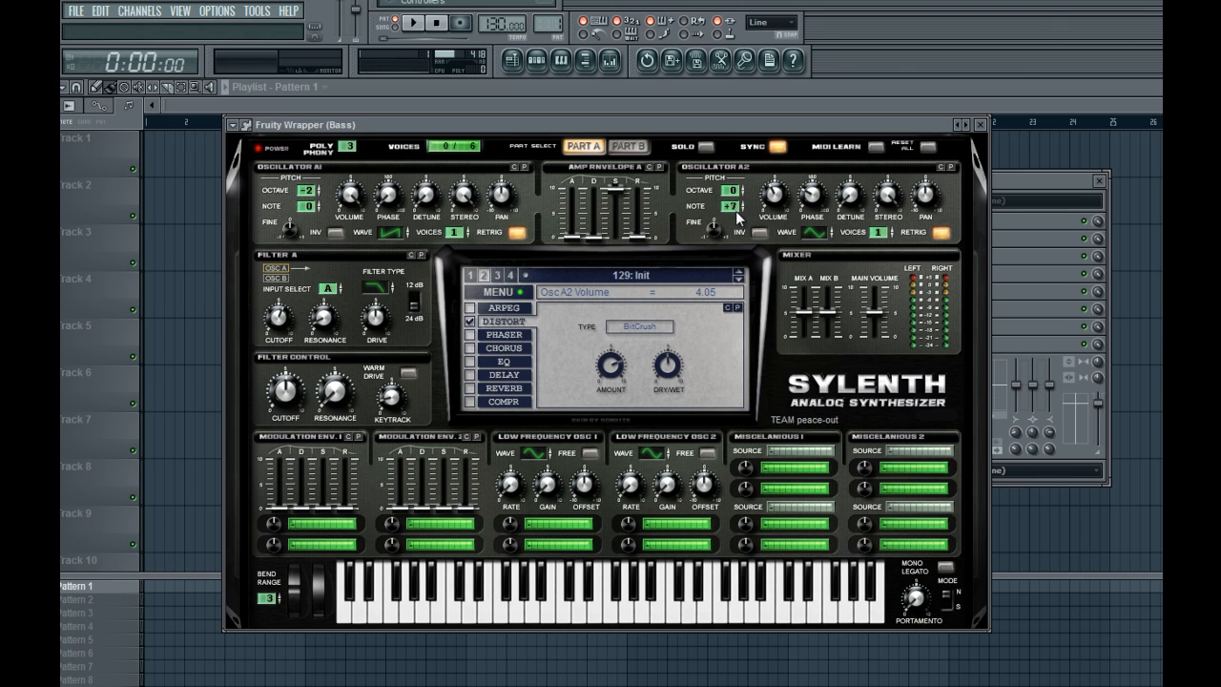
{"action": "left_click_drag", "start_coordinate": [736, 210], "coordinate": [736, 219]}
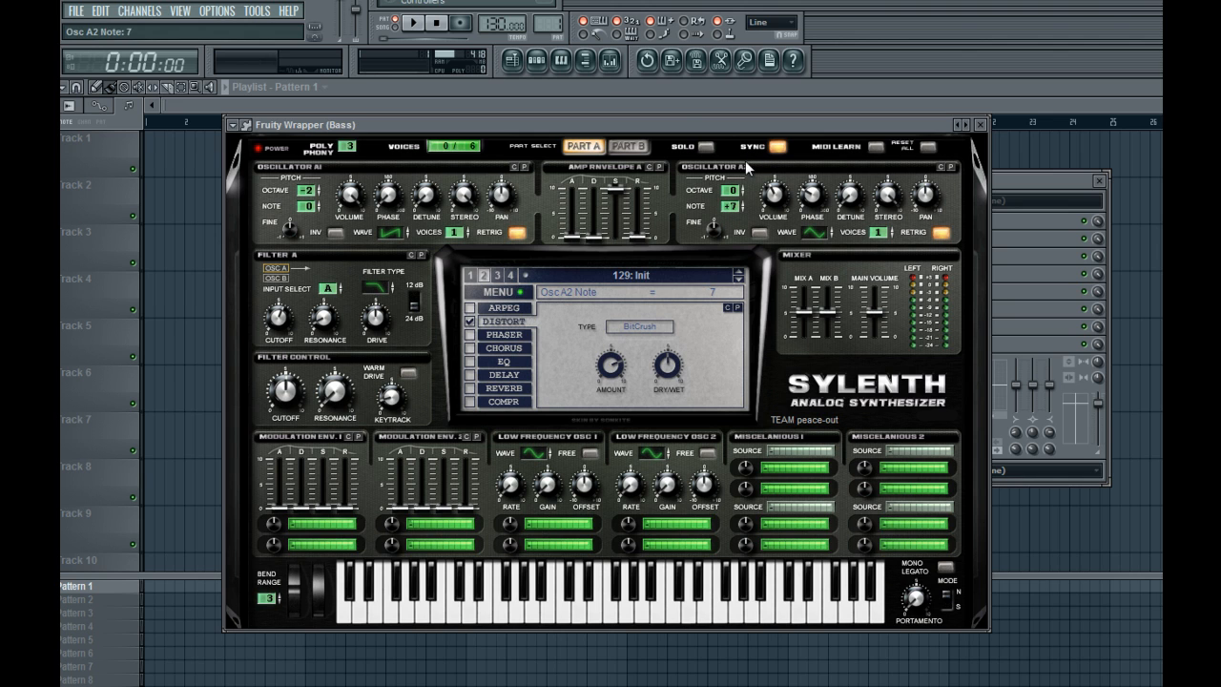
Audition the bar-long note in the Bass channel's piano roll and shorten it to three steps
{"action": "left_click", "coordinate": [536, 60]}
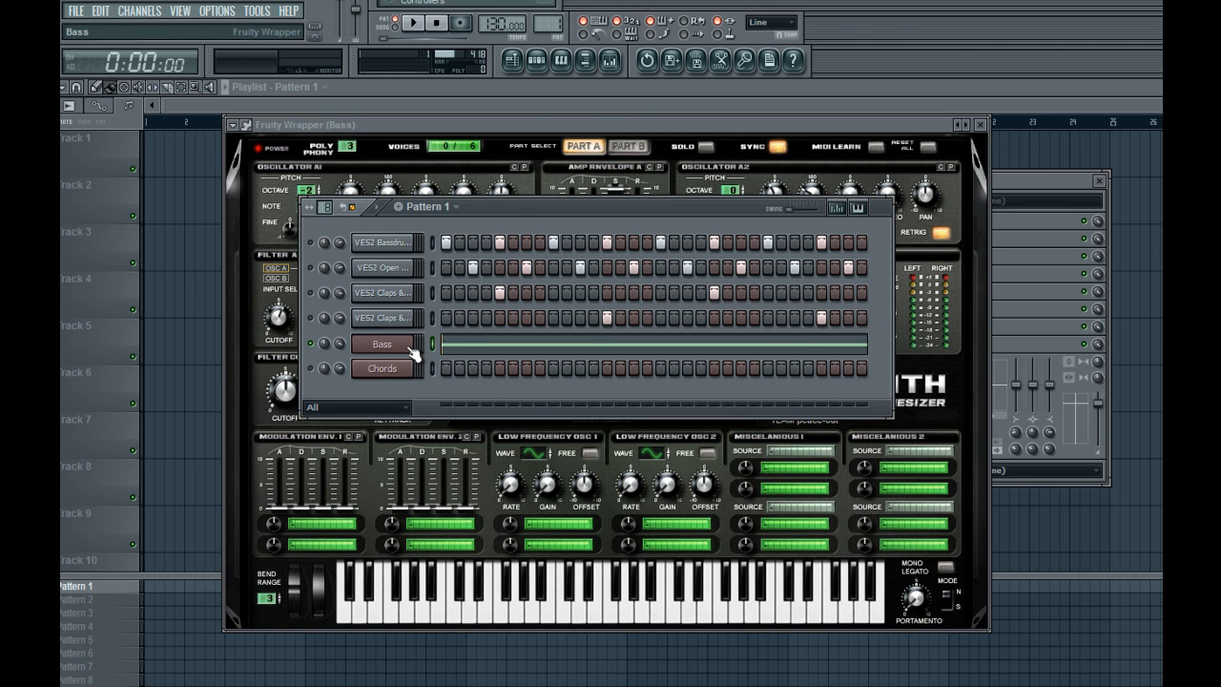
{"action": "left_click", "coordinate": [474, 352]}
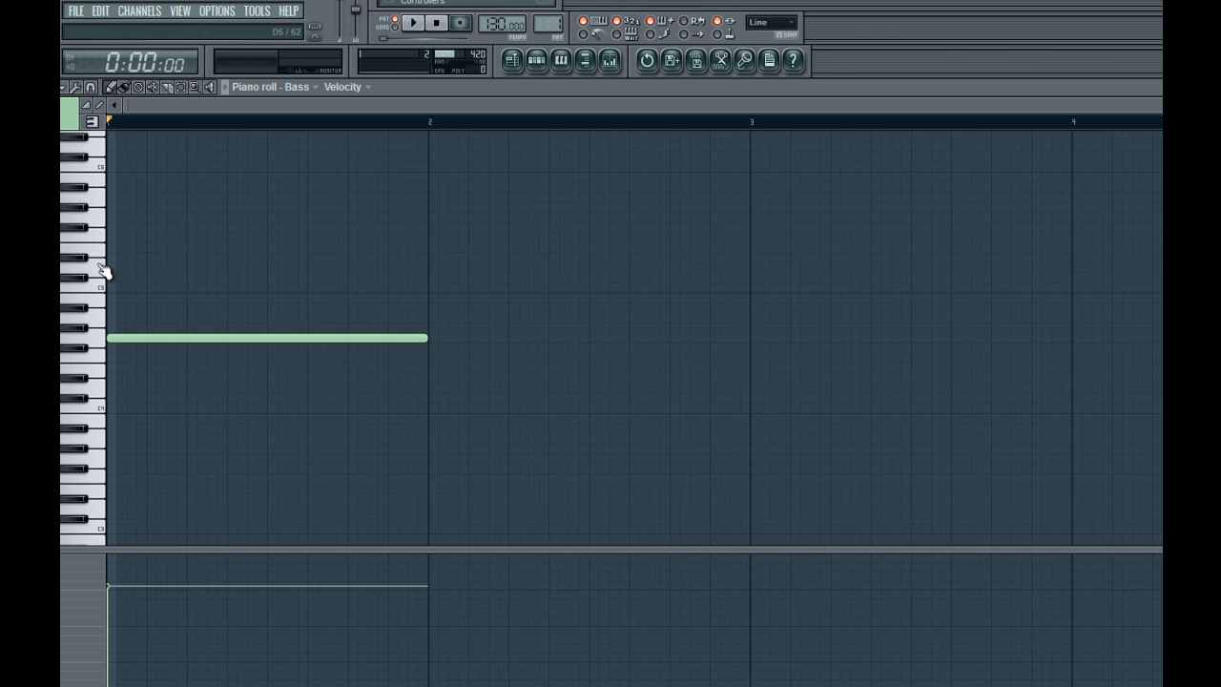
{"action": "key", "text": "space"}
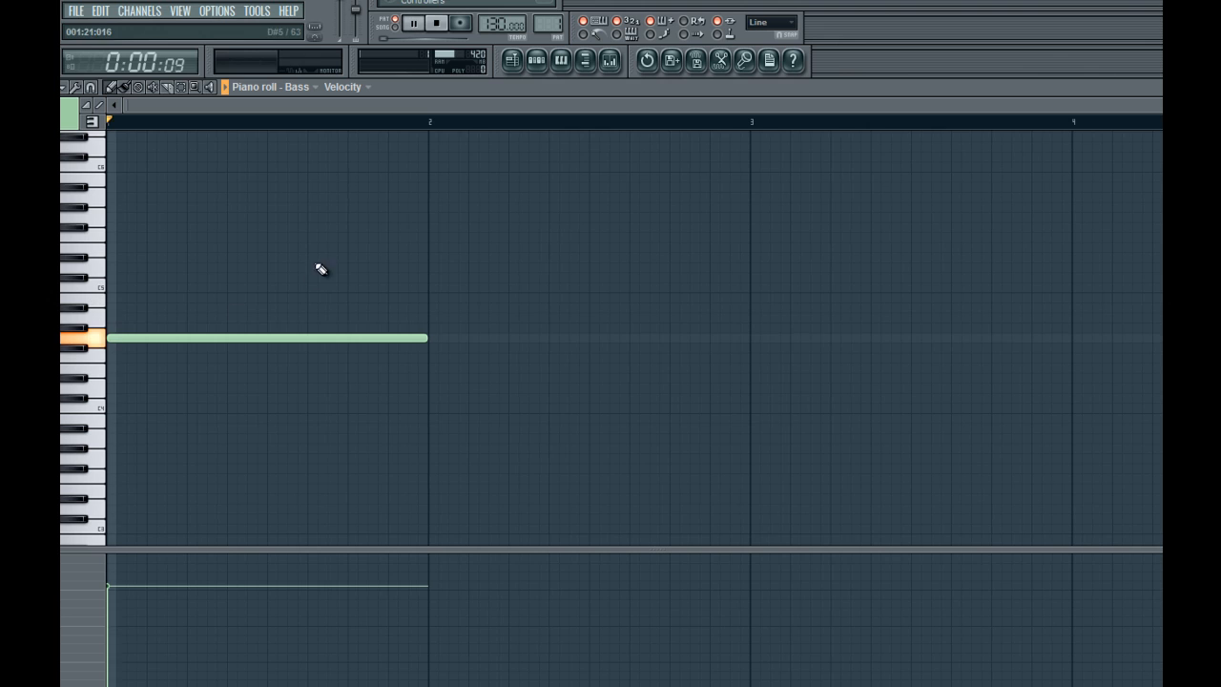
{"action": "left_click", "coordinate": [536, 61]}
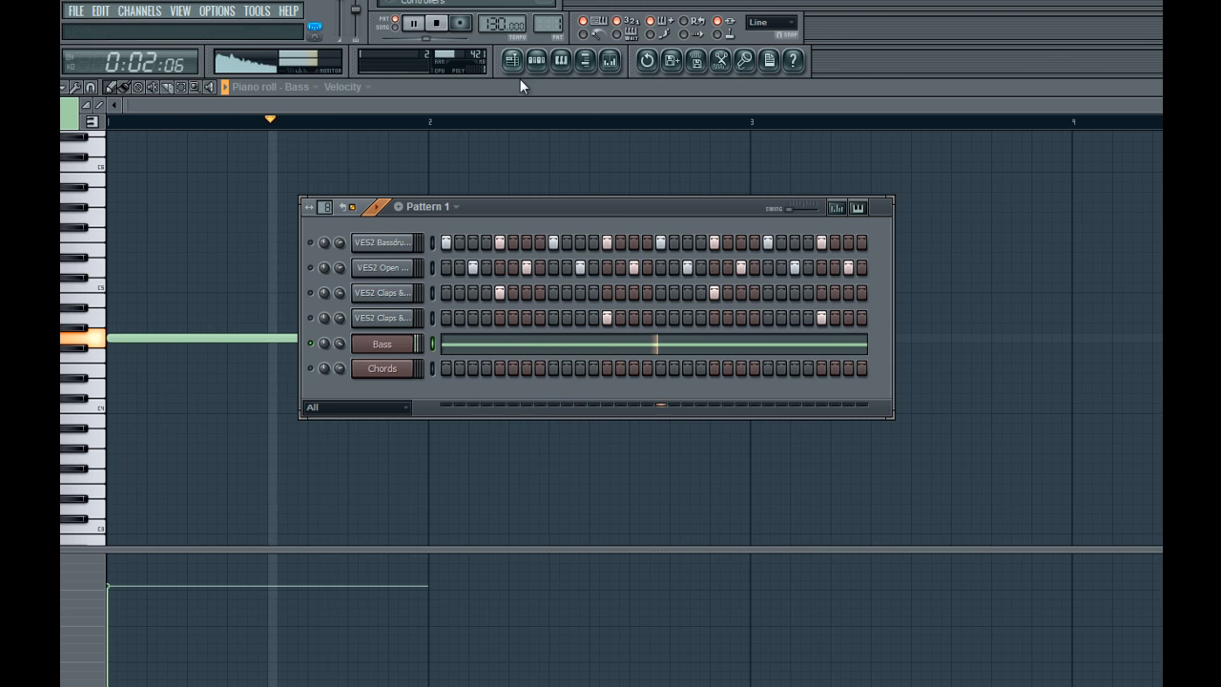
{"action": "key", "text": "F6"}
{"action": "key", "text": "space"}
{"action": "left_click_drag", "start_coordinate": [419, 336], "coordinate": [138, 337]}
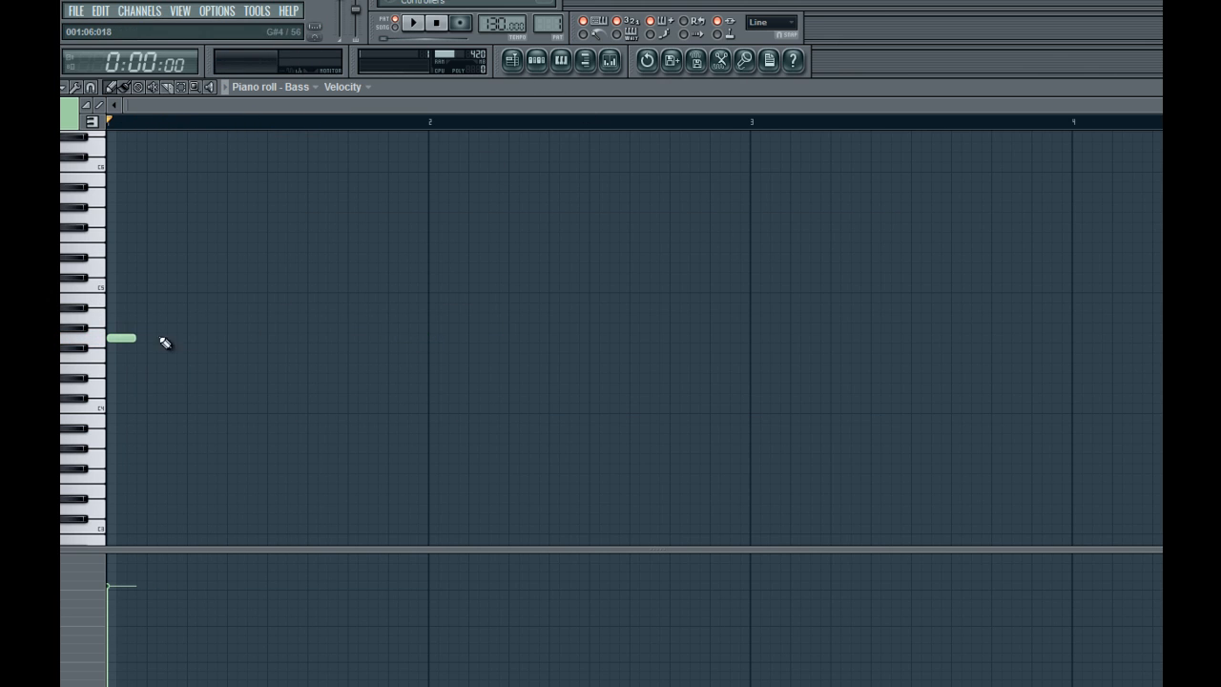
Turn on Mono Legato in the Bass synthesizer, with portamento mode S and a portamento time of 3.52
{"action": "left_click", "coordinate": [536, 61]}
{"action": "left_click", "coordinate": [376, 350]}
{"action": "left_click", "coordinate": [945, 566]}
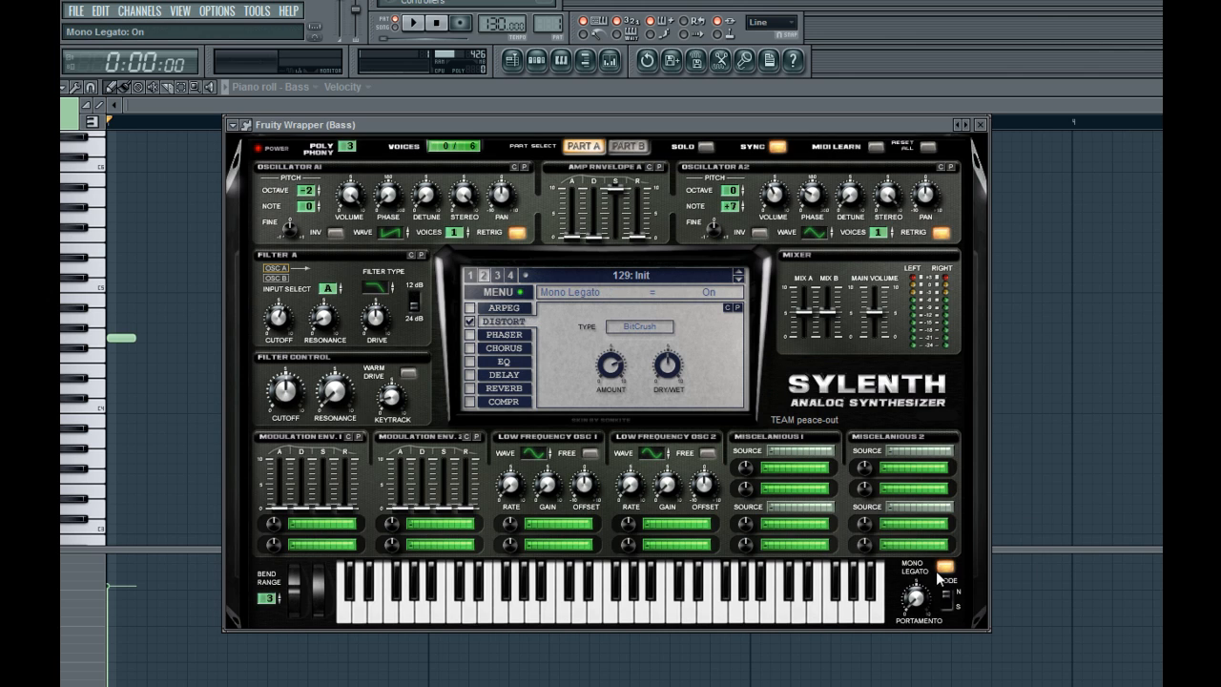
{"action": "left_click", "coordinate": [945, 601]}
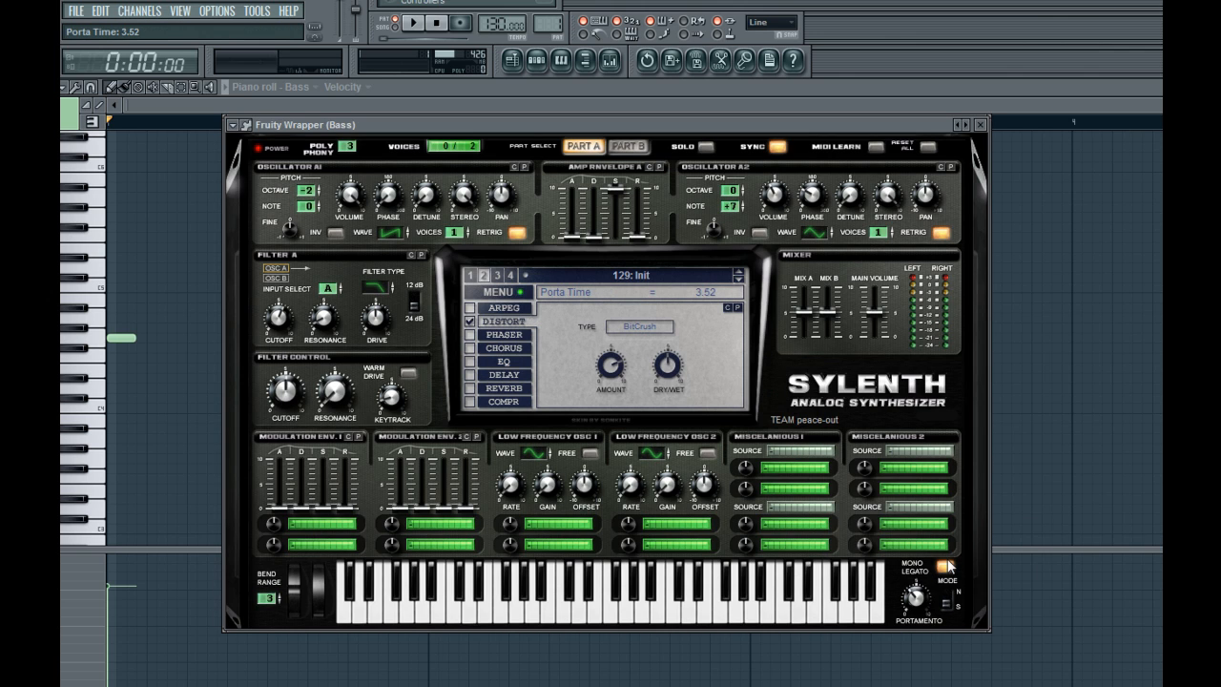
Audition high and low notes on the Bass synthesizer with the portamento active, then return to the Bass piano roll
{"action": "key", "text": "t"}
{"action": "key", "text": "e"}
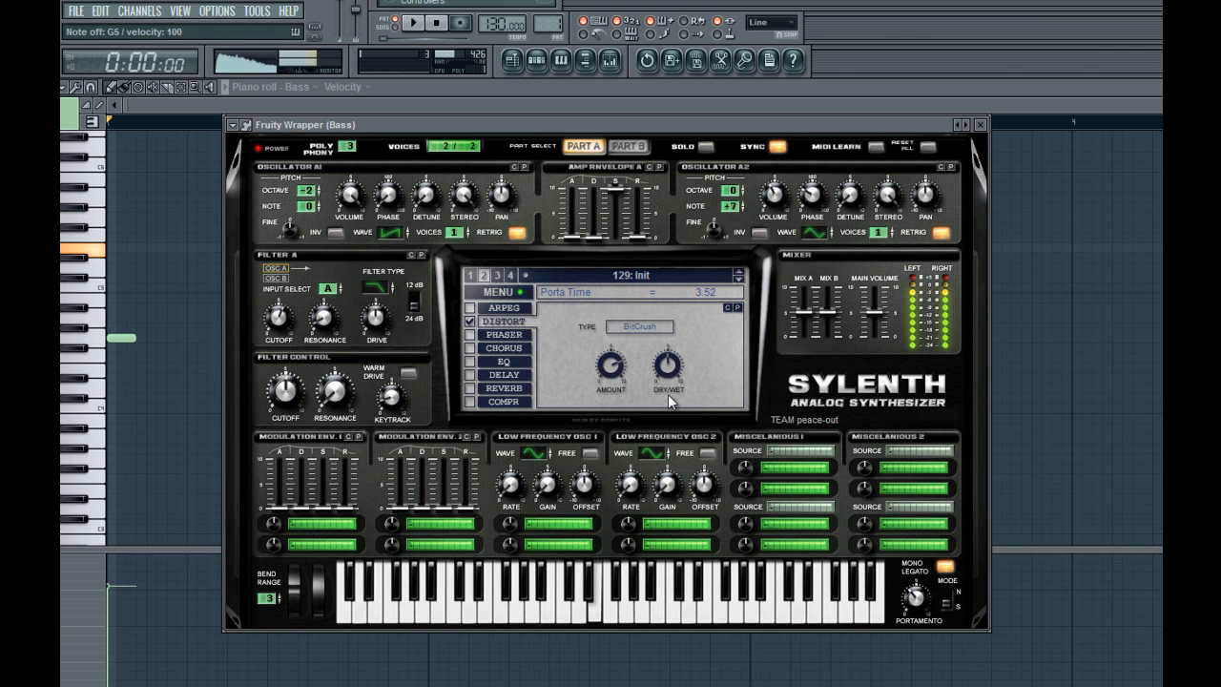
{"action": "key", "text": "q"}
{"action": "key", "text": "n"}
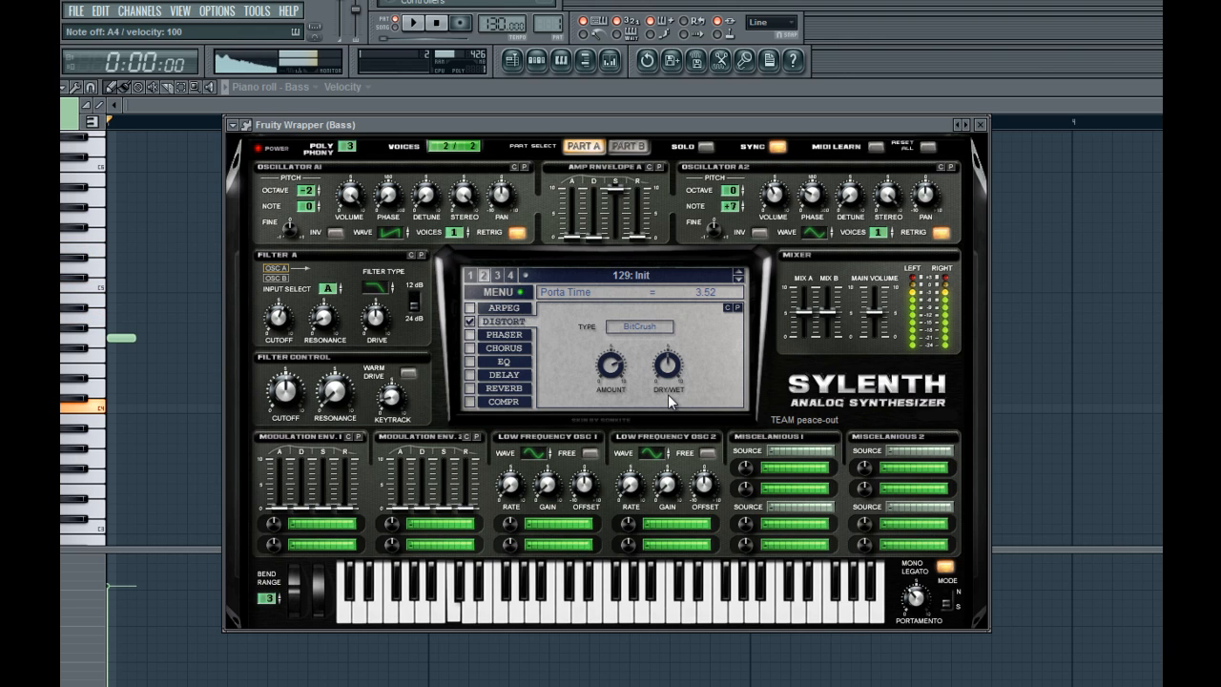
{"action": "left_click", "coordinate": [168, 276]}
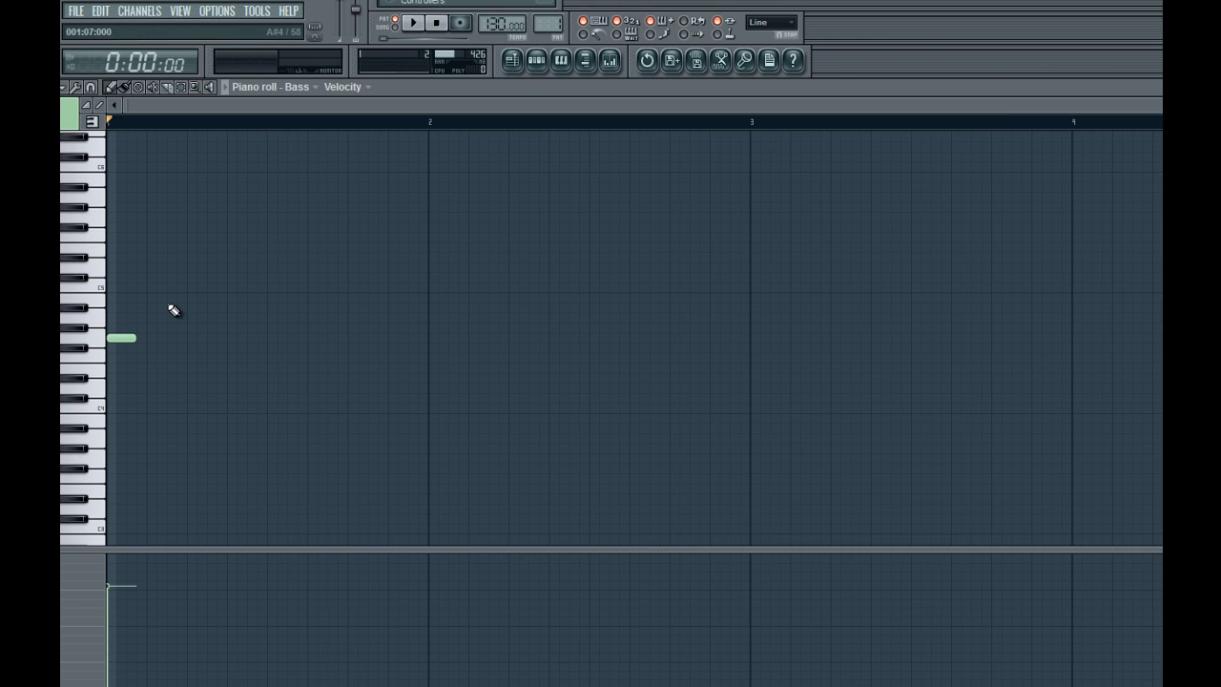
Take the Bass channel out of solo in the step sequencer and reactivate all the other channels
{"action": "left_click", "coordinate": [536, 60]}
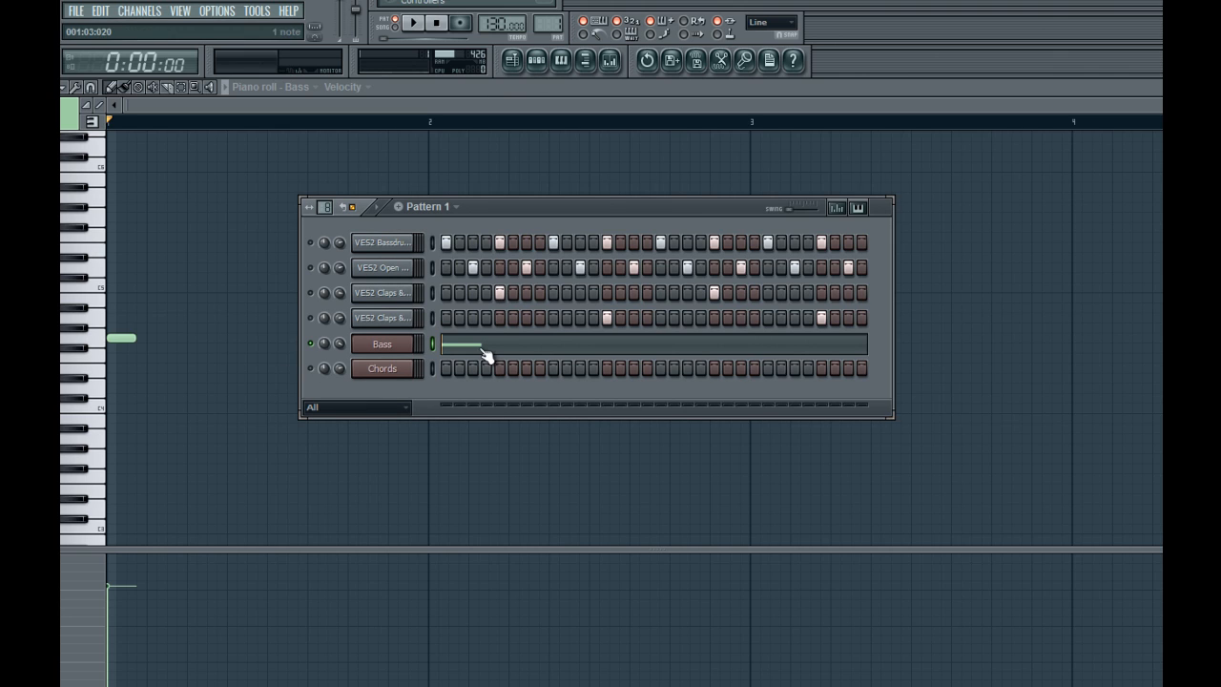
{"action": "right_click", "coordinate": [307, 344]}
{"action": "left_click", "coordinate": [342, 349]}
{"action": "right_click", "coordinate": [307, 341]}
{"action": "left_click", "coordinate": [354, 349]}
{"action": "right_click", "coordinate": [316, 348]}
{"action": "left_click", "coordinate": [313, 345]}
Shorten the G4 note at the start of the Bass piano roll to two steps and delete it
{"action": "left_click", "coordinate": [479, 350]}
{"action": "left_click", "coordinate": [444, 347]}
{"action": "scroll", "coordinate": [147, 354], "scroll_direction": "up", "scroll_amount": 1}
{"action": "scroll", "coordinate": [151, 358], "scroll_direction": "down", "scroll_amount": 1}
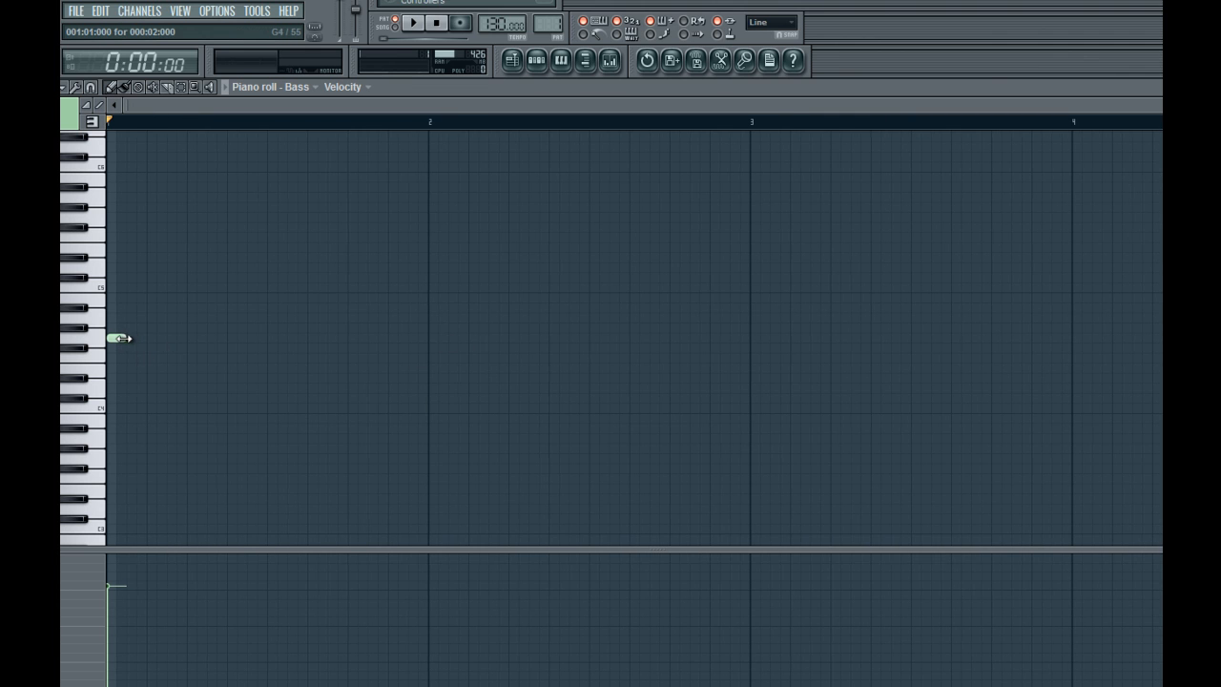
{"action": "right_click", "coordinate": [118, 339]}
Try a G4 note about 16 steps long at the start of the Bass part, shorten it to four steps and delete it
{"action": "key", "text": "F7"}
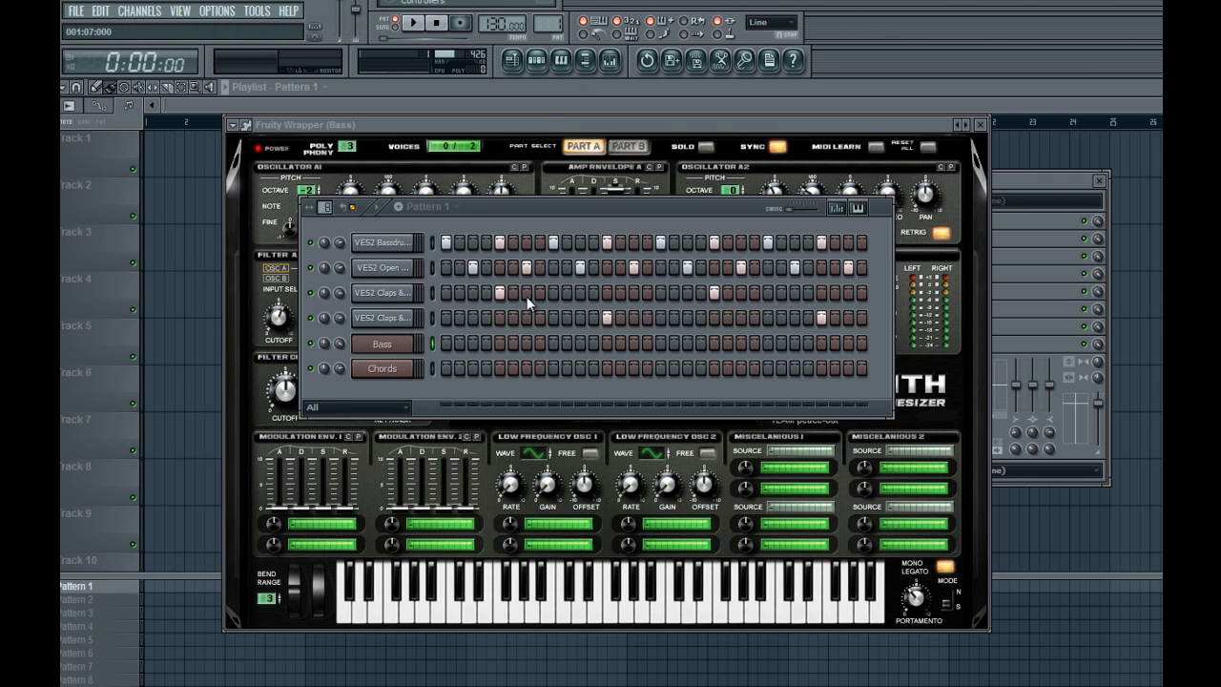
{"action": "right_click", "coordinate": [406, 346]}
{"action": "left_click", "coordinate": [432, 347]}
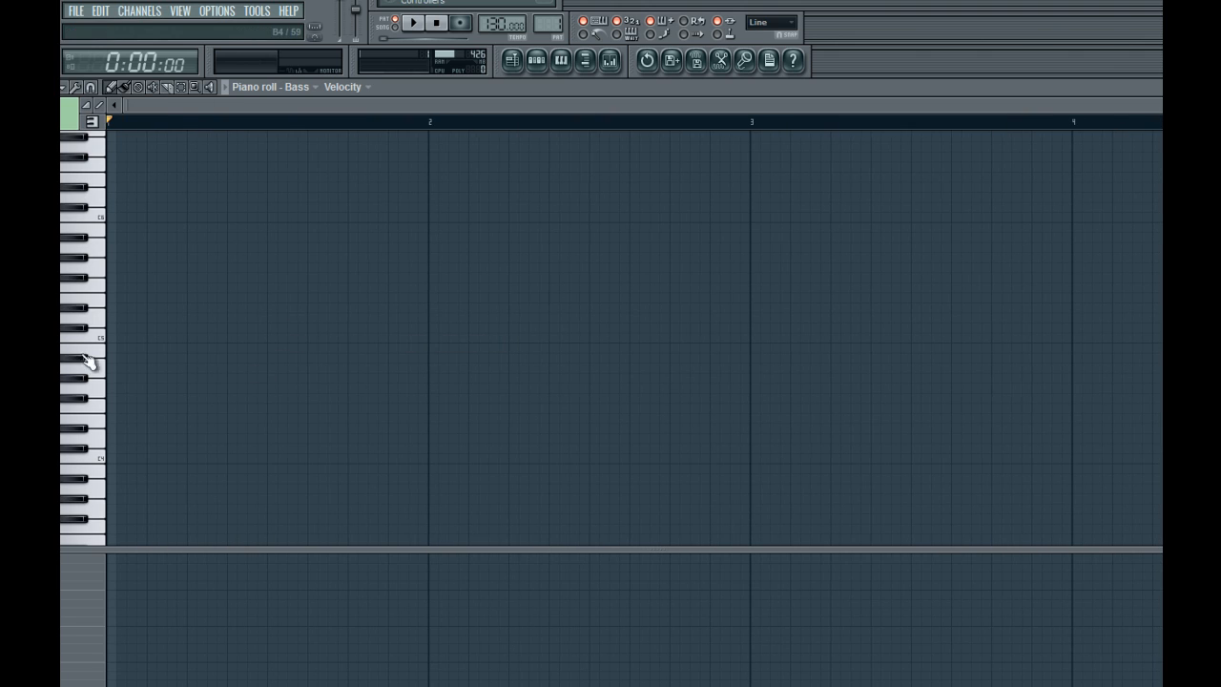
{"action": "left_click", "coordinate": [118, 395]}
{"action": "left_click_drag", "start_coordinate": [133, 395], "coordinate": [268, 395]}
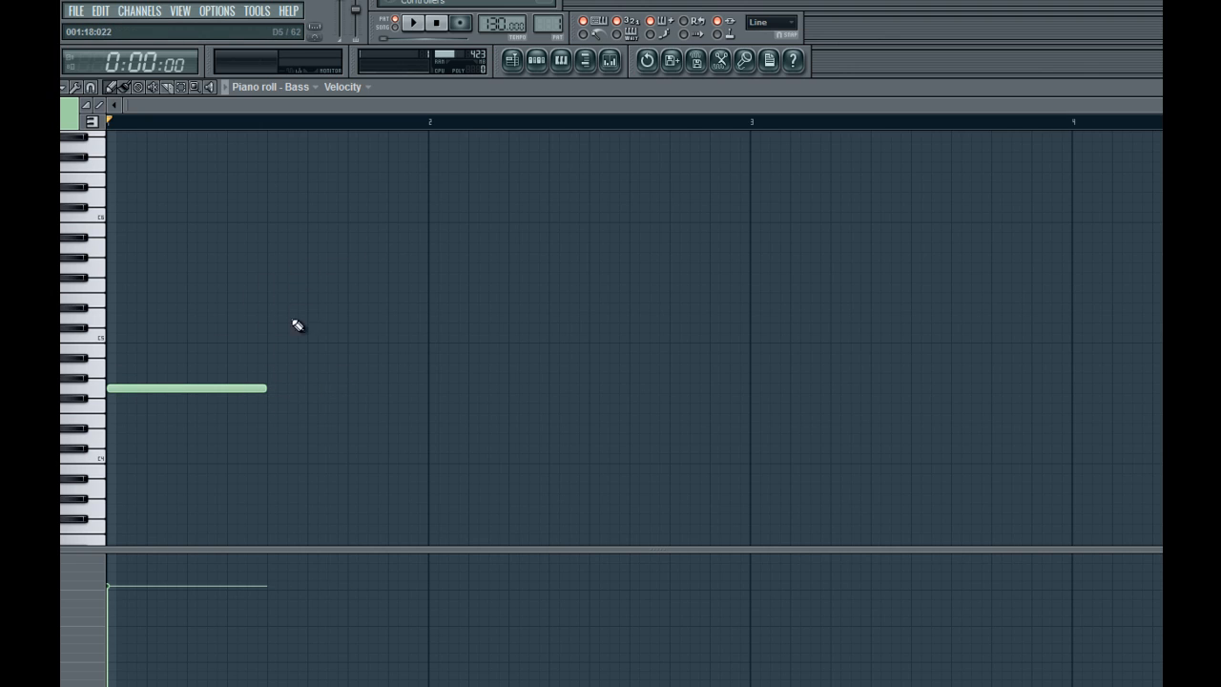
{"action": "left_click_drag", "start_coordinate": [265, 389], "coordinate": [133, 397]}
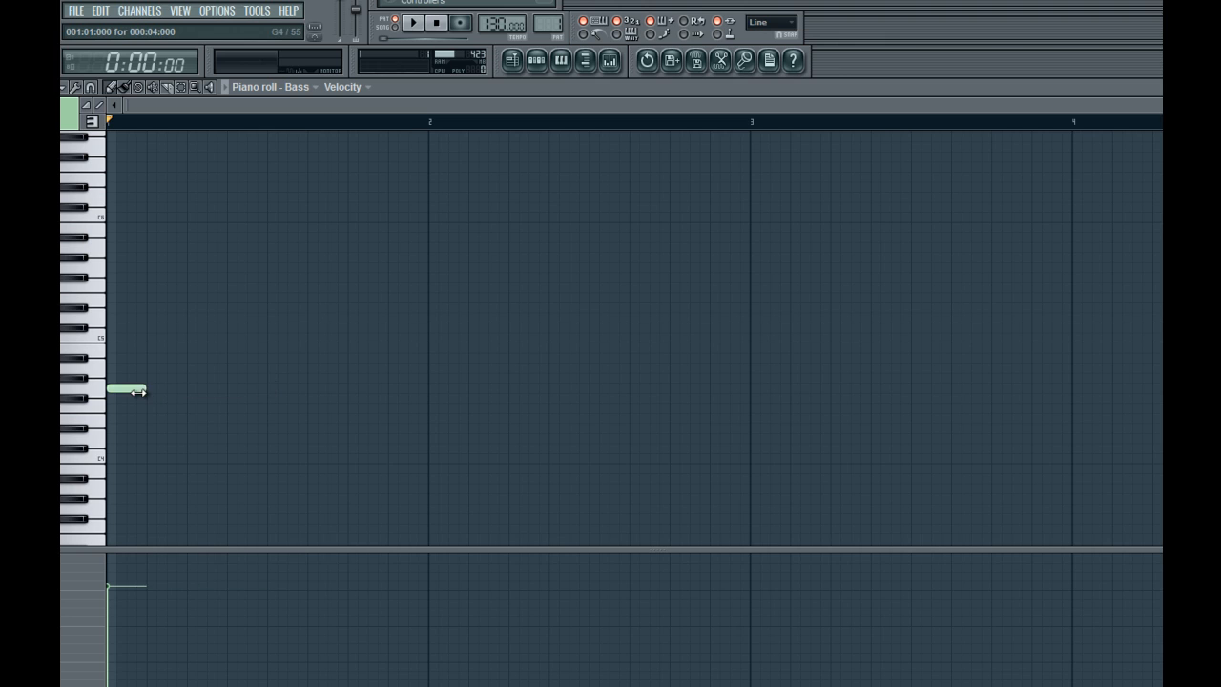
{"action": "right_click", "coordinate": [140, 391]}
Audition G4 and several lower keys on the Bass piano roll's keyboard to choose a note
{"action": "left_click", "coordinate": [90, 390]}
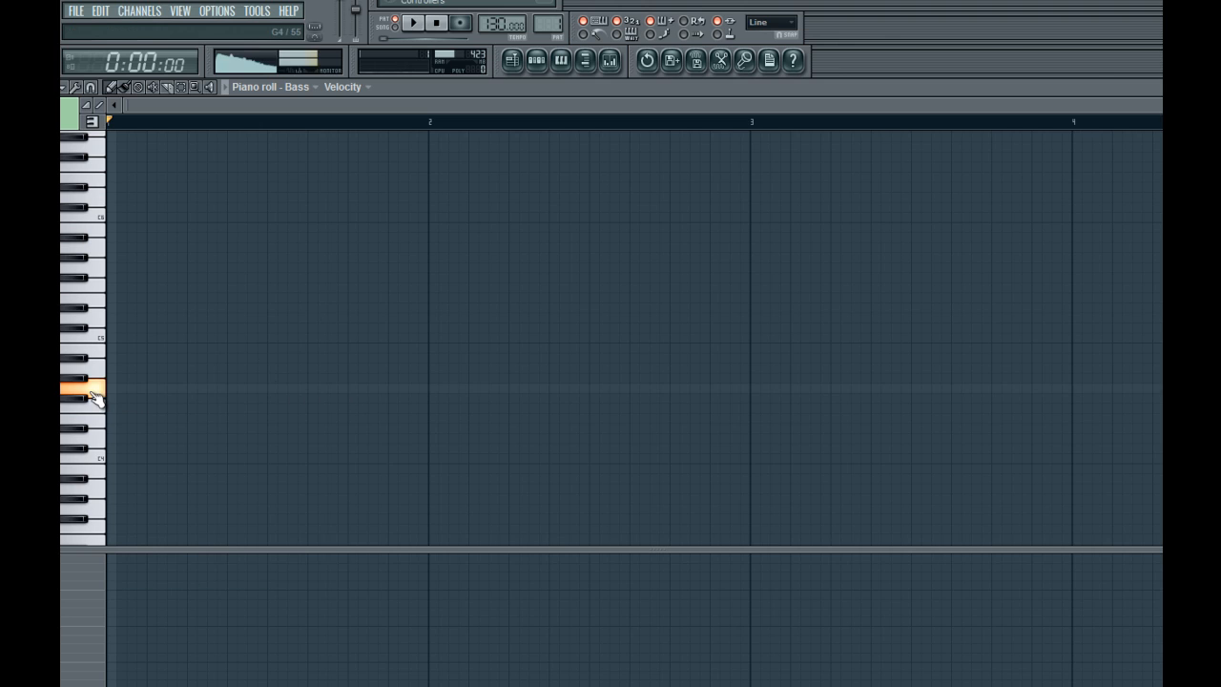
{"action": "left_click", "coordinate": [90, 425]}
{"action": "left_click", "coordinate": [75, 452]}
{"action": "left_click", "coordinate": [98, 456]}
{"action": "left_click", "coordinate": [97, 410]}
Try a two-step F4 note at step 23 of the Bass part, play the pattern and delete the note
{"action": "left_click", "coordinate": [334, 410]}
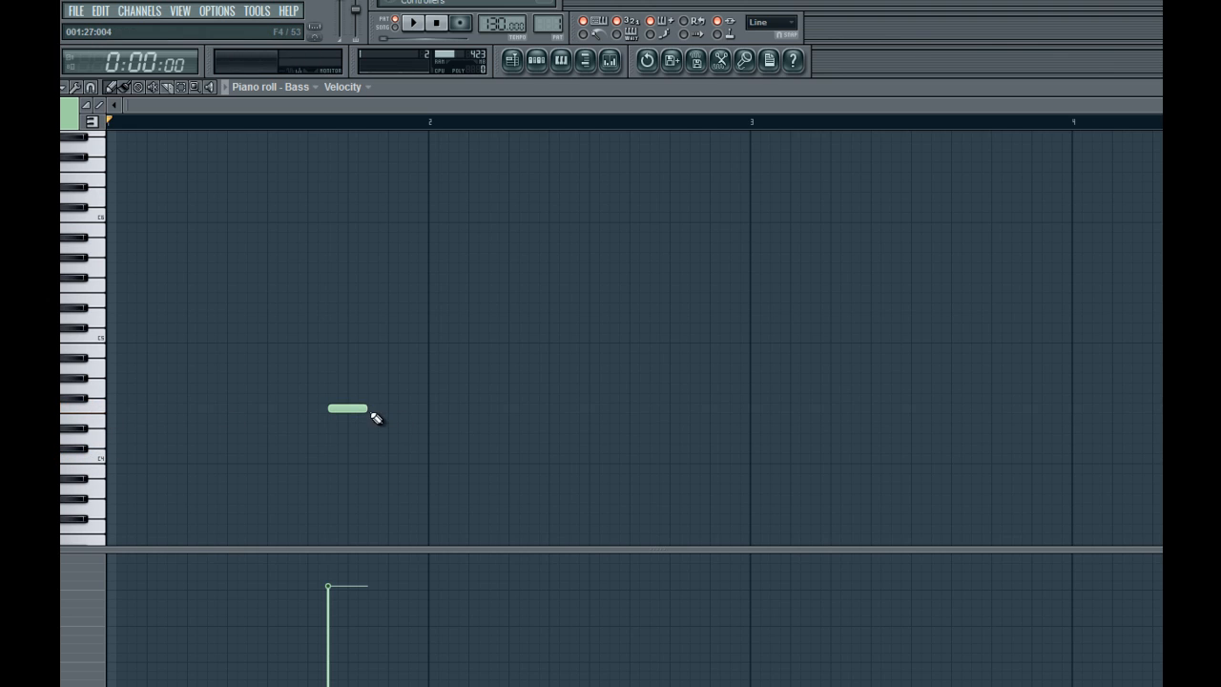
{"action": "mouse_move", "coordinate": [357, 411]}
{"action": "left_mouse_down"}
{"action": "mouse_move", "coordinate": [346, 417]}
{"action": "mouse_move", "coordinate": [350, 407]}
{"action": "left_mouse_up"}
{"action": "right_click", "coordinate": [347, 410]}
{"action": "left_click", "coordinate": [338, 411]}
{"action": "left_click", "coordinate": [540, 63]}
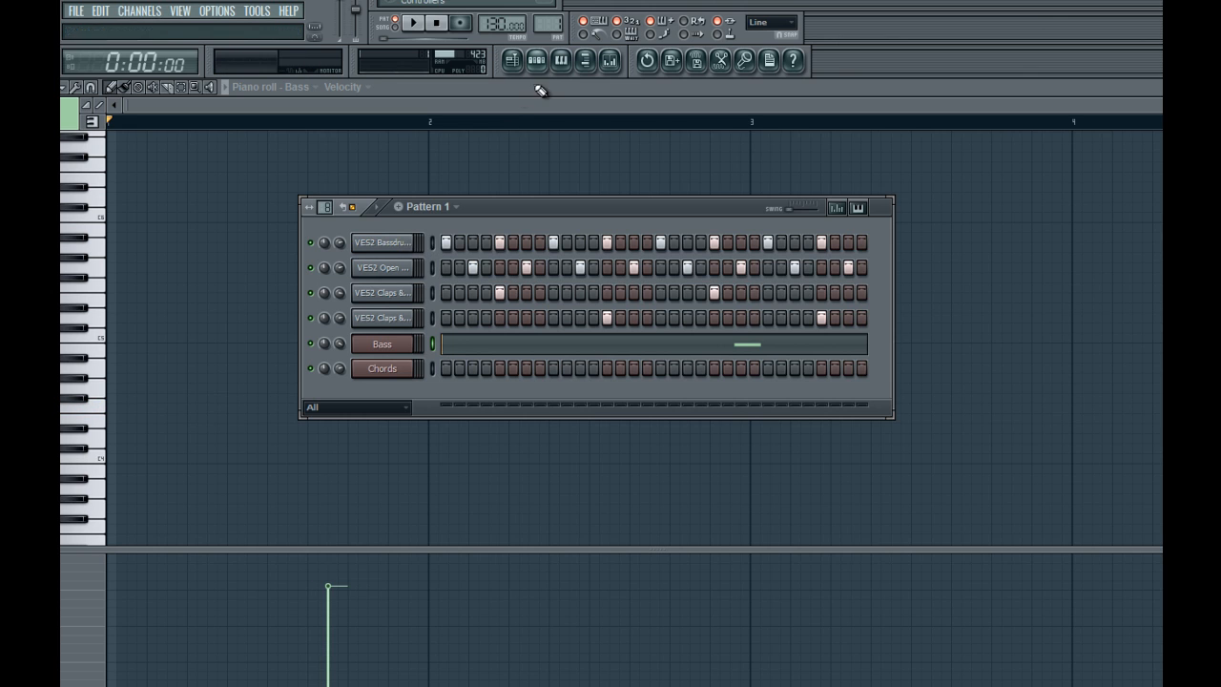
{"action": "key", "text": "space"}
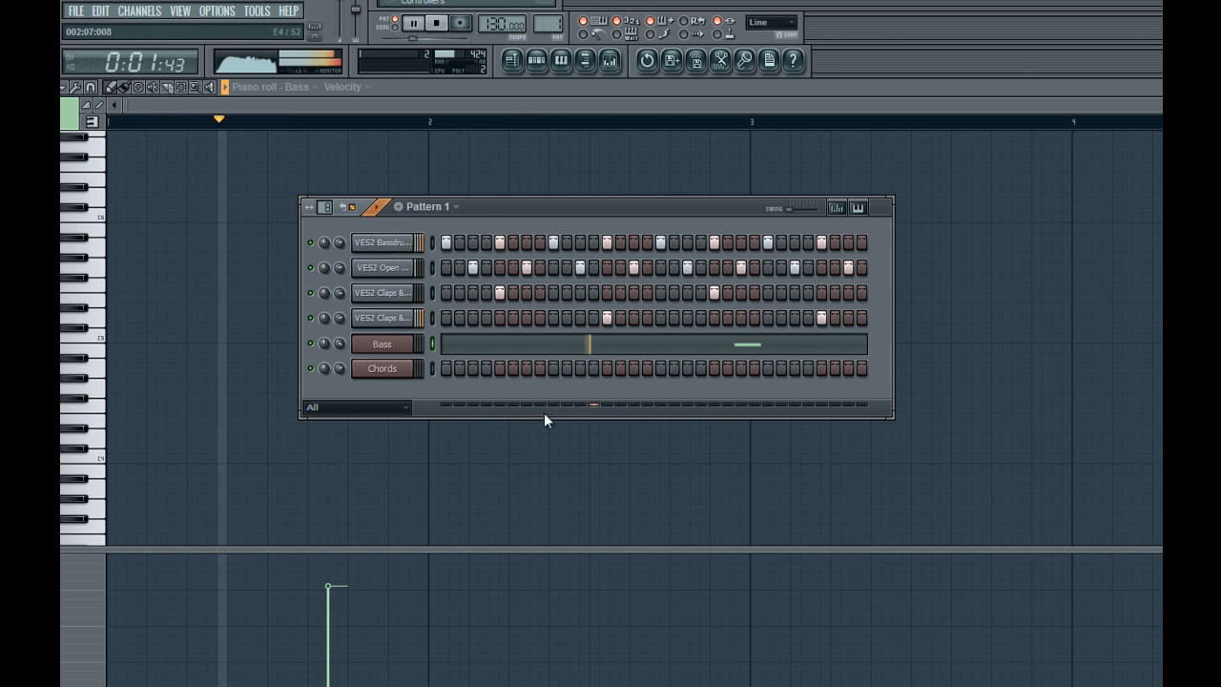
{"action": "key", "text": "space"}
{"action": "left_click", "coordinate": [659, 445]}
{"action": "right_click", "coordinate": [344, 410]}
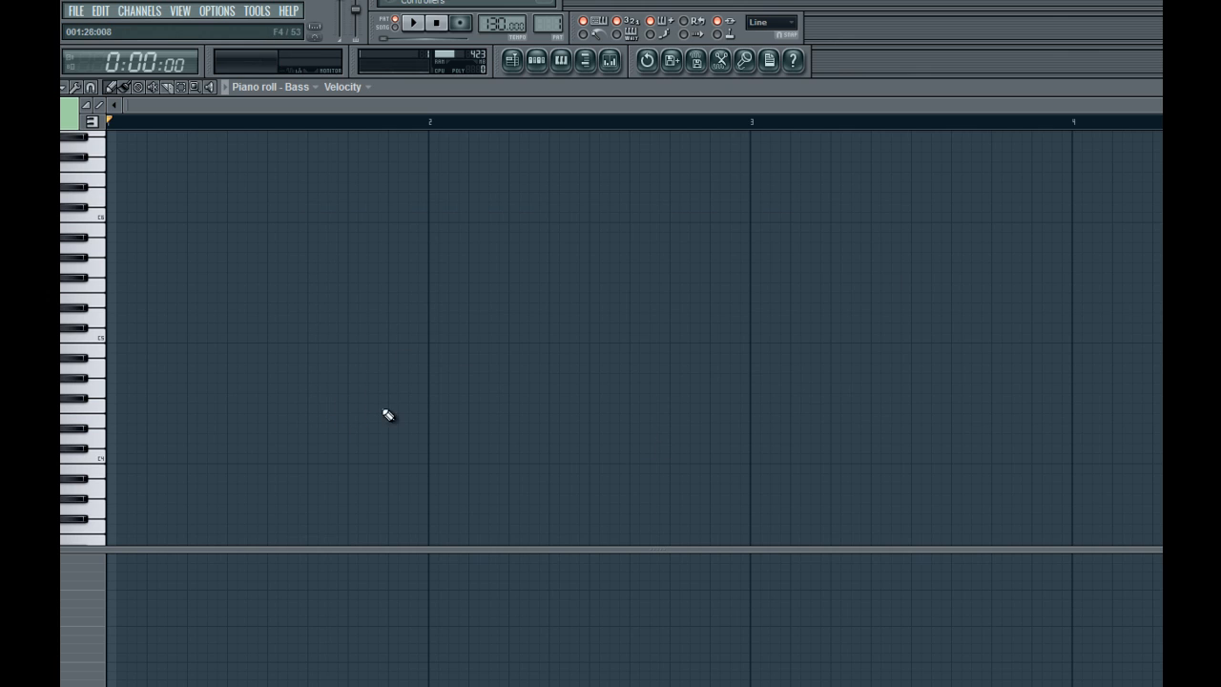
Place a two-step F4 note at step 27 of the Bass part and adjust the Bass channel's volume during playback
{"action": "left_click", "coordinate": [381, 410]}
{"action": "key", "text": "space"}
{"action": "left_click", "coordinate": [540, 67]}
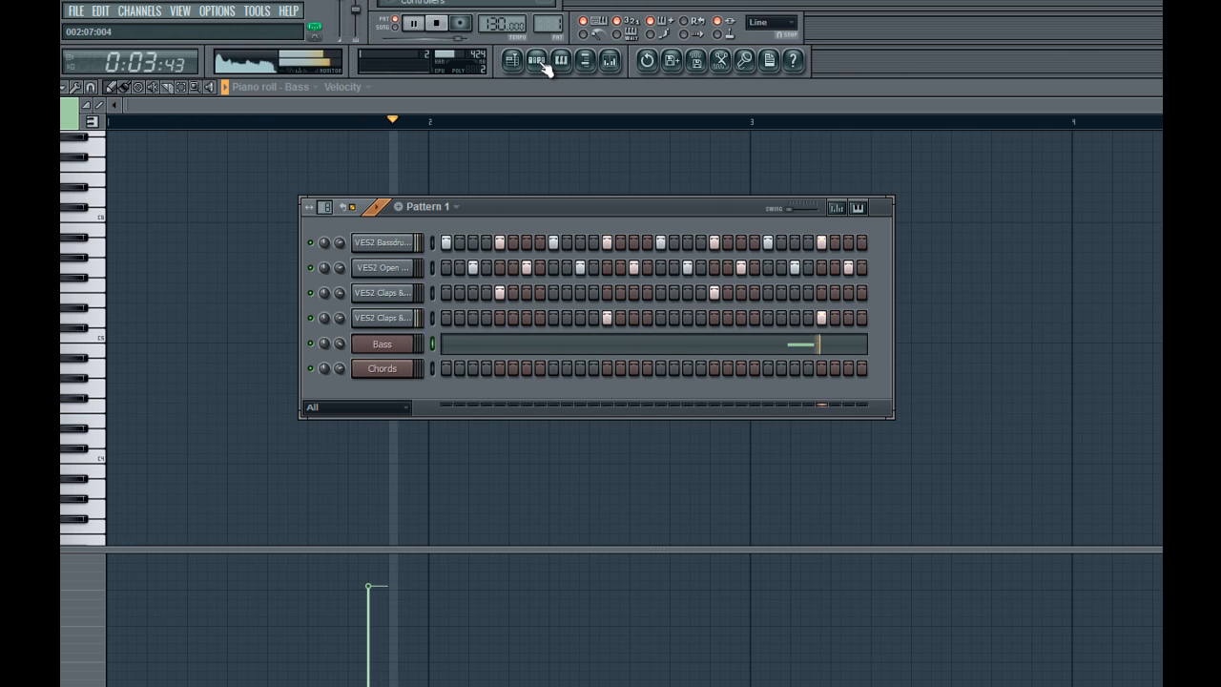
{"action": "left_click_drag", "start_coordinate": [339, 345], "coordinate": [340, 351]}
Browse the effect plugins for the first slot of the Bass mixer track, then stop playback
{"action": "key", "text": "F9"}
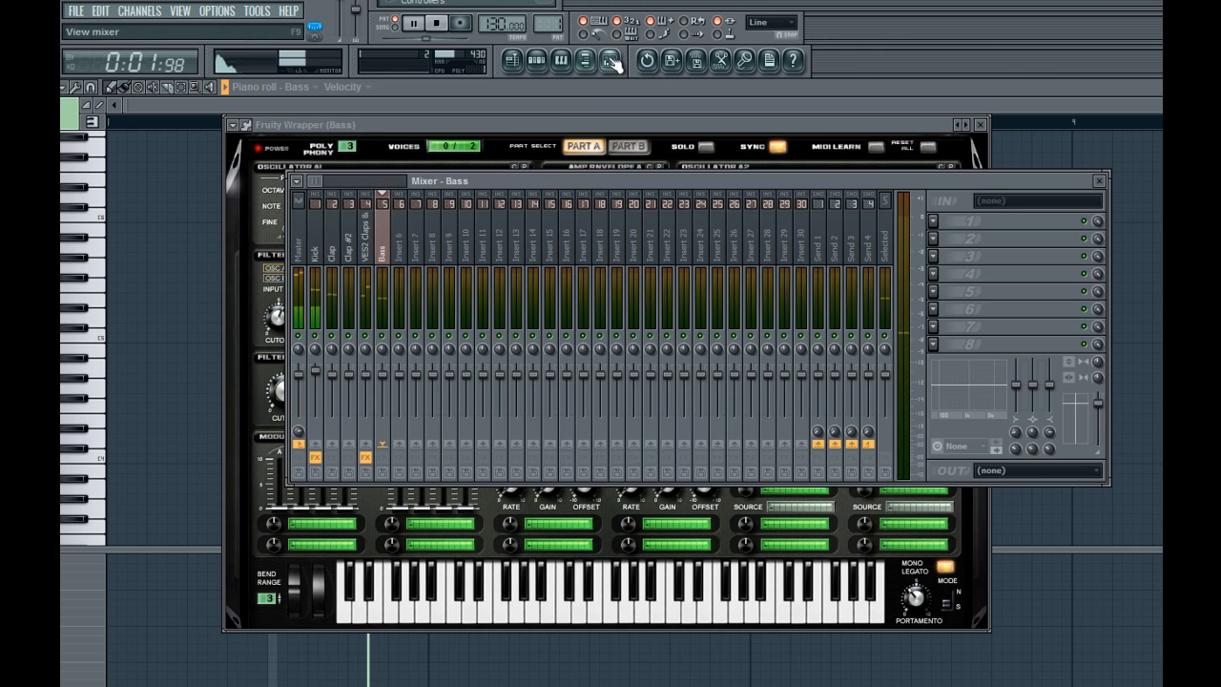
{"action": "left_click", "coordinate": [934, 223]}
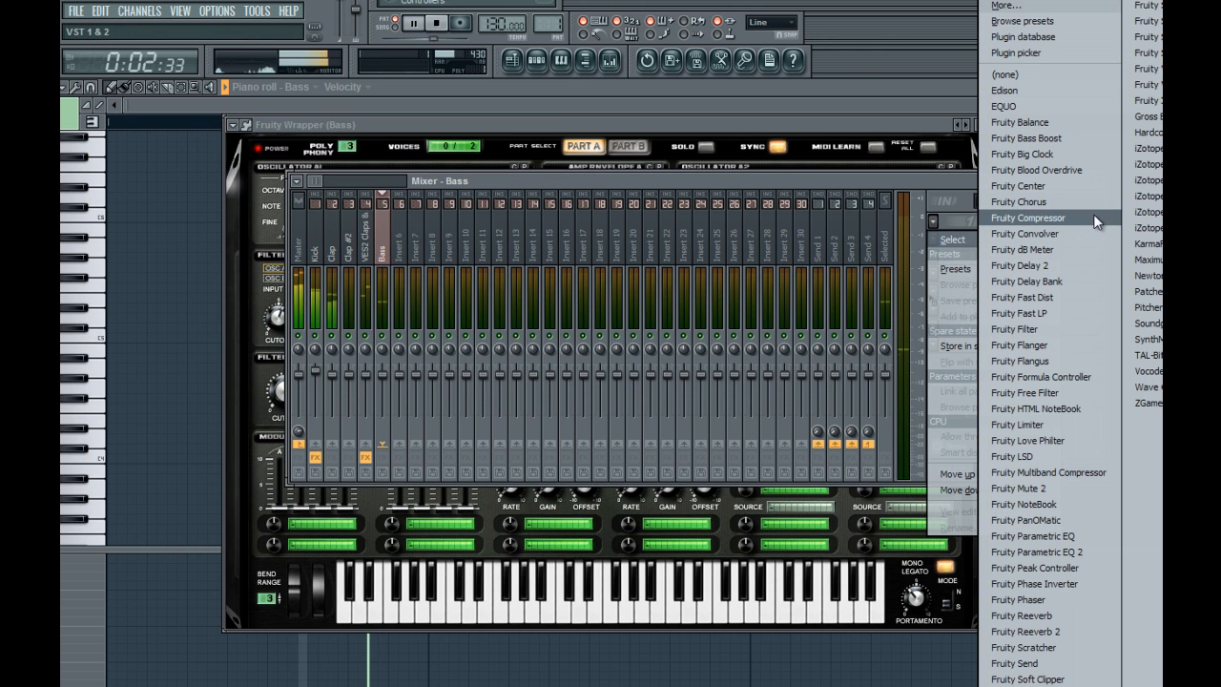
{"action": "left_click", "coordinate": [682, 148]}
{"action": "left_click", "coordinate": [540, 62]}
{"action": "key", "text": "space"}
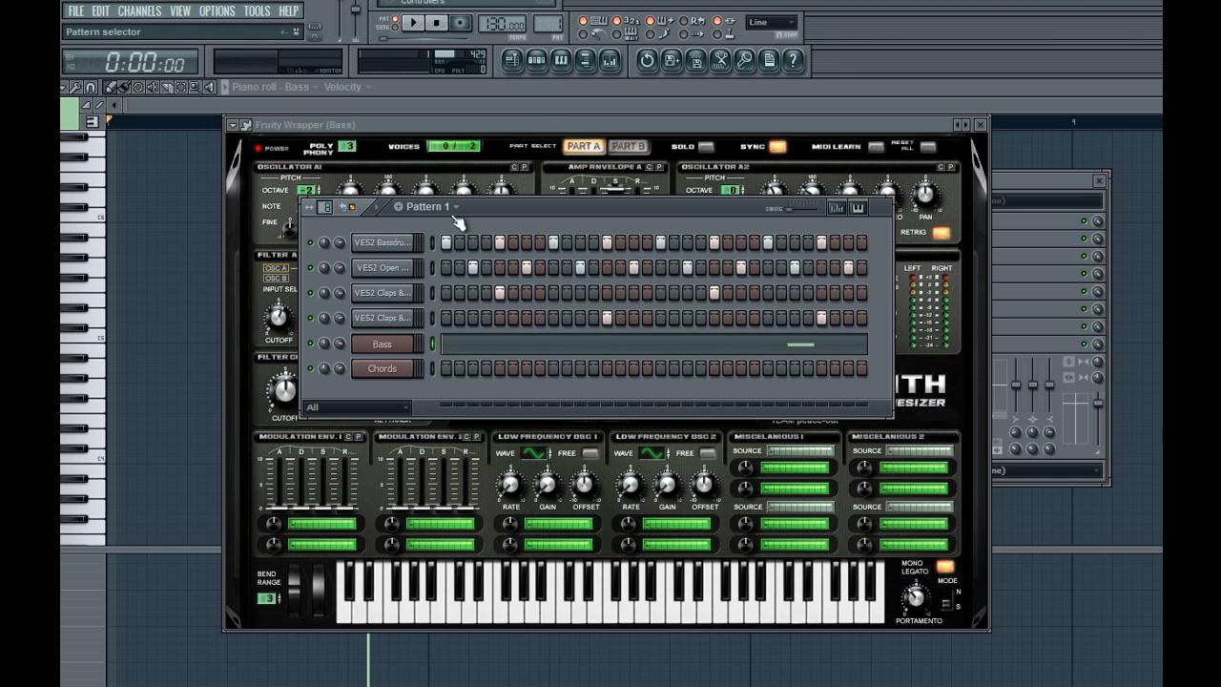
Review the sample settings of the VES2 Bassdrum 196 kick channel
{"action": "left_click", "coordinate": [383, 248]}
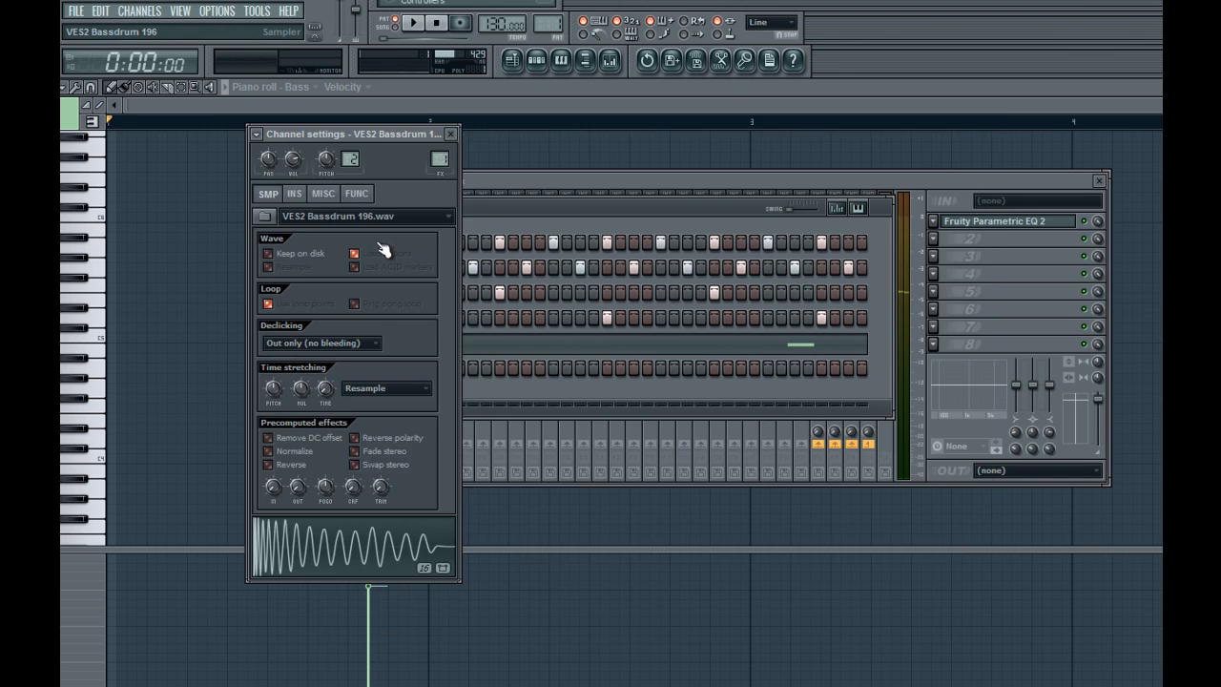
{"action": "left_click", "coordinate": [453, 134]}
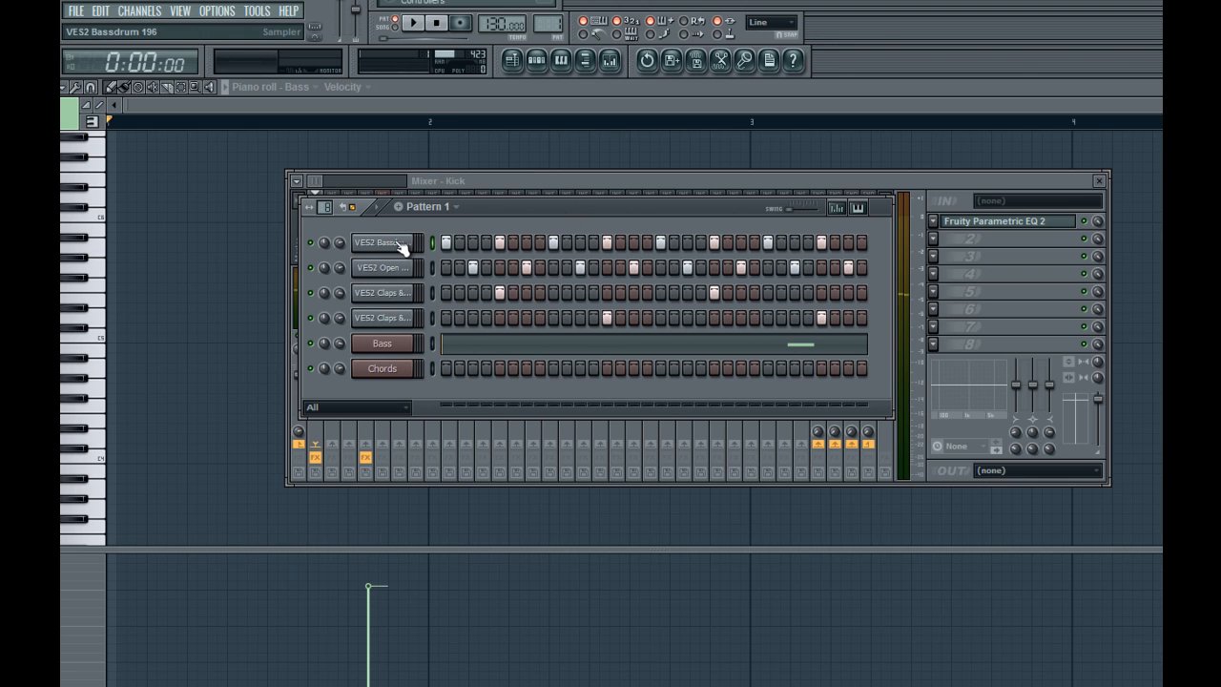
{"action": "left_click", "coordinate": [402, 248]}
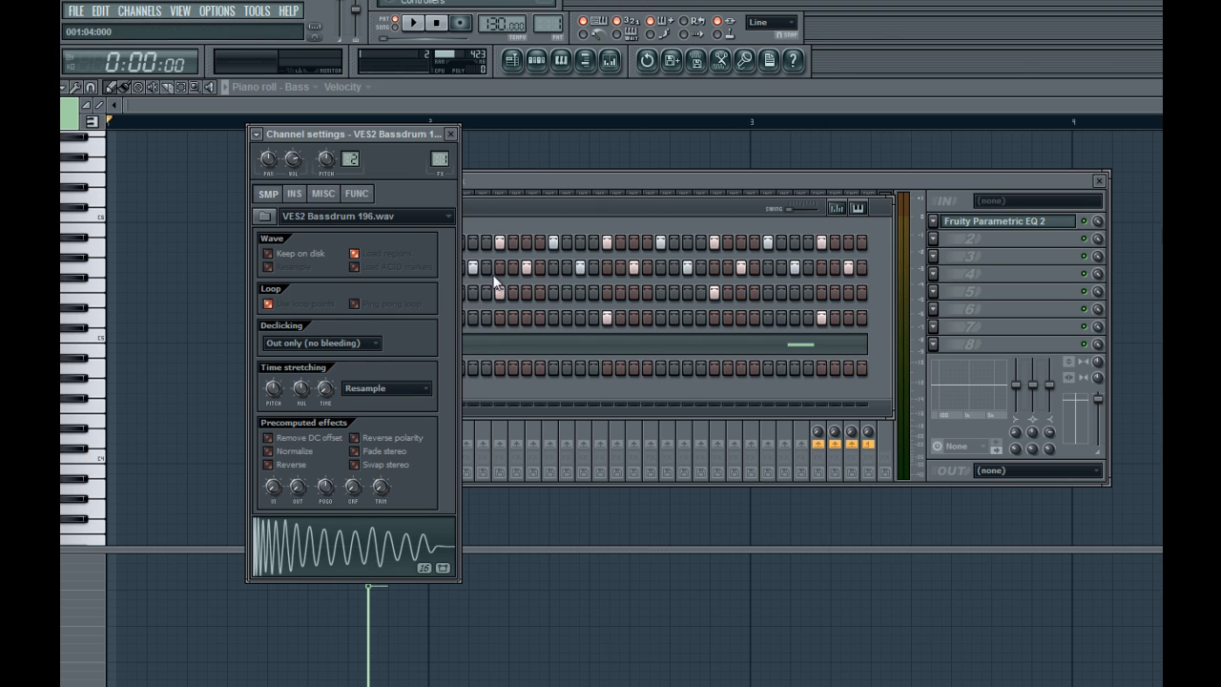
{"action": "left_click", "coordinate": [452, 134]}
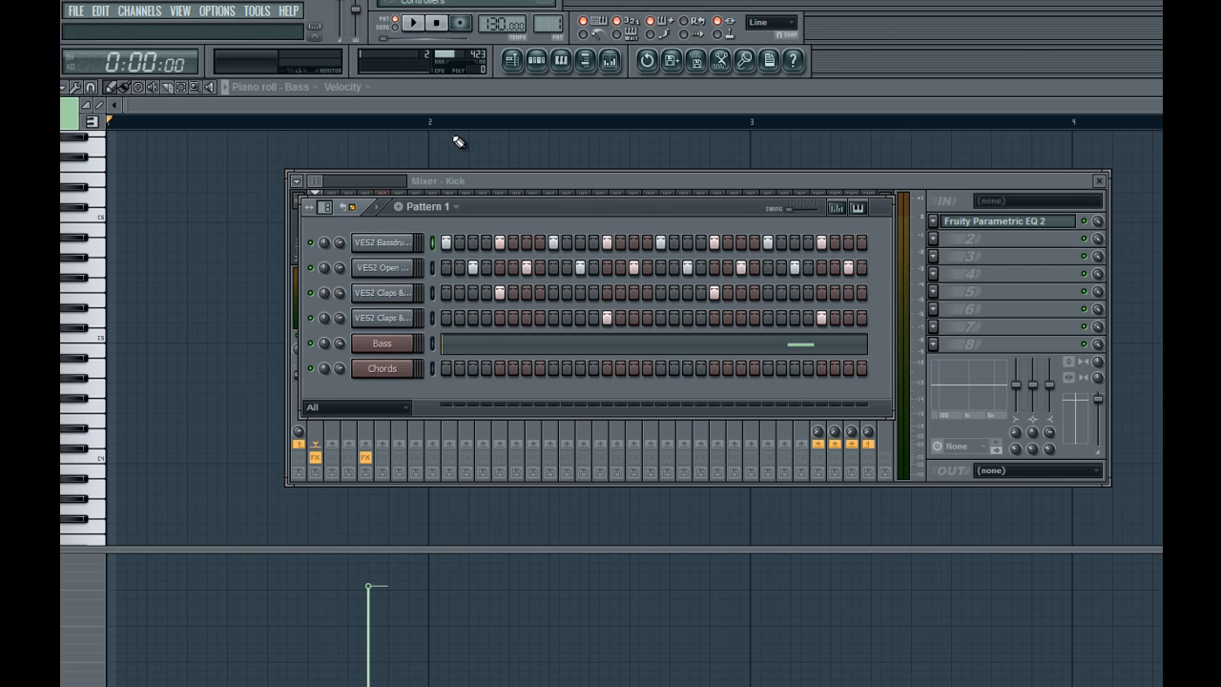
Raise the time-stretching pitch of the VES2 Bassdrum 196 sample, auditioning the kick before and after the change
{"action": "left_click", "coordinate": [405, 248]}
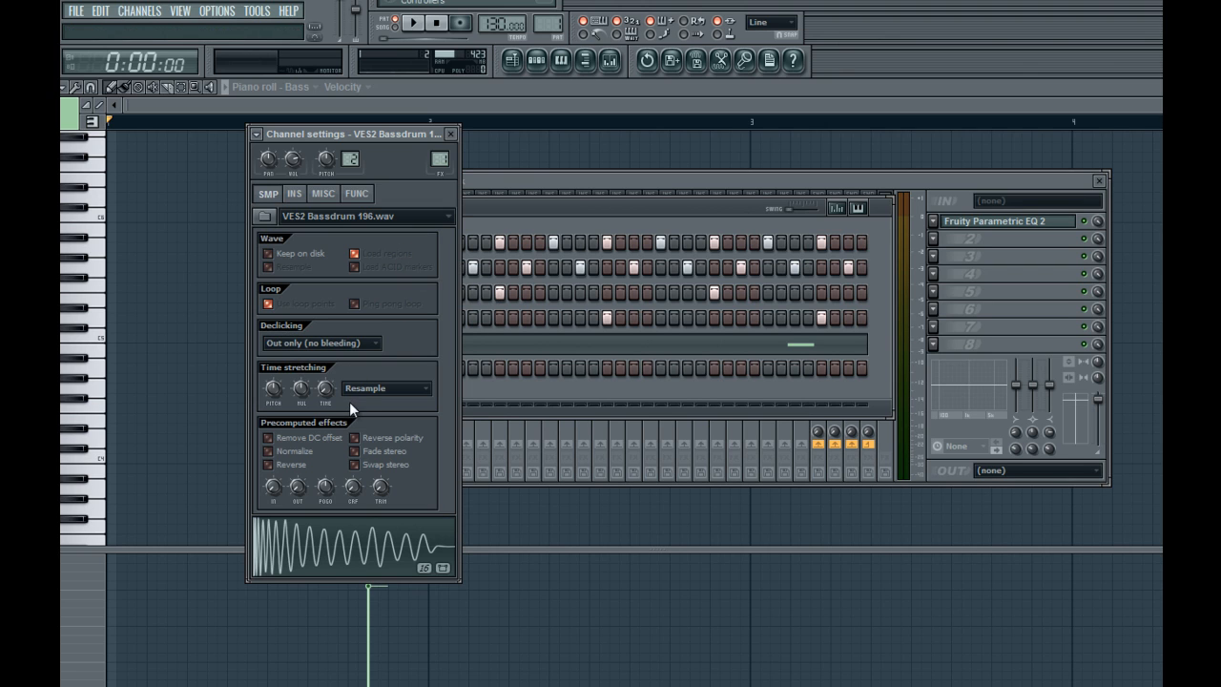
{"action": "key", "text": "q"}
{"action": "left_click_drag", "start_coordinate": [272, 395], "coordinate": [320, 230]}
{"action": "key", "text": "q"}
{"action": "key", "text": "q"}
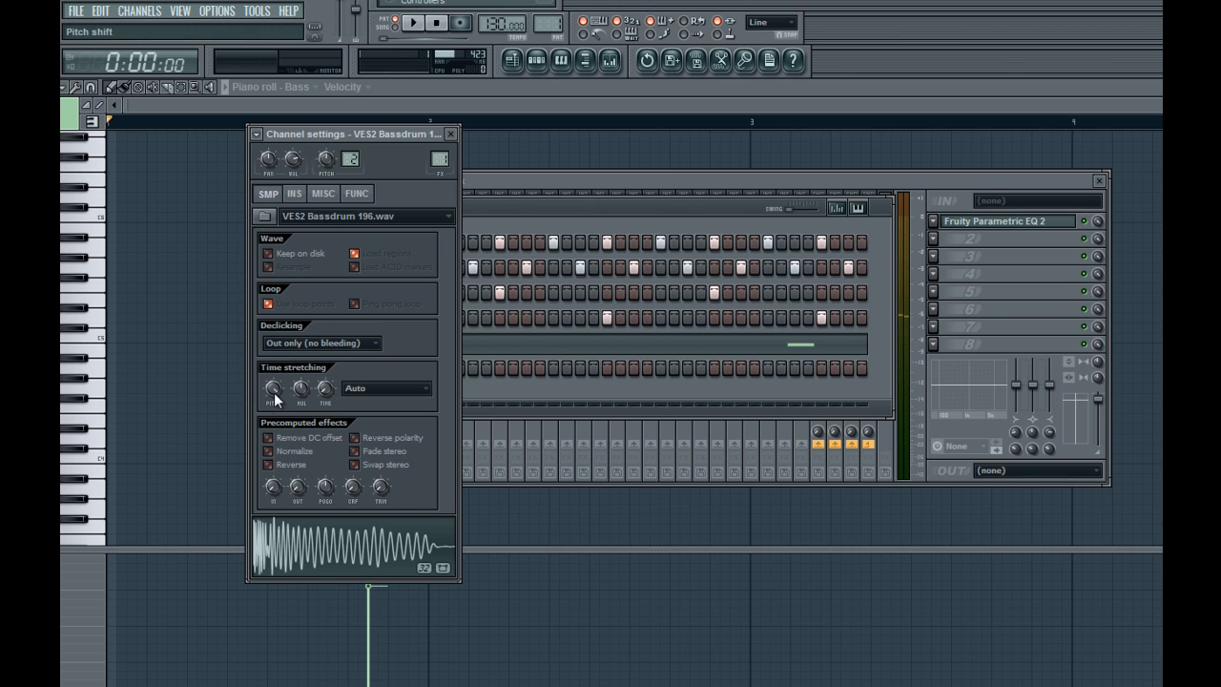
Add a 3x Osc channel below the Chords channel
{"action": "left_click", "coordinate": [517, 386]}
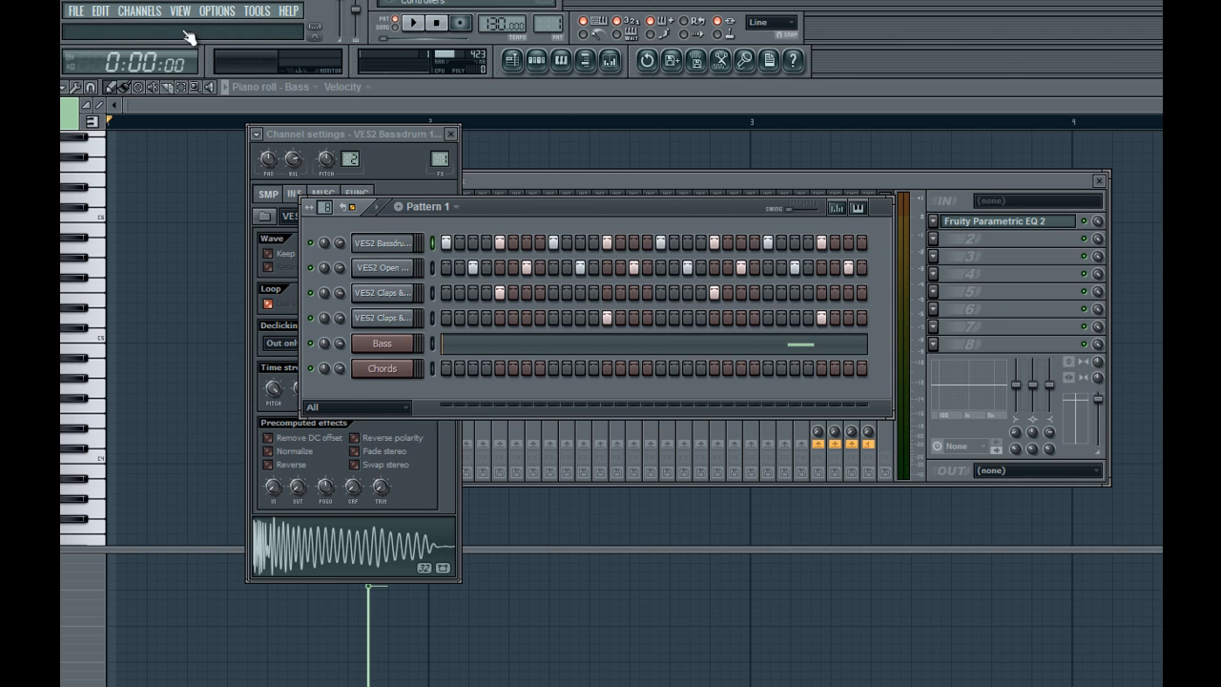
{"action": "left_click", "coordinate": [140, 11]}
{"action": "mouse_move", "coordinate": [179, 10]}
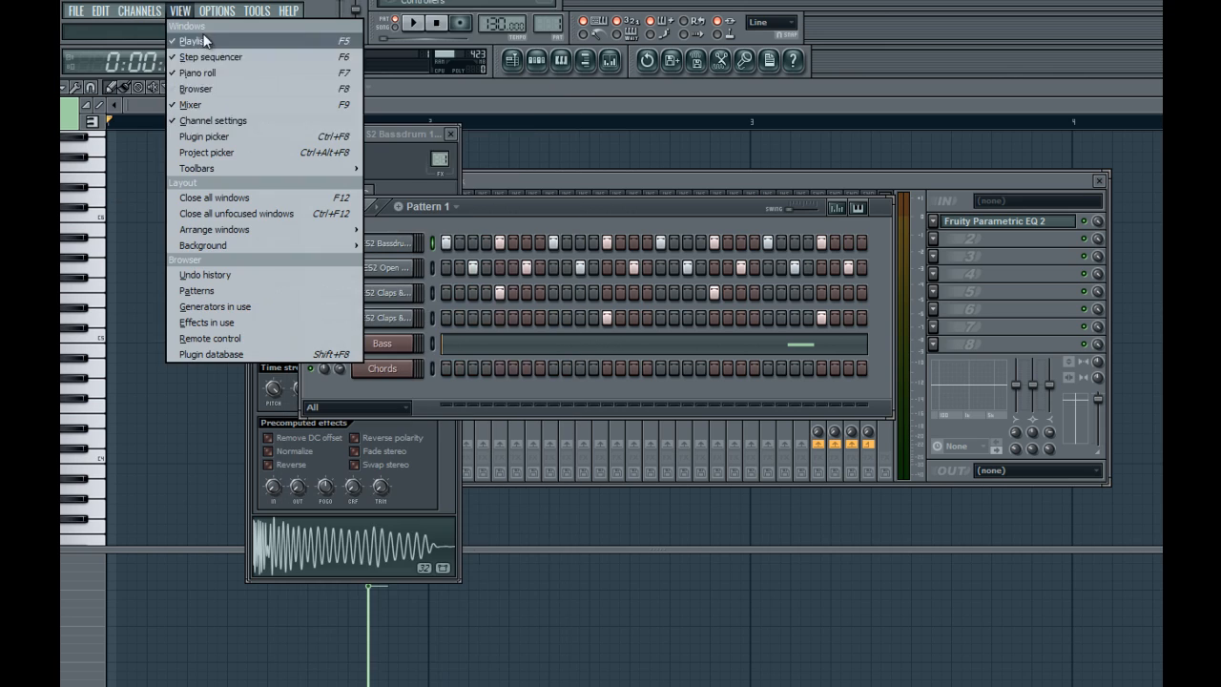
{"action": "left_click", "coordinate": [315, 200]}
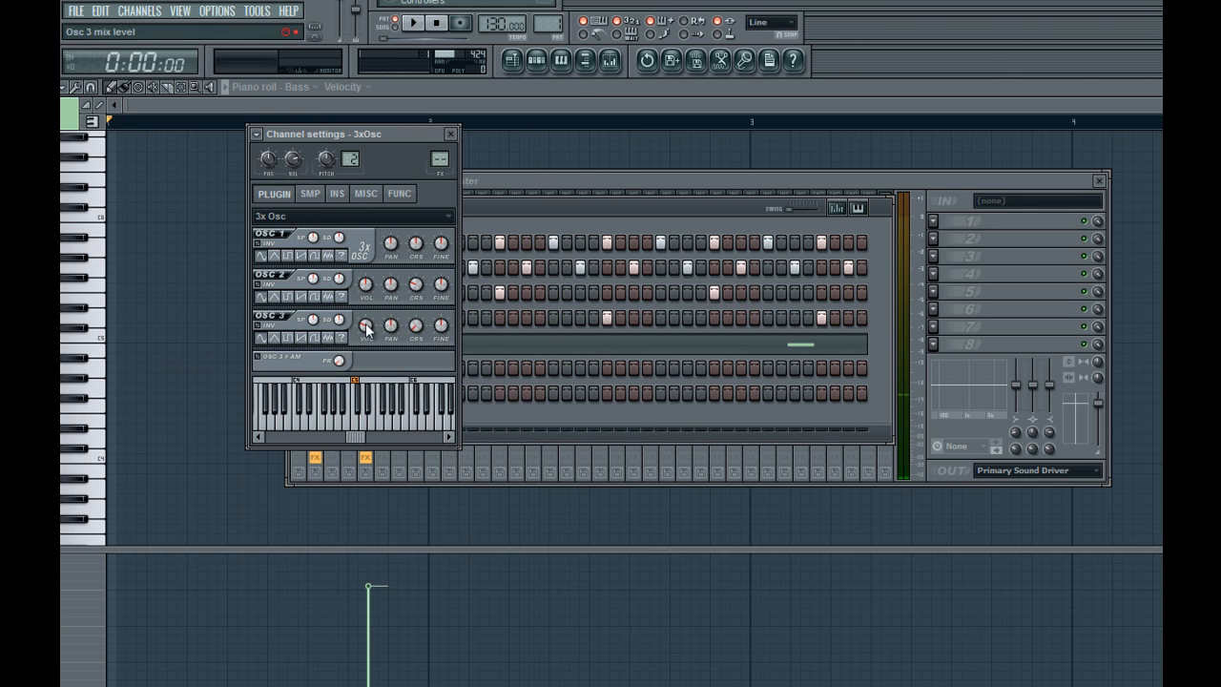
{"action": "left_click", "coordinate": [502, 400]}
Try an F2 note at the start of the 3xOsc channel's piano roll and delete it
{"action": "right_click", "coordinate": [382, 395]}
{"action": "left_click", "coordinate": [434, 393]}
{"action": "scroll", "coordinate": [436, 392], "scroll_direction": "down", "scroll_amount": 2}
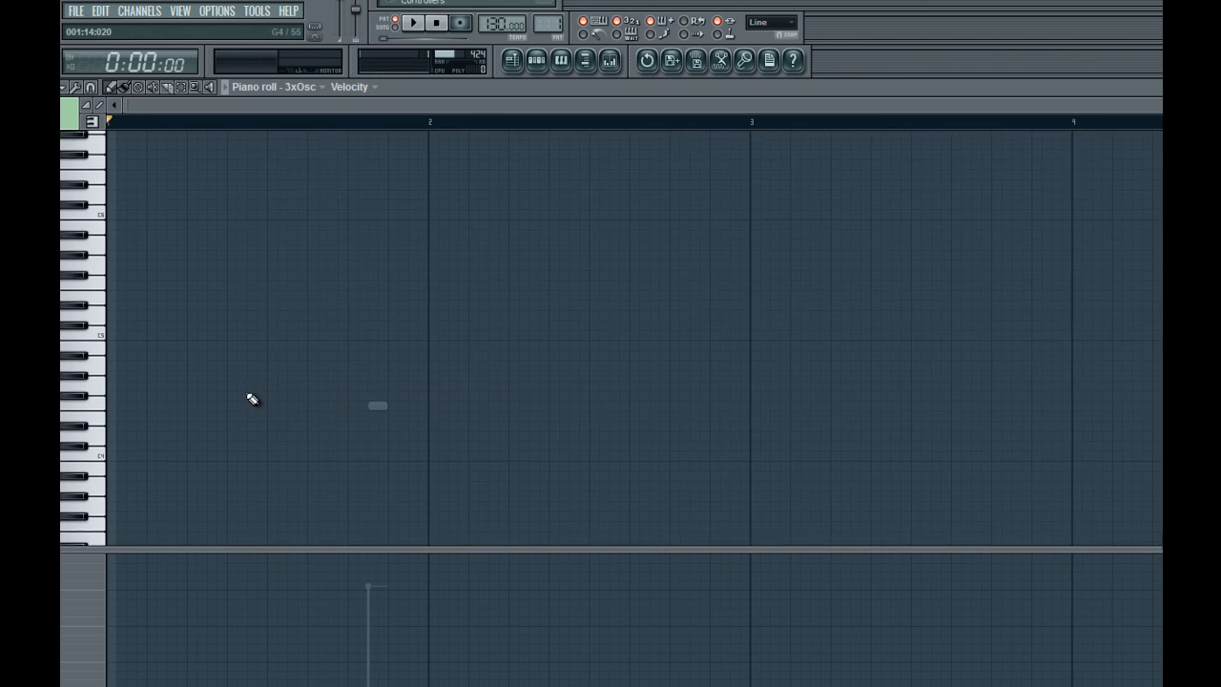
{"action": "scroll", "coordinate": [262, 381], "scroll_direction": "down", "scroll_amount": 8}
{"action": "left_click_drag", "start_coordinate": [112, 362], "coordinate": [88, 360]}
{"action": "right_click", "coordinate": [120, 363]}
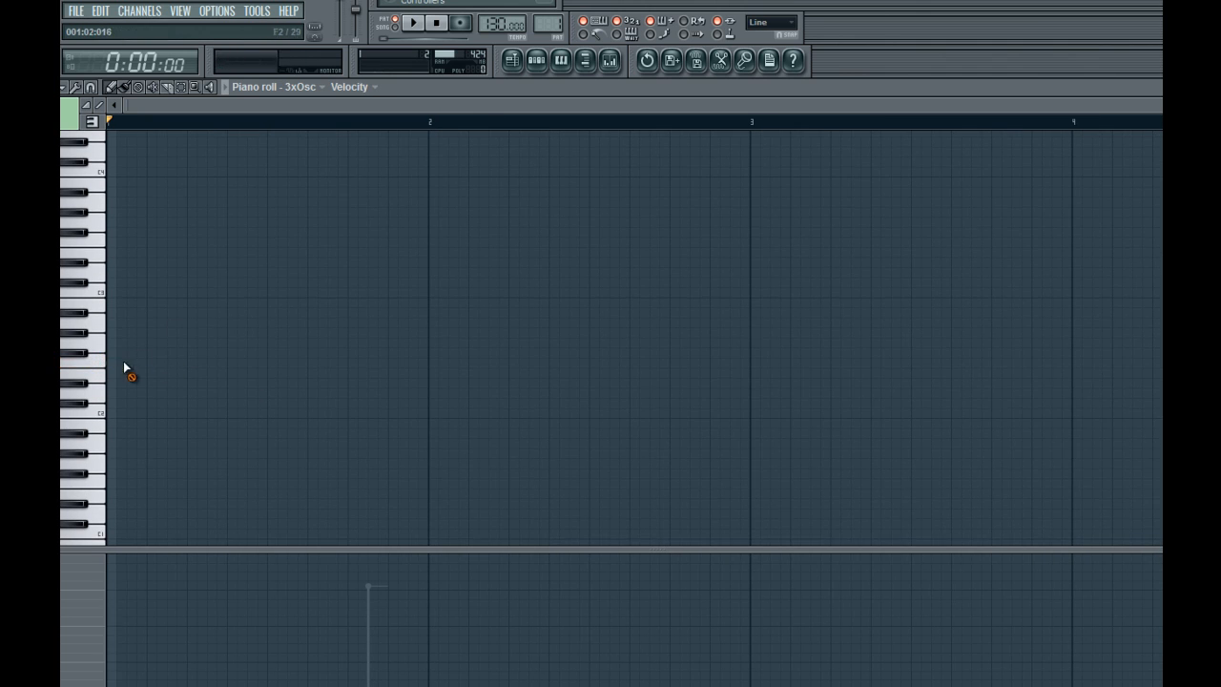
Solo the kick channel and play it, then audition low keys in the 3xOsc piano roll to match the kick's pitch
{"action": "left_click", "coordinate": [536, 63]}
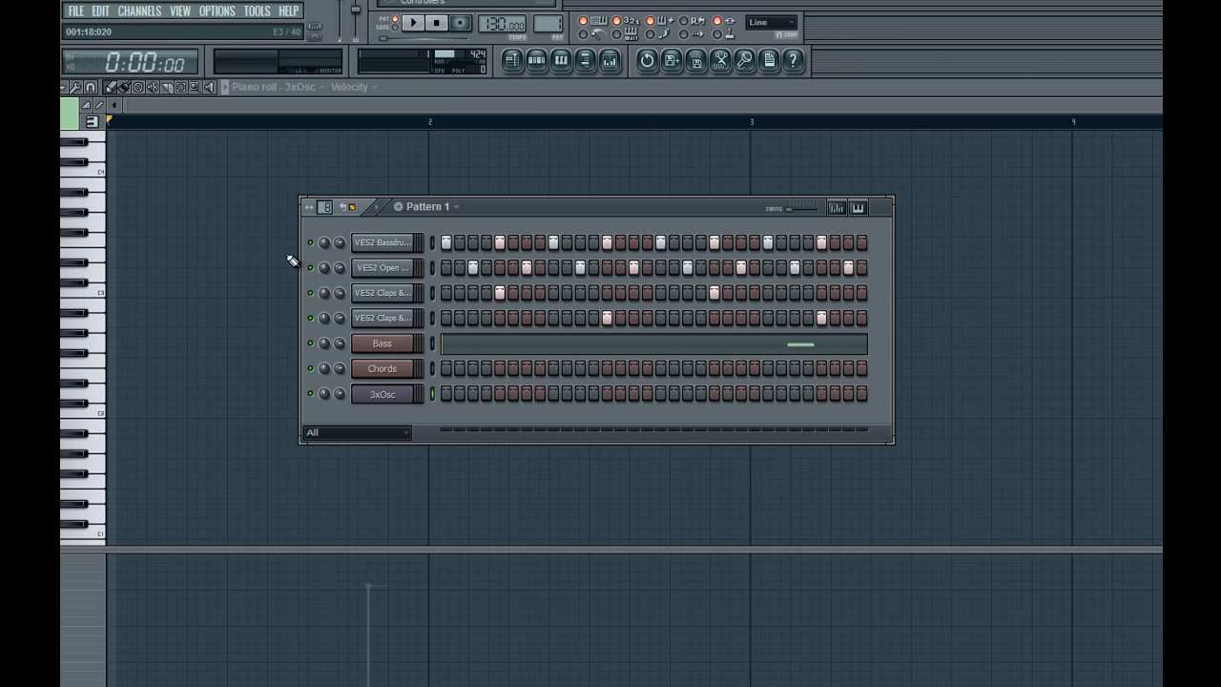
{"action": "right_click", "coordinate": [311, 243]}
{"action": "left_click", "coordinate": [317, 249]}
{"action": "key", "text": "space"}
{"action": "right_click", "coordinate": [401, 396]}
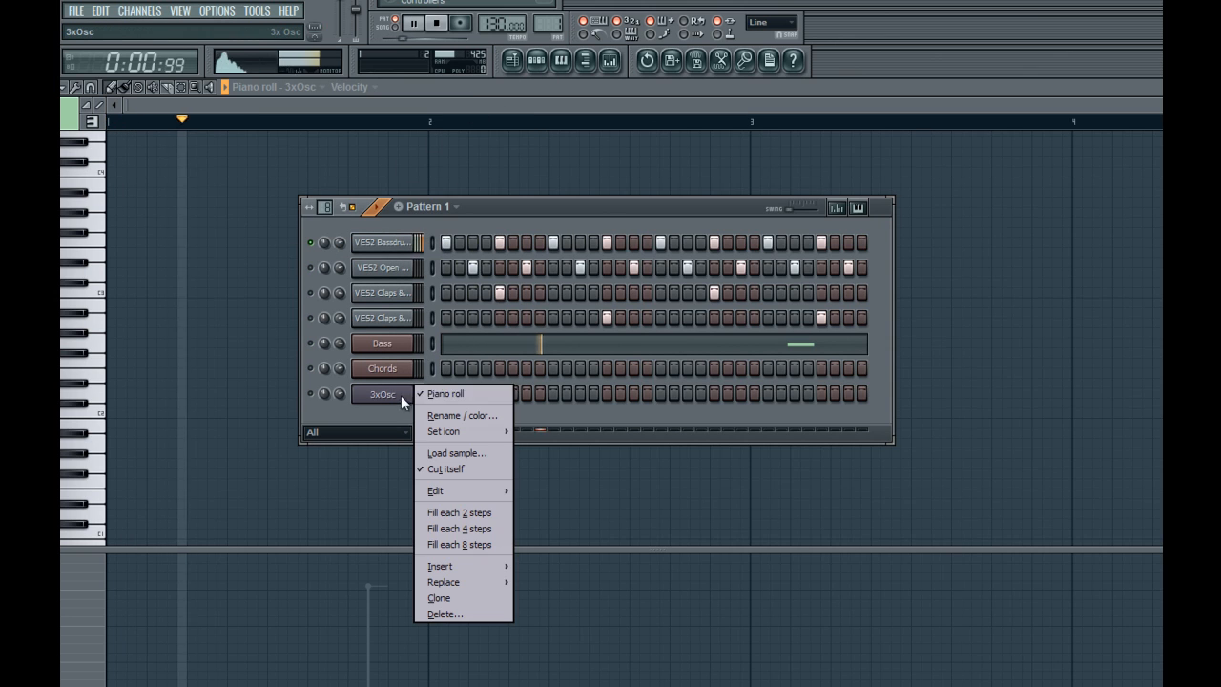
{"action": "left_click", "coordinate": [103, 342]}
{"action": "key", "text": "space"}
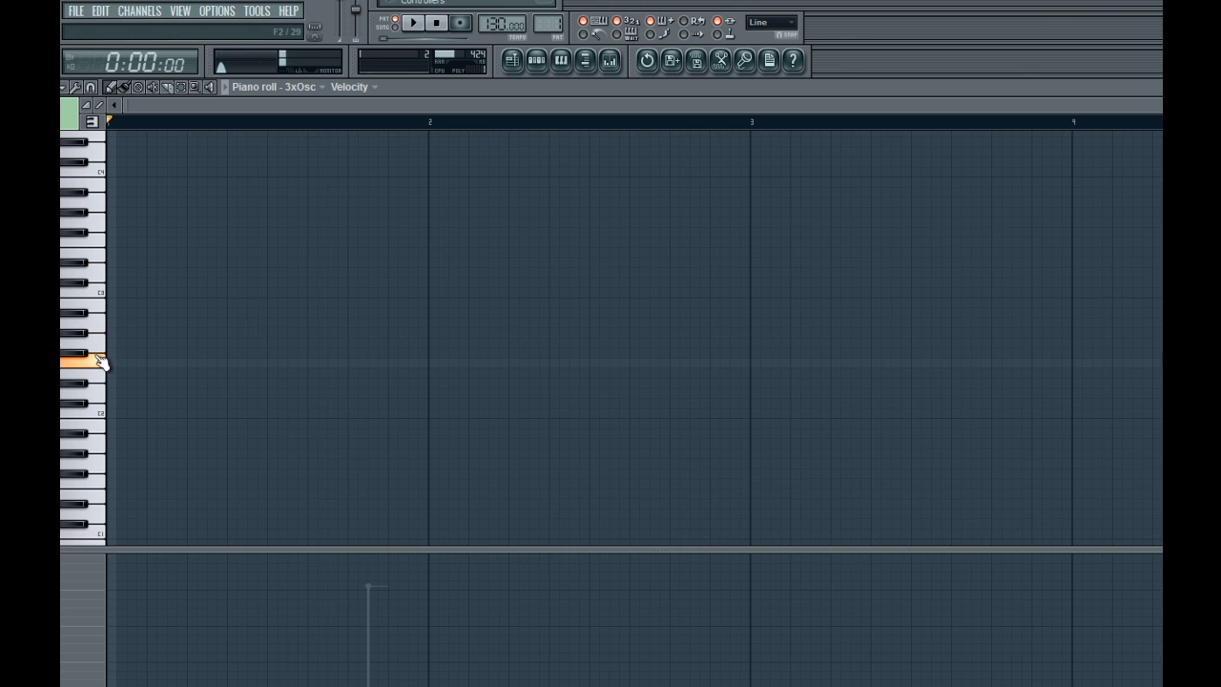
Draw a bar-long G2 note in the 3xOsc piano roll, activate the 3xOsc channel and play it together with the kick
{"action": "left_click", "coordinate": [109, 347]}
{"action": "key", "text": "space"}
{"action": "left_click_drag", "start_coordinate": [134, 346], "coordinate": [434, 347]}
{"action": "key", "text": "space"}
{"action": "left_click", "coordinate": [536, 61]}
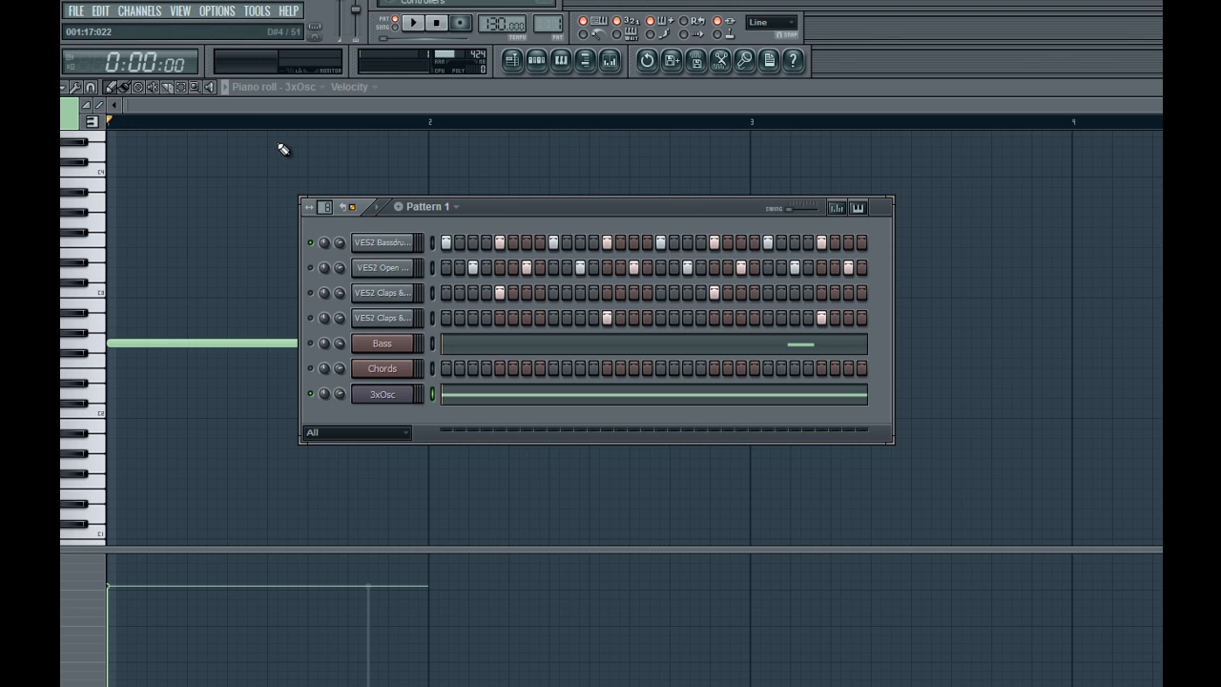
{"action": "key", "text": "F6"}
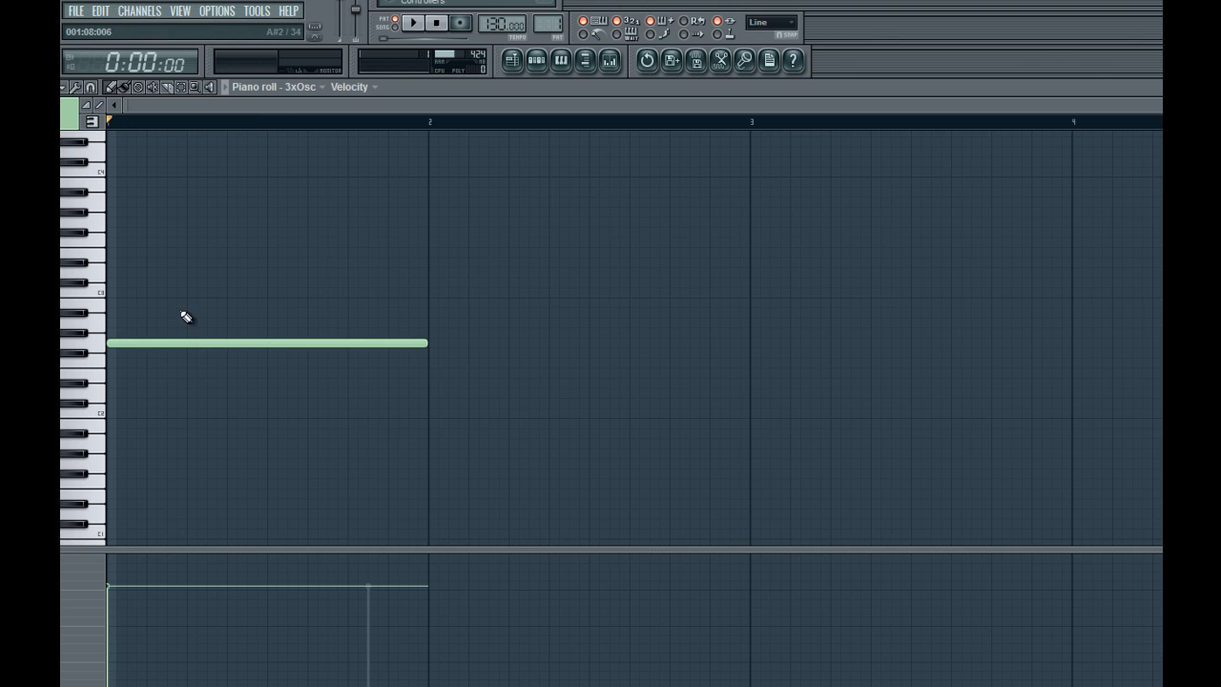
{"action": "key", "text": "space"}
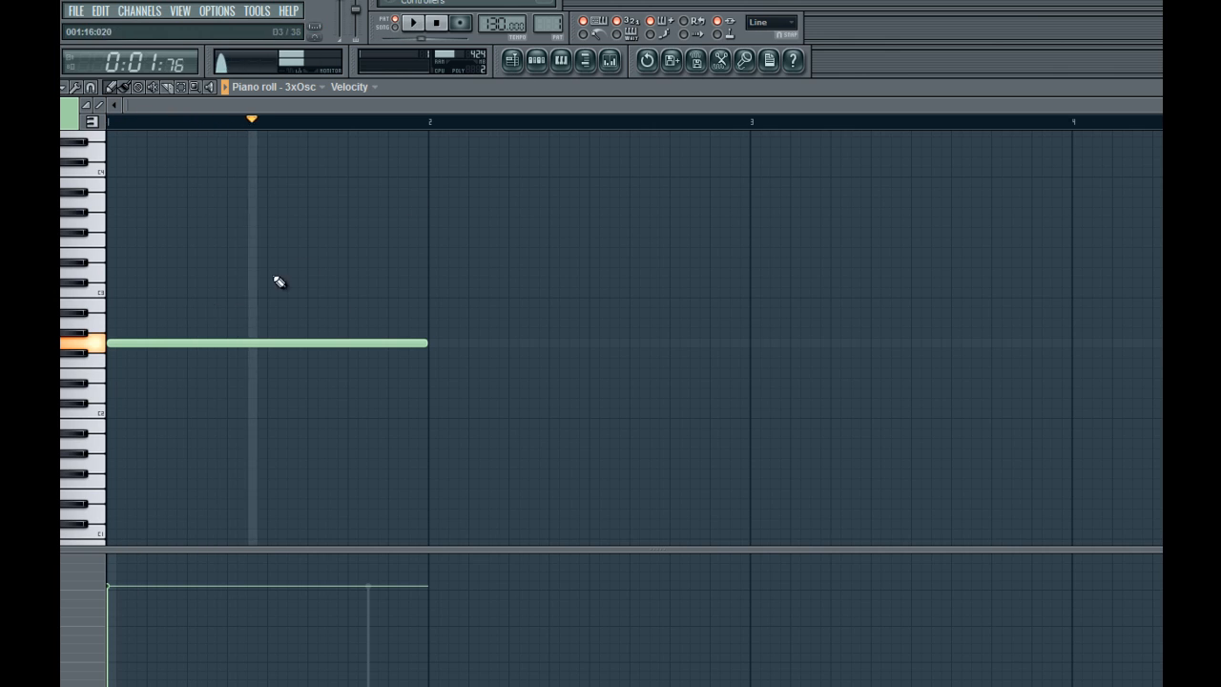
Move the 3xOsc reference note down to D#2, play it against the kick and delete it
{"action": "left_click_drag", "start_coordinate": [165, 343], "coordinate": [159, 382]}
{"action": "key", "text": "space"}
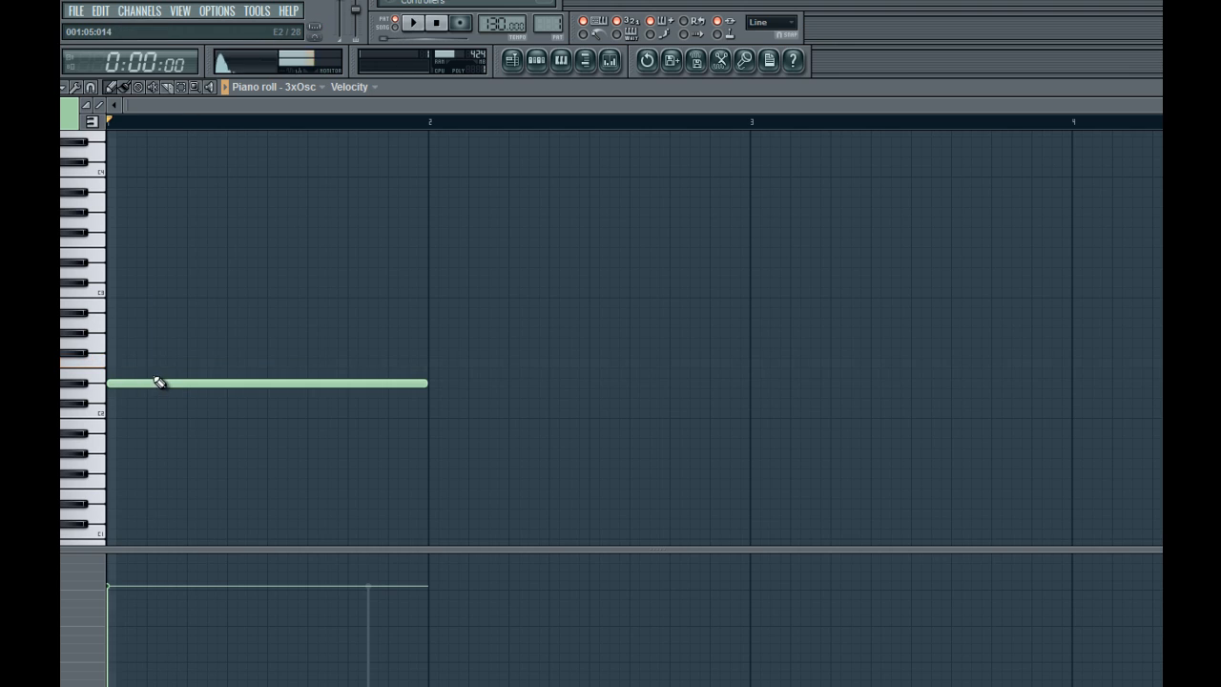
{"action": "key", "text": "space"}
{"action": "right_click", "coordinate": [160, 382]}
{"action": "key", "text": "space"}
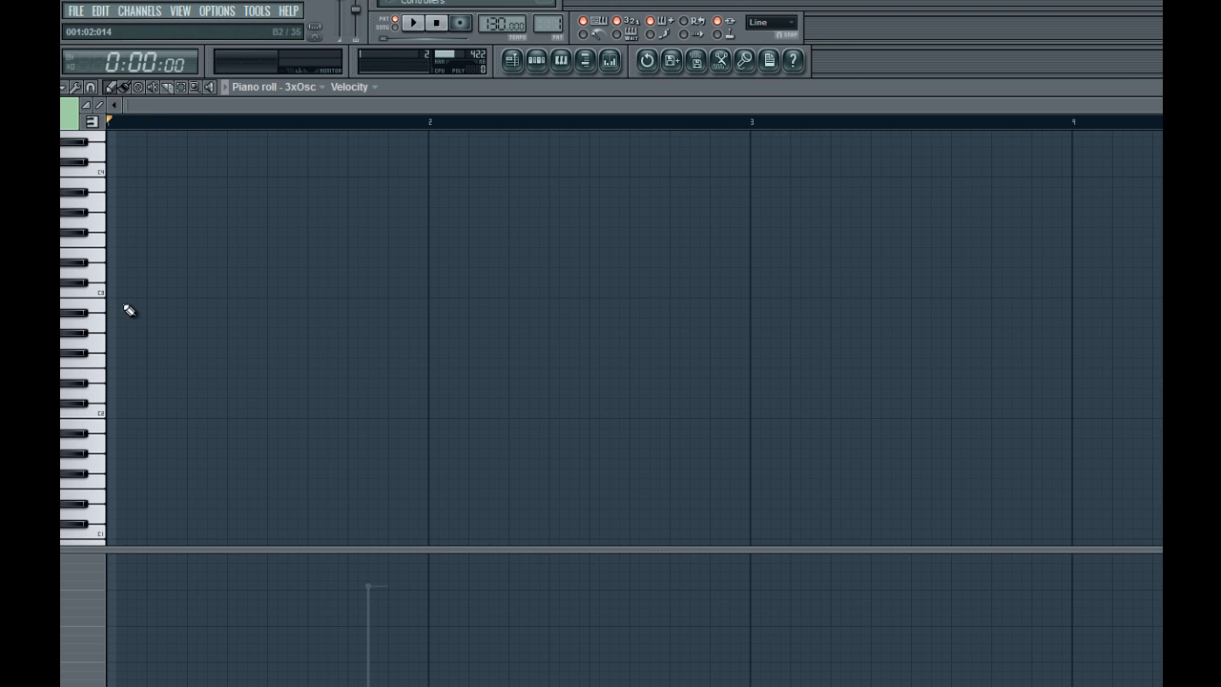
Draw a bar-long D#2 note in the 3xOsc piano roll again and remove it
{"action": "left_click", "coordinate": [537, 62]}
{"action": "left_click", "coordinate": [537, 61]}
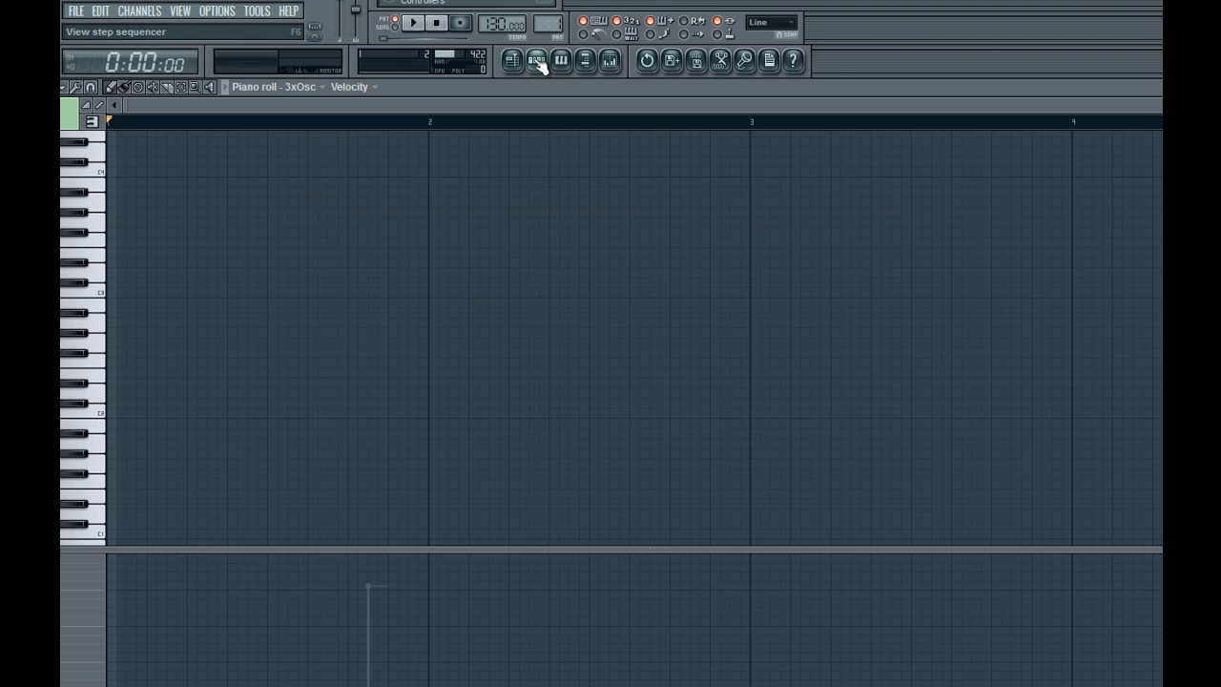
{"action": "left_click", "coordinate": [538, 61]}
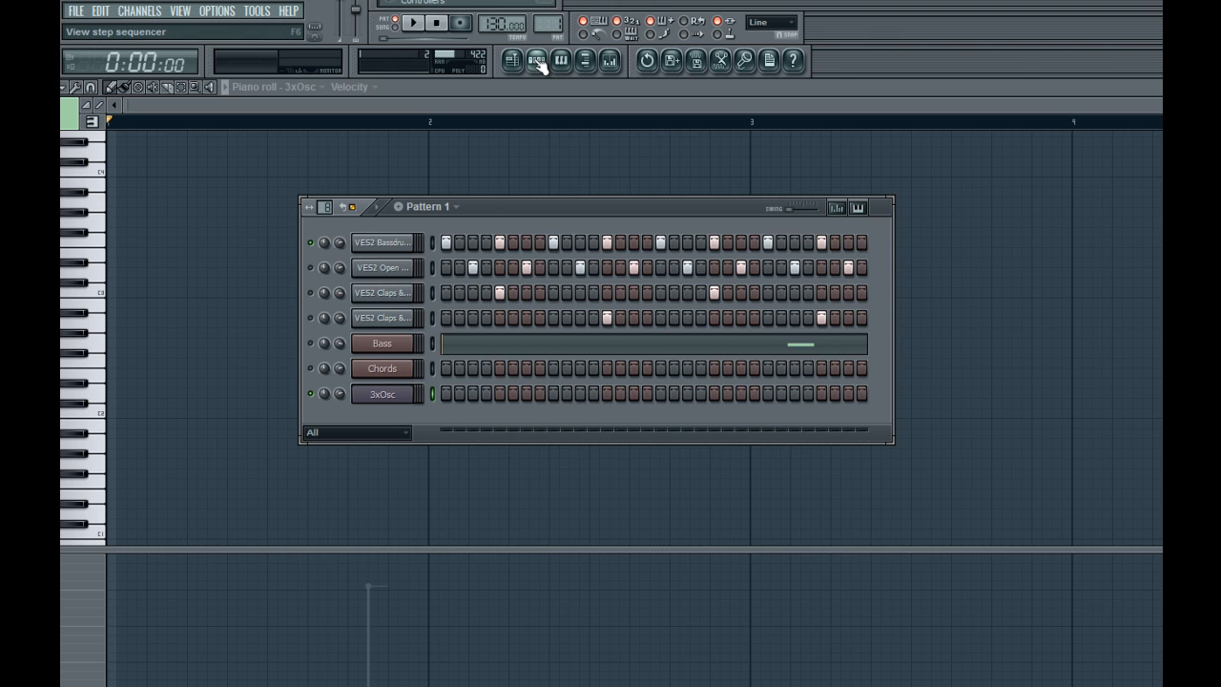
{"action": "left_click", "coordinate": [126, 389]}
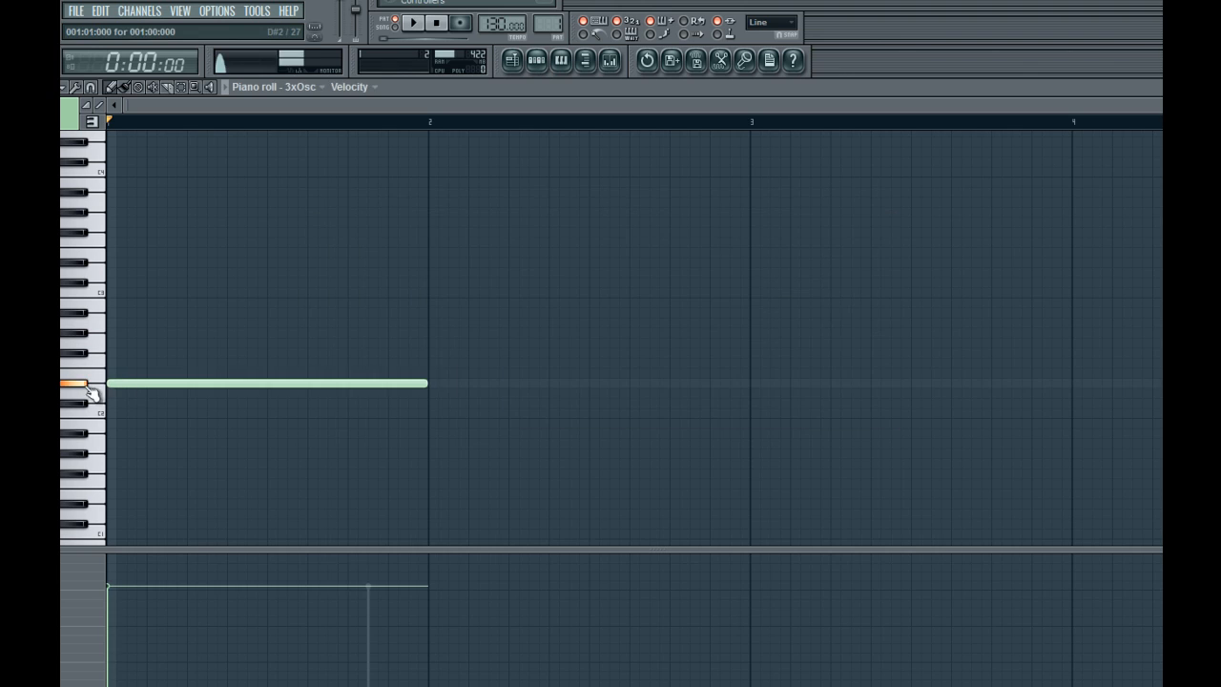
{"action": "right_click", "coordinate": [155, 395]}
{"action": "left_click", "coordinate": [537, 62]}
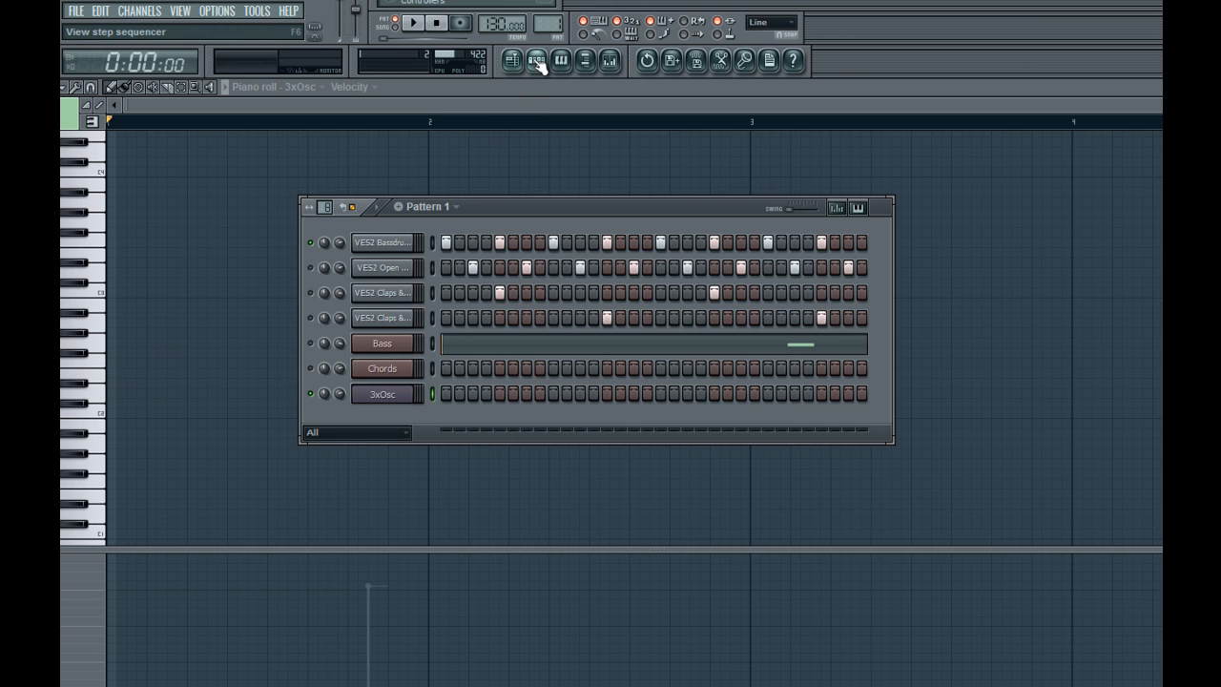
Draw a bar-long G2 note in the 3xOsc piano roll and play it together with the kick
{"action": "left_click", "coordinate": [395, 241]}
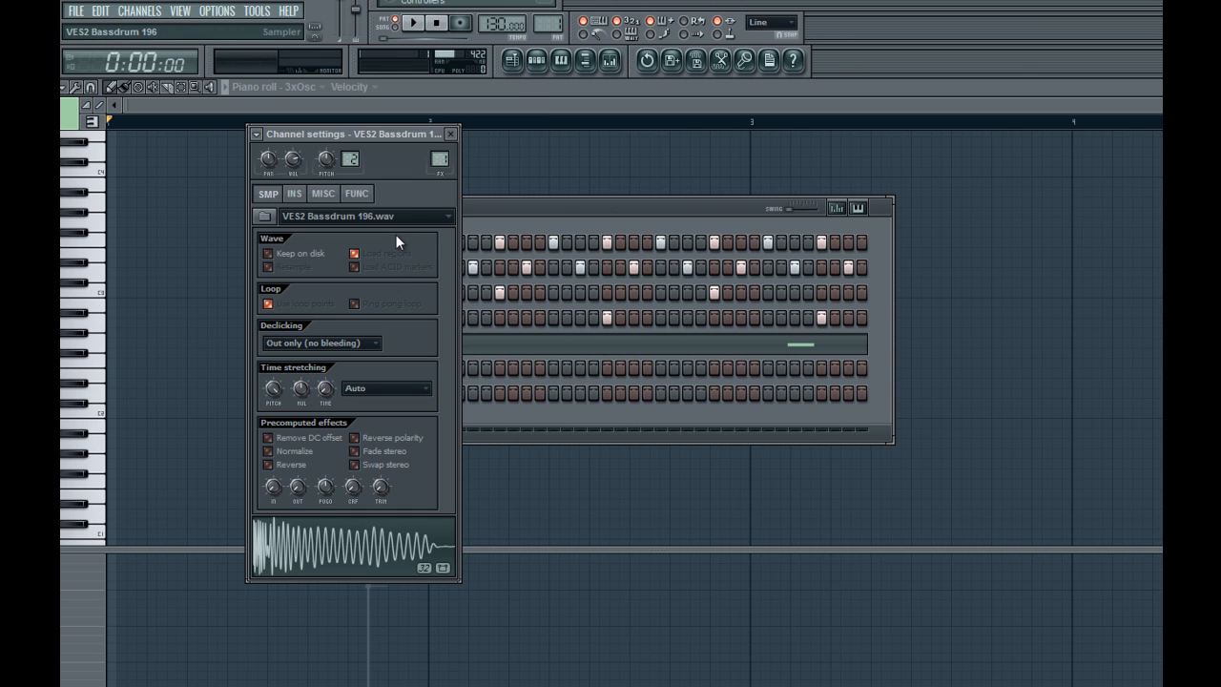
{"action": "left_click", "coordinate": [175, 343]}
{"action": "key", "text": "space"}
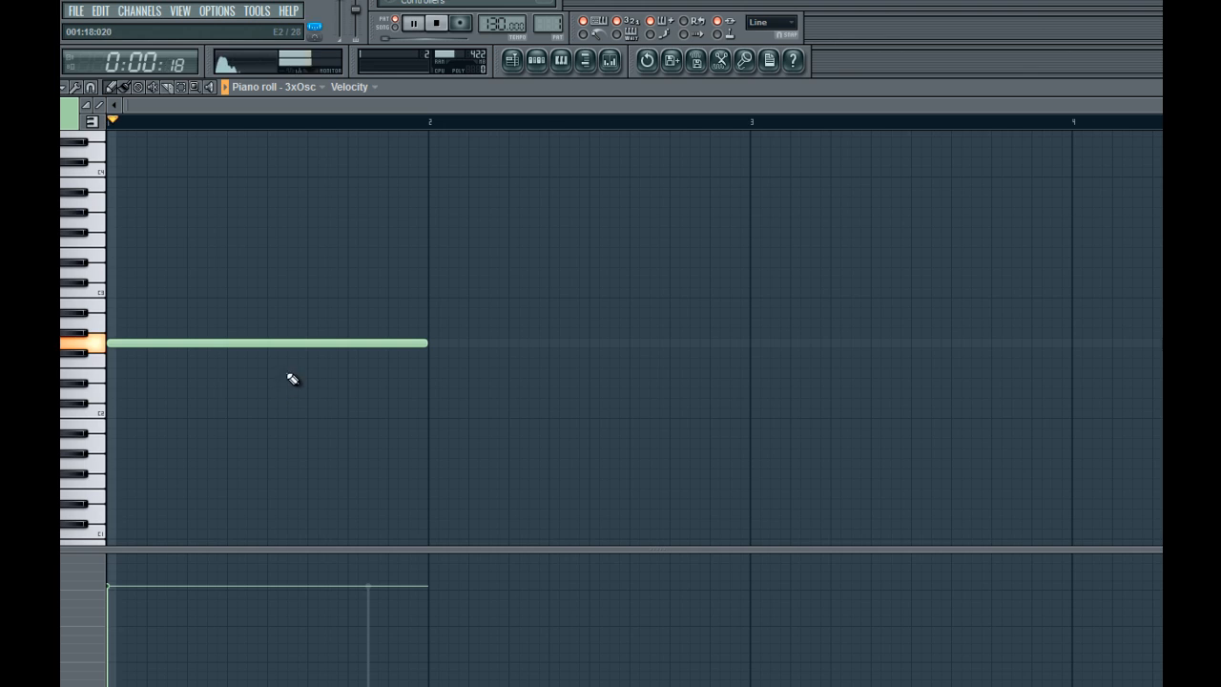
{"action": "key", "text": "space"}
View the kick channel's sample settings and listen to the kick against the G2 reference note again
{"action": "left_click", "coordinate": [540, 65]}
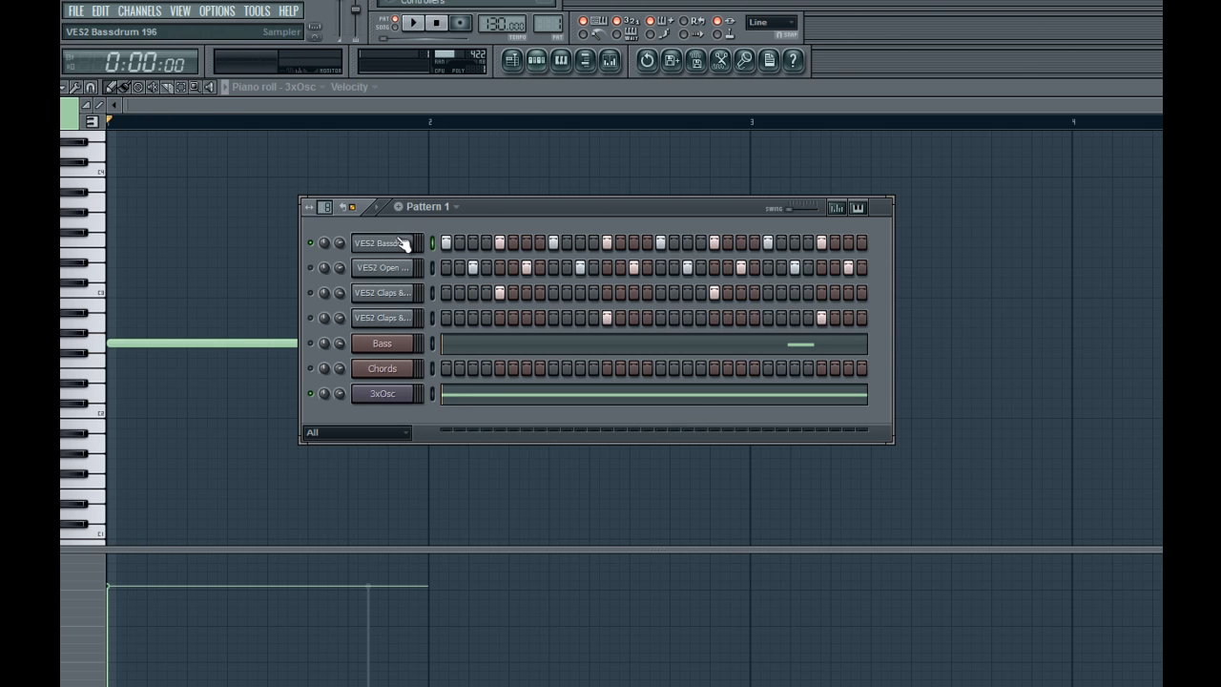
{"action": "left_click", "coordinate": [403, 243]}
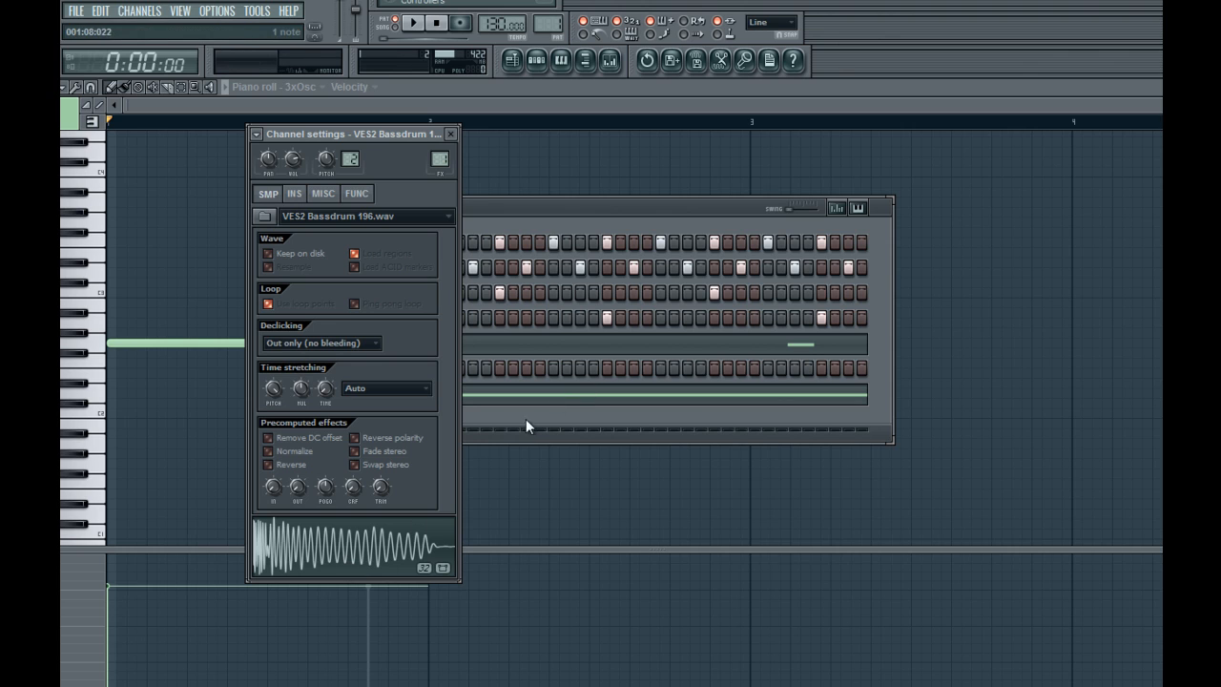
{"action": "mouse_move", "coordinate": [136, 342]}
{"action": "left_mouse_down"}
{"action": "mouse_move", "coordinate": [98, 307]}
{"action": "mouse_move", "coordinate": [124, 332]}
{"action": "mouse_move", "coordinate": [105, 373]}
{"action": "mouse_move", "coordinate": [115, 327]}
{"action": "mouse_move", "coordinate": [113, 344]}
{"action": "left_mouse_up"}
{"action": "key", "text": "space"}
{"action": "key", "text": "space"}
{"action": "key", "text": "space"}
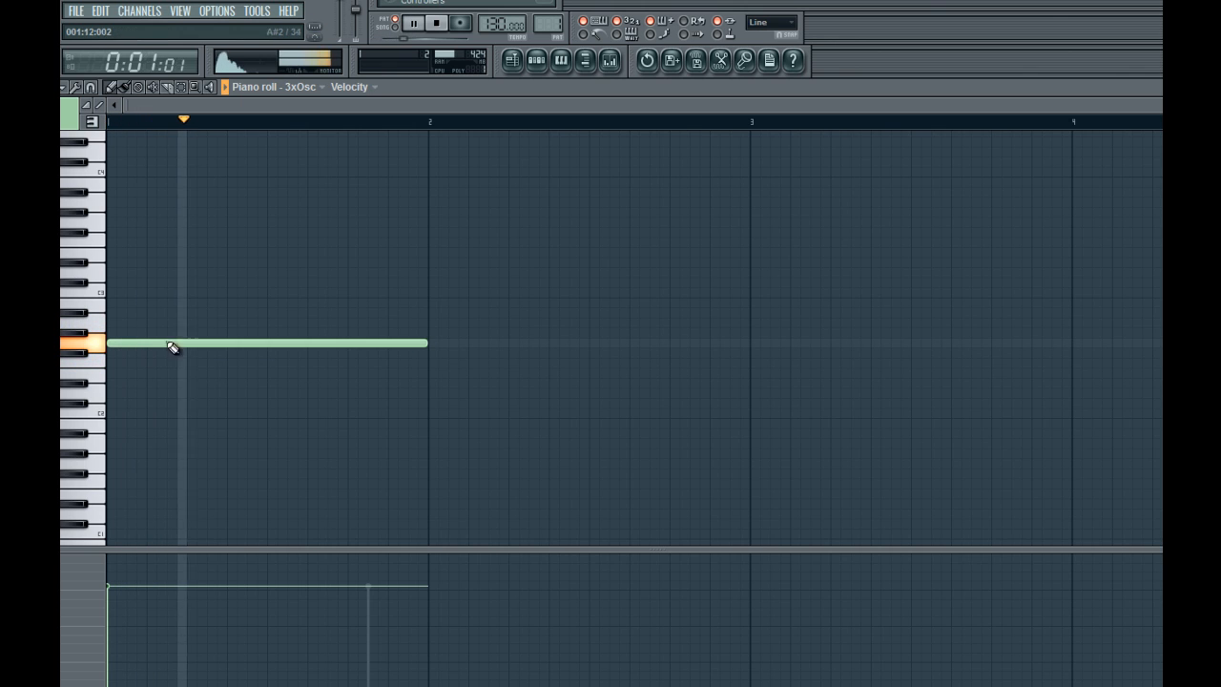
{"action": "key", "text": "space"}
Try the time-stretching pitch control in the kick channel's settings and reset it
{"action": "left_click", "coordinate": [537, 60]}
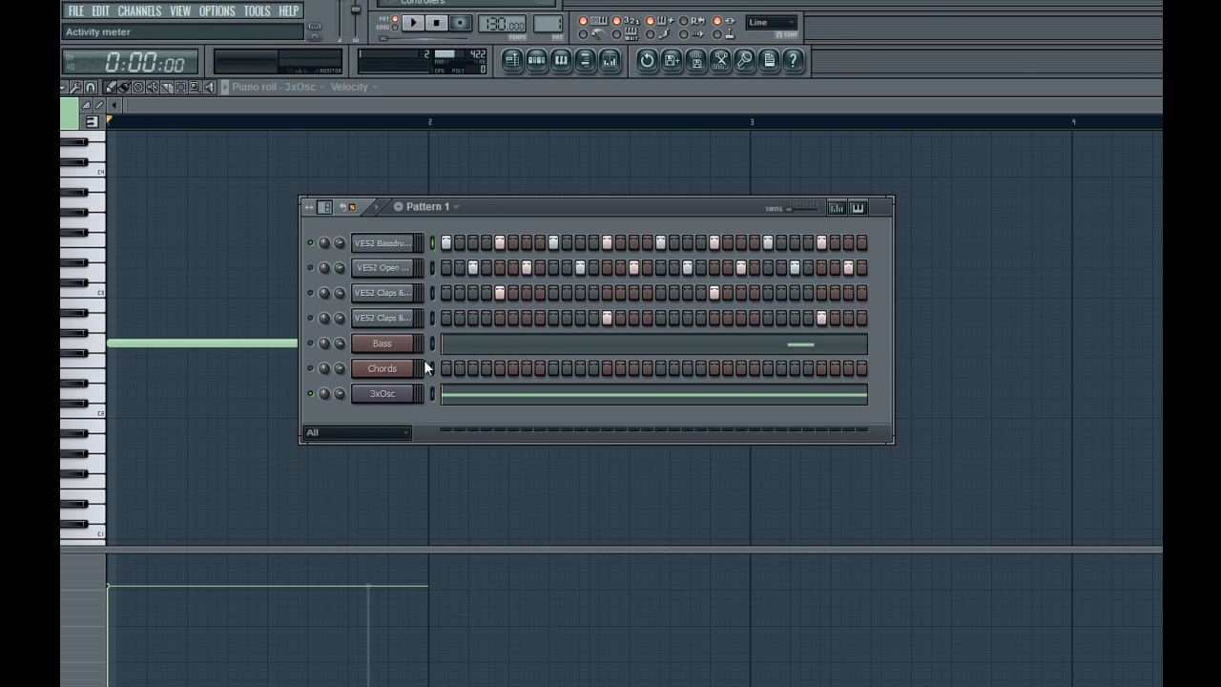
{"action": "left_click", "coordinate": [382, 244]}
{"action": "left_click", "coordinate": [280, 398]}
{"action": "right_click", "coordinate": [270, 386]}
{"action": "left_click", "coordinate": [274, 392]}
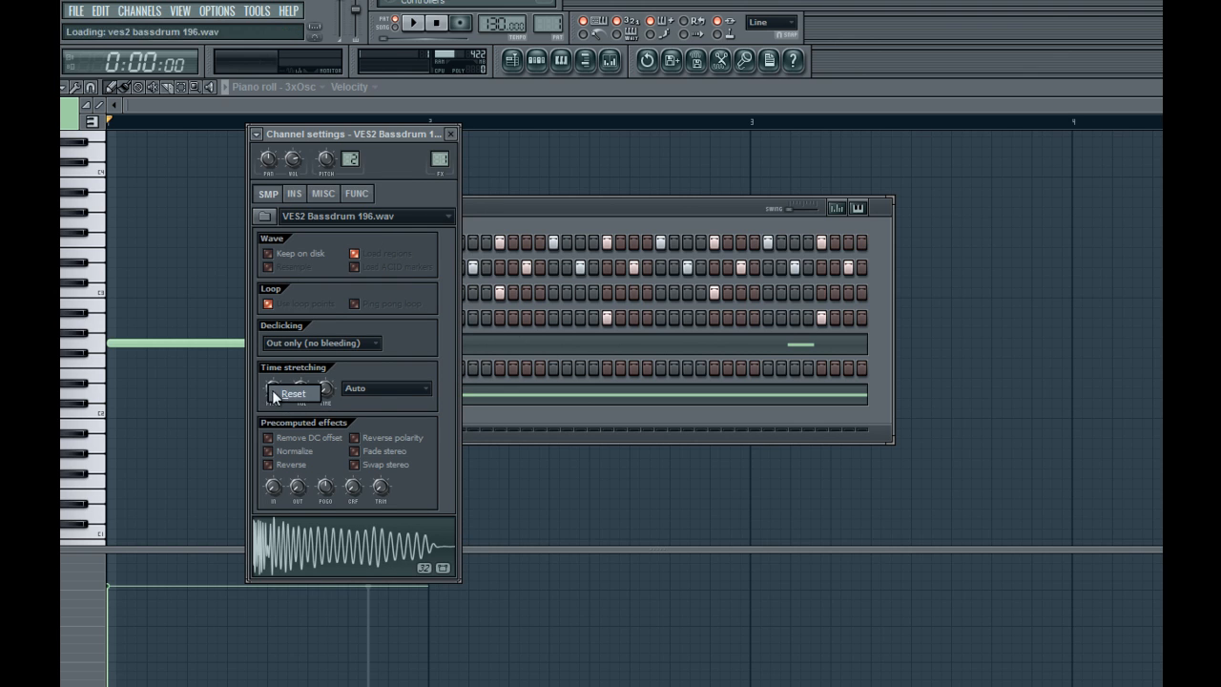
Erase the G2 note from the 3xOsc piano roll and delete the 3xOsc channel
{"action": "left_click", "coordinate": [569, 394]}
{"action": "right_click", "coordinate": [345, 339]}
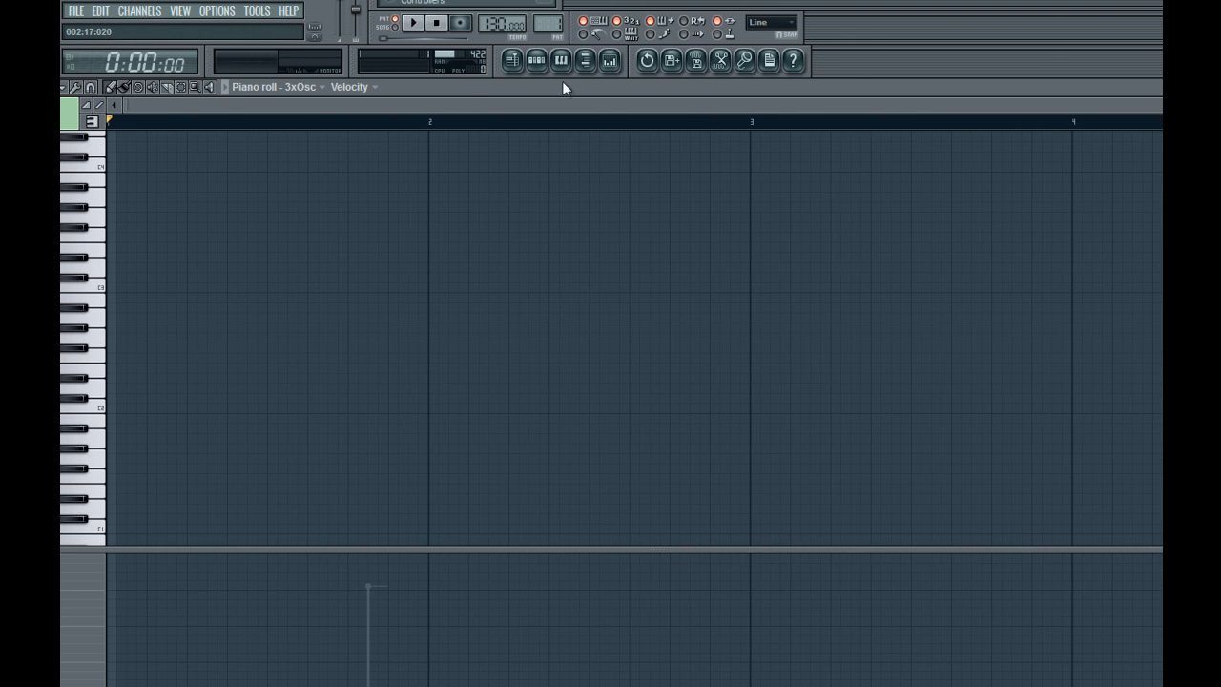
{"action": "left_click", "coordinate": [537, 61]}
{"action": "right_click", "coordinate": [393, 400]}
{"action": "left_click", "coordinate": [446, 613]}
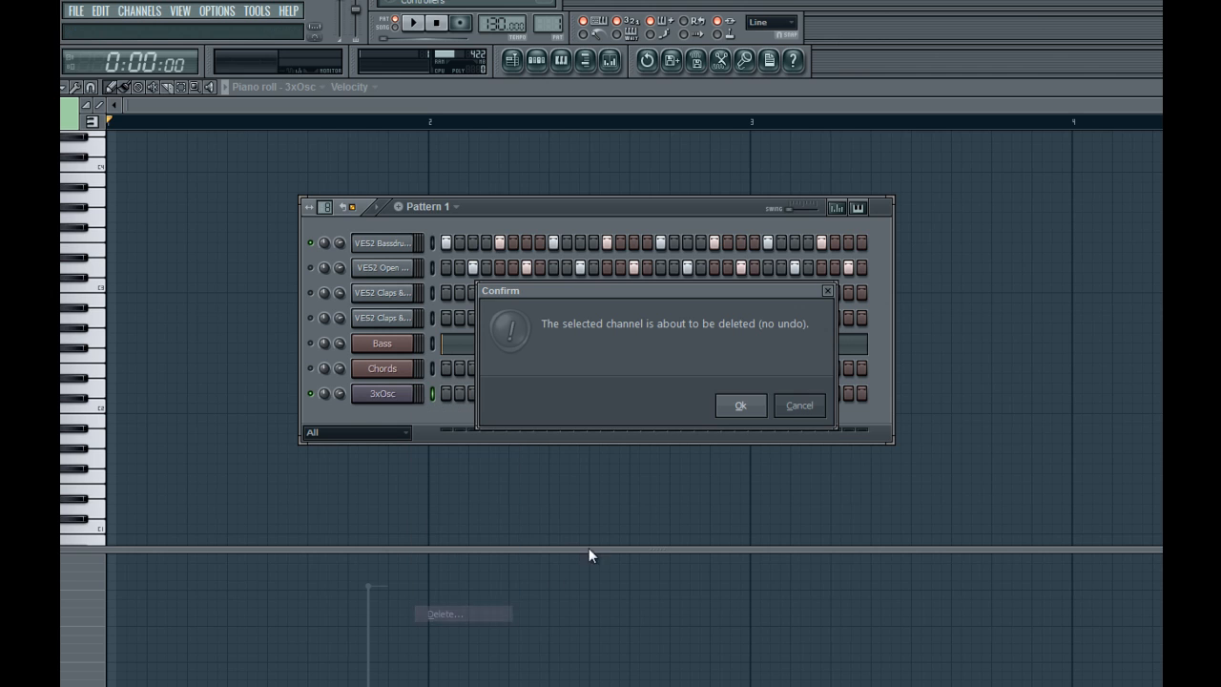
{"action": "left_click", "coordinate": [740, 404]}
End the kick and reference solo so that all channels of Pattern 1 are active
{"action": "left_click", "coordinate": [474, 347]}
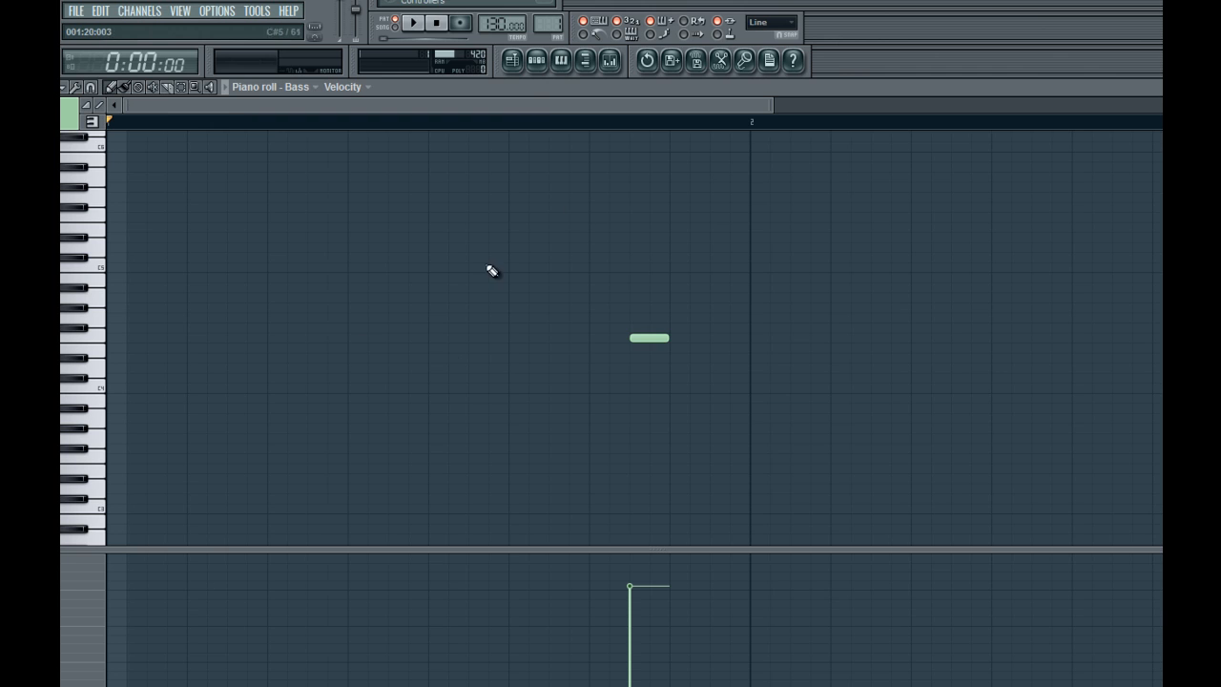
{"action": "left_click", "coordinate": [545, 67]}
{"action": "right_click", "coordinate": [315, 345]}
{"action": "left_click", "coordinate": [322, 350]}
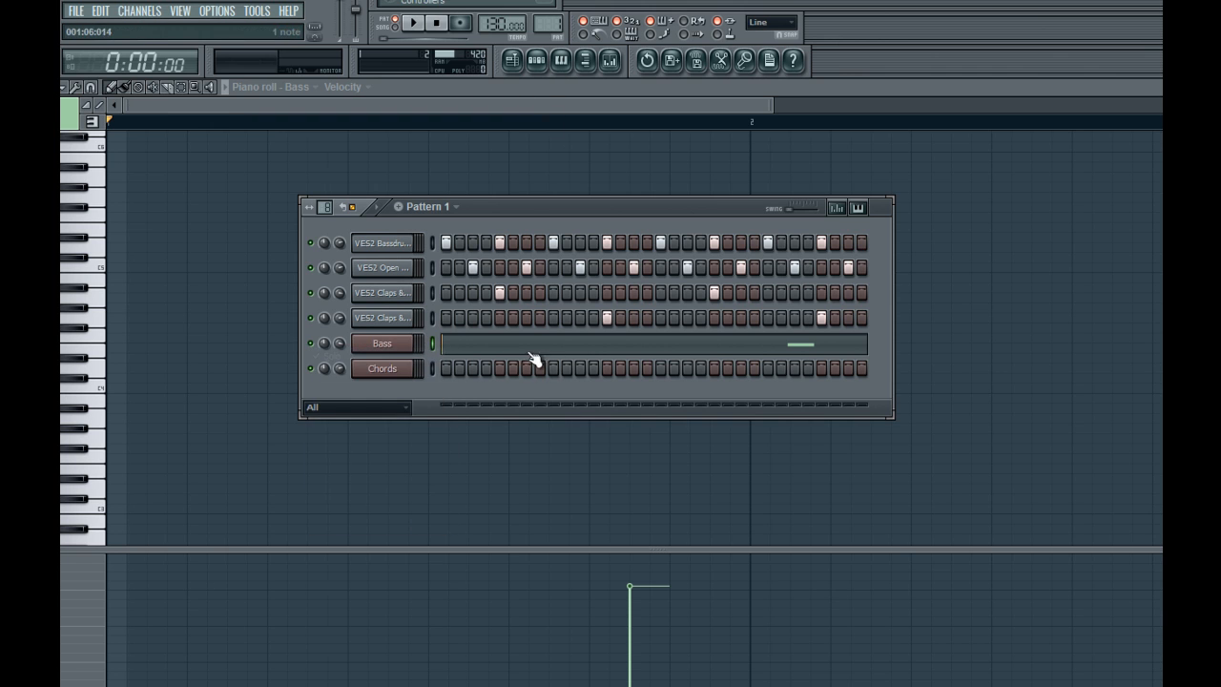
Replace the short note near the end of bar 1 in the Bass piano roll with one on G4
{"action": "left_click", "coordinate": [595, 353]}
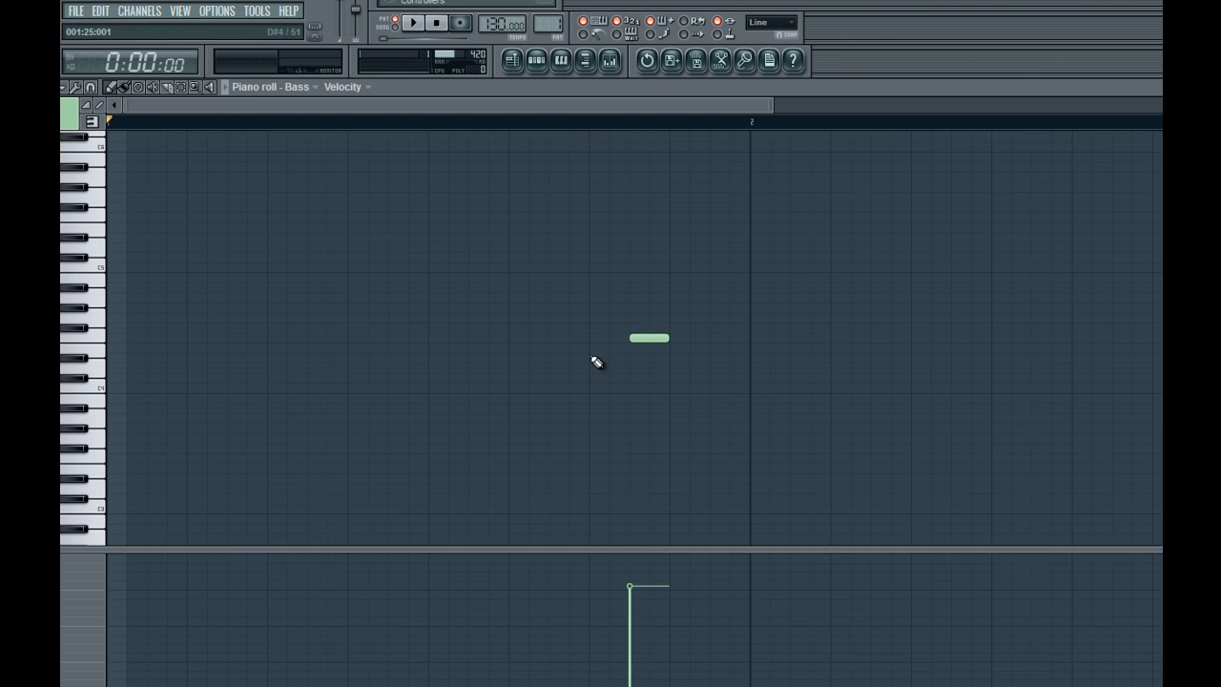
{"action": "scroll", "coordinate": [318, 425], "scroll_direction": "down", "scroll_amount": 2}
{"action": "left_click", "coordinate": [376, 338]}
{"action": "right_click", "coordinate": [376, 336]}
{"action": "left_click", "coordinate": [378, 326]}
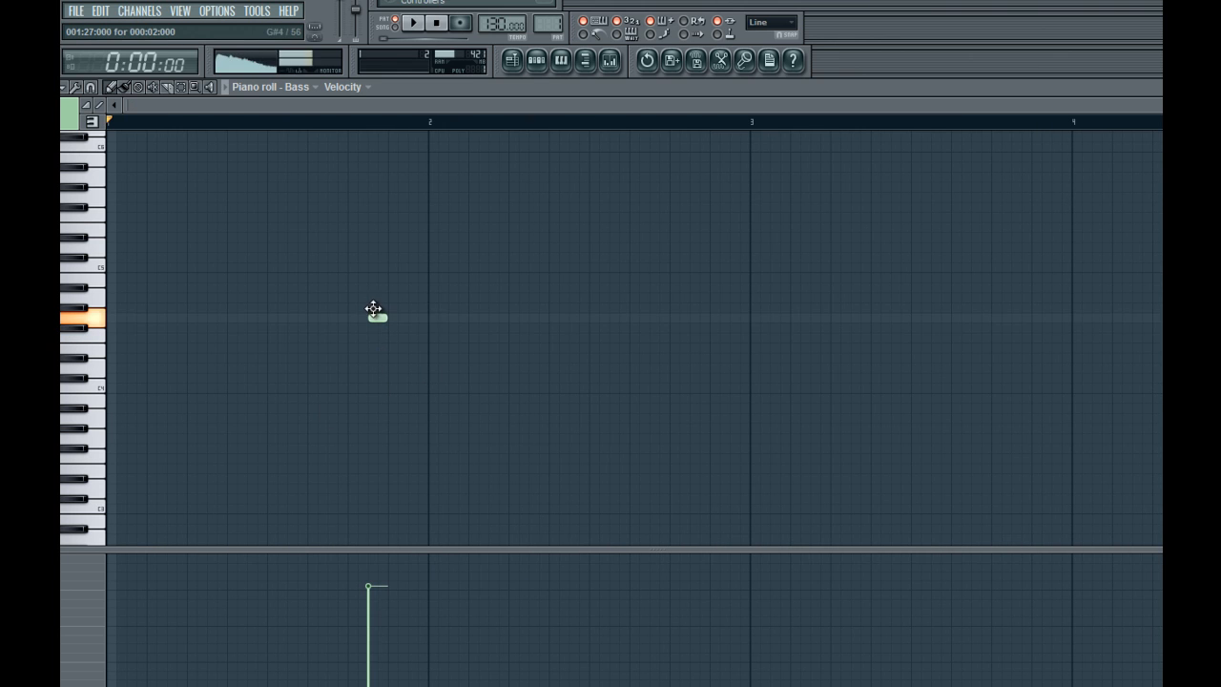
Bring up the mixer and step sequencer and play Pattern 1 with all channels
{"action": "left_click", "coordinate": [512, 60]}
{"action": "left_click", "coordinate": [536, 60]}
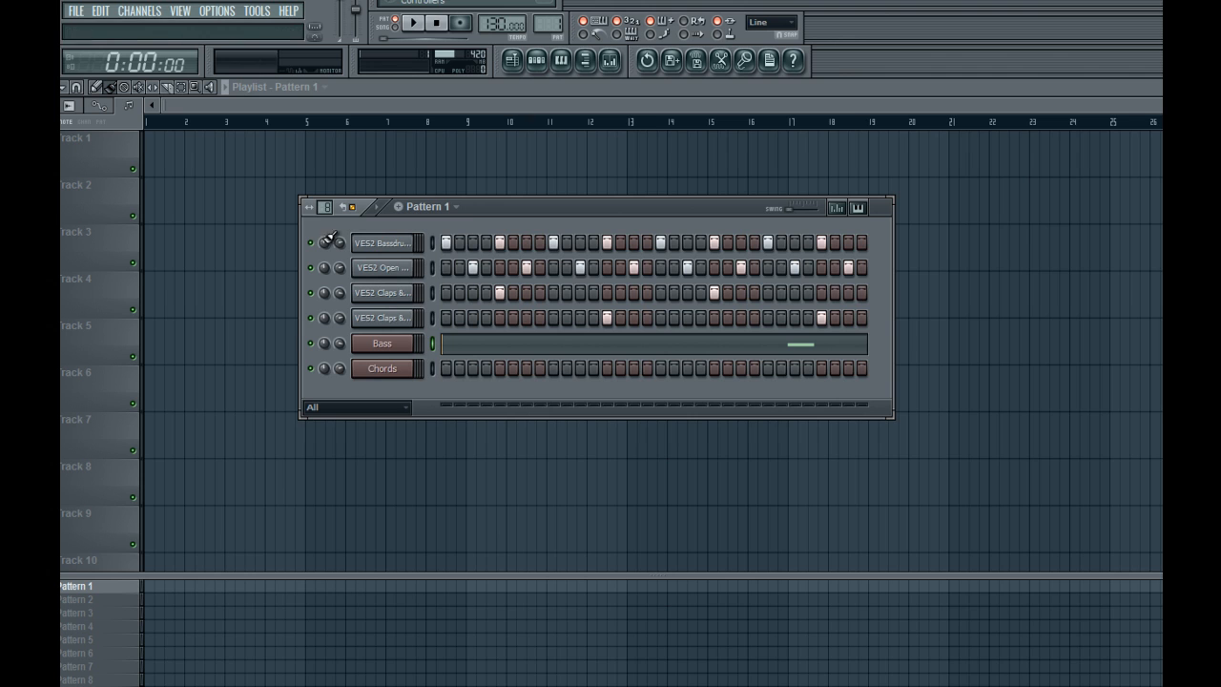
{"action": "left_click", "coordinate": [612, 60]}
{"action": "left_click", "coordinate": [561, 62]}
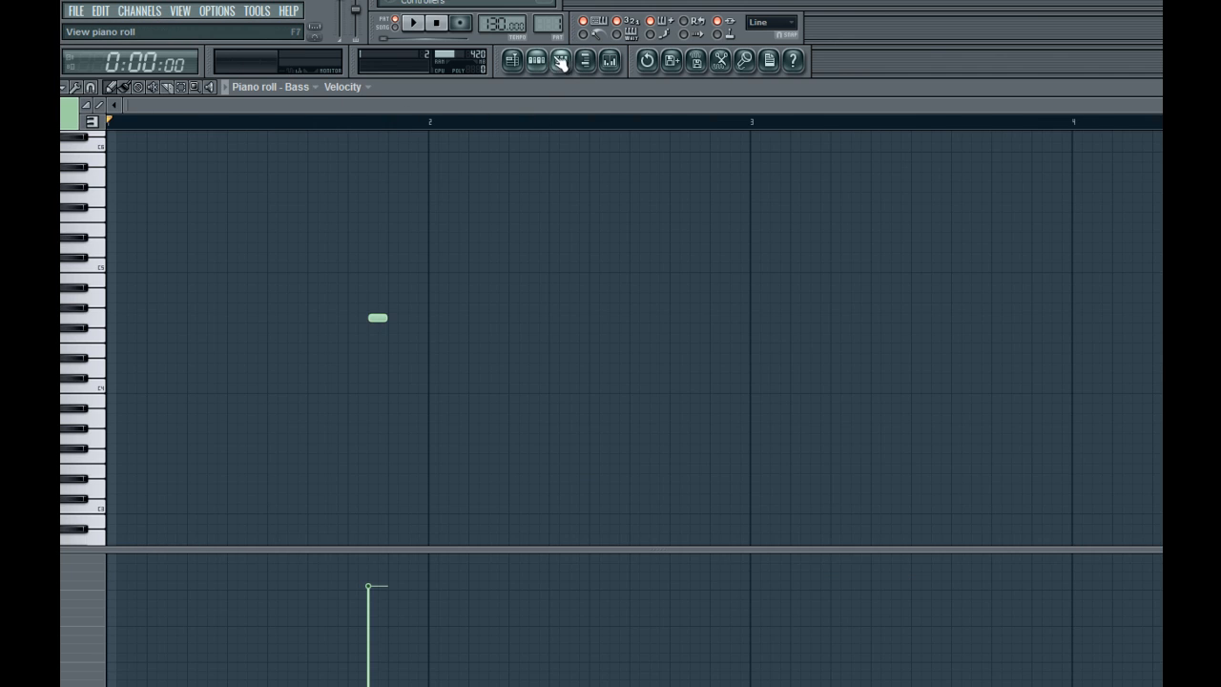
{"action": "left_click", "coordinate": [563, 62]}
{"action": "left_click", "coordinate": [537, 60]}
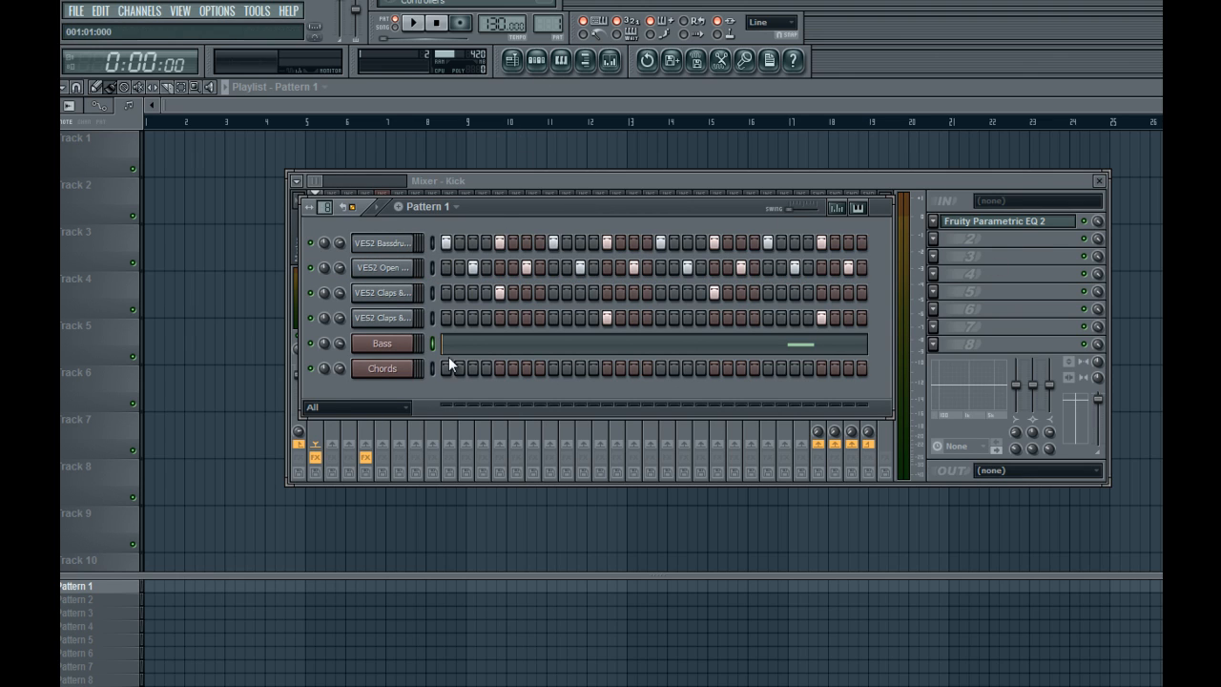
{"action": "key", "text": "space"}
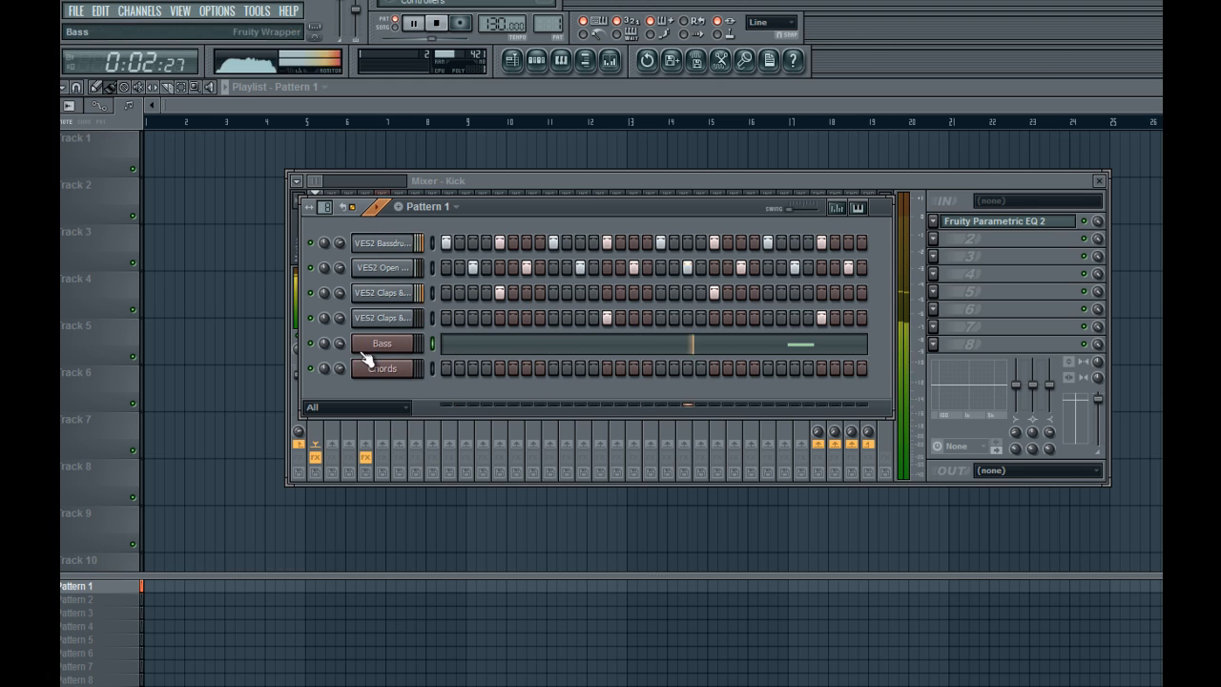
Route the Kick mixer track to the Bass track and load Fruity Limiter in the Bass track's first effect slot
{"action": "left_click", "coordinate": [969, 288]}
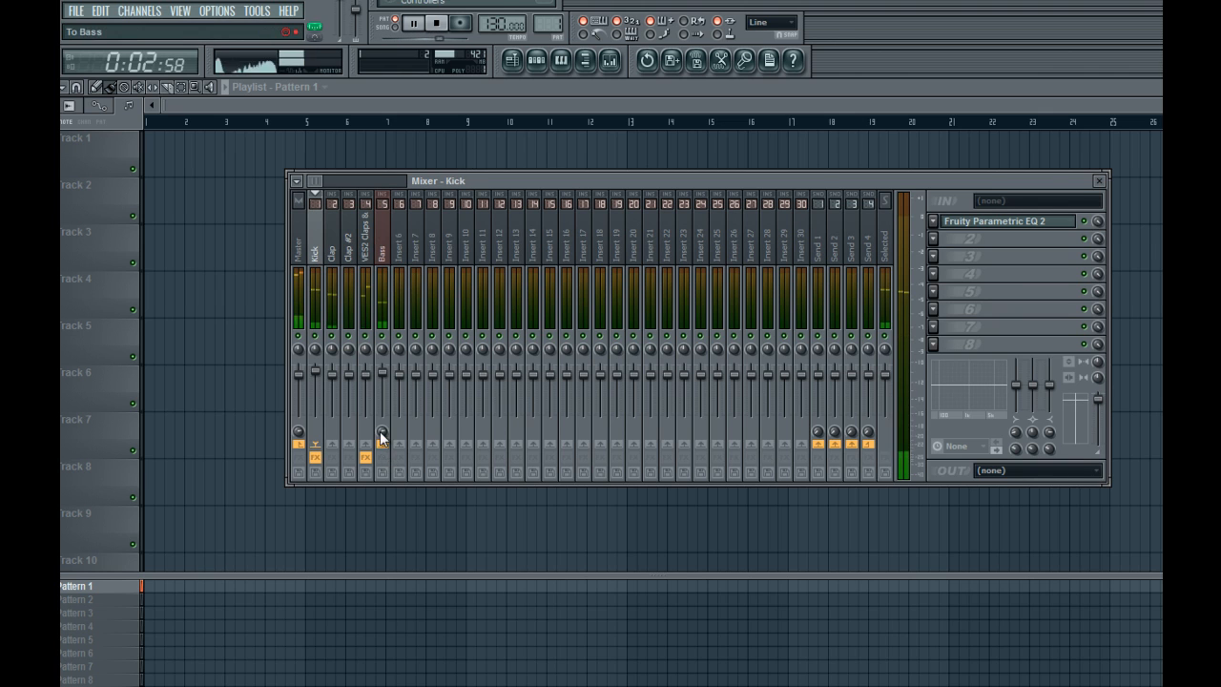
{"action": "left_click", "coordinate": [390, 307]}
{"action": "left_click", "coordinate": [932, 220]}
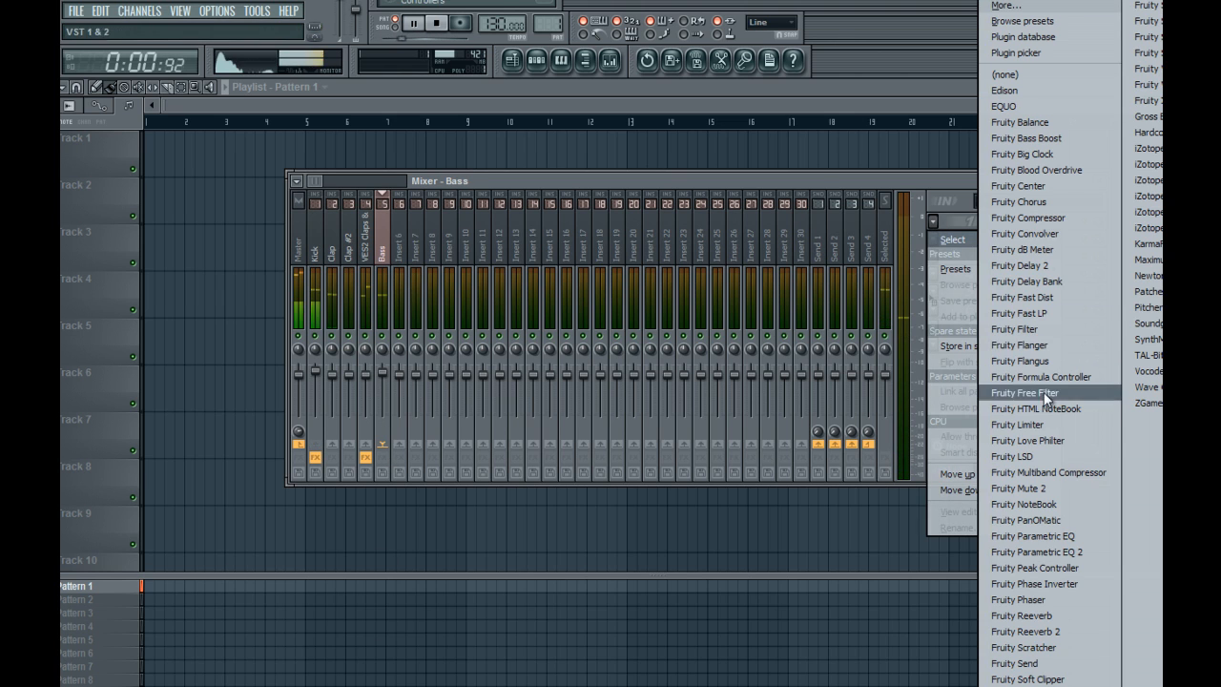
{"action": "left_click", "coordinate": [1046, 426]}
Switch the Bass limiter to compressor mode with sidechain input 1, and adjust its threshold and ratio
{"action": "left_click", "coordinate": [379, 465]}
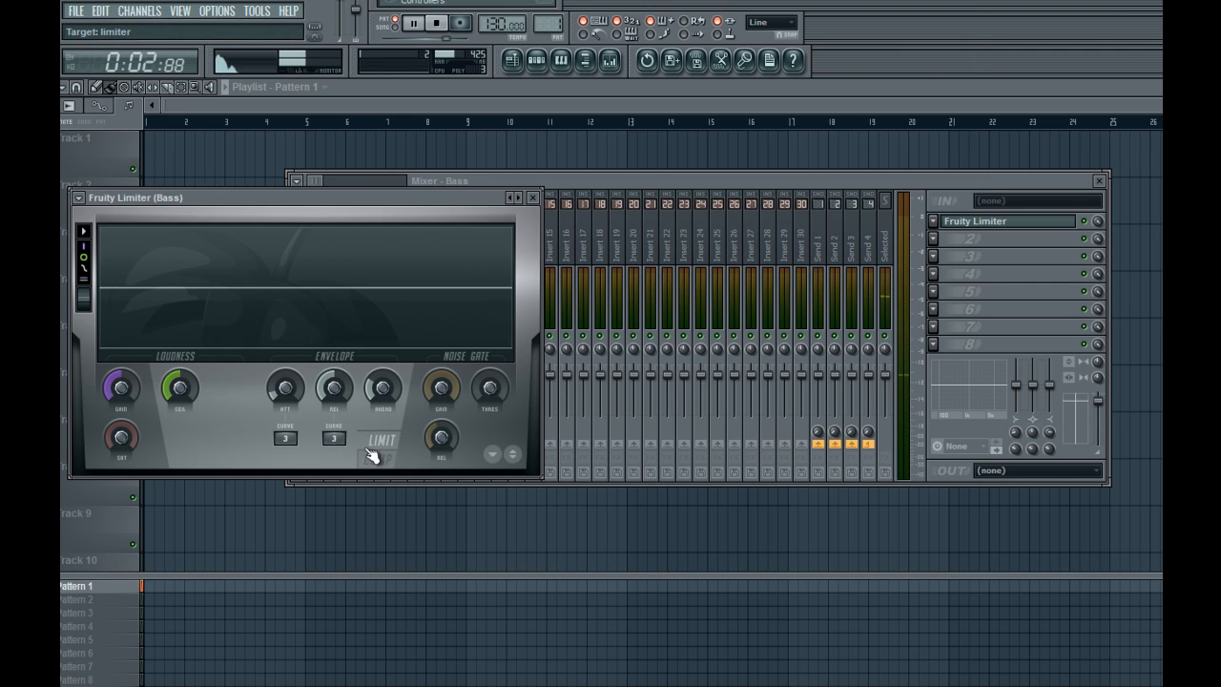
{"action": "left_click_drag", "start_coordinate": [180, 387], "coordinate": [264, 300]}
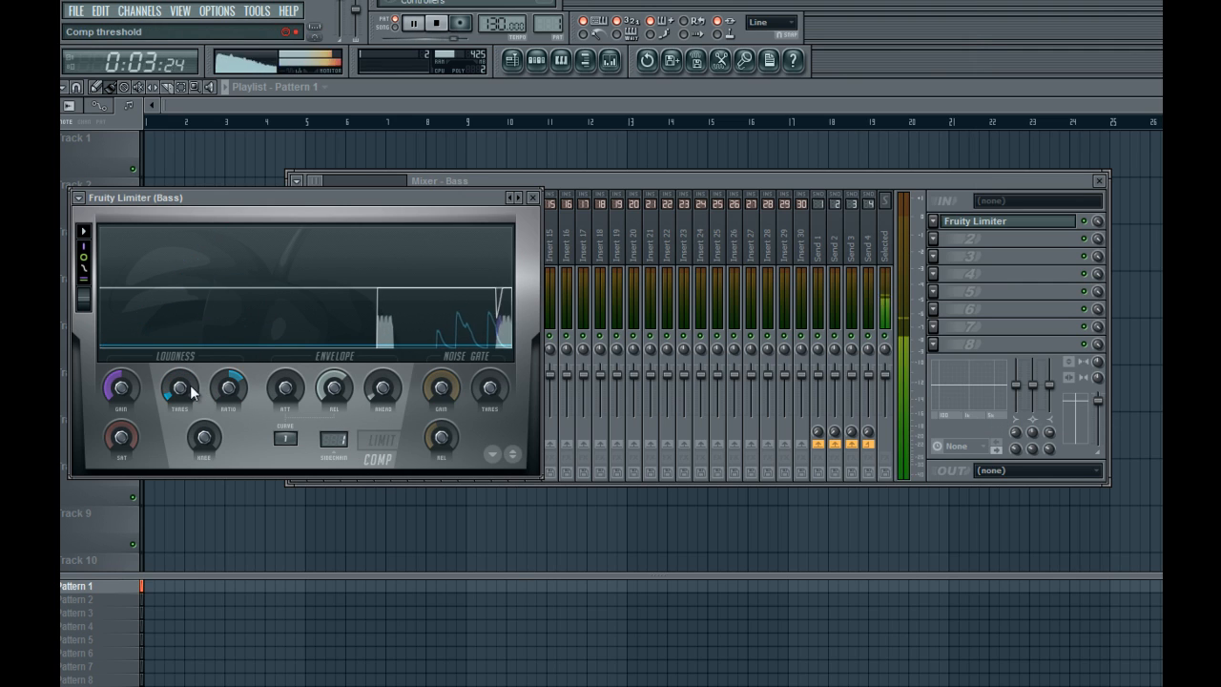
{"action": "left_click_drag", "start_coordinate": [228, 374], "coordinate": [240, 347]}
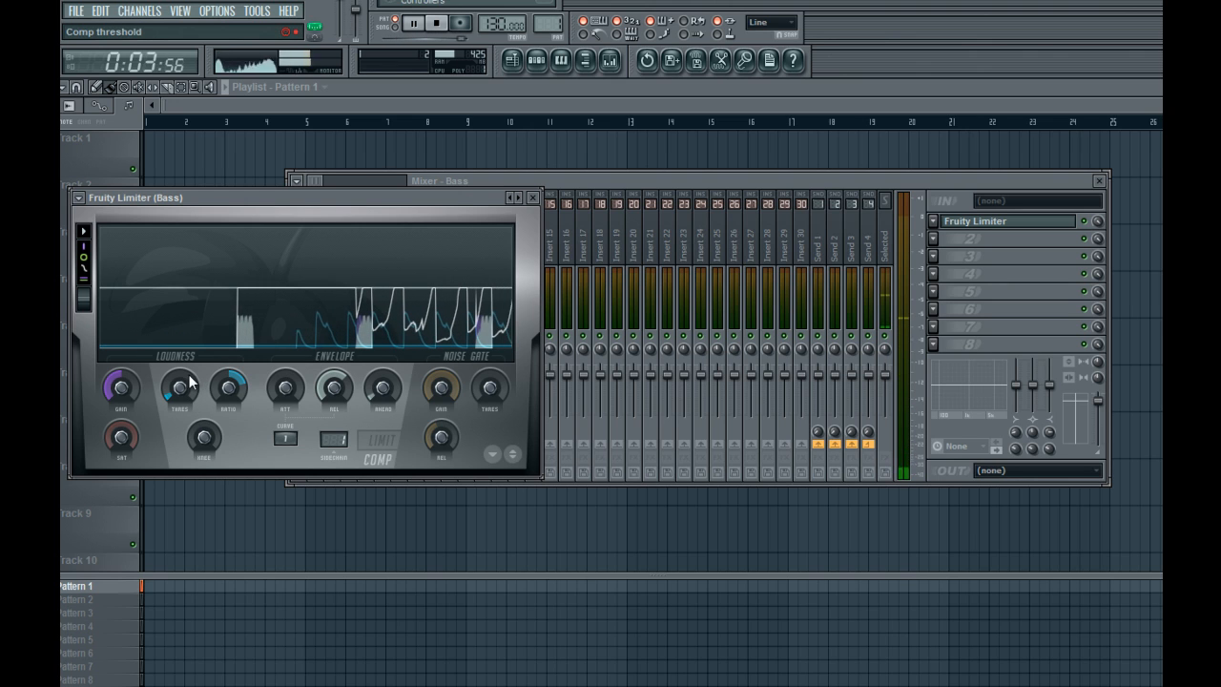
Load Fruity Parametric EQ 2 in the Bass track's second effect slot
{"action": "left_click", "coordinate": [538, 62]}
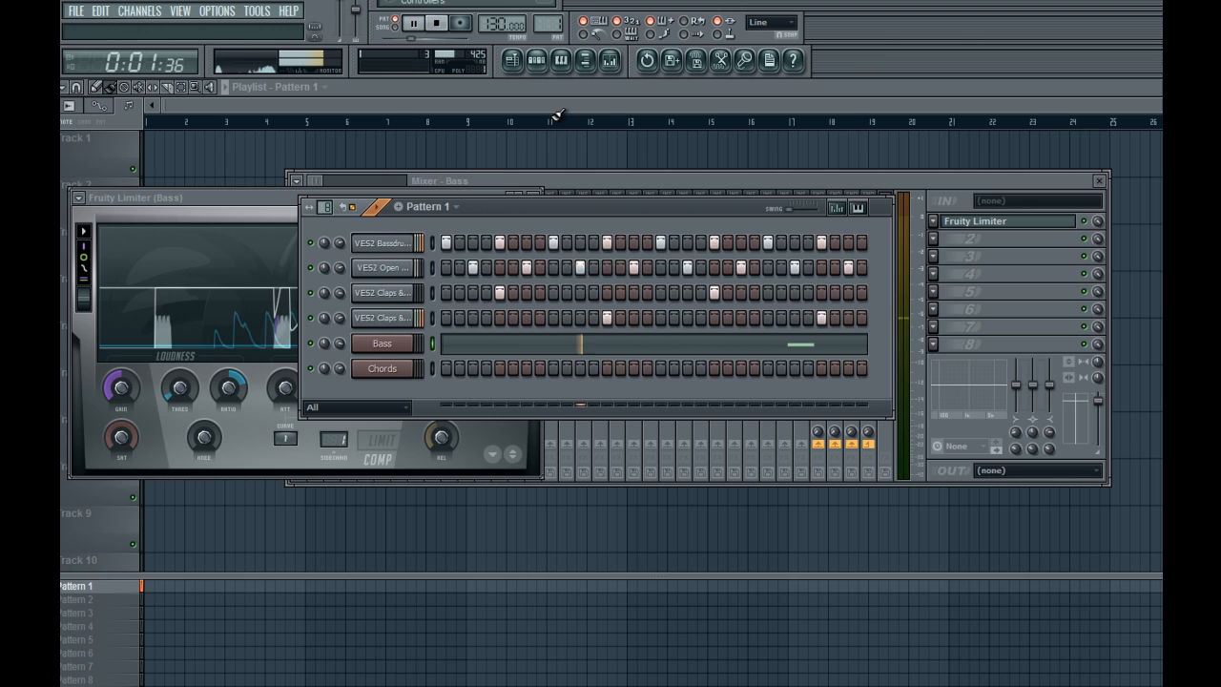
{"action": "left_click", "coordinate": [962, 238]}
{"action": "left_click", "coordinate": [1014, 447]}
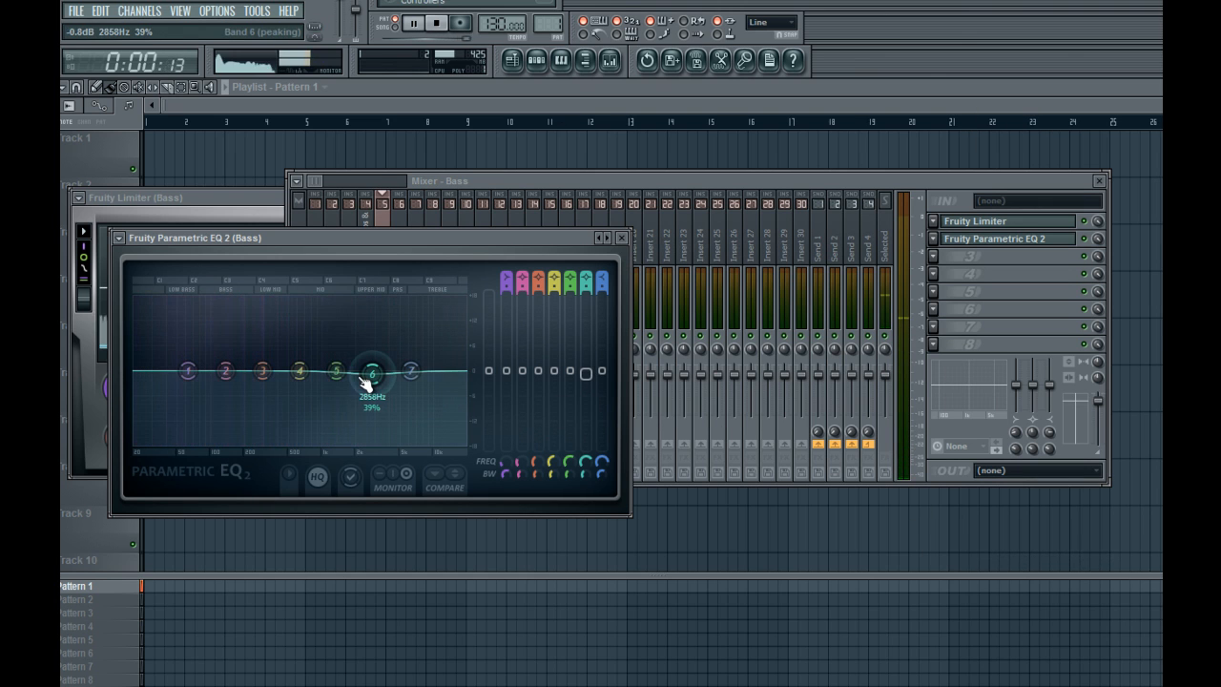
Shape the Bass EQ: dip band 6, cut band 1 to -18 dB at 23 Hz, boost band 2, cut band 5 to -18 dB, lift band 7
{"action": "left_click_drag", "start_coordinate": [365, 381], "coordinate": [320, 395]}
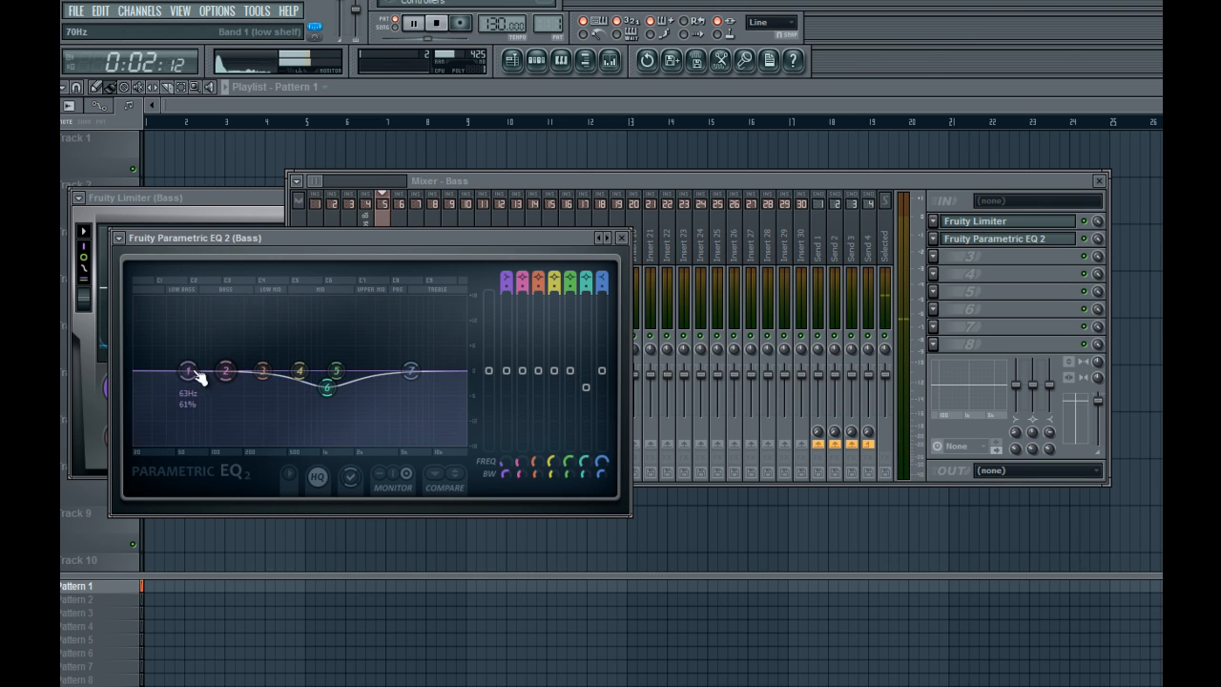
{"action": "left_click_drag", "start_coordinate": [199, 374], "coordinate": [153, 441]}
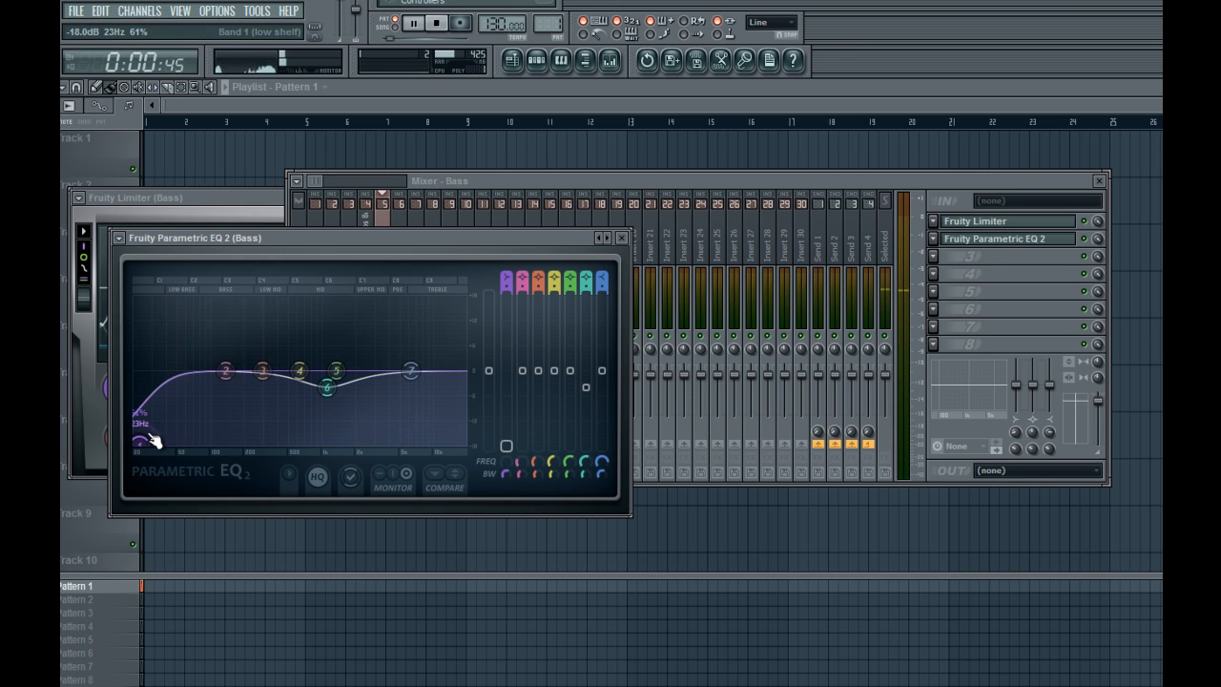
{"action": "left_click_drag", "start_coordinate": [226, 370], "coordinate": [192, 362]}
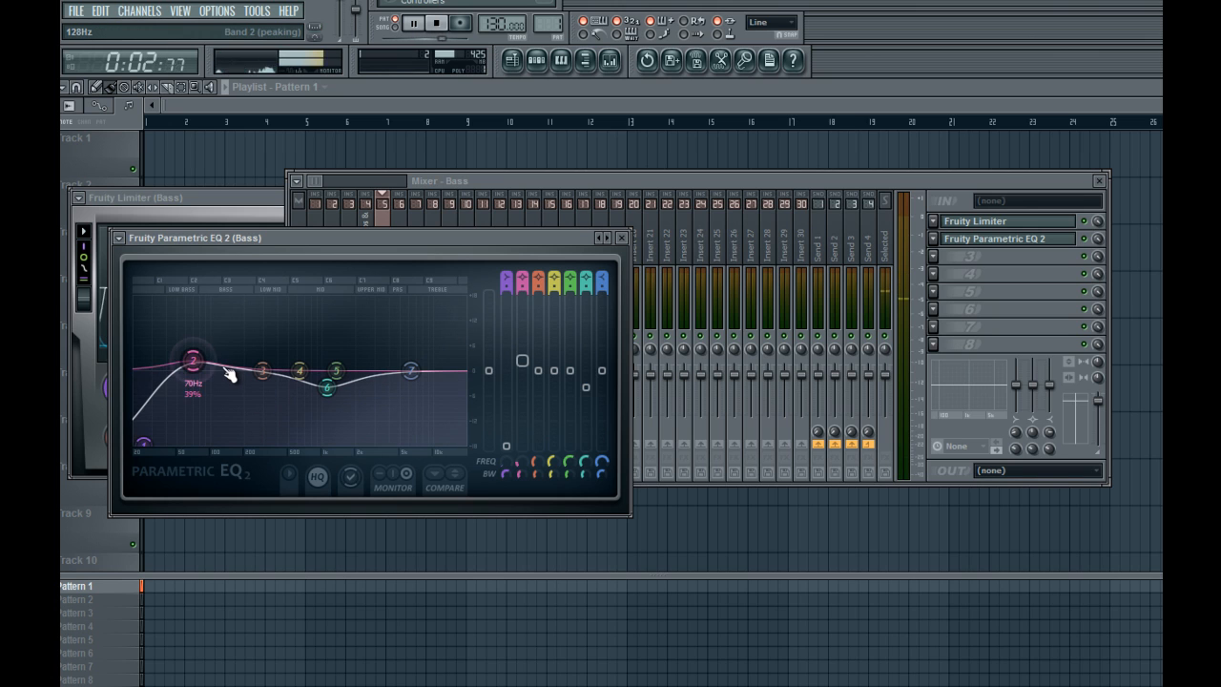
{"action": "left_click_drag", "start_coordinate": [229, 374], "coordinate": [185, 349]}
{"action": "left_click_drag", "start_coordinate": [268, 377], "coordinate": [464, 438]}
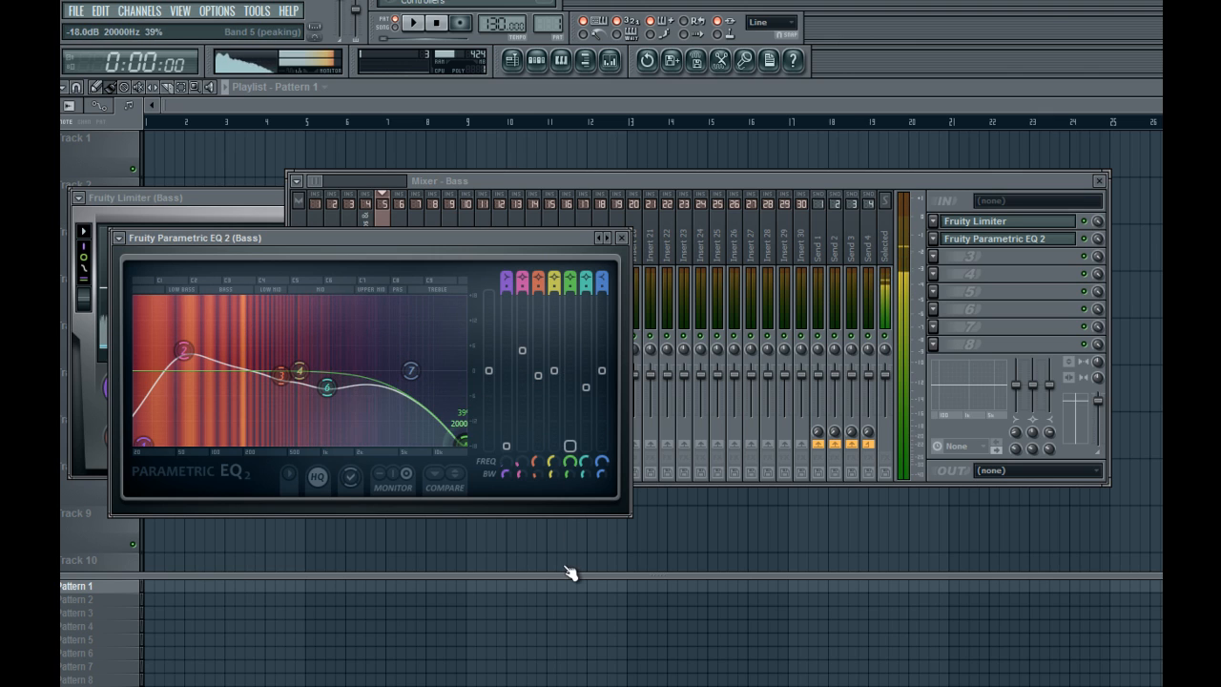
{"action": "left_click_drag", "start_coordinate": [409, 371], "coordinate": [425, 363]}
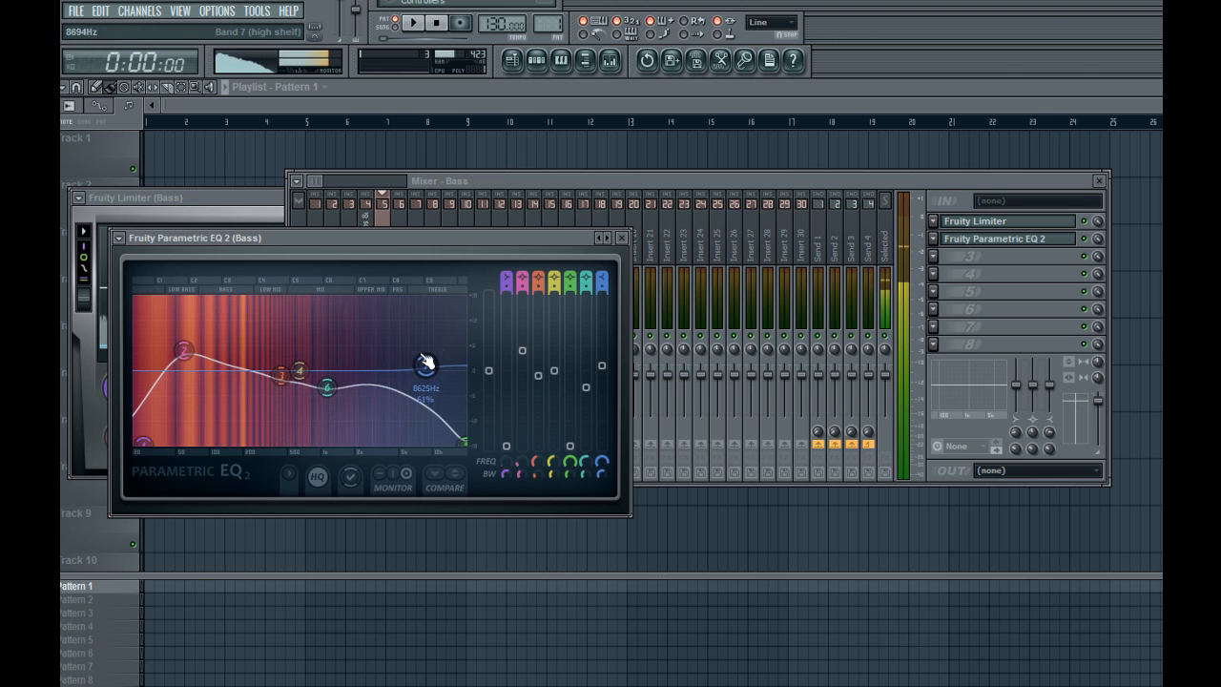
Play the pattern and adjust the Bass mixer track's volume against the drums
{"action": "left_click", "coordinate": [935, 293]}
{"action": "left_click", "coordinate": [399, 241]}
{"action": "left_click", "coordinate": [384, 244]}
{"action": "key", "text": "space"}
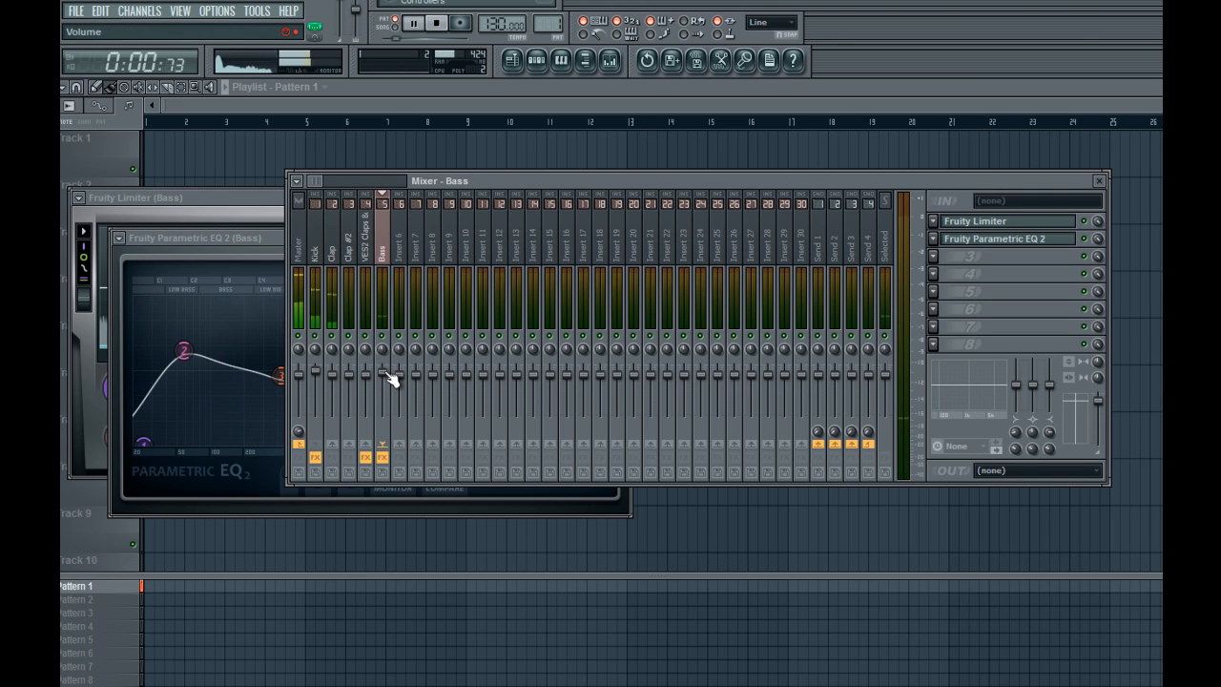
{"action": "left_click", "coordinate": [536, 60]}
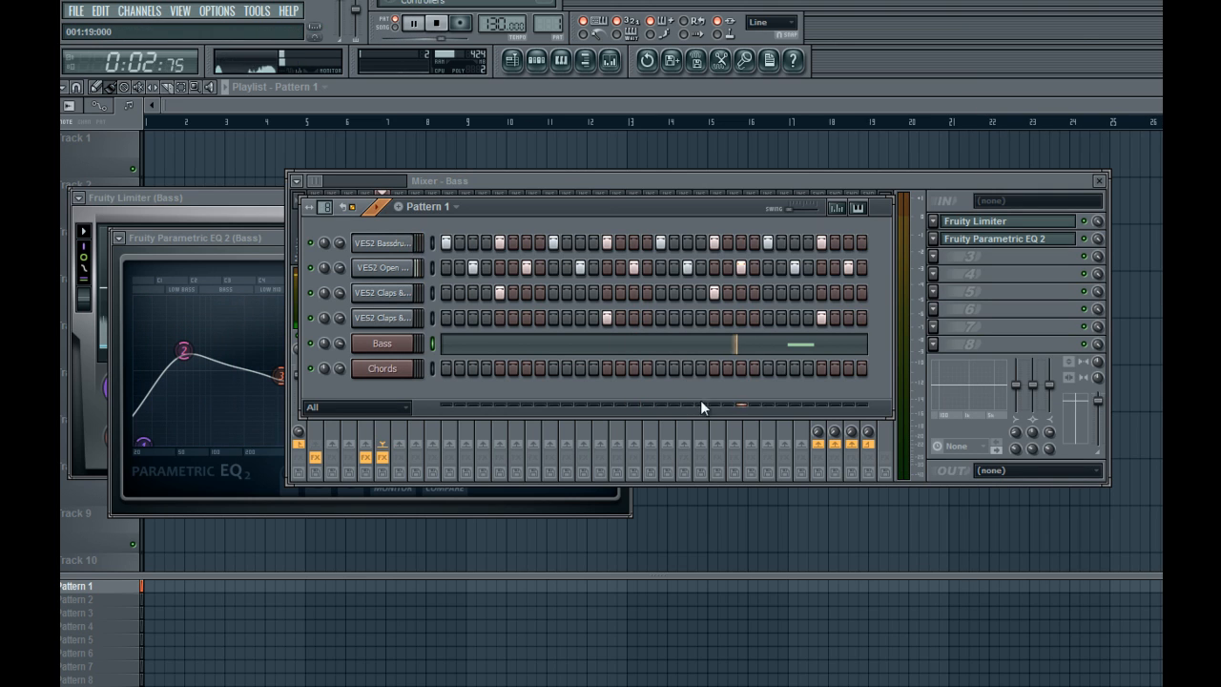
{"action": "left_click", "coordinate": [931, 339]}
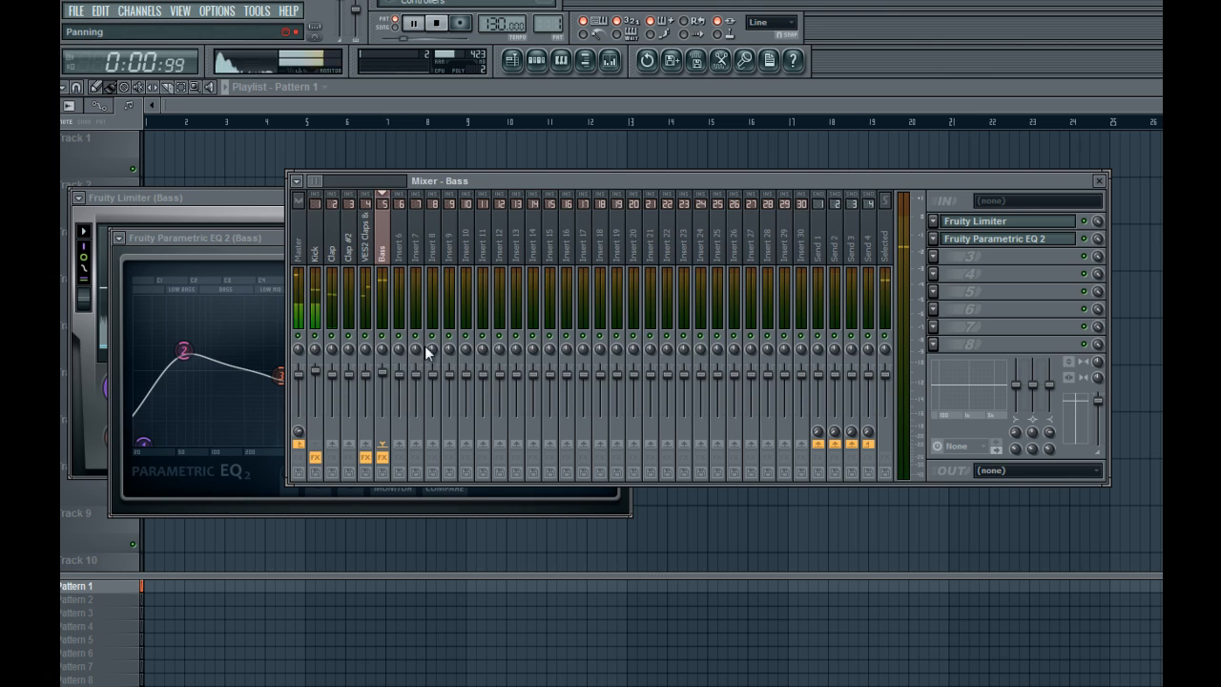
{"action": "right_click", "coordinate": [387, 373]}
{"action": "left_click", "coordinate": [398, 384]}
Lower band 2 slightly in the Bass track's equalizer and recheck the track's volume during playback
{"action": "left_click", "coordinate": [995, 240]}
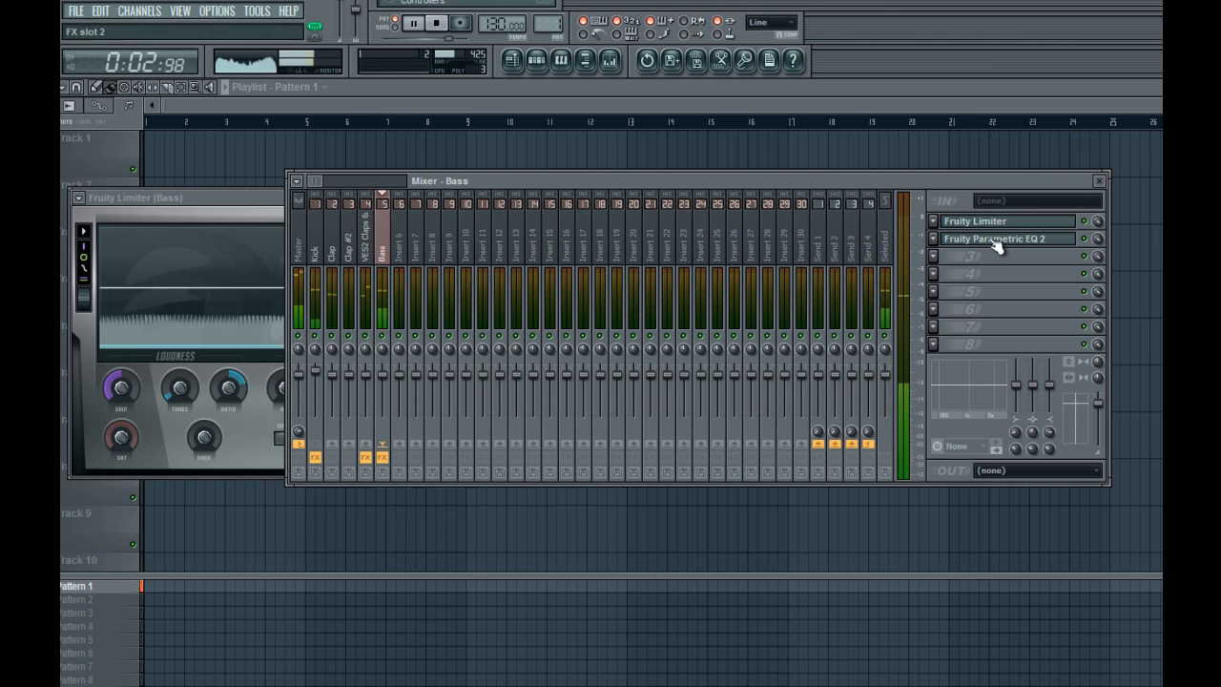
{"action": "left_click", "coordinate": [995, 240]}
{"action": "left_click", "coordinate": [388, 220]}
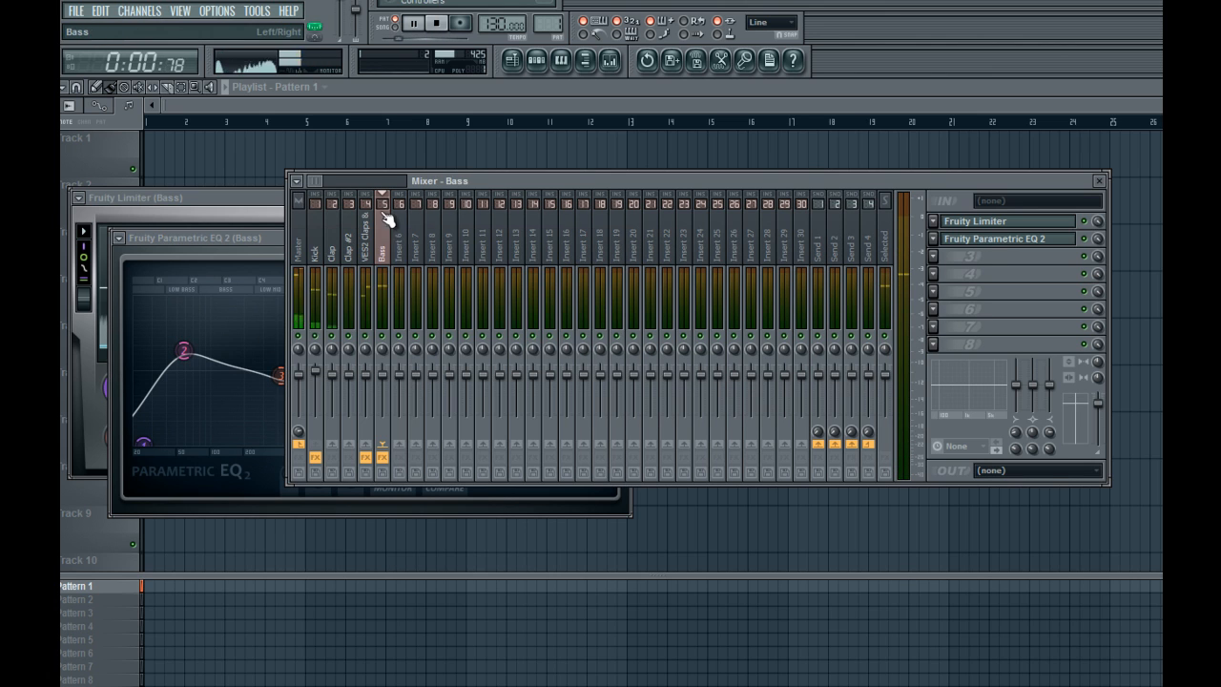
{"action": "left_click", "coordinate": [223, 350]}
{"action": "left_click", "coordinate": [376, 347]}
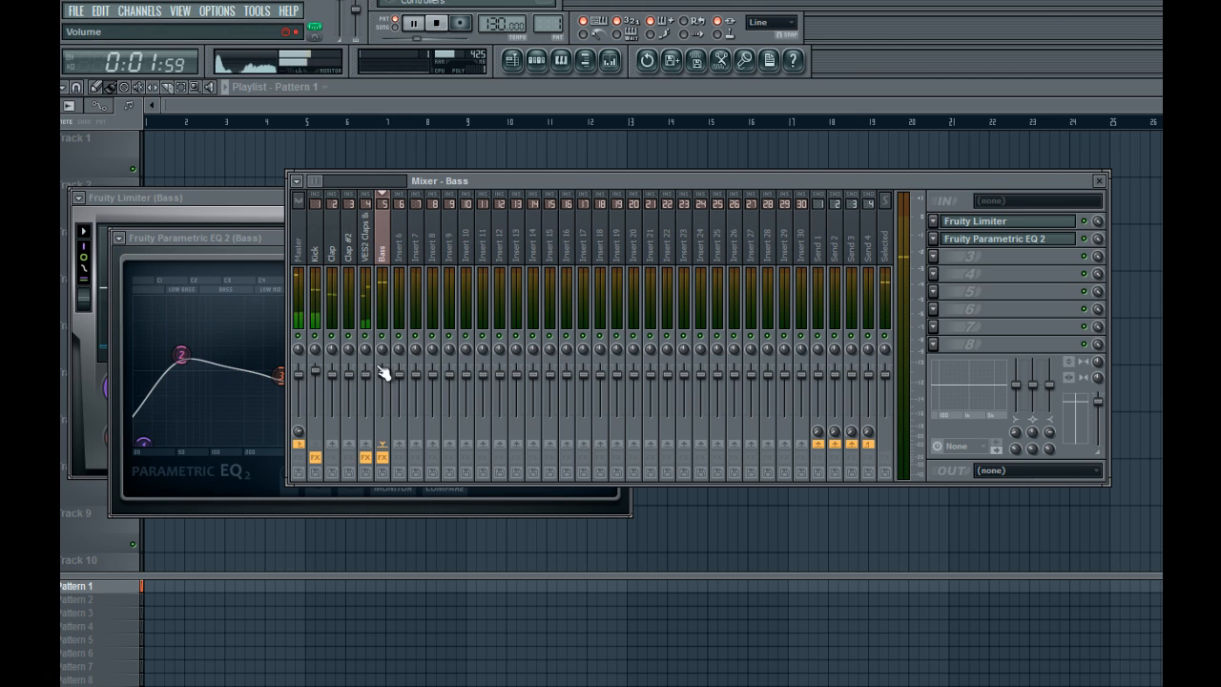
Move the Bass G4 note to the start of bar 1 in the piano roll and lengthen it to half a bar
{"action": "left_click", "coordinate": [540, 61]}
{"action": "key", "text": "space"}
{"action": "left_click", "coordinate": [468, 349]}
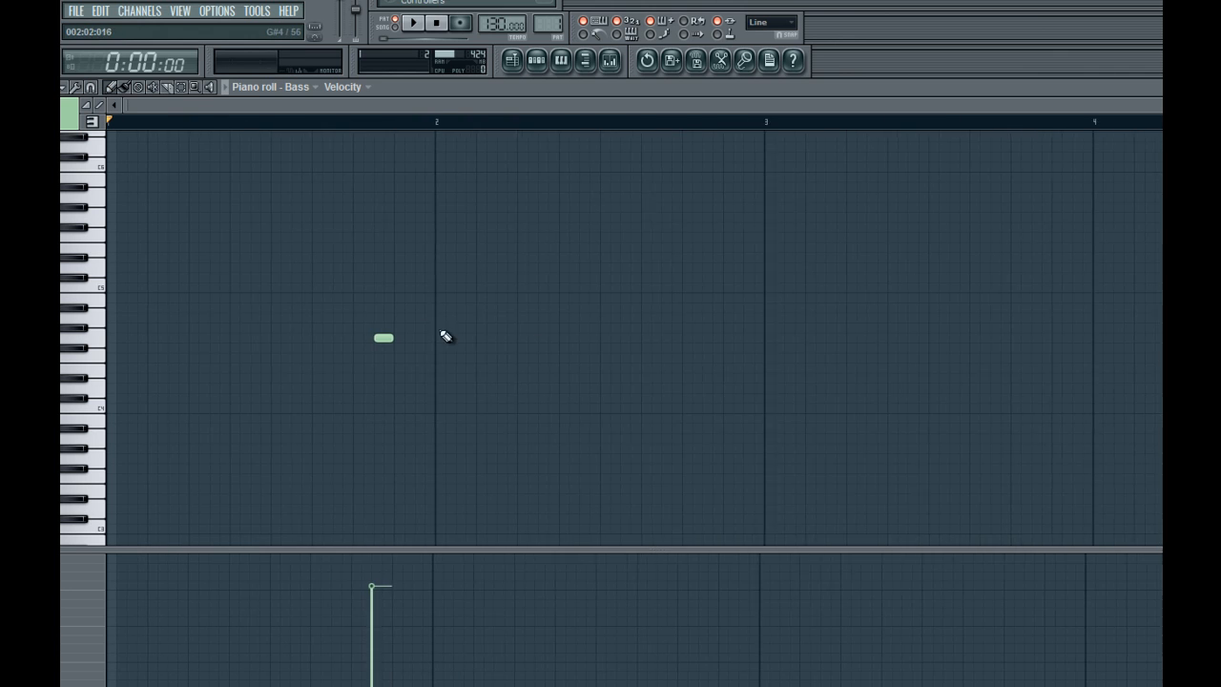
{"action": "left_click_drag", "start_coordinate": [381, 338], "coordinate": [100, 337]}
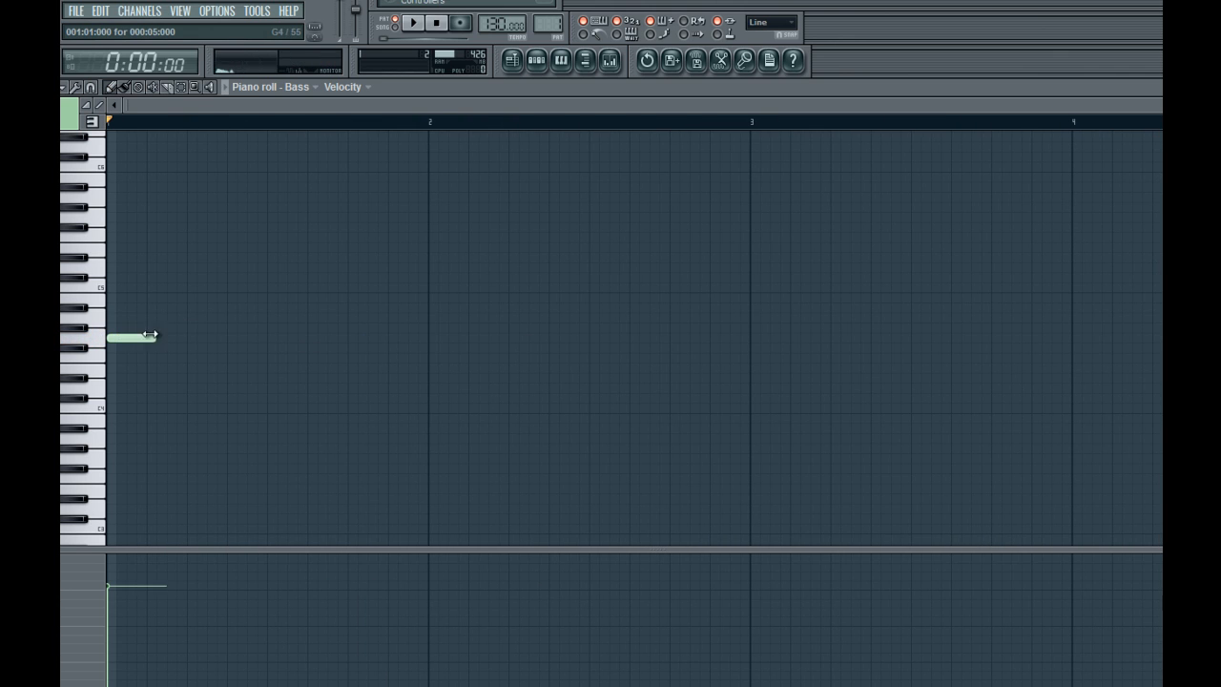
{"action": "key", "text": "space"}
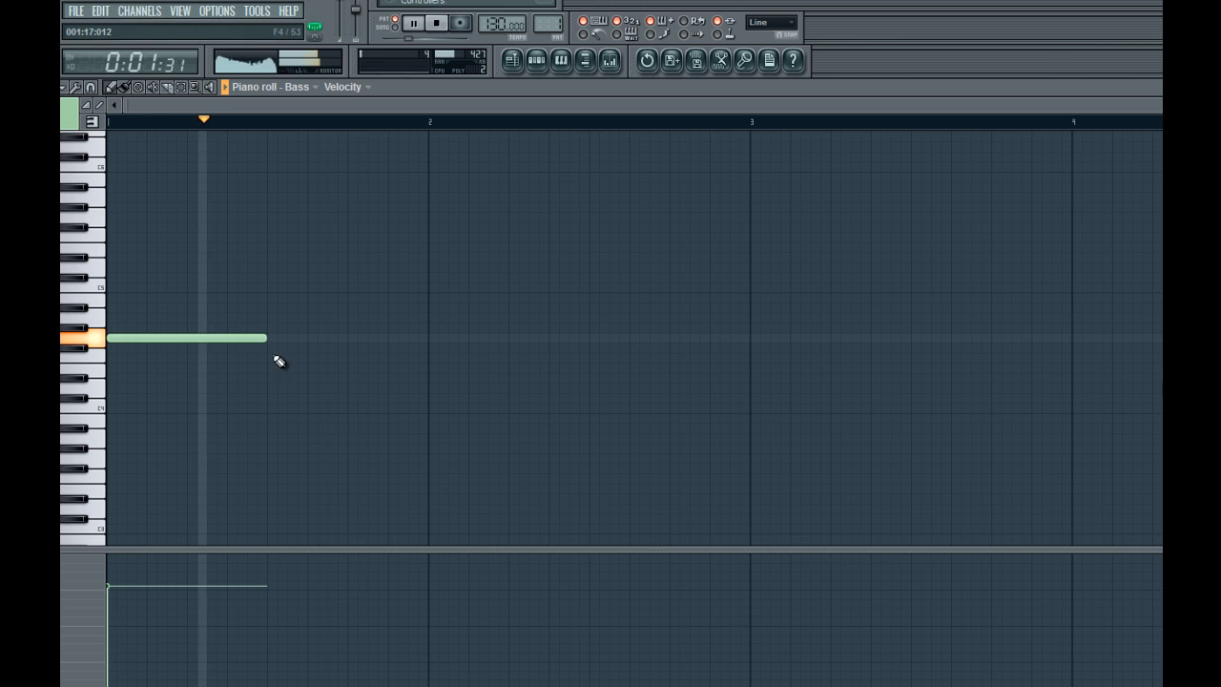
Add an F4 note in the second half of bar 1 and shorten it to end just before bar 2
{"action": "left_click", "coordinate": [274, 356]}
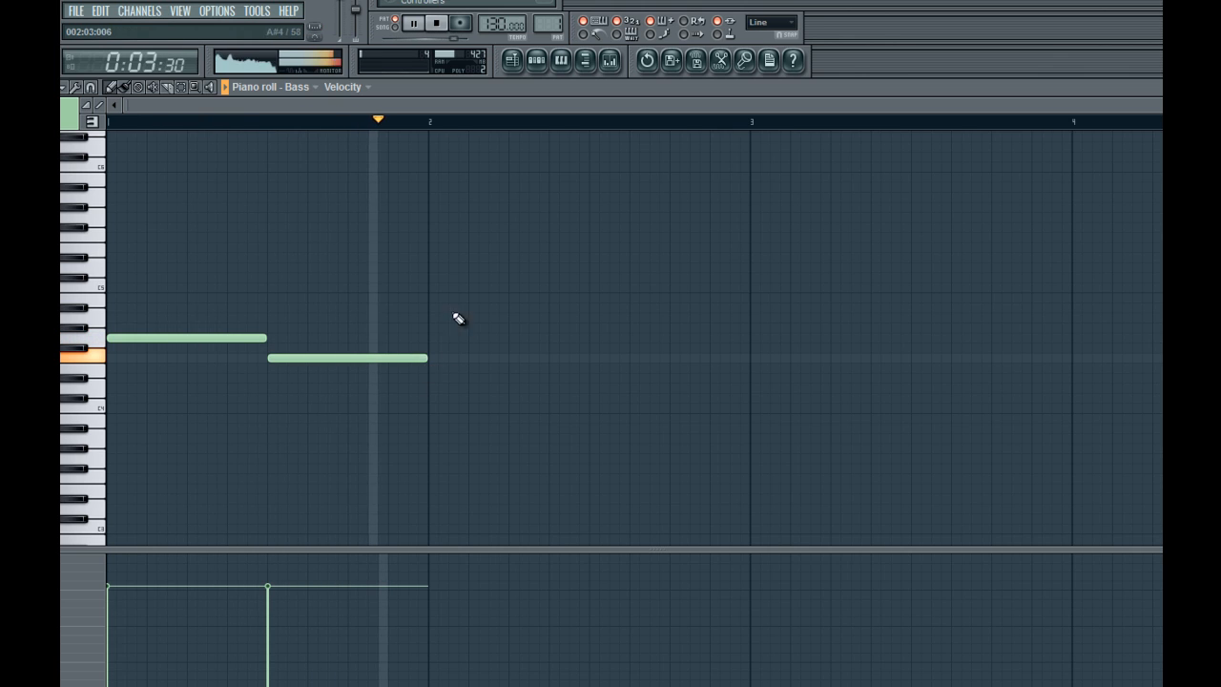
{"action": "mouse_move", "coordinate": [417, 357]}
{"action": "left_mouse_down"}
{"action": "mouse_move", "coordinate": [399, 361]}
{"action": "mouse_move", "coordinate": [414, 369]}
{"action": "left_mouse_up"}
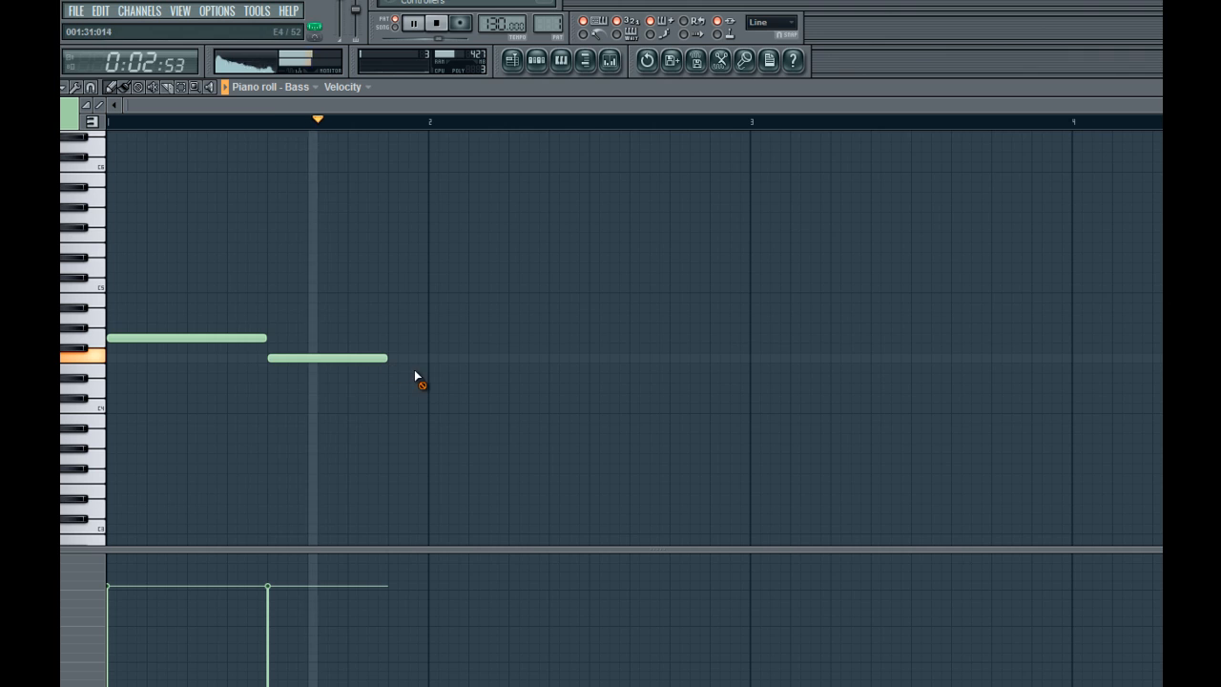
{"action": "left_click", "coordinate": [611, 63]}
{"action": "key", "text": "space"}
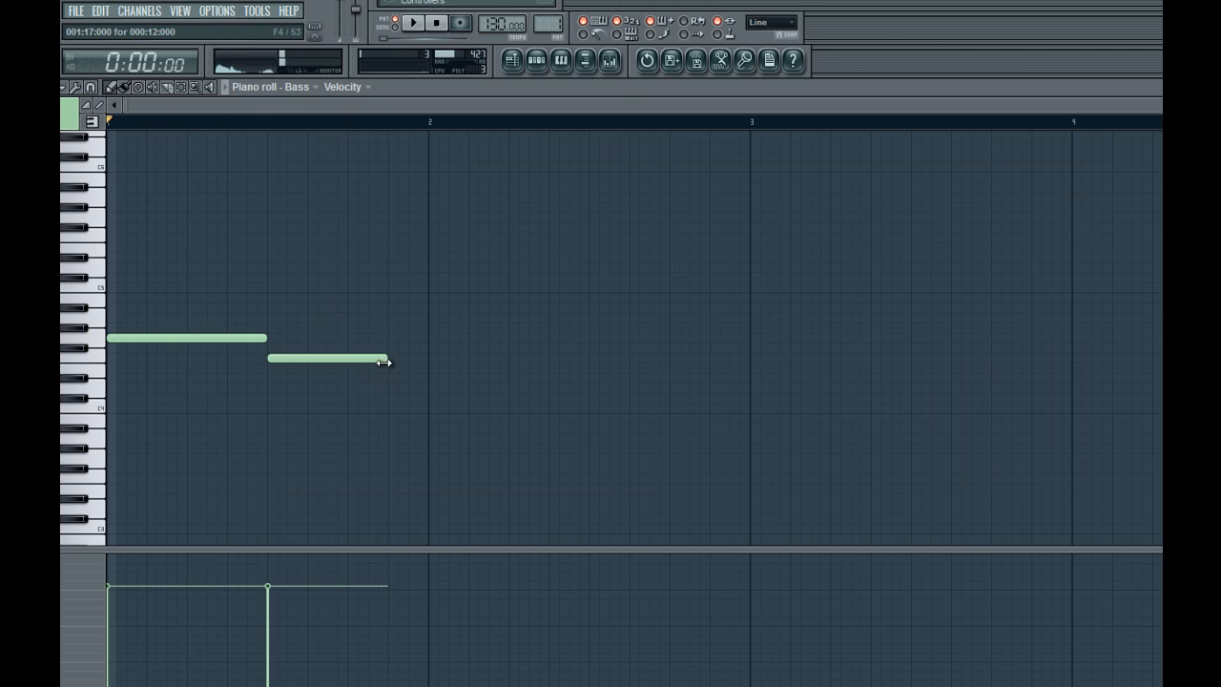
Check the Bass limiter during playback and set the Bass equalizer's band 2 to about 2.2 dB at 79 Hz
{"action": "left_click", "coordinate": [608, 60]}
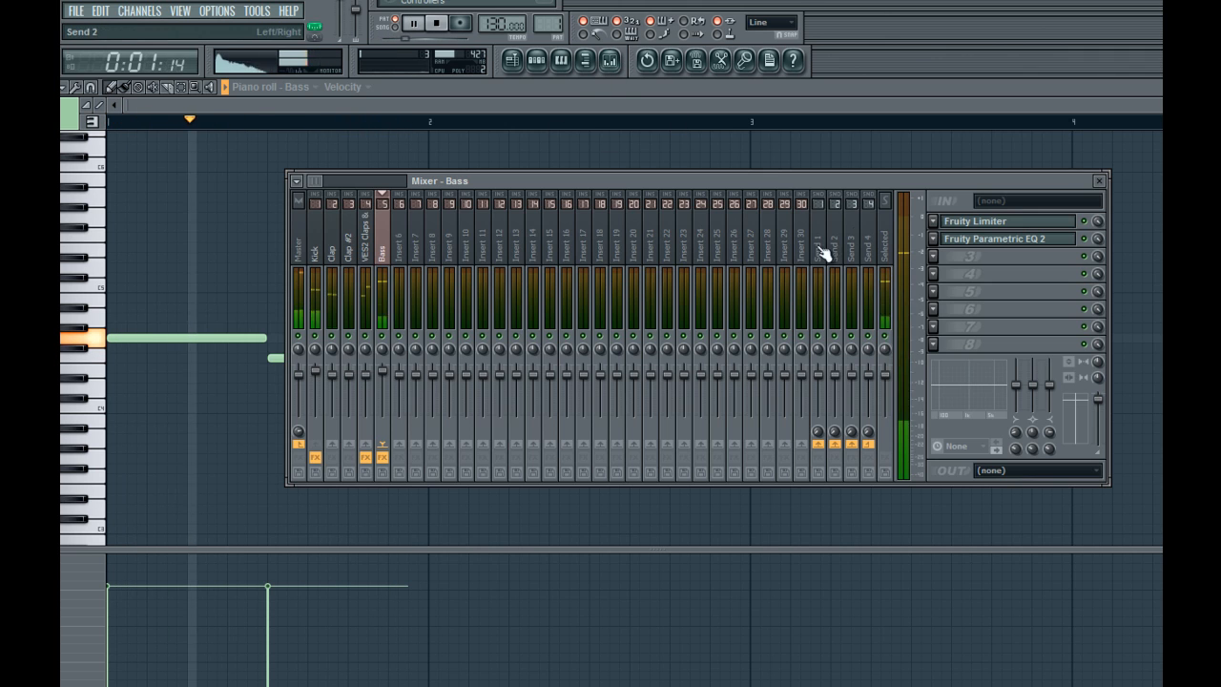
{"action": "left_click", "coordinate": [999, 226]}
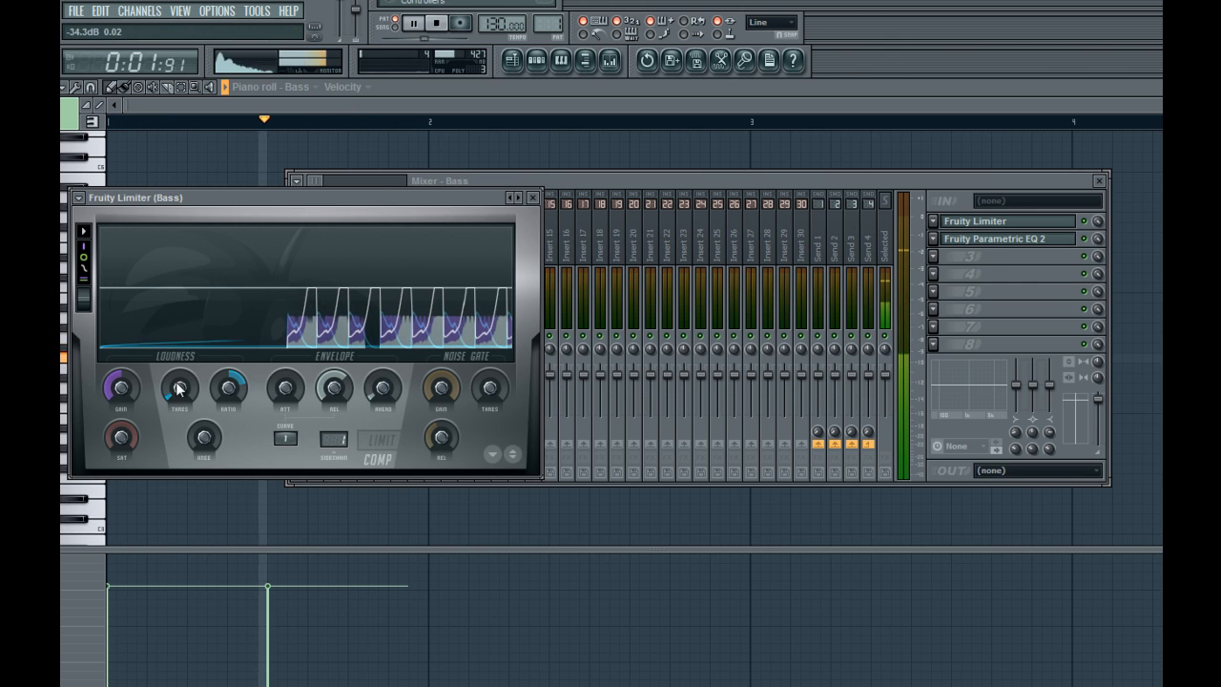
{"action": "left_click", "coordinate": [976, 239]}
{"action": "left_click_drag", "start_coordinate": [395, 373], "coordinate": [271, 392]}
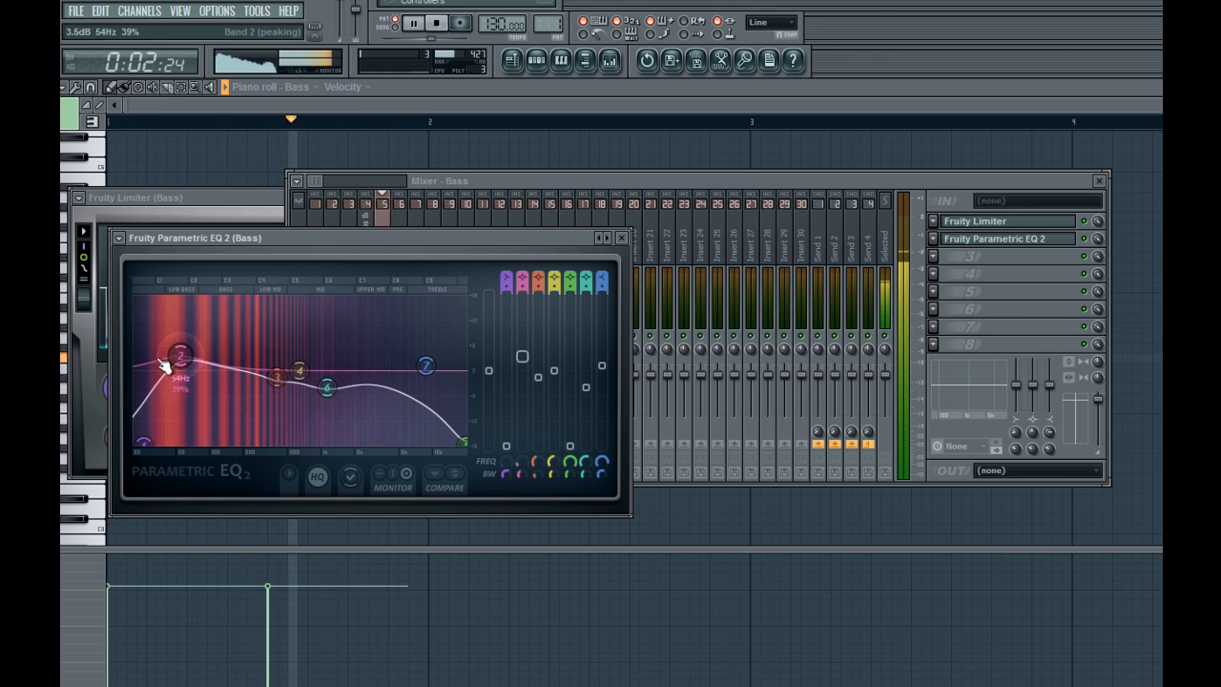
{"action": "left_click_drag", "start_coordinate": [165, 367], "coordinate": [190, 378]}
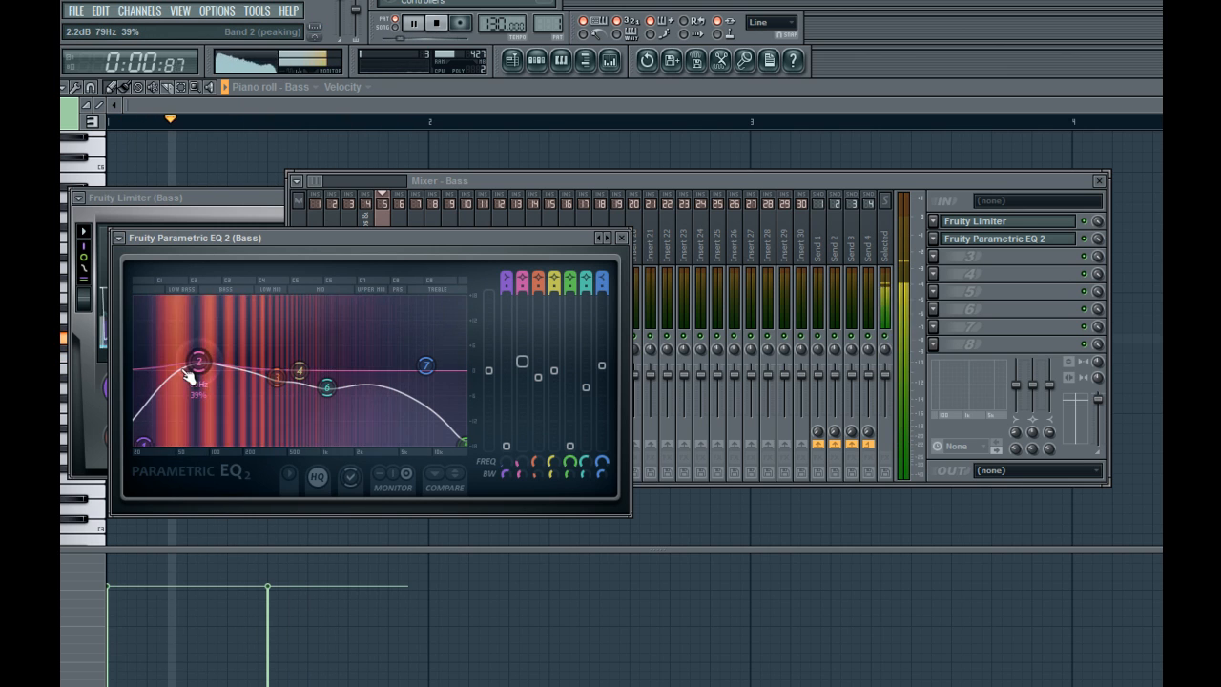
Duplicate the G4 and F4 bass notes from bar 1 into bar 2 of the piano roll
{"action": "left_click", "coordinate": [497, 102]}
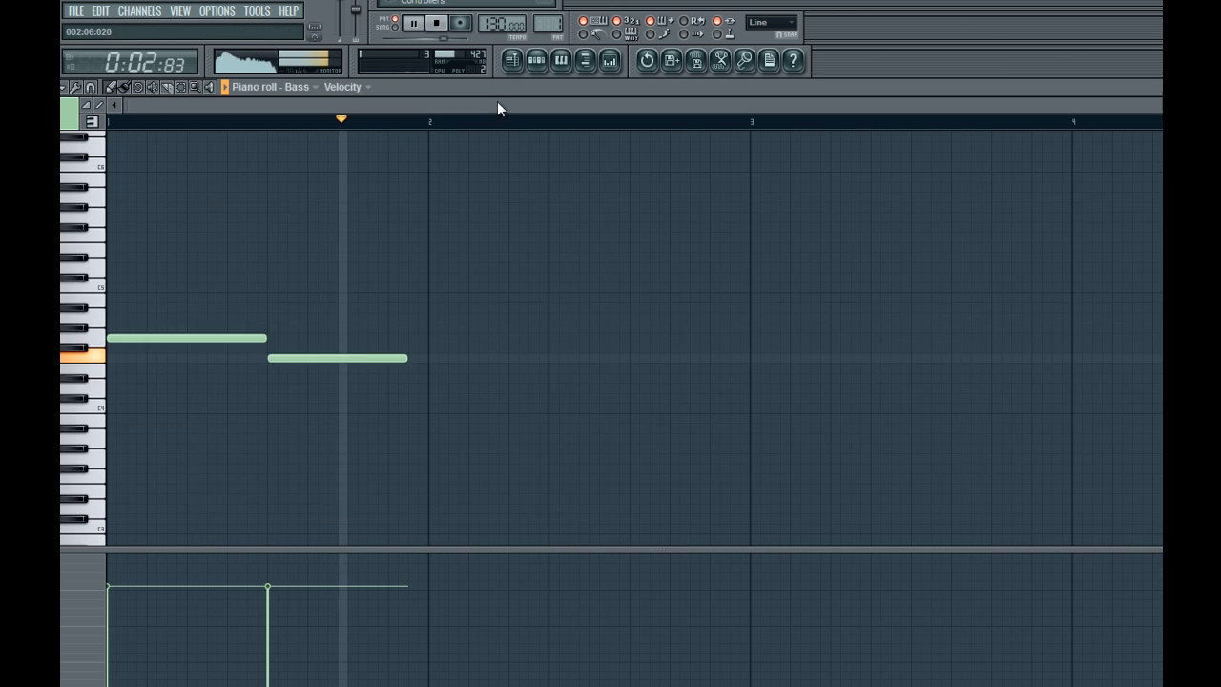
{"action": "key", "text": "space"}
{"action": "left_click_drag", "start_coordinate": [548, 235], "coordinate": [108, 434]}
{"action": "key", "text": "space"}
{"action": "left_click_drag", "start_coordinate": [125, 338], "coordinate": [448, 340]}
{"action": "left_click", "coordinate": [493, 381], "text": "ctrl"}
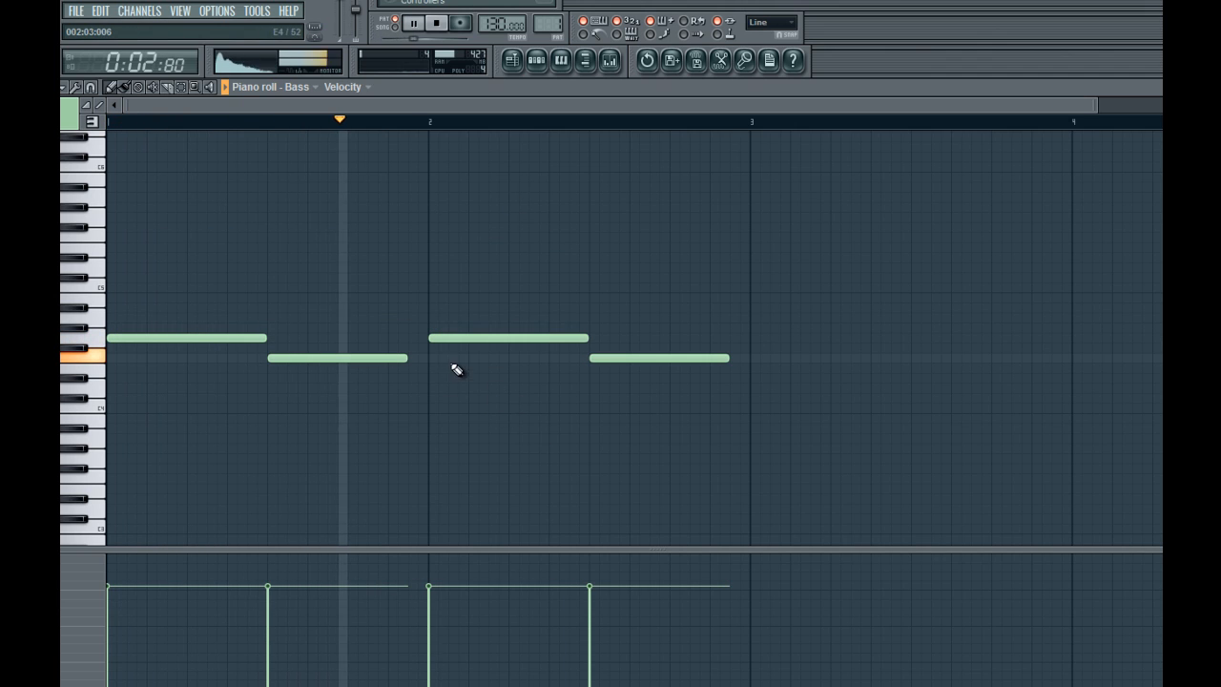
{"action": "left_click", "coordinate": [605, 338]}
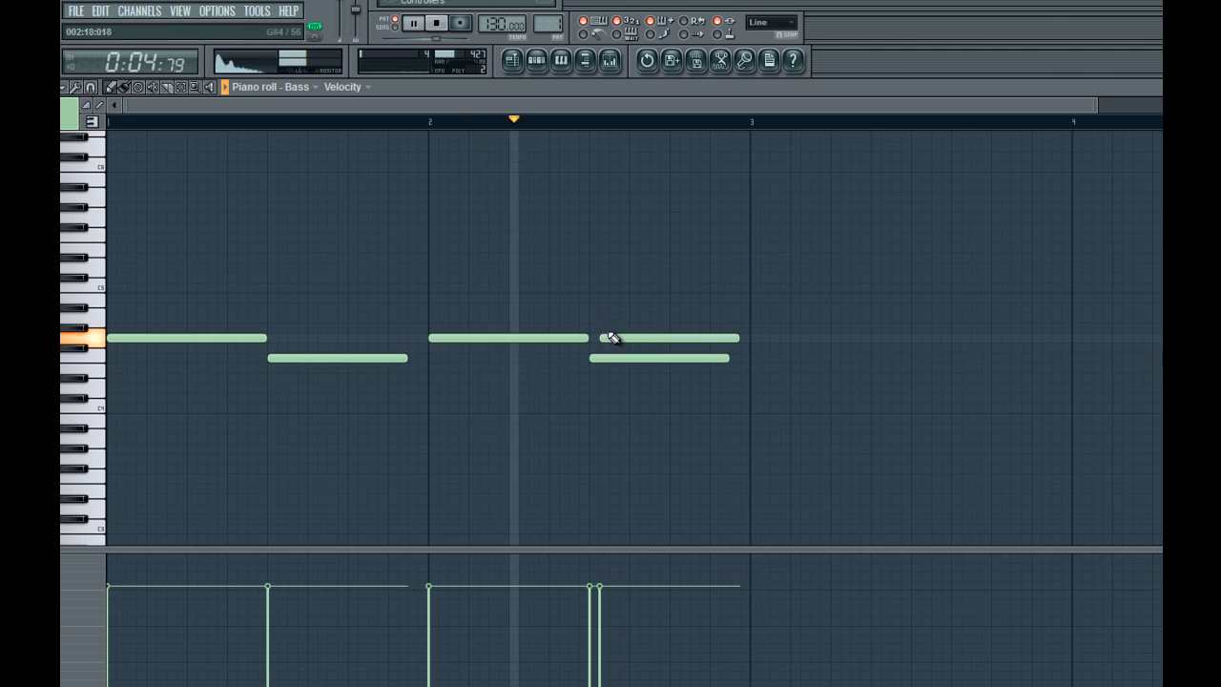
{"action": "key", "text": "space"}
{"action": "right_click", "coordinate": [605, 338]}
Insert a short C5 note just before the middle of bar 2 and shorten the G4 note to end where it starts
{"action": "left_click_drag", "start_coordinate": [560, 309], "coordinate": [576, 304]}
{"action": "left_click_drag", "start_coordinate": [704, 309], "coordinate": [578, 296]}
{"action": "key", "text": "space"}
{"action": "left_click", "coordinate": [531, 338]}
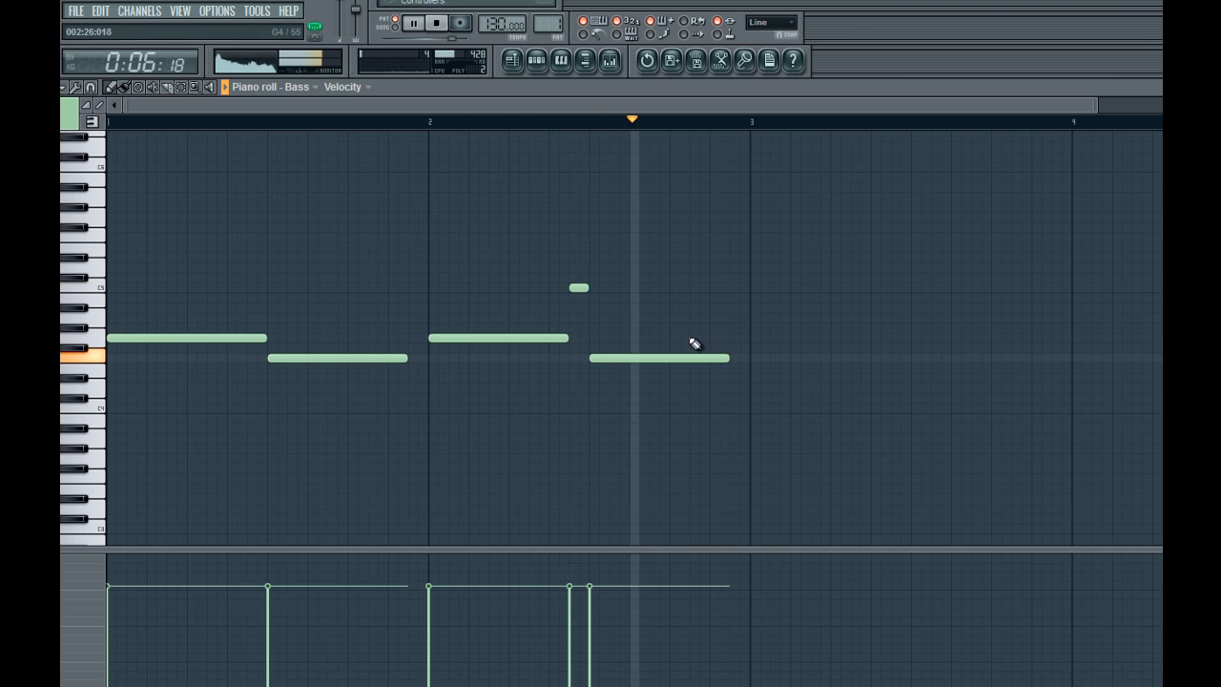
Shorten bar 2's F4 note to a quarter bar and add a D#4 note for the bar's last quarter
{"action": "key", "text": "space"}
{"action": "left_click_drag", "start_coordinate": [728, 358], "coordinate": [721, 363]}
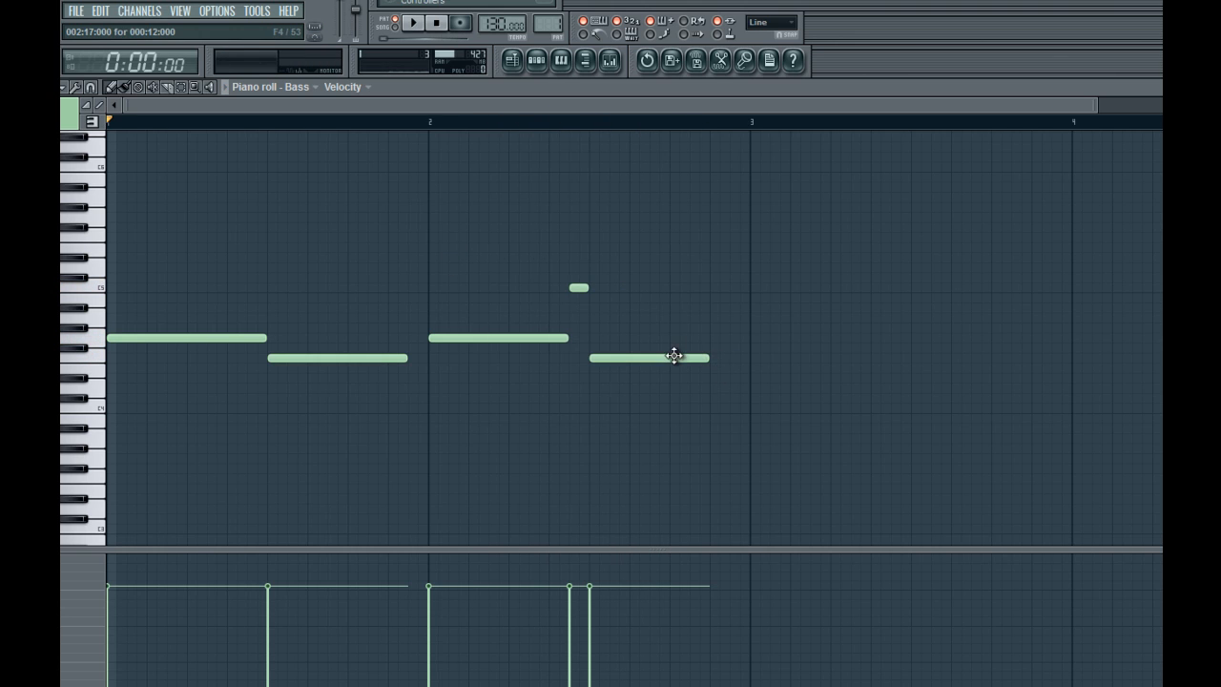
{"action": "left_click", "coordinate": [671, 377]}
{"action": "key", "text": "space"}
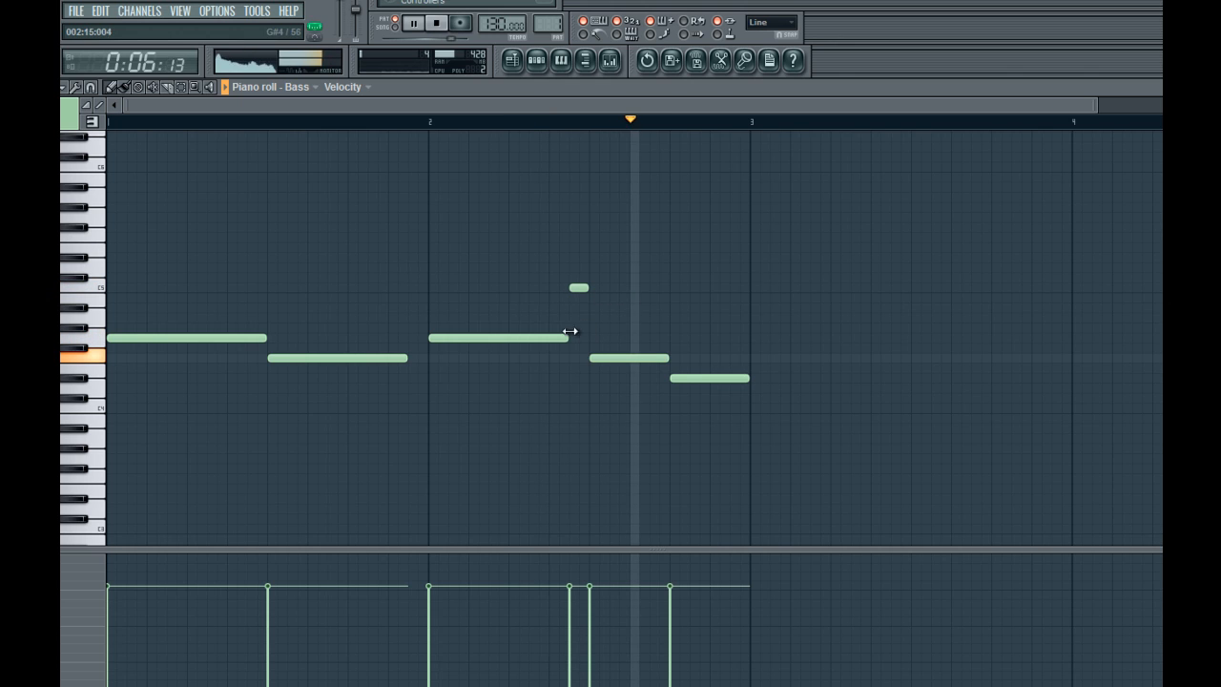
Shorten bar 2's G4 note further and lengthen the C5 note to fill the gap, checking it in playback
{"action": "left_click_drag", "start_coordinate": [568, 338], "coordinate": [543, 344]}
{"action": "mouse_move", "coordinate": [572, 289]}
{"action": "left_mouse_down"}
{"action": "mouse_move", "coordinate": [551, 292]}
{"action": "mouse_move", "coordinate": [588, 286]}
{"action": "left_mouse_up"}
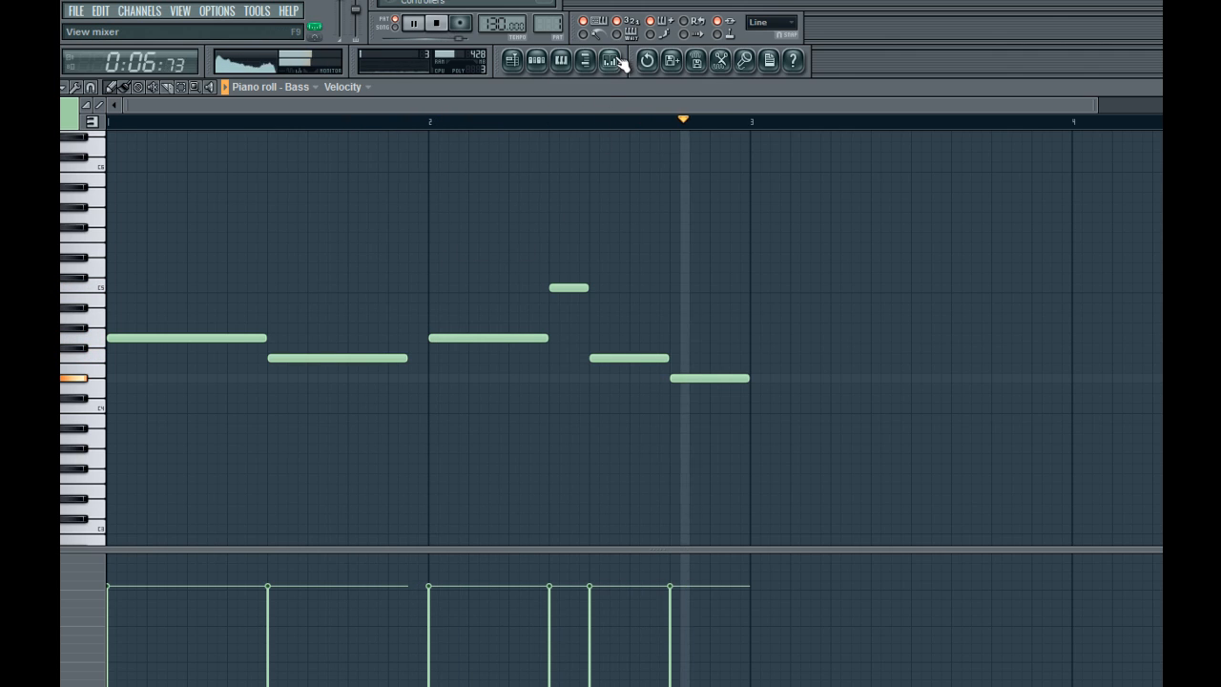
{"action": "left_click", "coordinate": [540, 65]}
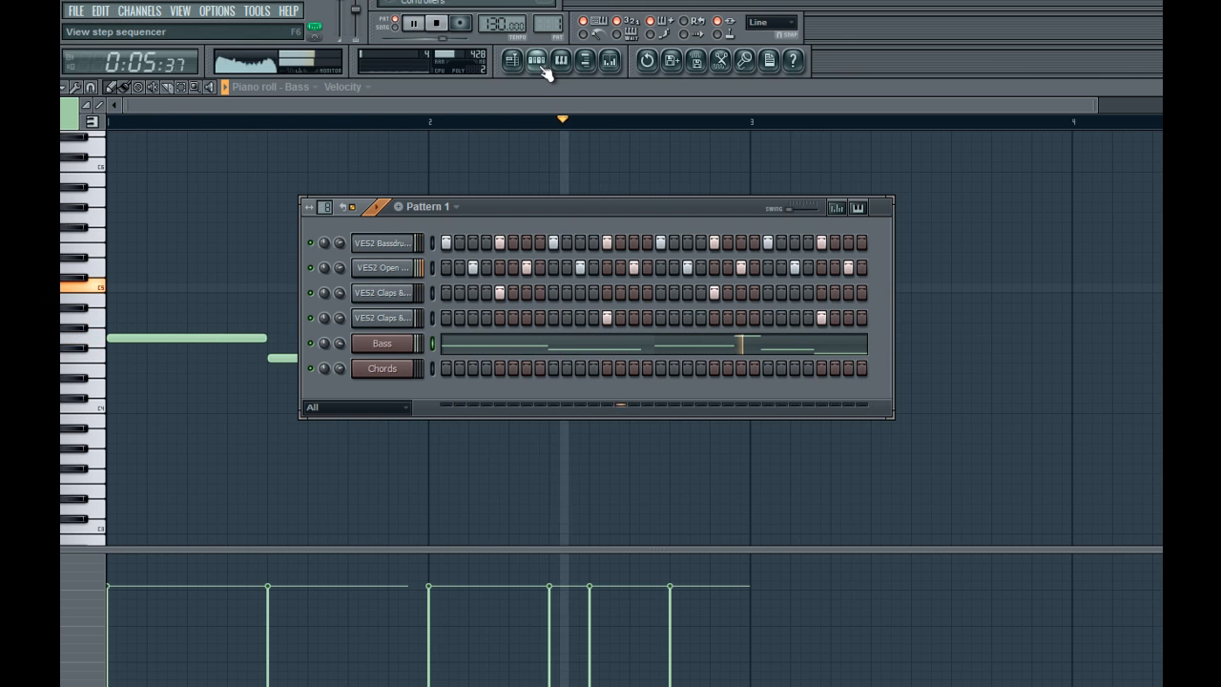
{"action": "key", "text": "space"}
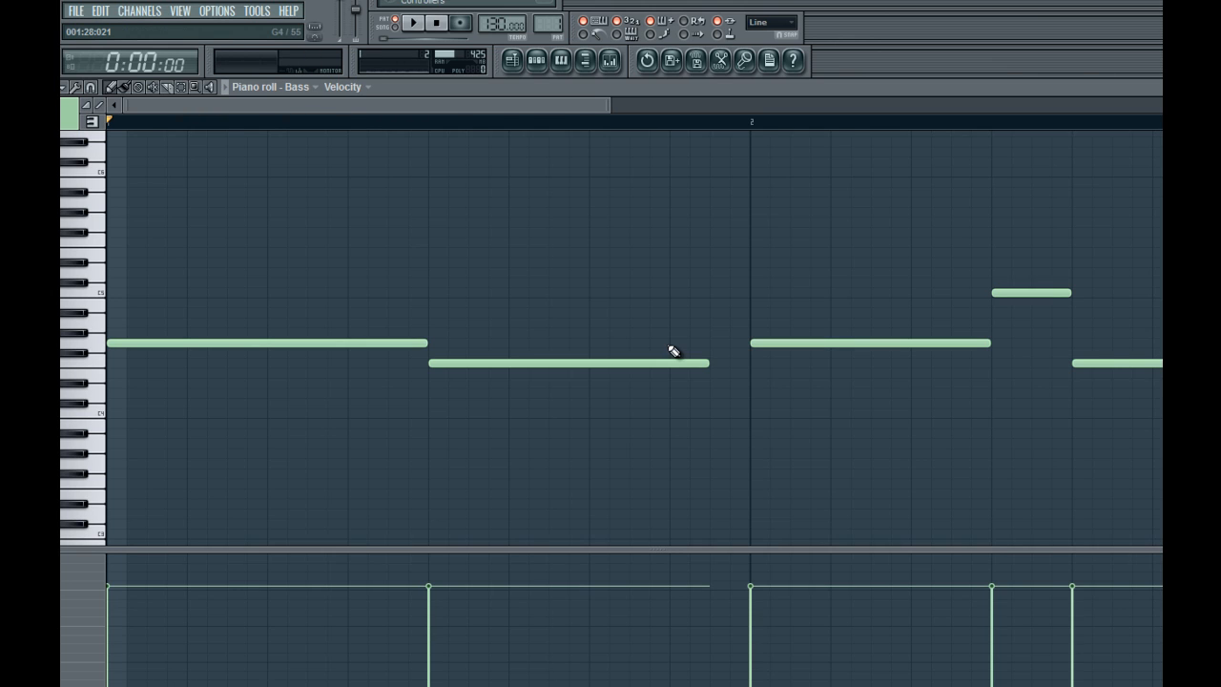
Open the Bass channel's Sylenth to examine oscillator A2's octave and note pitch settings
{"action": "scroll", "coordinate": [569, 290], "scroll_direction": "down", "scroll_amount": 2}
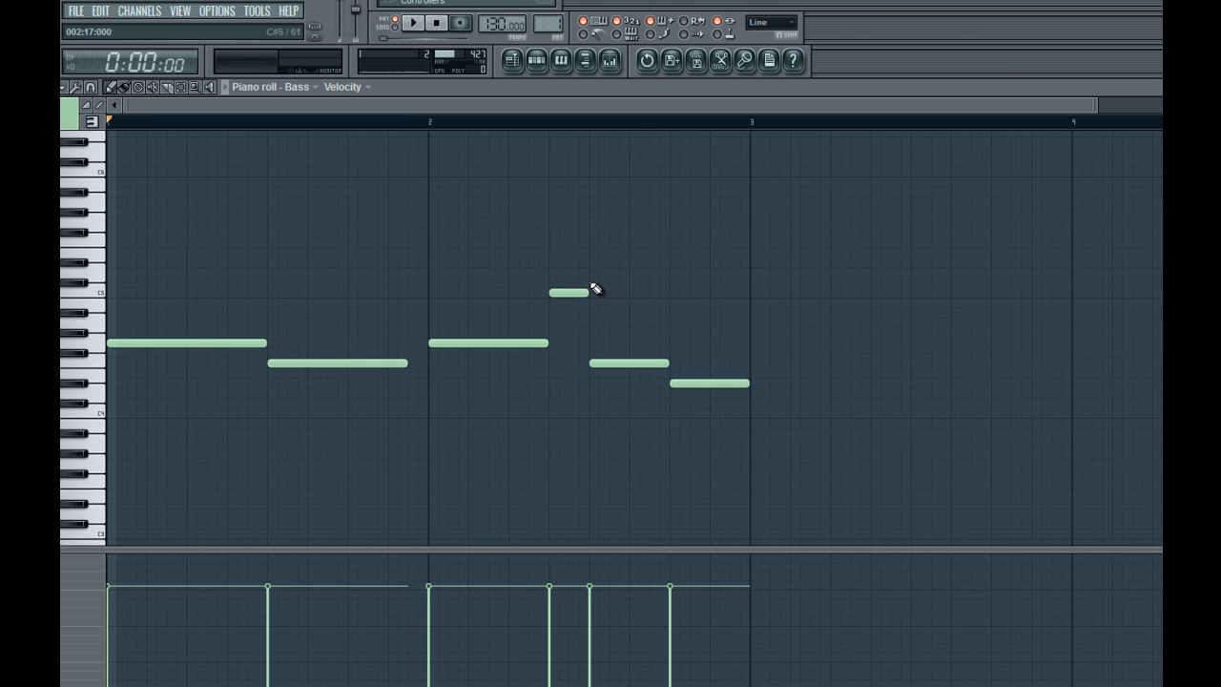
{"action": "left_click", "coordinate": [538, 64]}
{"action": "left_click", "coordinate": [384, 345]}
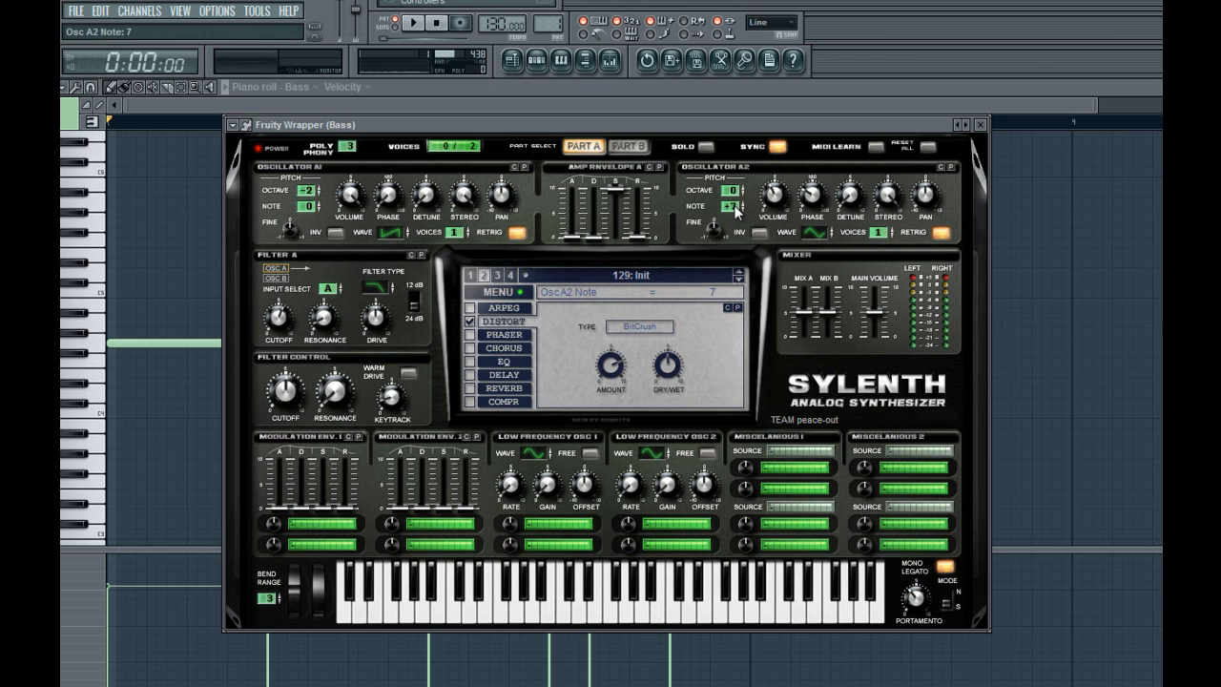
{"action": "right_click", "coordinate": [1121, 265]}
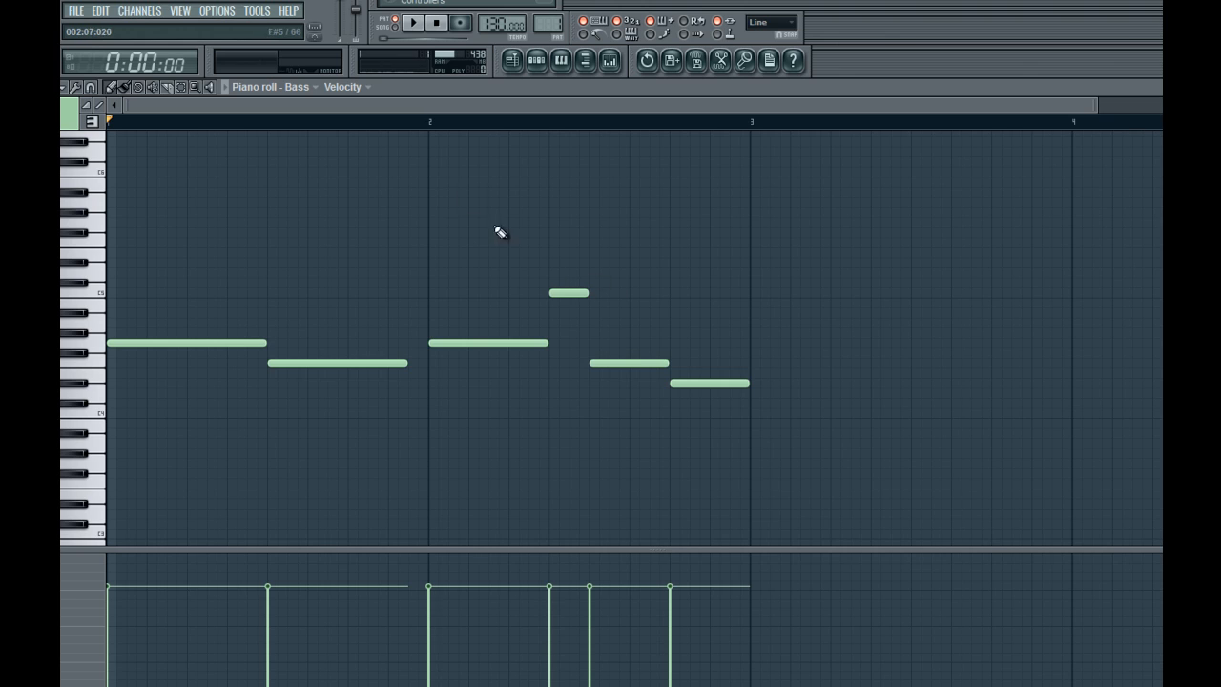
Select the time range of bar 2's C5 note and play it in a loop
{"action": "left_click", "coordinate": [432, 122]}
{"action": "left_click_drag", "start_coordinate": [544, 124], "coordinate": [581, 115]}
{"action": "right_click", "coordinate": [630, 186]}
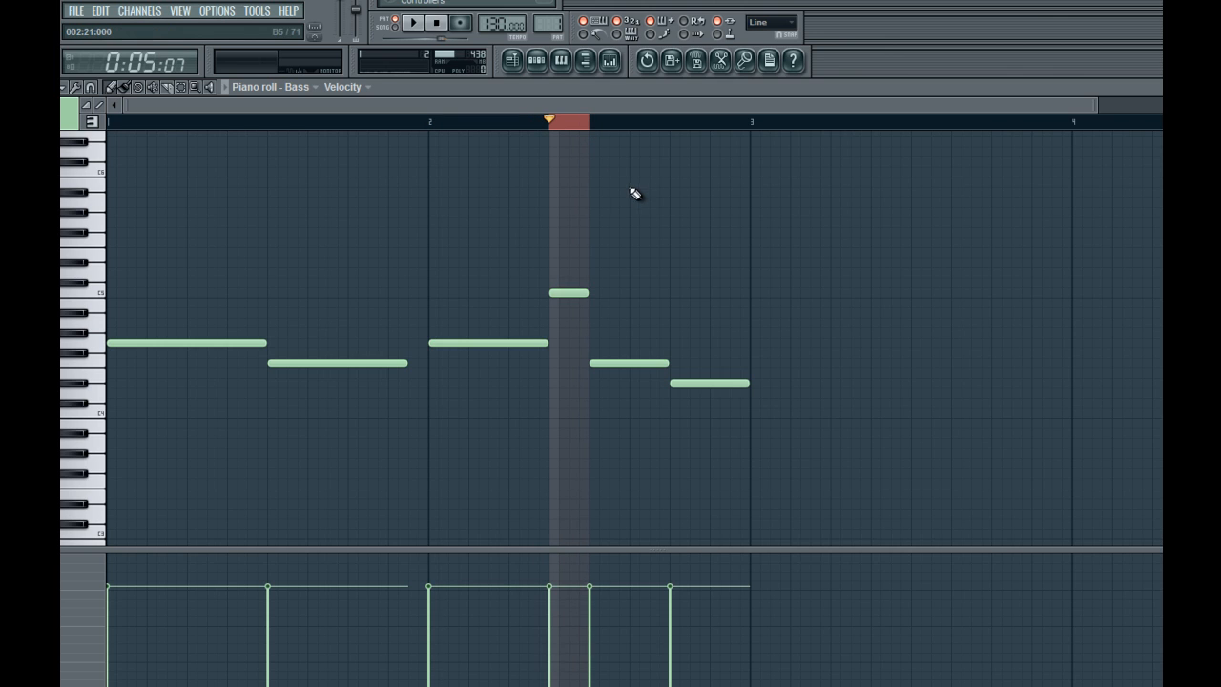
{"action": "key", "text": "space"}
{"action": "left_click", "coordinate": [536, 60]}
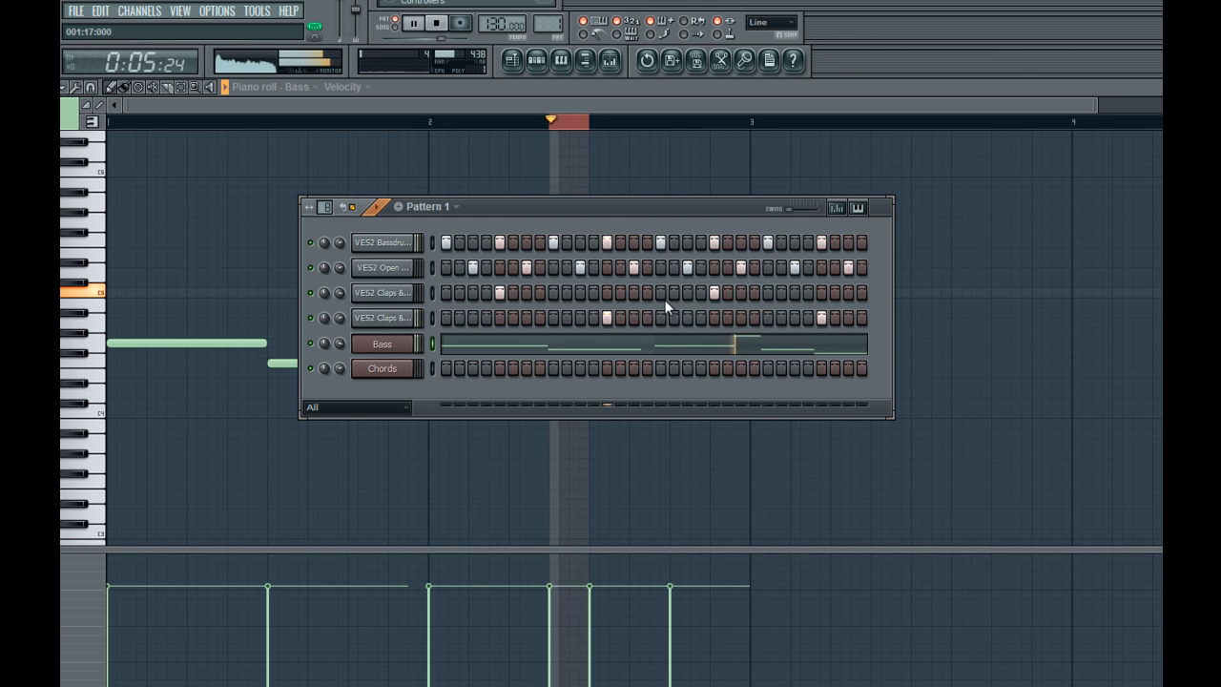
{"action": "key", "text": "space"}
Remove the C5 note from the Bass piano roll and clone the Bass channel
{"action": "key", "text": "F6"}
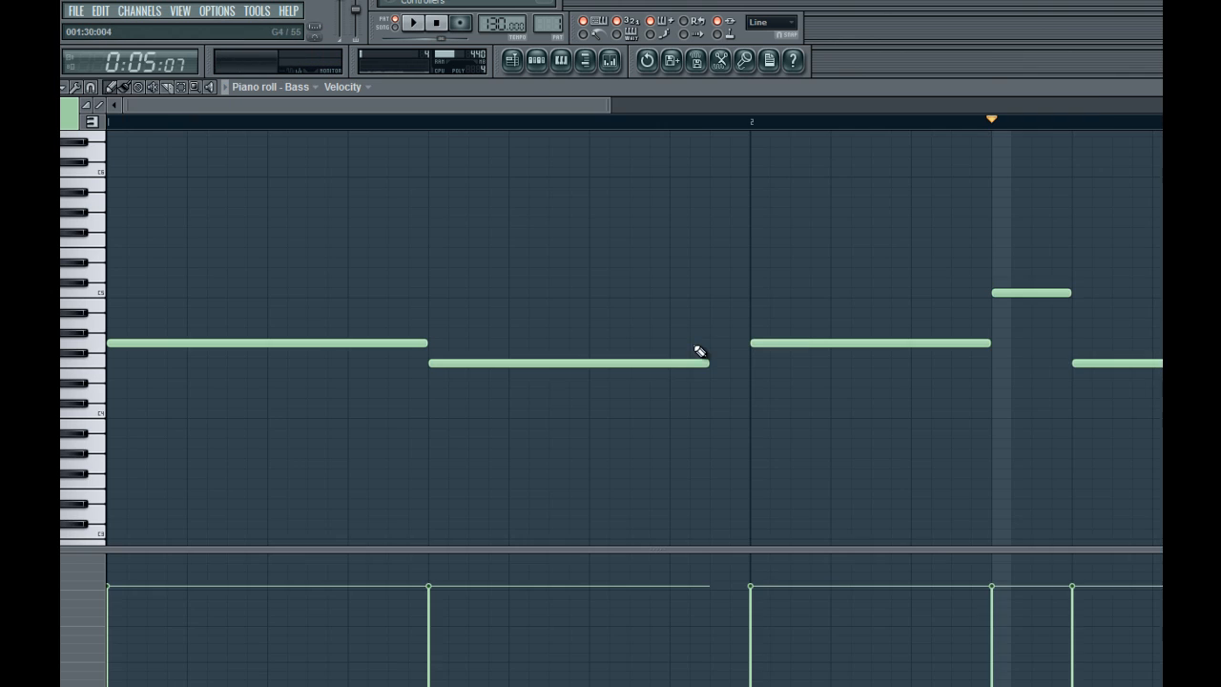
{"action": "left_click", "coordinate": [536, 62]}
{"action": "right_click", "coordinate": [405, 349]}
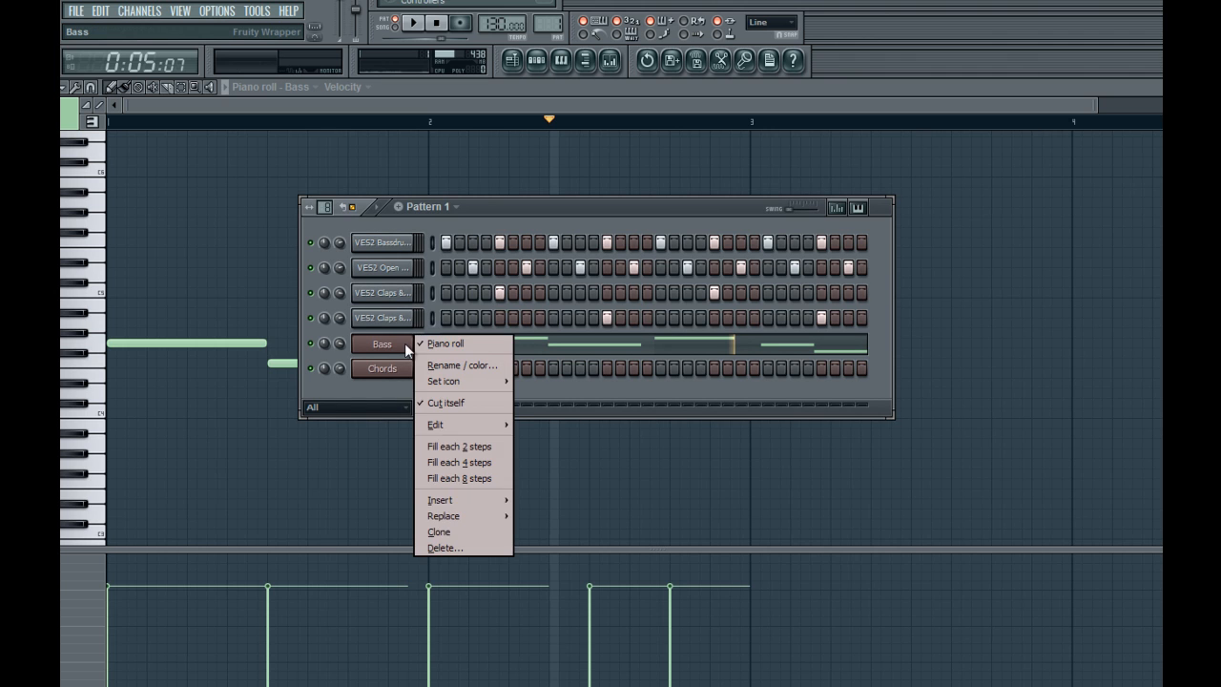
{"action": "left_click", "coordinate": [432, 535]}
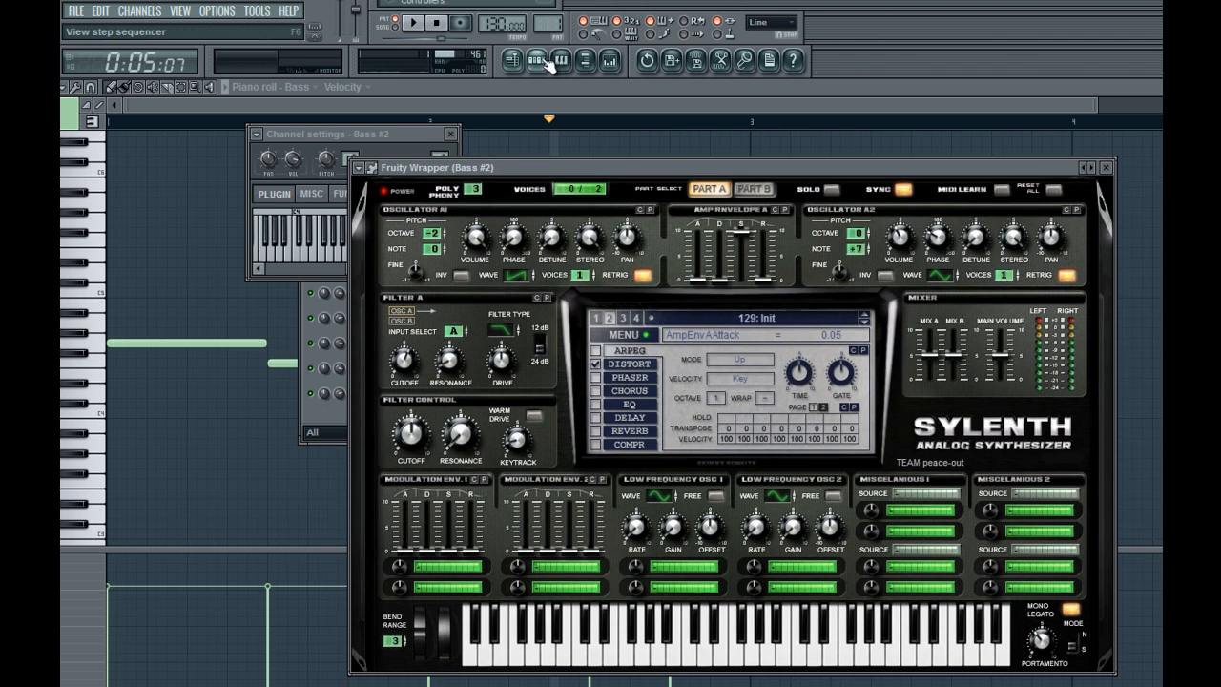
Link the cloned Bass #2 channel to mixer Insert 6 and select the original Bass track
{"action": "left_click", "coordinate": [614, 60]}
{"action": "right_click", "coordinate": [406, 267]}
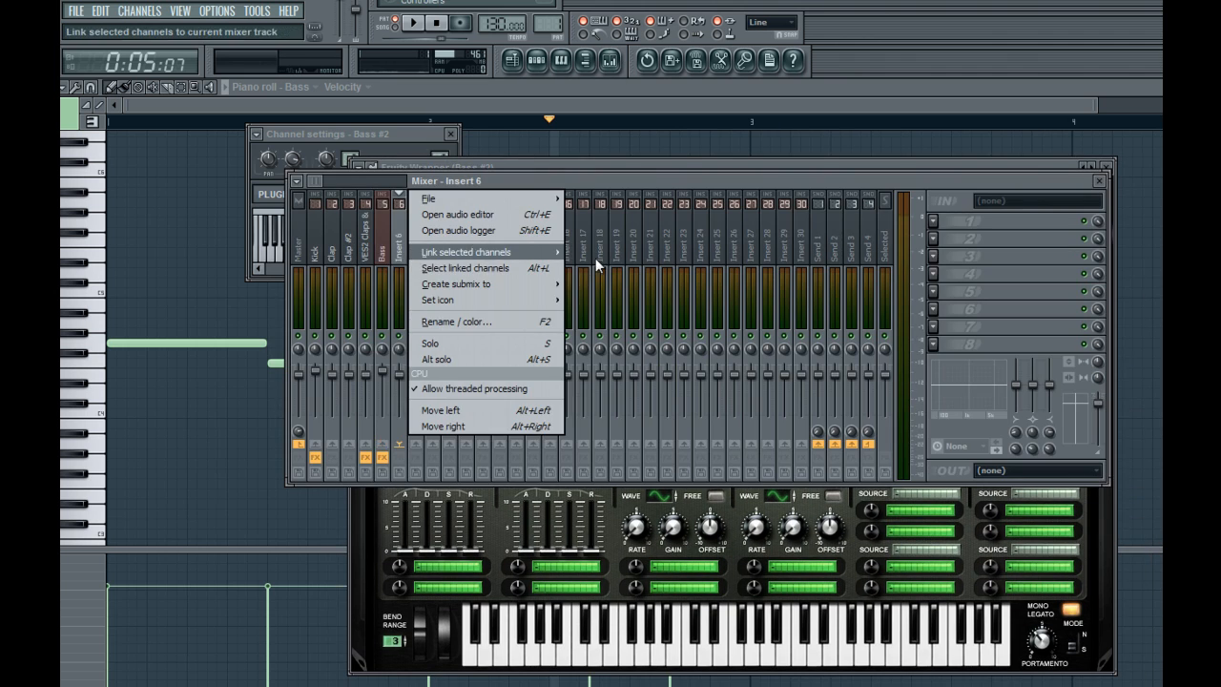
{"action": "left_click", "coordinate": [442, 246]}
{"action": "left_click", "coordinate": [384, 243]}
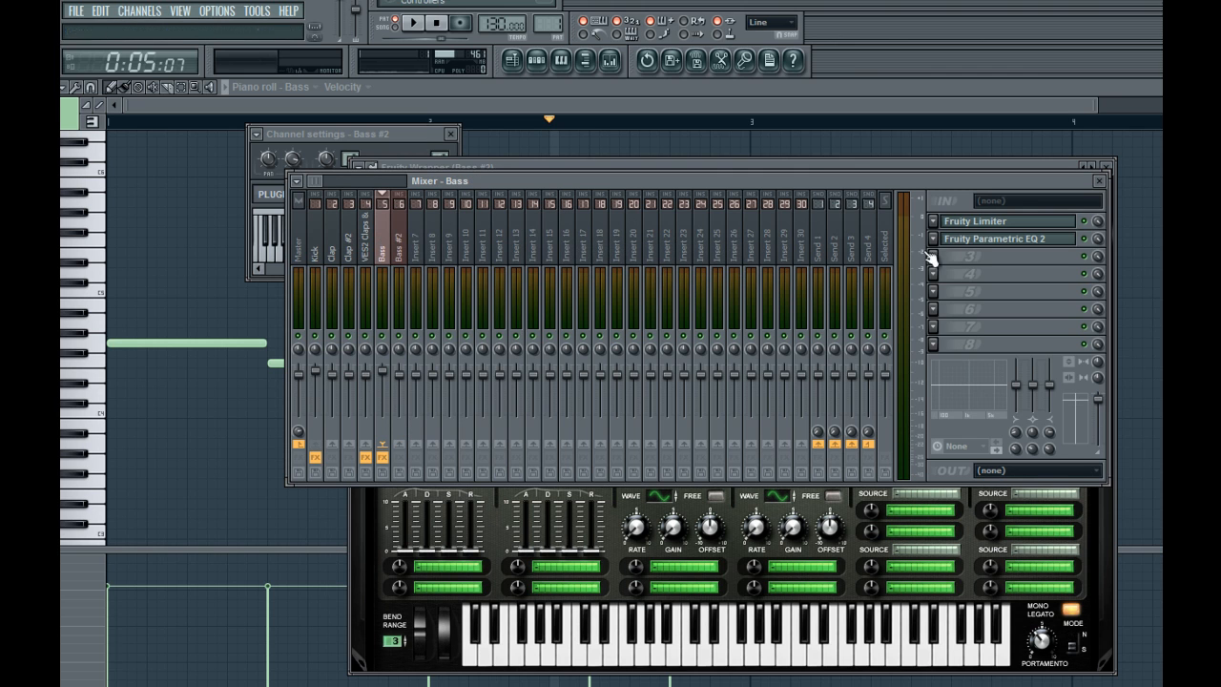
Copy the Bass track's Fruity Limiter with its settings onto the Bass #2 mixer track and inspect the copy
{"action": "left_click", "coordinate": [982, 220]}
{"action": "left_click_drag", "start_coordinate": [319, 197], "coordinate": [806, 224]}
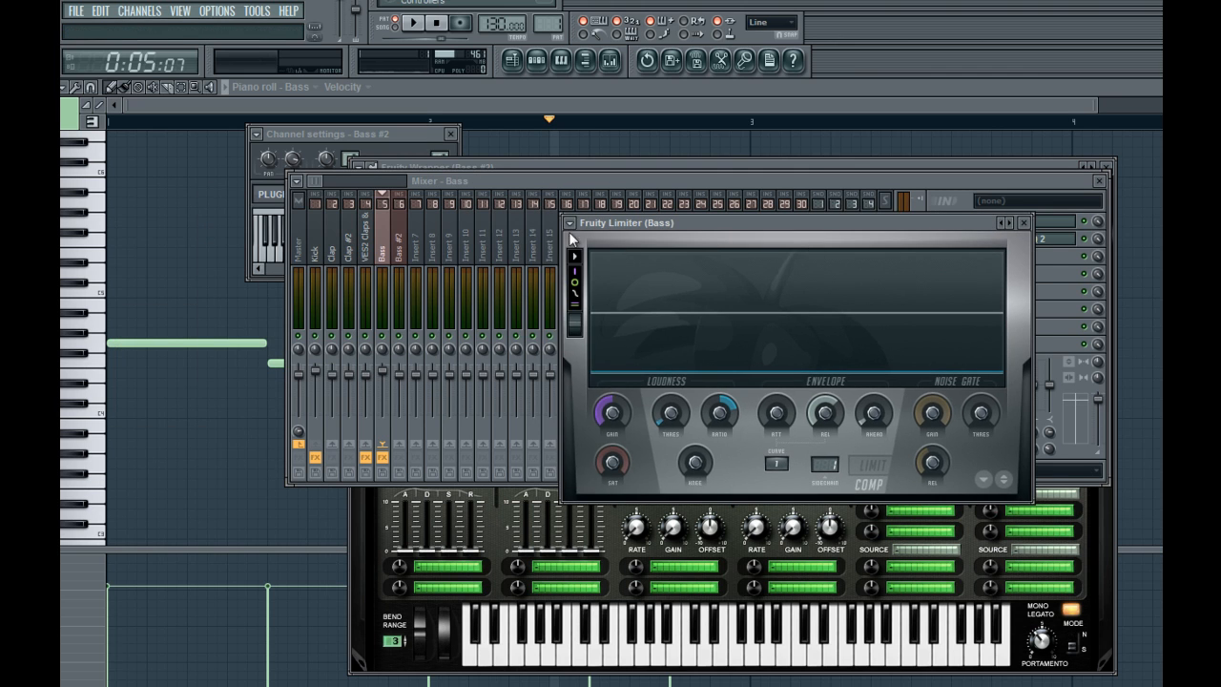
{"action": "left_click", "coordinate": [570, 222]}
{"action": "left_click_drag", "start_coordinate": [594, 300], "coordinate": [401, 244]}
{"action": "left_click", "coordinate": [321, 250]}
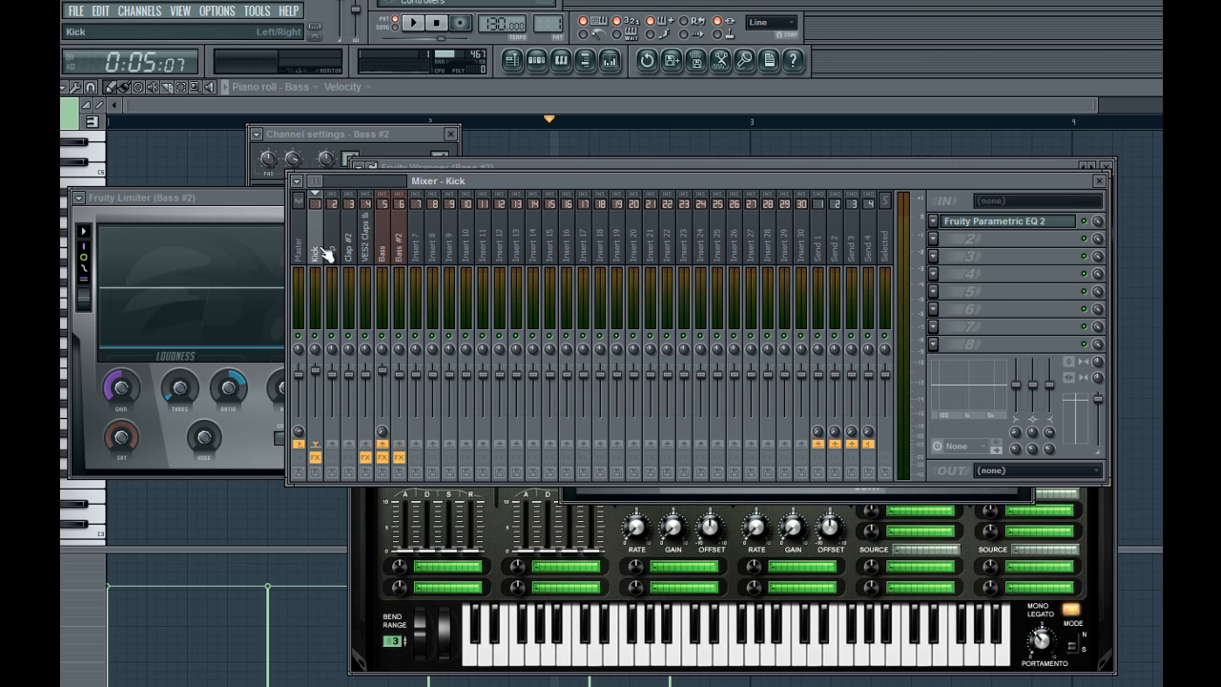
{"action": "left_click", "coordinate": [407, 253]}
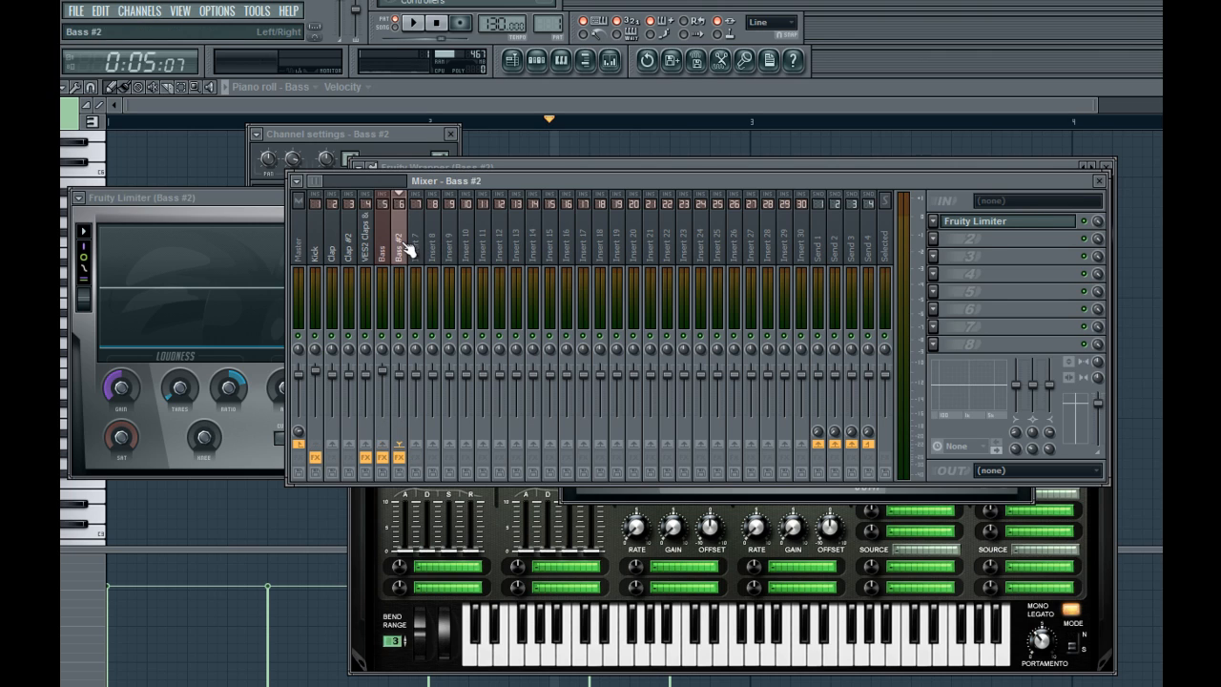
{"action": "left_click", "coordinate": [1009, 223]}
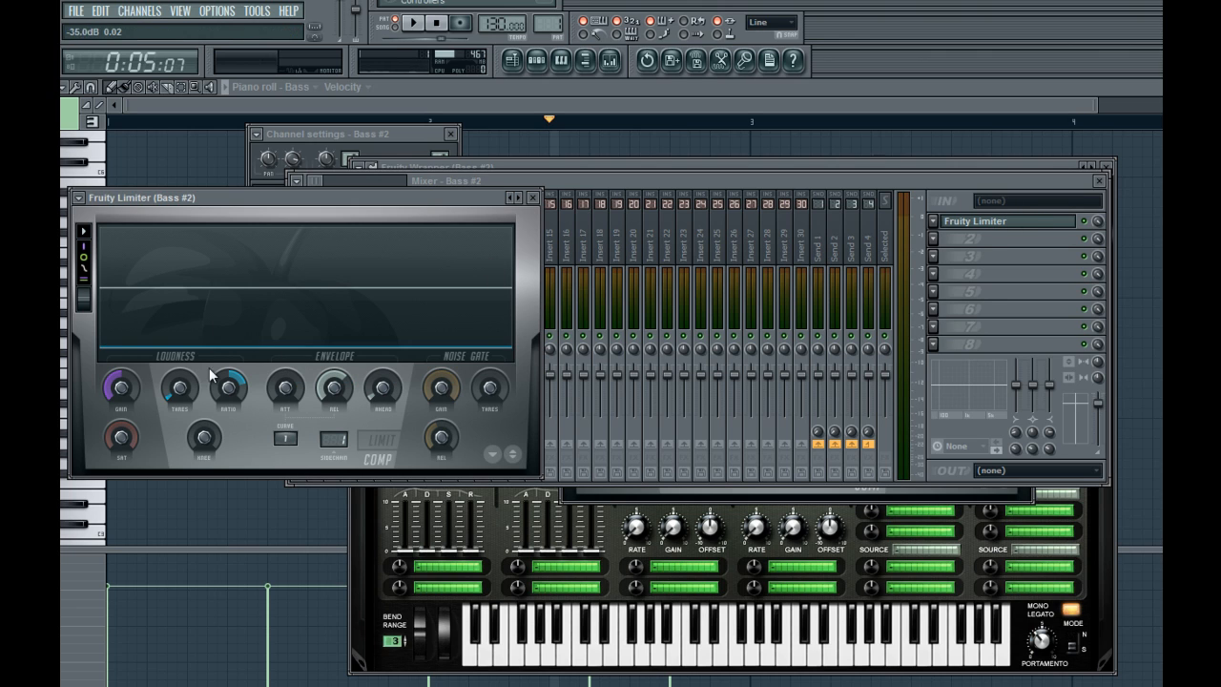
{"action": "left_click", "coordinate": [420, 181]}
Copy the Bass track's Fruity Parametric EQ 2 with its curve onto the Bass #2 mixer track
{"action": "left_click", "coordinate": [392, 253]}
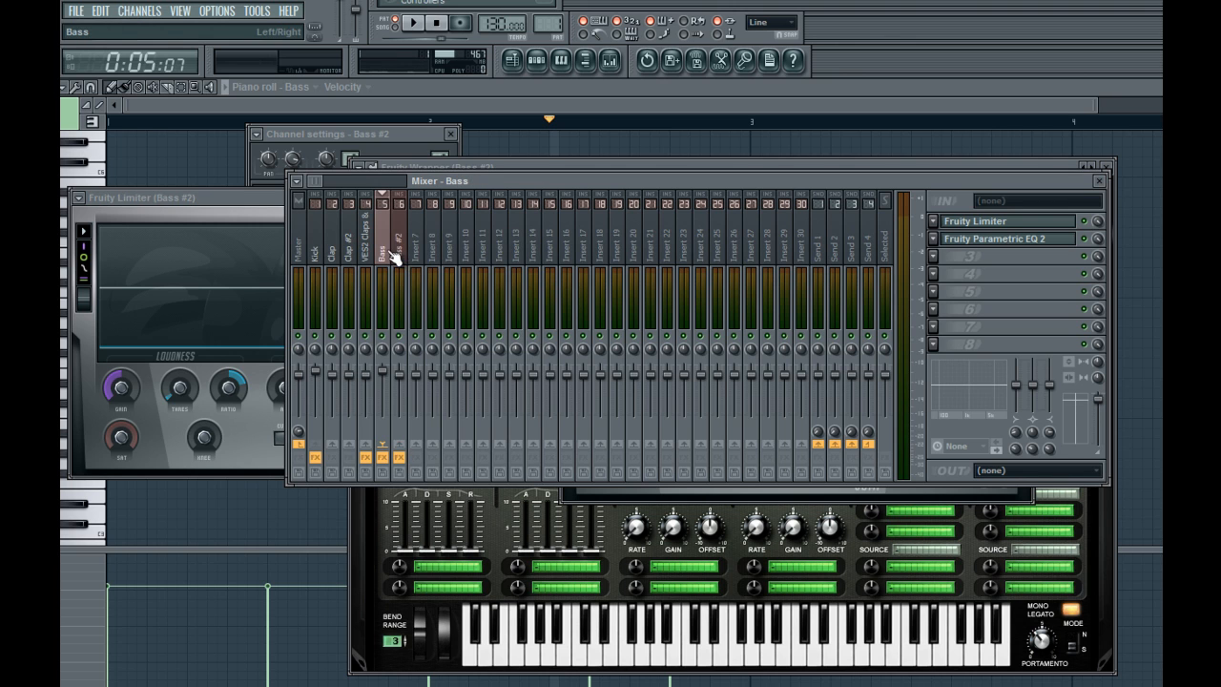
{"action": "left_click", "coordinate": [957, 240]}
{"action": "left_click_drag", "start_coordinate": [191, 260], "coordinate": [675, 222]}
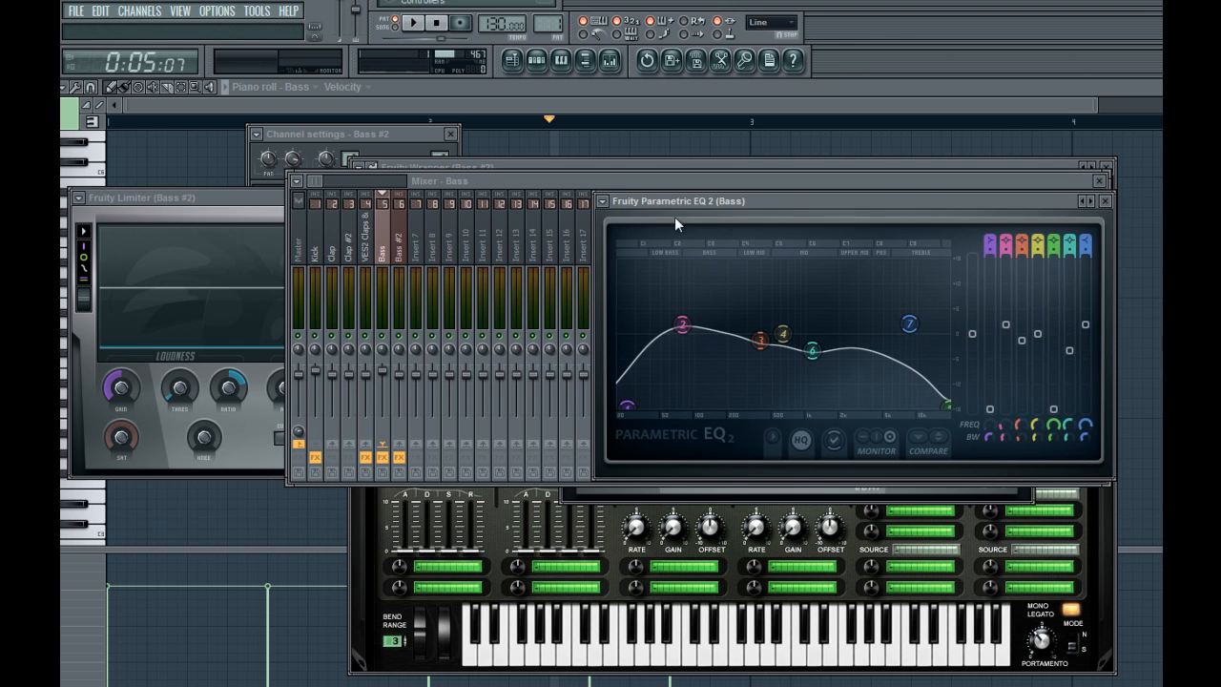
{"action": "left_click", "coordinate": [601, 202]}
{"action": "left_click_drag", "start_coordinate": [645, 278], "coordinate": [404, 249]}
Solo the Bass #2 channel and place a C5 note in the bar 2 gap of its piano roll
{"action": "left_click", "coordinate": [535, 61]}
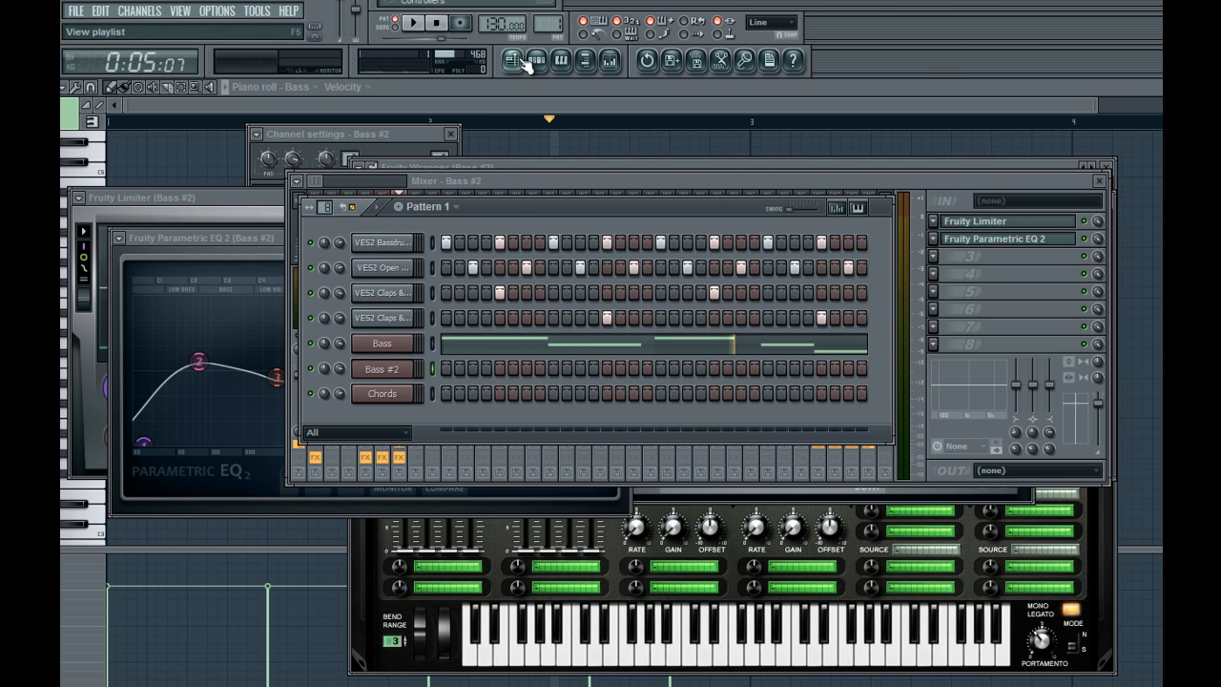
{"action": "left_click", "coordinate": [383, 369]}
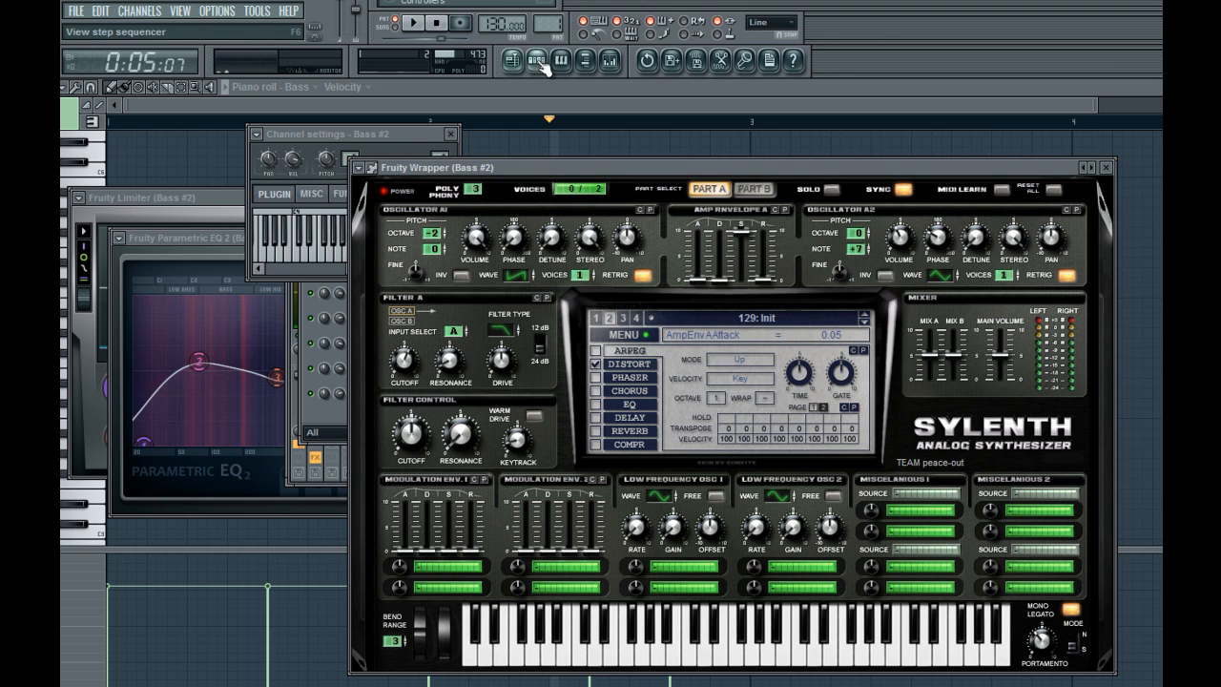
{"action": "left_click", "coordinate": [333, 348]}
{"action": "right_click", "coordinate": [313, 367]}
{"action": "left_click", "coordinate": [405, 376]}
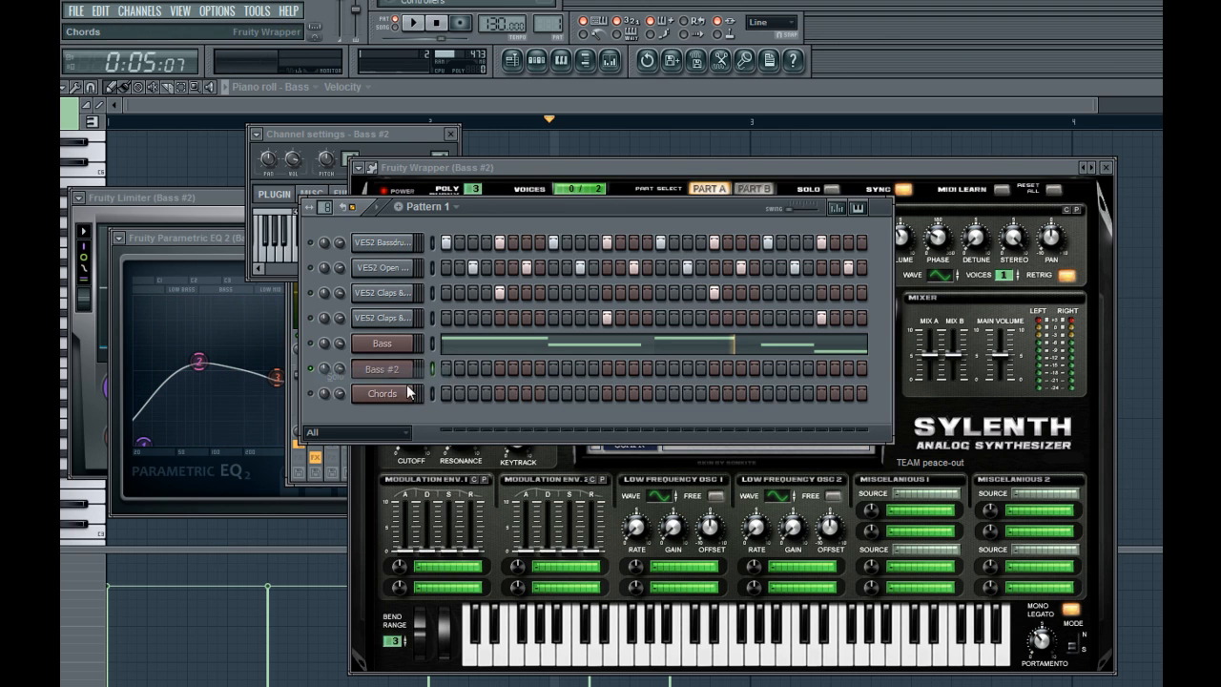
{"action": "right_click", "coordinate": [413, 362]}
{"action": "left_click", "coordinate": [427, 367]}
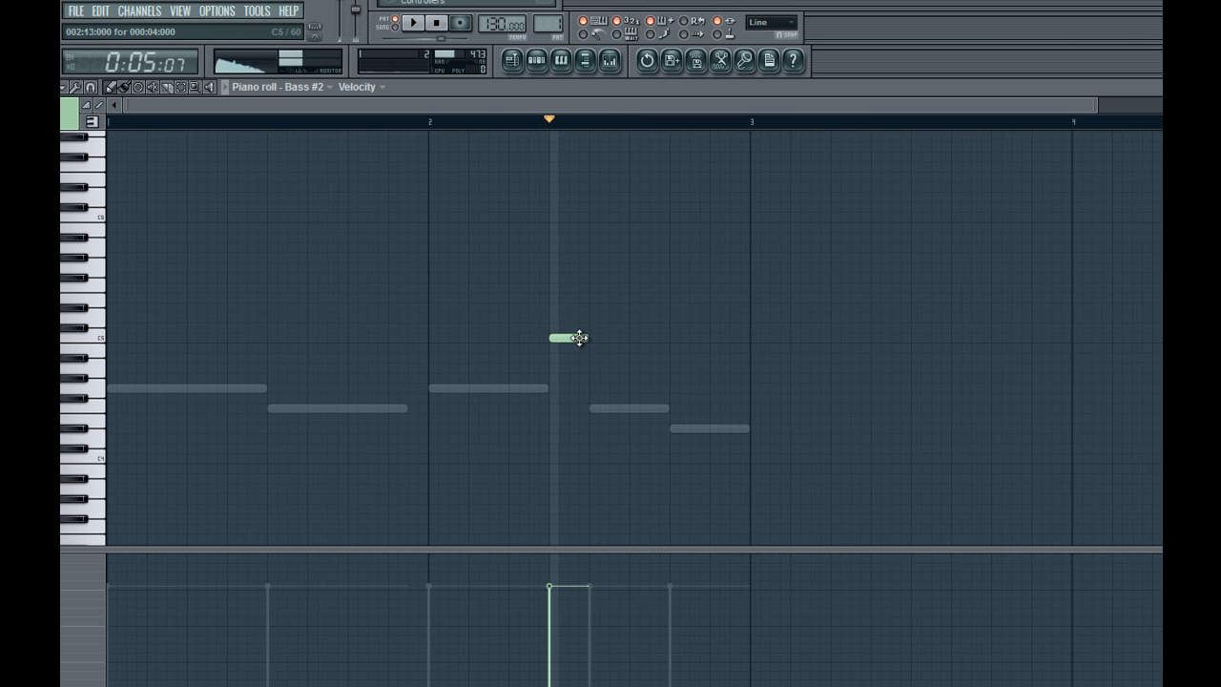
Open Bass #2's Sylenth and audition its sound
{"action": "left_click", "coordinate": [536, 60]}
{"action": "left_click", "coordinate": [385, 377]}
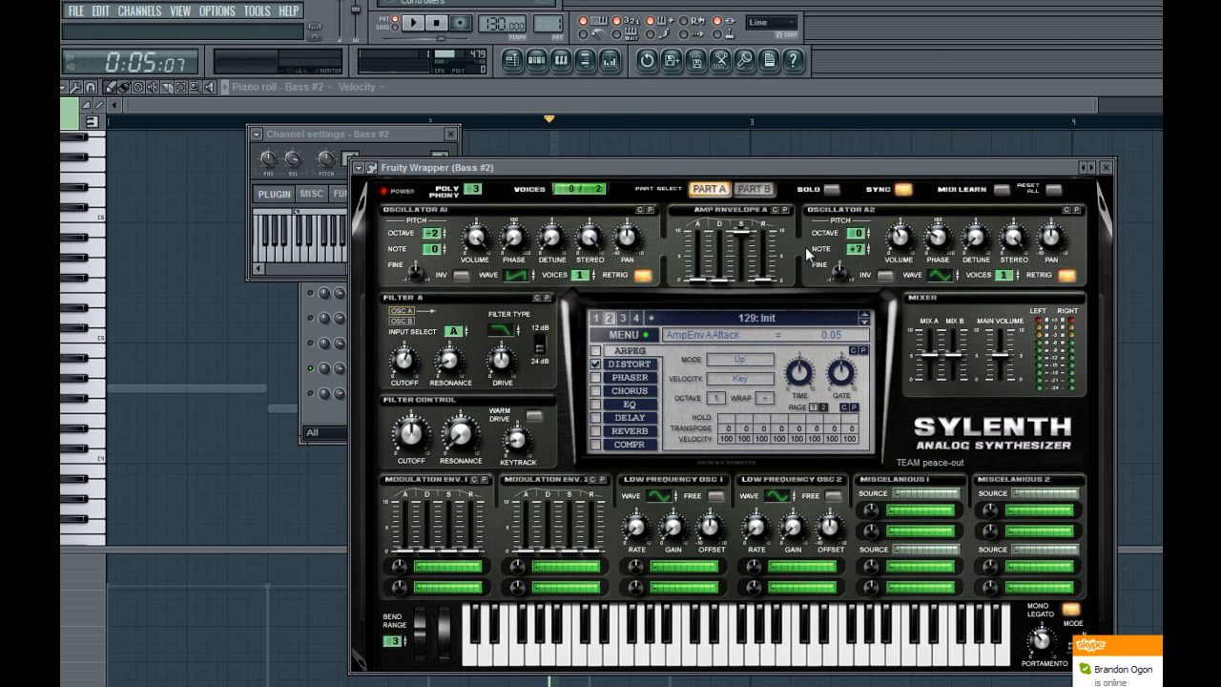
{"action": "key", "text": "space"}
{"action": "key", "text": "space"}
Try other note, wave and octave settings on oscillator A2 while auditioning Bass #2
{"action": "mouse_move", "coordinate": [859, 247]}
{"action": "left_mouse_down"}
{"action": "mouse_move", "coordinate": [854, 260]}
{"action": "mouse_move", "coordinate": [853, 235]}
{"action": "mouse_move", "coordinate": [863, 250]}
{"action": "left_mouse_up"}
{"action": "key", "text": "space"}
{"action": "key", "text": "space"}
{"action": "key", "text": "space"}
{"action": "key", "text": "space"}
{"action": "key", "text": "space"}
{"action": "key", "text": "space"}
{"action": "left_click_drag", "start_coordinate": [949, 268], "coordinate": [952, 286]}
{"action": "key", "text": "space"}
{"action": "key", "text": "space"}
{"action": "left_click_drag", "start_coordinate": [862, 236], "coordinate": [866, 227]}
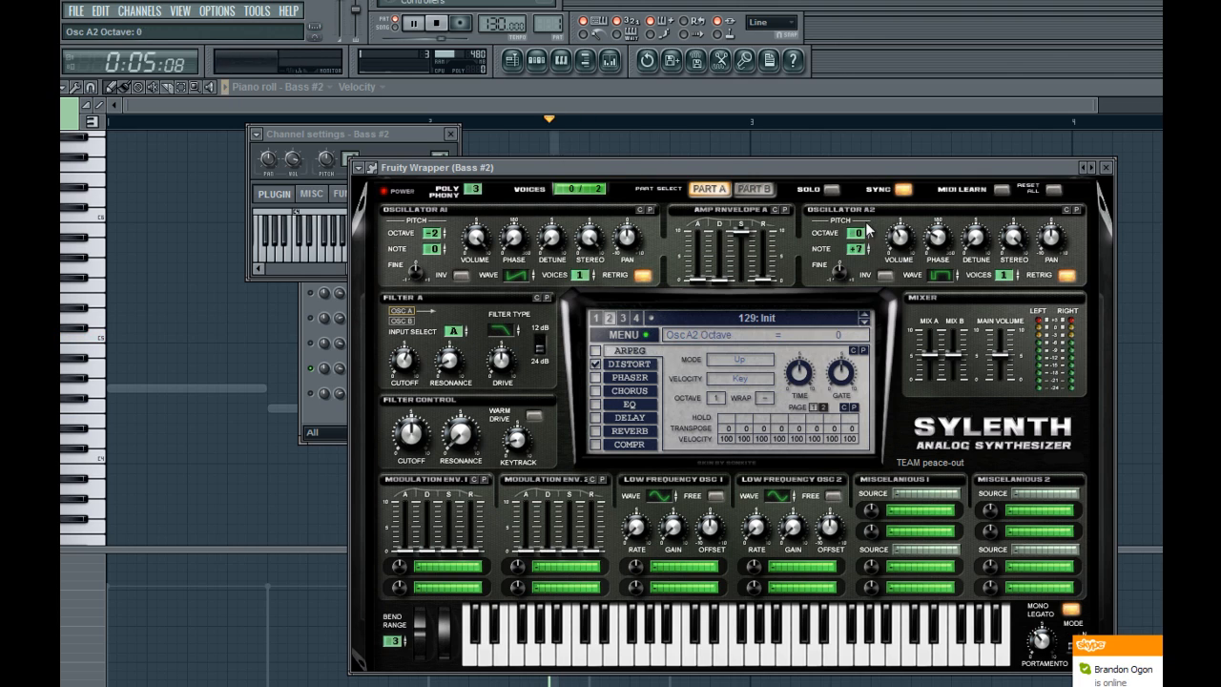
Open Sylenth's distortion settings and set the BitCrush amount to 7.64 while auditioning
{"action": "left_click", "coordinate": [630, 364]}
{"action": "key", "text": "space"}
{"action": "left_click_drag", "start_coordinate": [738, 412], "coordinate": [747, 398]}
{"action": "key", "text": "space"}
{"action": "key", "text": "space"}
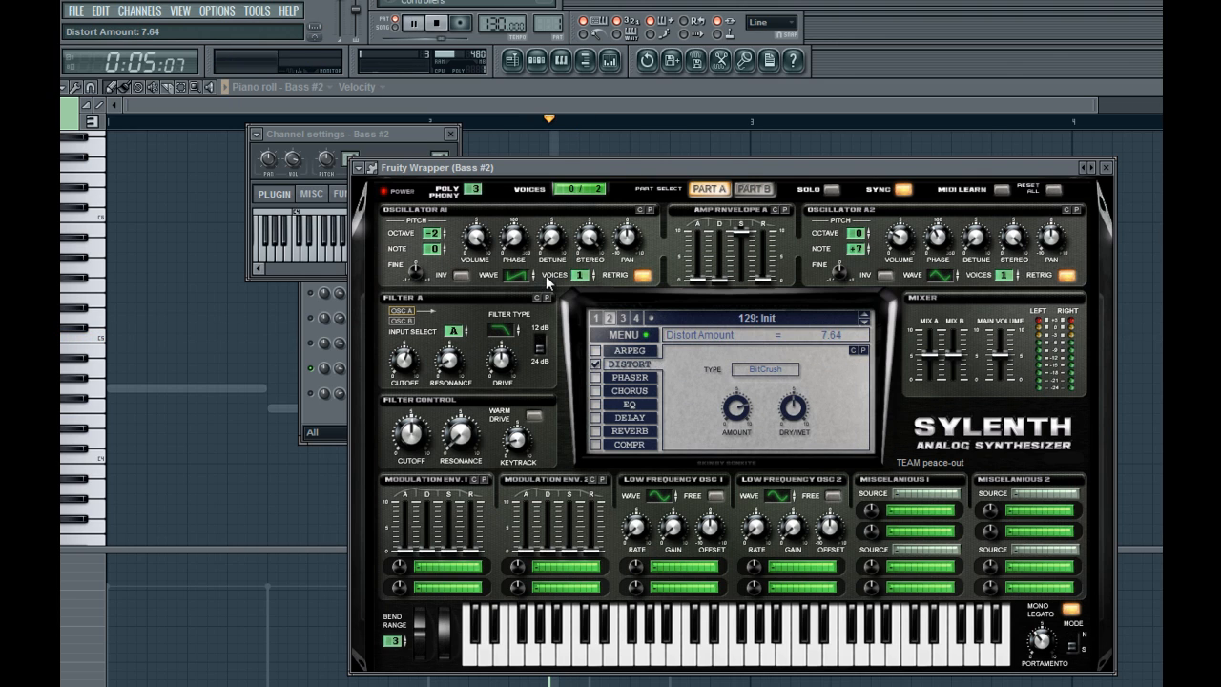
Set oscillator A1's wave to Pulse and audition the changed sound
{"action": "left_click_drag", "start_coordinate": [521, 274], "coordinate": [527, 281]}
{"action": "key", "text": "space"}
{"action": "key", "text": "space"}
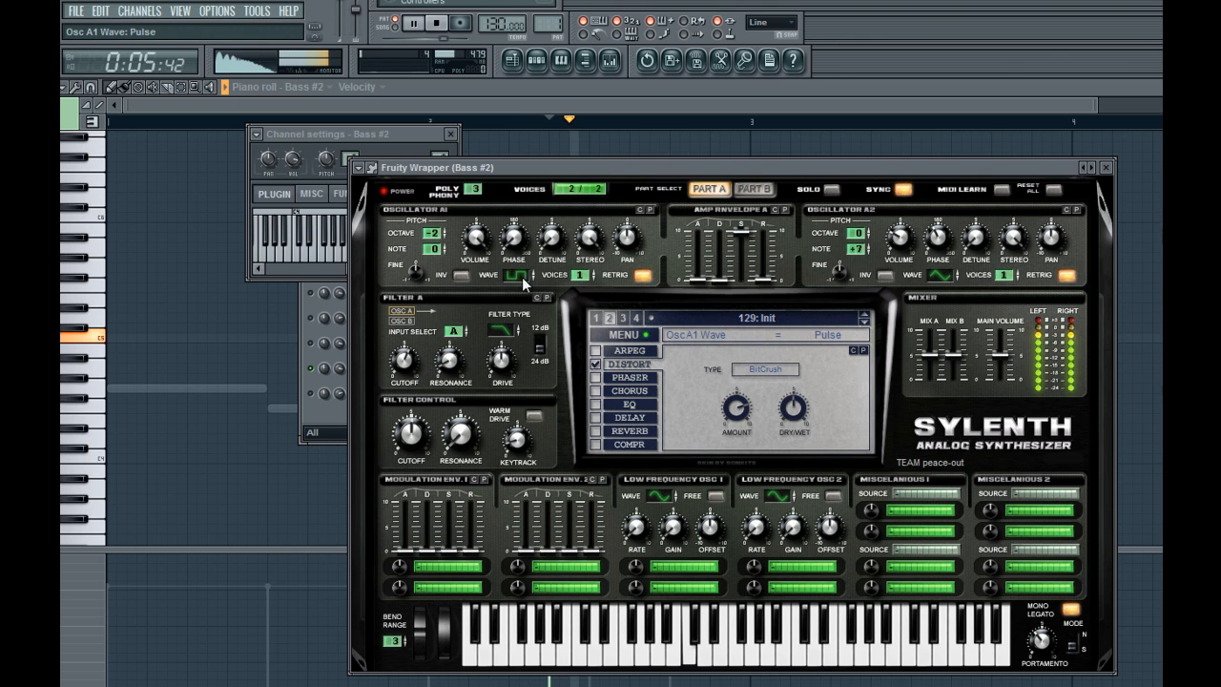
{"action": "key", "text": "space"}
{"action": "left_click_drag", "start_coordinate": [516, 238], "coordinate": [524, 215]}
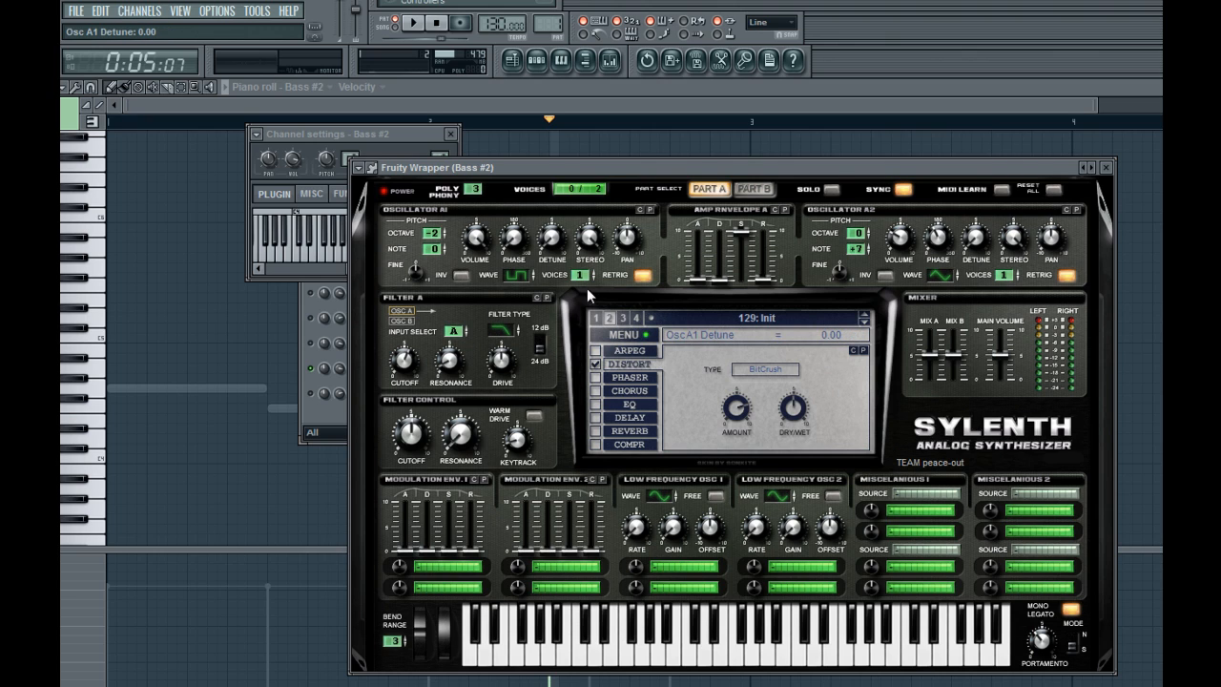
Change the distortion type to Decimate and set its amount to 3.62 while auditioning
{"action": "left_click", "coordinate": [754, 378]}
{"action": "left_click", "coordinate": [766, 443]}
{"action": "key", "text": "space"}
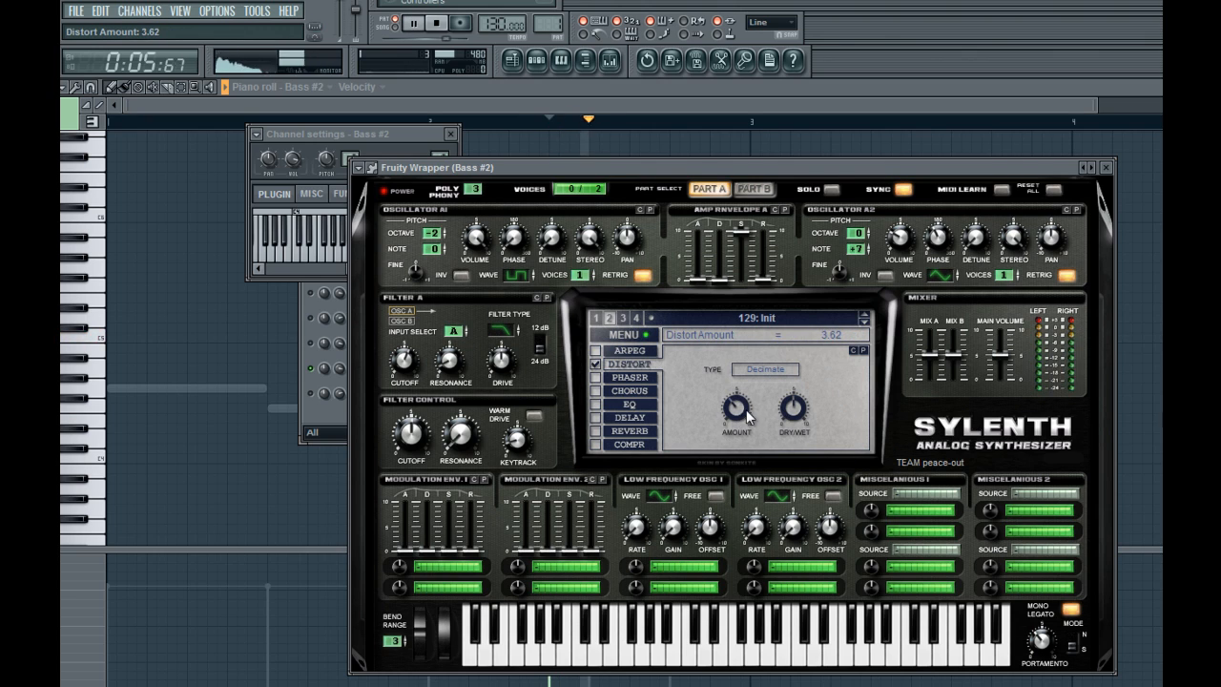
{"action": "key", "text": "space"}
{"action": "key", "text": "space"}
Set the Decimate distortion amount to 5.52 and raise its dry/wet mix
{"action": "left_click_drag", "start_coordinate": [793, 414], "coordinate": [754, 407]}
{"action": "key", "text": "space"}
{"action": "key", "text": "space"}
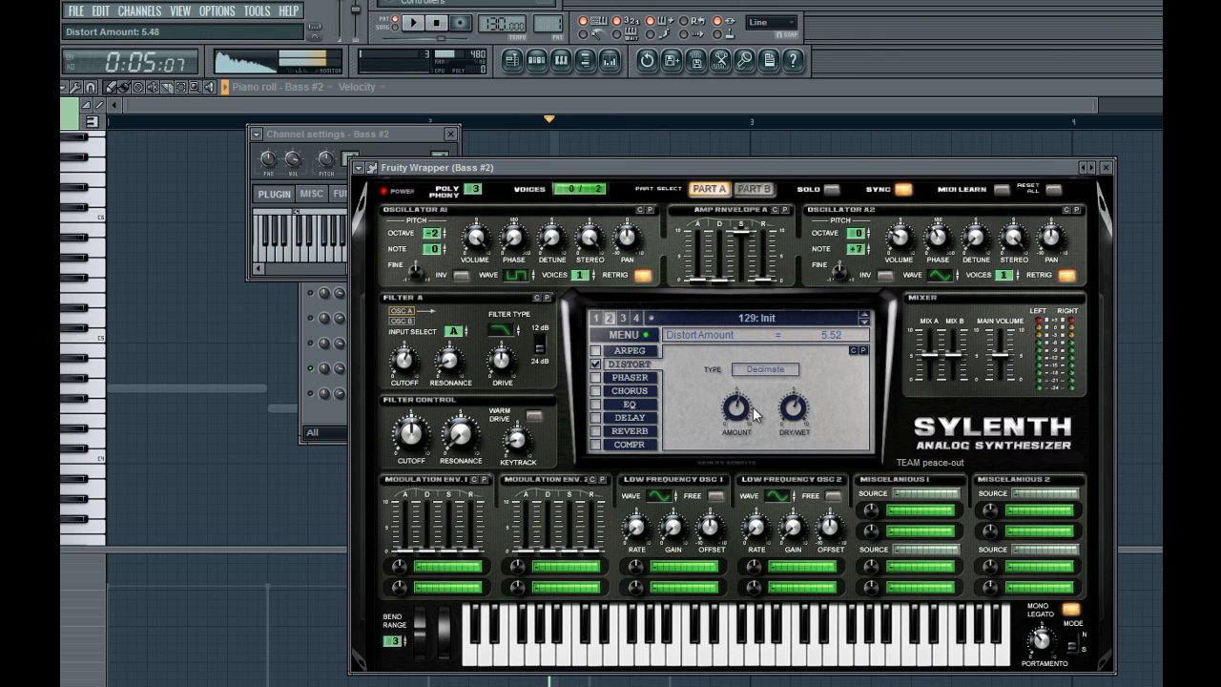
{"action": "left_click", "coordinate": [794, 408]}
{"action": "scroll", "coordinate": [794, 409], "scroll_direction": "up", "scroll_amount": 4}
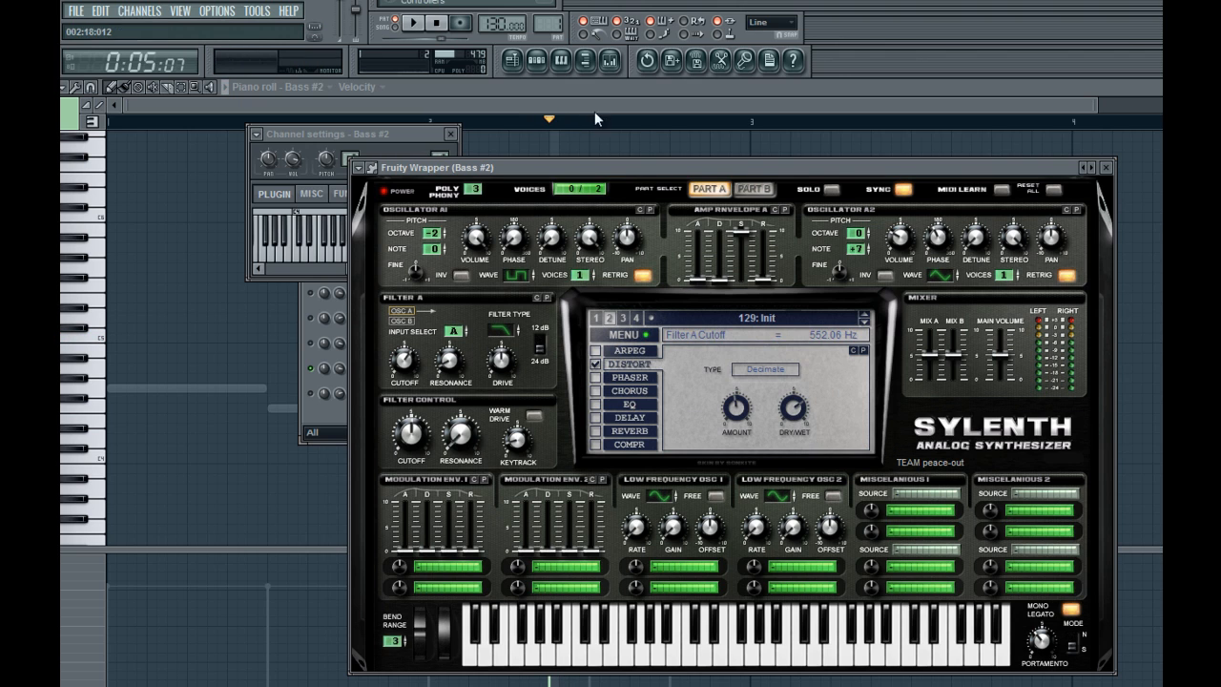
Select the time range of Bass #2's C5 note and play it with the mixer open
{"action": "left_click", "coordinate": [538, 62]}
{"action": "left_click", "coordinate": [452, 130]}
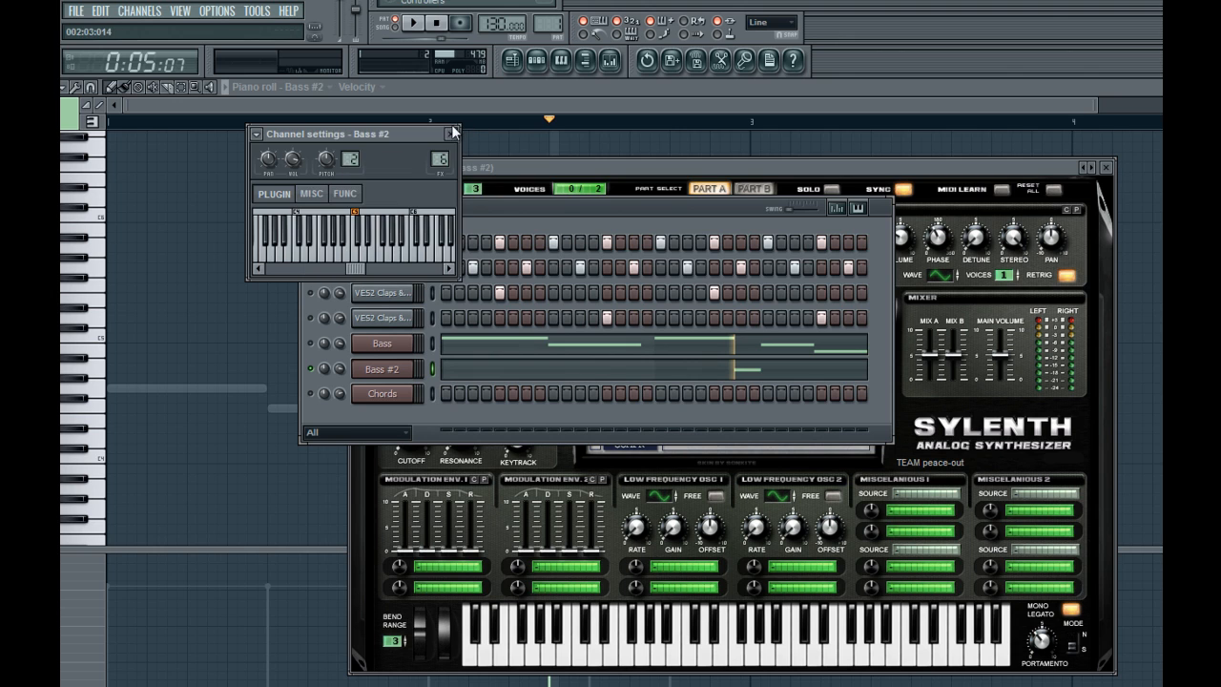
{"action": "left_click", "coordinate": [611, 61]}
{"action": "left_click", "coordinate": [570, 73]}
{"action": "left_click_drag", "start_coordinate": [550, 123], "coordinate": [589, 122]}
{"action": "left_click", "coordinate": [618, 73]}
{"action": "key", "text": "space"}
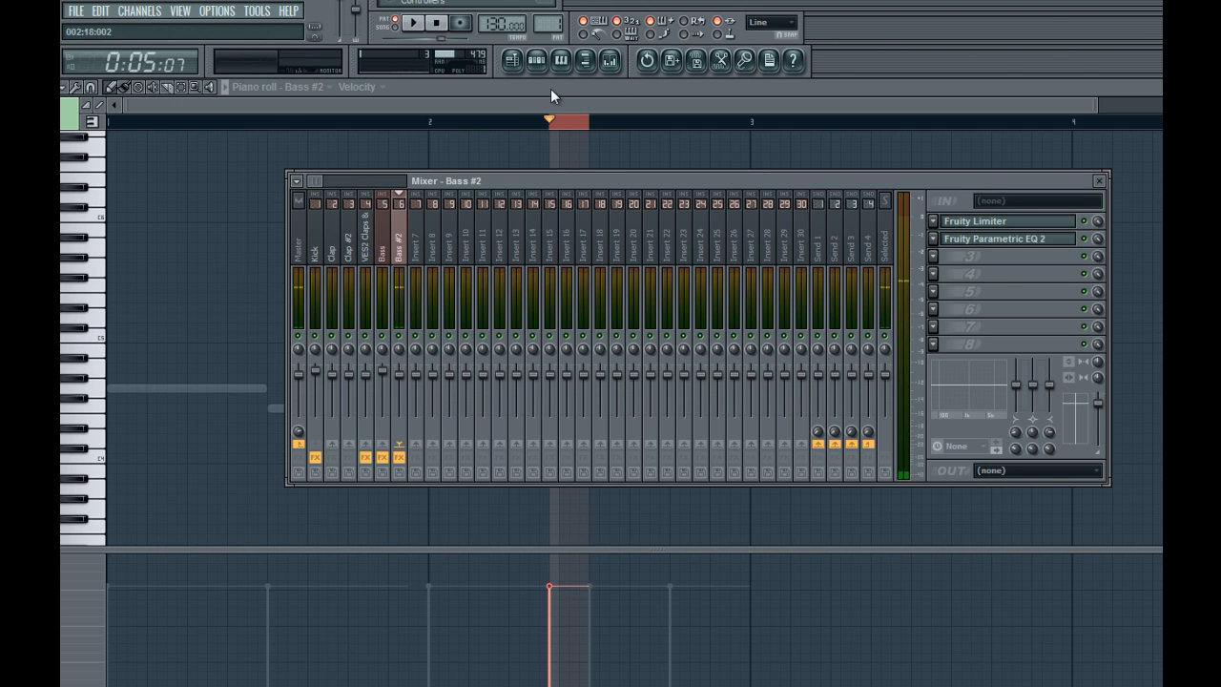
Turn off solo on Bass #2 and play the selected range with all channels
{"action": "left_click", "coordinate": [537, 73]}
{"action": "right_click", "coordinate": [311, 369]}
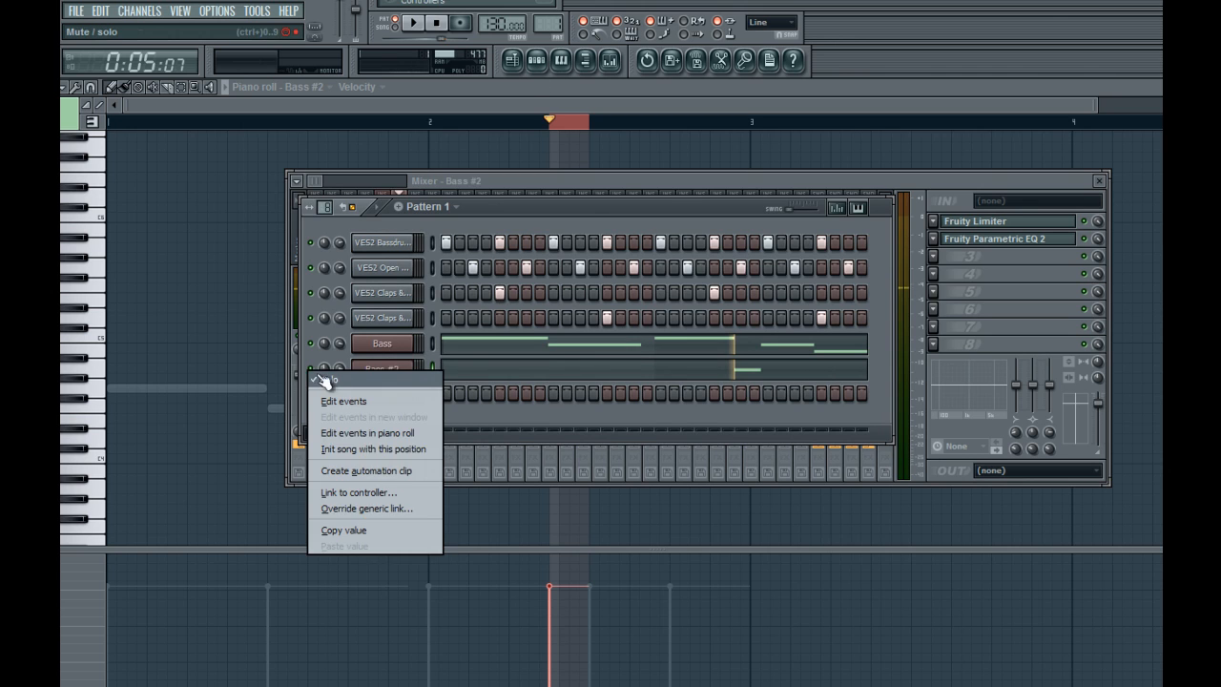
{"action": "left_click", "coordinate": [327, 380]}
{"action": "key", "text": "space"}
{"action": "key", "text": "space"}
{"action": "left_click", "coordinate": [541, 62]}
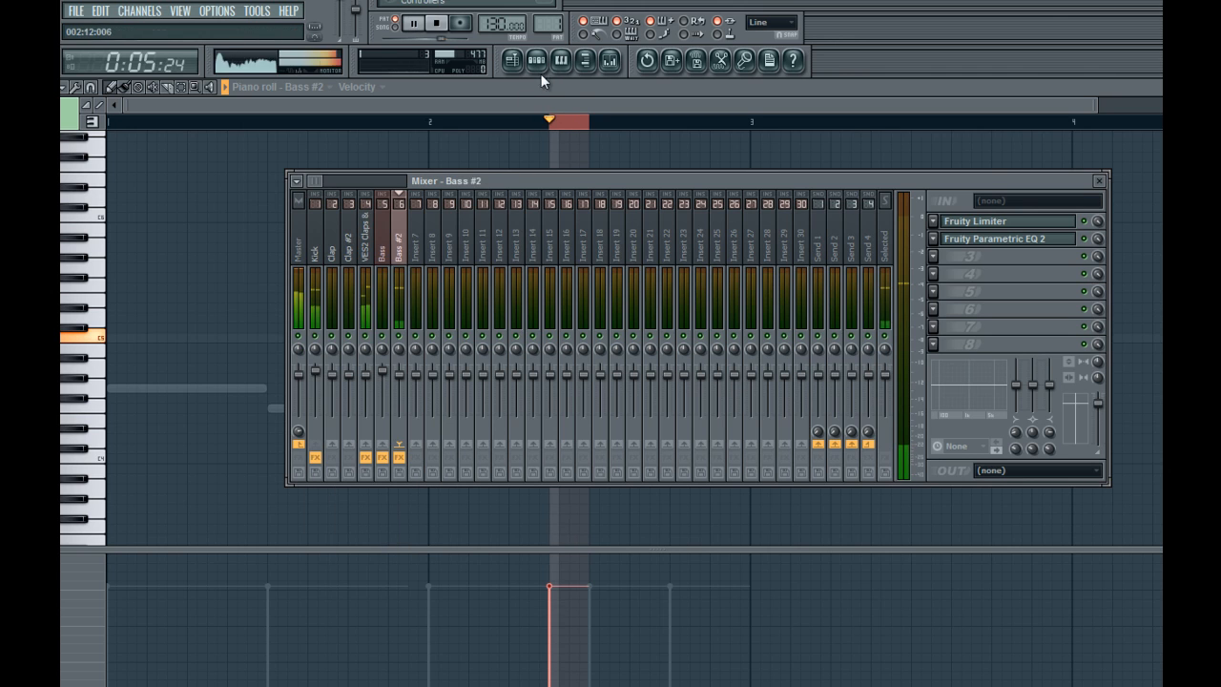
{"action": "left_click", "coordinate": [536, 61]}
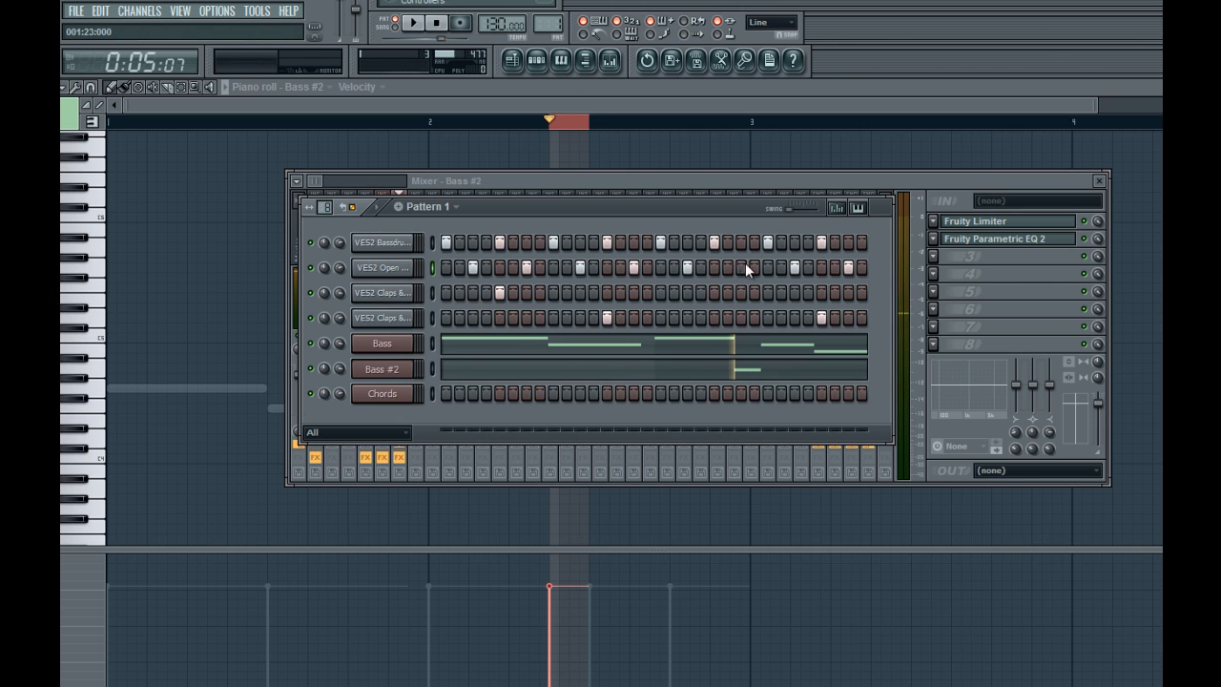
Set Bass #2's Filter A cutoff to 1179.79 Hz and its drive to 9.38 while auditioning
{"action": "left_click", "coordinate": [386, 370]}
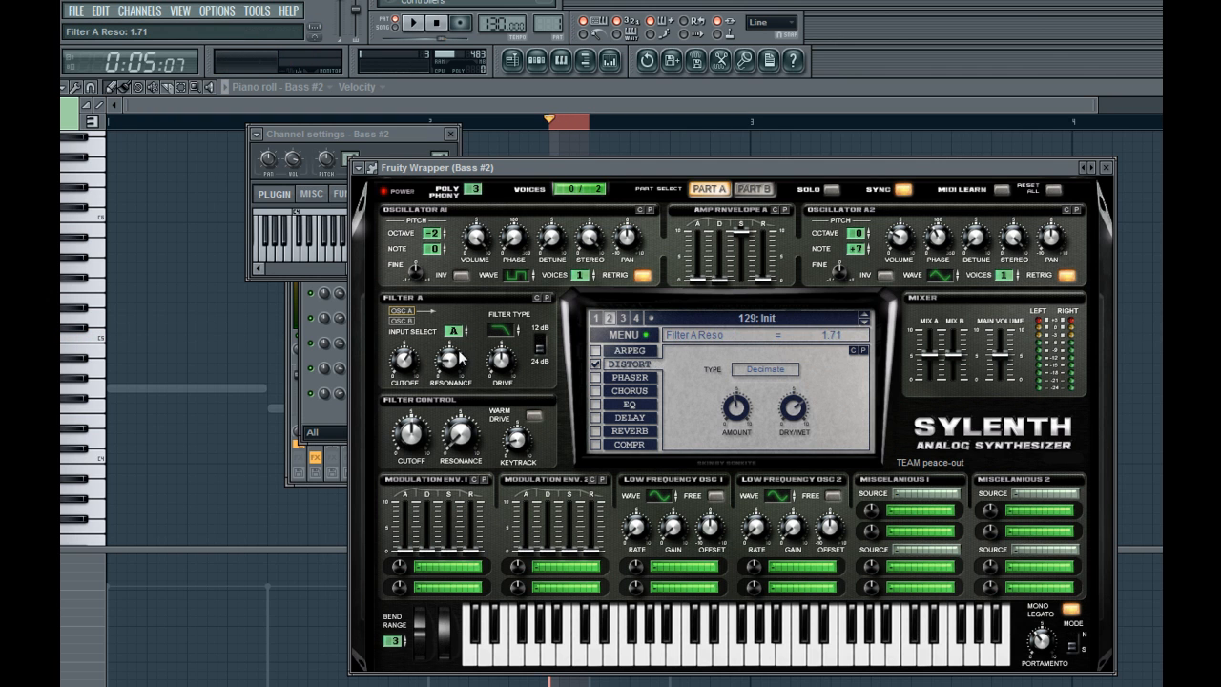
{"action": "key", "text": "space"}
{"action": "key", "text": "space"}
{"action": "left_click_drag", "start_coordinate": [453, 363], "coordinate": [453, 357]}
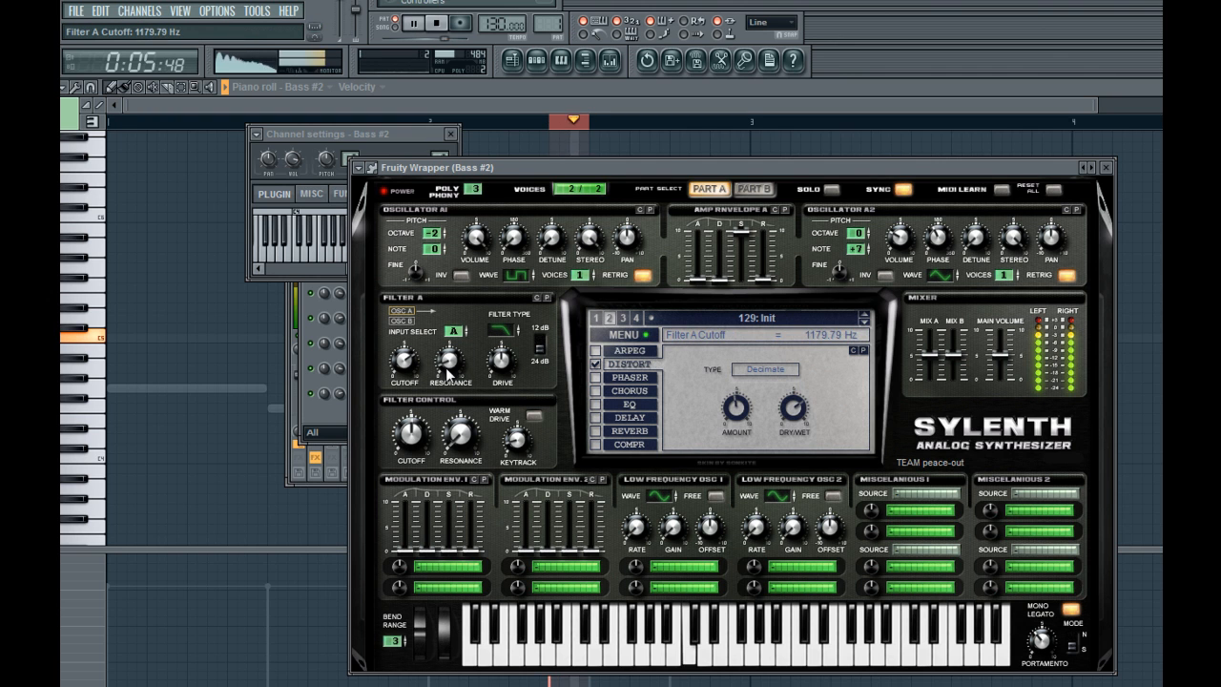
{"action": "left_click_drag", "start_coordinate": [518, 307], "coordinate": [542, 355]}
{"action": "key", "text": "space"}
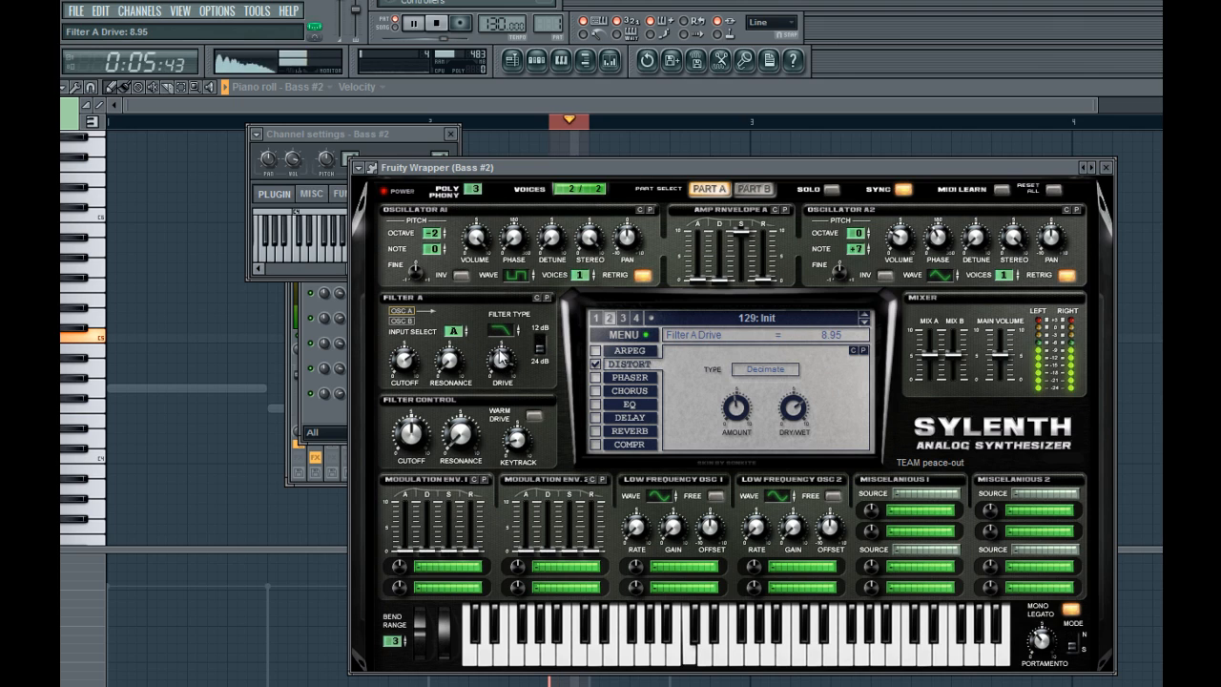
{"action": "key", "text": "space"}
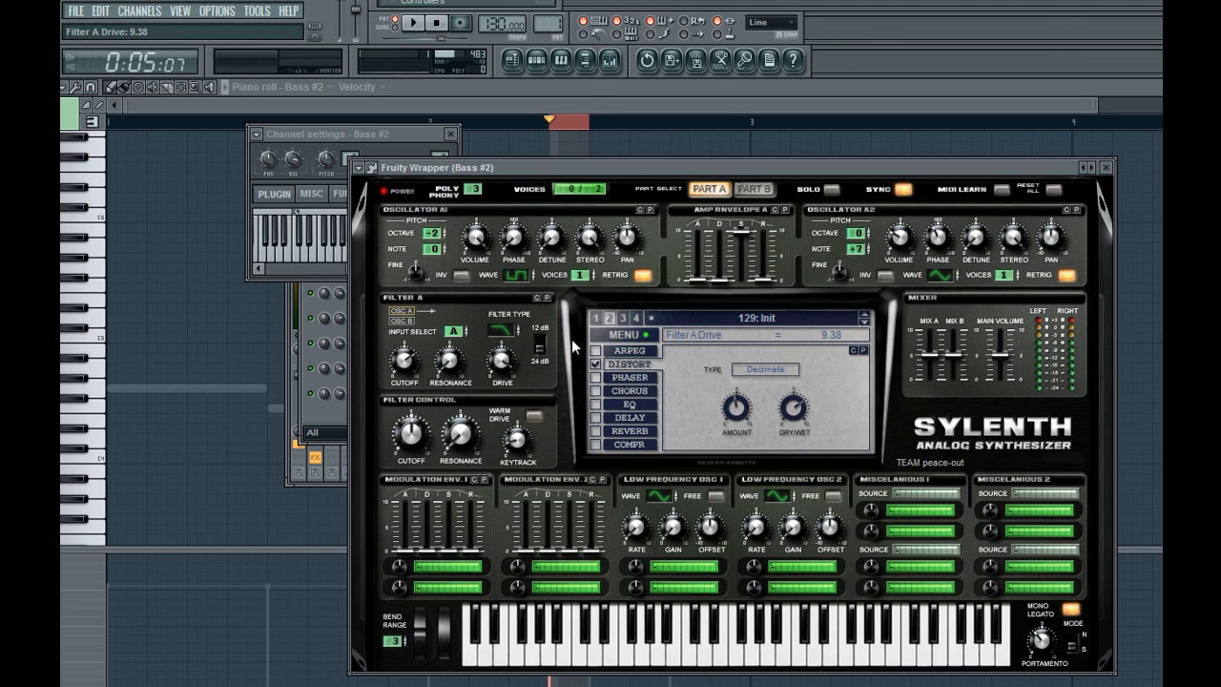
Set Bass #2's distortion amount to 4.85 and its Filter A drive to 5.00
{"action": "left_click_drag", "start_coordinate": [720, 431], "coordinate": [747, 417]}
{"action": "key", "text": "space"}
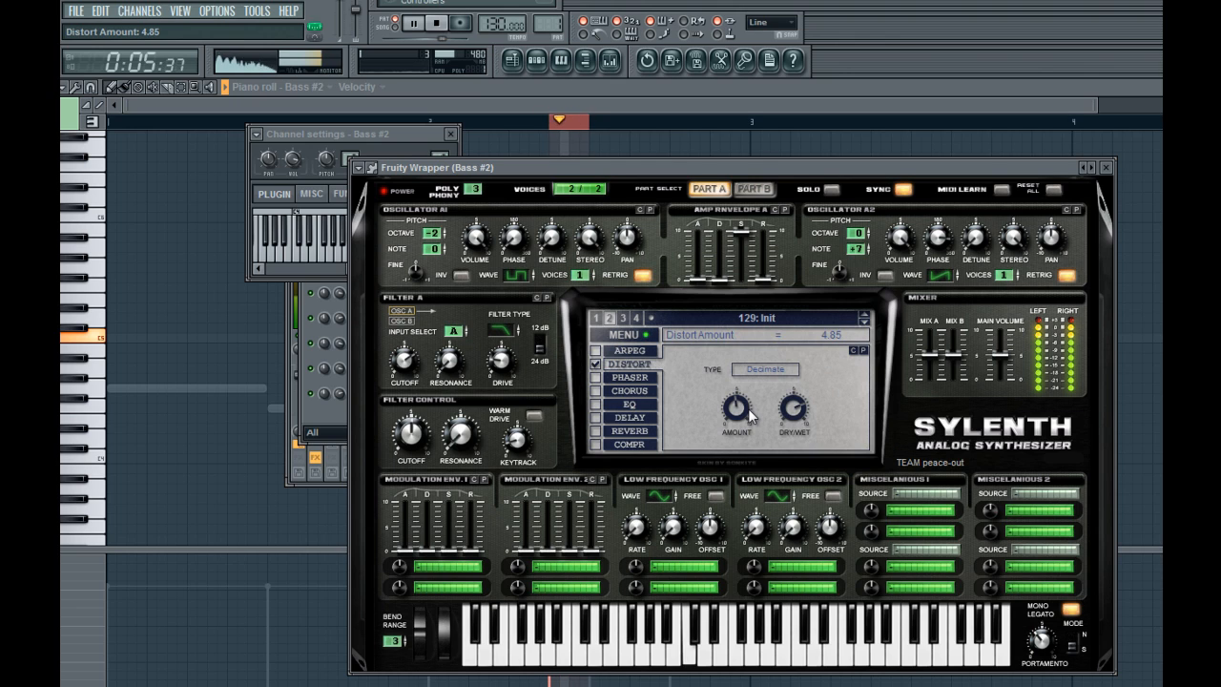
{"action": "left_click", "coordinate": [502, 361]}
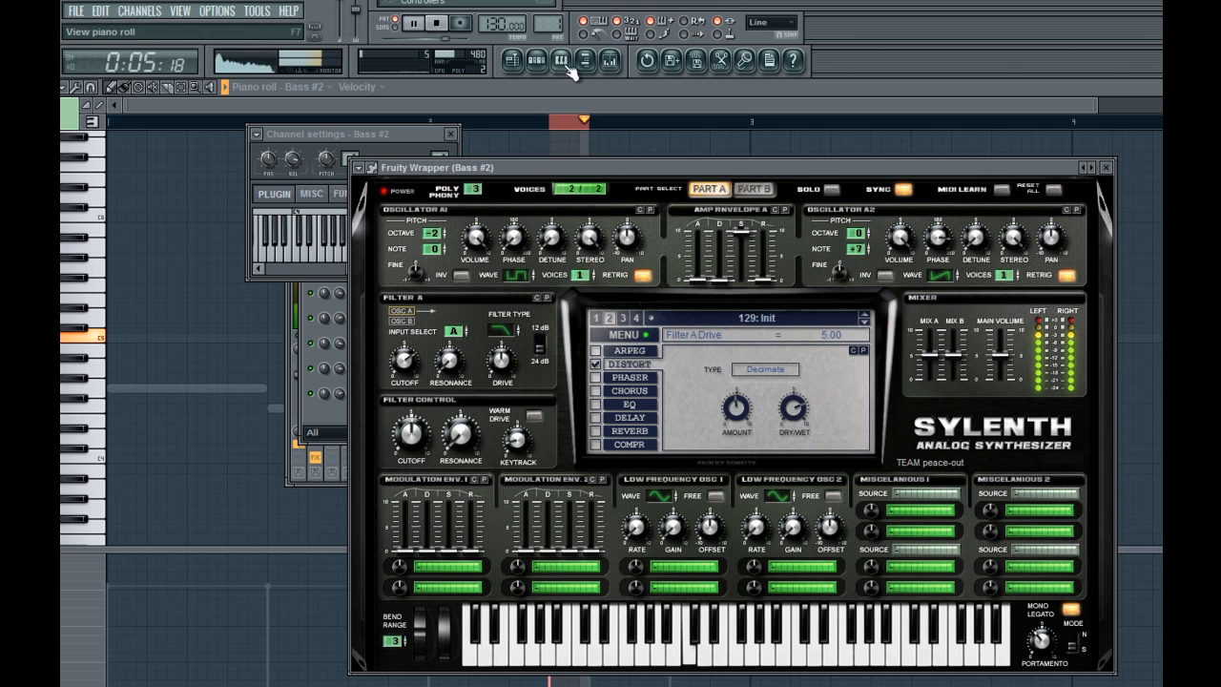
Clear the time selection in the piano roll and return the stopped playback to the pattern's start
{"action": "left_click", "coordinate": [536, 61]}
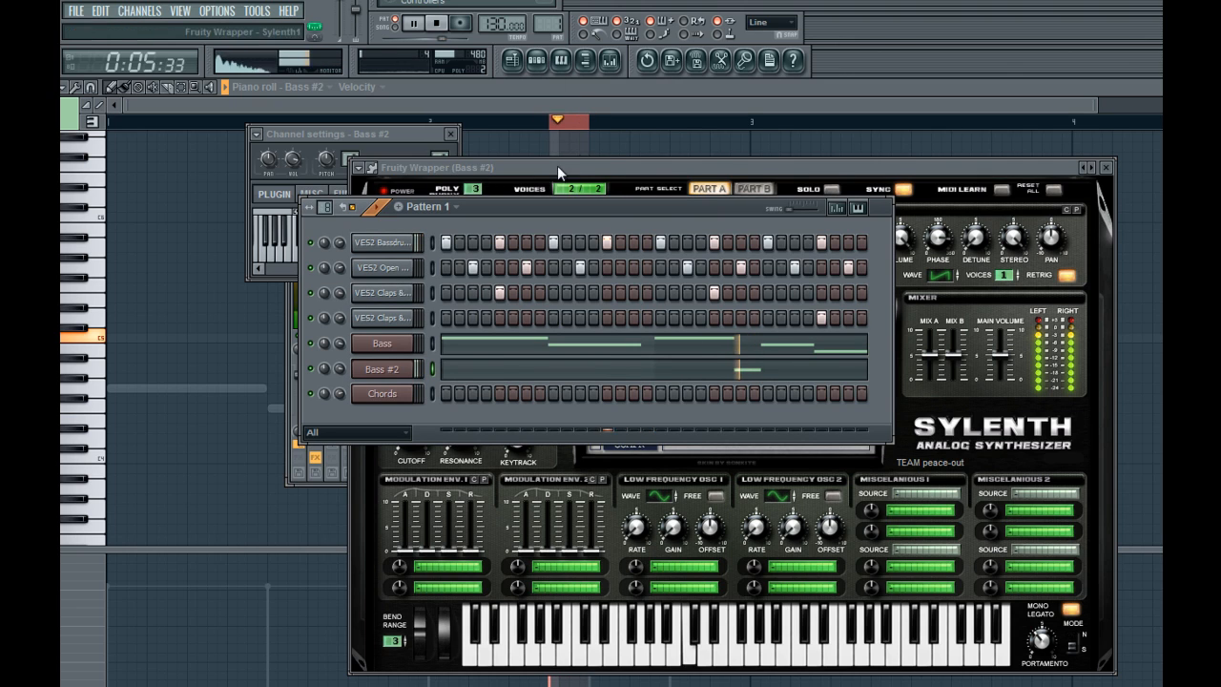
{"action": "key", "text": "space"}
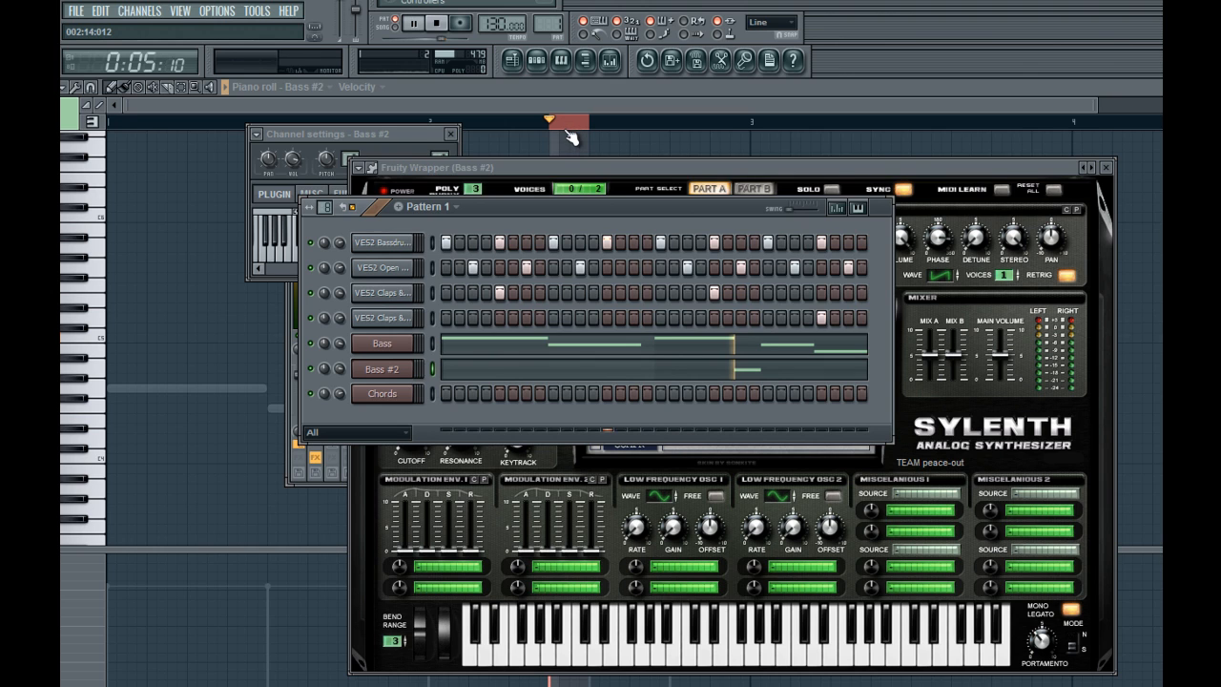
{"action": "key", "text": "space"}
{"action": "left_click", "coordinate": [563, 123]}
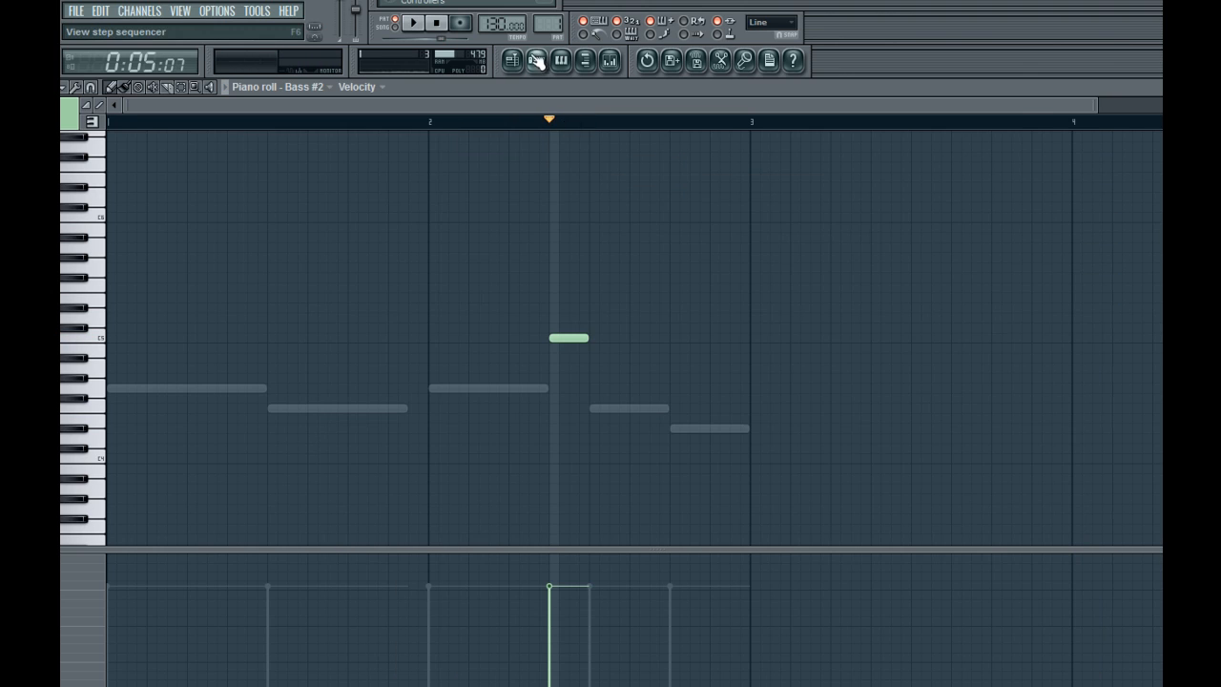
{"action": "left_click", "coordinate": [537, 61]}
{"action": "left_click", "coordinate": [438, 25]}
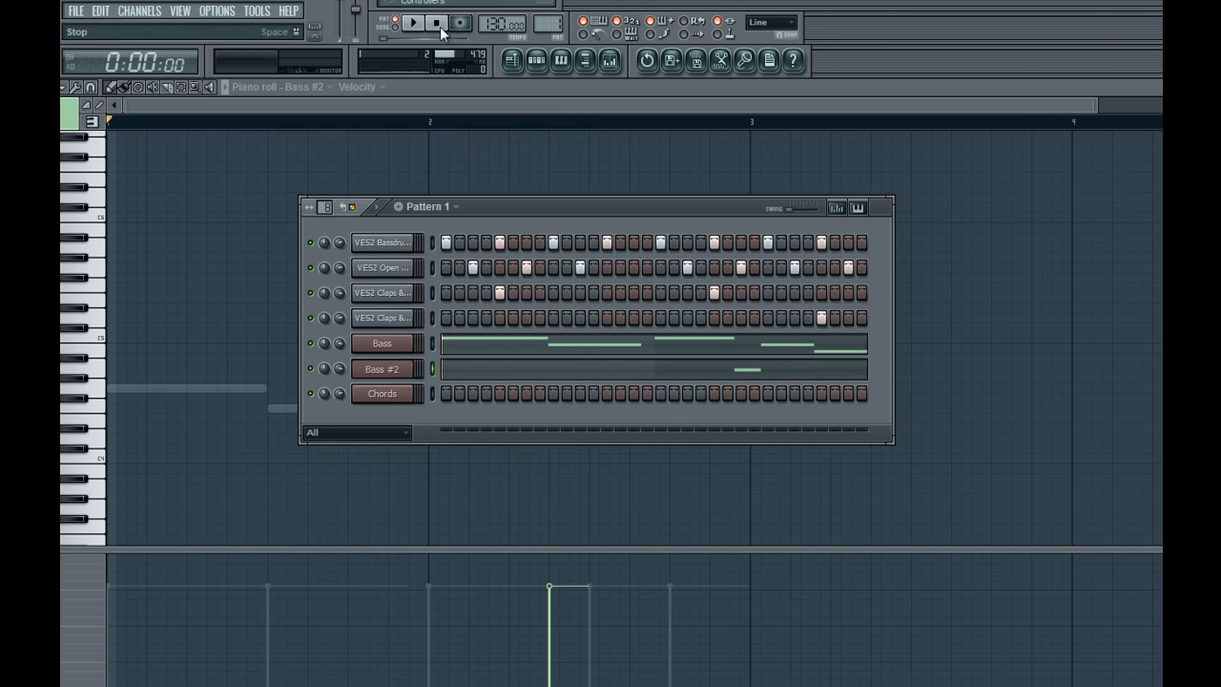
Play the full pattern from the start and watch the channel levels in the mixer
{"action": "left_click", "coordinate": [618, 61]}
{"action": "left_click", "coordinate": [520, 63]}
{"action": "left_click", "coordinate": [540, 60]}
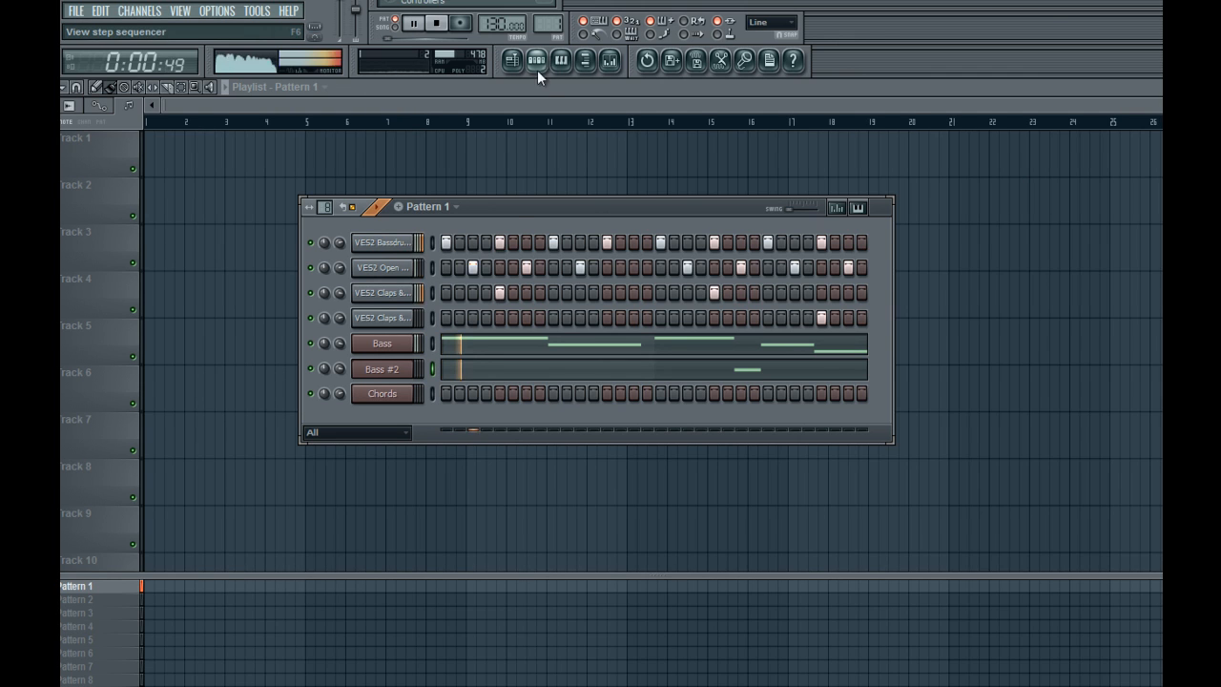
{"action": "left_click", "coordinate": [611, 61]}
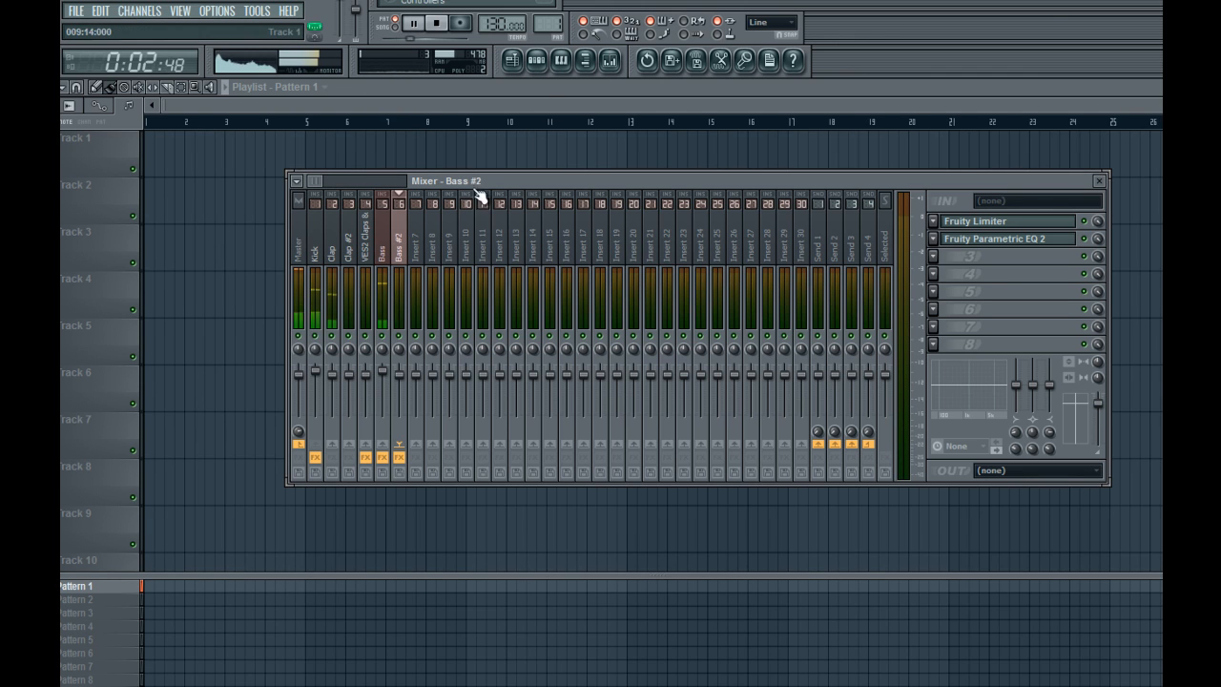
Examine Bass #2's equalizer curve, its bar 2 accent note and the mixer levels during playback, and stop playback
{"action": "left_click", "coordinate": [536, 63]}
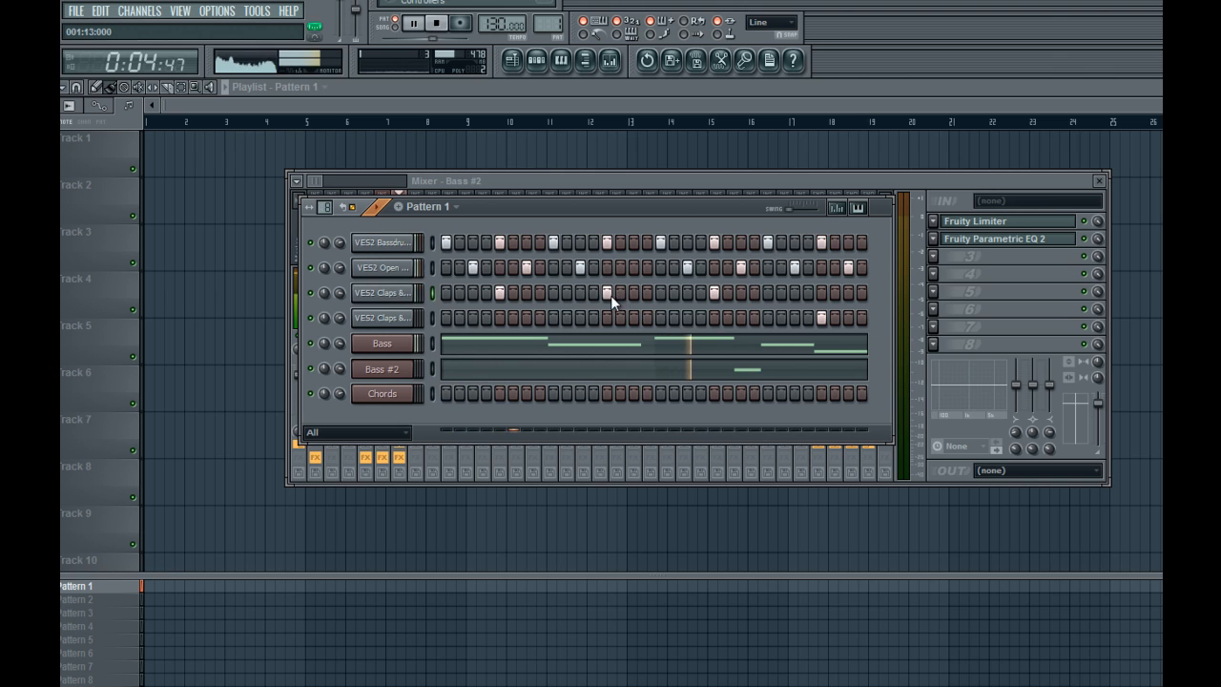
{"action": "left_click", "coordinate": [935, 333]}
{"action": "left_click", "coordinate": [1001, 243]}
{"action": "left_click_drag", "start_coordinate": [423, 390], "coordinate": [219, 356]}
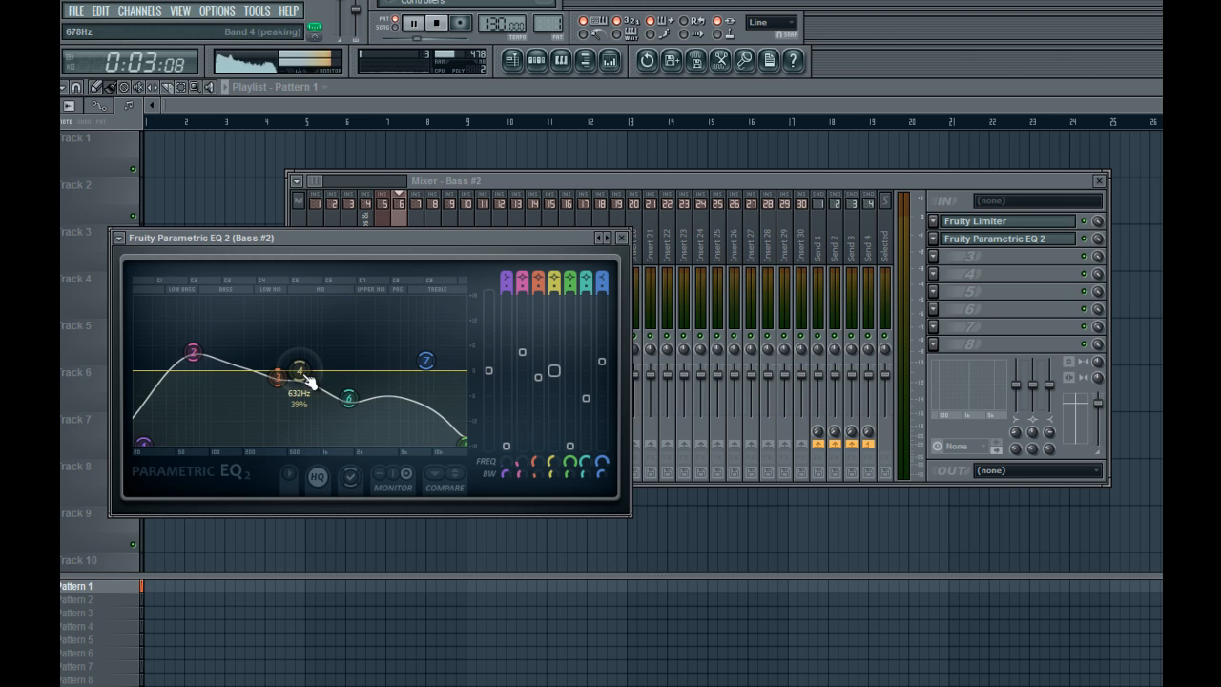
{"action": "left_click", "coordinate": [561, 57]}
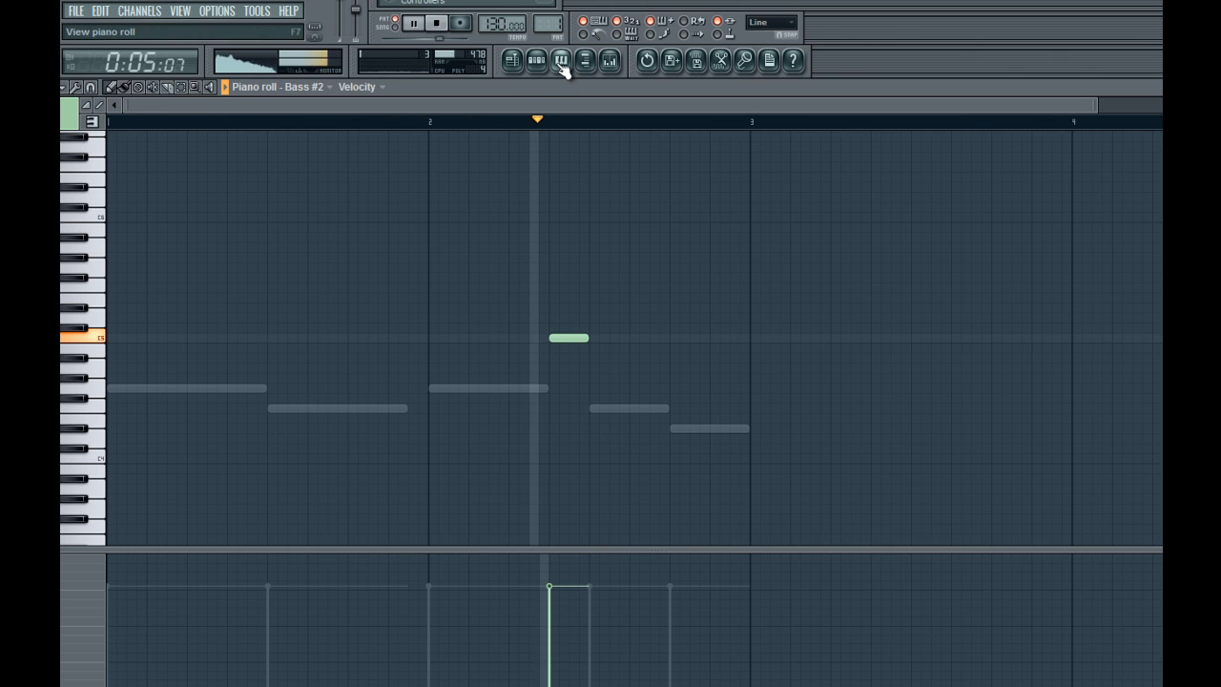
{"action": "key", "text": "F9"}
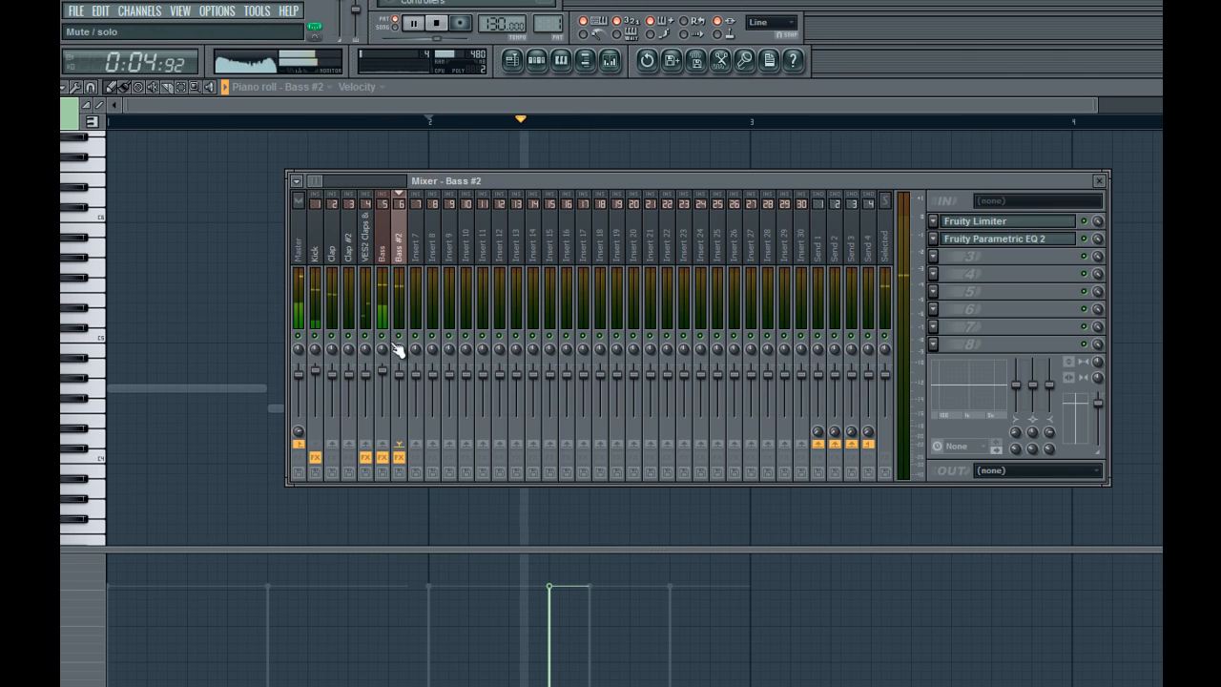
{"action": "key", "text": "space"}
{"action": "left_click", "coordinate": [997, 240]}
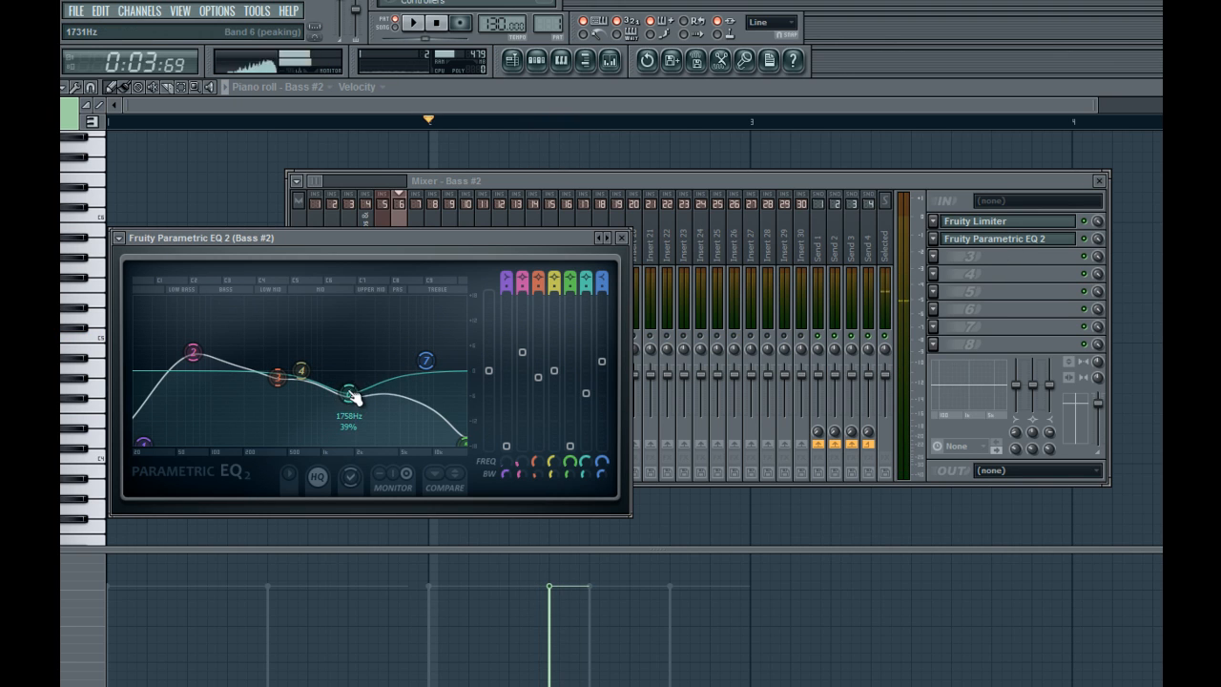
Set the playback start to bar 2 in the piano roll and briefly audition from there with the Bass mixer track selected
{"action": "left_click", "coordinate": [565, 67]}
{"action": "left_click", "coordinate": [550, 124]}
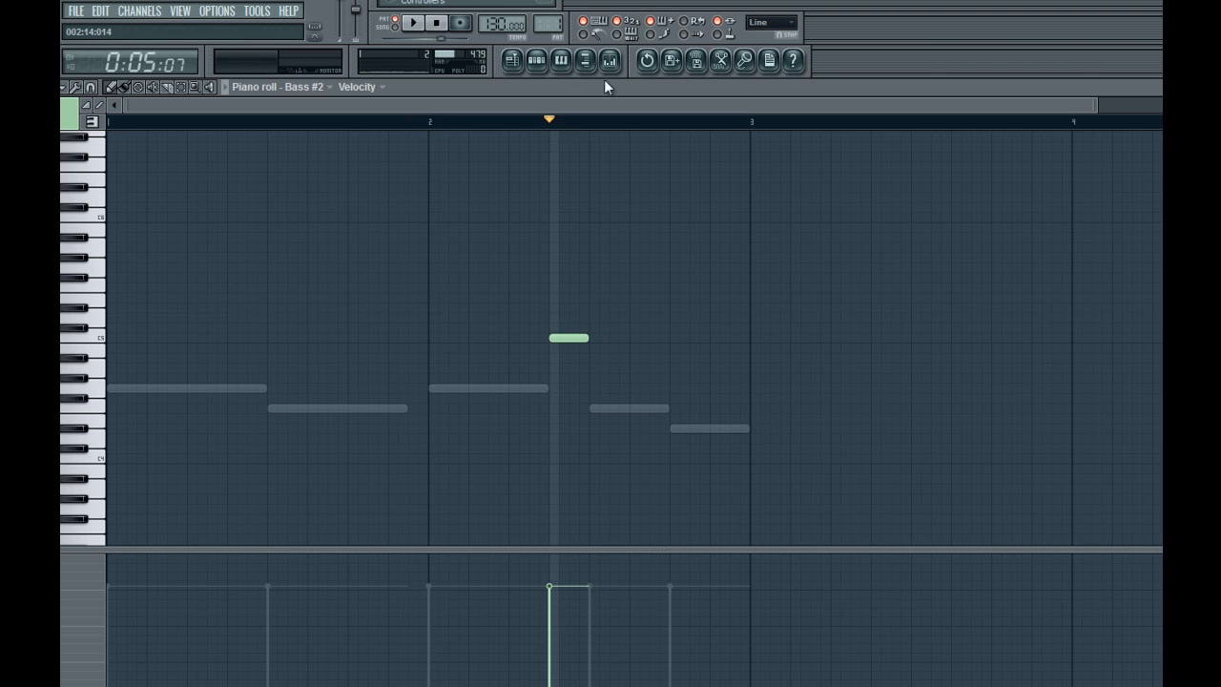
{"action": "left_click", "coordinate": [434, 120]}
{"action": "left_click", "coordinate": [610, 65]}
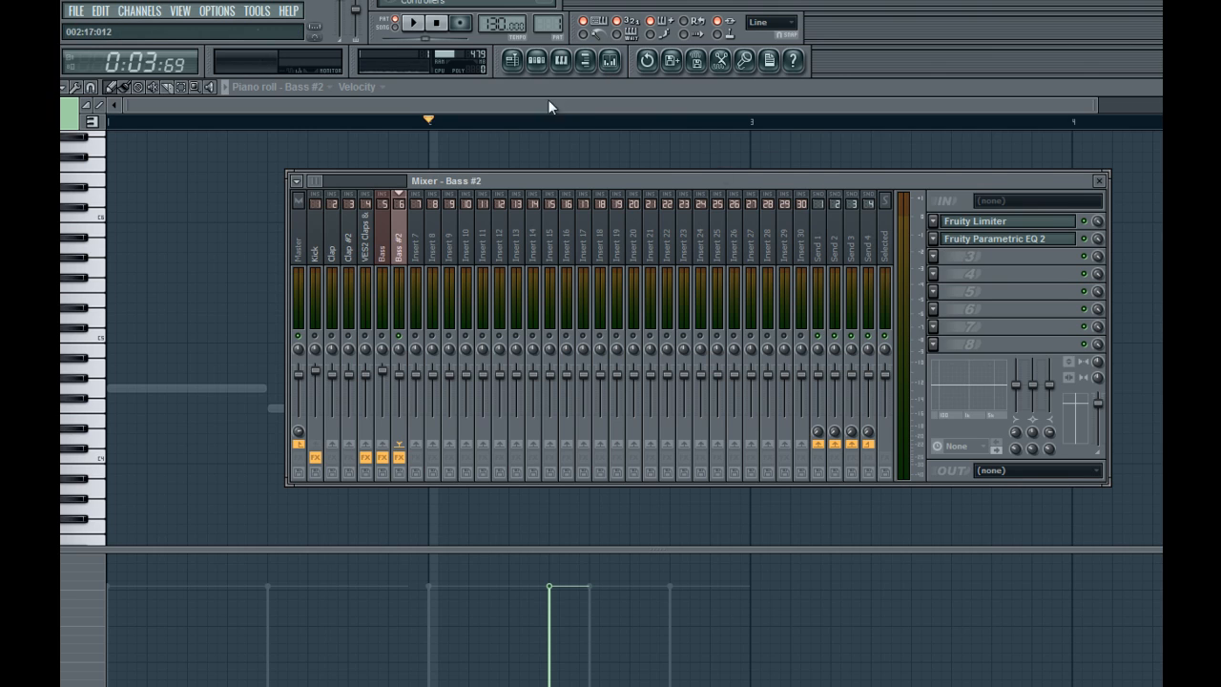
{"action": "key", "text": "space"}
{"action": "left_click", "coordinate": [383, 255]}
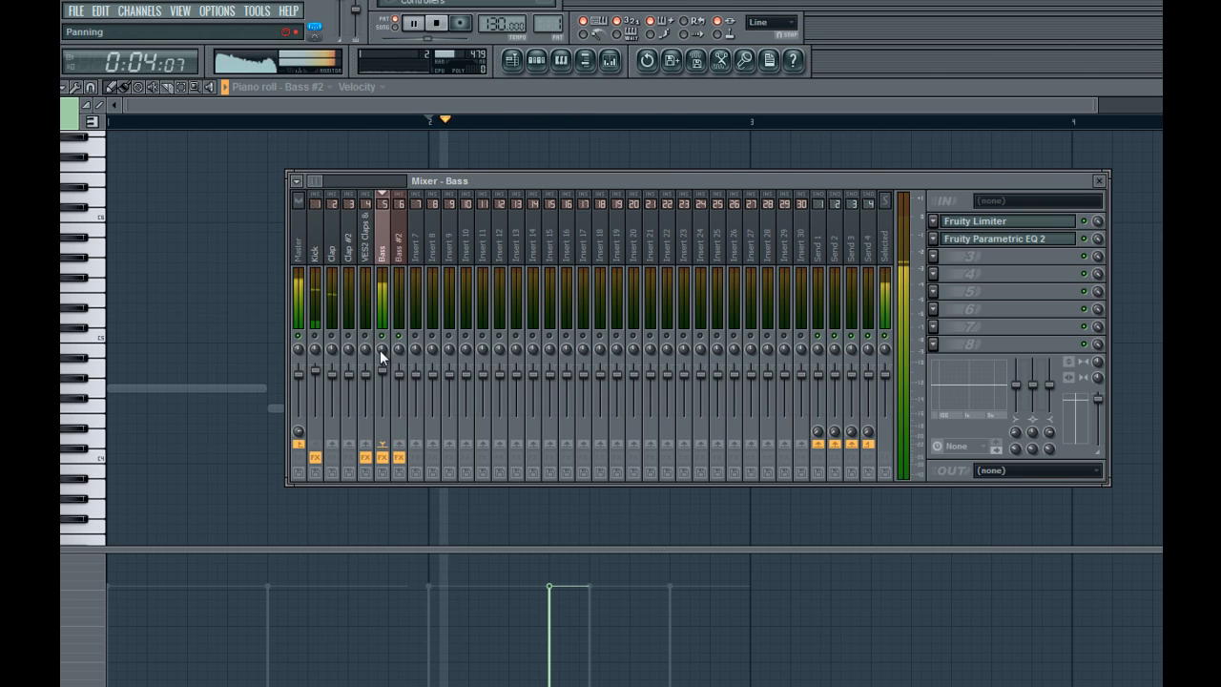
{"action": "key", "text": "space"}
Route the VES2 Open Hihat channel to its own mixer track and move that track to position 3, beside Clap
{"action": "key", "text": "F6"}
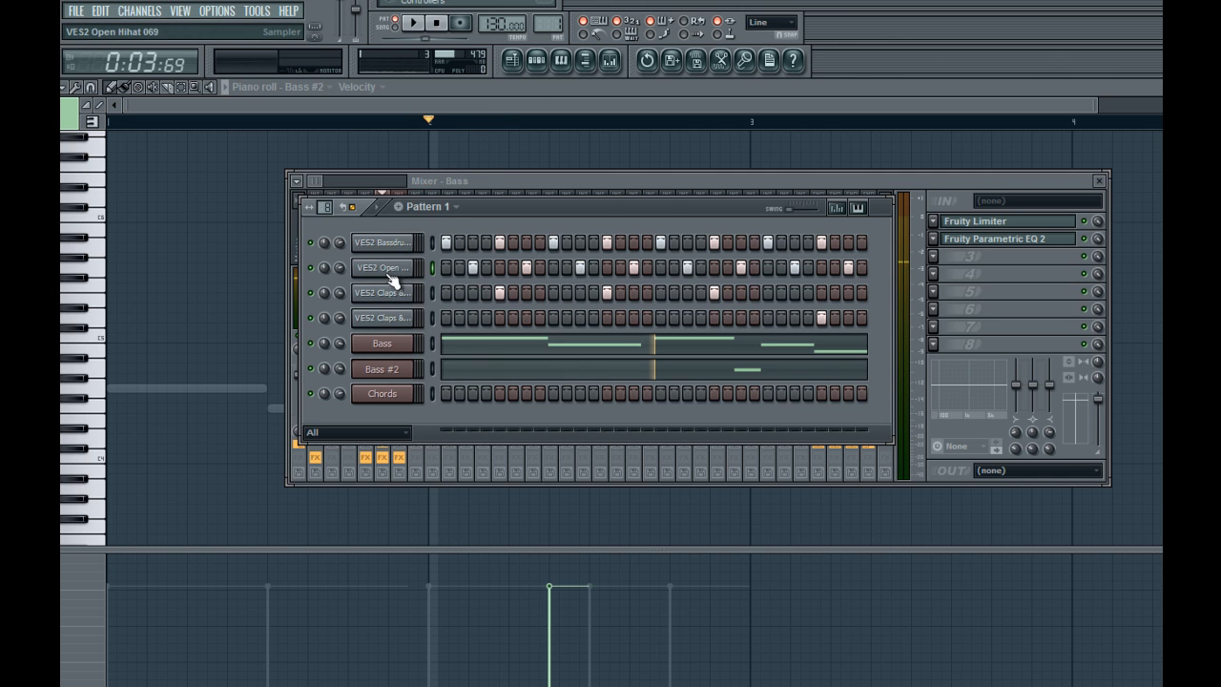
{"action": "left_click", "coordinate": [383, 268]}
{"action": "key", "text": "F9"}
{"action": "right_click", "coordinate": [404, 256]}
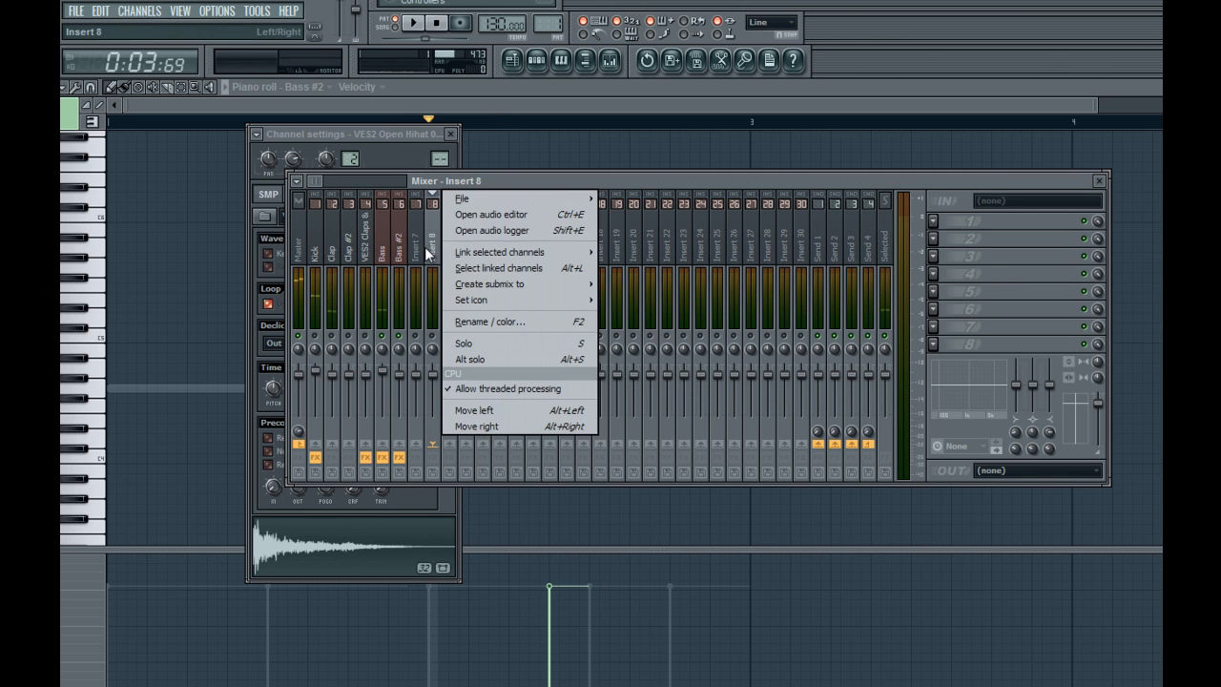
{"action": "left_click", "coordinate": [635, 251]}
{"action": "key", "text": "alt+Left"}
{"action": "key", "text": "alt+Left"}
{"action": "key", "text": "alt+Left"}
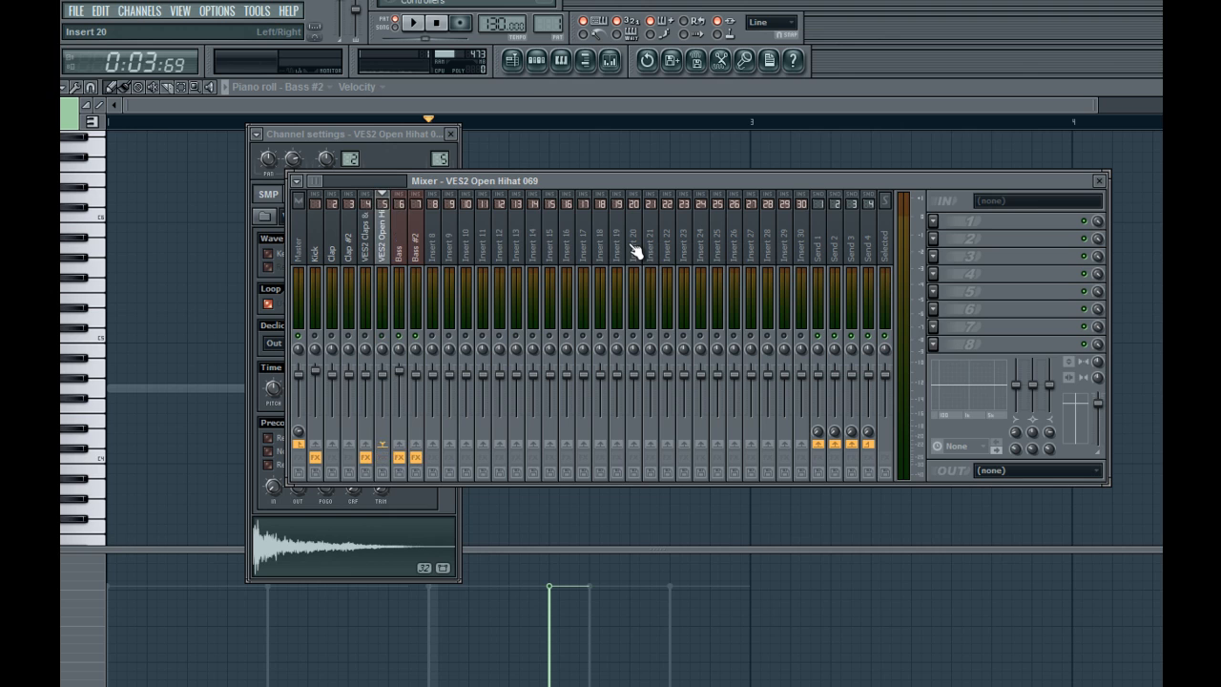
Reshape Bass #2's equalizer while auditioning from bar 2, deepening the band 3 cut and moving band 4 to about 2538 Hz
{"action": "key", "text": "space"}
{"action": "left_click", "coordinate": [416, 256]}
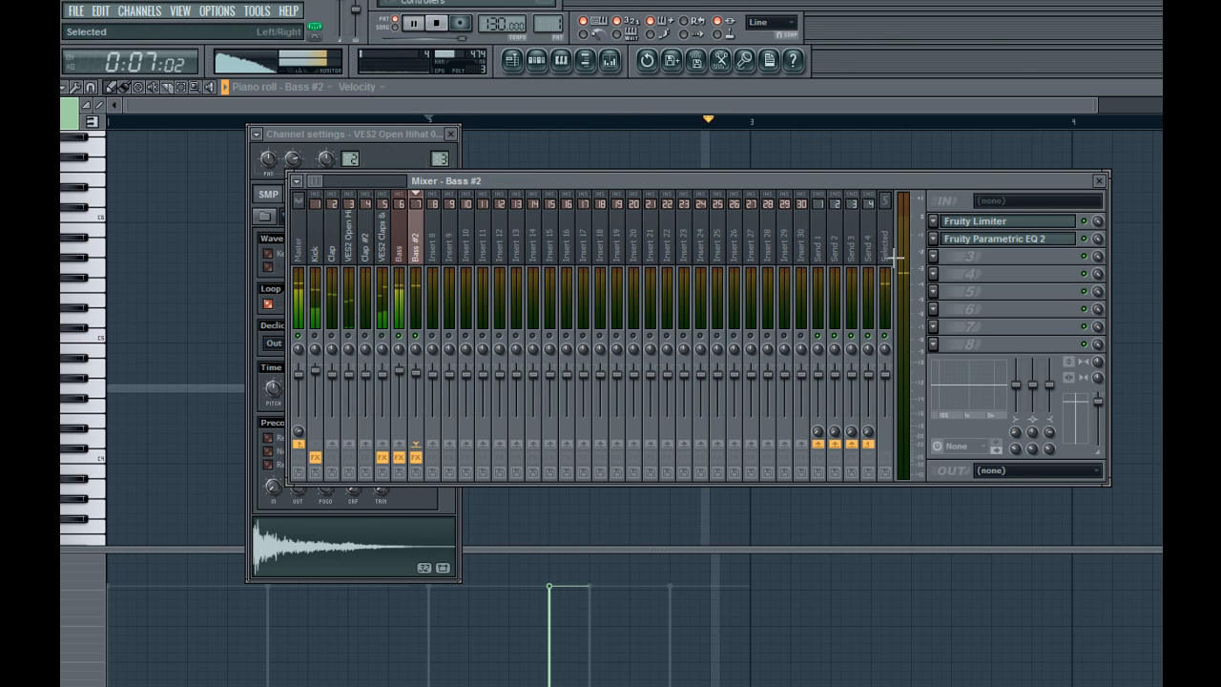
{"action": "key", "text": "space"}
{"action": "left_click", "coordinate": [965, 245]}
{"action": "left_click", "coordinate": [537, 67]}
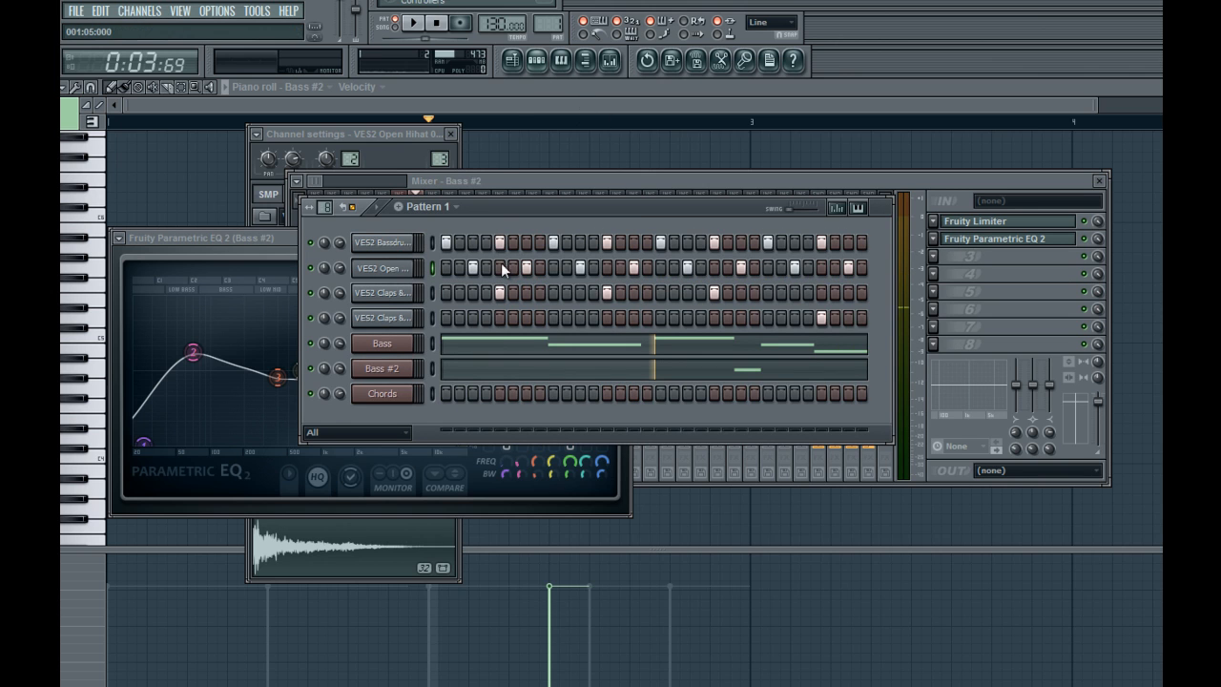
{"action": "left_click", "coordinate": [456, 369]}
{"action": "left_click", "coordinate": [990, 243]}
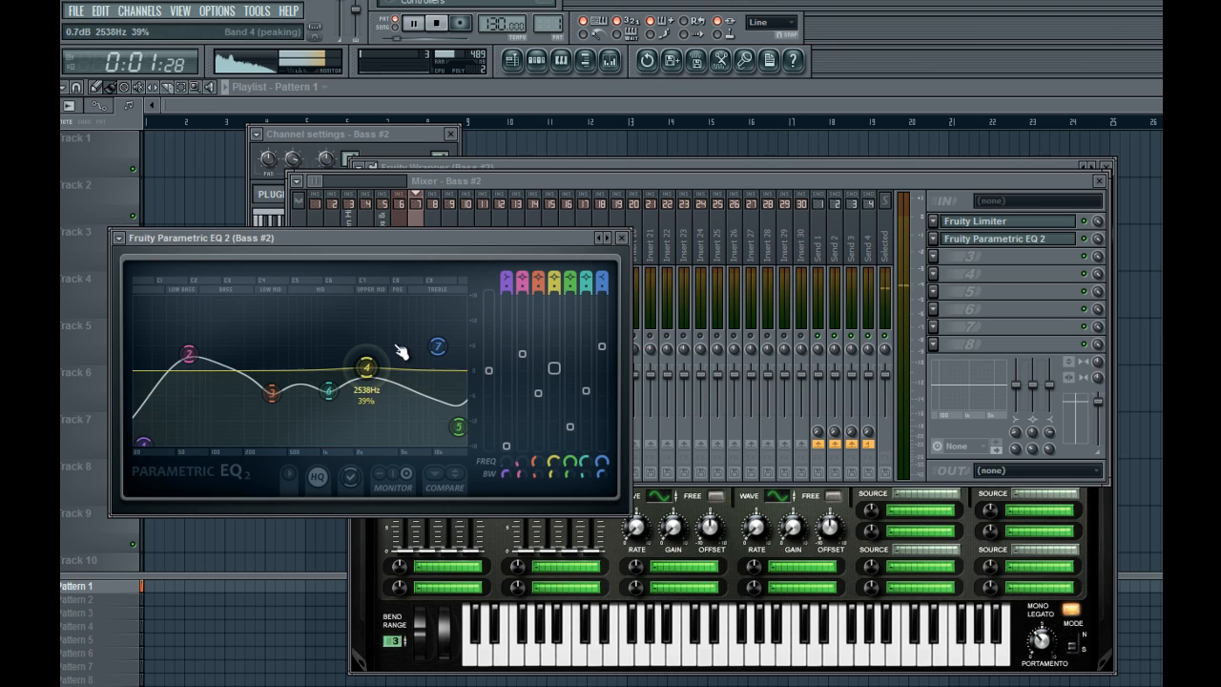
{"action": "left_click_drag", "start_coordinate": [400, 352], "coordinate": [335, 408]}
{"action": "key", "text": "space"}
Add a second Fruity Parametric EQ 2 in Bass #2's third effect slot and boost band 6 at about 2635 Hz
{"action": "left_click", "coordinate": [928, 254]}
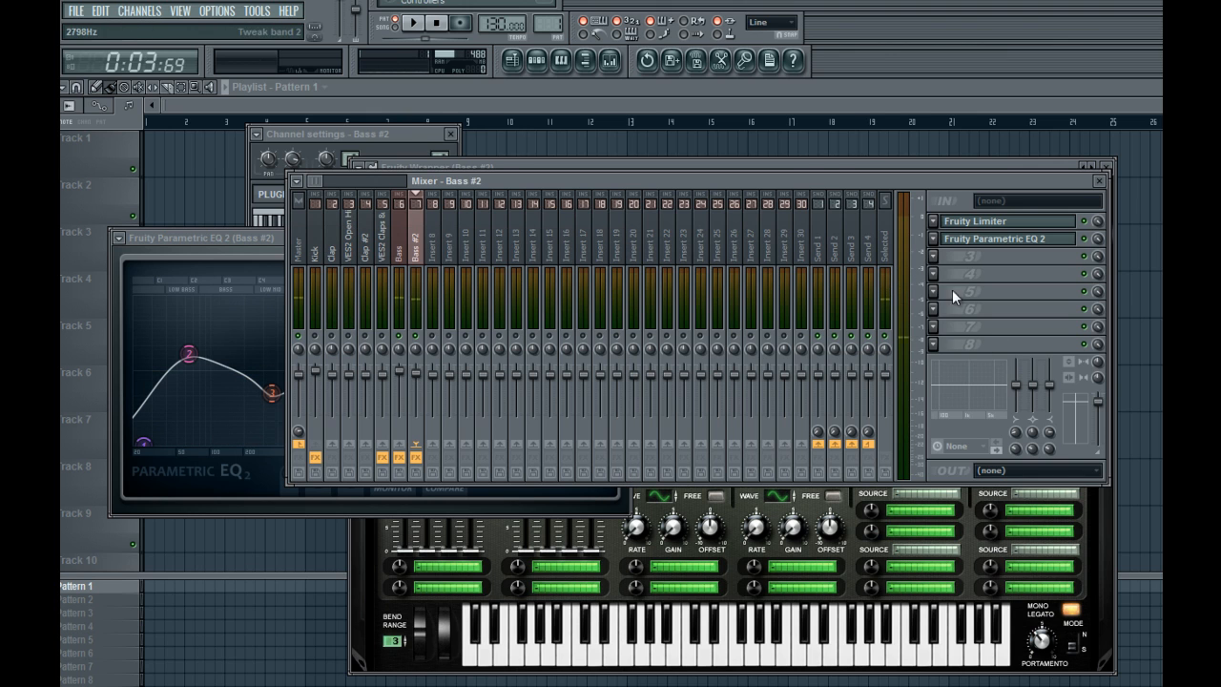
{"action": "left_click", "coordinate": [1028, 536]}
{"action": "left_click_drag", "start_coordinate": [418, 424], "coordinate": [408, 395]}
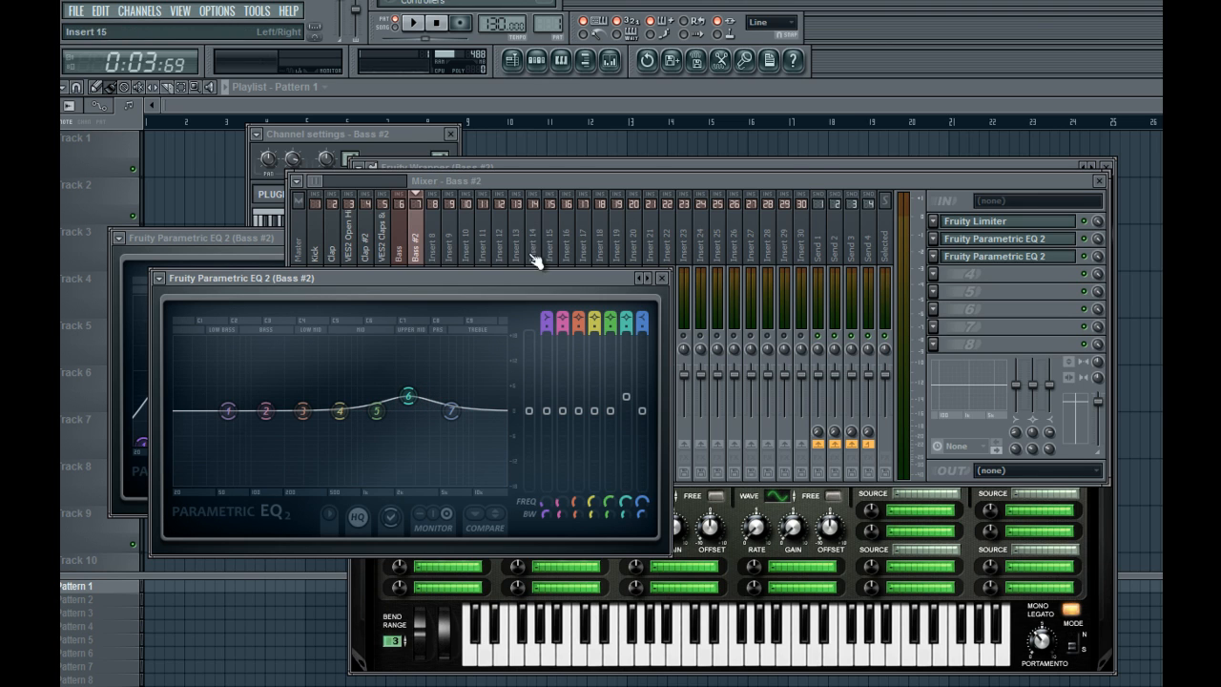
{"action": "left_click_drag", "start_coordinate": [575, 278], "coordinate": [790, 252]}
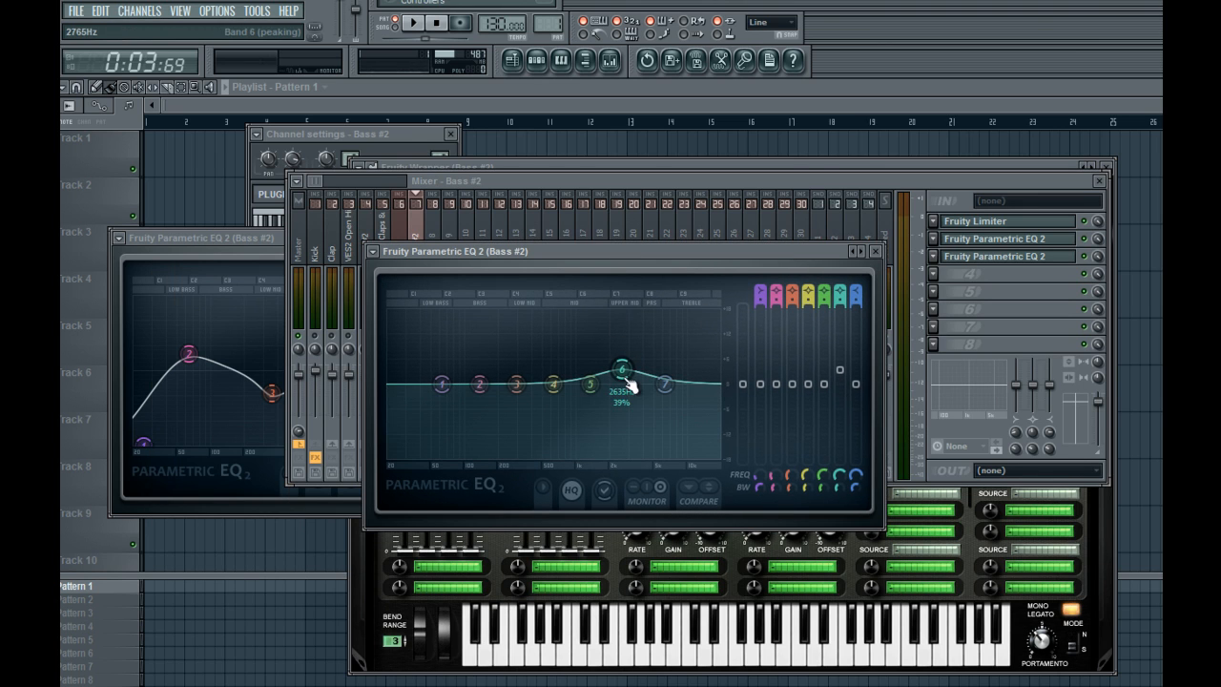
Shape Bass #2's second equalizer during playback, lowering band 6's frequency, cutting bands 2, 3, 5 and 7, and raising band 1 slightly
{"action": "key", "text": "space"}
{"action": "left_click_drag", "start_coordinate": [629, 374], "coordinate": [655, 372]}
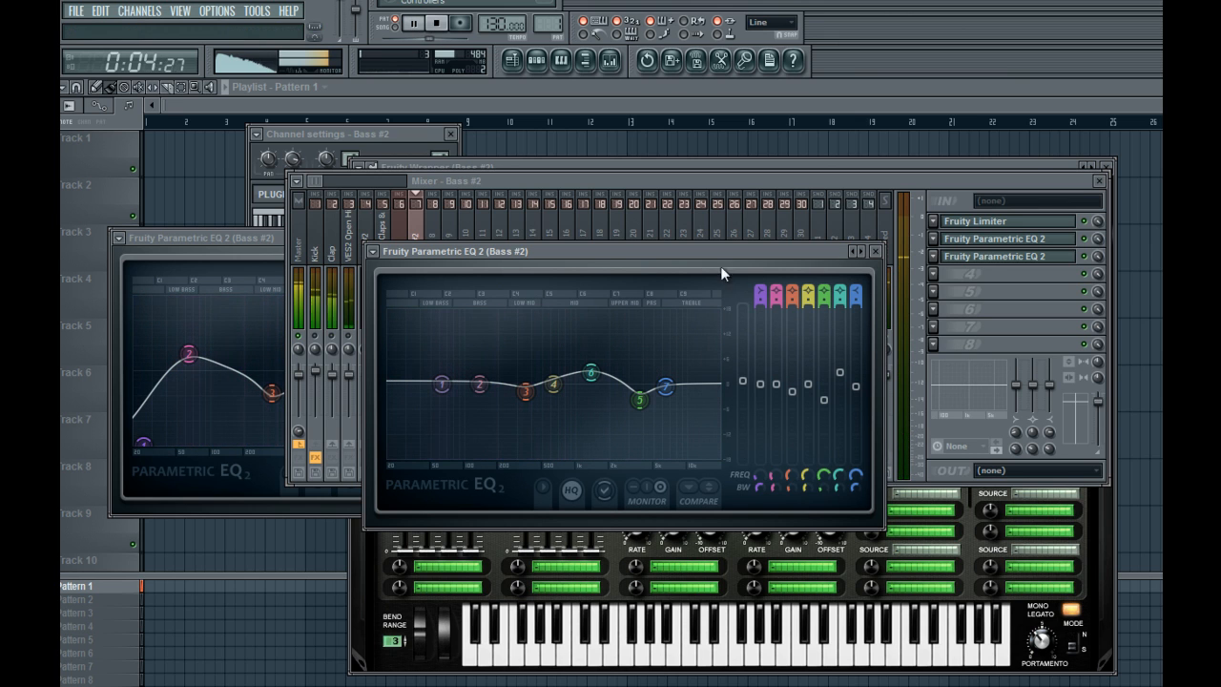
{"action": "left_click_drag", "start_coordinate": [736, 257], "coordinate": [742, 354]}
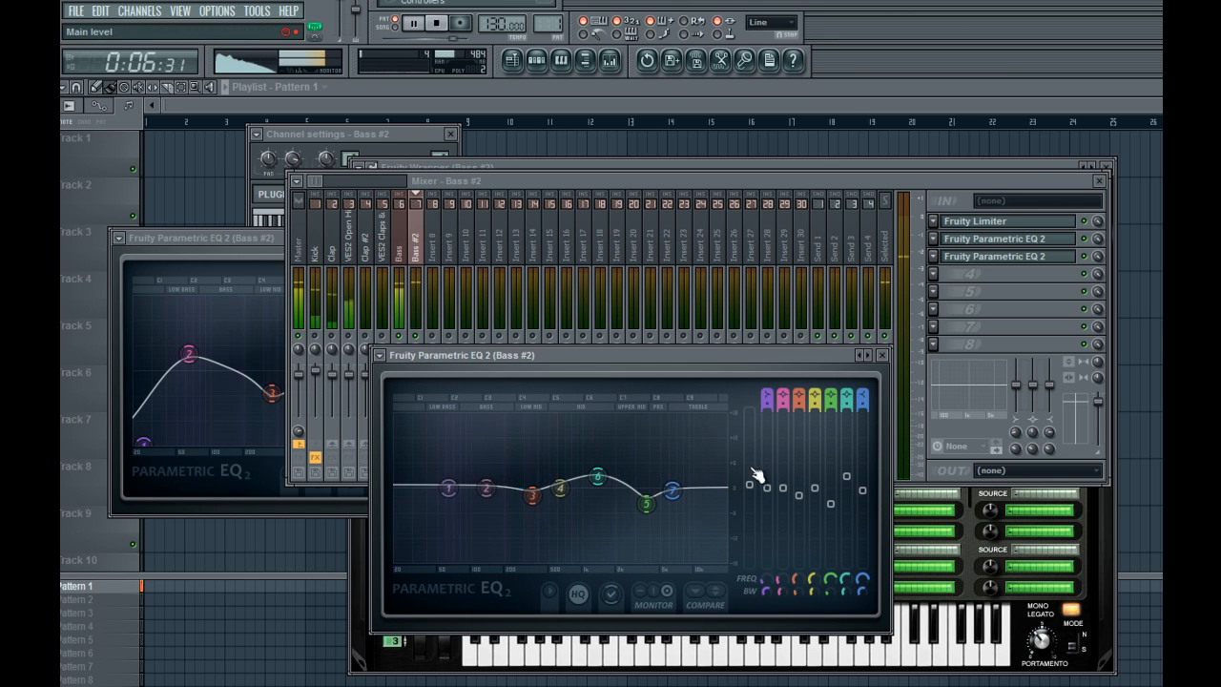
{"action": "left_click_drag", "start_coordinate": [486, 488], "coordinate": [453, 499]}
{"action": "left_click_drag", "start_coordinate": [449, 488], "coordinate": [458, 481]}
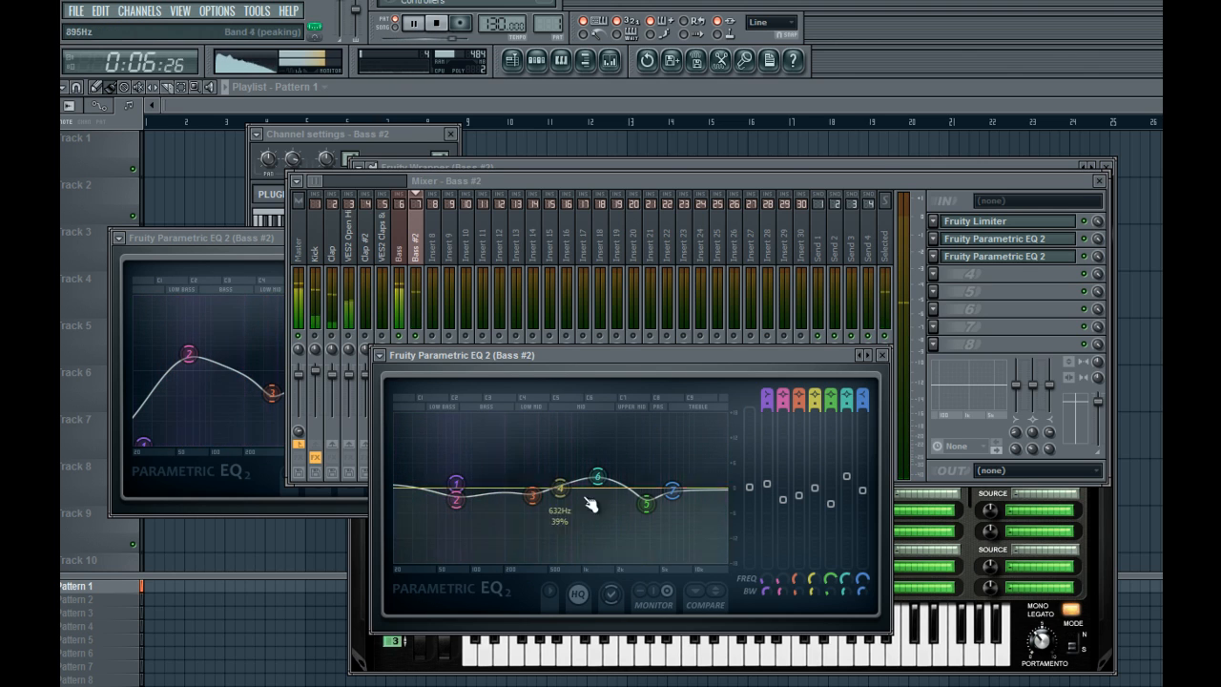
{"action": "mouse_move", "coordinate": [675, 492]}
{"action": "left_mouse_down"}
{"action": "mouse_move", "coordinate": [684, 512]}
{"action": "mouse_move", "coordinate": [668, 508]}
{"action": "left_mouse_up"}
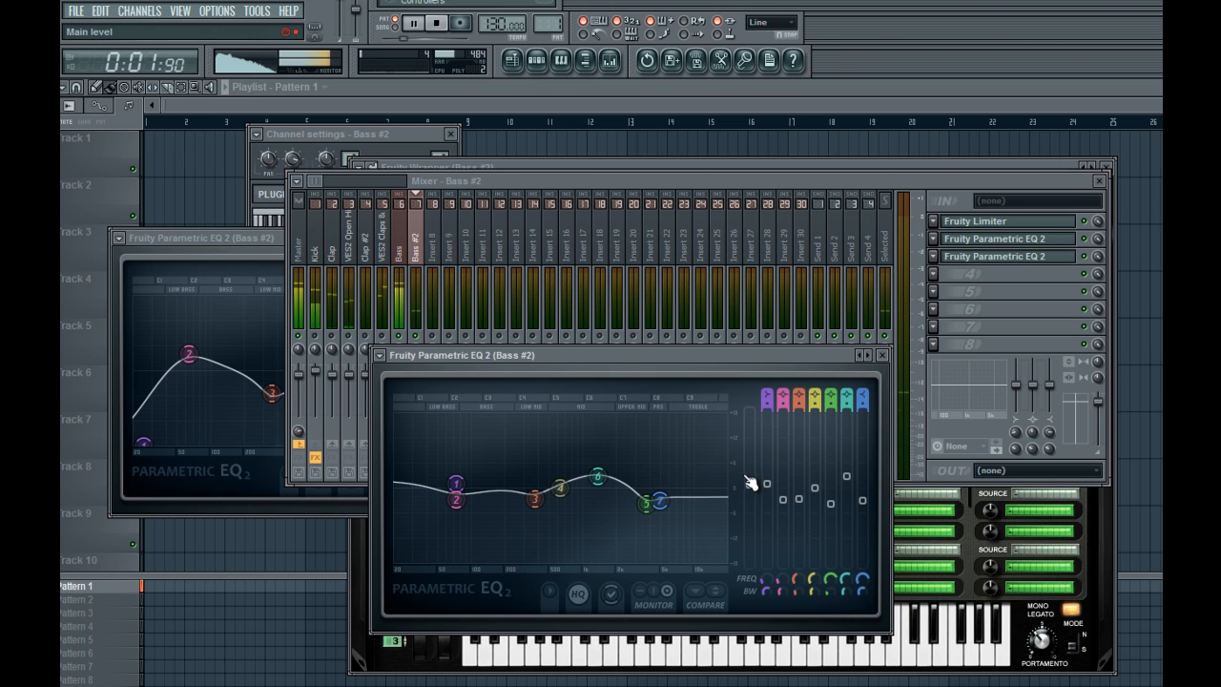
{"action": "key", "text": "space"}
Select the Bass mixer track, close Bass #2's channel settings window and listen to the pattern with the step sequencer open
{"action": "left_click", "coordinate": [404, 233]}
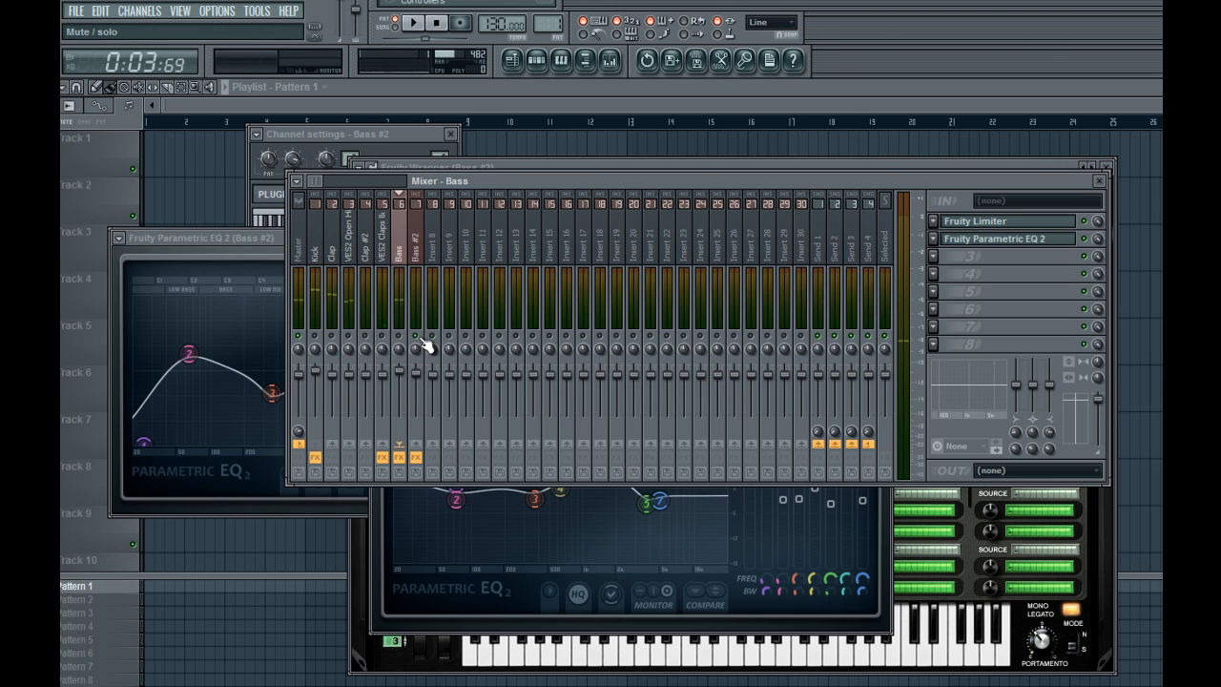
{"action": "key", "text": "F6"}
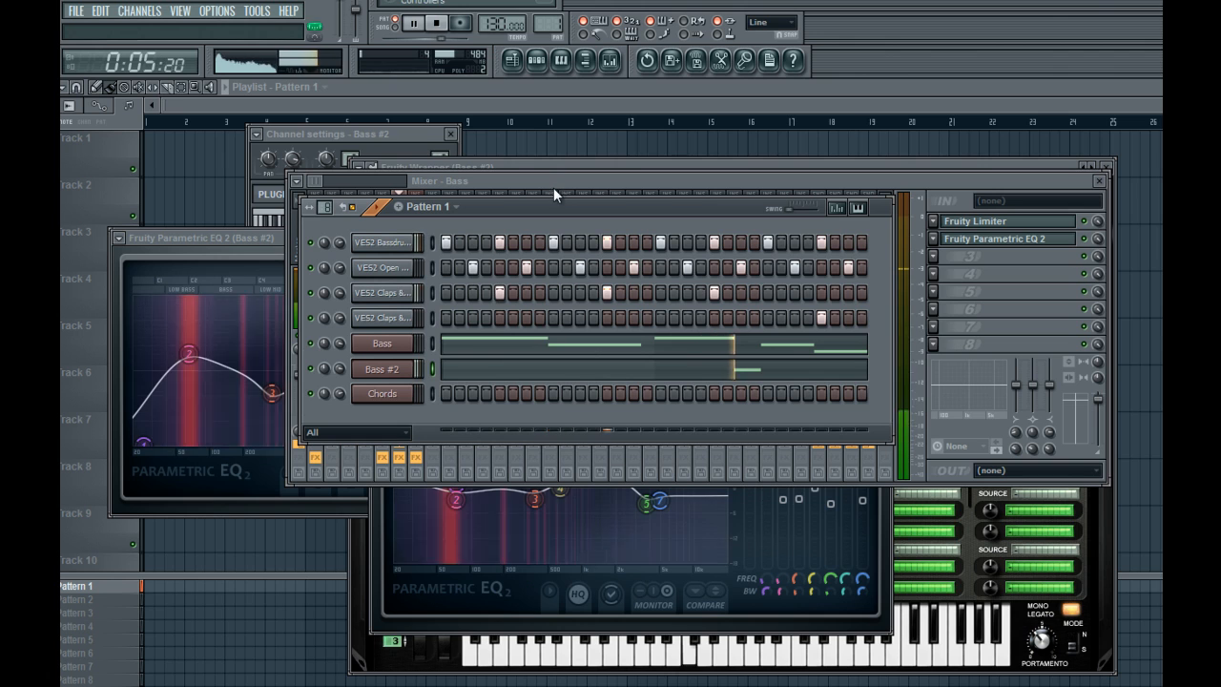
{"action": "left_click", "coordinate": [975, 279]}
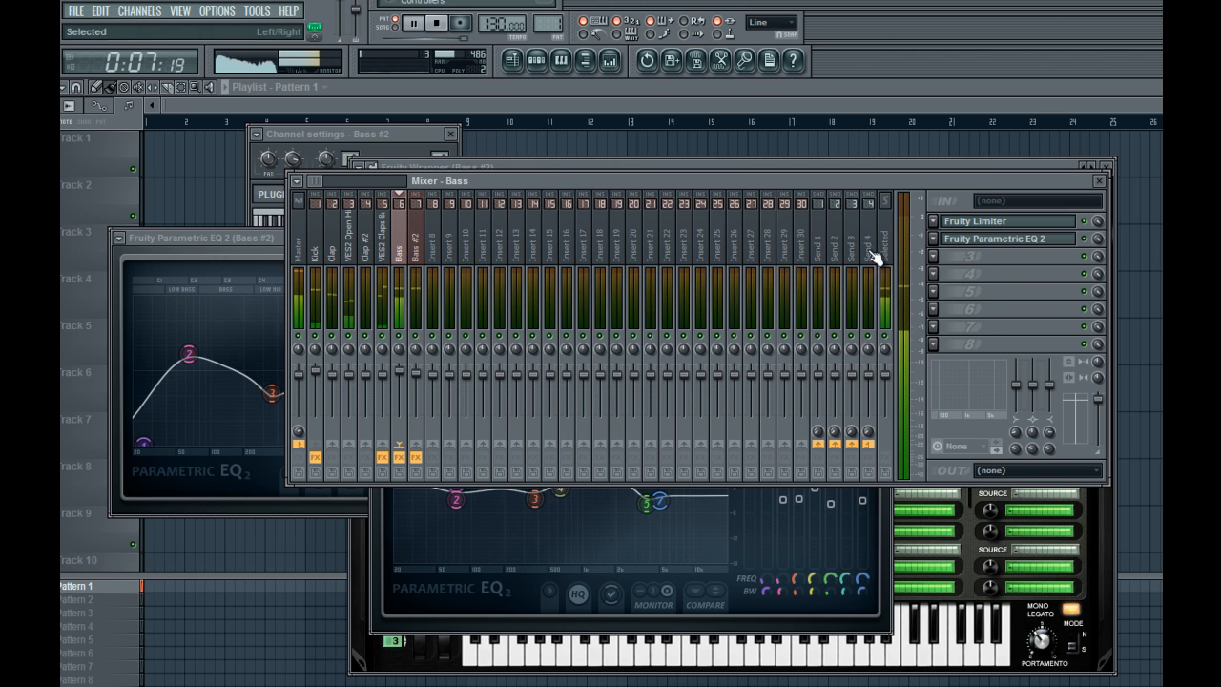
{"action": "left_click", "coordinate": [431, 141]}
{"action": "left_click", "coordinate": [451, 134]}
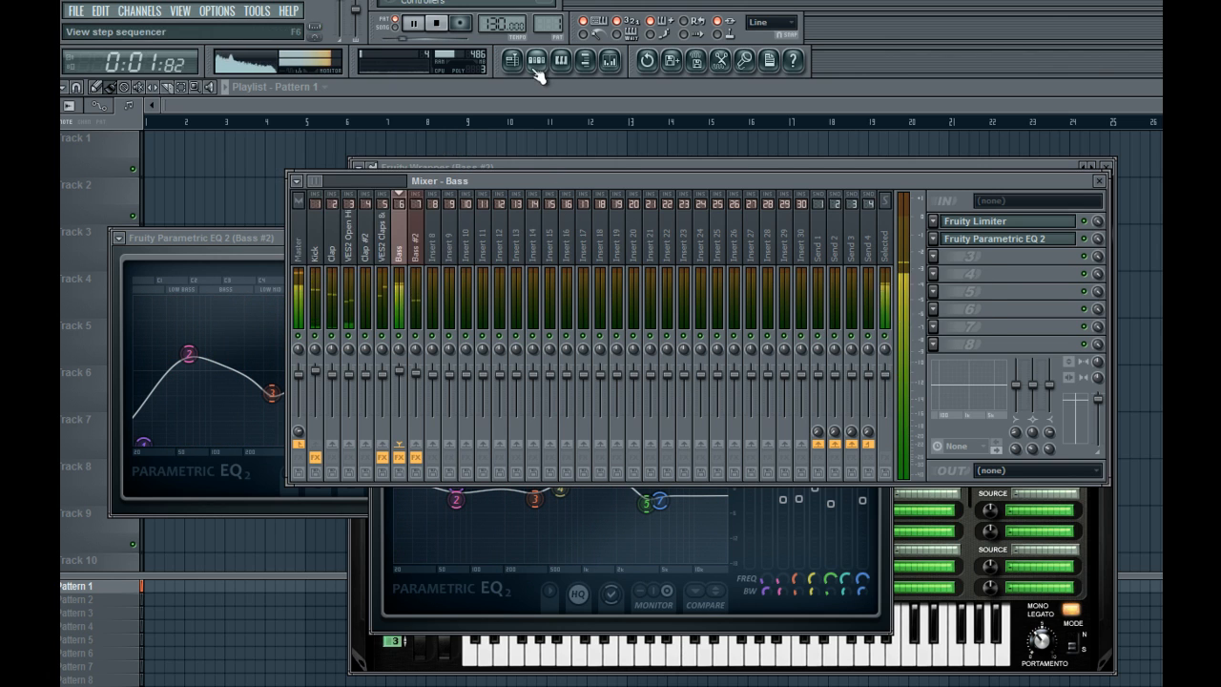
{"action": "left_click", "coordinate": [537, 62]}
{"action": "left_click", "coordinate": [416, 19]}
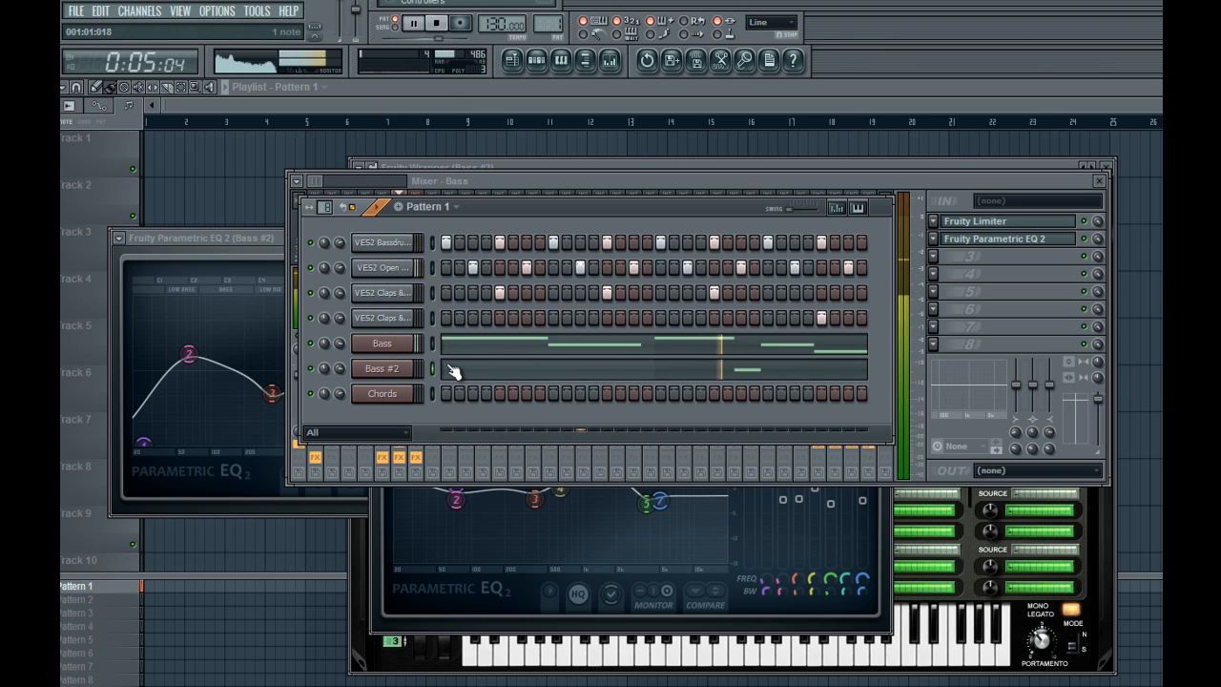
In Bass #2's second equalizer, deepen the band 3 cut, nudge band 4 lower in frequency and ease the band 2 cut
{"action": "left_click", "coordinate": [990, 241]}
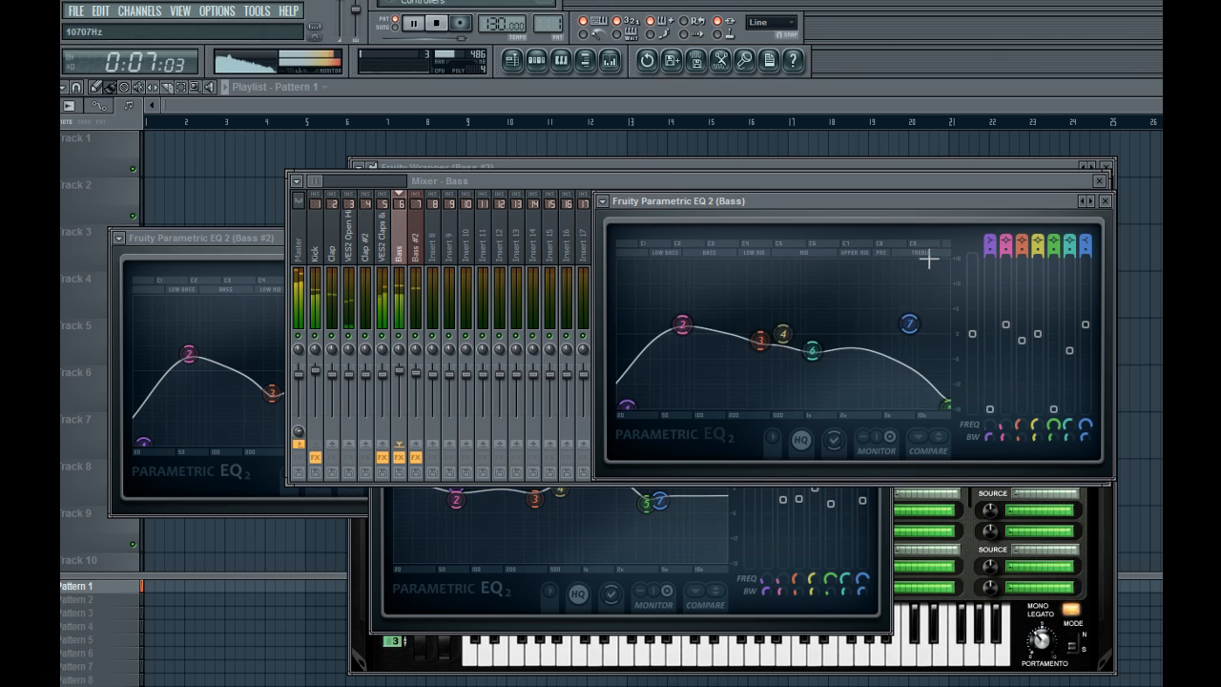
{"action": "left_click", "coordinate": [419, 250]}
{"action": "left_click", "coordinate": [997, 260]}
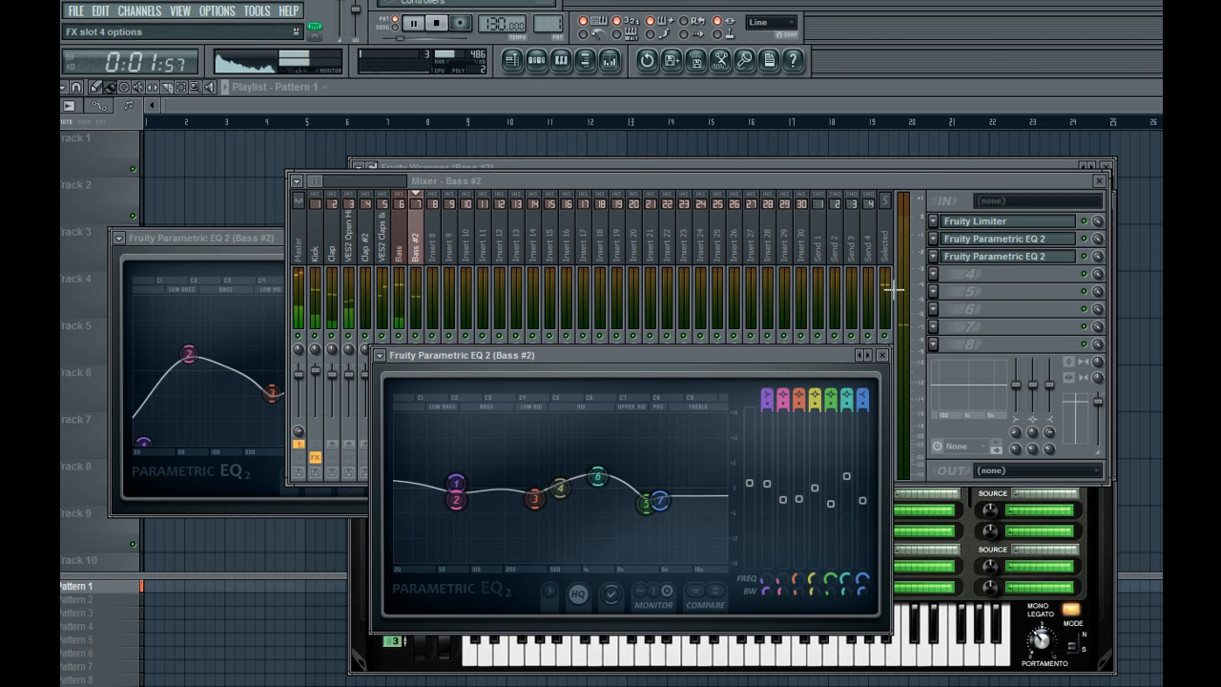
{"action": "left_click_drag", "start_coordinate": [535, 500], "coordinate": [548, 508]}
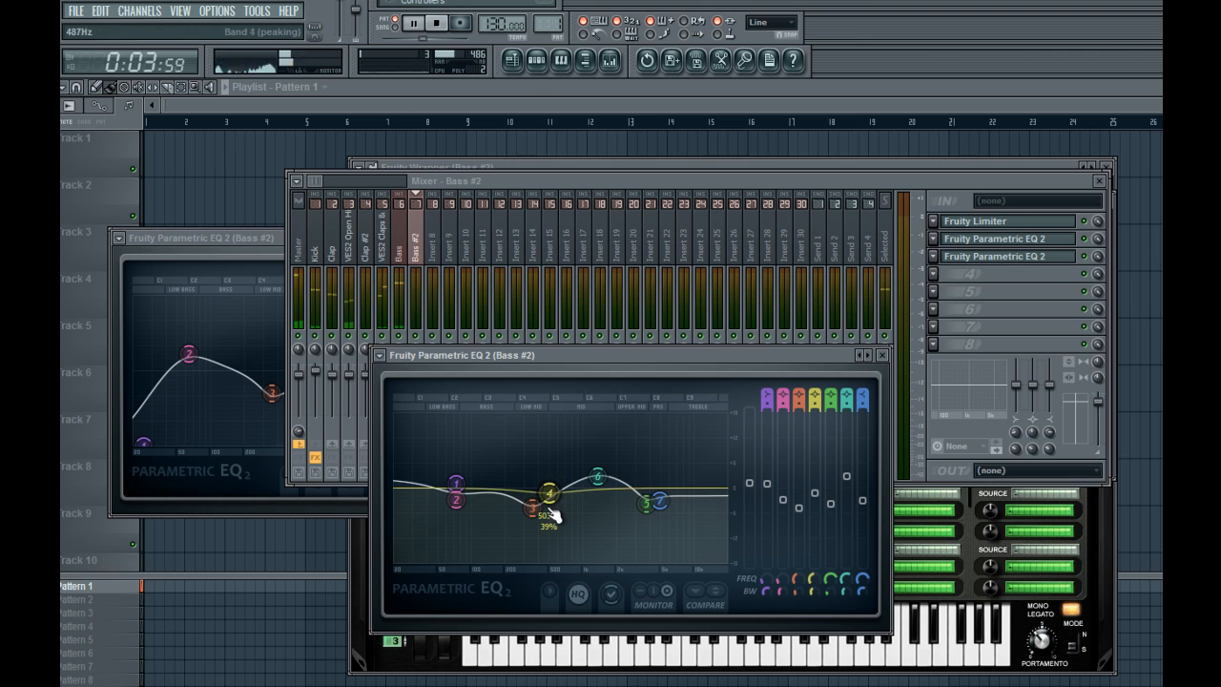
{"action": "left_click_drag", "start_coordinate": [549, 492], "coordinate": [480, 498]}
Clone the Bass #2 channel in the step sequencer
{"action": "left_click", "coordinate": [536, 59]}
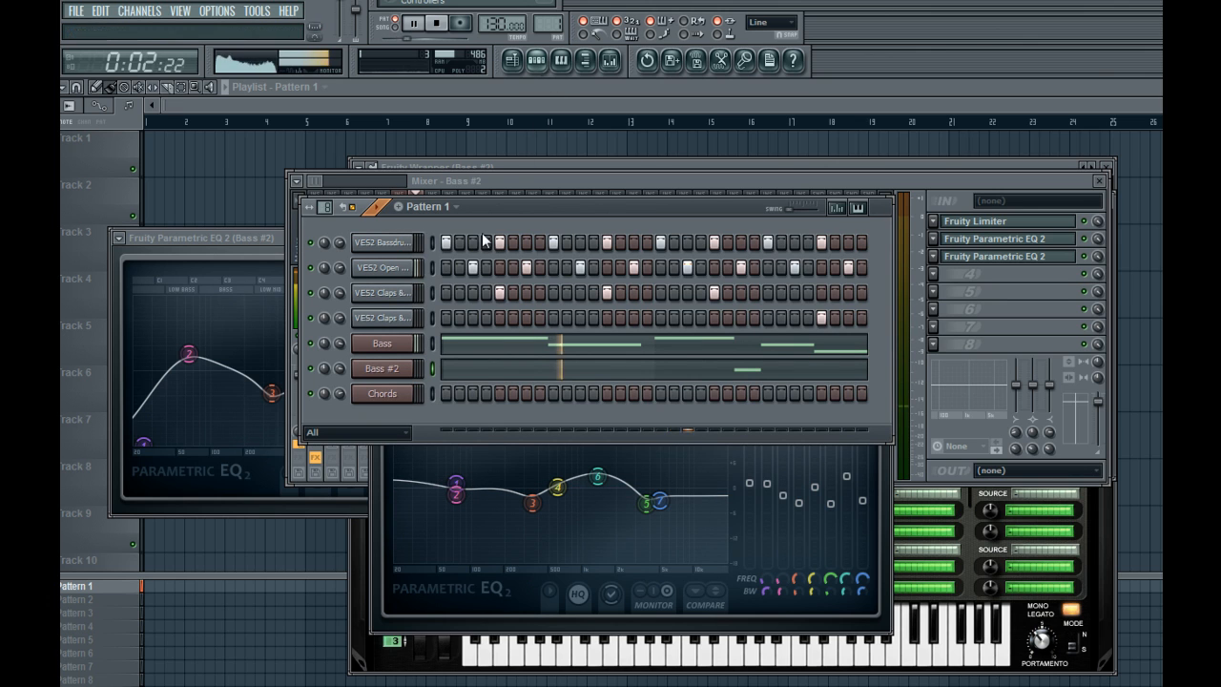
{"action": "right_click", "coordinate": [412, 363]}
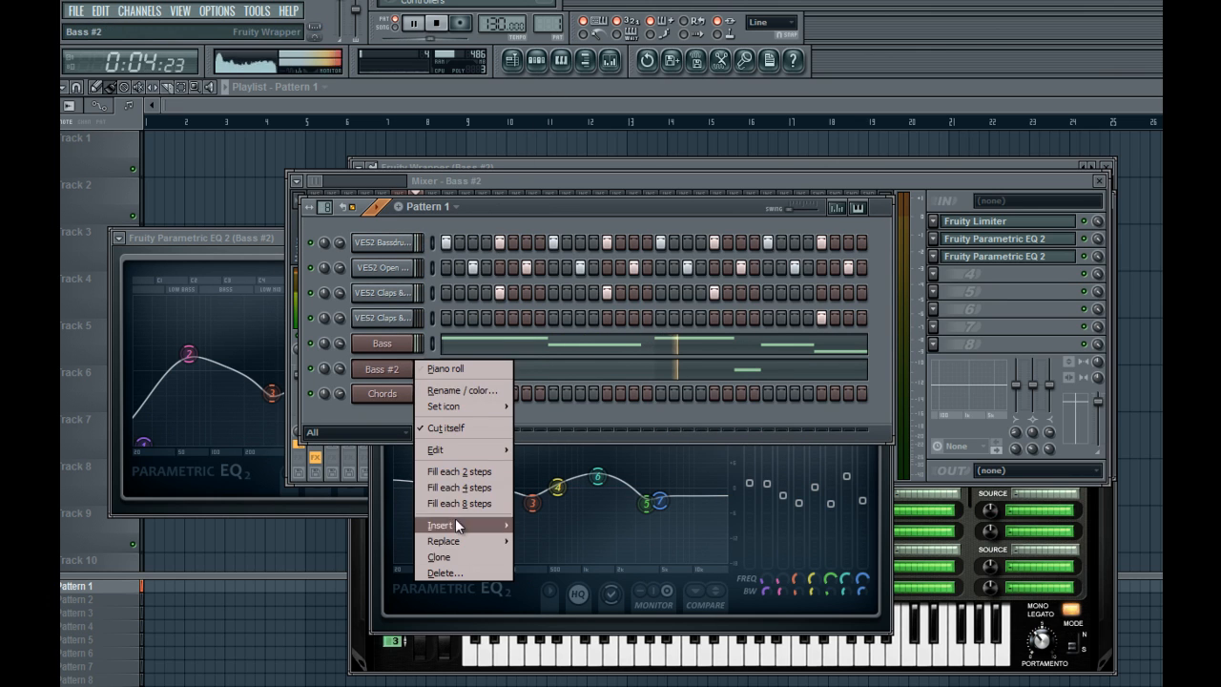
{"action": "left_click", "coordinate": [441, 556]}
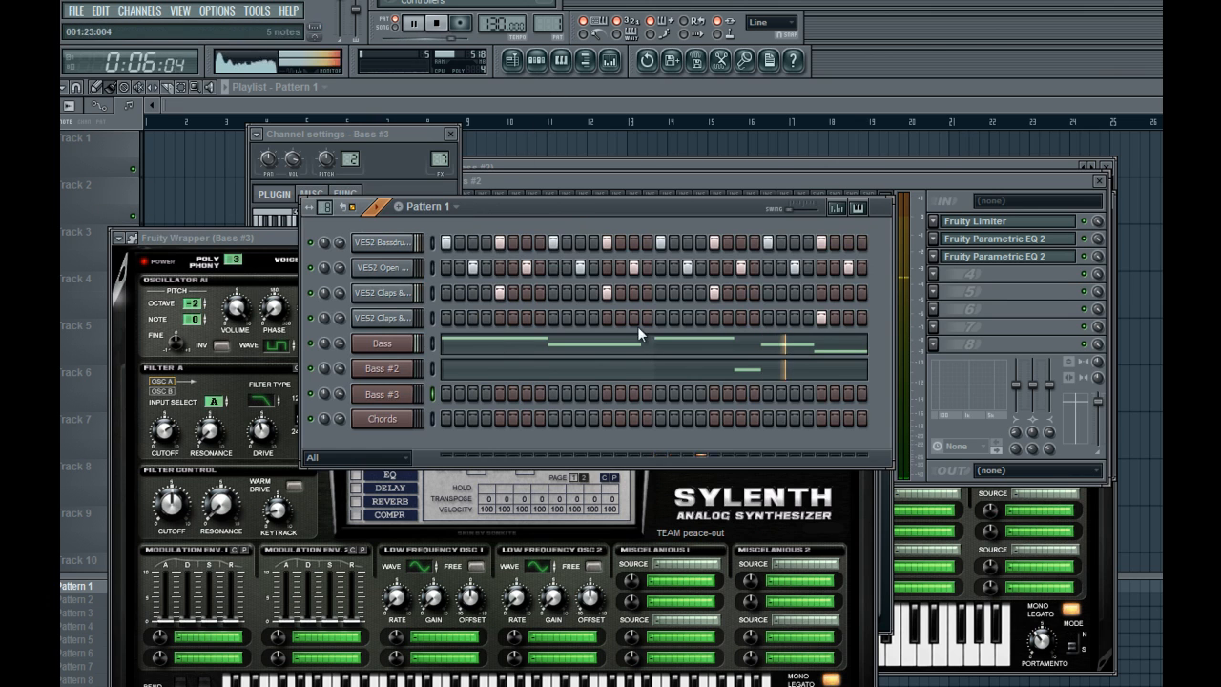
Move band 4 of Bass #2's second equalizer to a higher frequency, stop playback and return to the step sequencer
{"action": "left_click", "coordinate": [973, 262]}
{"action": "left_click", "coordinate": [975, 263]}
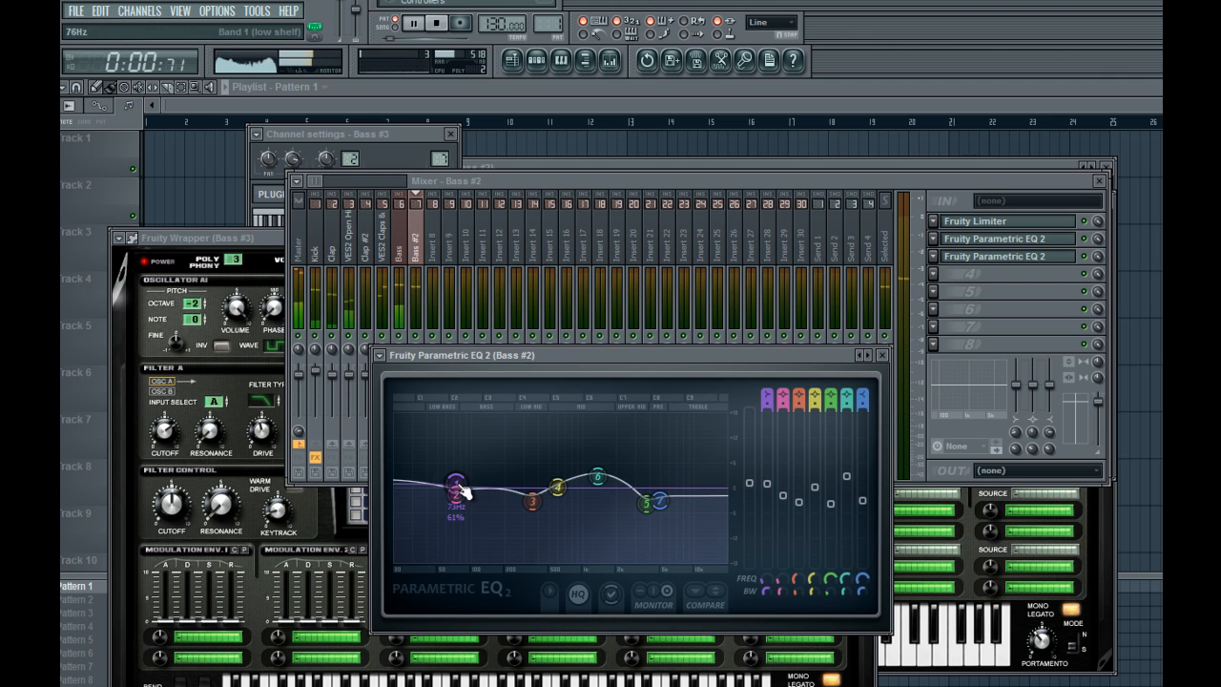
{"action": "left_click_drag", "start_coordinate": [570, 498], "coordinate": [584, 496]}
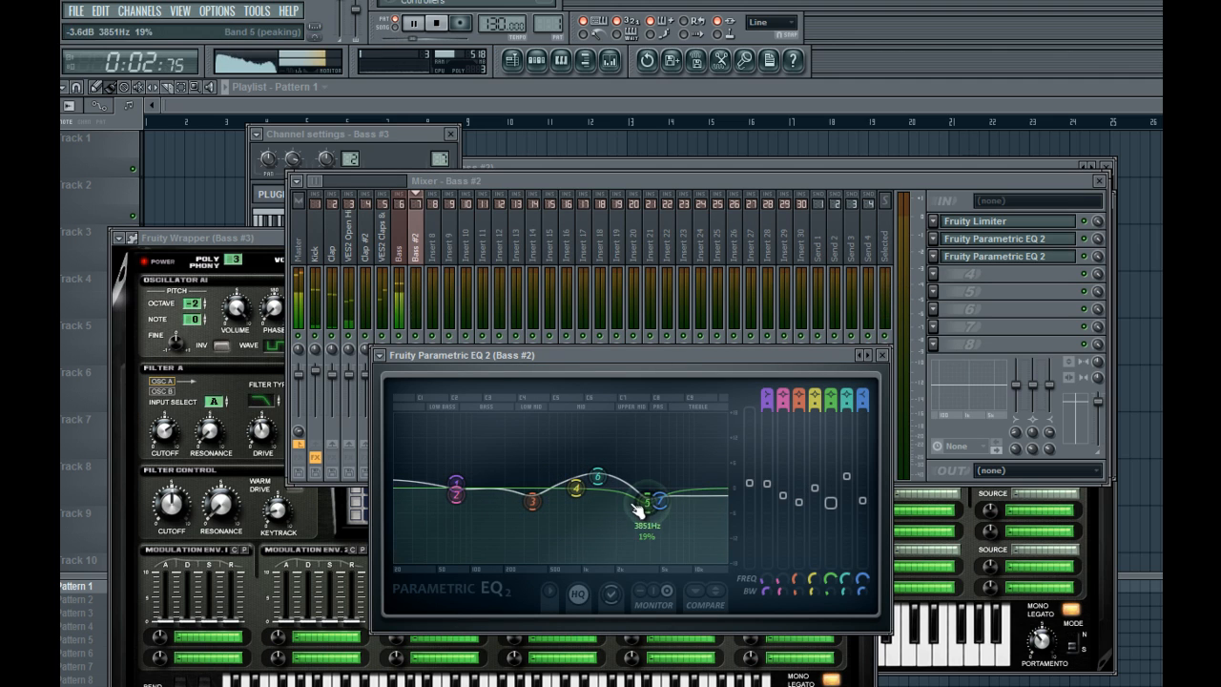
{"action": "left_click", "coordinate": [536, 61]}
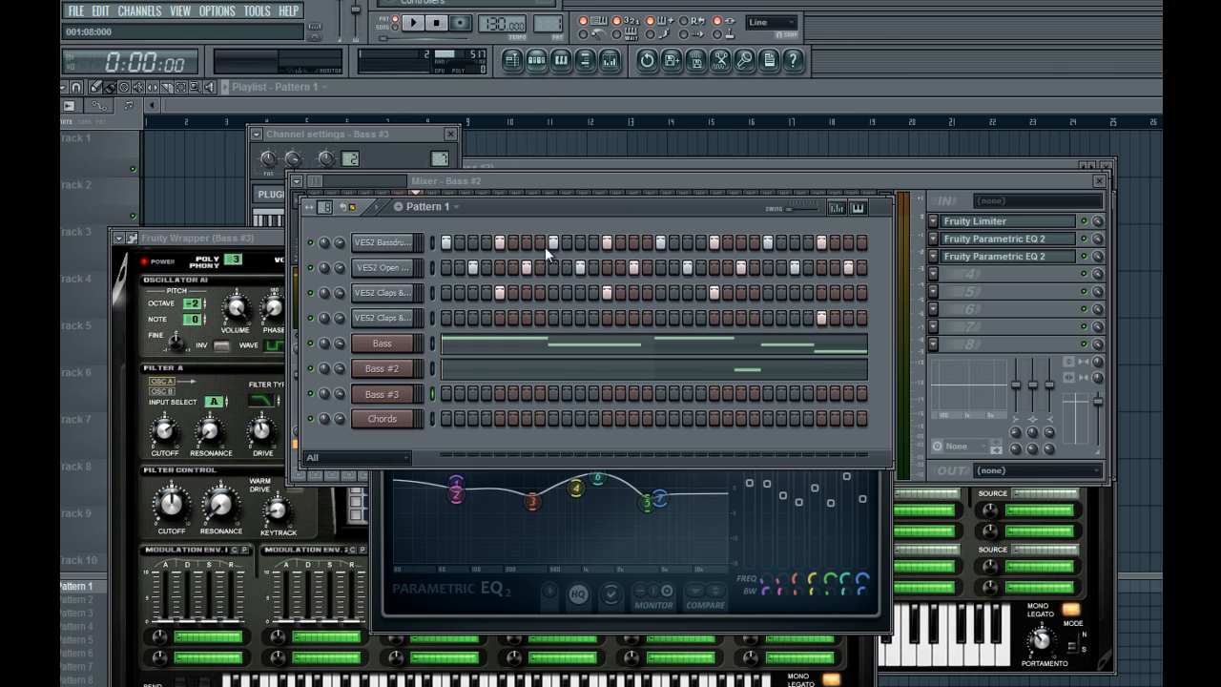
In the Bass piano roll, shorten the first G4 note to end at 1:13, leaving a gap before the F4 note
{"action": "left_click", "coordinate": [587, 360]}
{"action": "scroll", "coordinate": [483, 302], "scroll_direction": "down", "scroll_amount": 2}
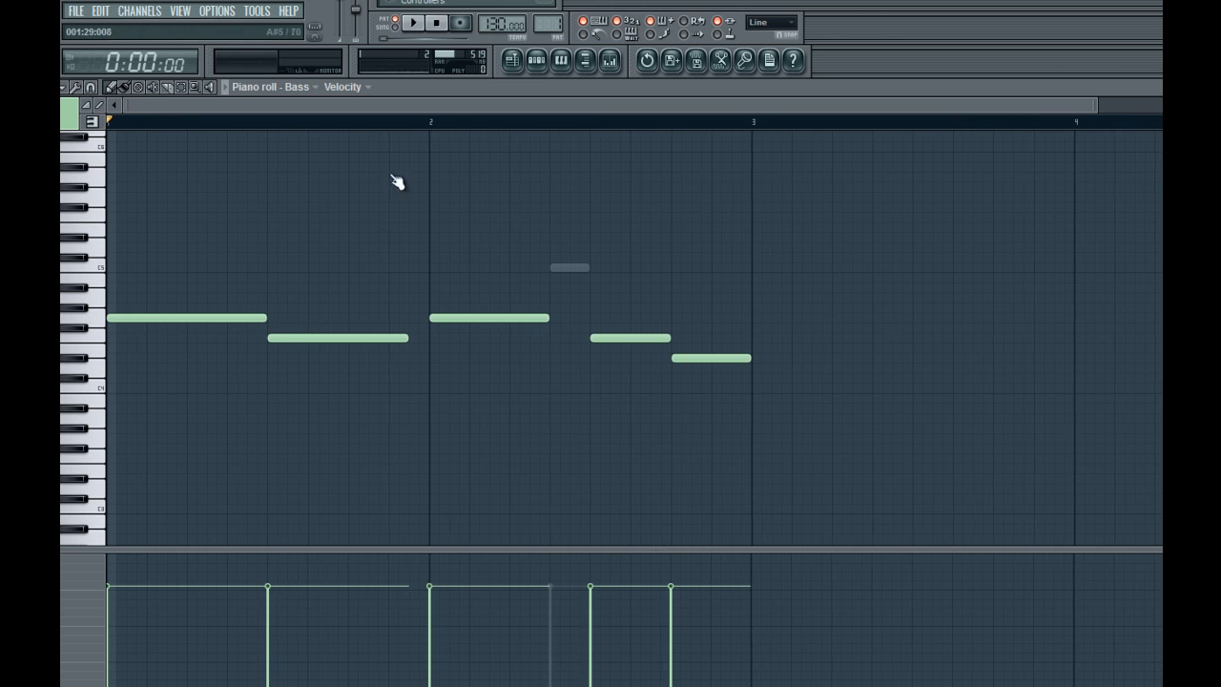
{"action": "left_click", "coordinate": [542, 61]}
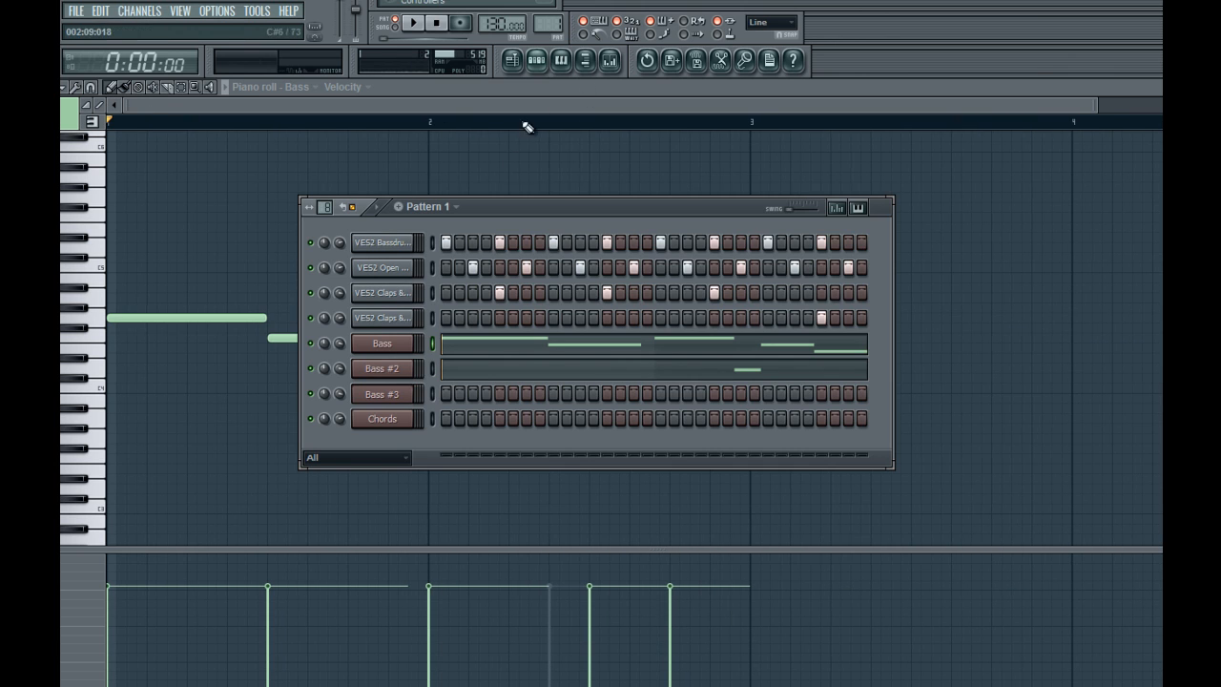
{"action": "key", "text": "F6"}
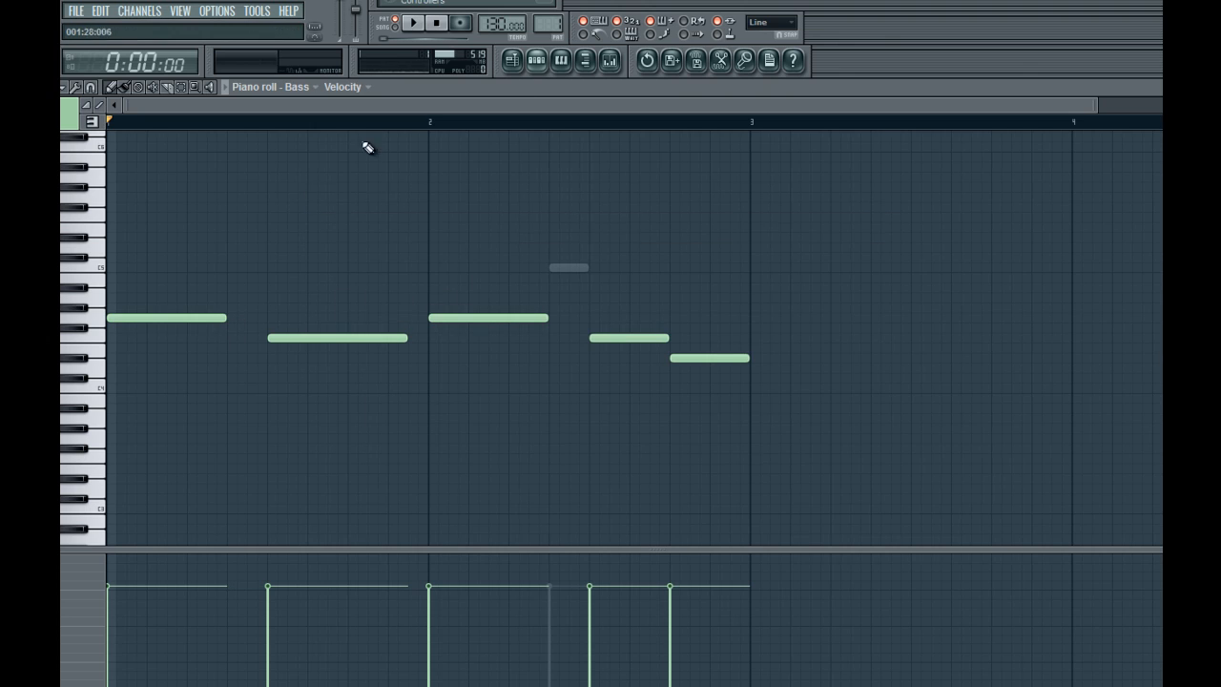
{"action": "left_click_drag", "start_coordinate": [426, 123], "coordinate": [109, 123]}
{"action": "key", "text": "ctrl+d"}
In the Bass #3 piano roll, fill the gap with a 4-step G4 note at 1:13 and play the pattern
{"action": "left_click", "coordinate": [537, 61]}
{"action": "right_click", "coordinate": [402, 386]}
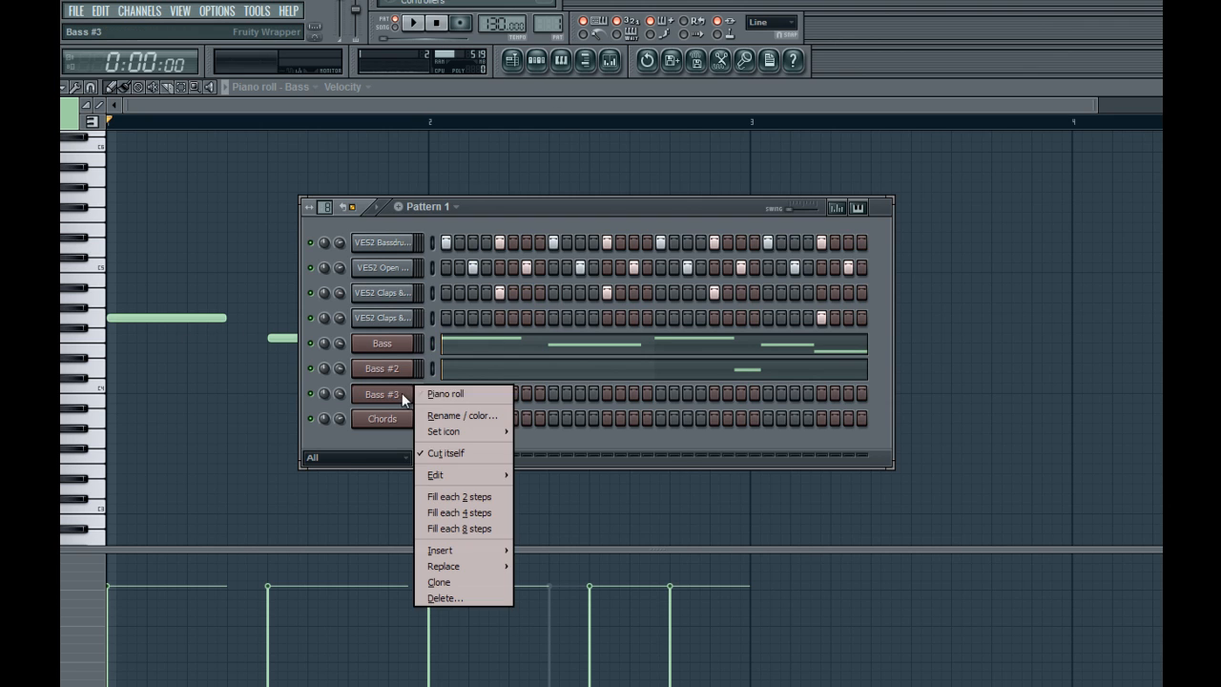
{"action": "left_click", "coordinate": [430, 393]}
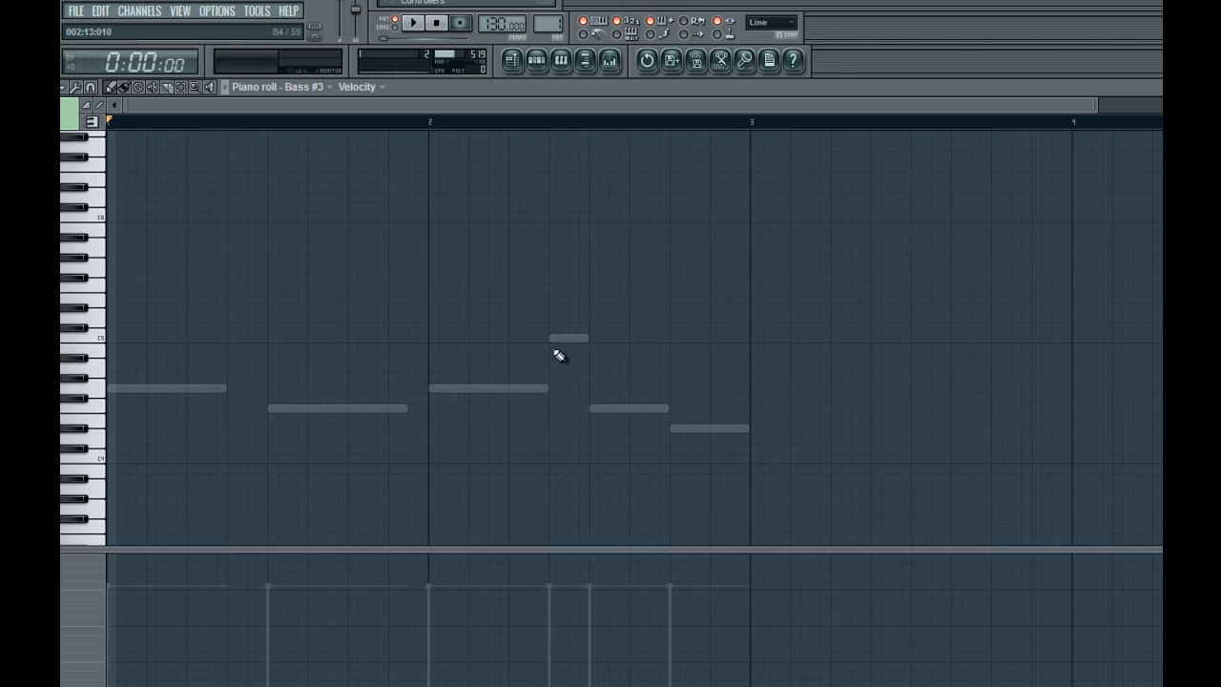
{"action": "left_click", "coordinate": [236, 374]}
{"action": "right_click", "coordinate": [238, 378]}
{"action": "left_click", "coordinate": [235, 389]}
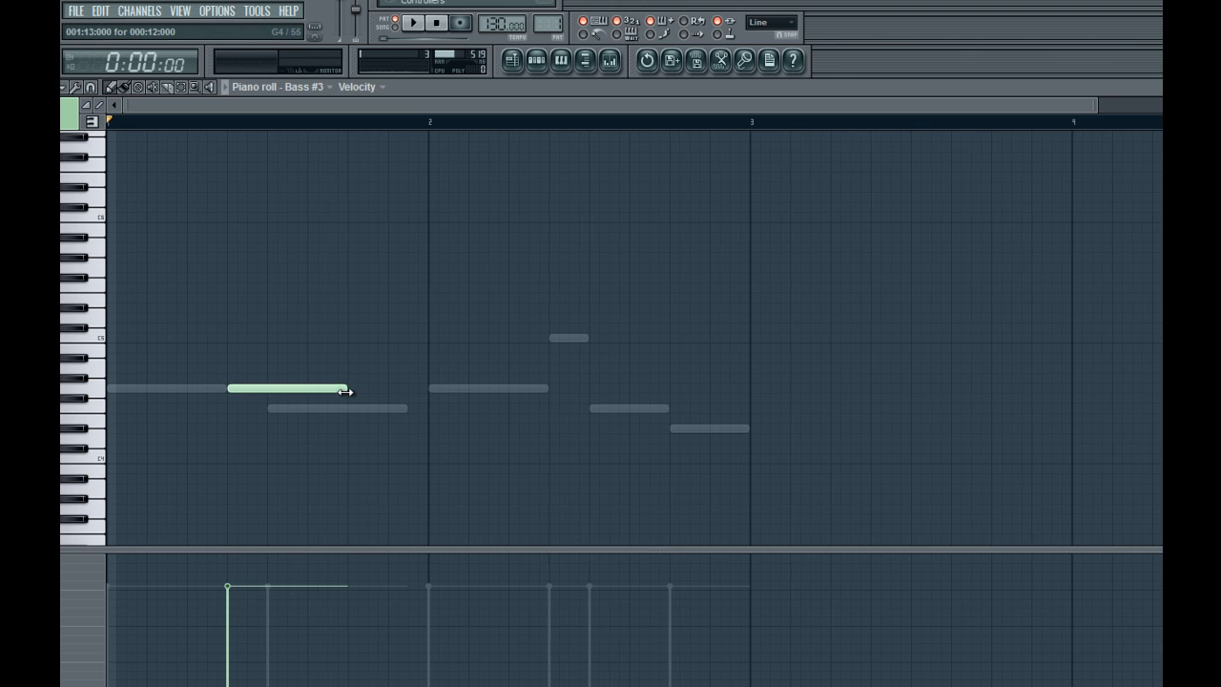
{"action": "left_click", "coordinate": [537, 61]}
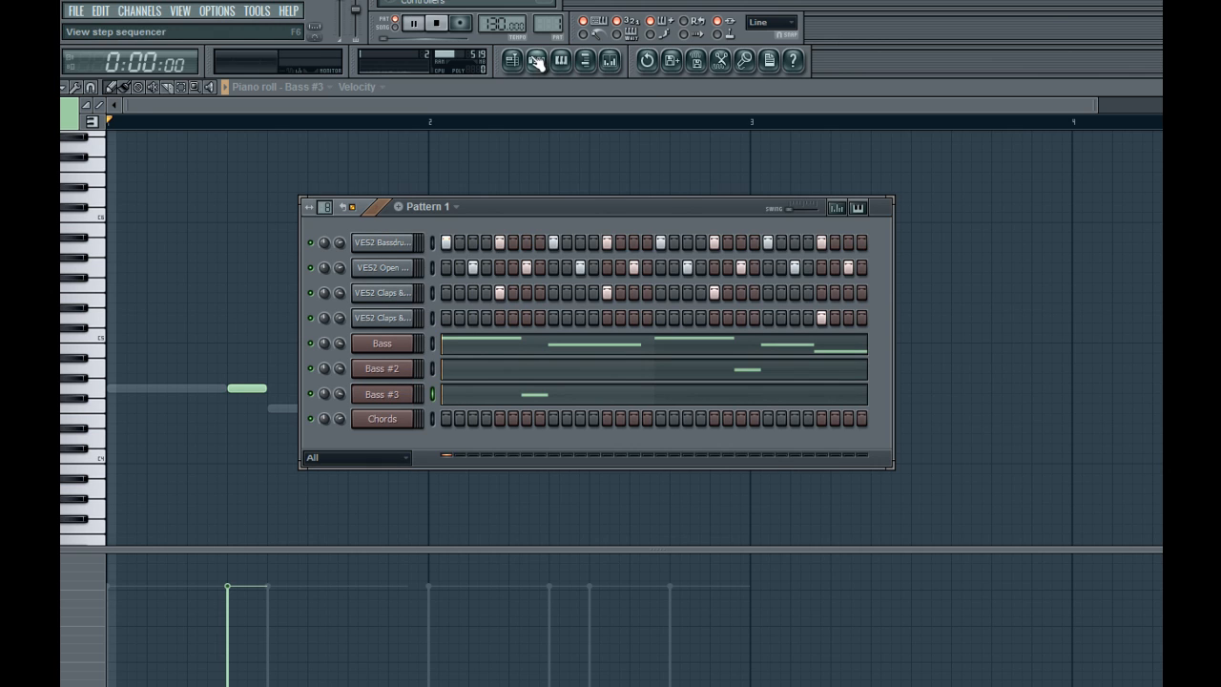
{"action": "key", "text": "space"}
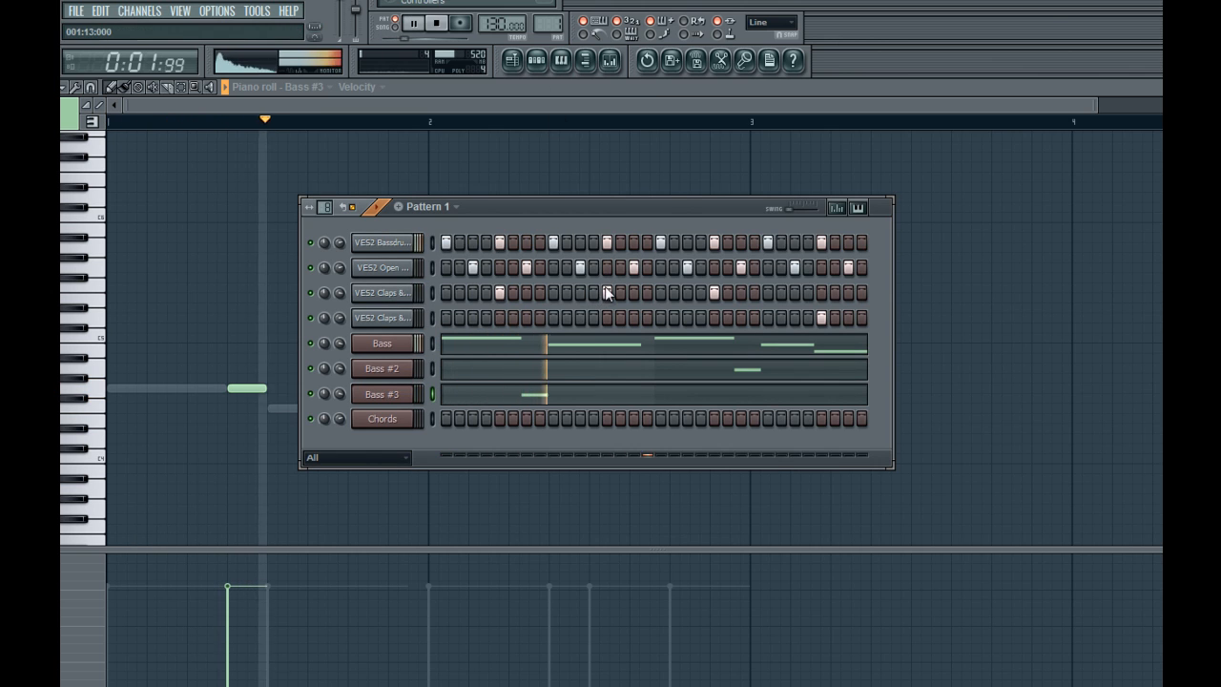
In the Bass piano roll, extend the first G4 note back to 1:17 and break the F4 note into two, the second starting at 1:25
{"action": "left_click", "coordinate": [232, 266]}
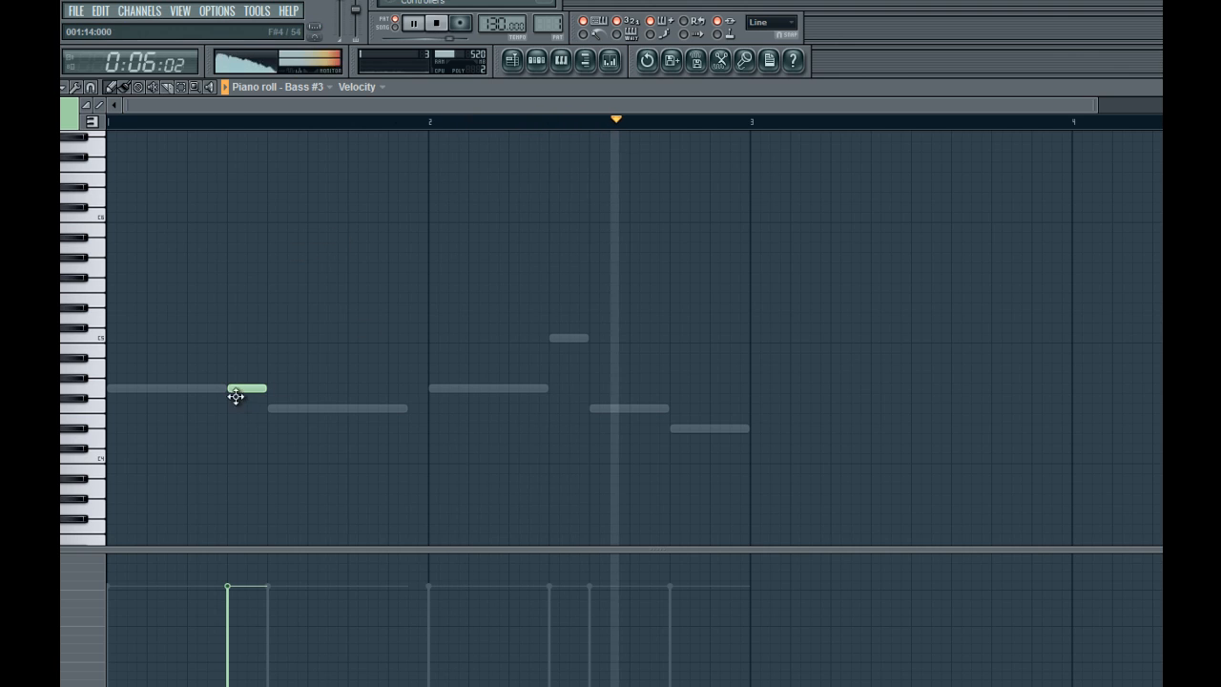
{"action": "key", "text": "space"}
{"action": "left_click_drag", "start_coordinate": [236, 396], "coordinate": [210, 385]}
{"action": "double_click", "coordinate": [201, 389]}
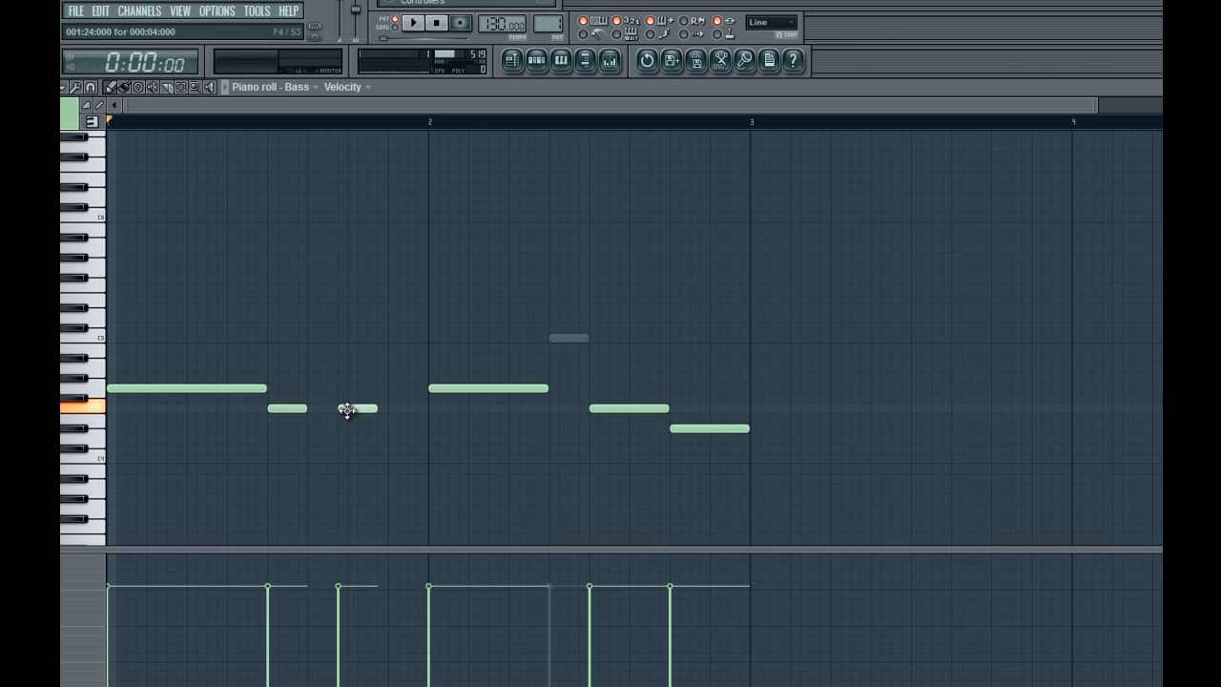
{"action": "left_click_drag", "start_coordinate": [368, 408], "coordinate": [380, 407]}
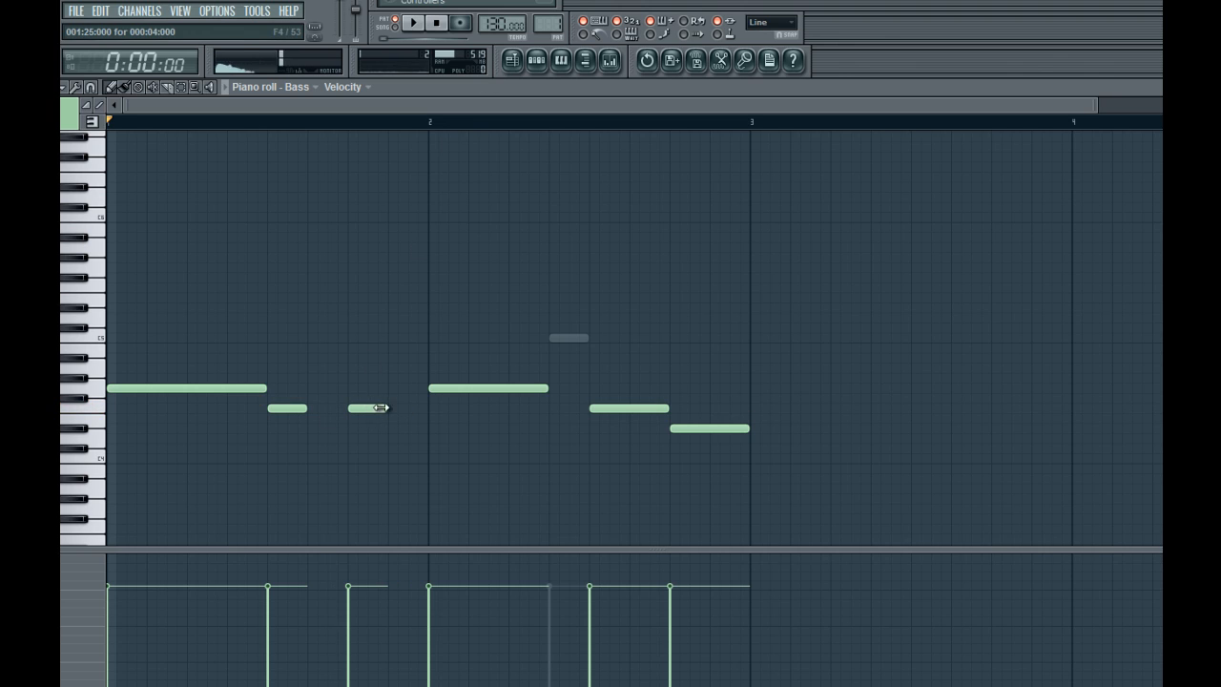
{"action": "left_click", "coordinate": [276, 122]}
{"action": "key", "text": "space"}
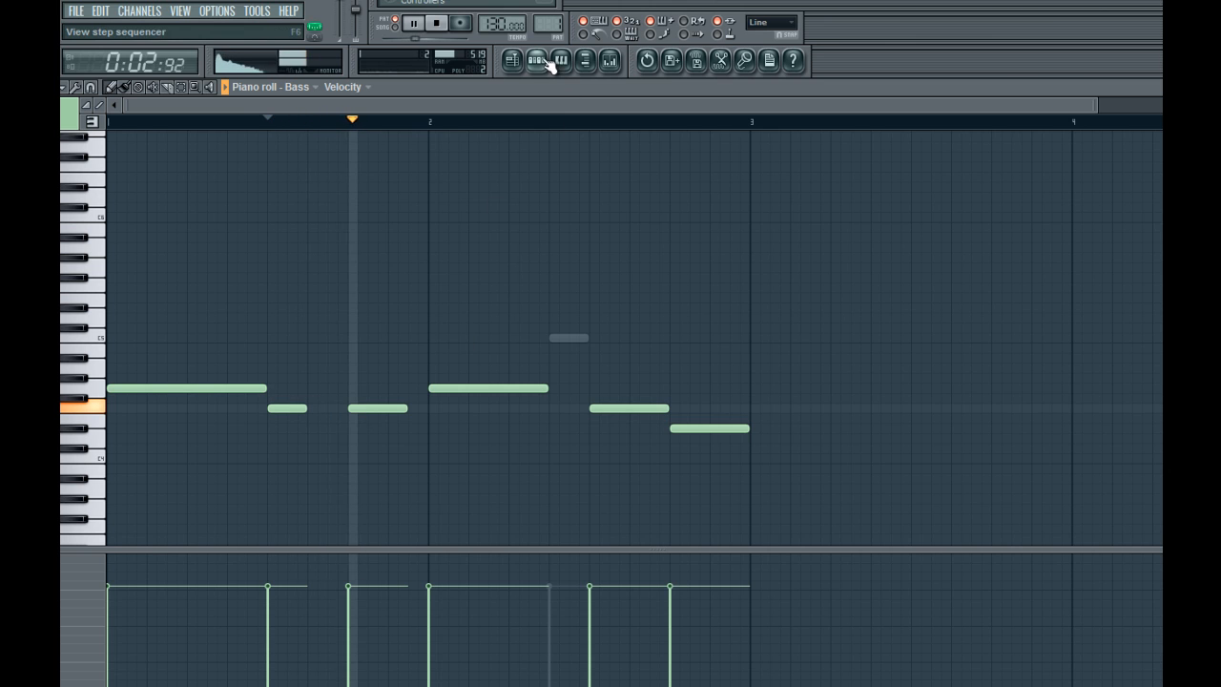
{"action": "left_click", "coordinate": [437, 24]}
{"action": "left_click", "coordinate": [437, 23]}
{"action": "key", "text": "space"}
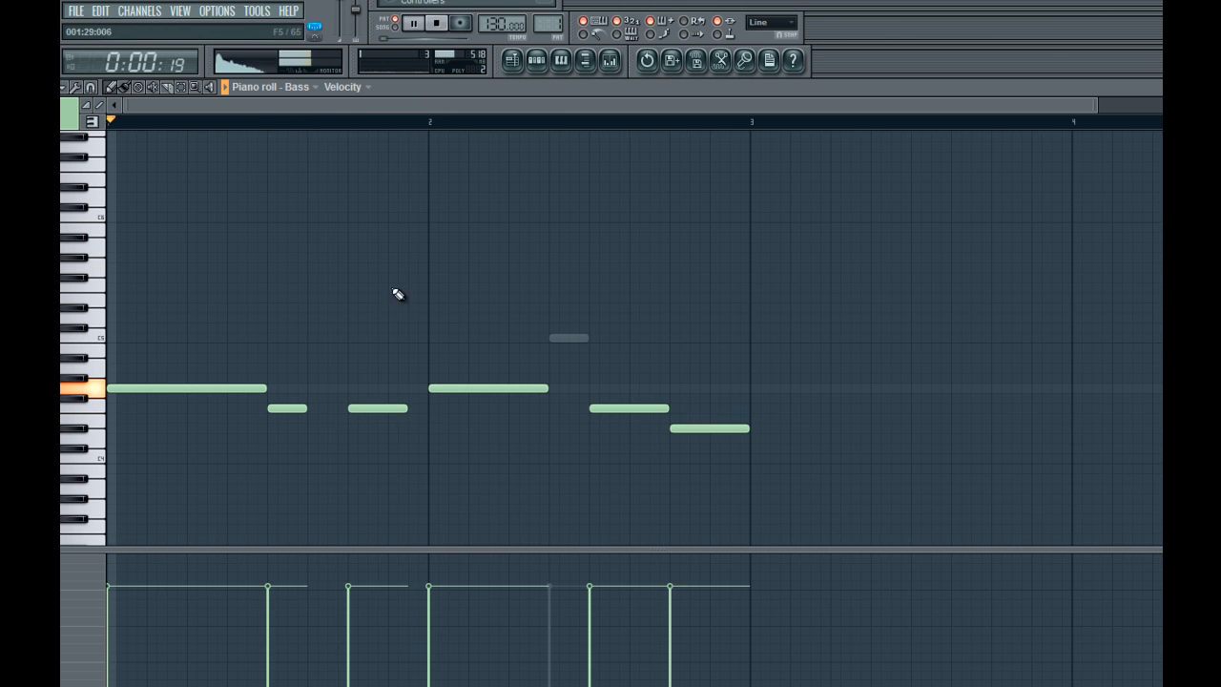
Put a 4-step Bass #3 note on F4 at 1:21, between the two Bass F4 notes, and play the pattern
{"action": "left_click", "coordinate": [534, 63]}
{"action": "key", "text": "space"}
{"action": "right_click", "coordinate": [387, 396]}
{"action": "left_click", "coordinate": [451, 394]}
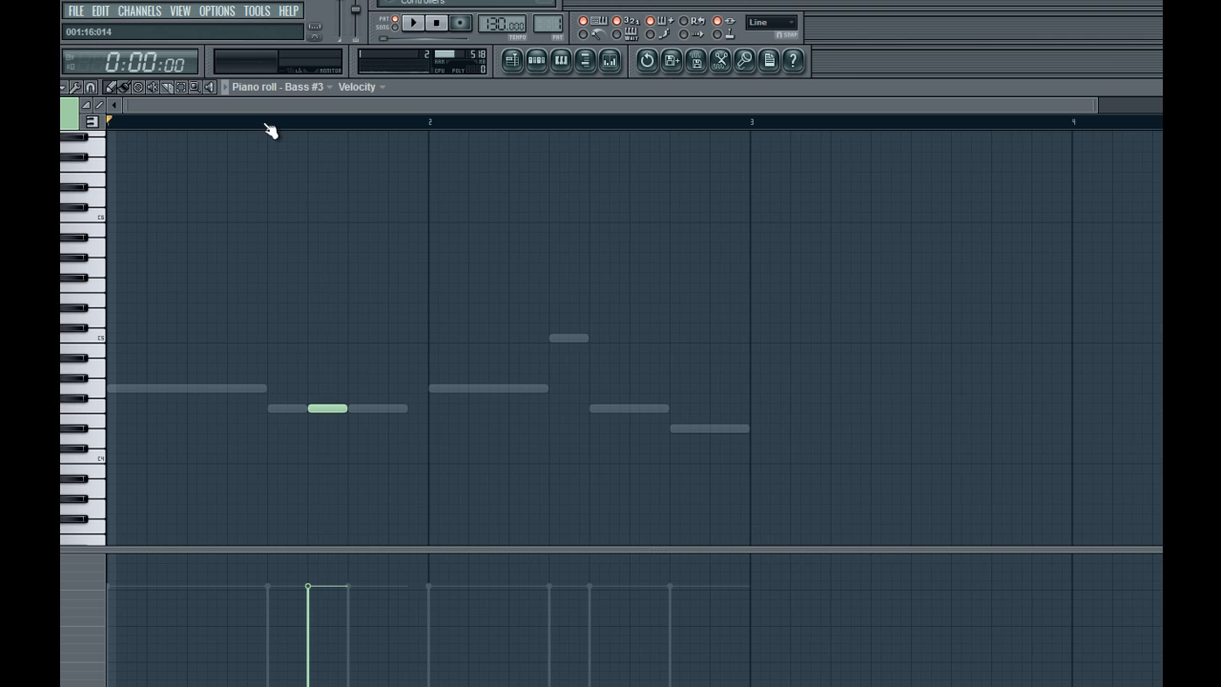
{"action": "key", "text": "space"}
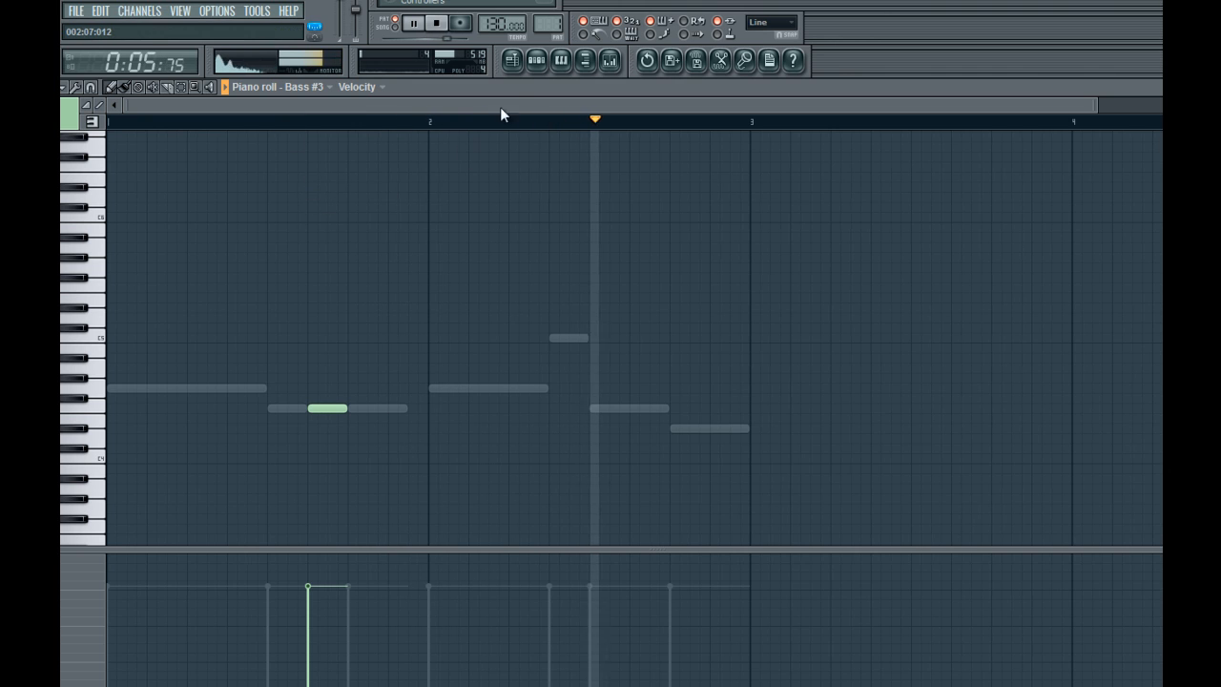
{"action": "left_click", "coordinate": [539, 60]}
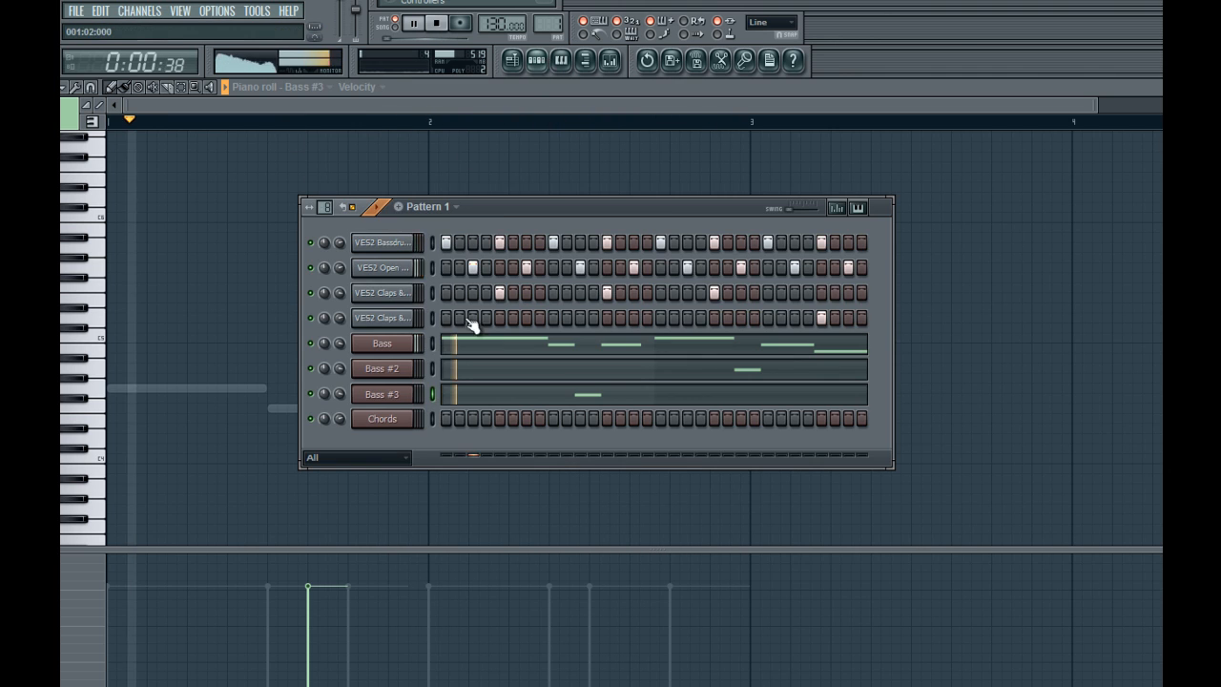
Stop playback, select the F4 note in Bass #3's piano roll and set the playback start to 1:17
{"action": "key", "text": "space"}
{"action": "left_click", "coordinate": [381, 394]}
{"action": "left_click", "coordinate": [629, 215]}
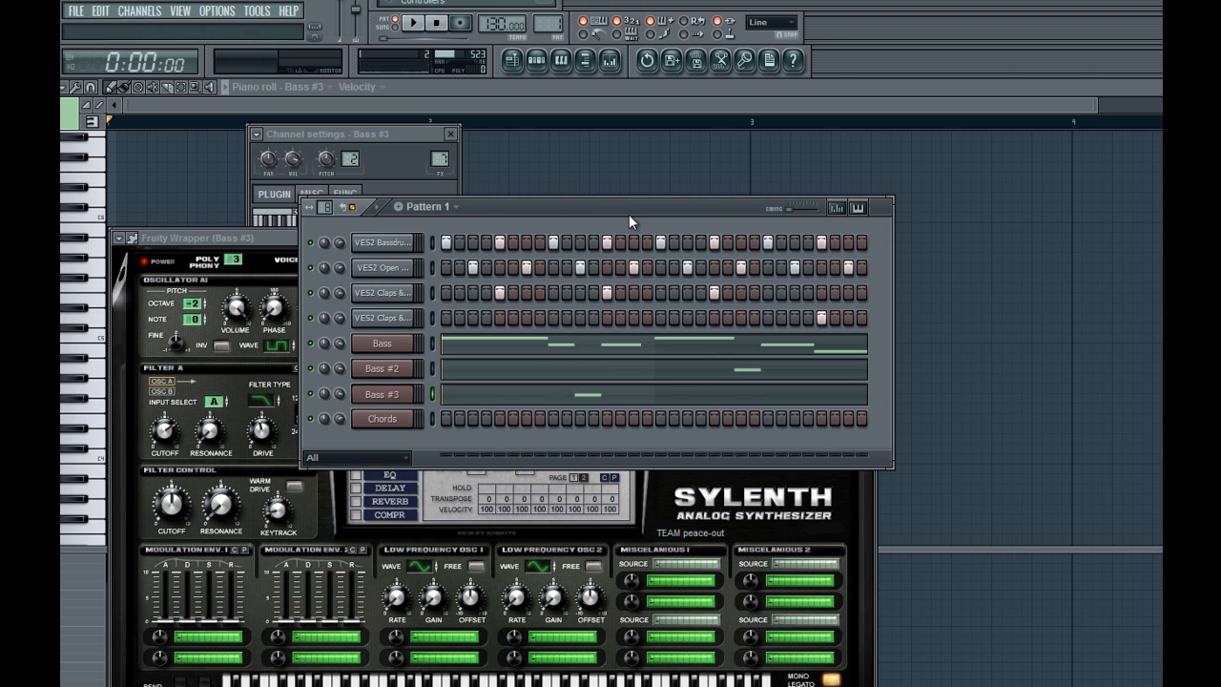
{"action": "left_click", "coordinate": [565, 401]}
{"action": "scroll", "coordinate": [546, 393], "scroll_direction": "down", "scroll_amount": 2}
{"action": "left_click_drag", "start_coordinate": [410, 294], "coordinate": [336, 338]}
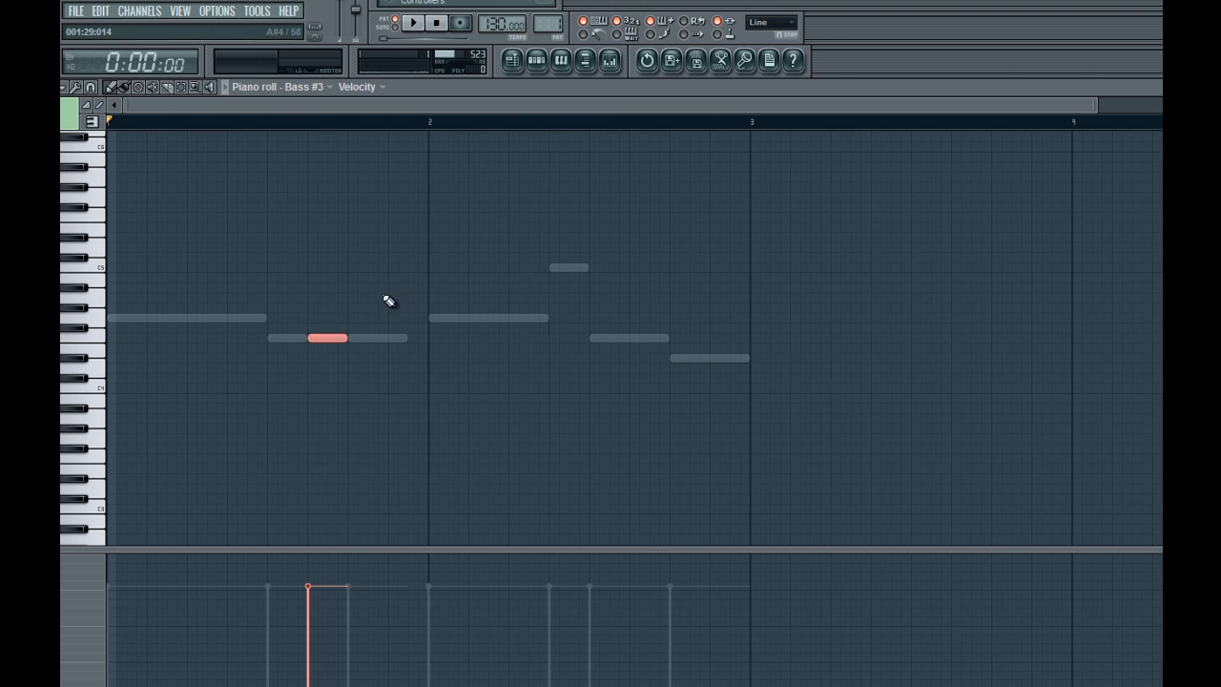
{"action": "left_click", "coordinate": [268, 117]}
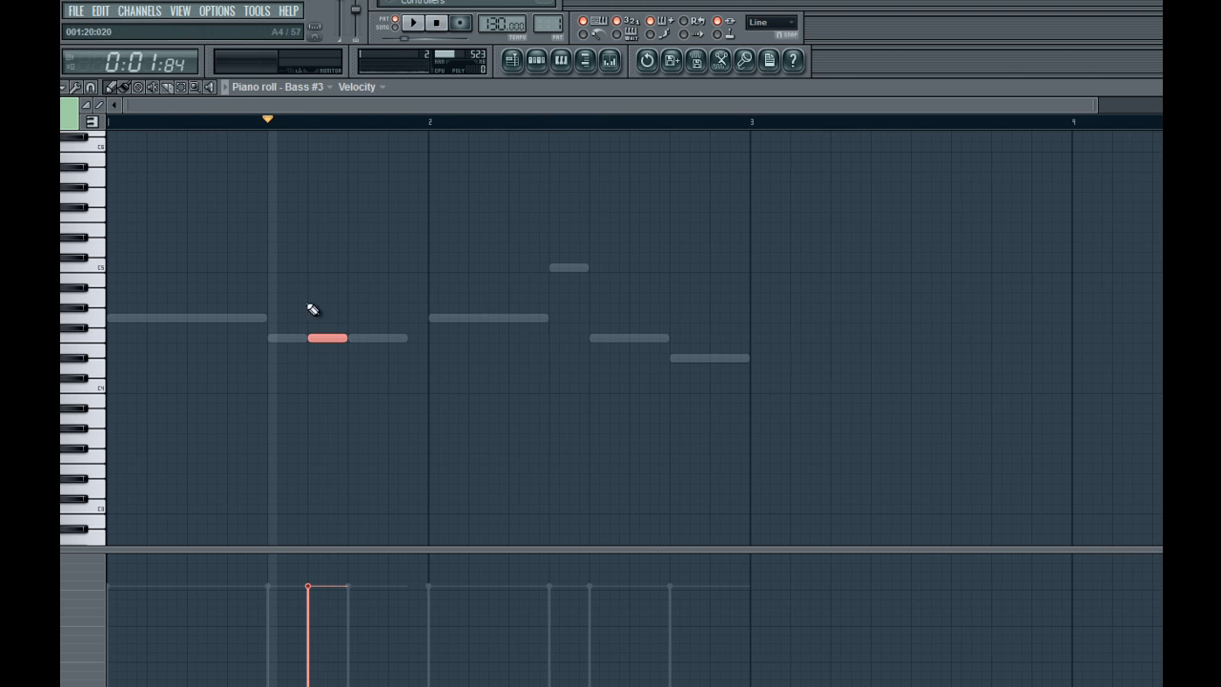
Try placing the Bass #3 F4 accent at 1:25, with the preceding Bass F4 note lengthened to meet it
{"action": "right_click", "coordinate": [399, 338]}
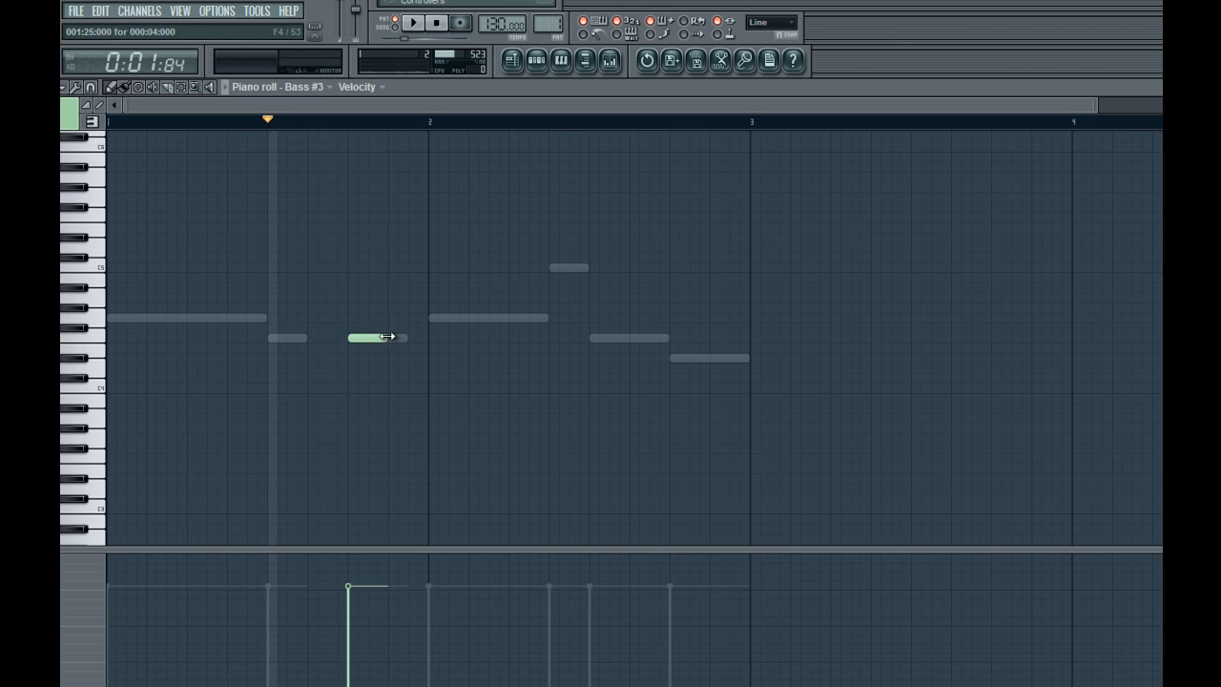
{"action": "right_click", "coordinate": [398, 338]}
{"action": "left_click_drag", "start_coordinate": [399, 339], "coordinate": [348, 340]}
{"action": "right_click", "coordinate": [341, 339]}
{"action": "left_click", "coordinate": [391, 337]}
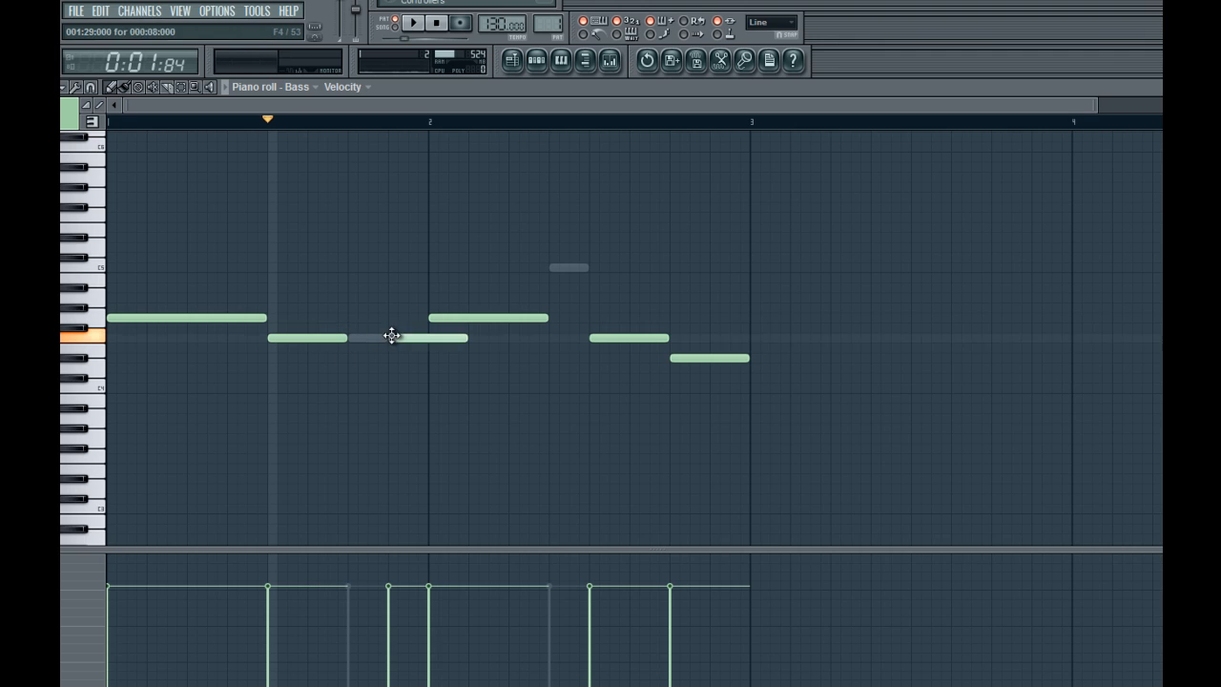
Remove the Bass F4 note at 1:29, stretch the Bass #3 accent at 1:25 to 8 steps and listen to it
{"action": "left_click_drag", "start_coordinate": [488, 338], "coordinate": [479, 337]}
{"action": "right_click", "coordinate": [478, 339]}
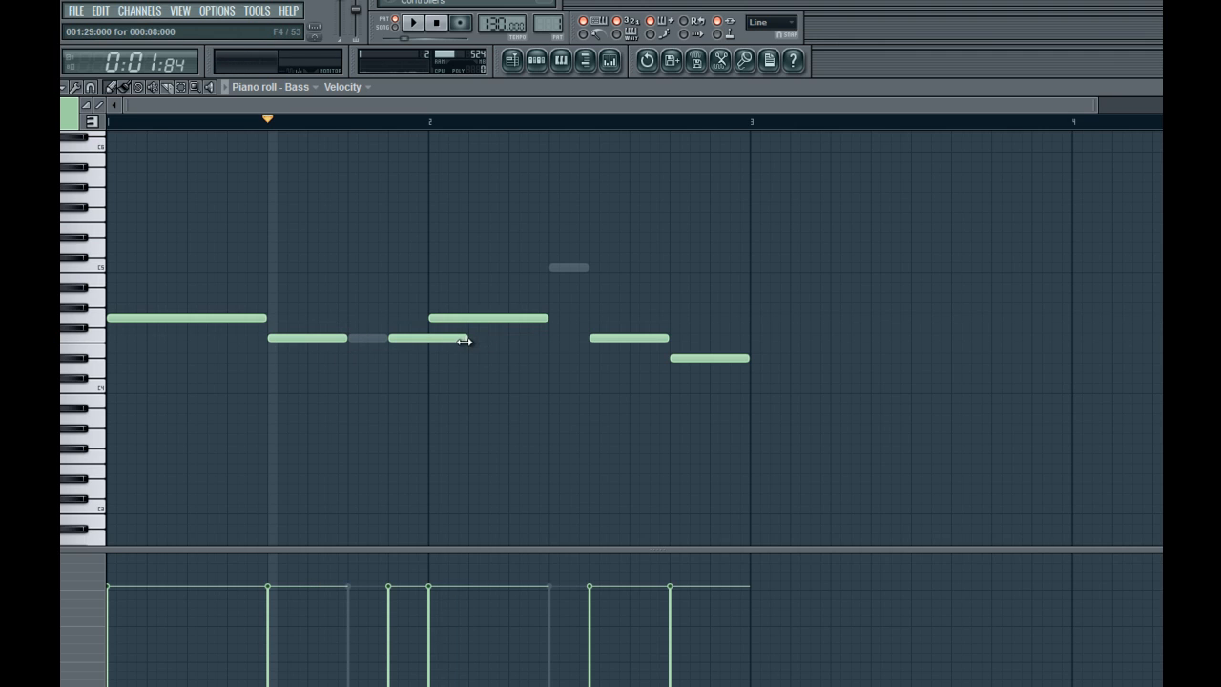
{"action": "double_click", "coordinate": [380, 340]}
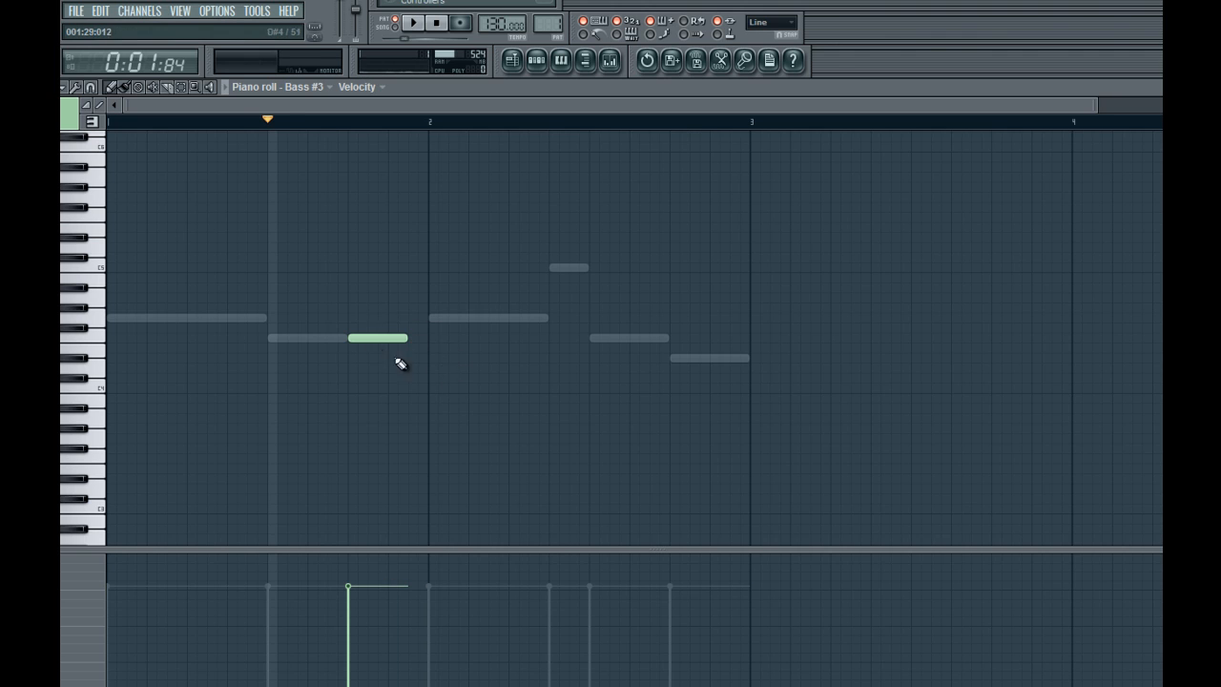
{"action": "key", "text": "space"}
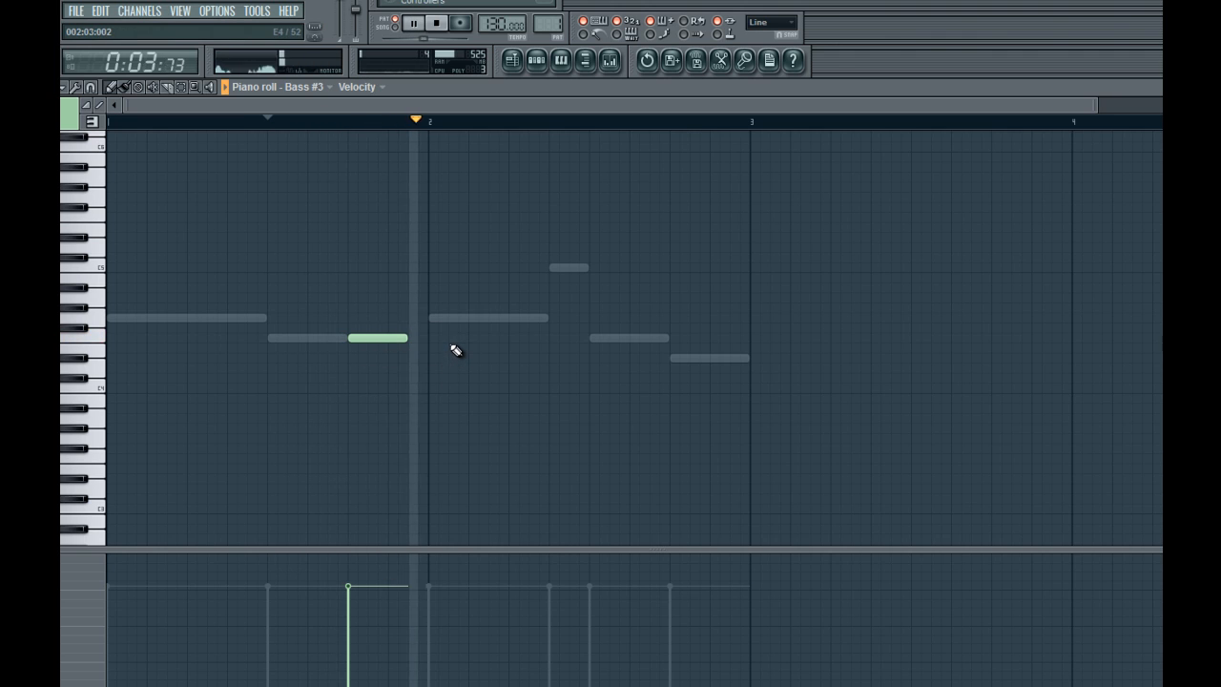
{"action": "left_click_drag", "start_coordinate": [406, 338], "coordinate": [427, 338]}
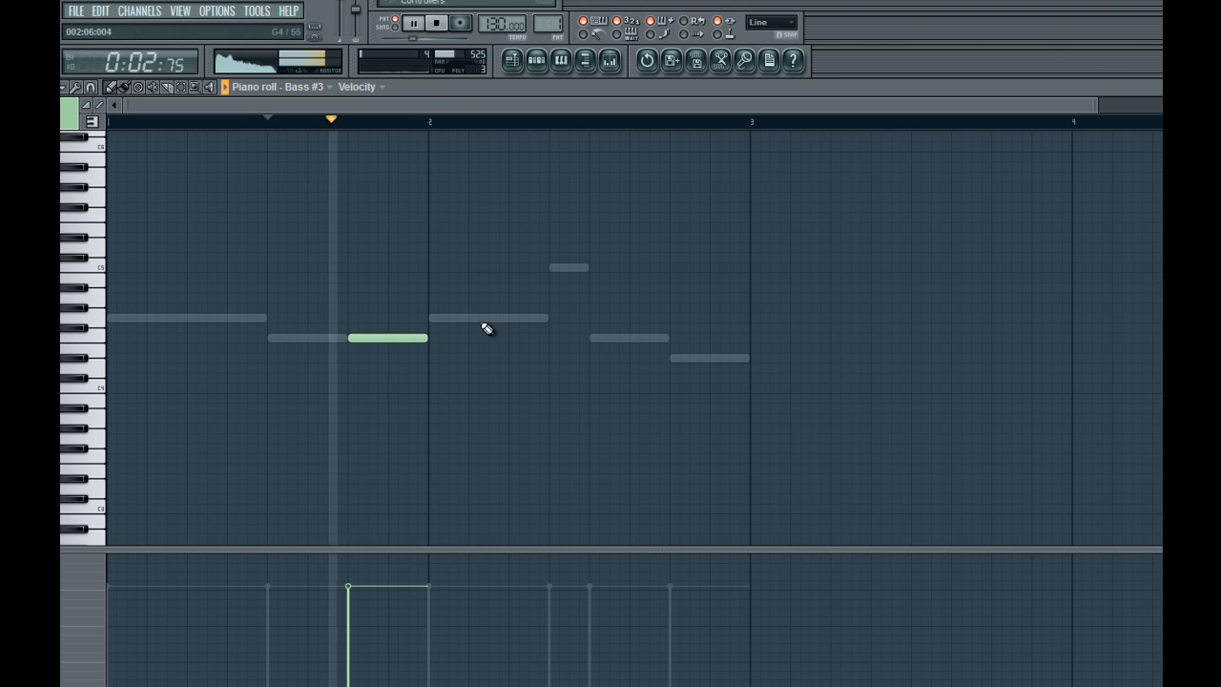
{"action": "key", "text": "space"}
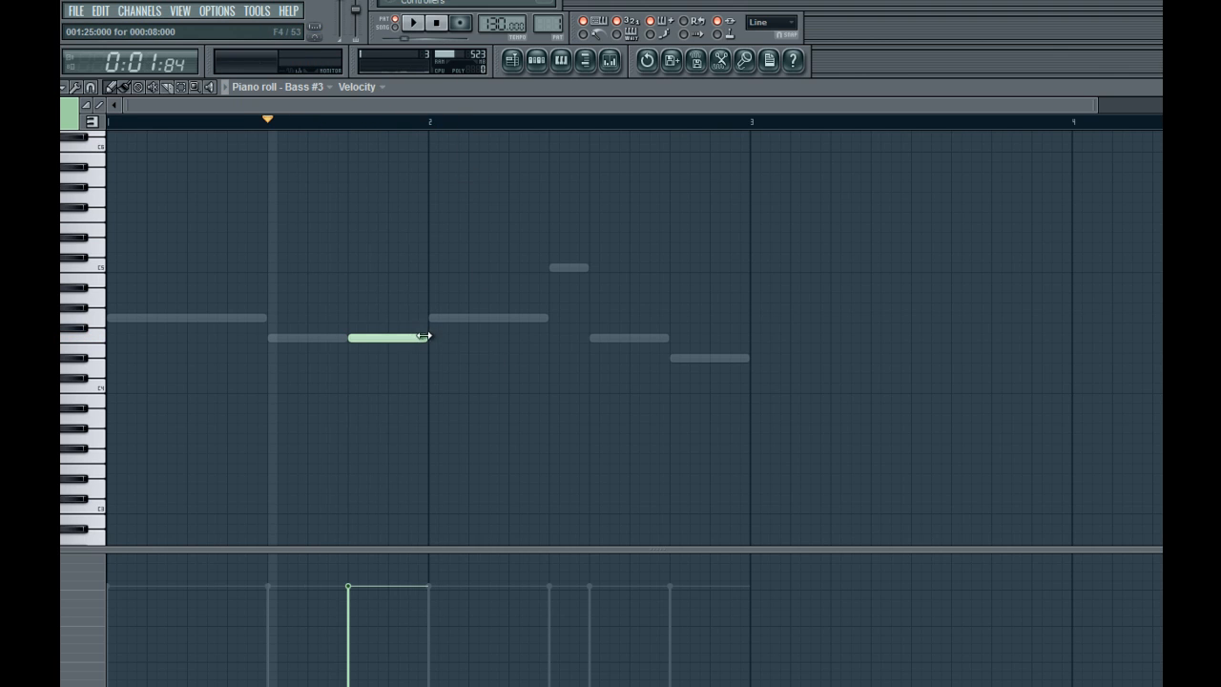
Return the Bass #3 accent to 4 steps at 1:21 and rebuild the Bass F4 notes around it at 1:17 and 1:25
{"action": "left_click_drag", "start_coordinate": [426, 338], "coordinate": [318, 338]}
{"action": "right_click", "coordinate": [362, 338]}
{"action": "double_click", "coordinate": [298, 341]}
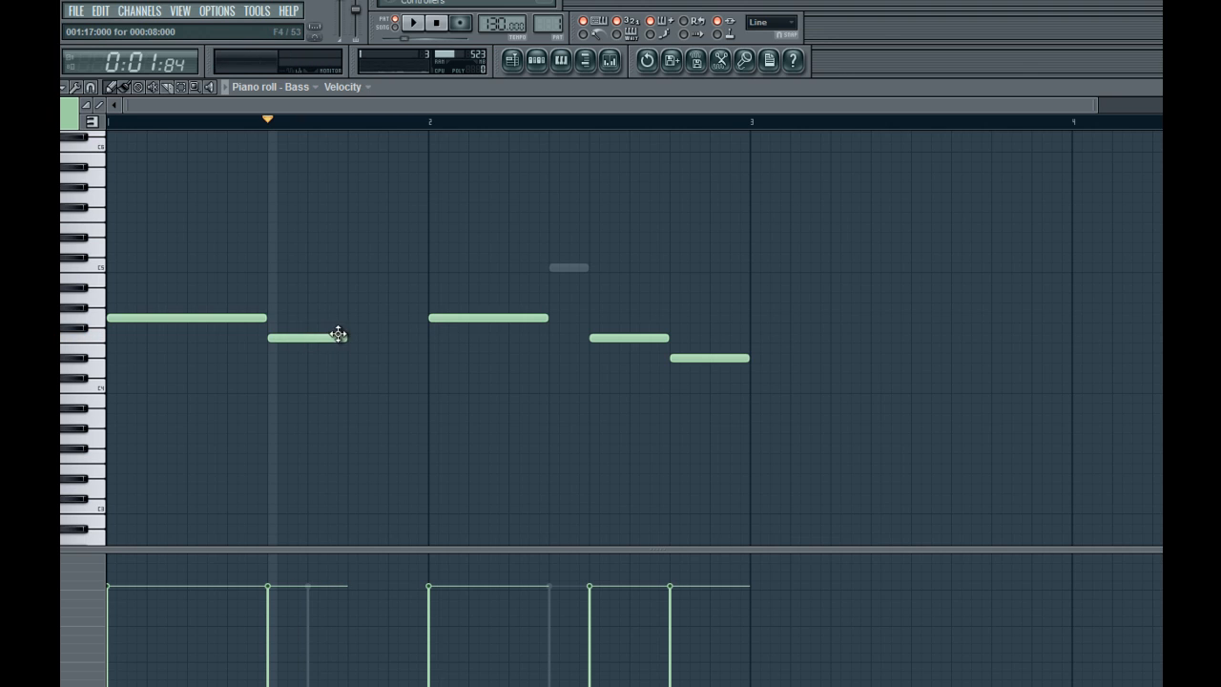
{"action": "left_click", "coordinate": [352, 338]}
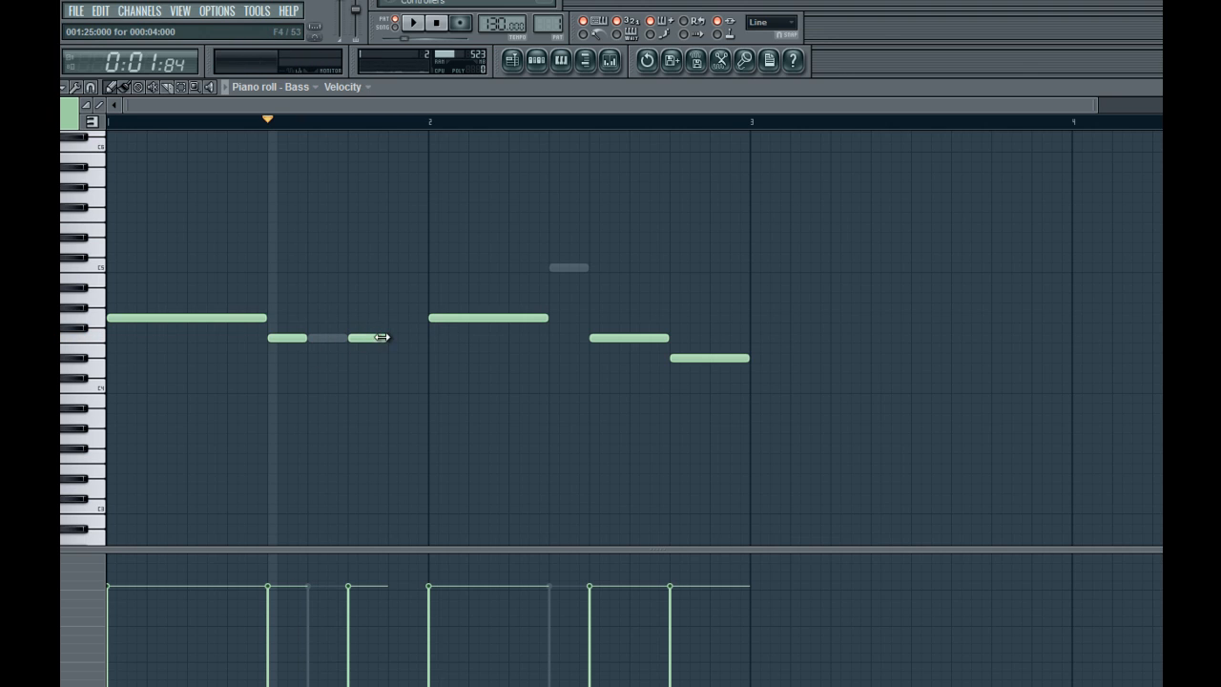
{"action": "left_click_drag", "start_coordinate": [386, 337], "coordinate": [407, 337]}
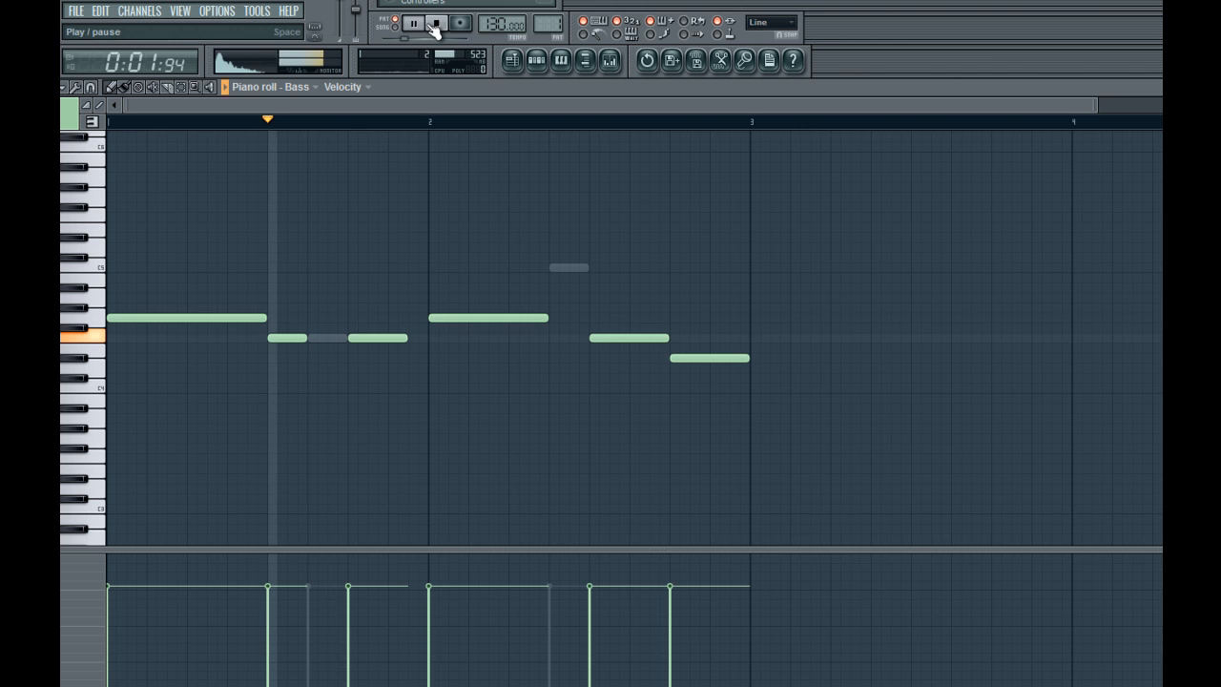
Play the pattern from 1:17, solo the Bass #3 channel in the step sequencer and stop playback
{"action": "key", "text": "space"}
{"action": "left_click", "coordinate": [535, 60]}
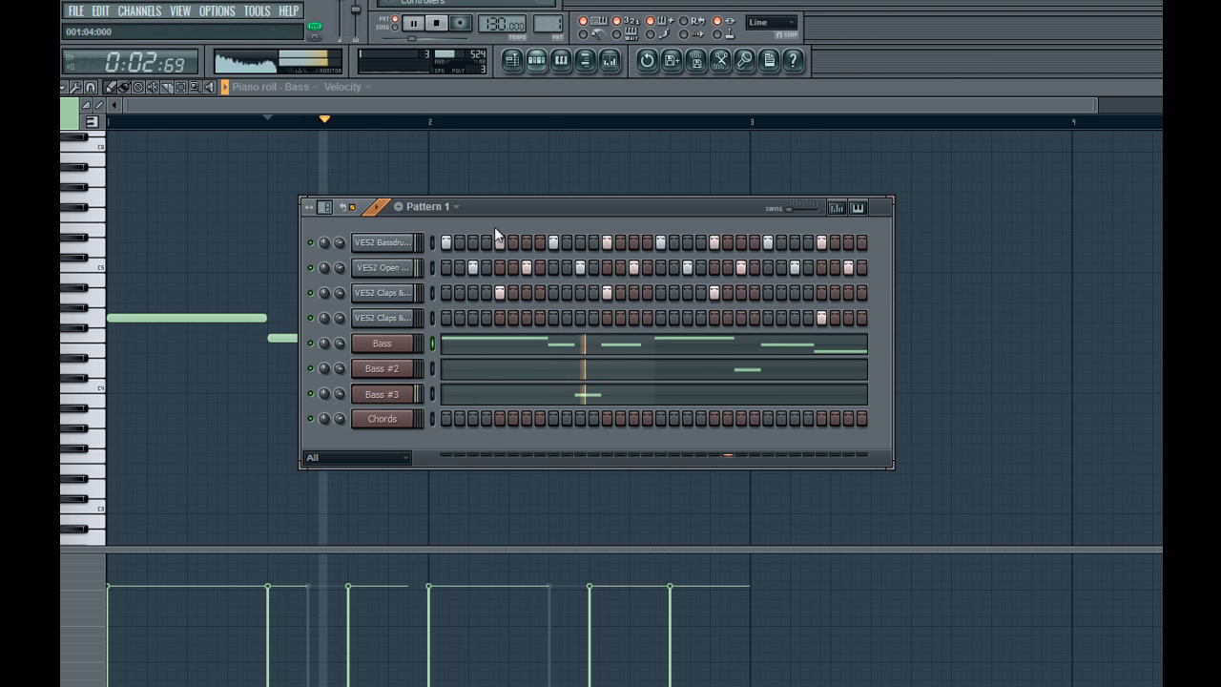
{"action": "right_click", "coordinate": [311, 394]}
{"action": "left_click", "coordinate": [320, 402]}
{"action": "key", "text": "space"}
Bring Bass #3's Sylenth window into full view, check Oscillator A2's waveform and briefly play the soloed channel
{"action": "left_click", "coordinate": [374, 397]}
{"action": "left_click_drag", "start_coordinate": [424, 240], "coordinate": [507, 160]}
{"action": "left_click", "coordinate": [786, 263]}
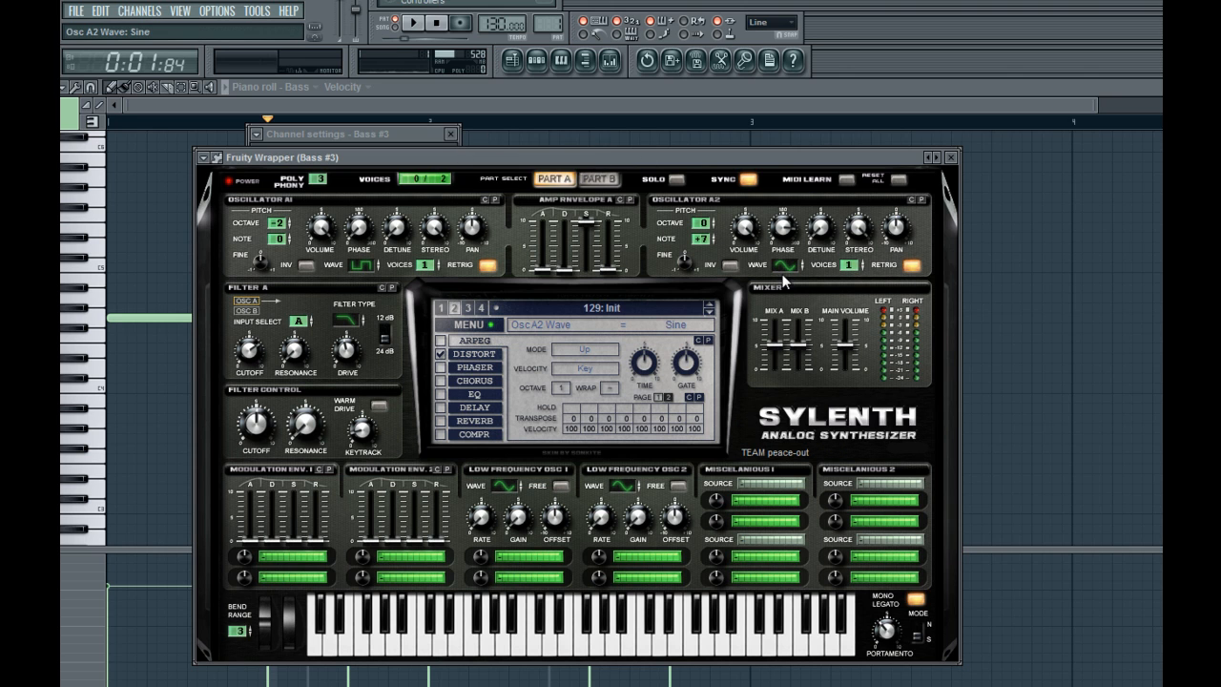
{"action": "key", "text": "space"}
{"action": "key", "text": "space"}
Set the playback start to the Bass #3 note at 1:21 and reopen Bass #3's Sylenth window
{"action": "left_click", "coordinate": [537, 60]}
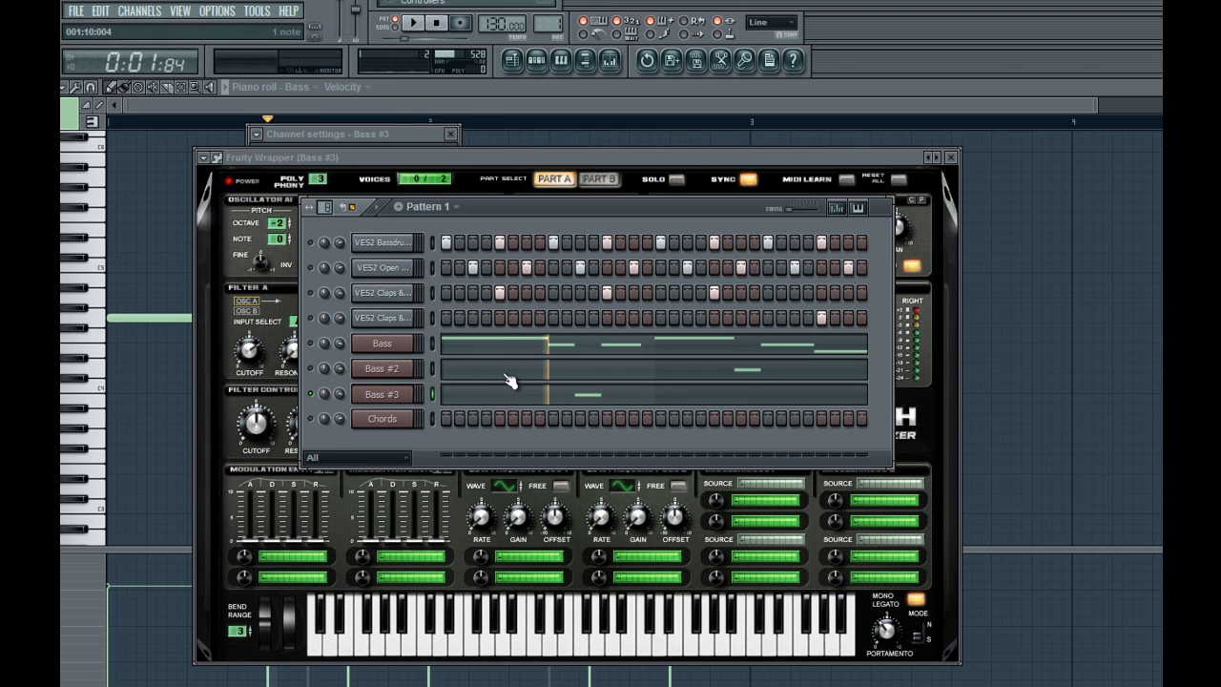
{"action": "left_click", "coordinate": [507, 391]}
{"action": "scroll", "coordinate": [509, 392], "scroll_direction": "down", "scroll_amount": 2}
{"action": "left_click", "coordinate": [310, 121]}
{"action": "left_click", "coordinate": [537, 60]}
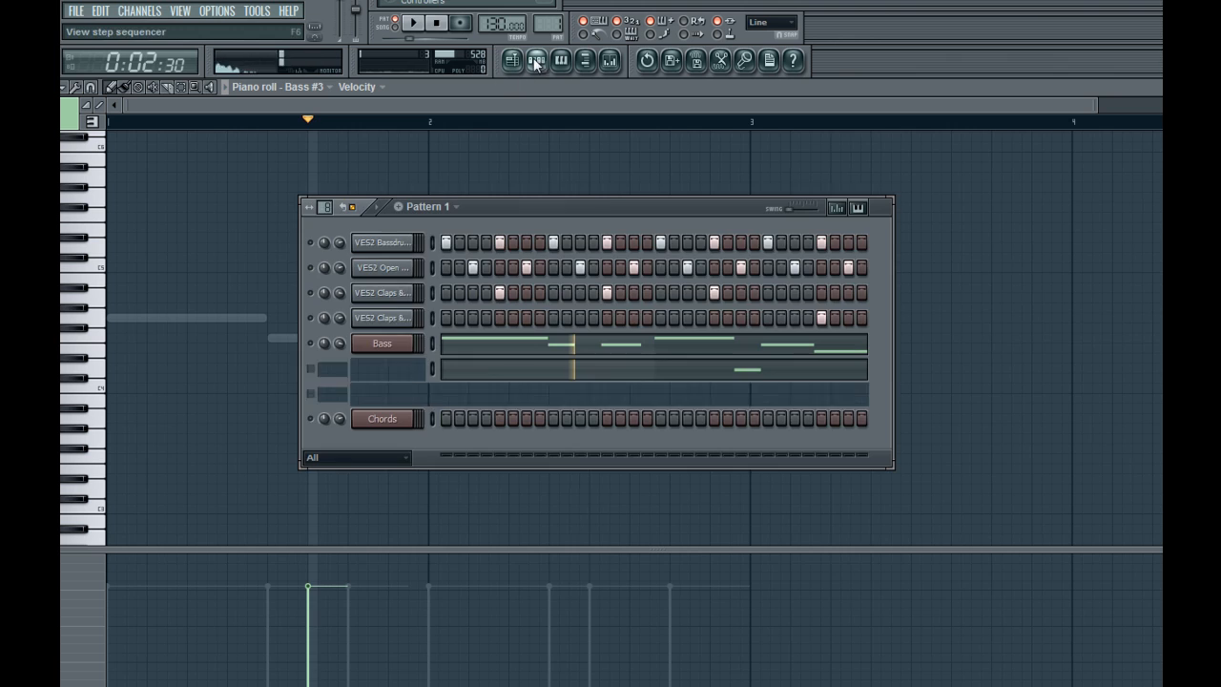
{"action": "left_click", "coordinate": [382, 393]}
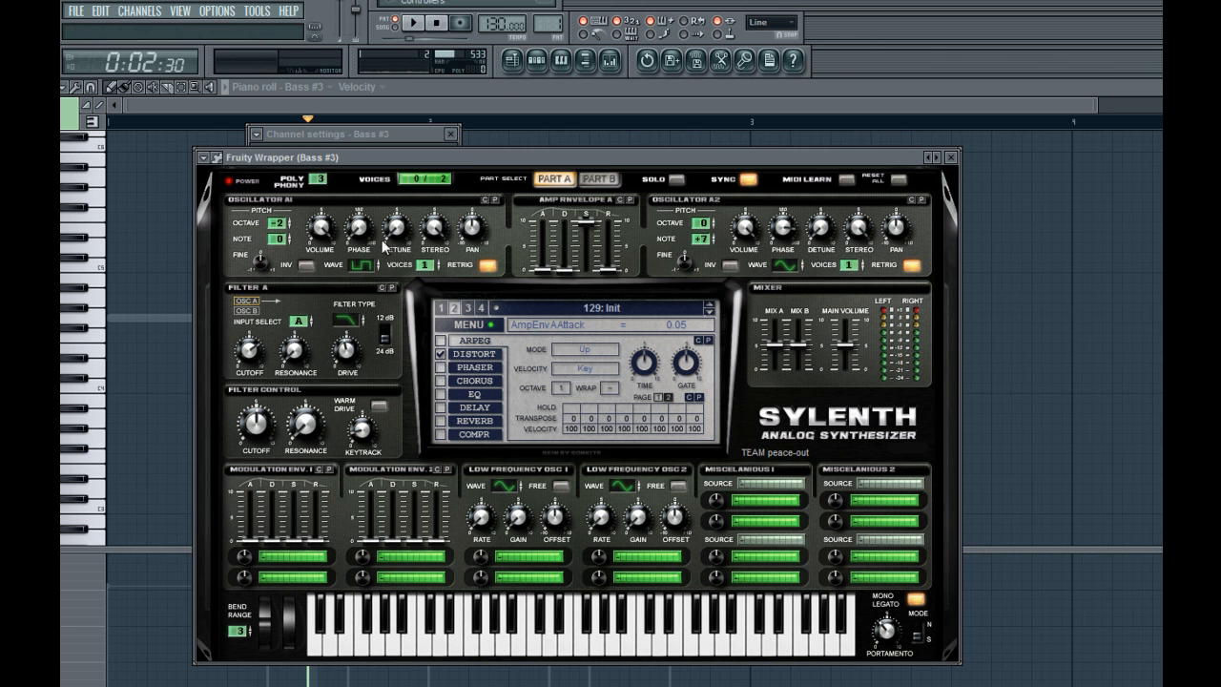
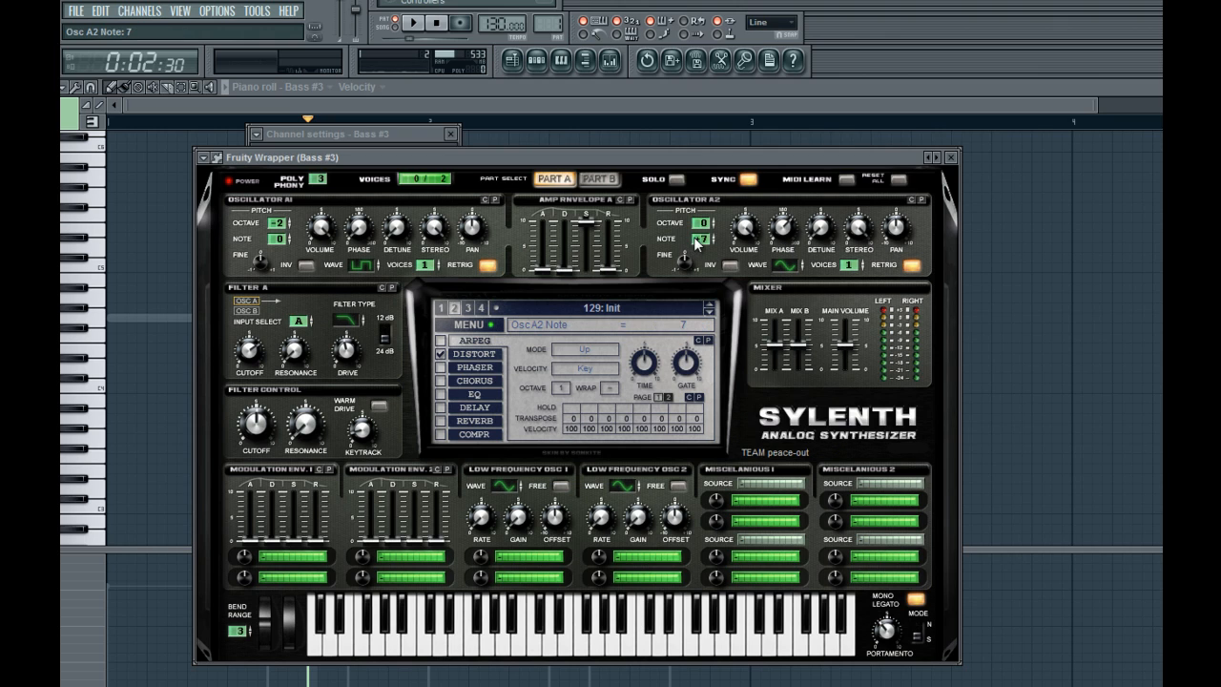
Unmute the Bass and Bass #2 channels alongside Bass #3 and briefly play the pattern from the start
{"action": "left_click", "coordinate": [537, 60]}
{"action": "left_click", "coordinate": [311, 368]}
{"action": "left_click", "coordinate": [436, 23]}
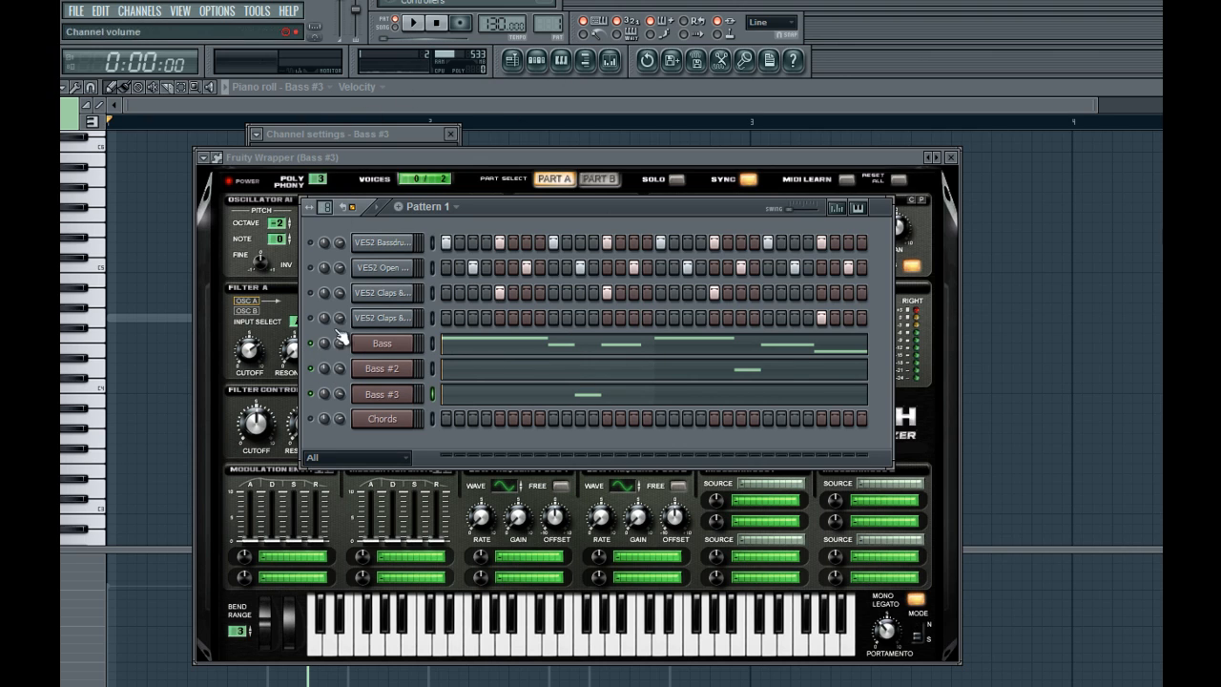
{"action": "left_click", "coordinate": [473, 109]}
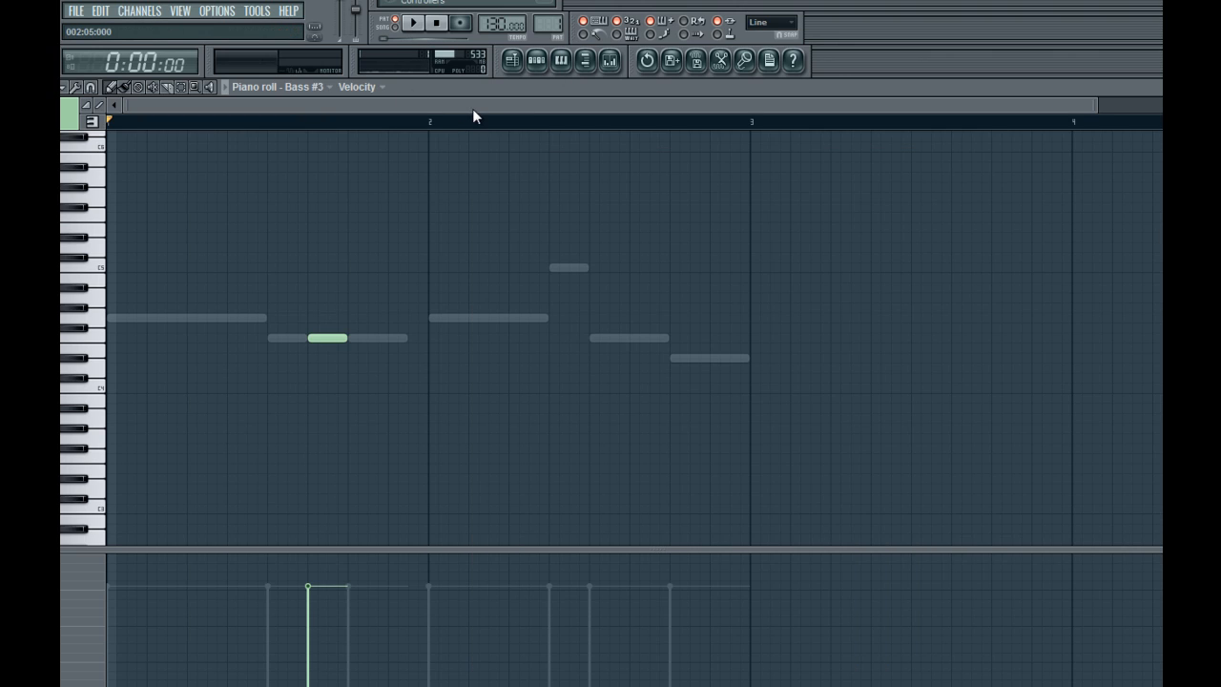
{"action": "left_click", "coordinate": [539, 60]}
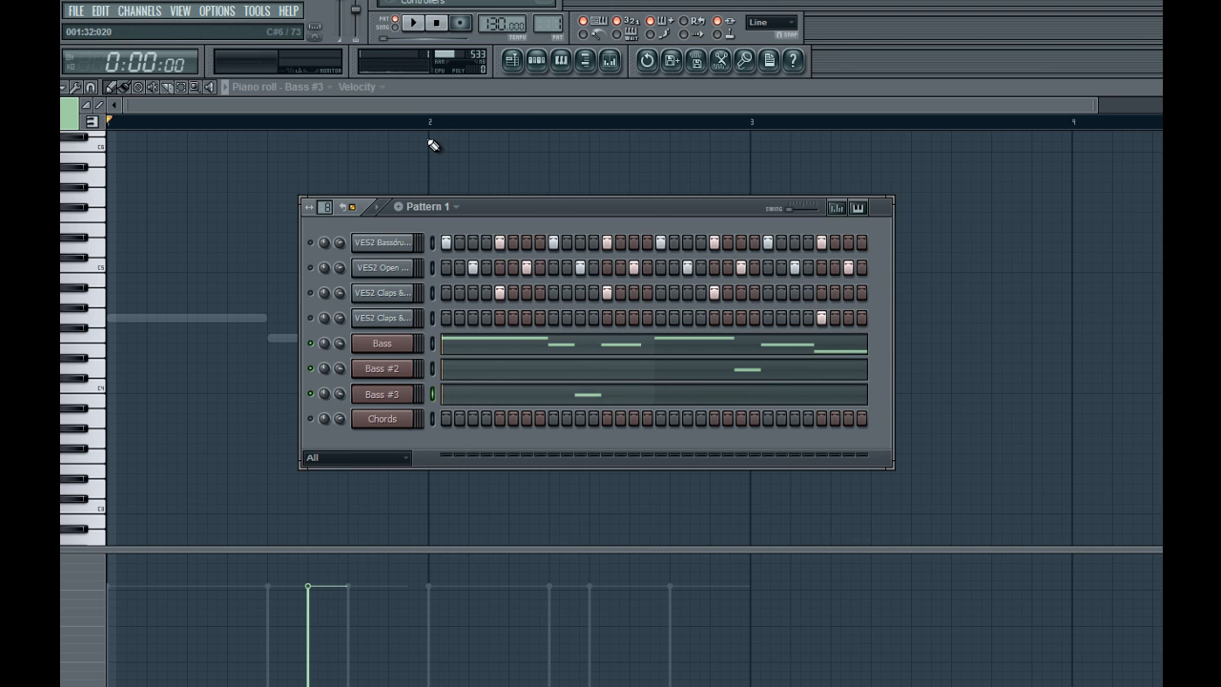
{"action": "key", "text": "F6"}
{"action": "key", "text": "space"}
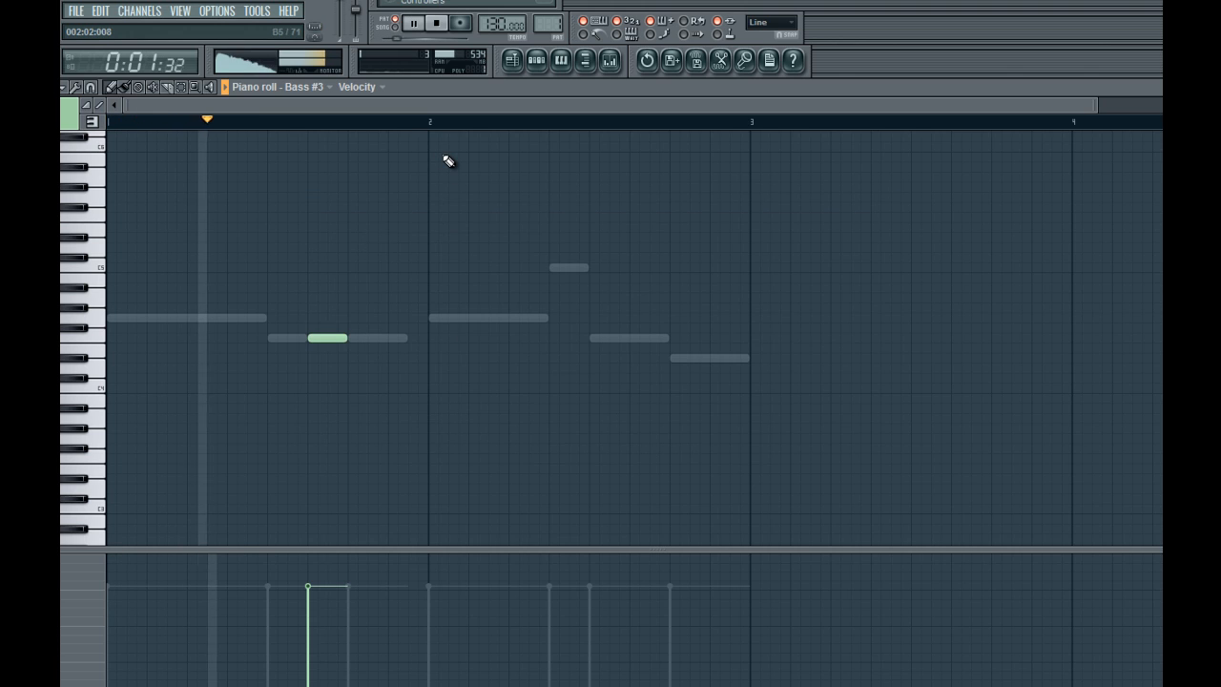
{"action": "key", "text": "space"}
Reopen Bass #3's Sylenth window in full view, set Filter A's drive to 6.33 and briefly play the pattern
{"action": "left_click", "coordinate": [544, 63]}
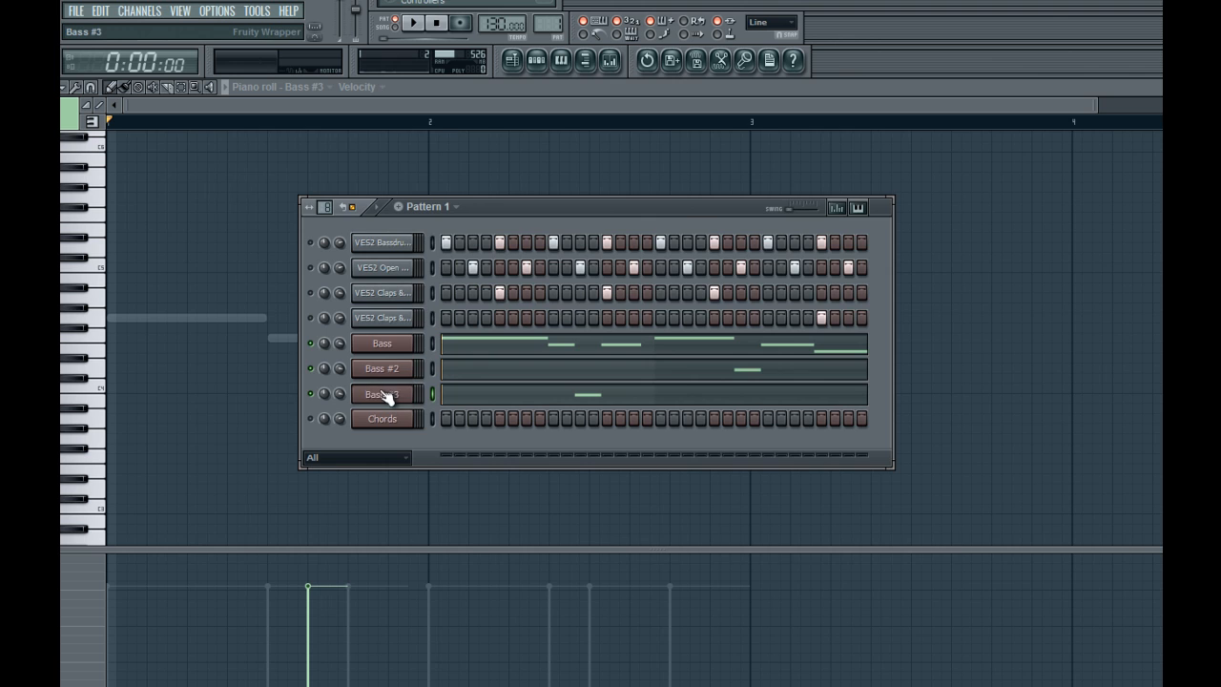
{"action": "left_click", "coordinate": [381, 394]}
{"action": "left_click", "coordinate": [608, 61]}
{"action": "left_click", "coordinate": [537, 60]}
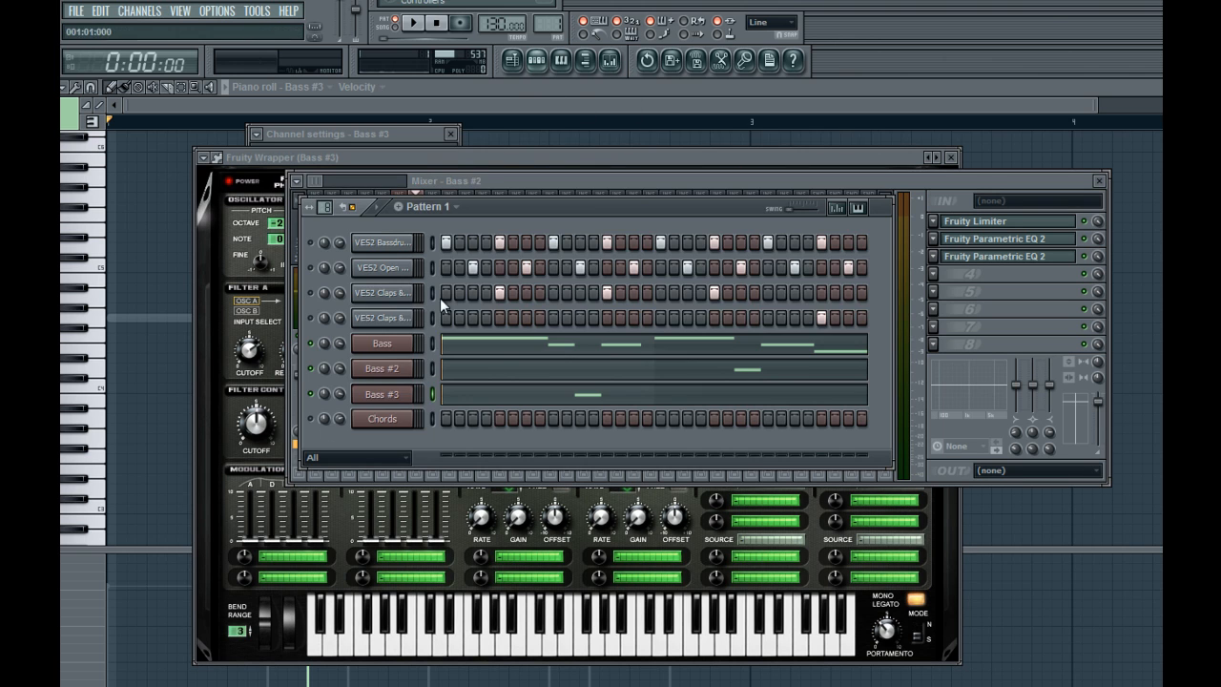
{"action": "left_click", "coordinate": [386, 397]}
{"action": "left_click", "coordinate": [386, 396]}
{"action": "left_click_drag", "start_coordinate": [710, 242], "coordinate": [733, 139]}
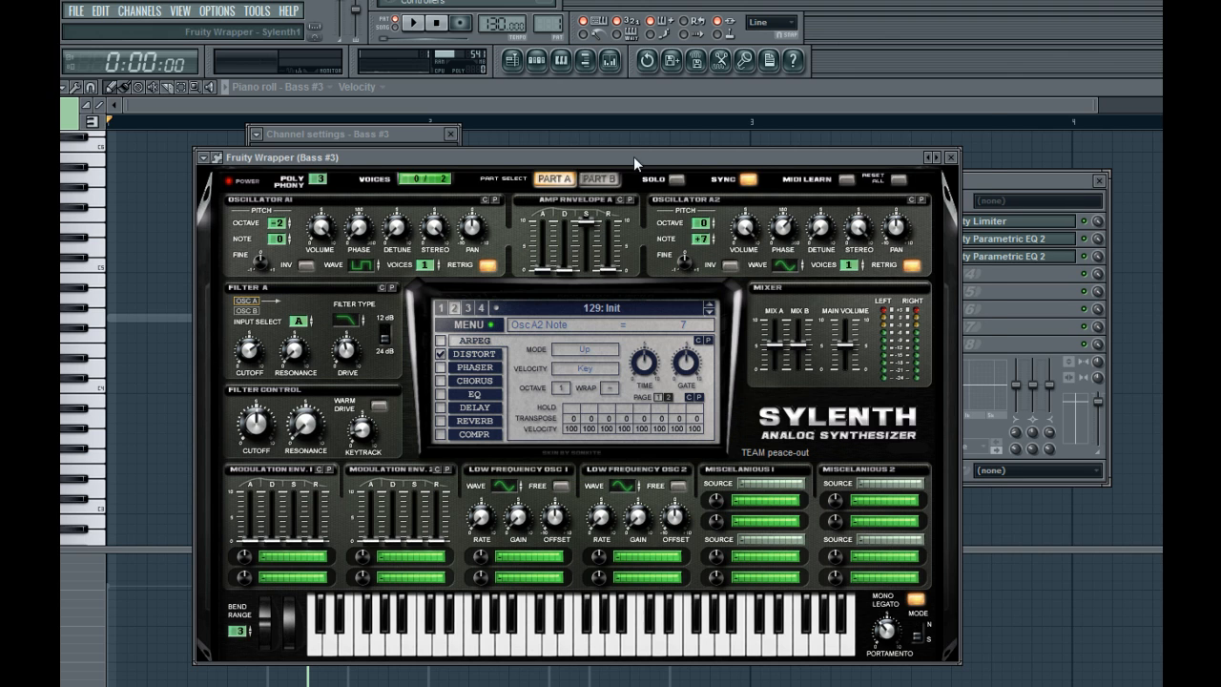
{"action": "left_click_drag", "start_coordinate": [634, 156], "coordinate": [670, 122]}
{"action": "left_click_drag", "start_coordinate": [391, 299], "coordinate": [392, 305]}
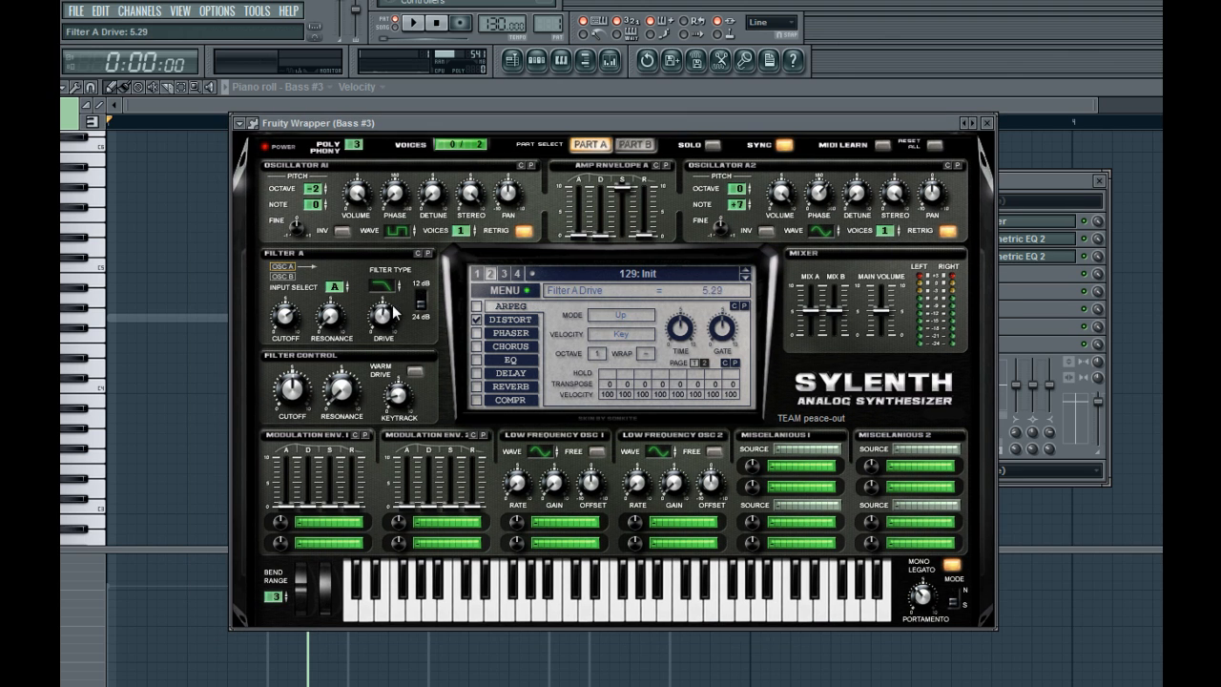
{"action": "key", "text": "space"}
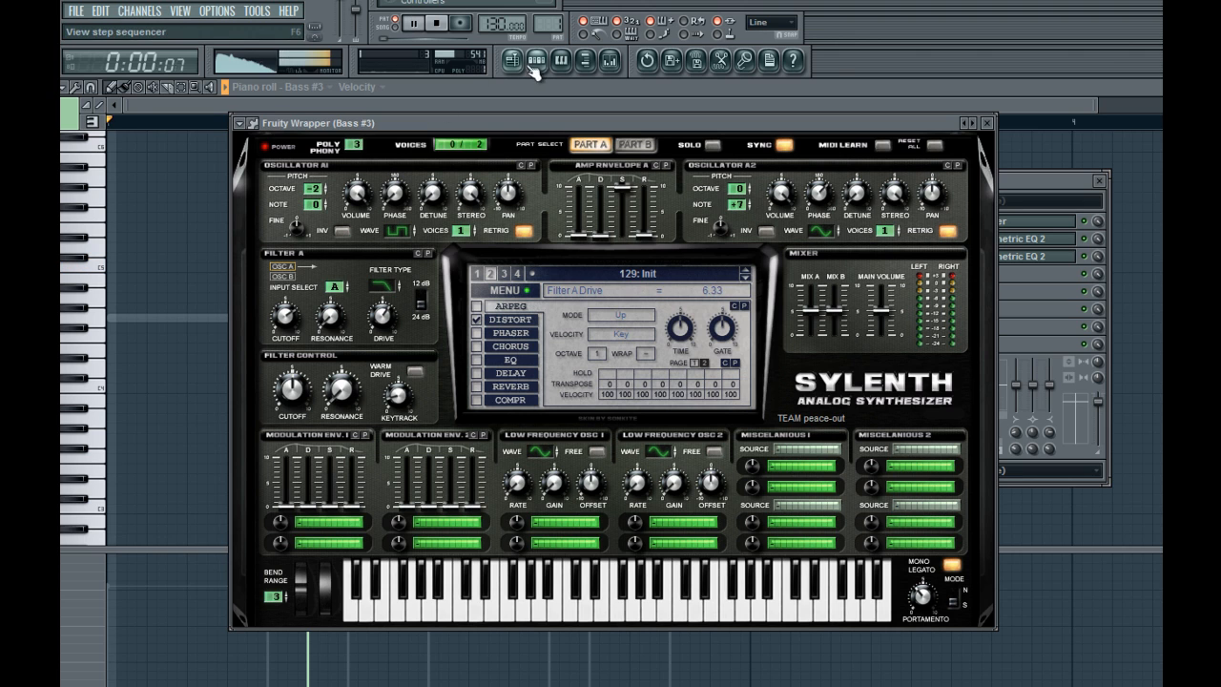
{"action": "left_click", "coordinate": [536, 63]}
{"action": "key", "text": "space"}
Select the time range of the Bass #3 note from 1:21 to 1:25 in its piano roll and play that loop
{"action": "left_click", "coordinate": [479, 397]}
{"action": "left_click", "coordinate": [478, 403]}
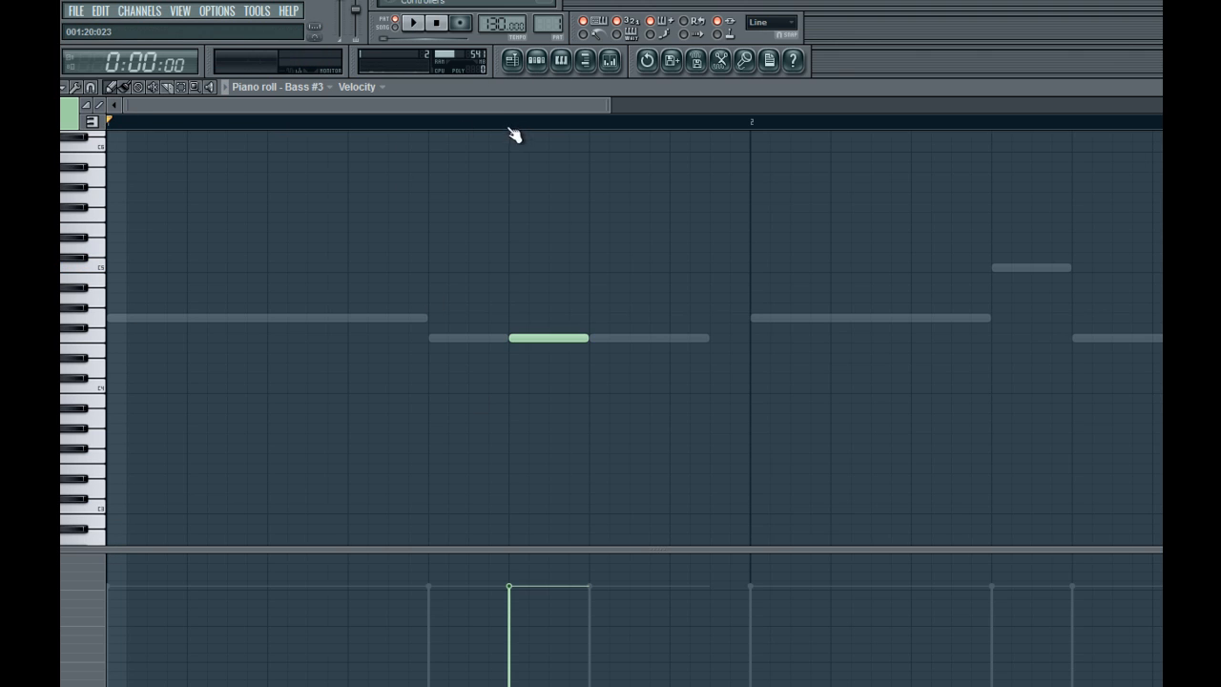
{"action": "left_click_drag", "start_coordinate": [511, 122], "coordinate": [591, 124]}
{"action": "key", "text": "space"}
{"action": "key", "text": "space"}
{"action": "left_click", "coordinate": [536, 60]}
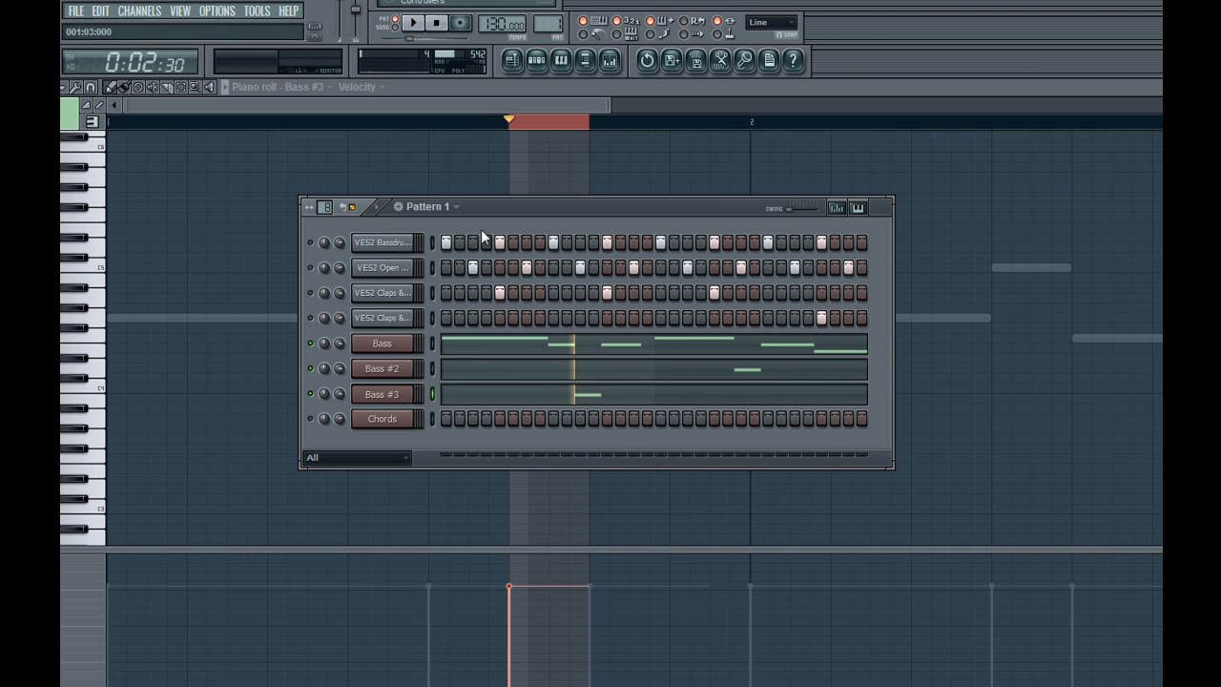
{"action": "key", "text": "space"}
{"action": "key", "text": "space"}
{"action": "left_click", "coordinate": [562, 61]}
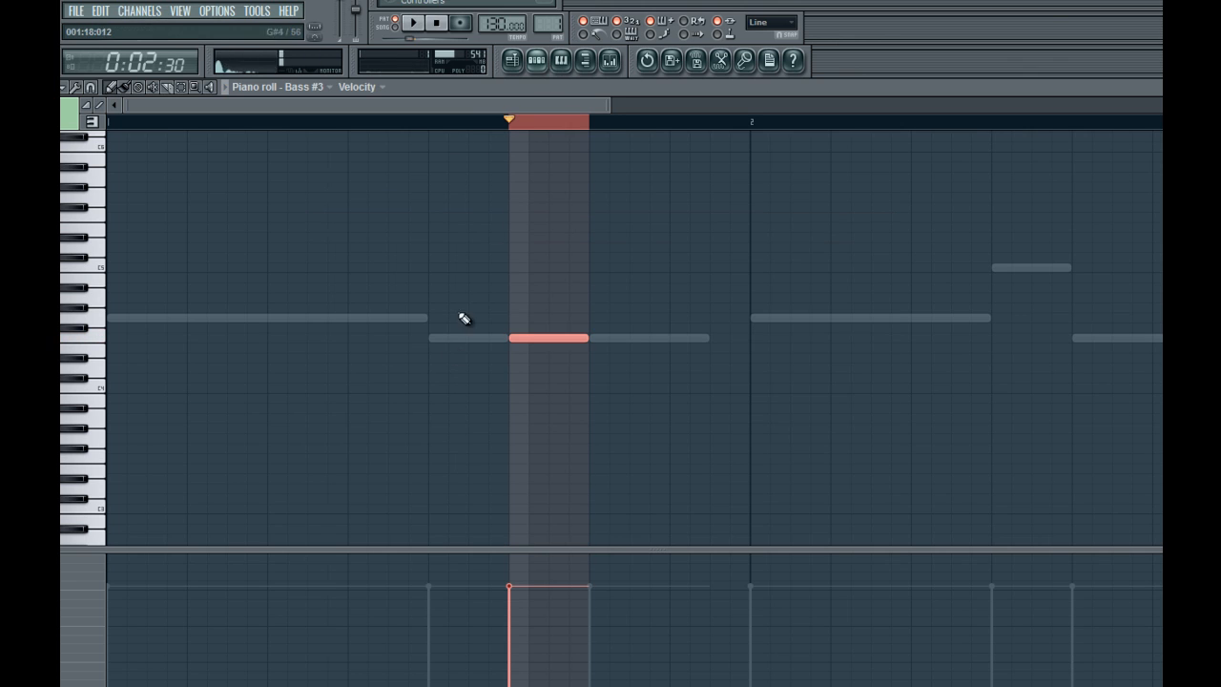
Set Oscillator A2's phase to 339.43 deg in Bass #3's Sylenth while the selected range plays
{"action": "left_click", "coordinate": [539, 63]}
{"action": "left_click", "coordinate": [358, 396]}
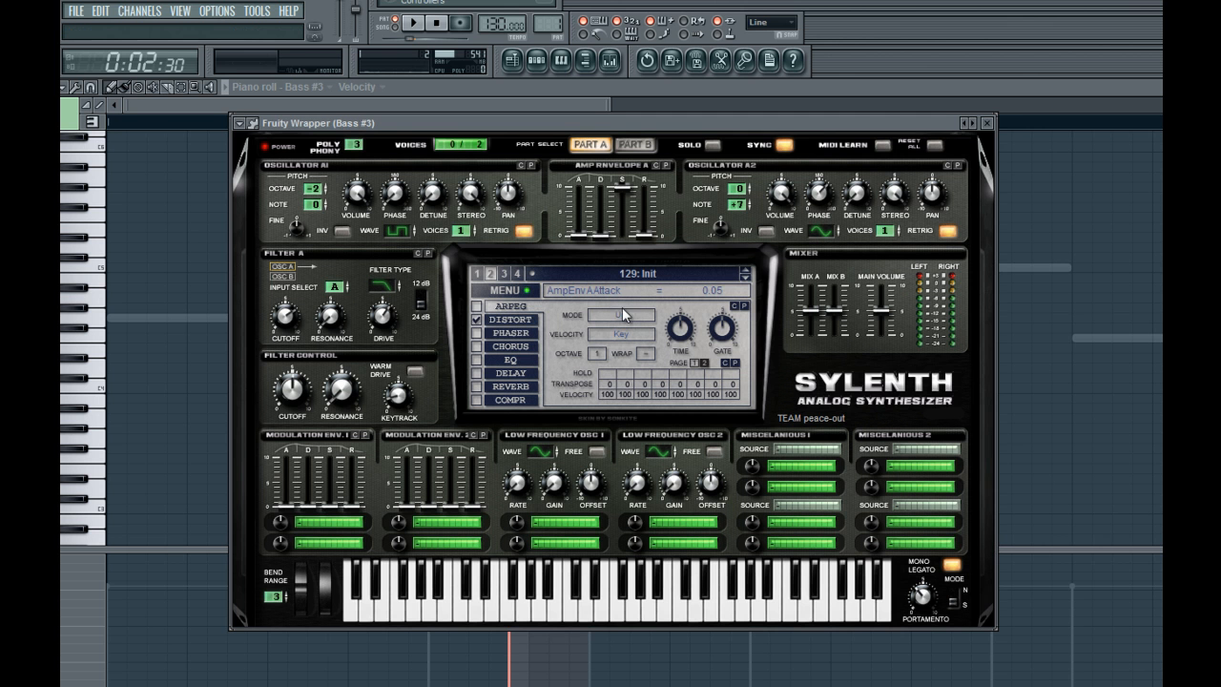
{"action": "key", "text": "space"}
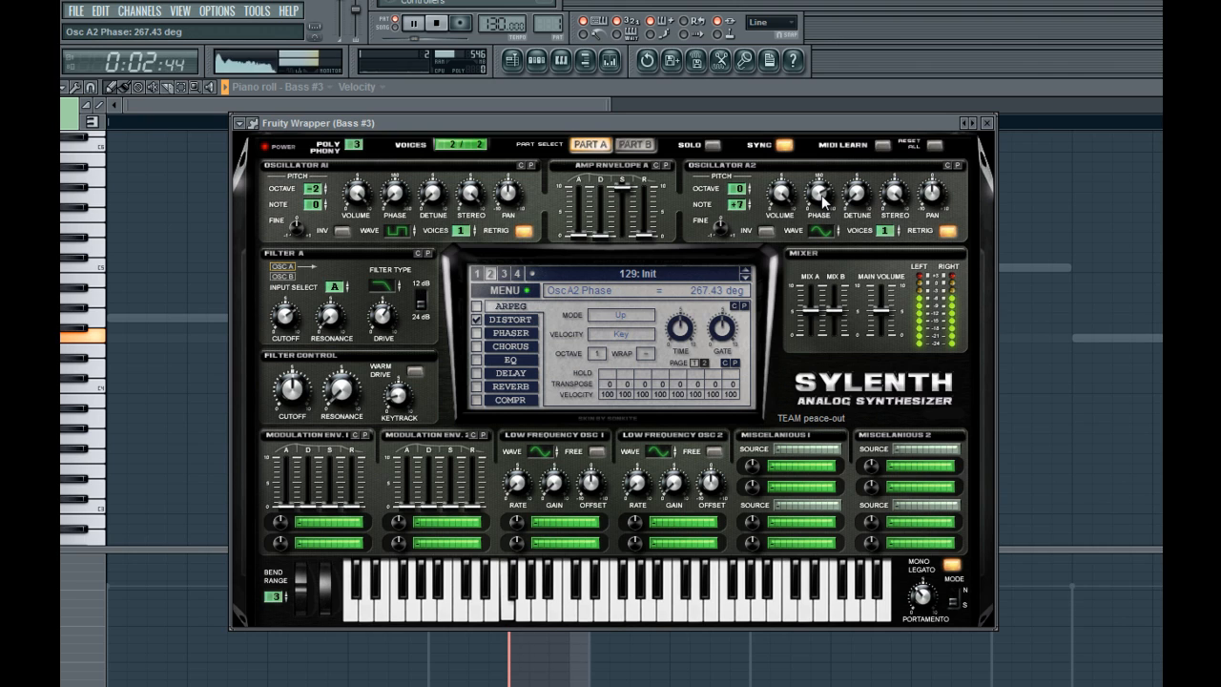
{"action": "left_click_drag", "start_coordinate": [822, 196], "coordinate": [849, 186]}
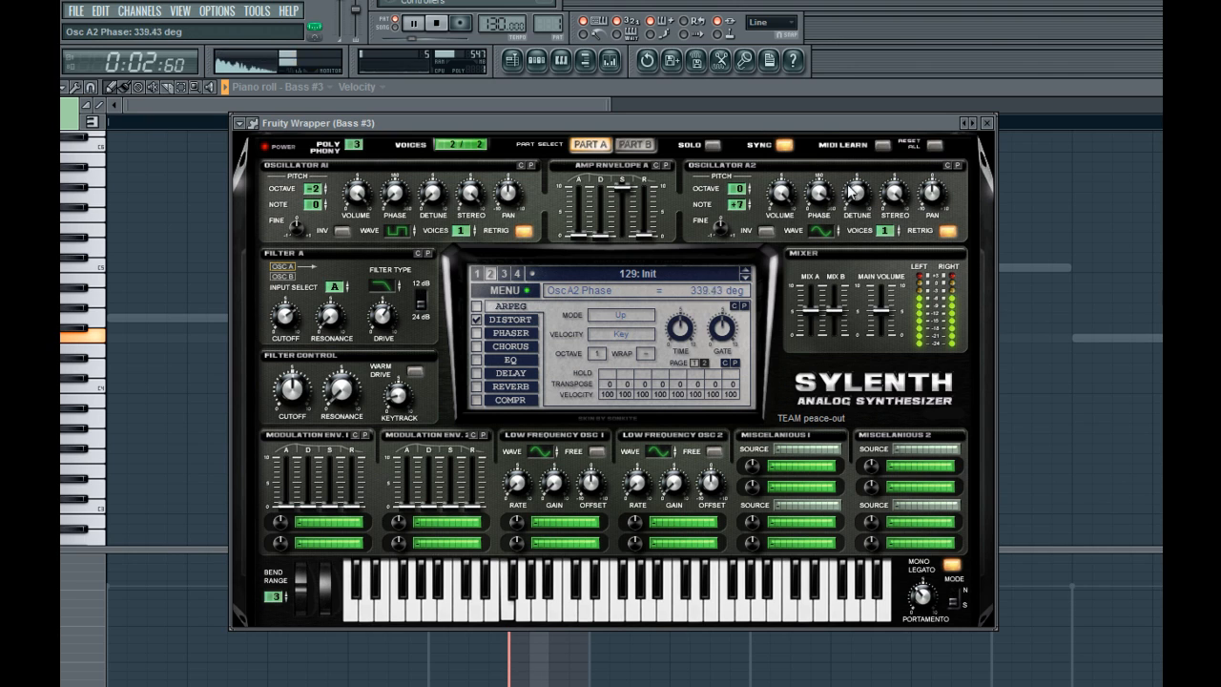
{"action": "key", "text": "space"}
Switch Bass #3's Oscillator A1 to a Saw wave and set the distortion to BitCrush with amount 5.94 and 50% dry/wet
{"action": "left_click", "coordinate": [415, 236]}
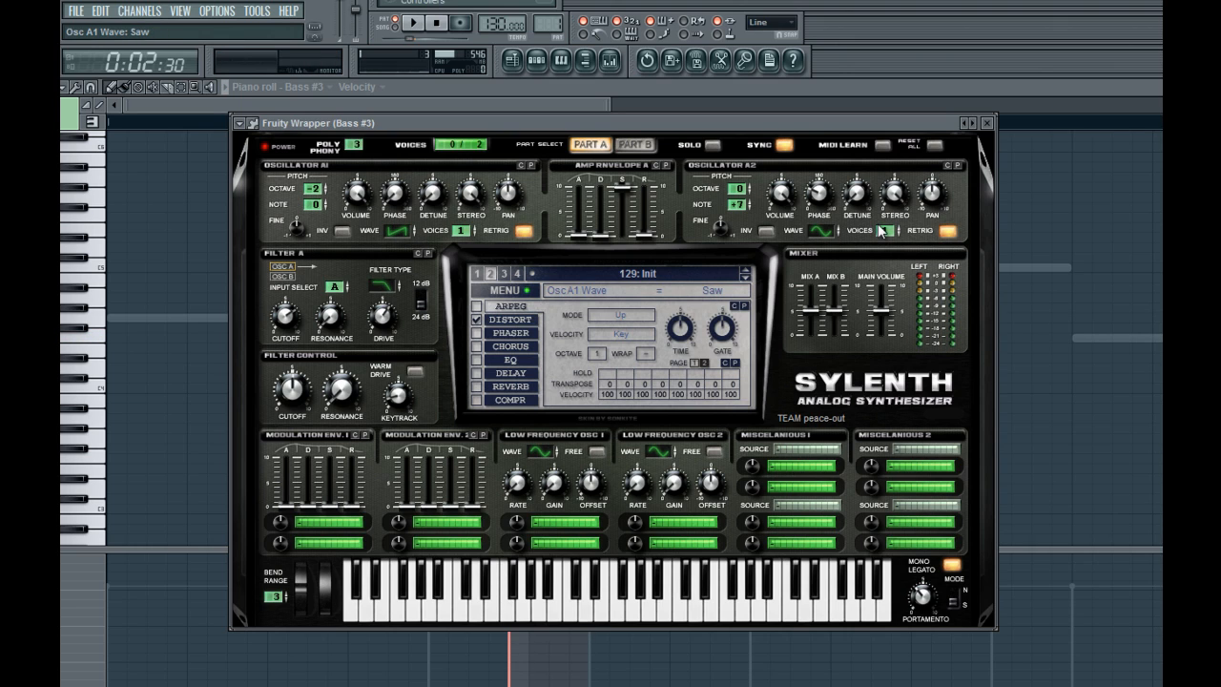
{"action": "left_click", "coordinate": [477, 322]}
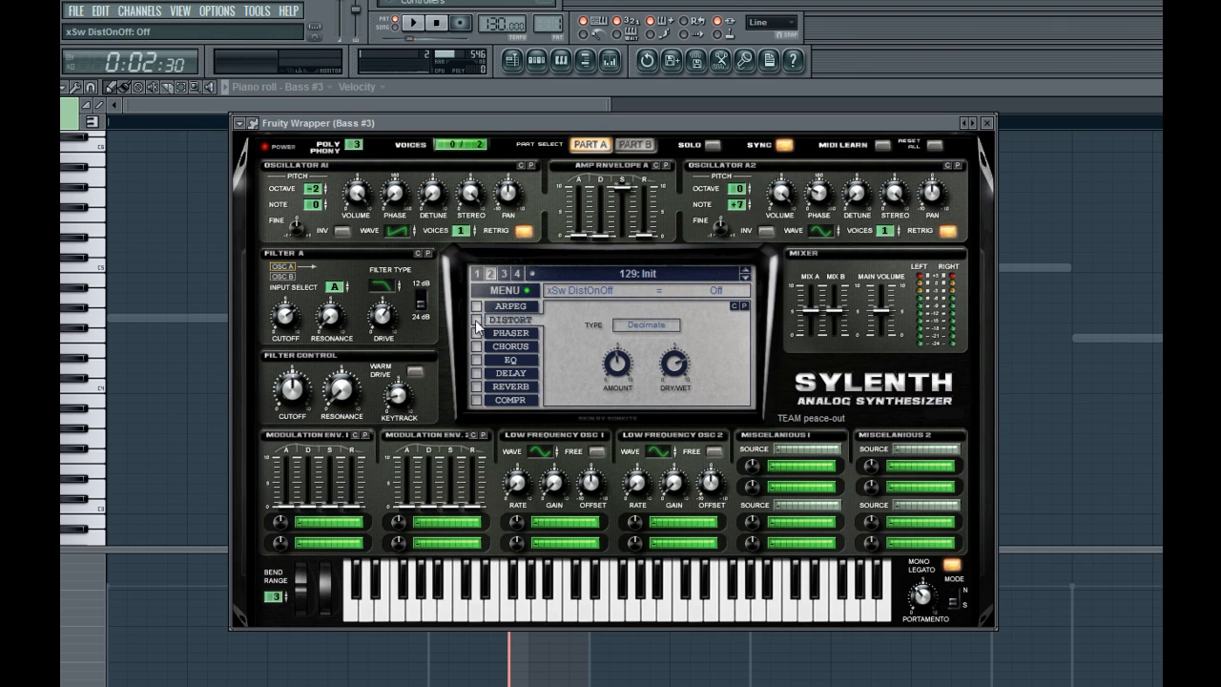
{"action": "left_click", "coordinate": [643, 325]}
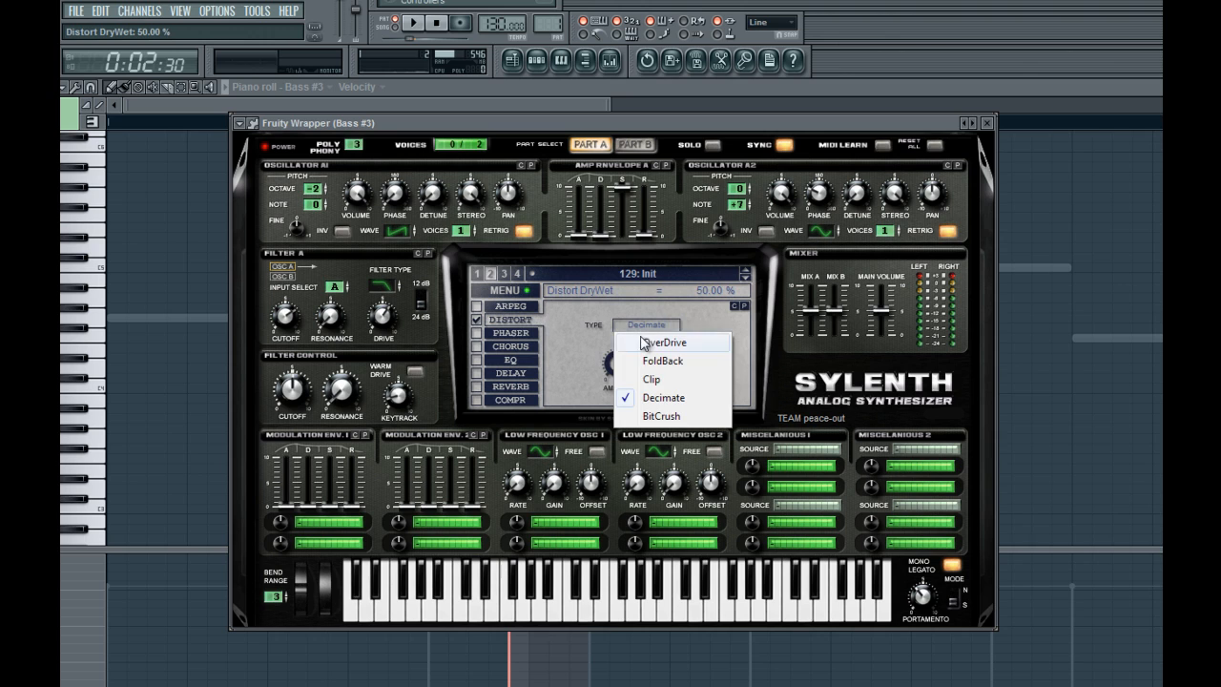
{"action": "left_click", "coordinate": [665, 414]}
{"action": "key", "text": "space"}
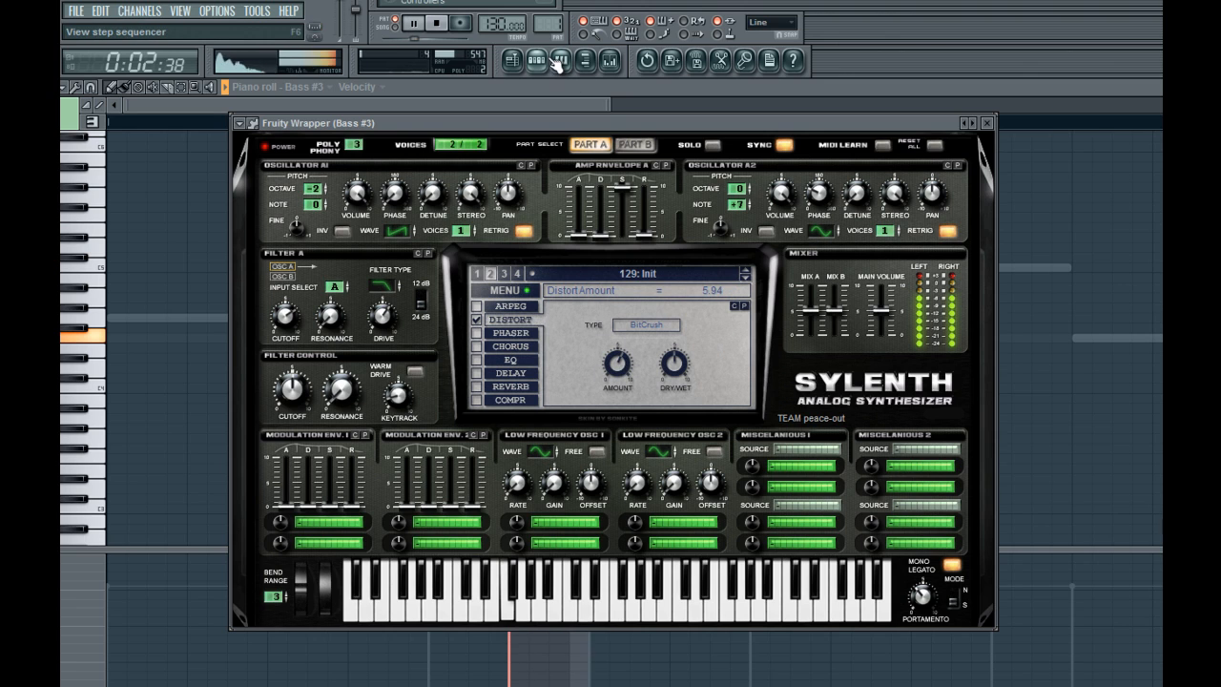
{"action": "key", "text": "space"}
Toggle Bass #3's solo until all channels are unmuted, briefly play the selected range and stop playback
{"action": "key", "text": "F6"}
{"action": "right_click", "coordinate": [310, 390]}
{"action": "left_click", "coordinate": [321, 402]}
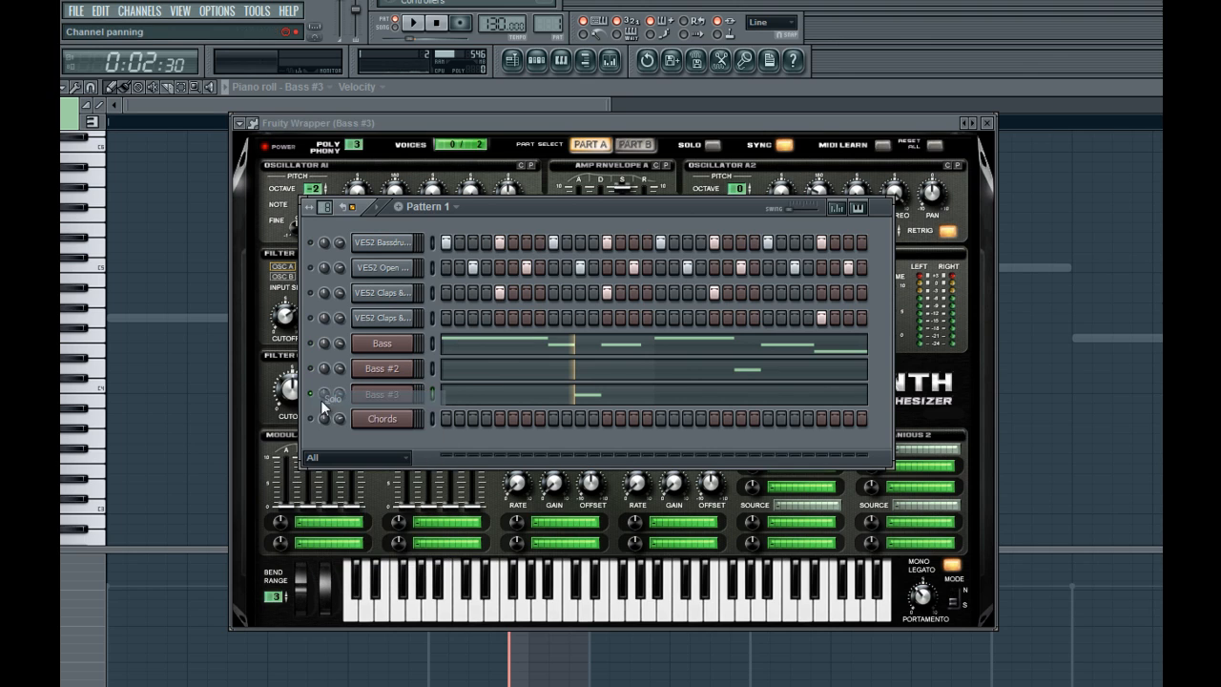
{"action": "right_click", "coordinate": [310, 393]}
{"action": "left_click", "coordinate": [321, 403]}
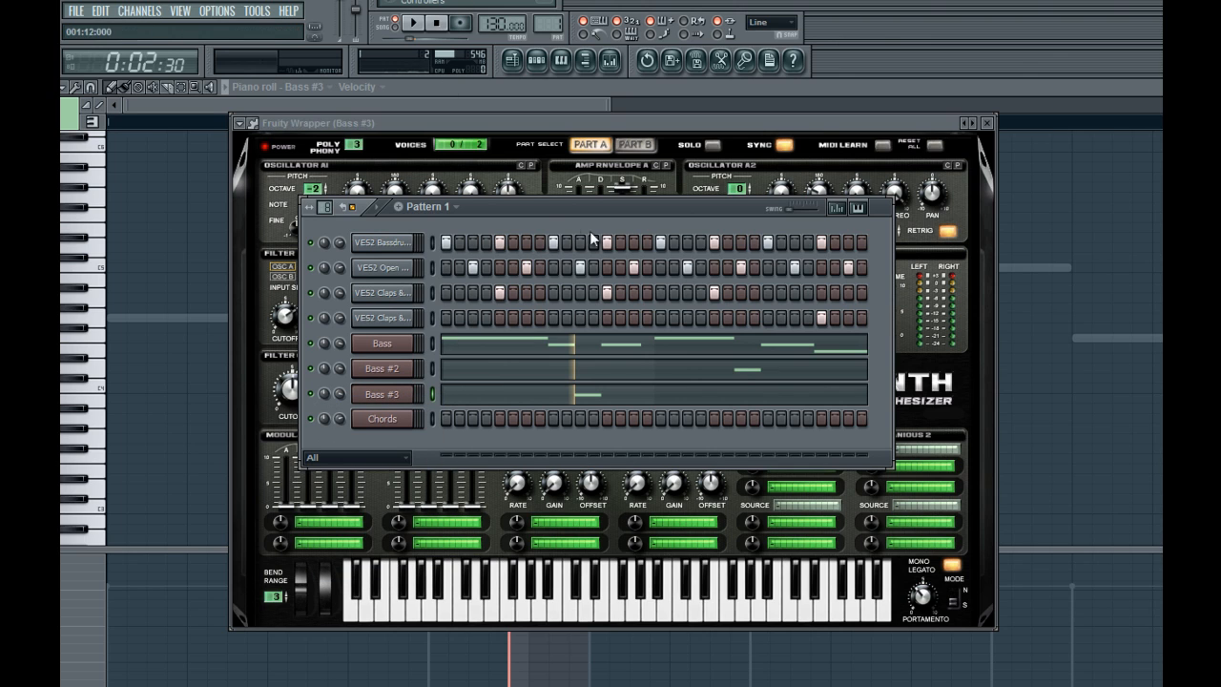
{"action": "key", "text": "space"}
{"action": "left_click", "coordinate": [435, 26]}
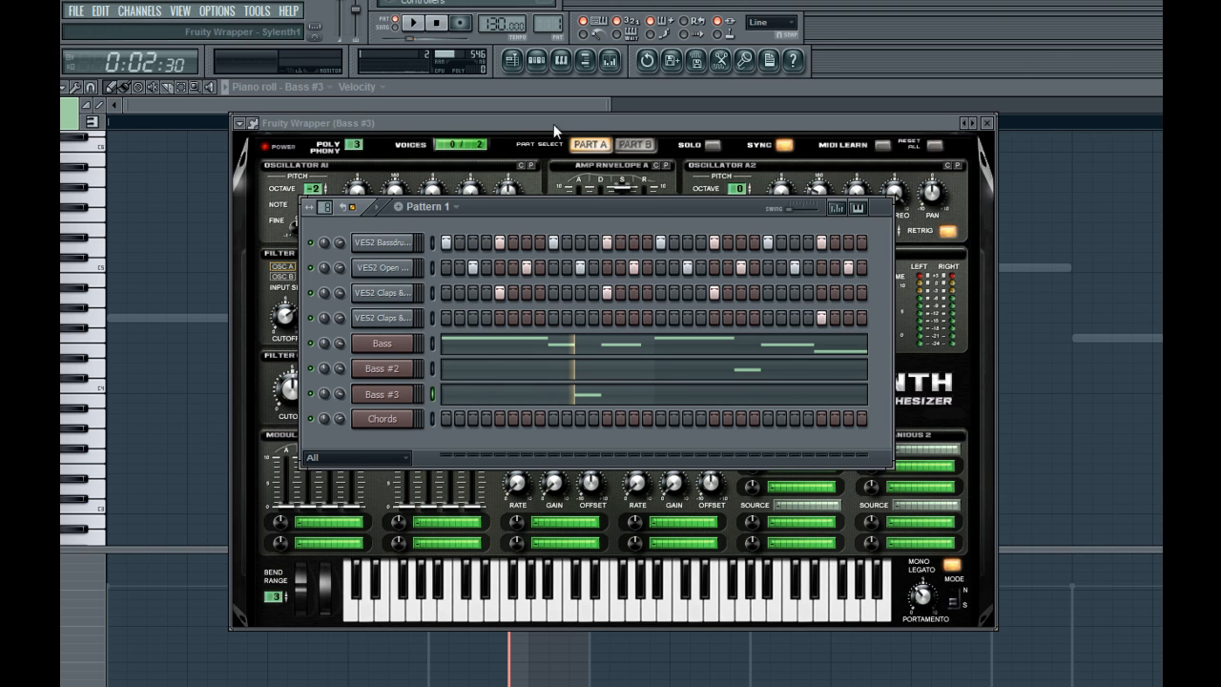
Clear the time selection in the Bass #3 piano roll and play the full pattern from the start
{"action": "left_click", "coordinate": [578, 91]}
{"action": "left_click", "coordinate": [526, 118], "text": "ctrl"}
{"action": "key", "text": "space"}
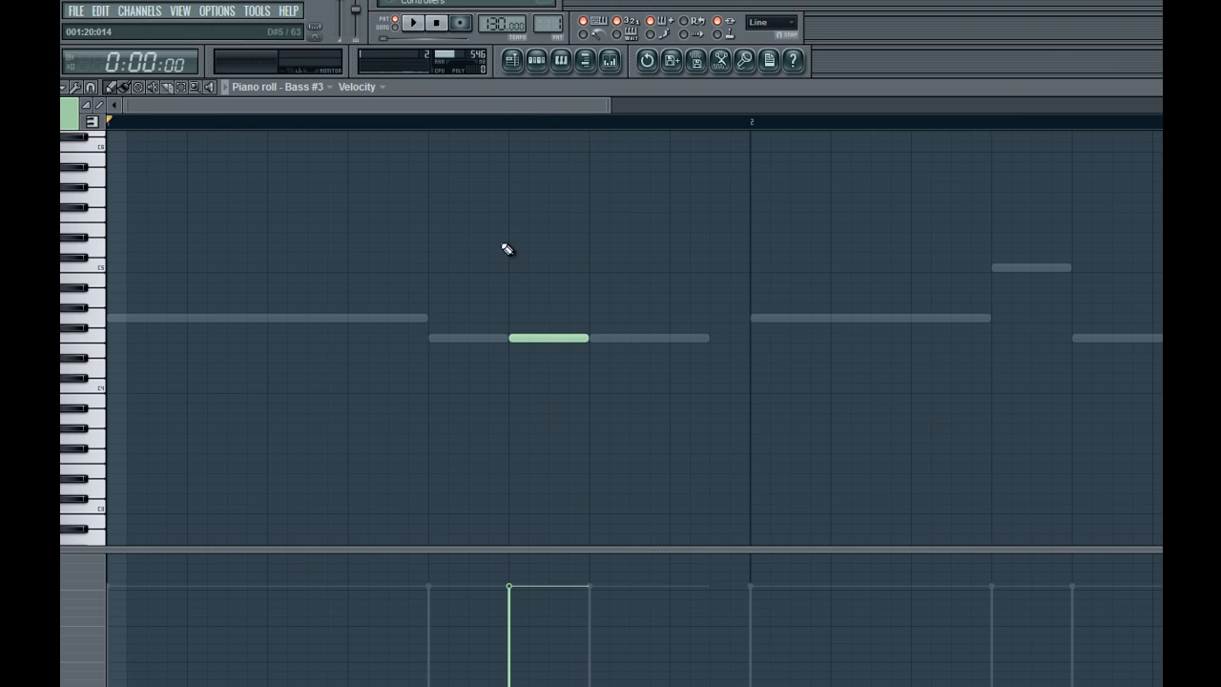
{"action": "key", "text": "F6"}
{"action": "key", "text": "F6"}
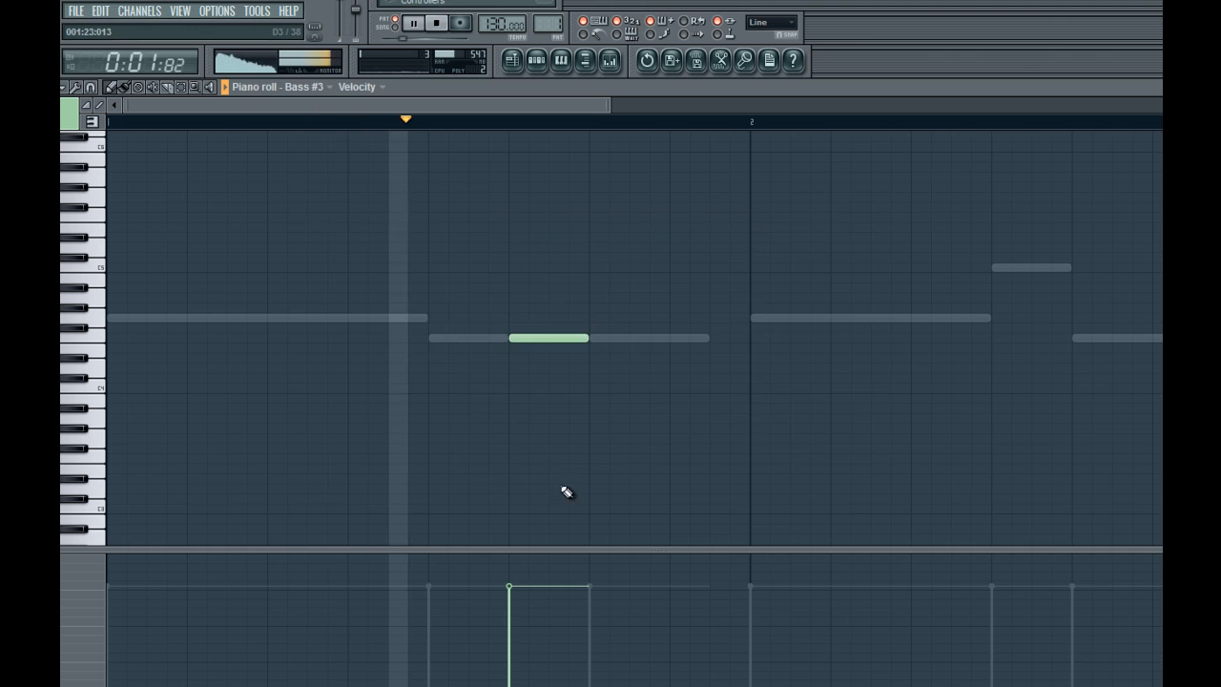
{"action": "scroll", "coordinate": [566, 491], "scroll_direction": "down", "scroll_amount": 1}
{"action": "key", "text": "F6"}
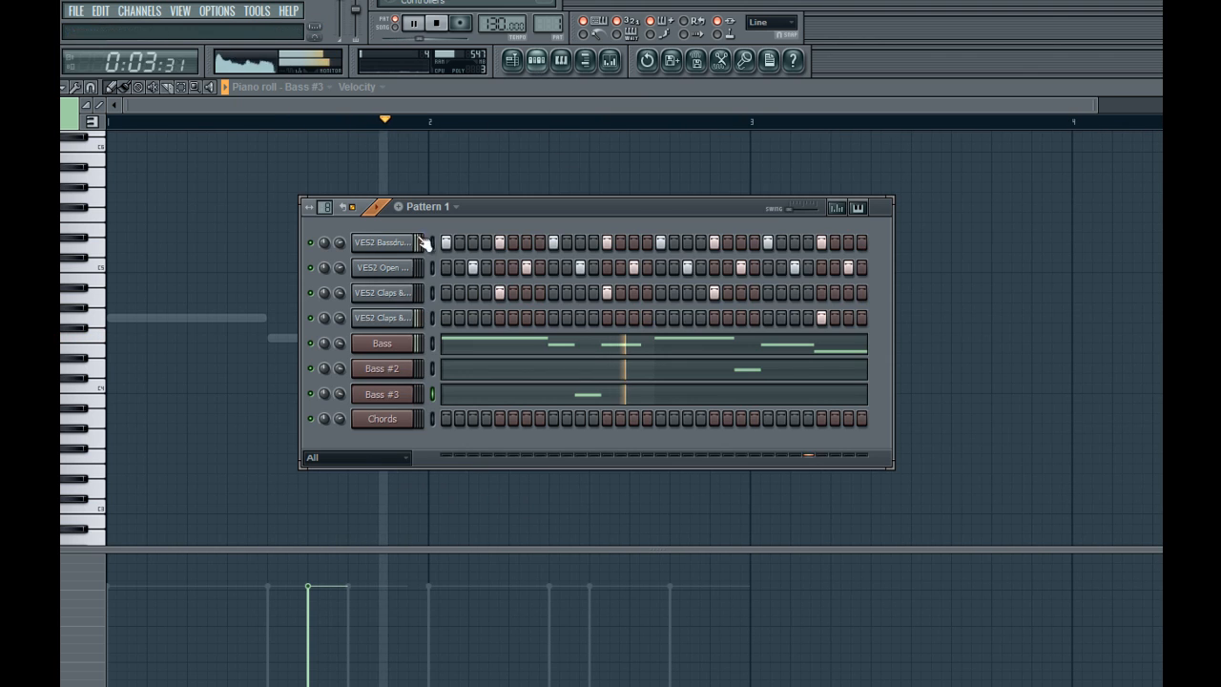
Check Bass #3's Sylenth settings and its piano roll while the full pattern plays
{"action": "left_click", "coordinate": [390, 390]}
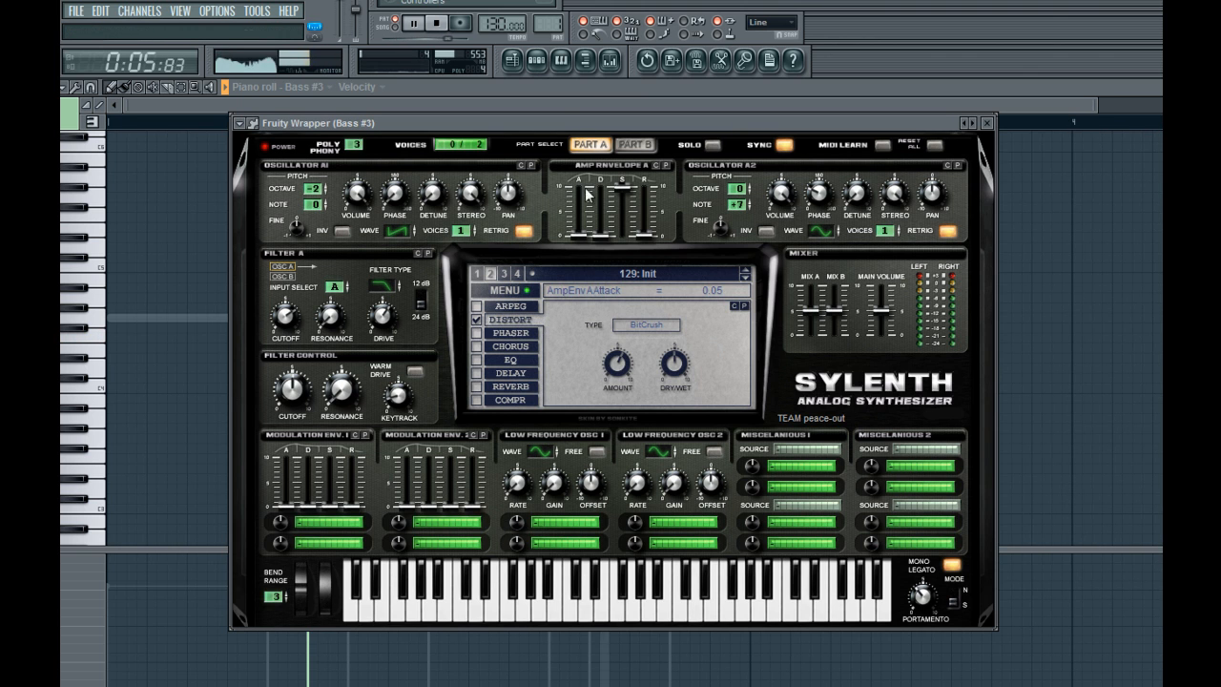
{"action": "left_click", "coordinate": [536, 60]}
{"action": "left_click", "coordinate": [536, 60]}
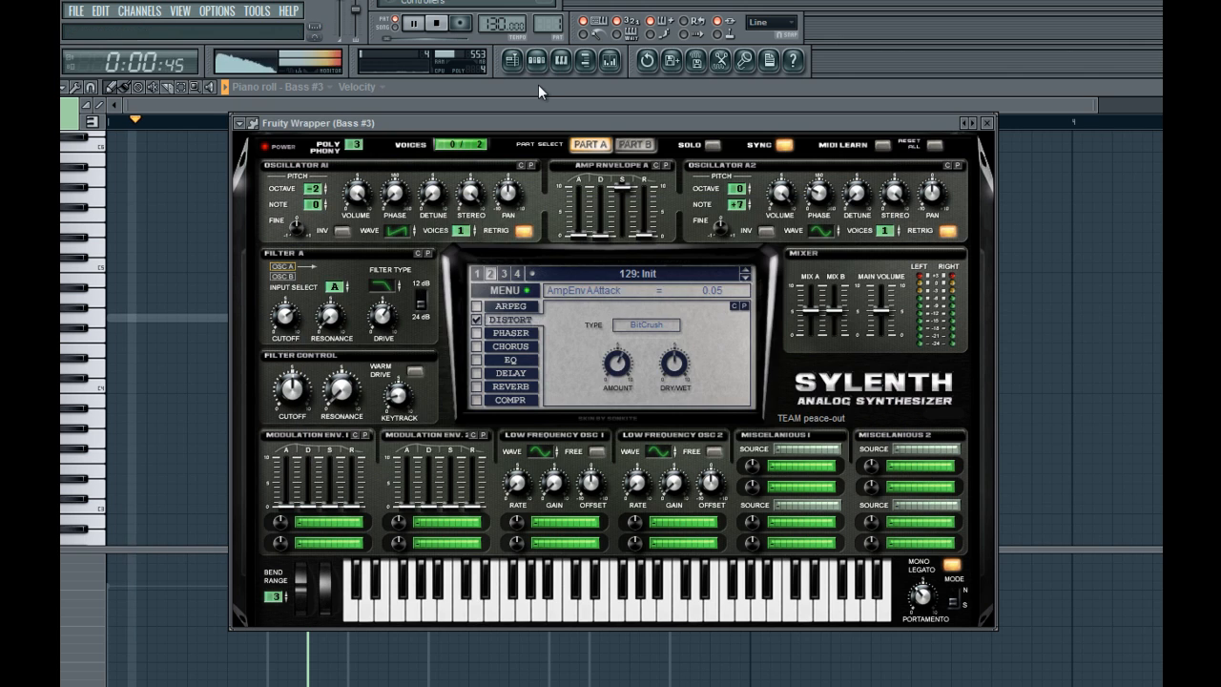
{"action": "left_click", "coordinate": [536, 63]}
{"action": "left_click", "coordinate": [516, 100]}
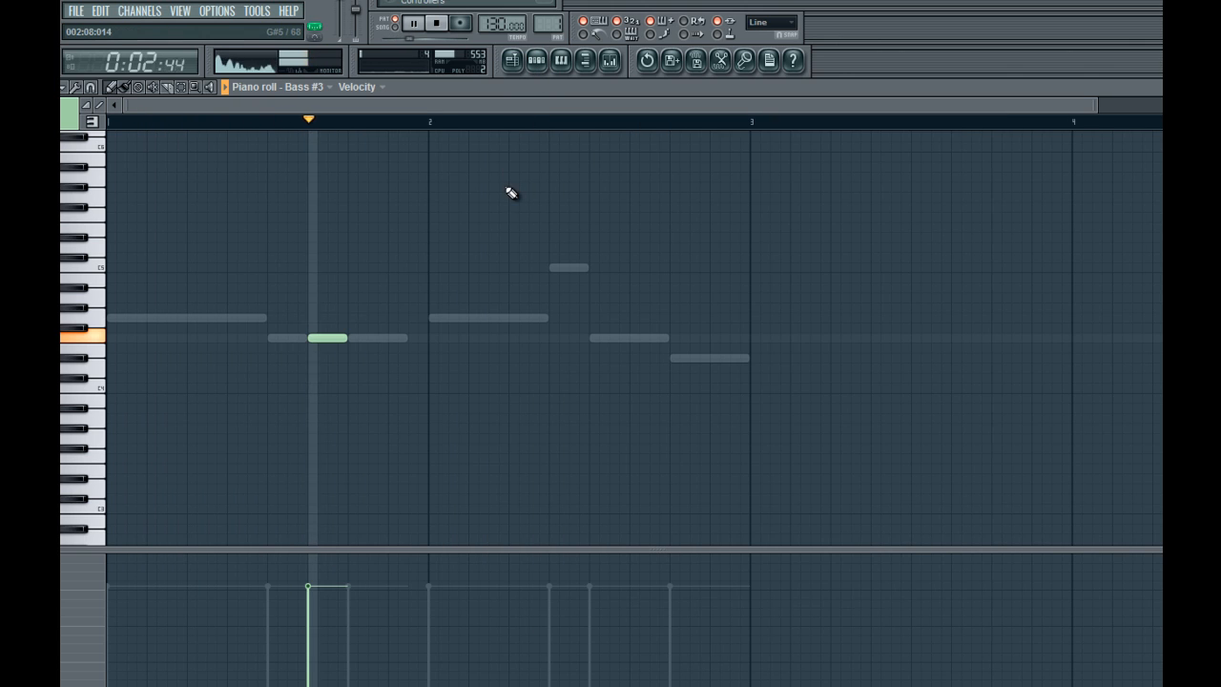
Stop playback and delete the Bass #3 note at 1:21 from its piano roll
{"action": "left_click", "coordinate": [538, 65]}
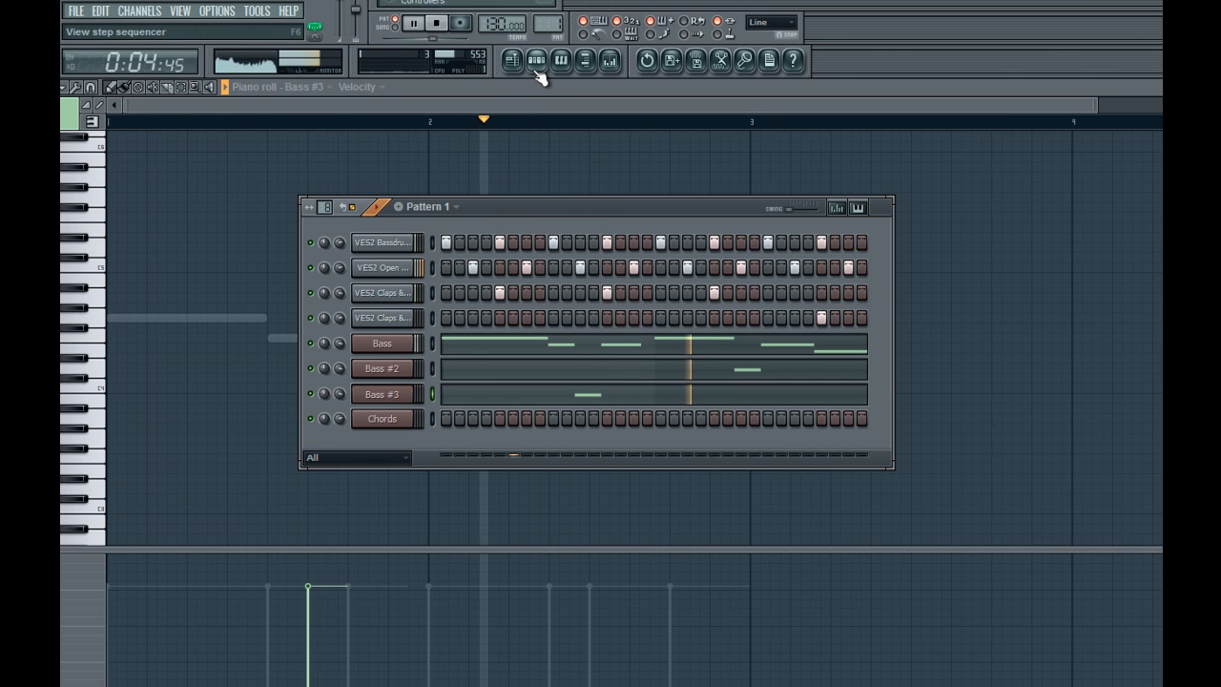
{"action": "key", "text": "space"}
{"action": "left_click", "coordinate": [290, 196]}
{"action": "right_click", "coordinate": [328, 338]}
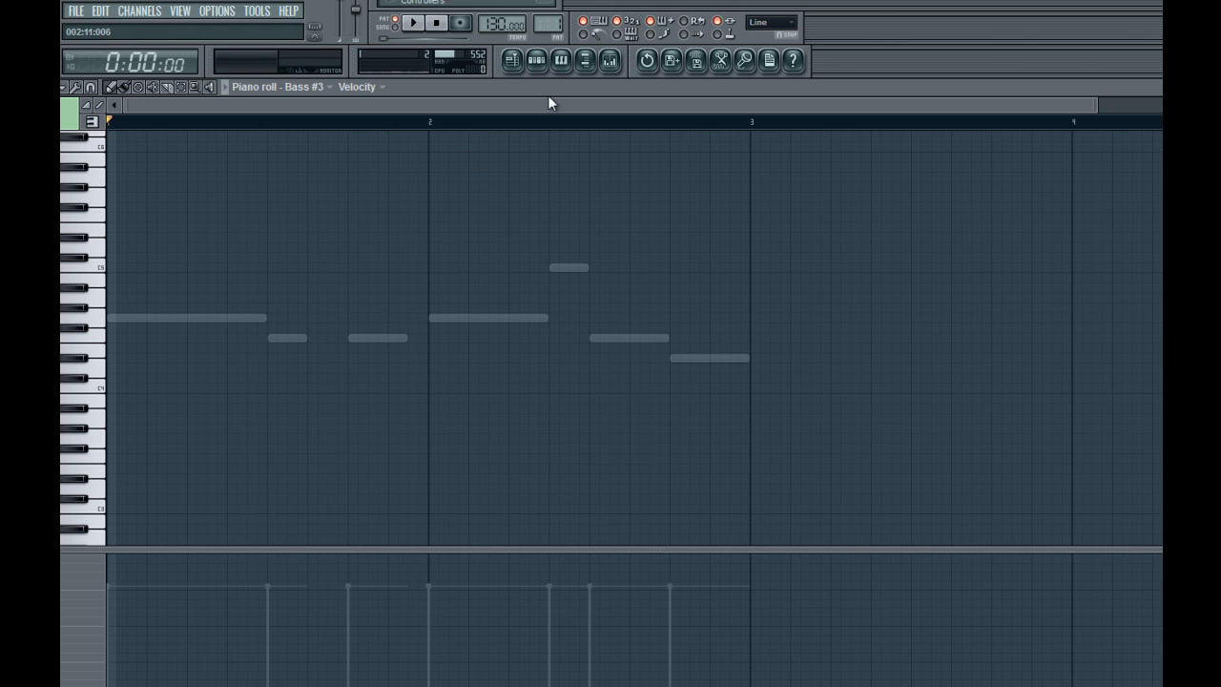
Open the Chords channel's piano roll and draw a 4-step F4 note at 1:21 in the gap between the Bass notes
{"action": "left_click", "coordinate": [537, 60]}
{"action": "right_click", "coordinate": [406, 417]}
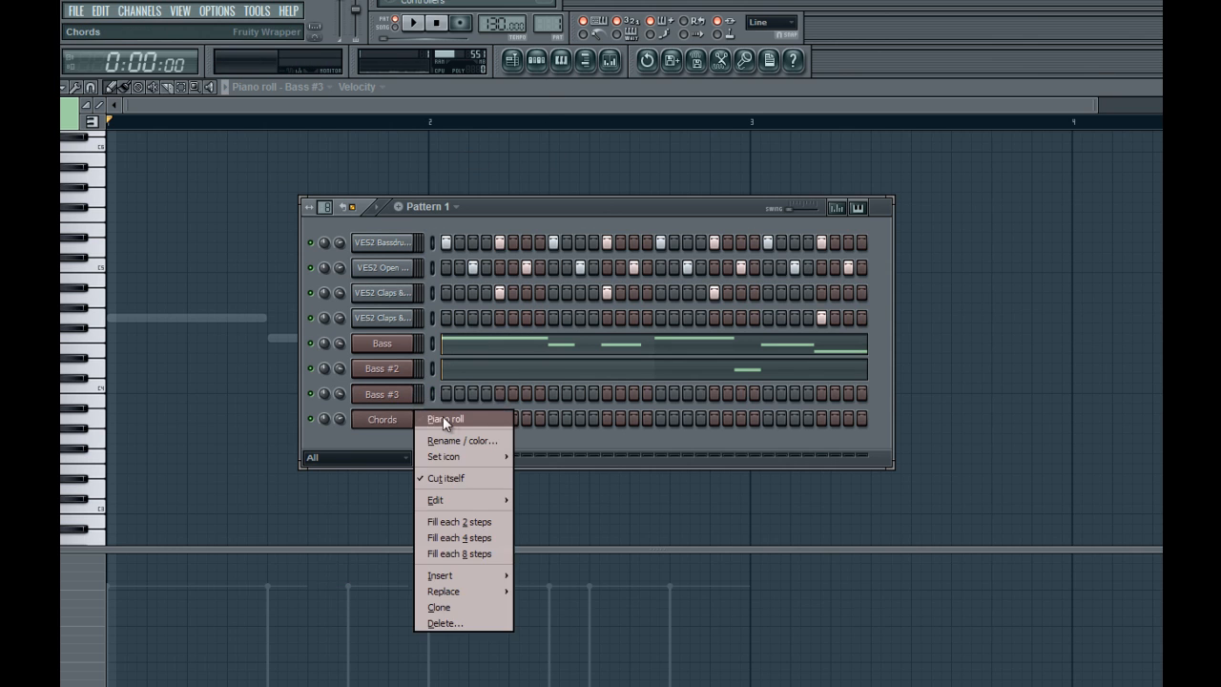
{"action": "left_click", "coordinate": [443, 415]}
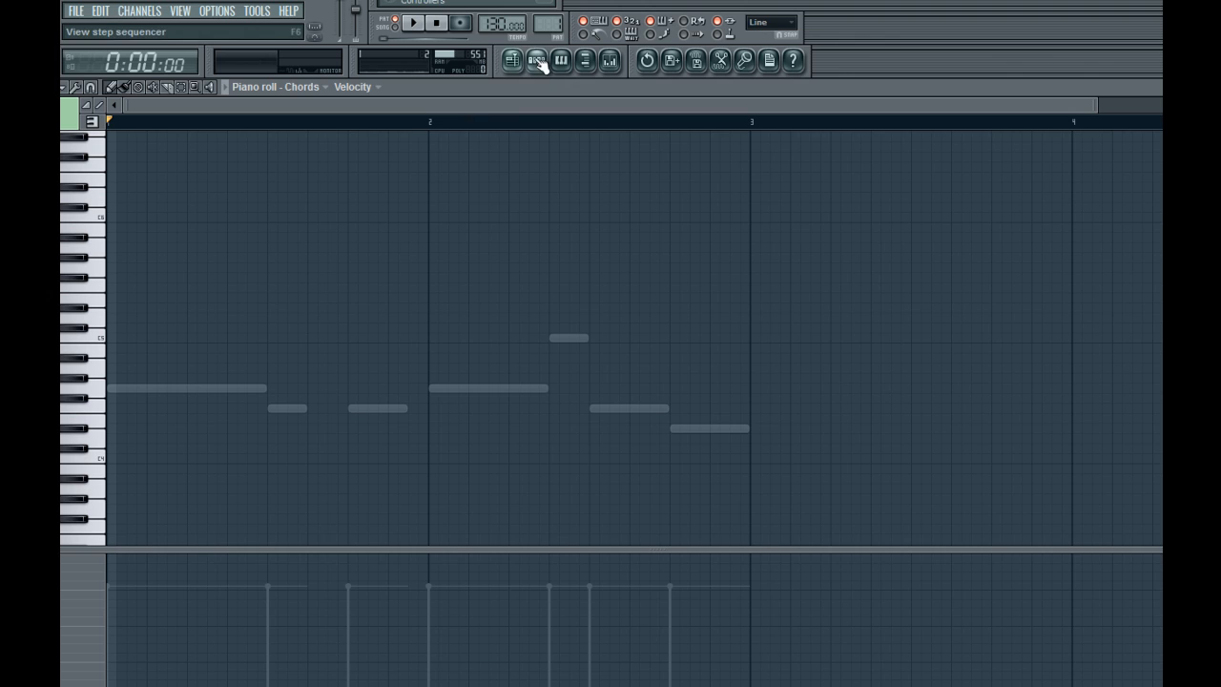
{"action": "left_click", "coordinate": [314, 408]}
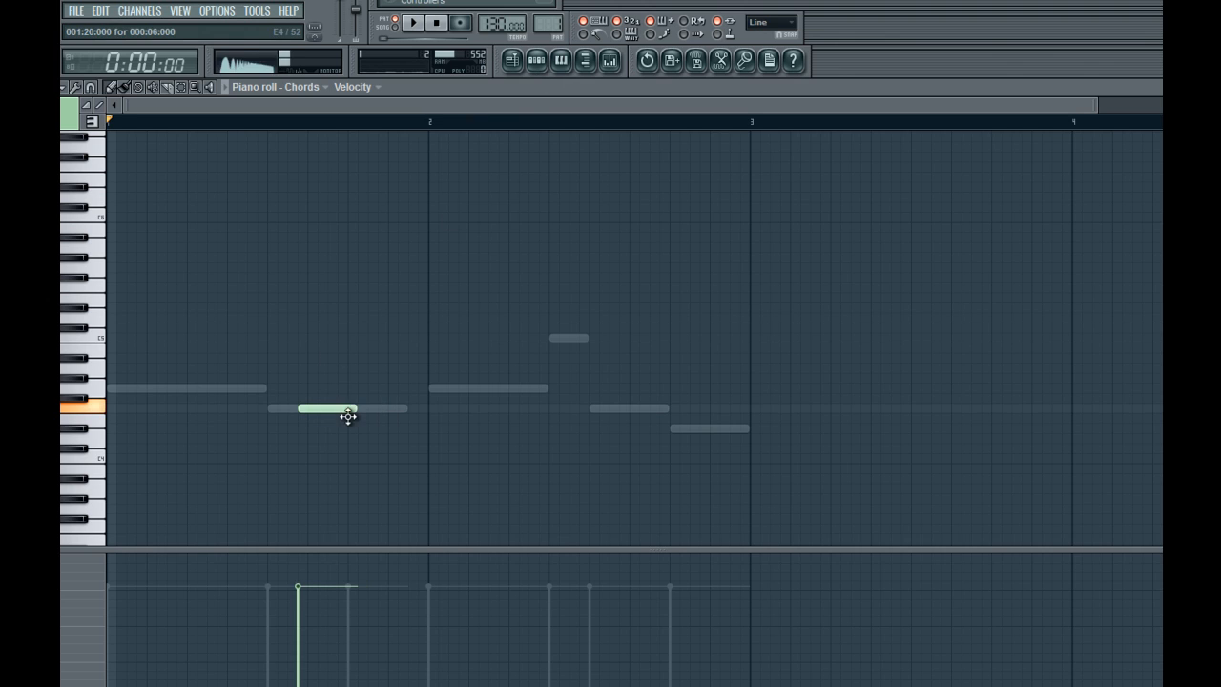
{"action": "double_click", "coordinate": [358, 410]}
{"action": "left_click", "coordinate": [513, 533]}
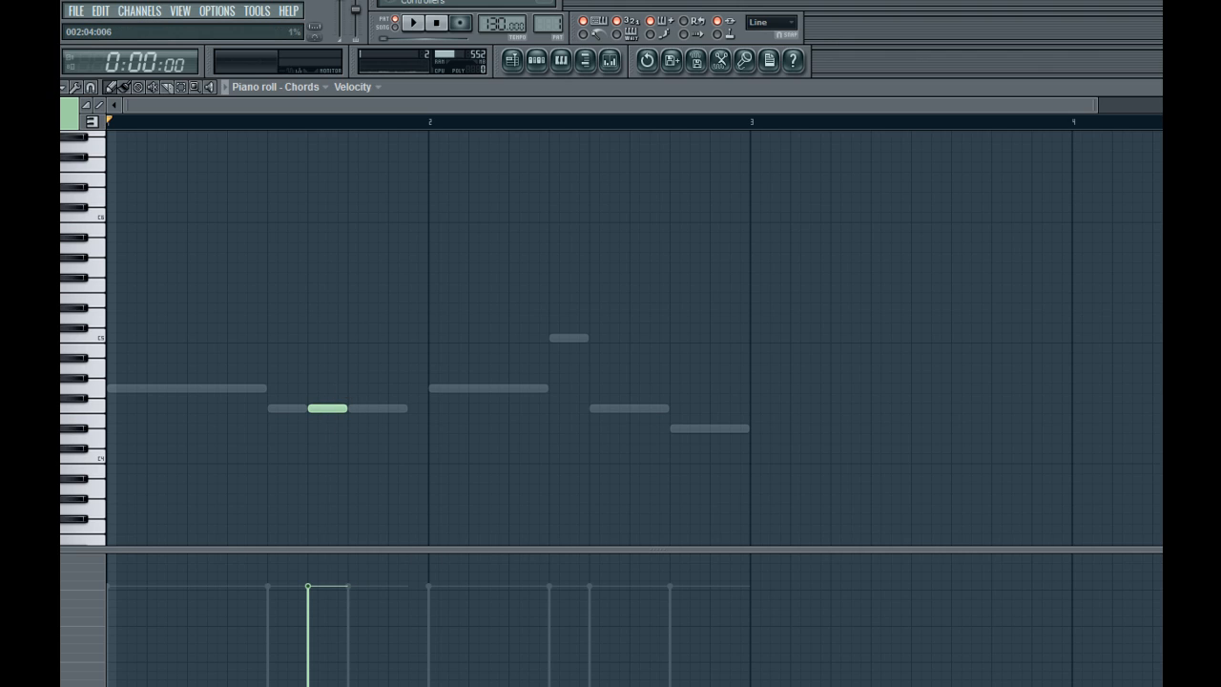
{"action": "left_click", "coordinate": [544, 685]}
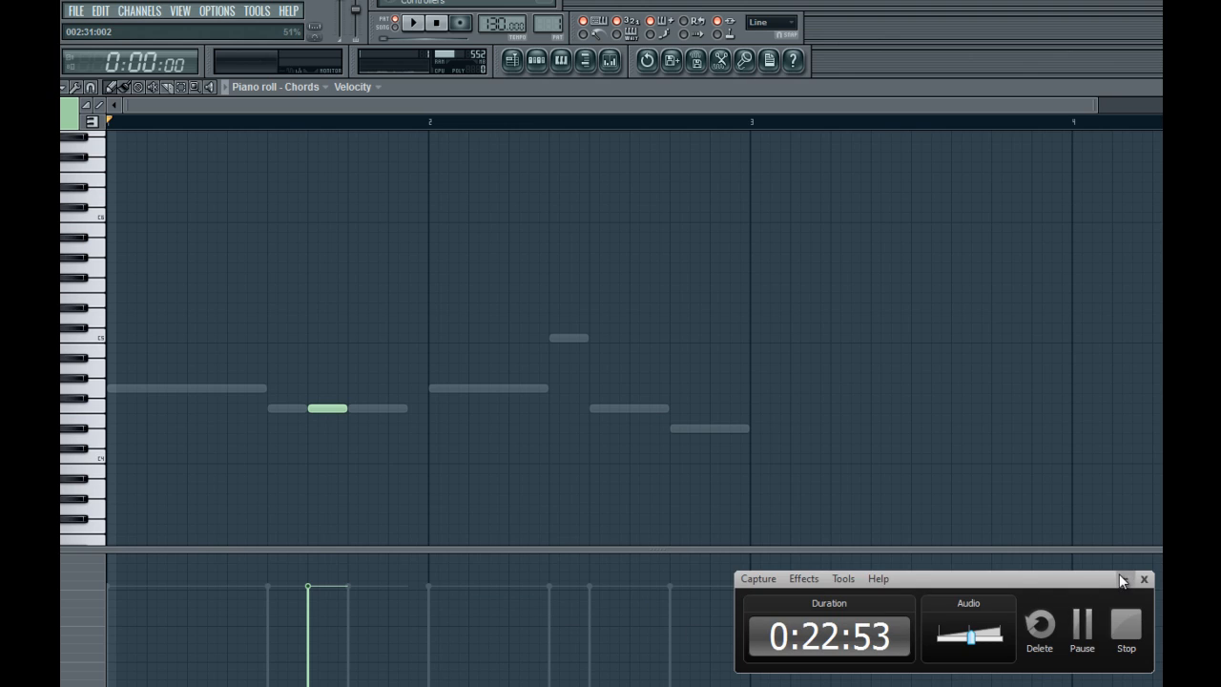
Open the Chords channel's Sylenth, set oscillator A1 to 5 voices and turn off its retrigger
{"action": "left_click", "coordinate": [1122, 579]}
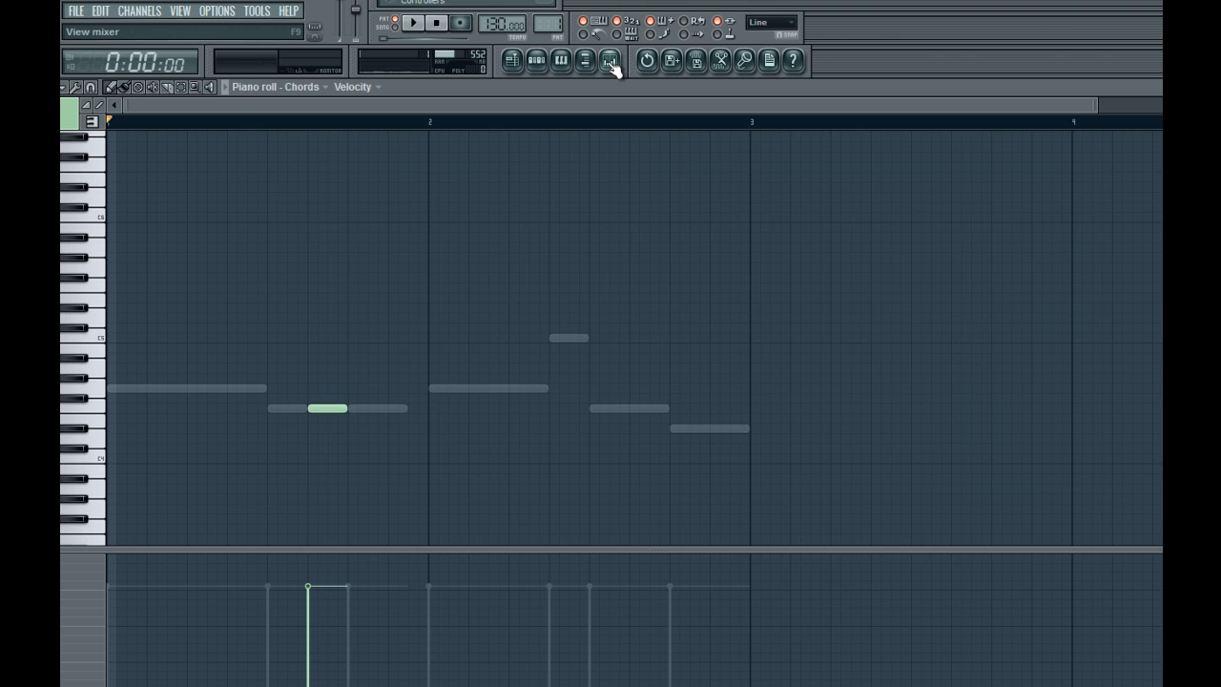
{"action": "left_click", "coordinate": [516, 63]}
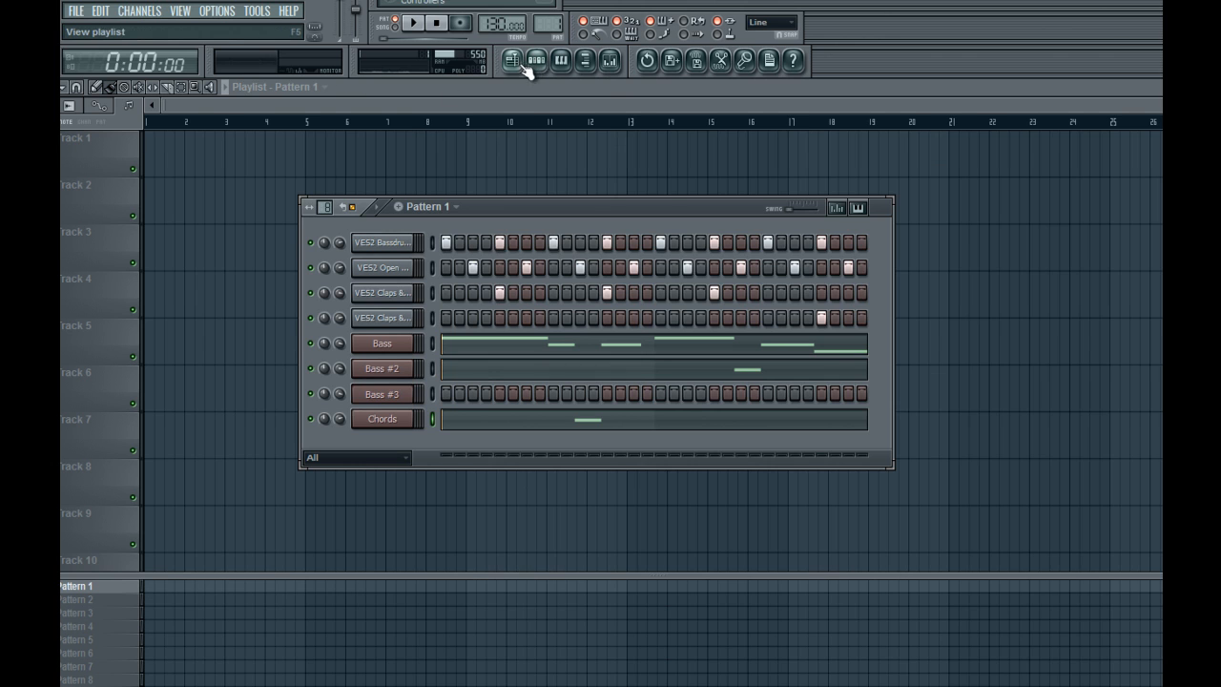
{"action": "left_click", "coordinate": [383, 421]}
{"action": "scroll", "coordinate": [499, 188], "scroll_direction": "up", "scroll_amount": 7}
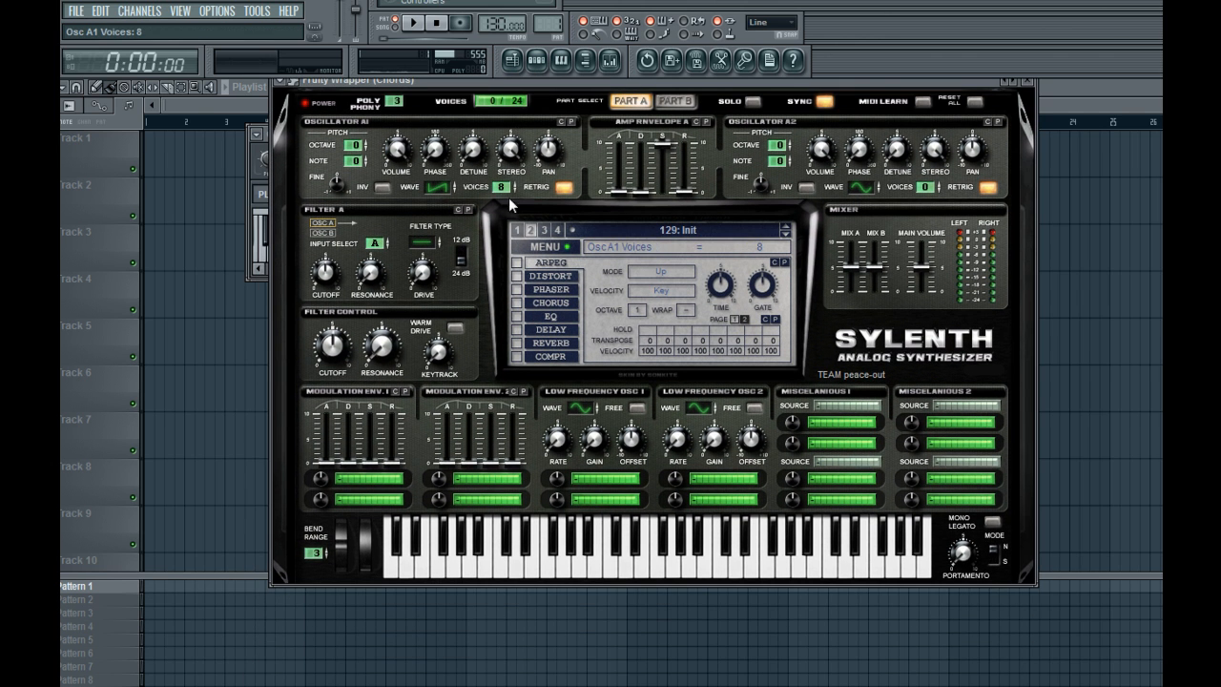
{"action": "left_click", "coordinate": [564, 187]}
{"action": "scroll", "coordinate": [501, 196], "scroll_direction": "down", "scroll_amount": 5}
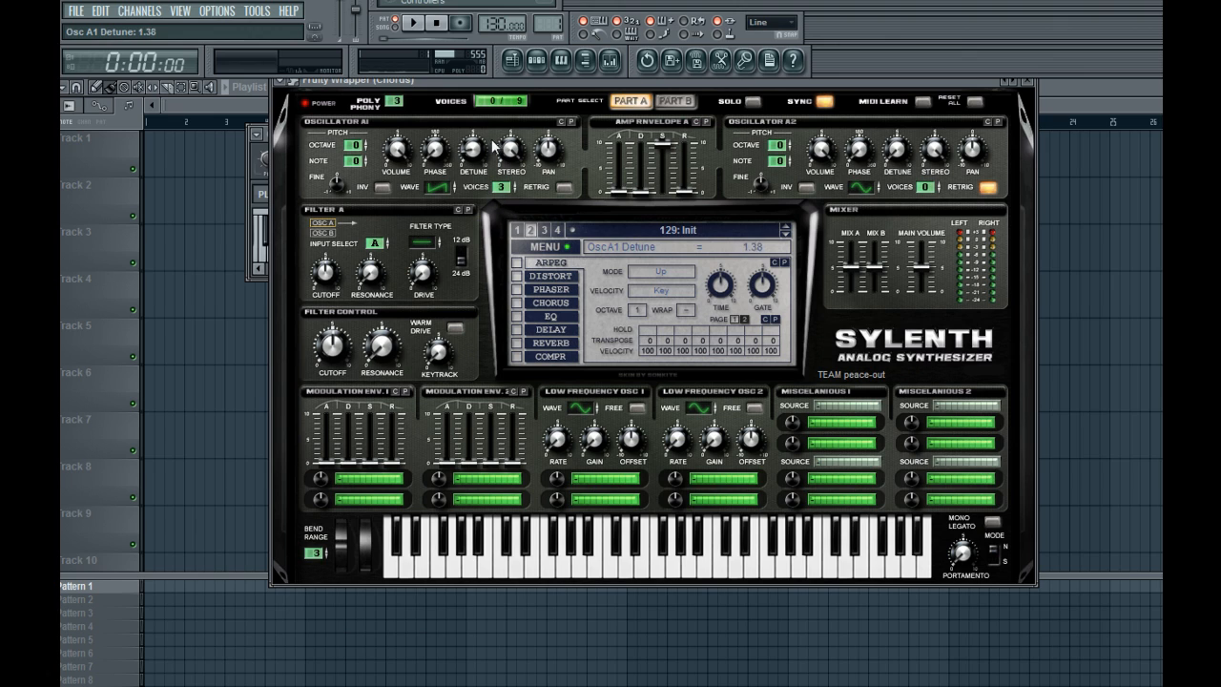
{"action": "scroll", "coordinate": [513, 193], "scroll_direction": "up", "scroll_amount": 2}
Shape amp envelope A with no sustain and a decay of 5.69, and set oscillator A1's detune to 4.33
{"action": "key", "text": "q"}
{"action": "left_click_drag", "start_coordinate": [665, 163], "coordinate": [652, 197]}
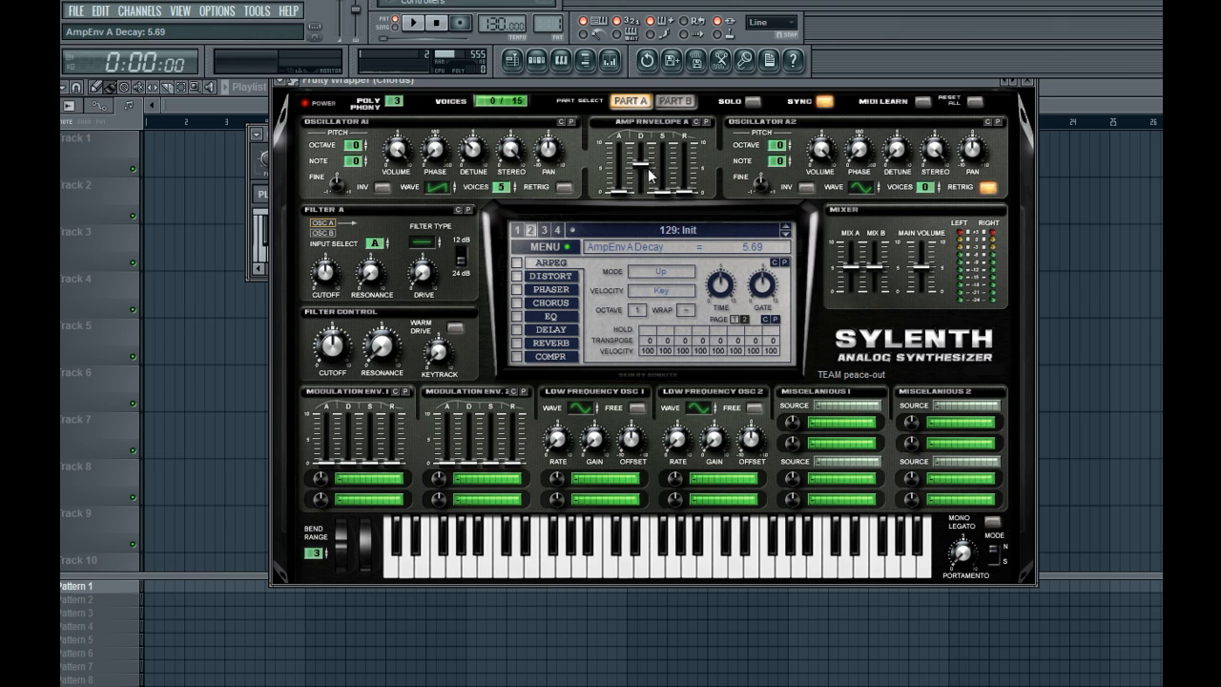
{"action": "left_click", "coordinate": [471, 147]}
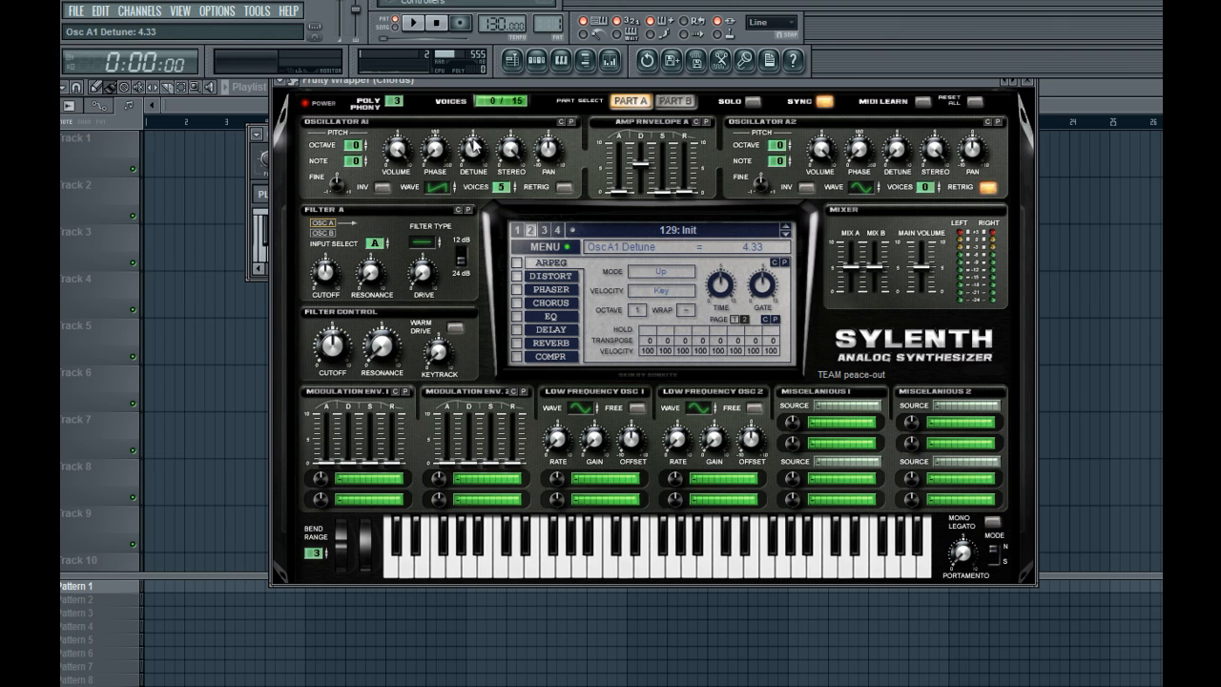
Paste oscillator A1's settings onto oscillator A2, set A1 to 7 voices and A2 to 6, and audition a chord
{"action": "left_click", "coordinate": [997, 122]}
{"action": "left_click", "coordinate": [895, 157]}
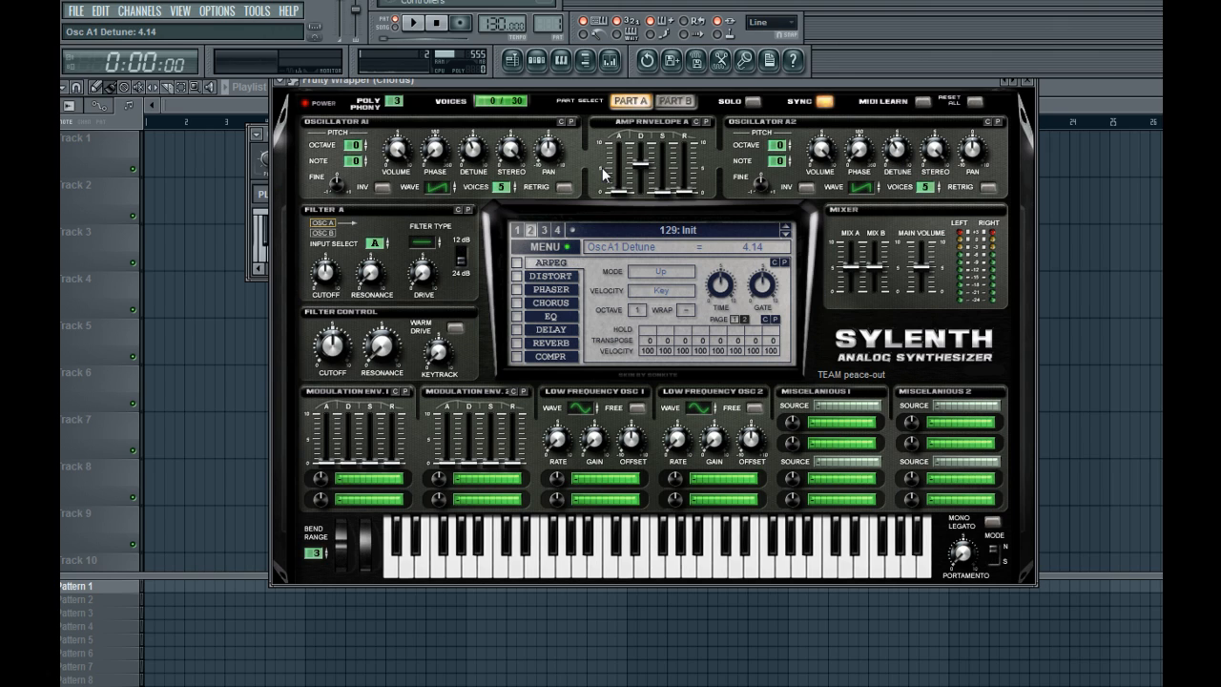
{"action": "left_click", "coordinate": [509, 187]}
{"action": "left_click", "coordinate": [512, 184]}
{"action": "key", "text": "q"}
{"action": "key", "text": "e"}
{"action": "key", "text": "t"}
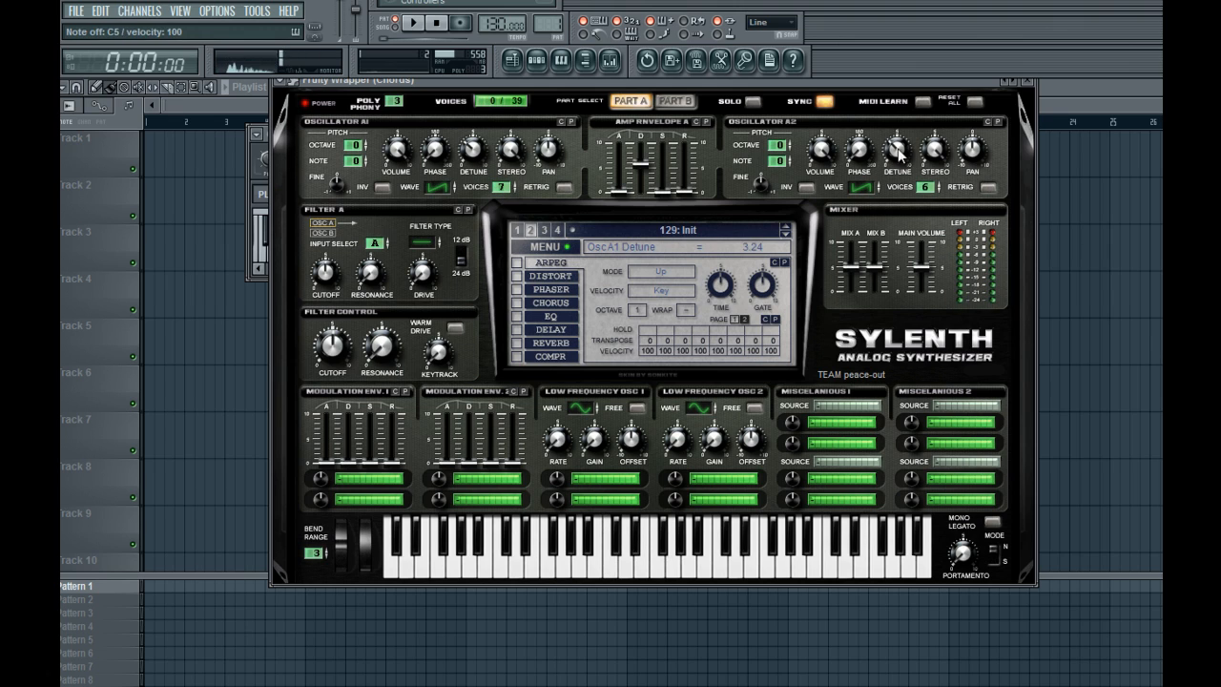
Lengthen amp envelope A's decay slightly and set oscillator A2's detune to 3.29 while auditioning a chord
{"action": "key", "text": "q"}
{"action": "key", "text": "e"}
{"action": "key", "text": "t"}
{"action": "key", "text": "q"}
{"action": "key", "text": "e"}
{"action": "key", "text": "t"}
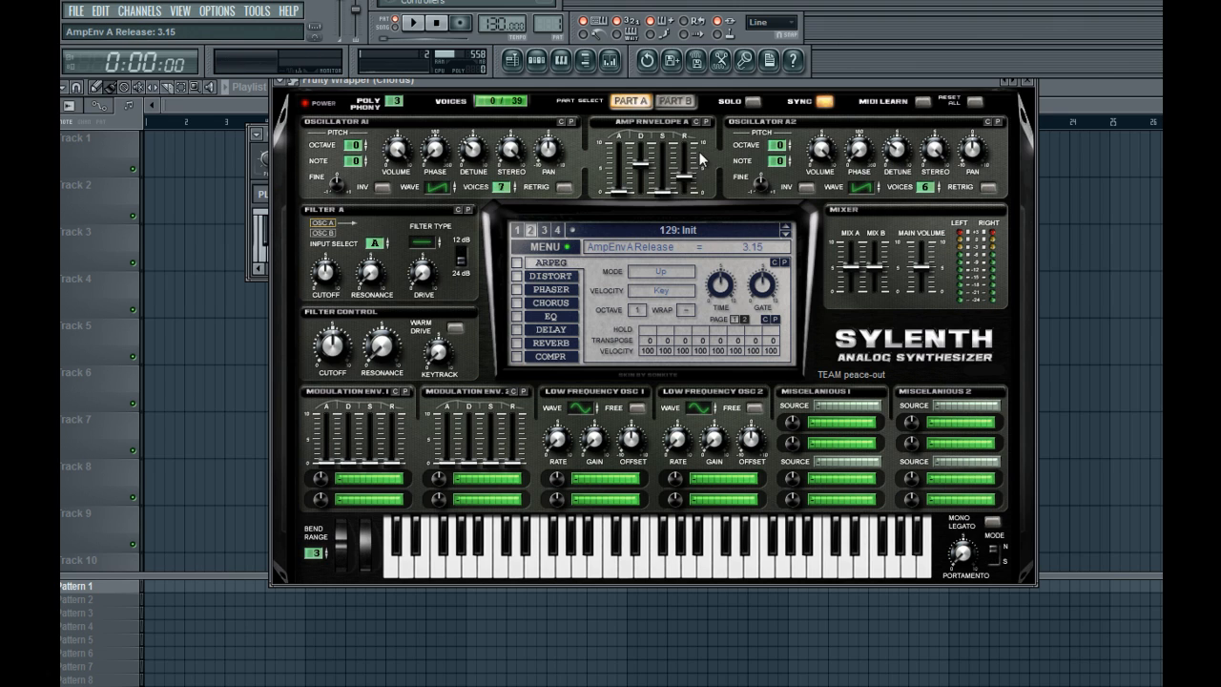
{"action": "left_click_drag", "start_coordinate": [638, 169], "coordinate": [640, 158]}
{"action": "key", "text": "q"}
{"action": "key", "text": "e"}
{"action": "key", "text": "t"}
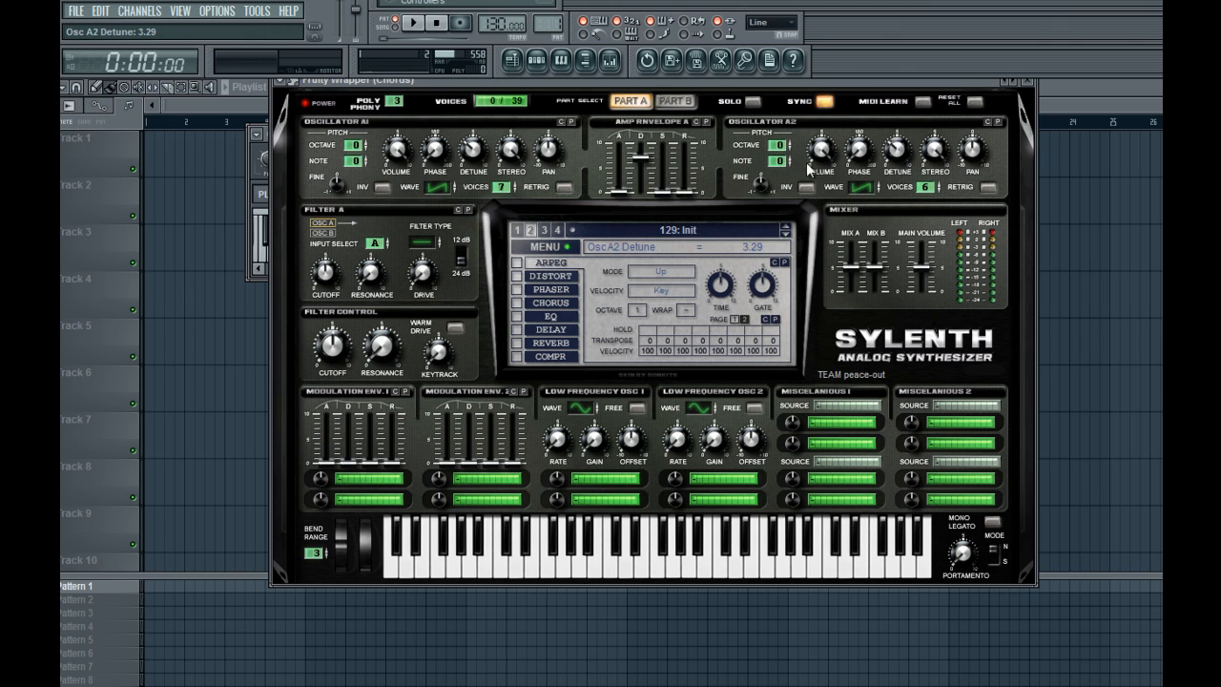
Set filter A to low-pass and tune its cutoff to around 552 Hz
{"action": "left_click", "coordinate": [434, 245]}
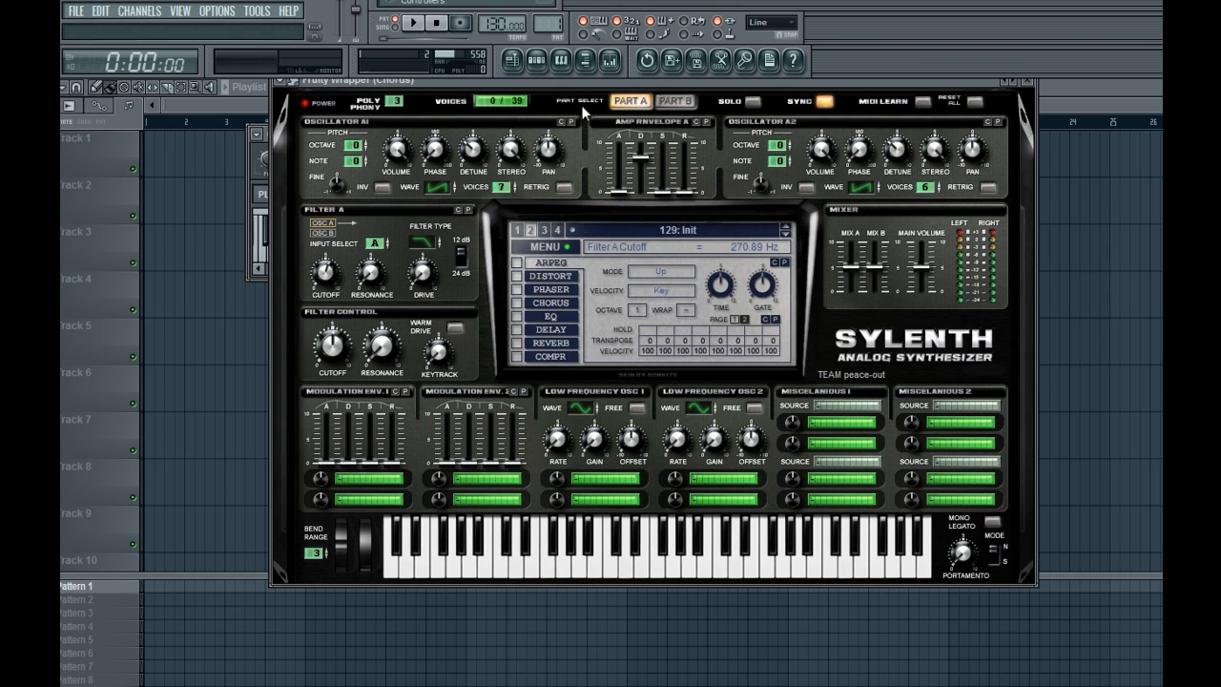
{"action": "left_click_drag", "start_coordinate": [317, 282], "coordinate": [337, 282]}
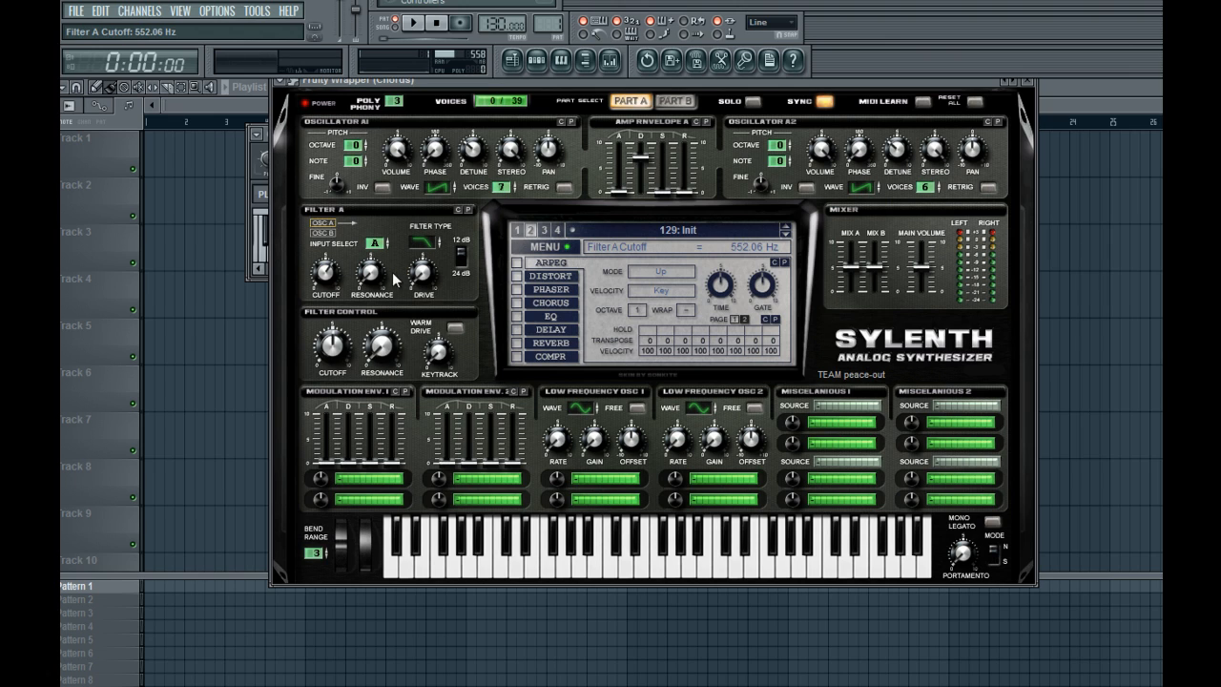
{"action": "left_click_drag", "start_coordinate": [333, 275], "coordinate": [329, 279]}
Shorten amp envelope A's decay slightly and set the detune to 2.76 on oscillator A1 and 2.38 on oscillator A2
{"action": "left_click_drag", "start_coordinate": [643, 158], "coordinate": [644, 164]}
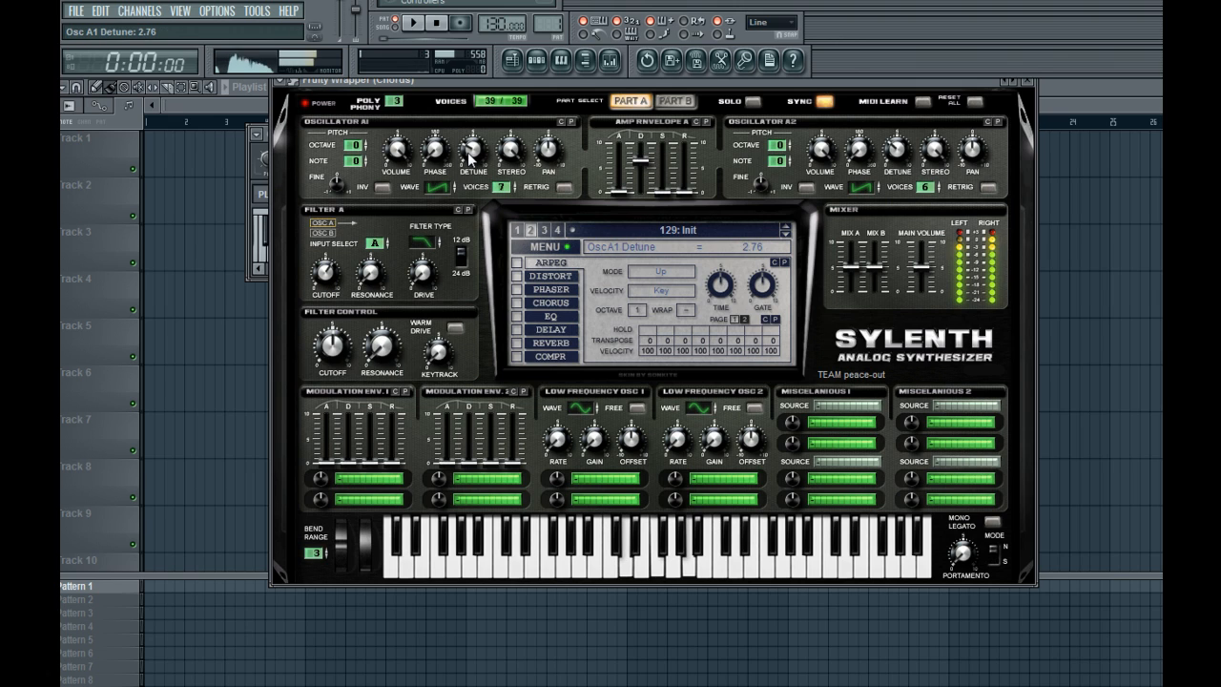
{"action": "left_click", "coordinate": [895, 163]}
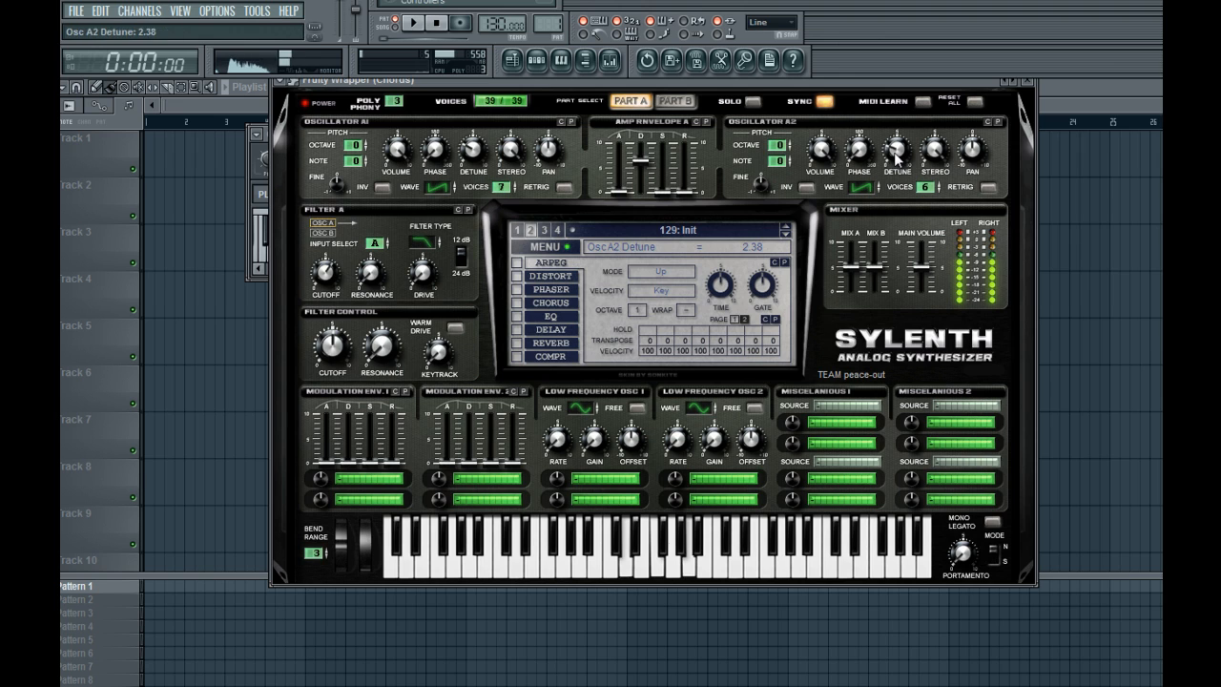
In the Chords piano roll, place F3 and C5 notes at 1:21 and move the playback position there
{"action": "left_click", "coordinate": [539, 63]}
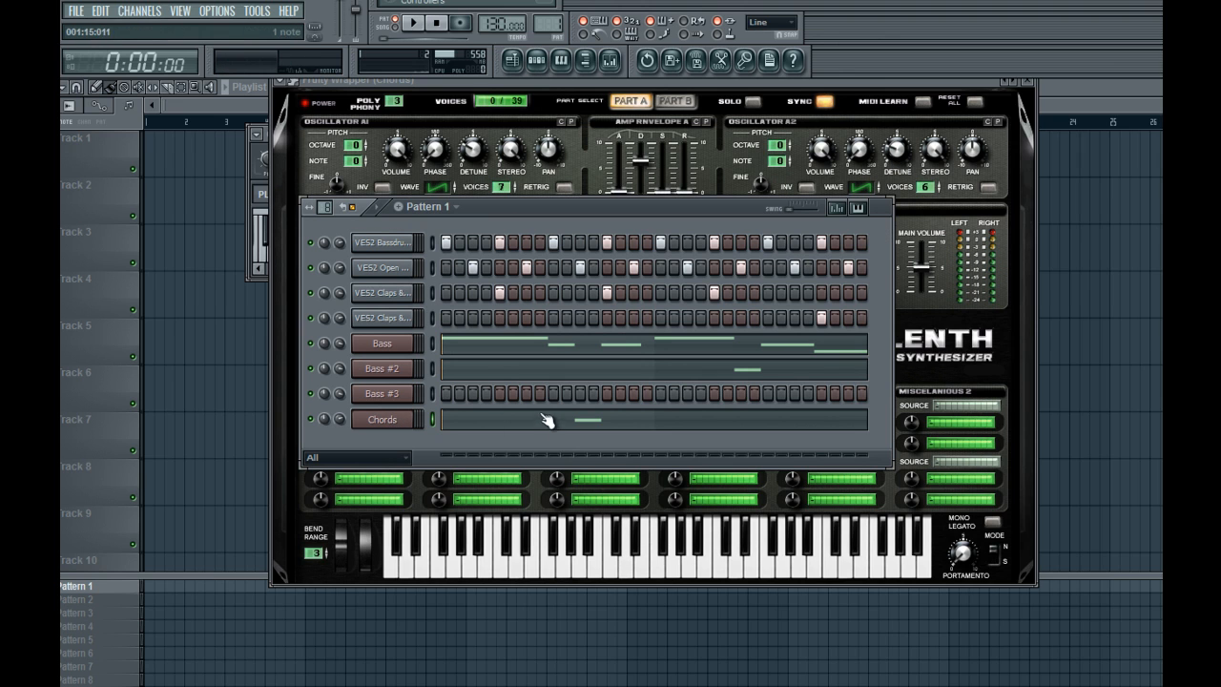
{"action": "left_click", "coordinate": [516, 428]}
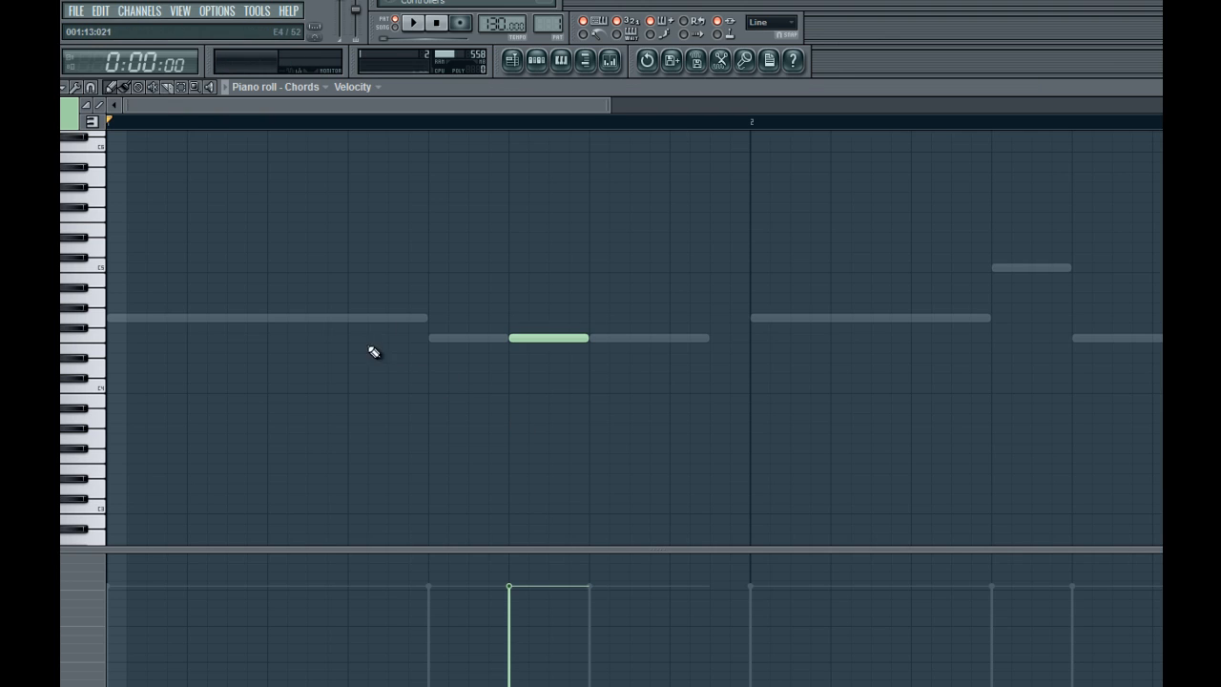
{"action": "scroll", "coordinate": [386, 351], "scroll_direction": "down", "scroll_amount": 2}
{"action": "left_click", "coordinate": [332, 338]}
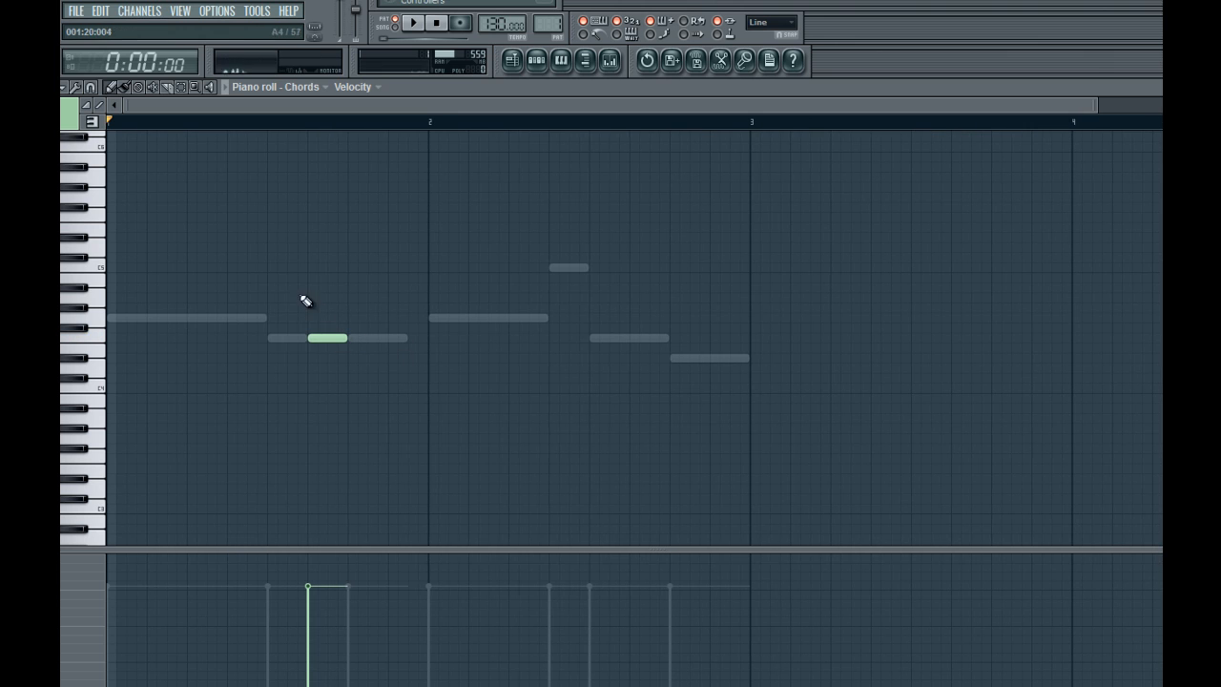
{"action": "scroll", "coordinate": [355, 315], "scroll_direction": "up", "scroll_amount": 3}
{"action": "left_click", "coordinate": [321, 423]}
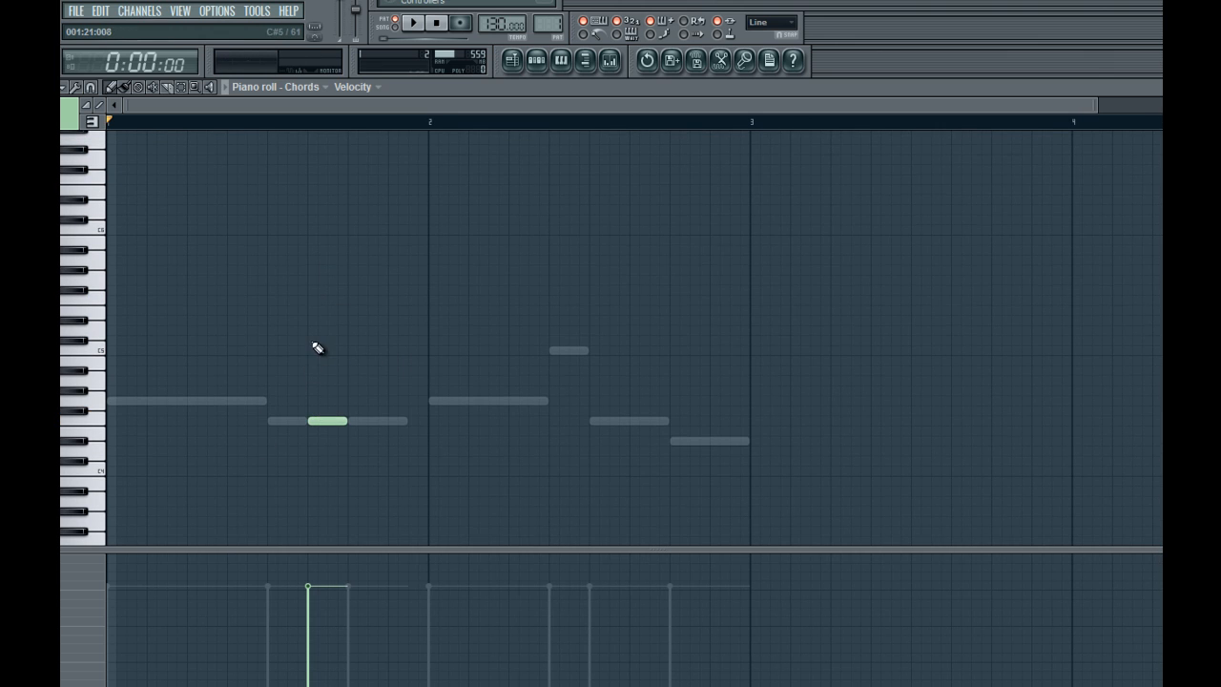
{"action": "left_click", "coordinate": [314, 123]}
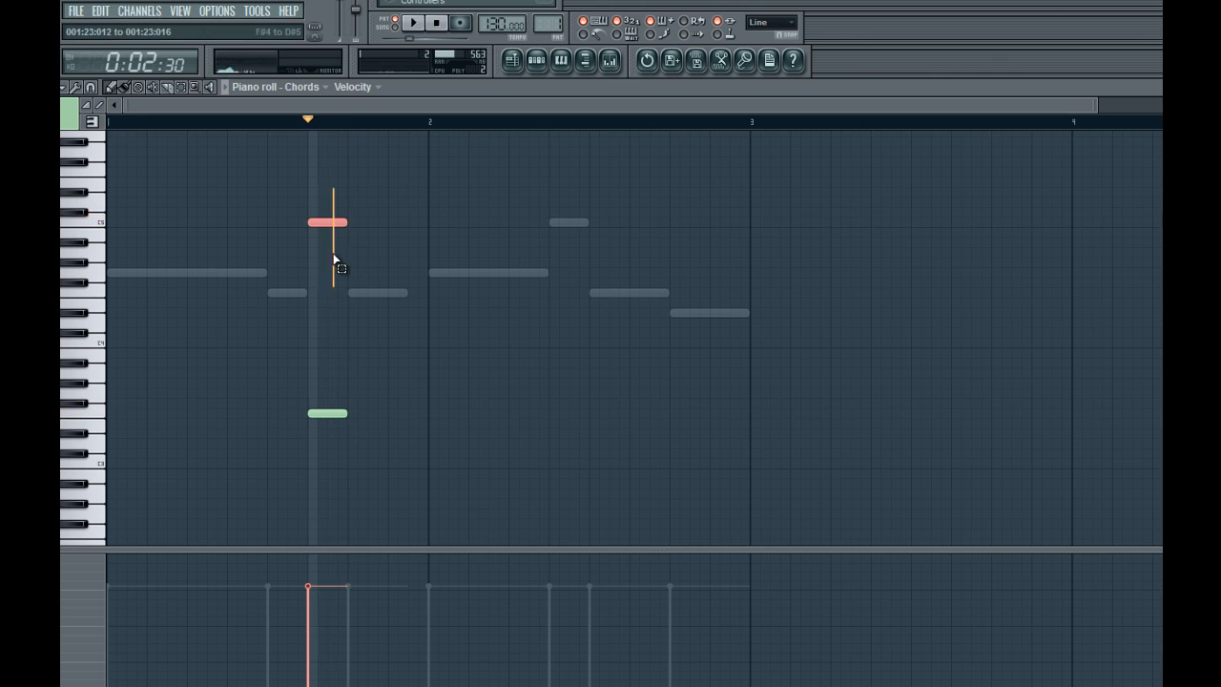
Add a 4-step G5 note above the C5 at 1:21 and play the chord
{"action": "left_click_drag", "start_coordinate": [333, 255], "coordinate": [334, 284]}
{"action": "left_click", "coordinate": [450, 345], "text": "ctrl"}
{"action": "scroll", "coordinate": [450, 348], "scroll_direction": "up", "scroll_amount": 2}
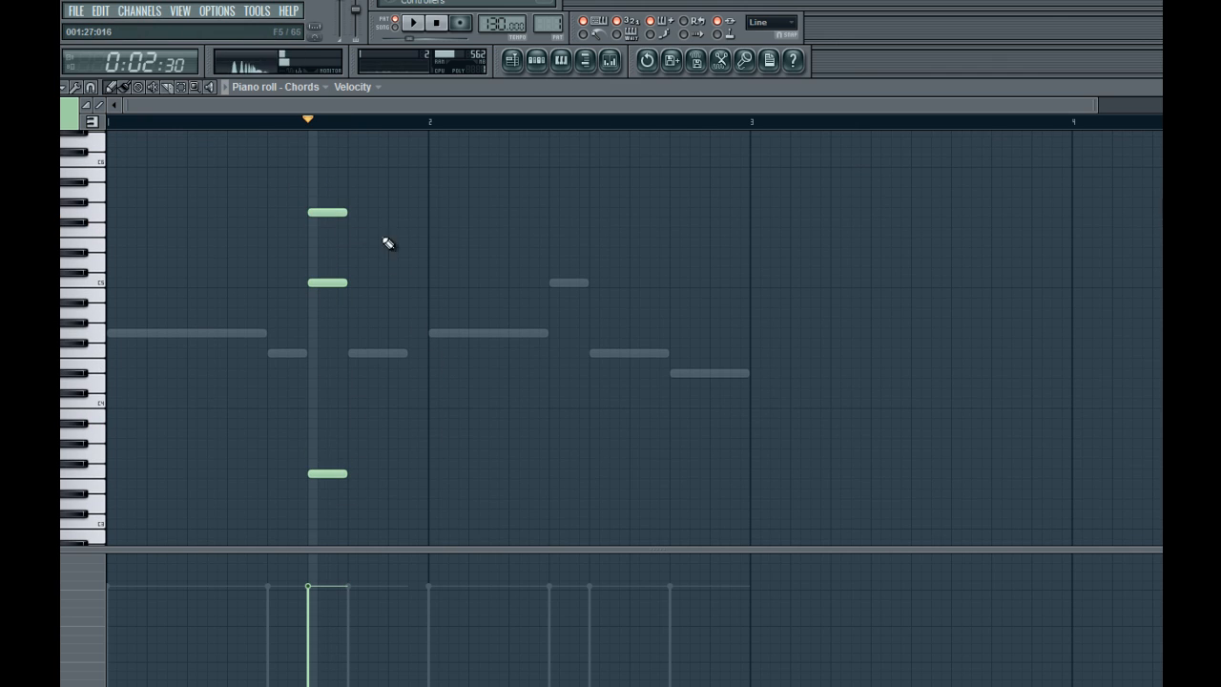
{"action": "key", "text": "space"}
{"action": "key", "text": "space"}
Replace the top note of the chord with a 4-step A#5 aligned to 1:21
{"action": "scroll", "coordinate": [416, 244], "scroll_direction": "up", "scroll_amount": 1}
{"action": "right_click", "coordinate": [317, 260]}
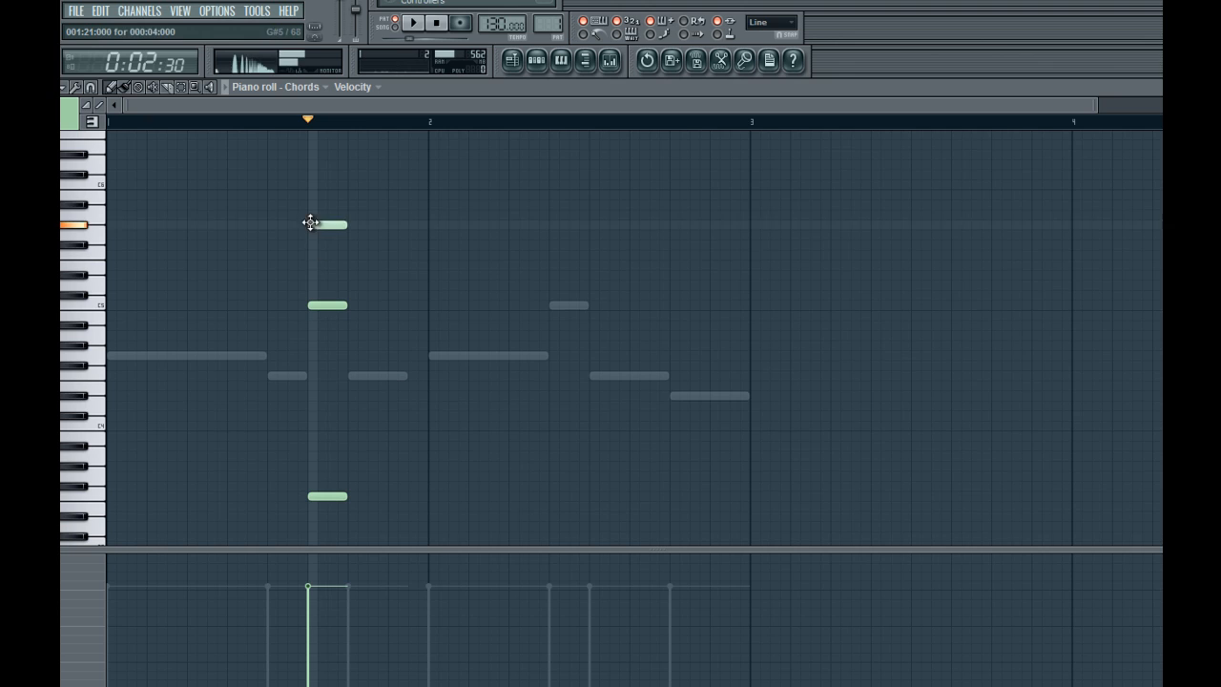
{"action": "left_click_drag", "start_coordinate": [310, 223], "coordinate": [370, 218]}
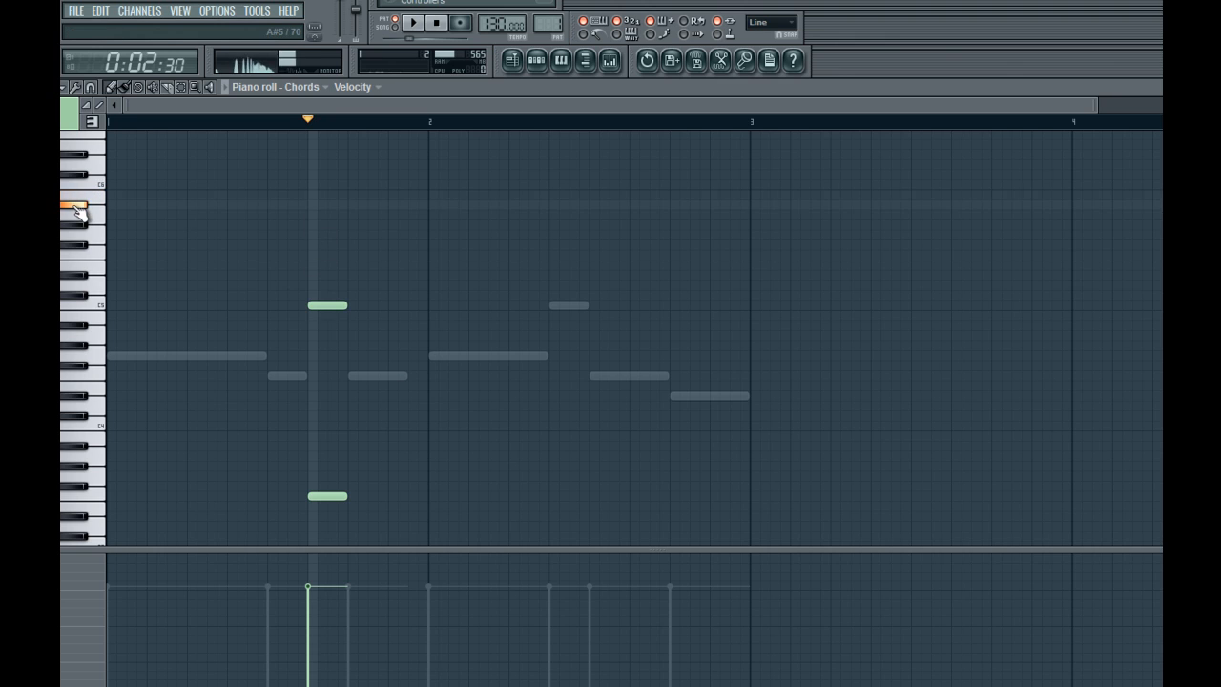
{"action": "left_click_drag", "start_coordinate": [320, 213], "coordinate": [303, 193]}
{"action": "right_click", "coordinate": [322, 203]}
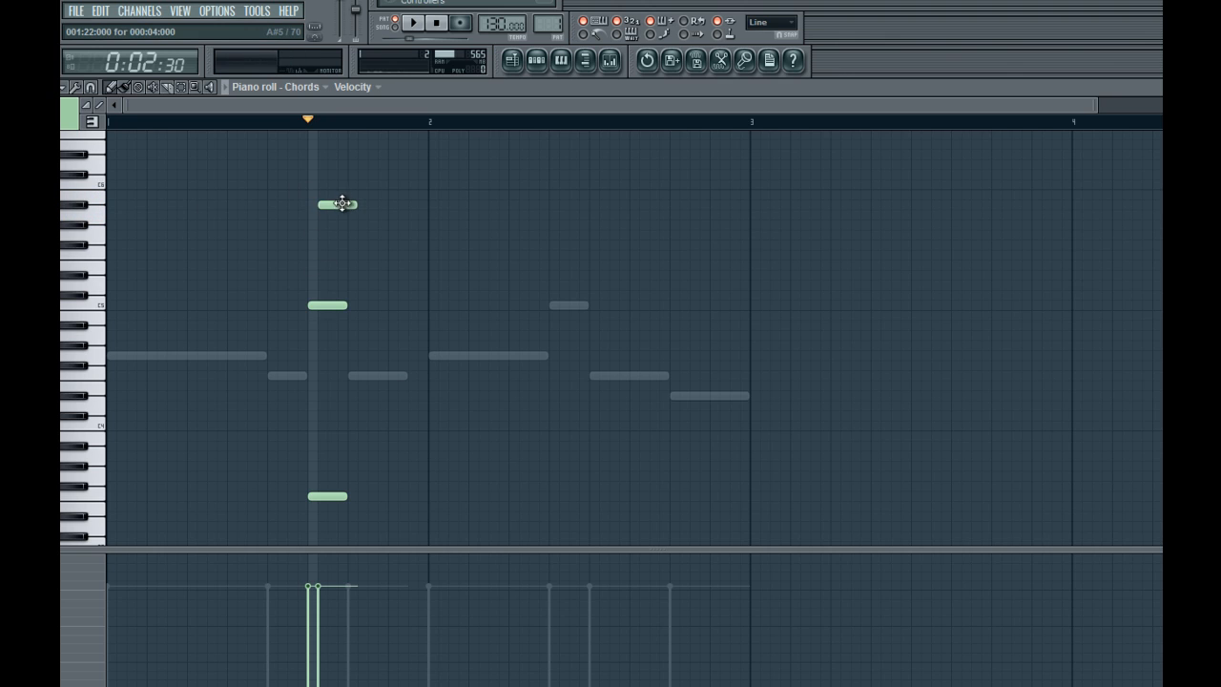
{"action": "left_click", "coordinate": [318, 205]}
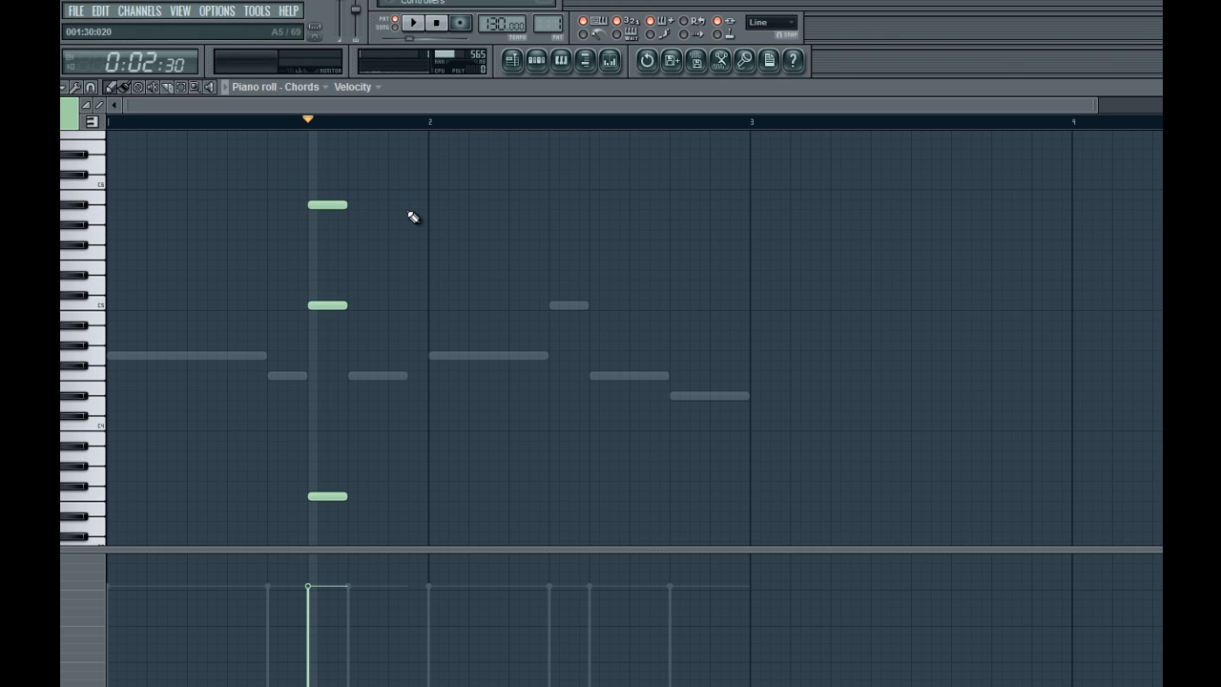
Raise the top chord note to D6, add a 4-step G5 below it at 1:21 and play the chord
{"action": "left_click_drag", "start_coordinate": [338, 204], "coordinate": [311, 163]}
{"action": "key", "text": "space"}
{"action": "key", "text": "space"}
{"action": "left_click", "coordinate": [305, 226]}
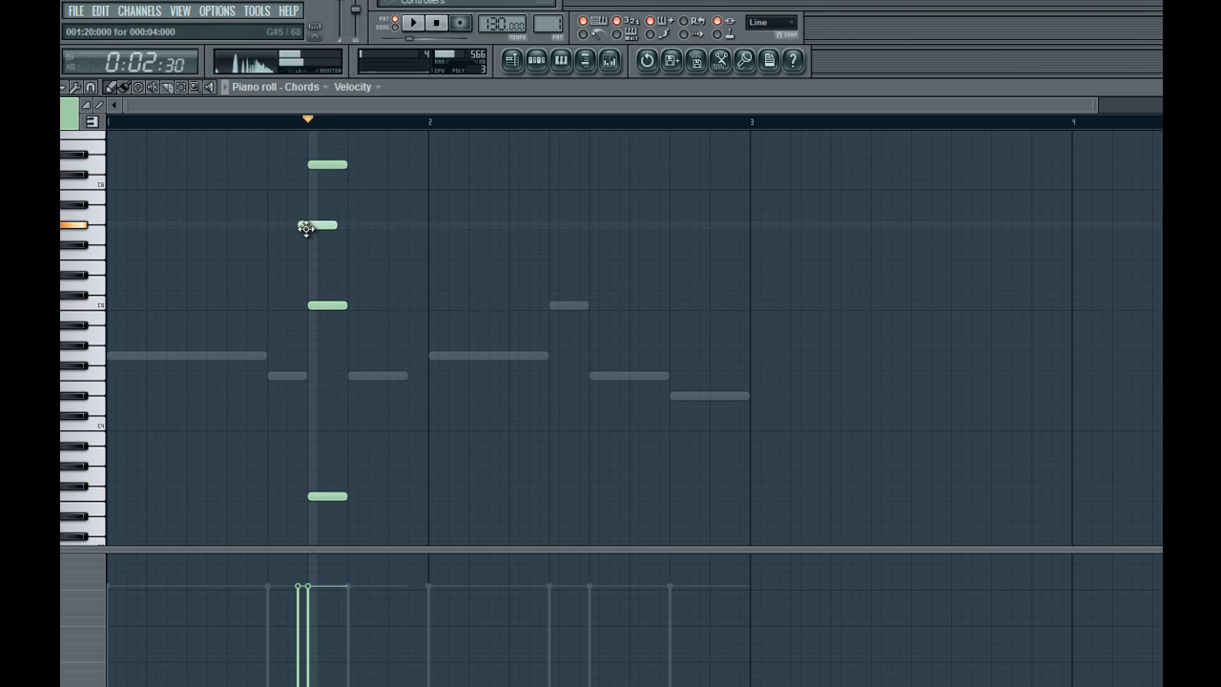
{"action": "key", "text": "space"}
{"action": "left_click_drag", "start_coordinate": [306, 229], "coordinate": [333, 237]}
{"action": "key", "text": "space"}
{"action": "key", "text": "space"}
{"action": "key", "text": "space"}
Lower the chord's top note to C6 and play the chord
{"action": "left_click_drag", "start_coordinate": [330, 166], "coordinate": [330, 192]}
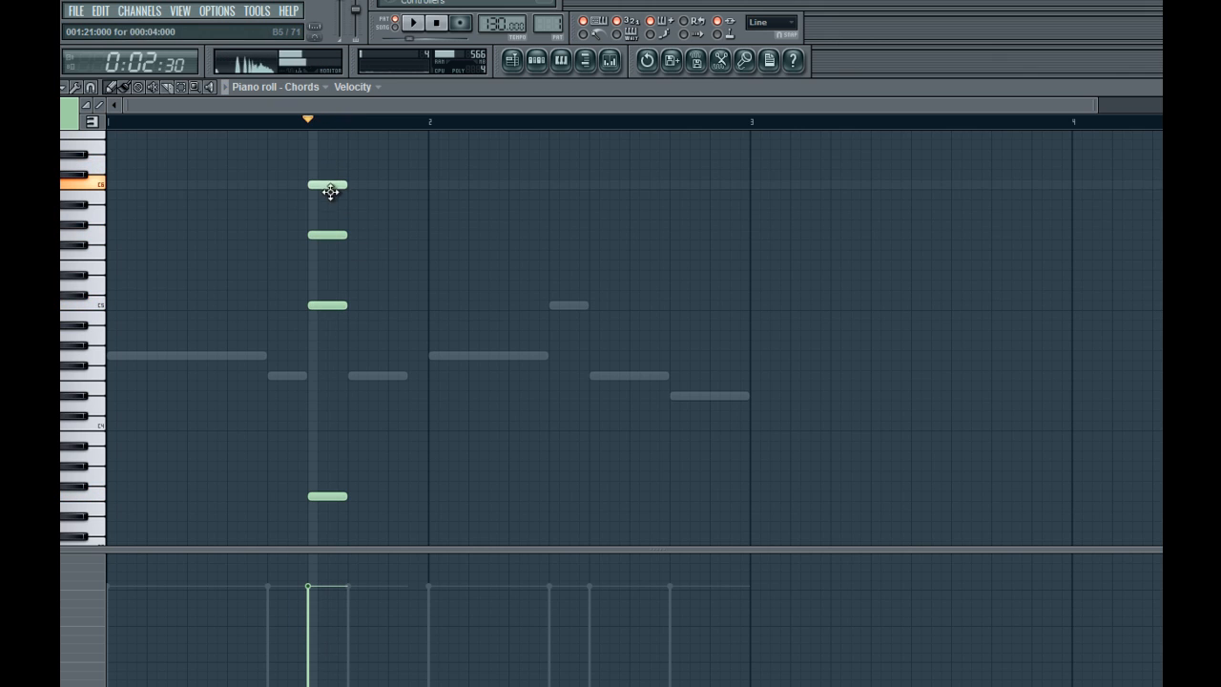
{"action": "key", "text": "space"}
{"action": "key", "text": "space"}
Set the Chords Sylenth's polyphony to 13 and give amp envelope A zero decay with full sustain
{"action": "left_click", "coordinate": [536, 60]}
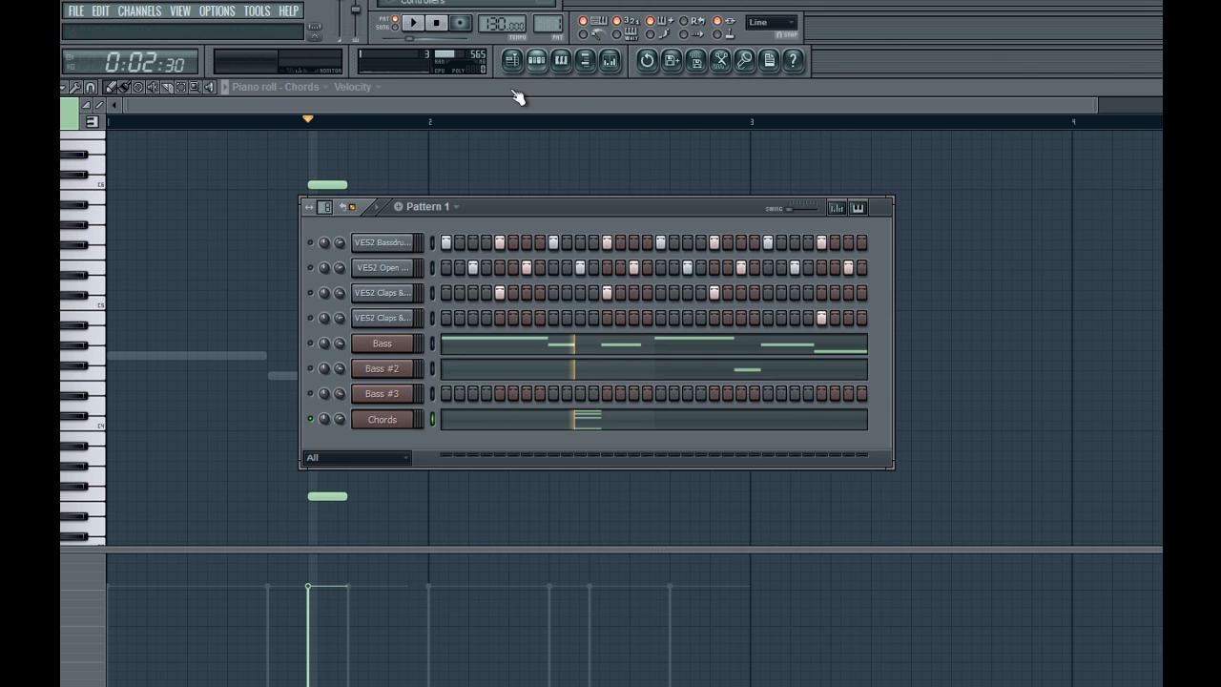
{"action": "left_click", "coordinate": [379, 421]}
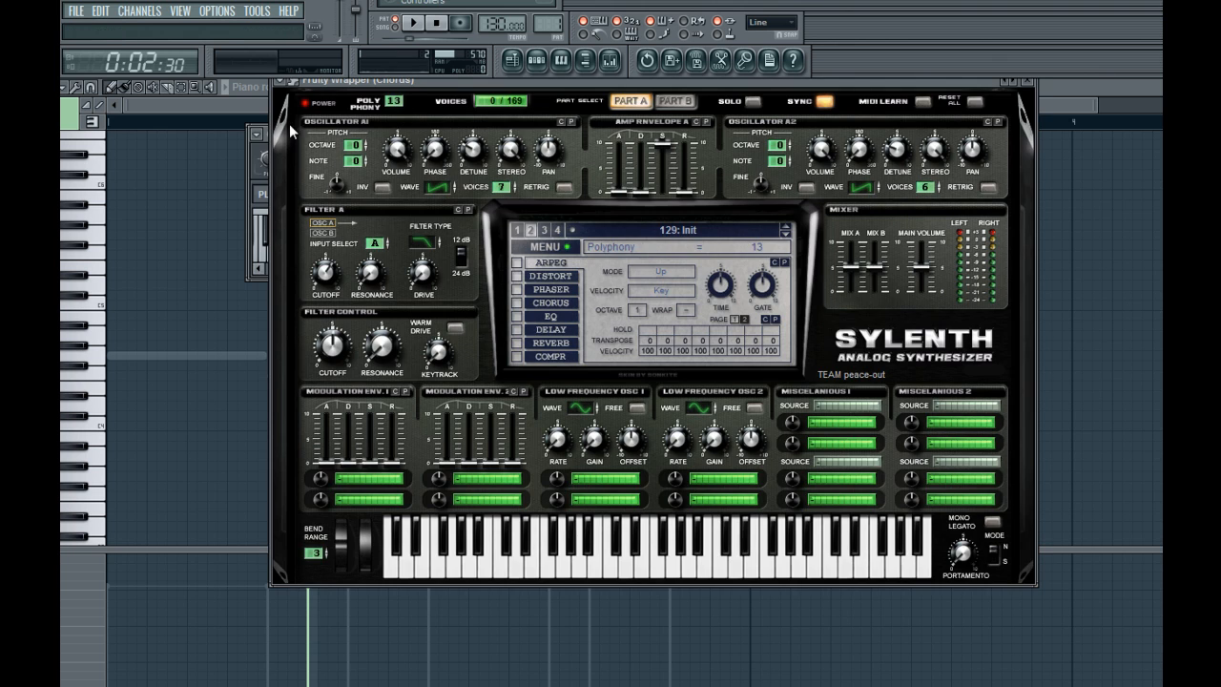
{"action": "left_click", "coordinate": [242, 185]}
Add a 4-step F4 to the chord at 1:21 and lower the chord's top note to A5
{"action": "scroll", "coordinate": [335, 185], "scroll_direction": "up", "scroll_amount": 3}
{"action": "scroll", "coordinate": [382, 263], "scroll_direction": "down", "scroll_amount": 2}
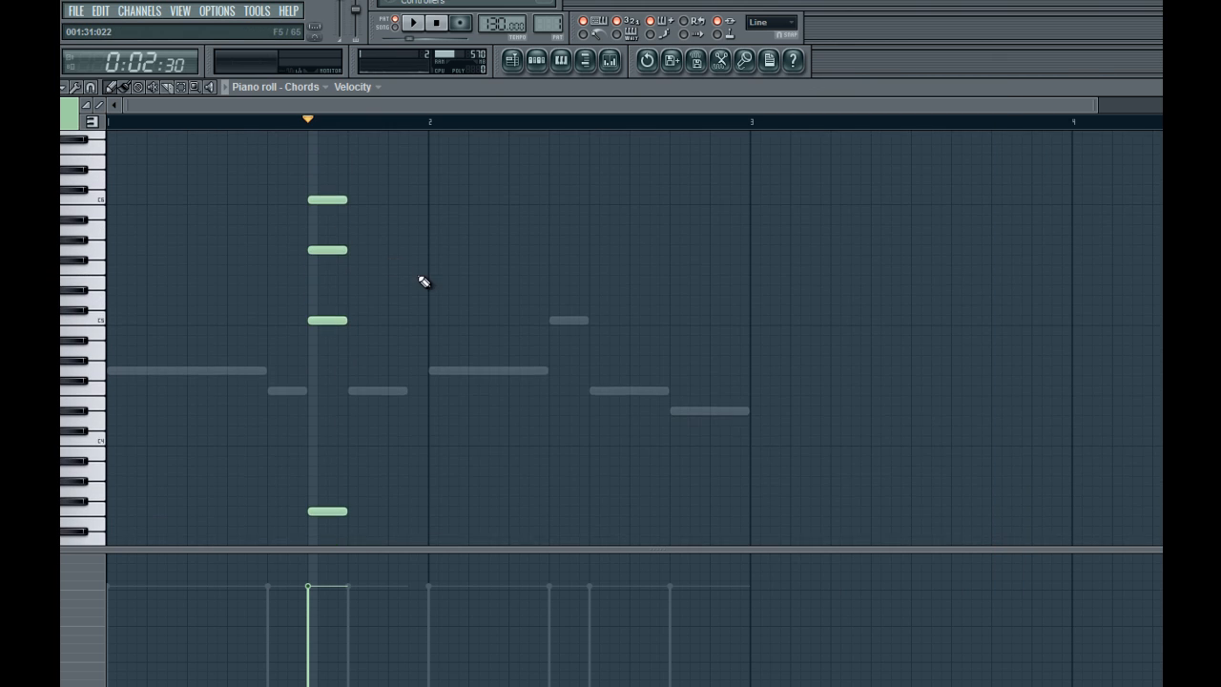
{"action": "scroll", "coordinate": [328, 233], "scroll_direction": "up", "scroll_amount": 1}
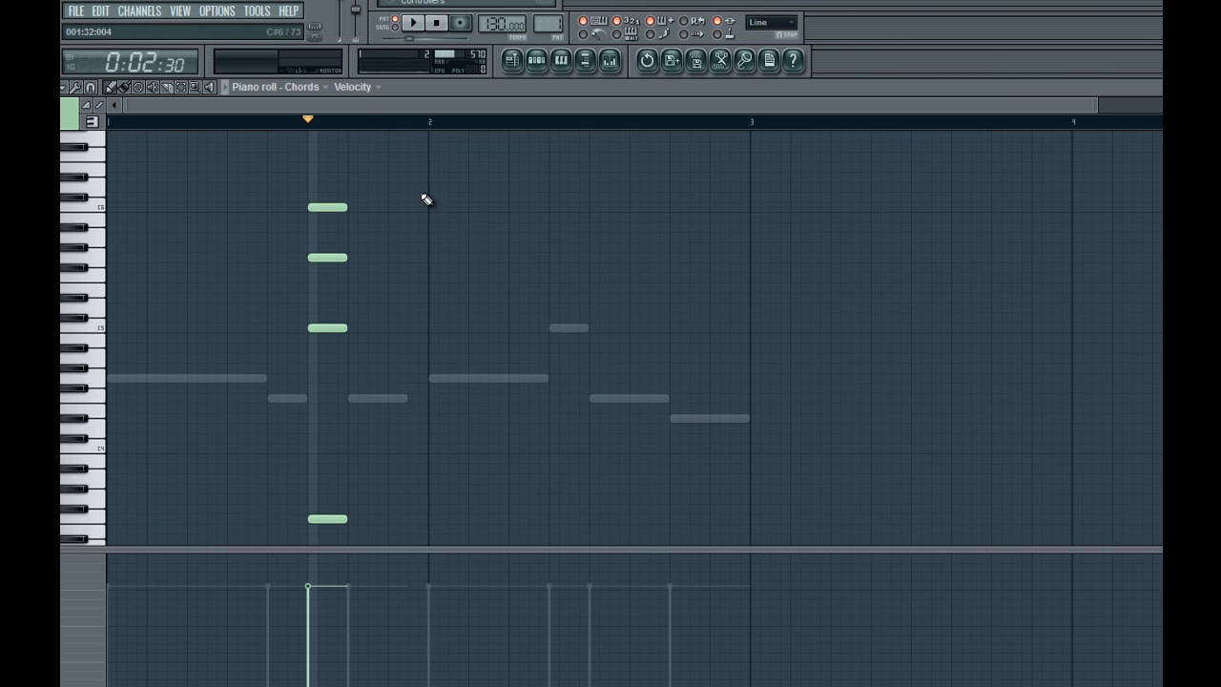
{"action": "left_click", "coordinate": [321, 399]}
{"action": "left_click_drag", "start_coordinate": [323, 208], "coordinate": [322, 237]}
Add a 4-step E5 between the C5 and G5 notes at 1:21 and play the chord repeatedly
{"action": "left_click", "coordinate": [325, 287]}
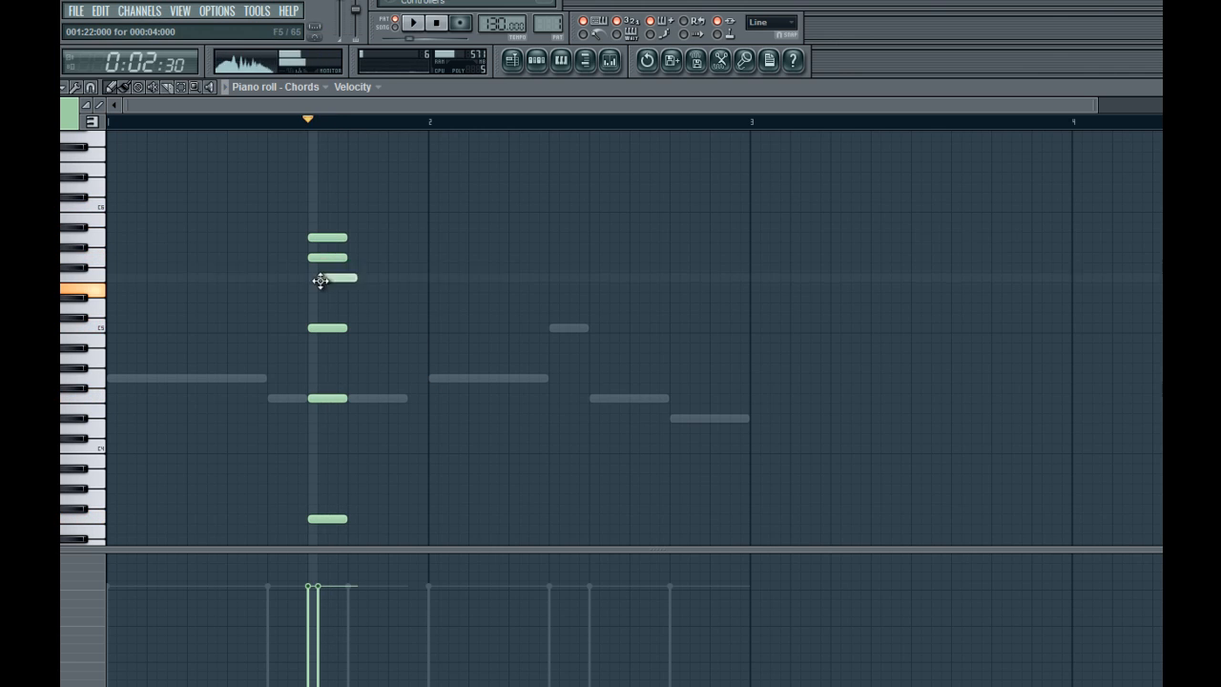
{"action": "key", "text": "space"}
{"action": "right_click", "coordinate": [325, 287]}
{"action": "left_click", "coordinate": [305, 287]}
{"action": "left_click_drag", "start_coordinate": [321, 286], "coordinate": [331, 286]}
{"action": "key", "text": "space"}
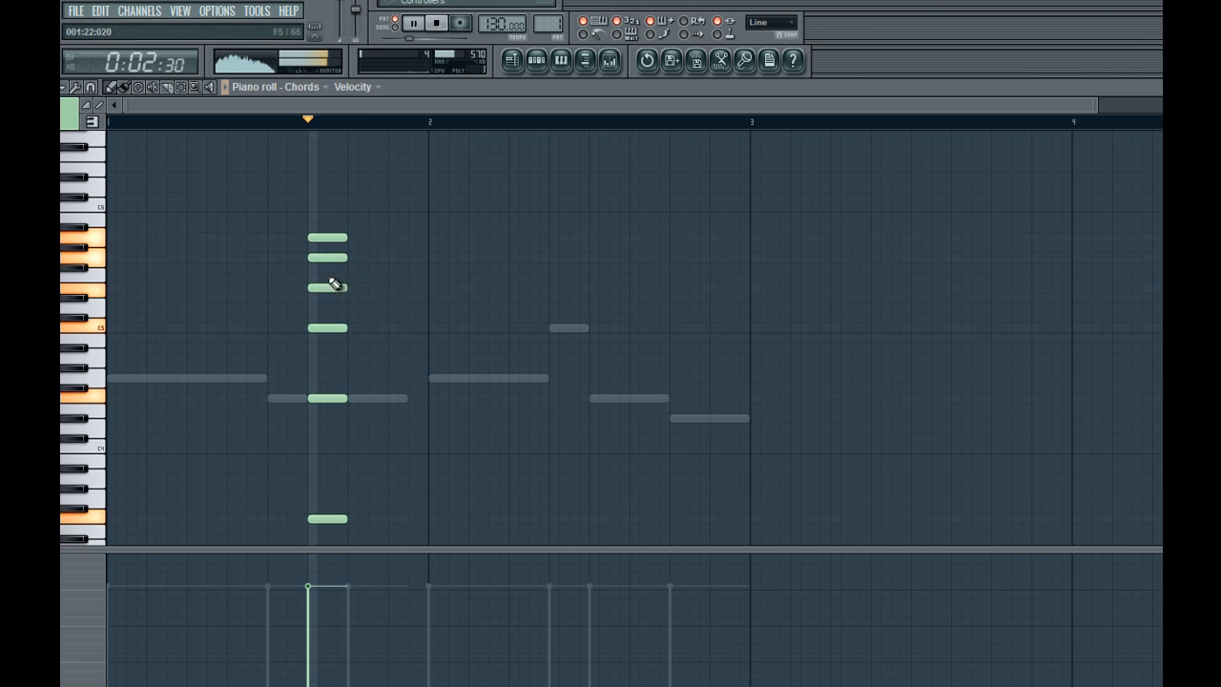
{"action": "key", "text": "space"}
{"action": "key", "text": "space"}
{"action": "key", "text": "space"}
{"action": "key", "text": "space"}
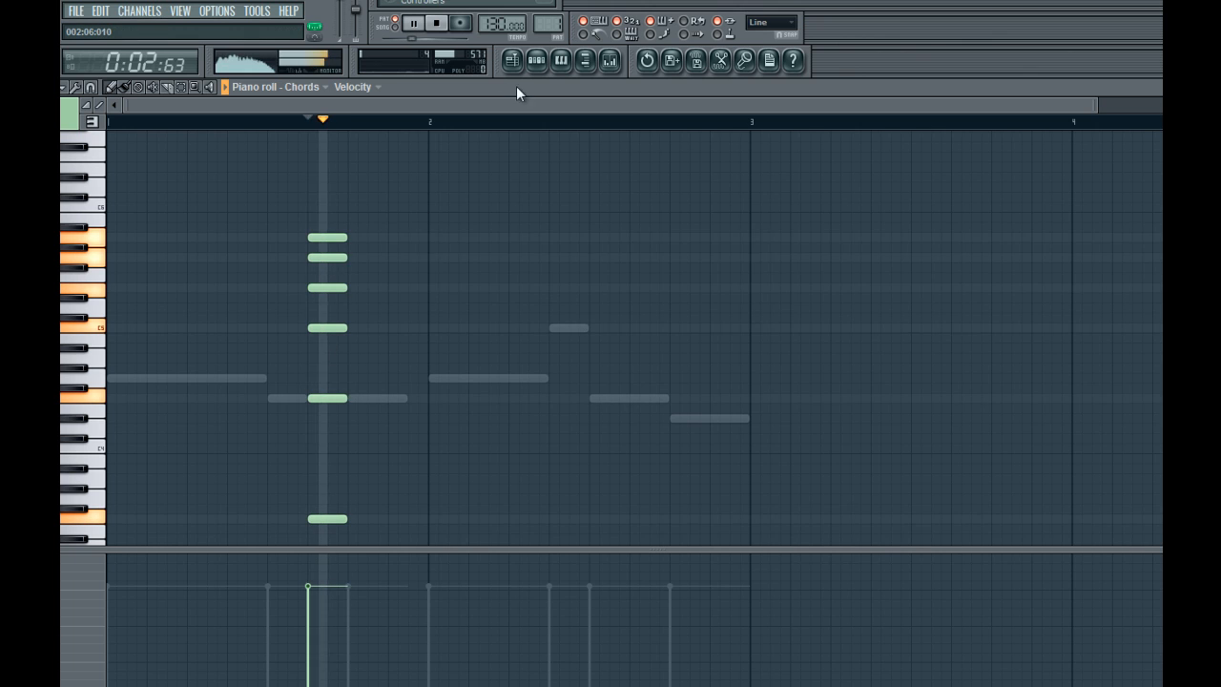
{"action": "key", "text": "space"}
Link the Chords channel to mixer insert 8, giving that track the channel's name and colour
{"action": "left_click", "coordinate": [537, 61]}
{"action": "left_click", "coordinate": [382, 420]}
{"action": "left_click", "coordinate": [608, 61]}
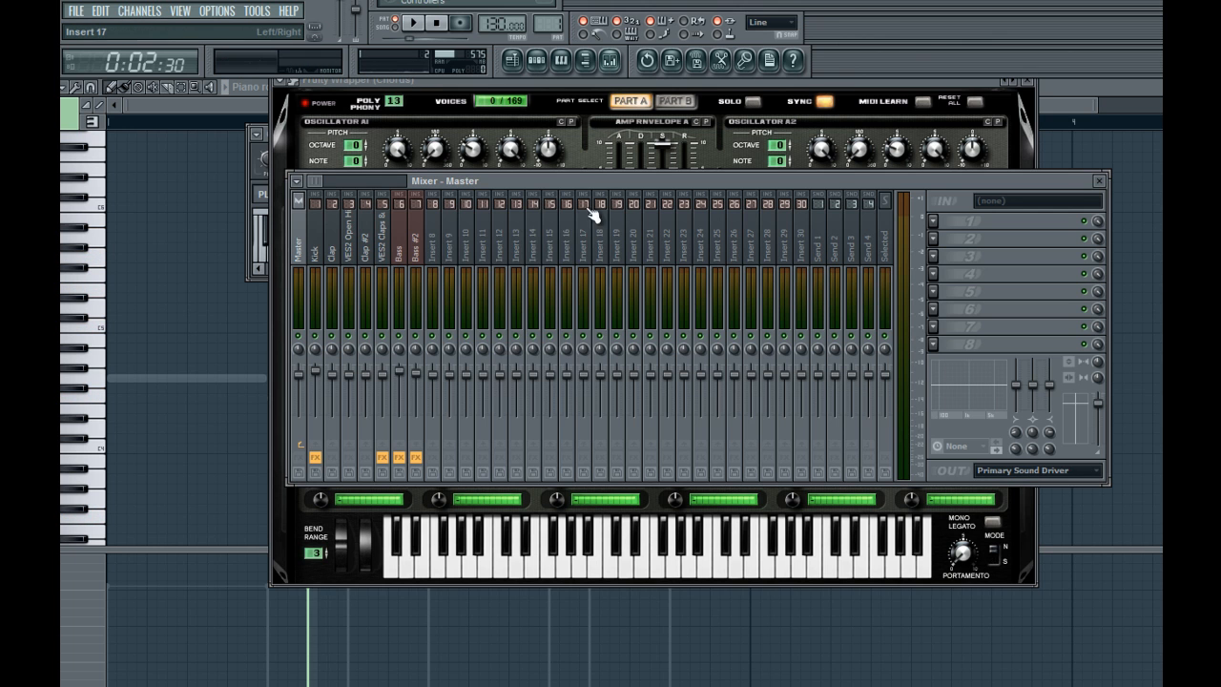
{"action": "left_click", "coordinate": [432, 193]}
{"action": "mouse_move", "coordinate": [515, 252]}
{"action": "left_click", "coordinate": [653, 252]}
Add Fruity Parametric EQ 2 to the Chords track's first effect slot, lowering bands 1 and 6 and boosting band 2
{"action": "left_click", "coordinate": [931, 222]}
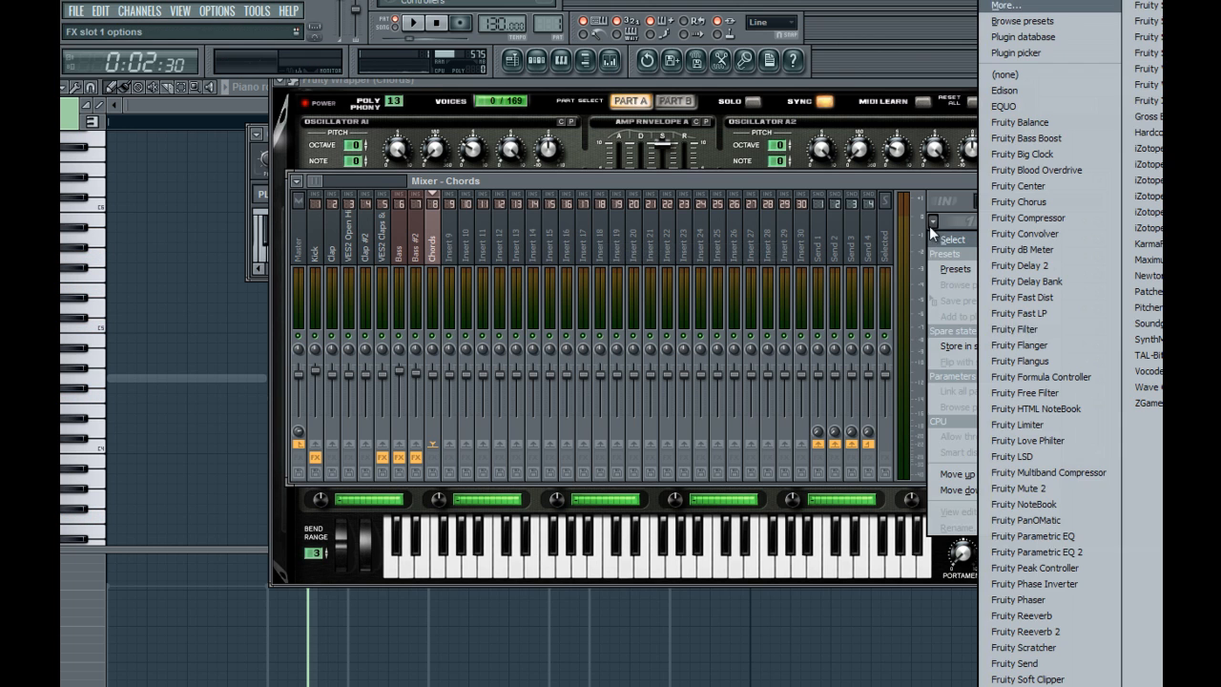
{"action": "left_click", "coordinate": [1030, 534]}
{"action": "left_click_drag", "start_coordinate": [337, 331], "coordinate": [336, 352]}
{"action": "left_click_drag", "start_coordinate": [371, 198], "coordinate": [636, 158]}
{"action": "left_click_drag", "start_coordinate": [449, 294], "coordinate": [412, 308]}
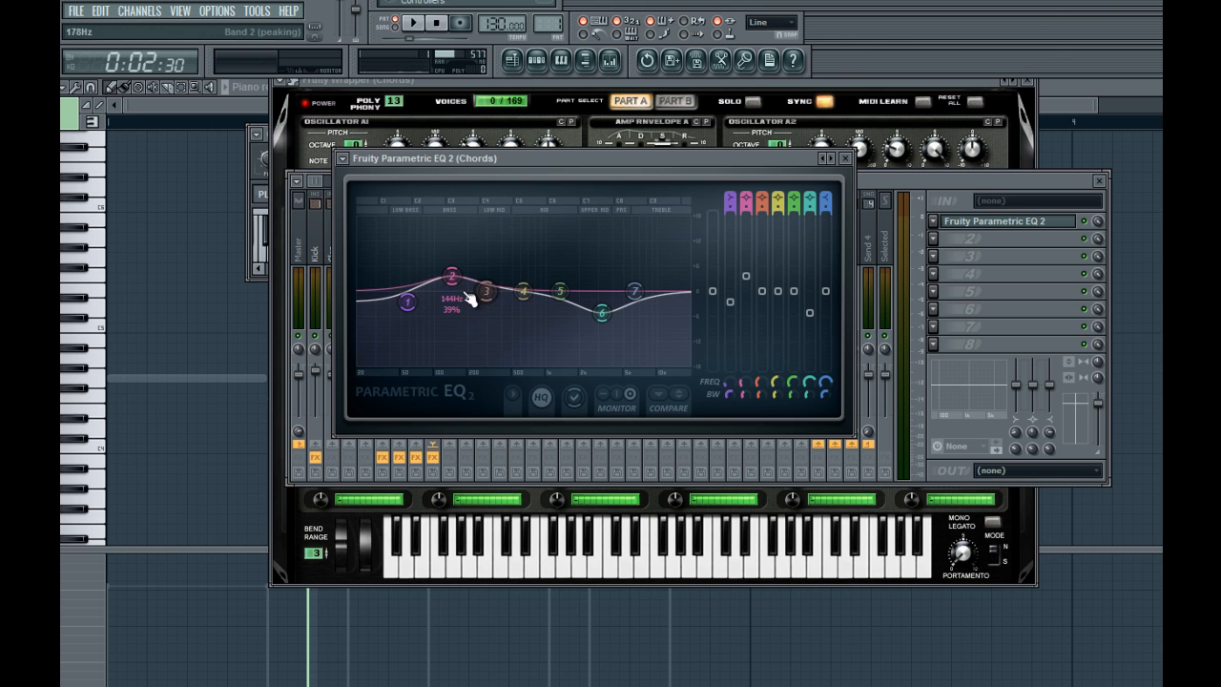
Refine the Chords EQ during playback by lowering band 4 slightly, raising band 7 slightly and cutting band 1 further
{"action": "key", "text": "space"}
{"action": "left_click_drag", "start_coordinate": [524, 292], "coordinate": [539, 315]}
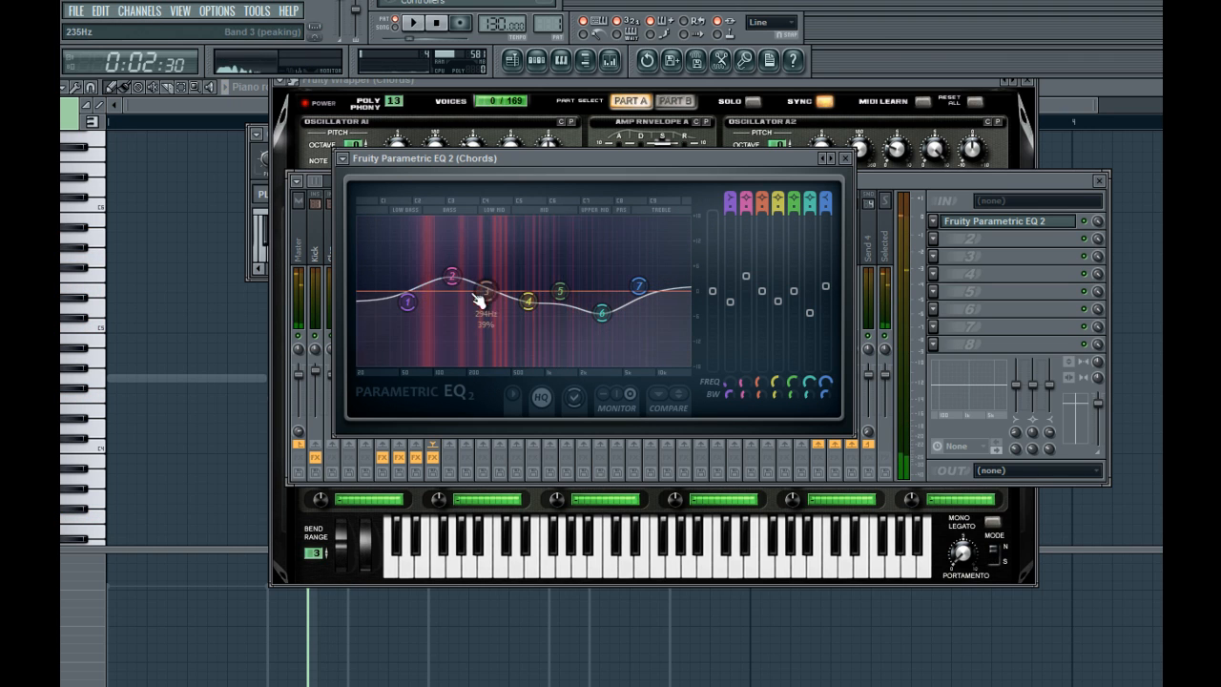
{"action": "left_click_drag", "start_coordinate": [408, 302], "coordinate": [452, 410]}
{"action": "key", "text": "space"}
Load KarmaFX Reverb into the Chords track's second effect slot, with wet at 24 and highpass at 564 Hz
{"action": "left_click", "coordinate": [934, 238]}
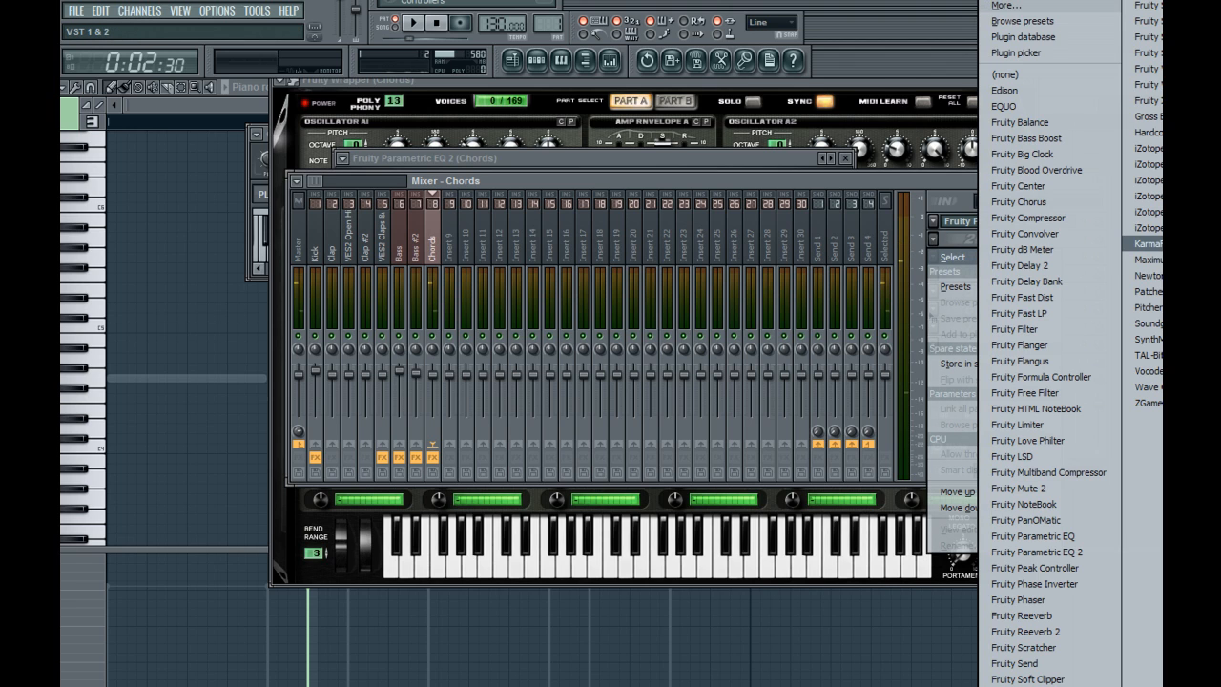
{"action": "left_click", "coordinate": [1145, 243]}
{"action": "left_click_drag", "start_coordinate": [229, 210], "coordinate": [444, 233]}
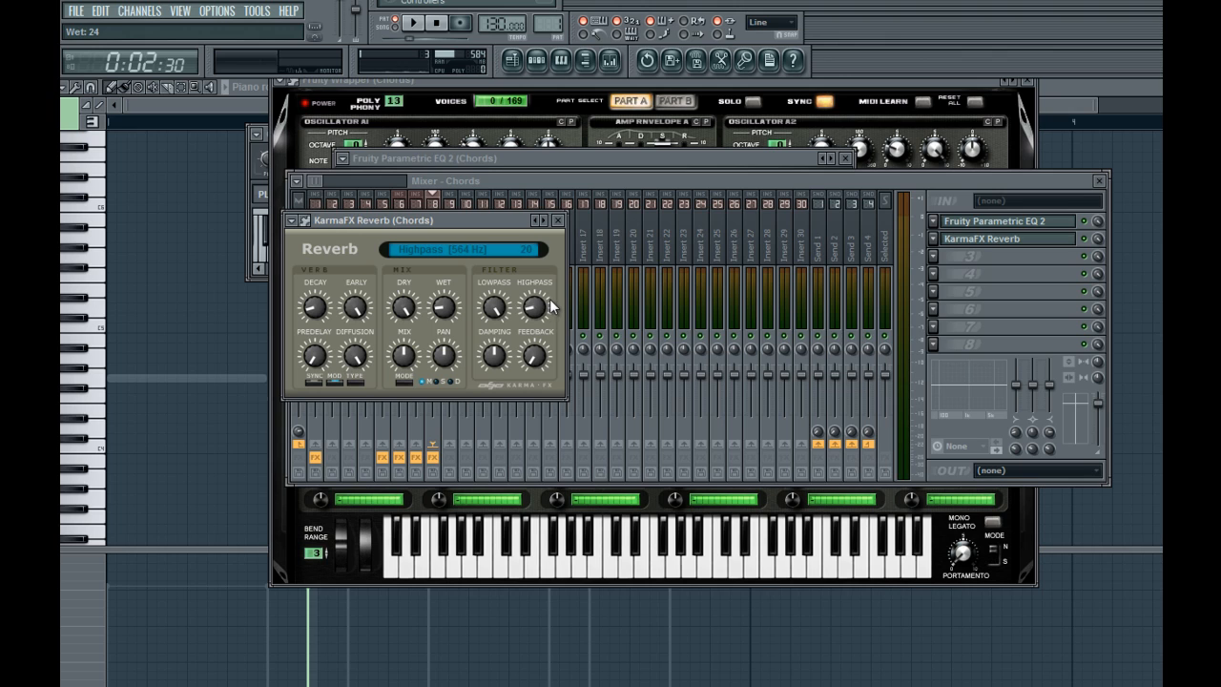
Set the Chords reverb's mix to 63% and wet level to 14, reduce its lowpass, and close the reverb
{"action": "left_click_drag", "start_coordinate": [483, 230], "coordinate": [565, 246]}
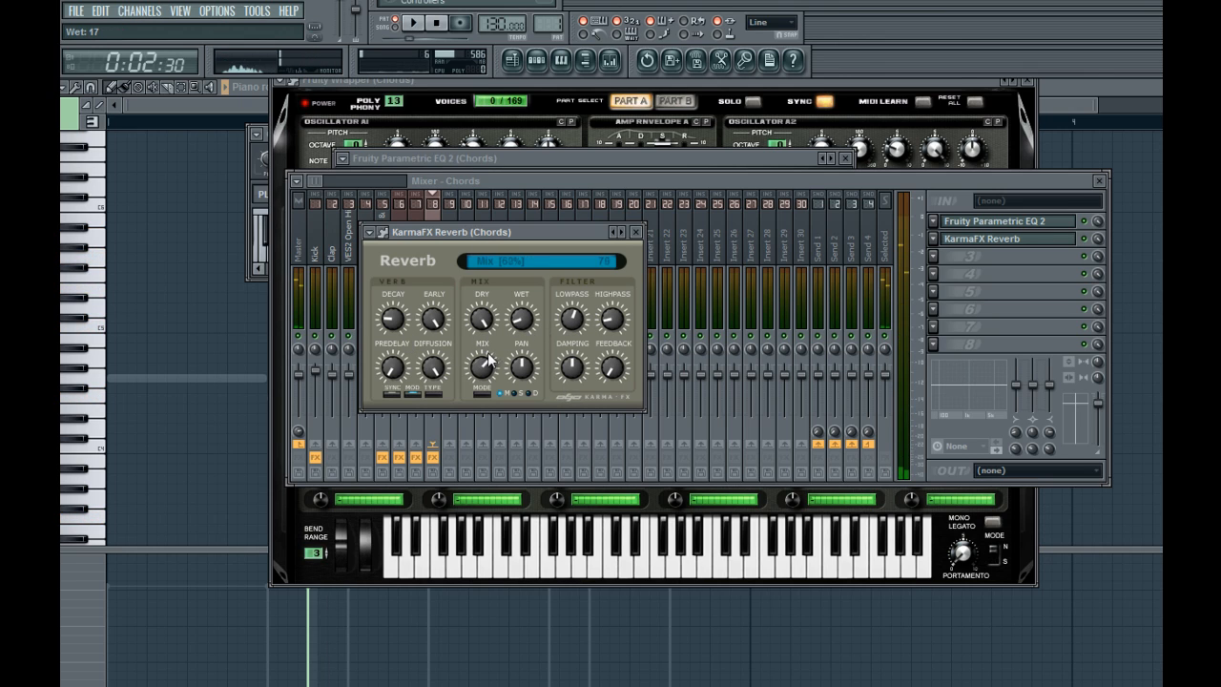
{"action": "left_click_drag", "start_coordinate": [520, 326], "coordinate": [520, 336]}
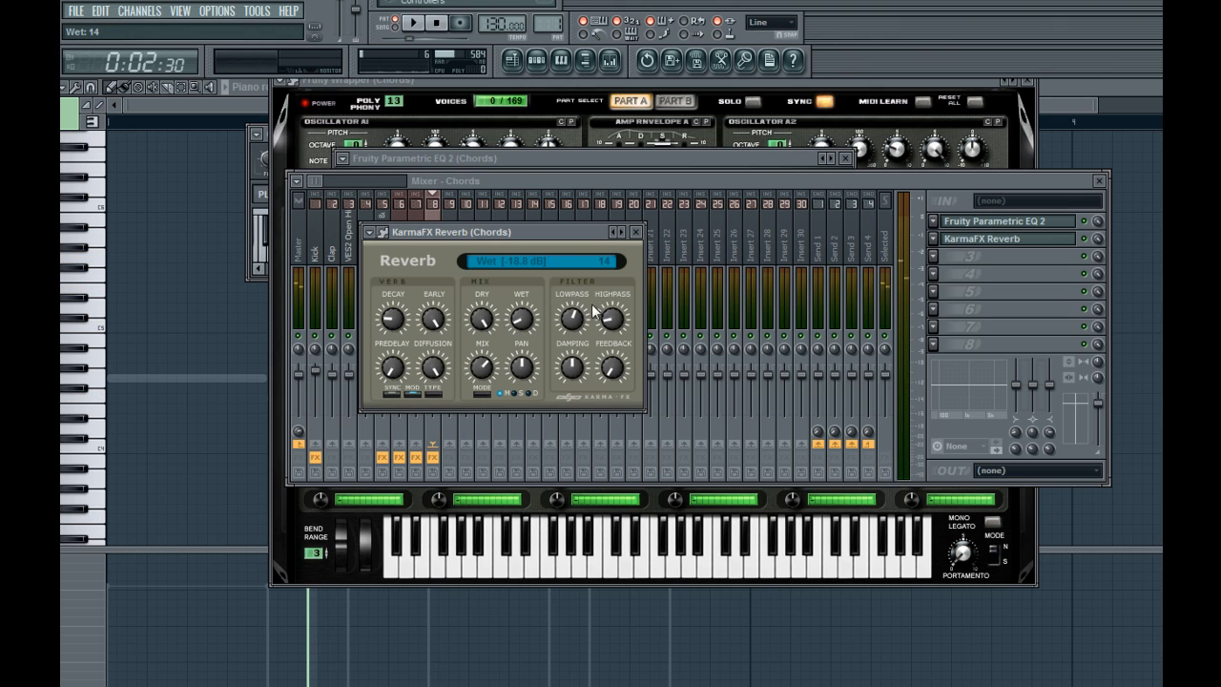
{"action": "scroll", "coordinate": [437, 395], "scroll_direction": "up", "scroll_amount": 7}
{"action": "left_click", "coordinate": [635, 232]}
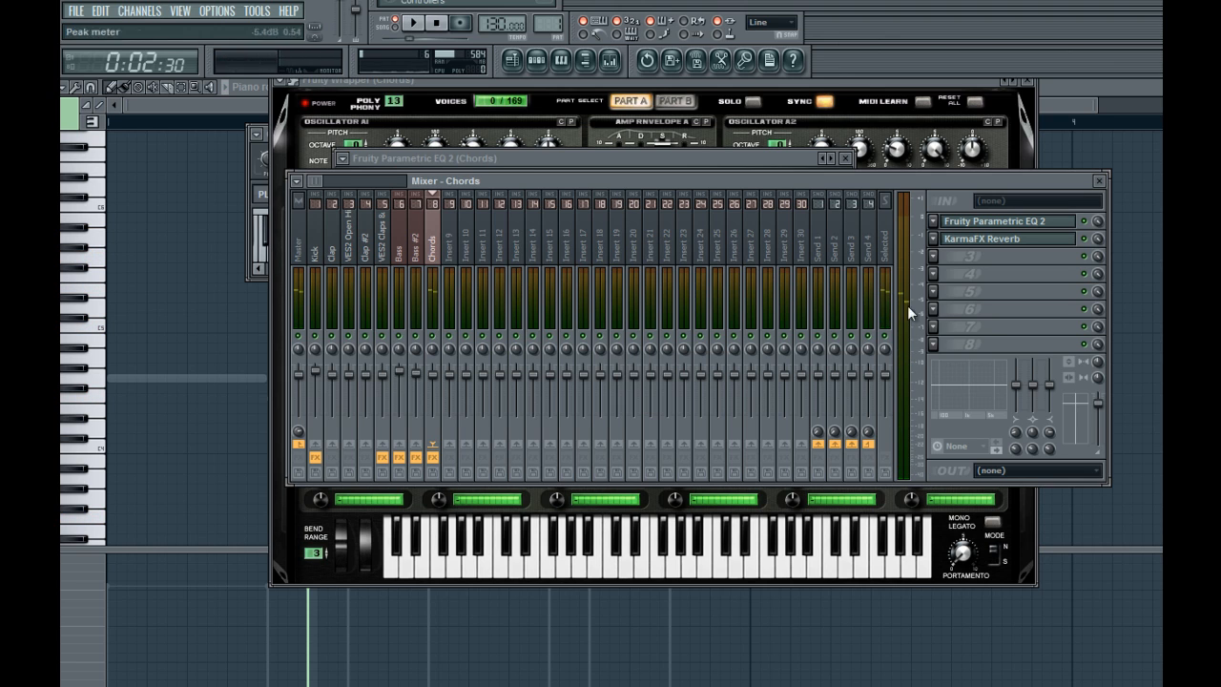
Play the pattern to hear the processed chords and stop playback
{"action": "left_click", "coordinate": [537, 62]}
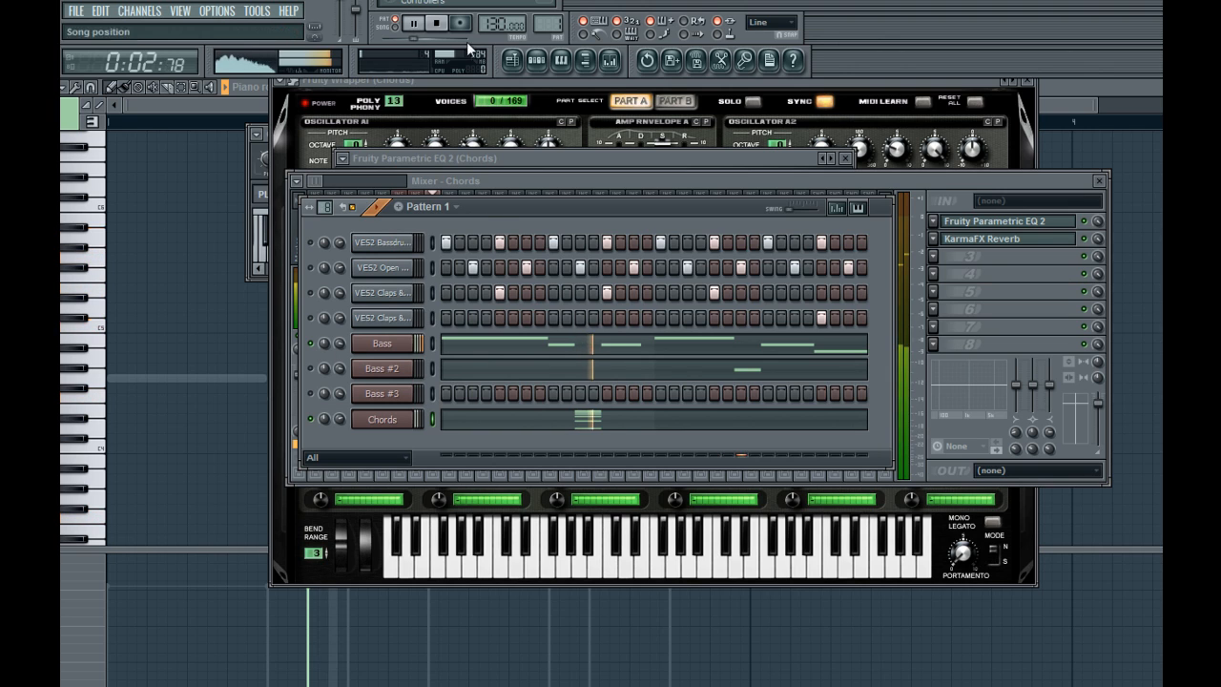
{"action": "key", "text": "F6"}
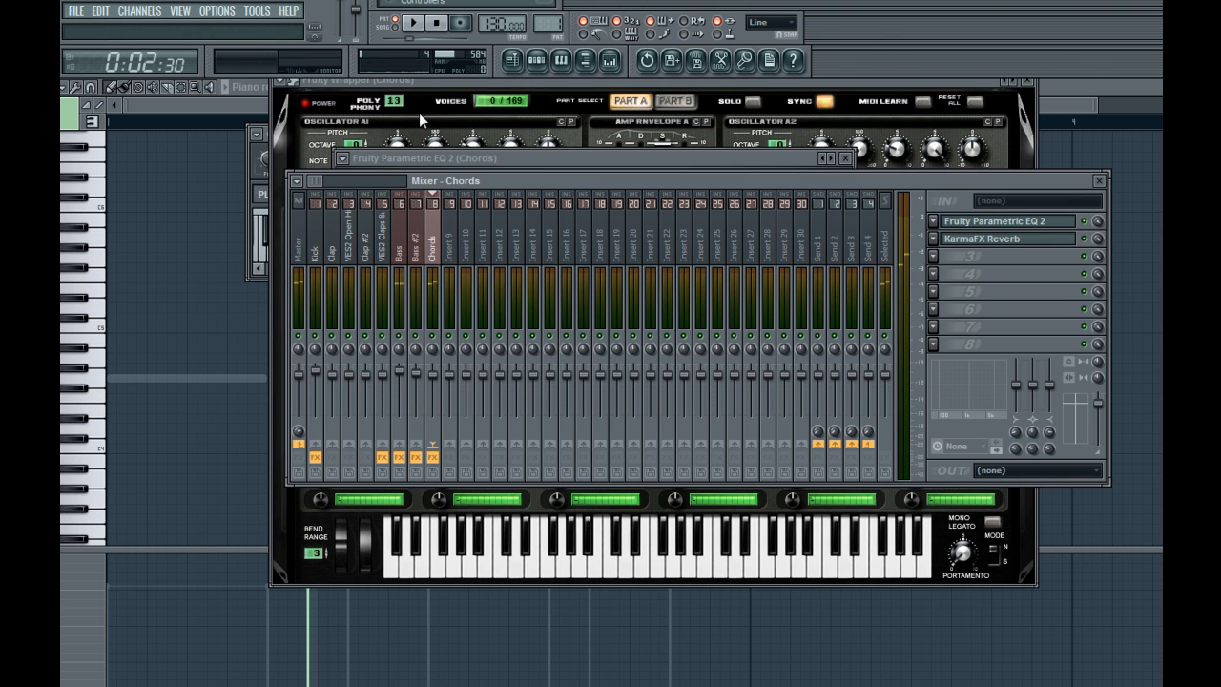
{"action": "left_click", "coordinate": [437, 25]}
Add Fruity Limiter to the Chords mixer track and place it between the parametric EQ and the reverb
{"action": "left_click", "coordinate": [296, 296]}
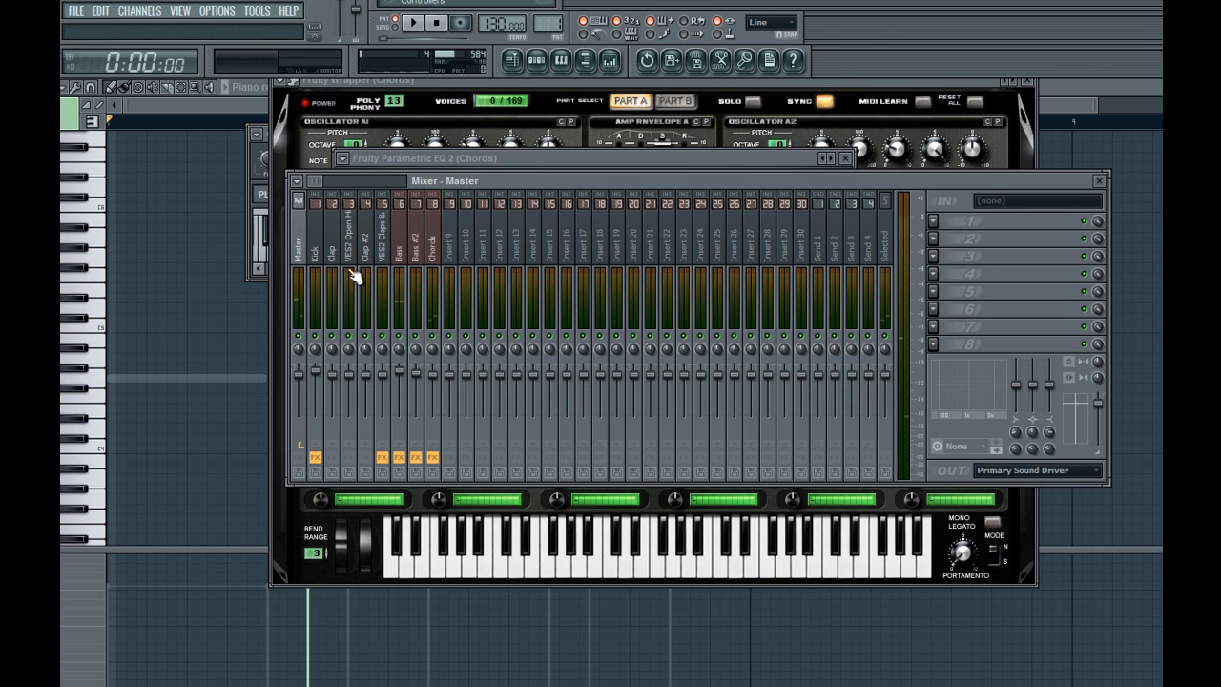
{"action": "left_click", "coordinate": [334, 291]}
{"action": "left_click", "coordinate": [317, 298]}
{"action": "left_click", "coordinate": [437, 248]}
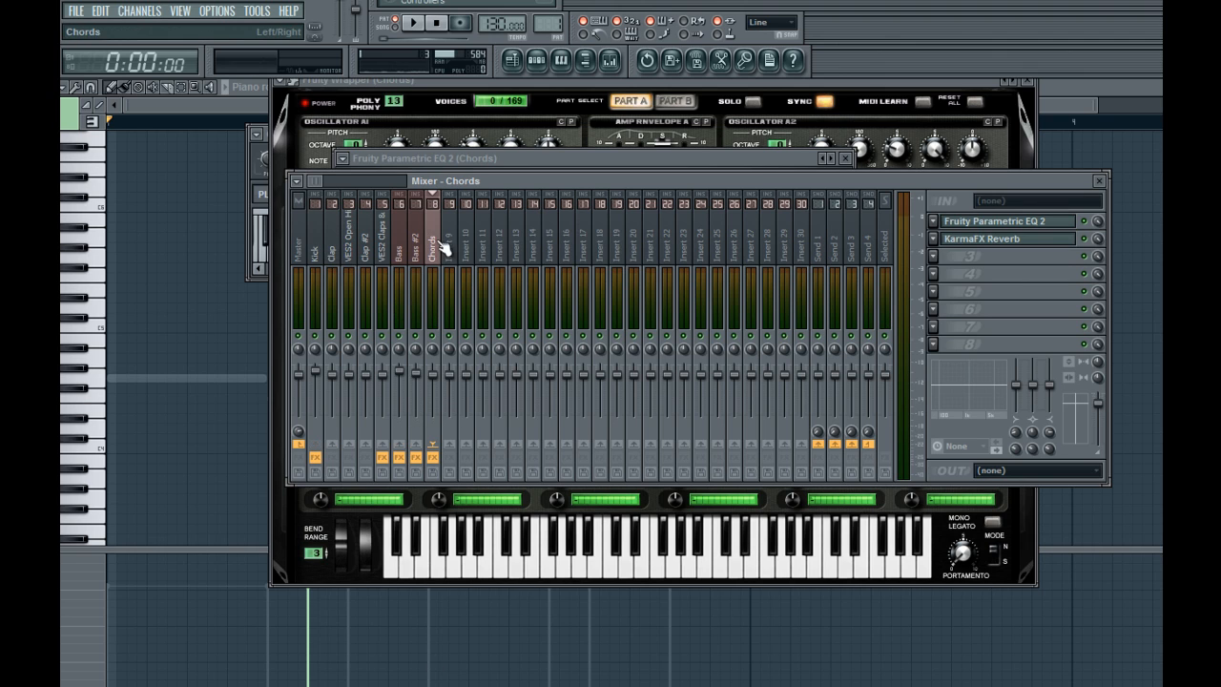
{"action": "left_click", "coordinate": [957, 274]}
{"action": "mouse_move", "coordinate": [954, 274]}
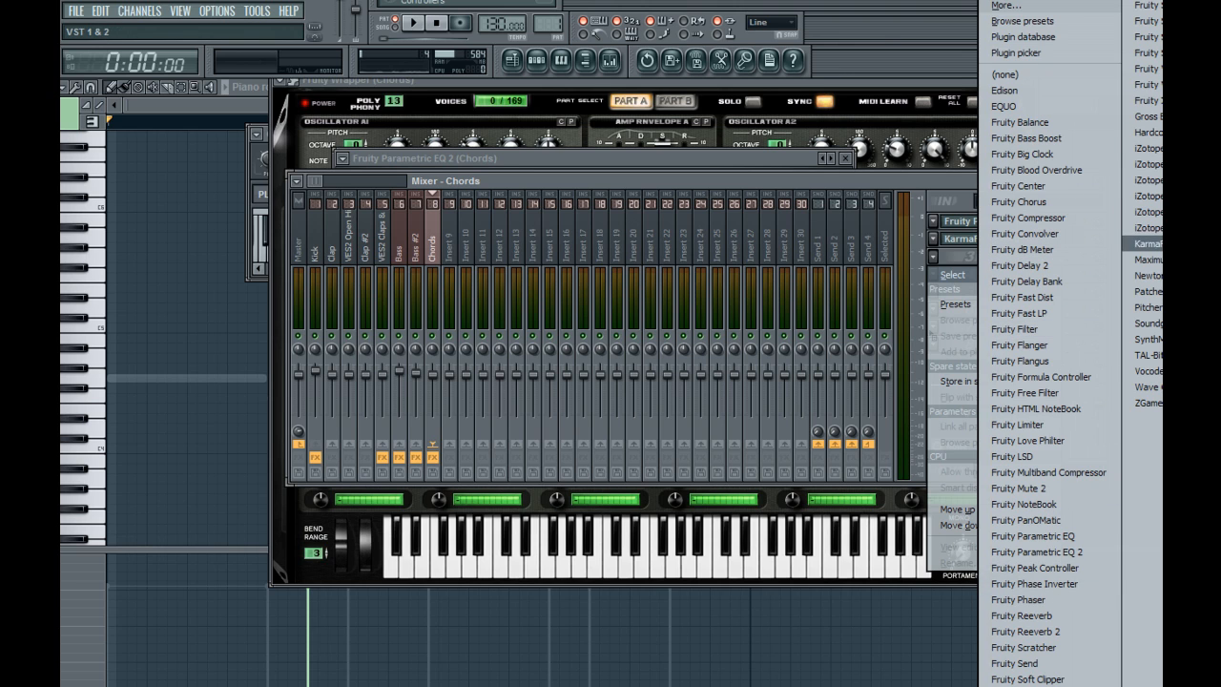
{"action": "left_click", "coordinate": [1074, 424]}
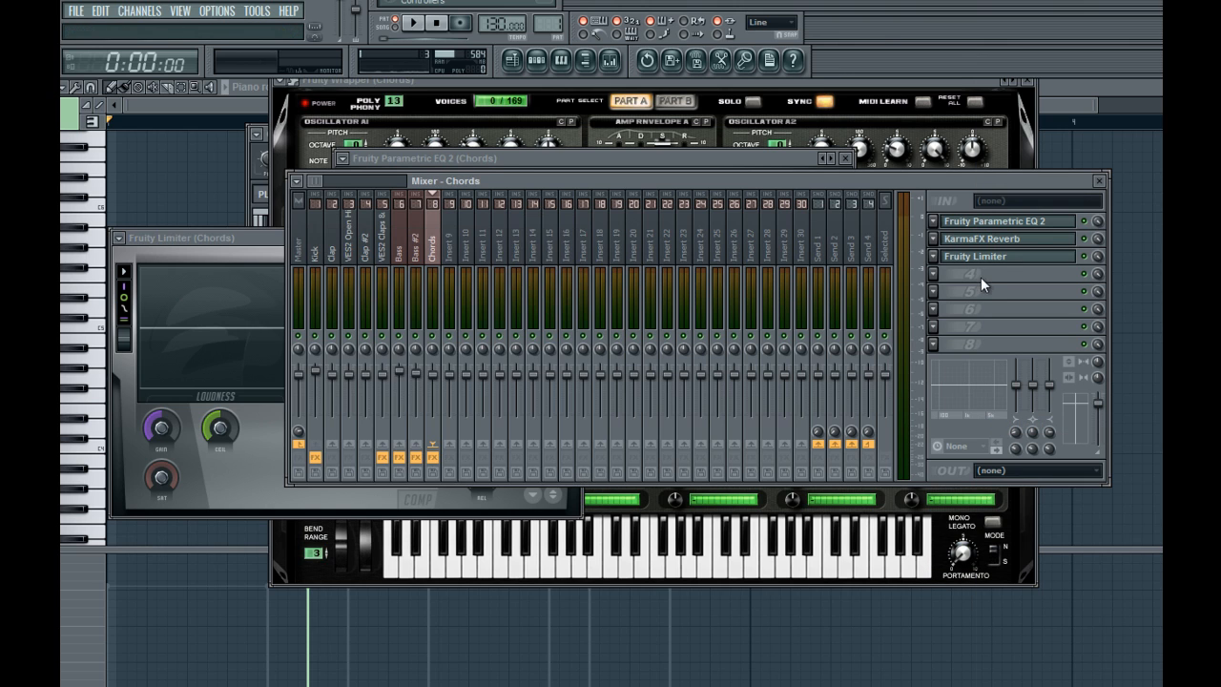
{"action": "scroll", "coordinate": [985, 262], "scroll_direction": "up", "scroll_amount": 1}
{"action": "scroll", "coordinate": [986, 265], "scroll_direction": "down", "scroll_amount": 2}
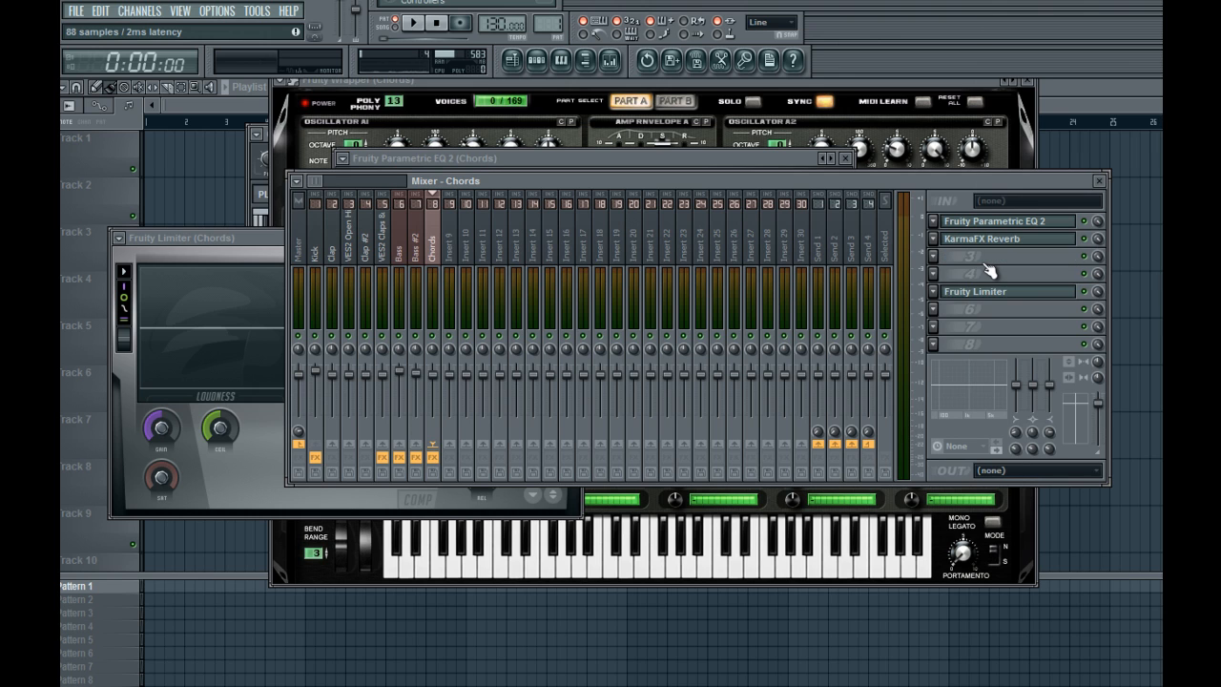
{"action": "scroll", "coordinate": [985, 264], "scroll_direction": "up", "scroll_amount": 2}
Switch the Chords Fruity Limiter to compressor mode with sidechain input 1 and a very low threshold
{"action": "double_click", "coordinate": [983, 241]}
{"action": "left_click_drag", "start_coordinate": [322, 239], "coordinate": [632, 215]}
{"action": "left_click", "coordinate": [722, 473]}
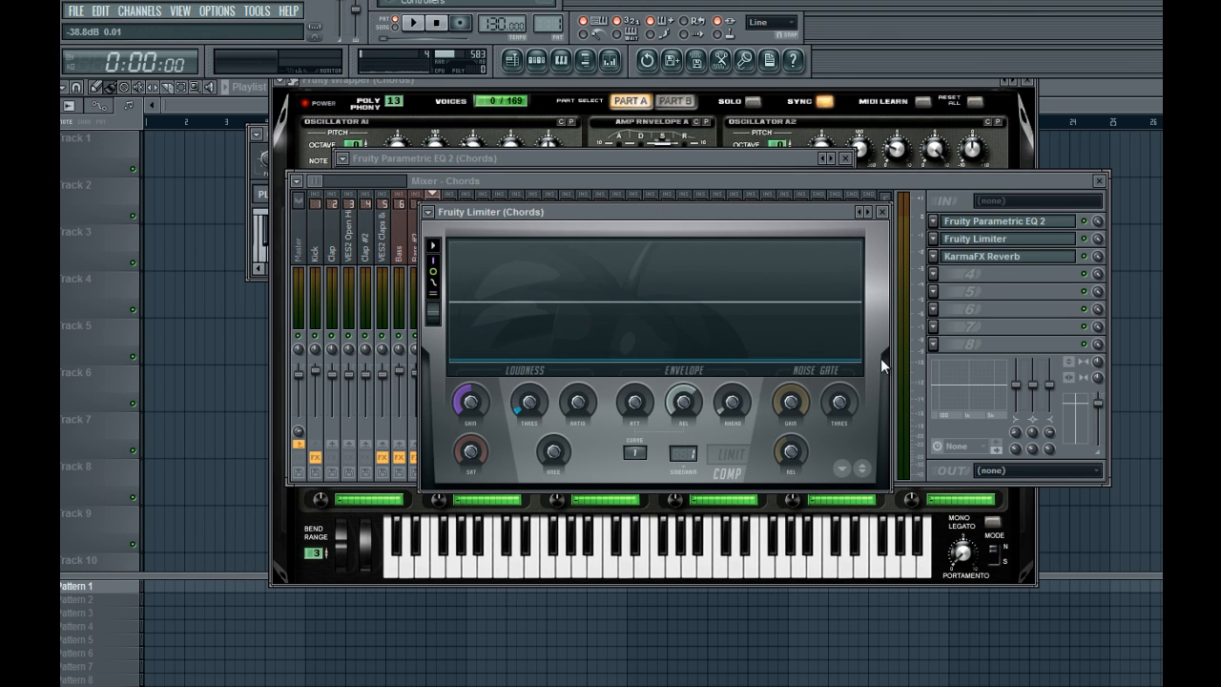
Check the Chords reverb, return to the Fruity Limiter and set its compression ratio to about 3.1:1
{"action": "left_click", "coordinate": [988, 183]}
{"action": "left_click", "coordinate": [988, 241]}
{"action": "left_click", "coordinate": [971, 241]}
{"action": "left_click", "coordinate": [1001, 258]}
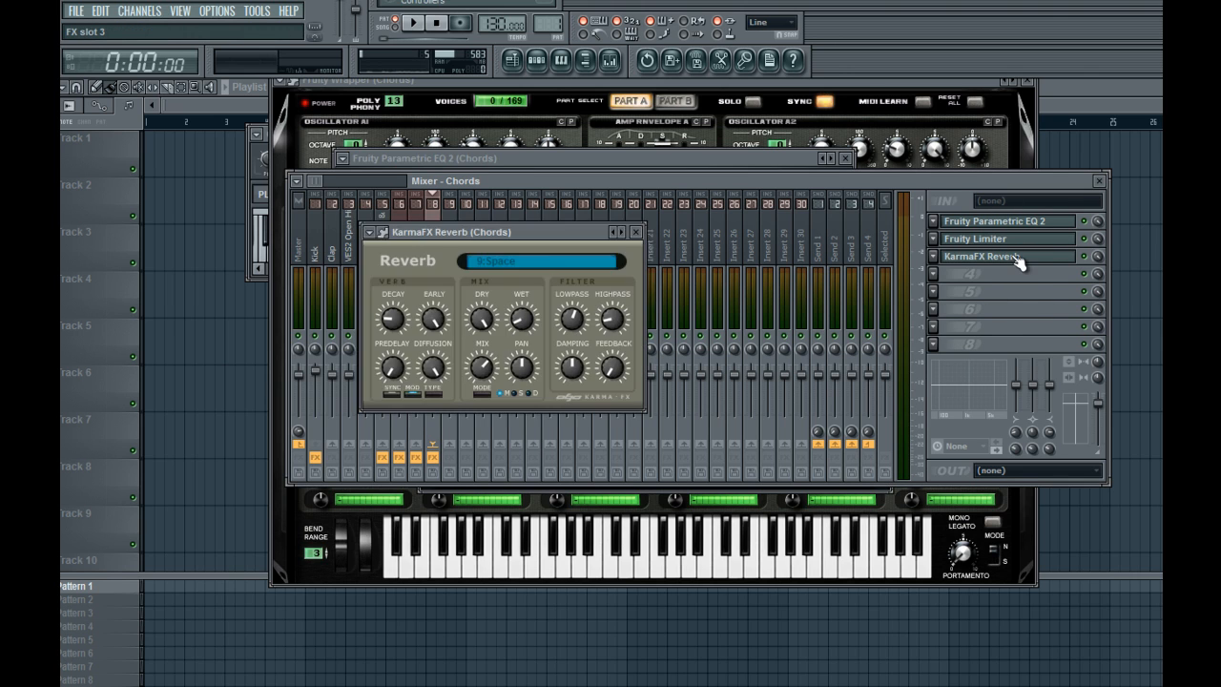
{"action": "left_click", "coordinate": [1014, 257]}
{"action": "left_click", "coordinate": [1019, 243]}
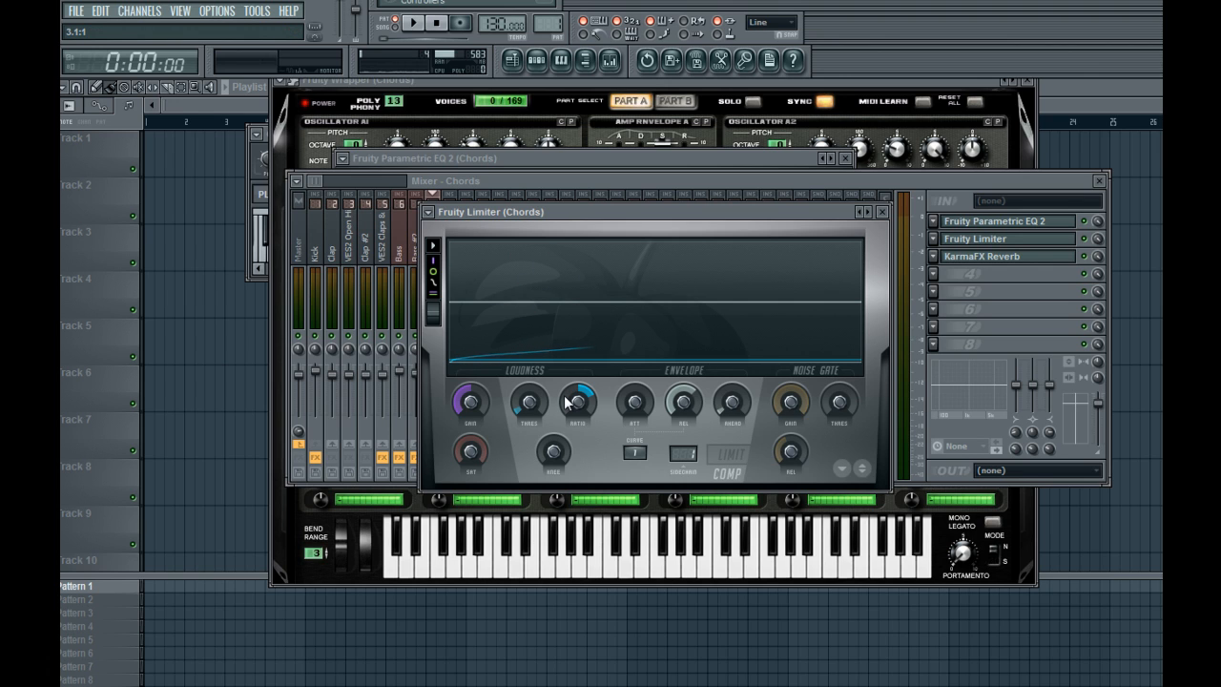
Unmute the kick and play the pattern to hear the sidechained chords
{"action": "left_click", "coordinate": [538, 63]}
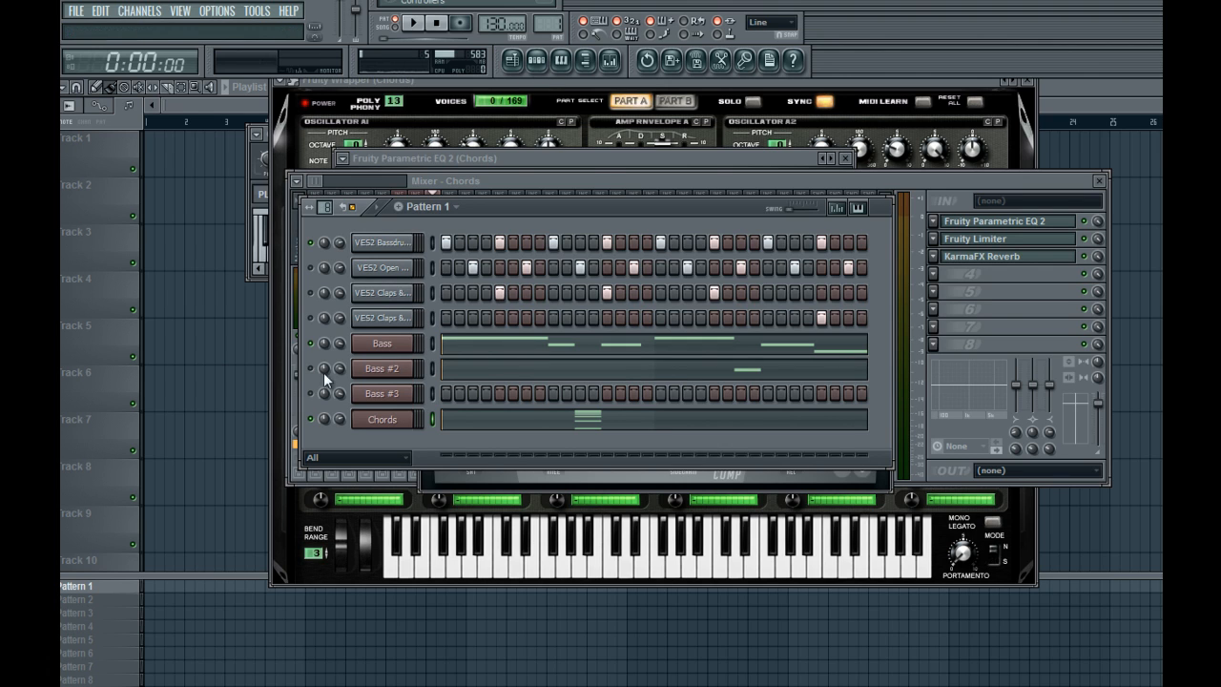
{"action": "key", "text": "space"}
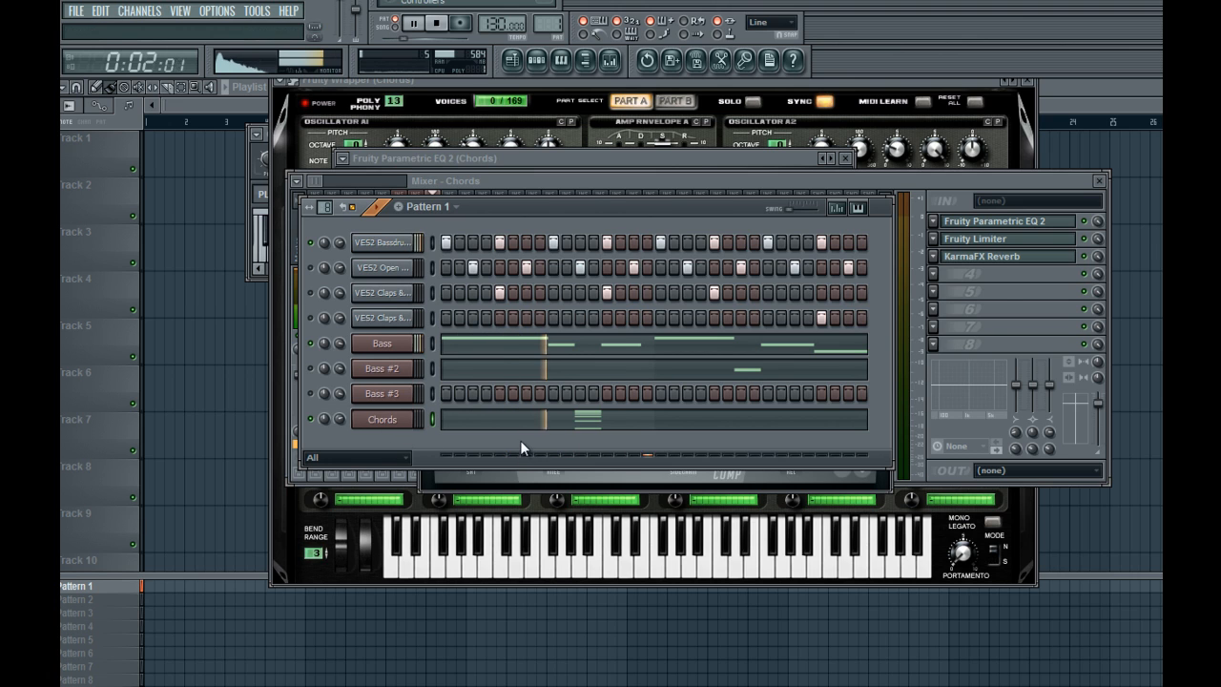
{"action": "left_click", "coordinate": [1023, 290]}
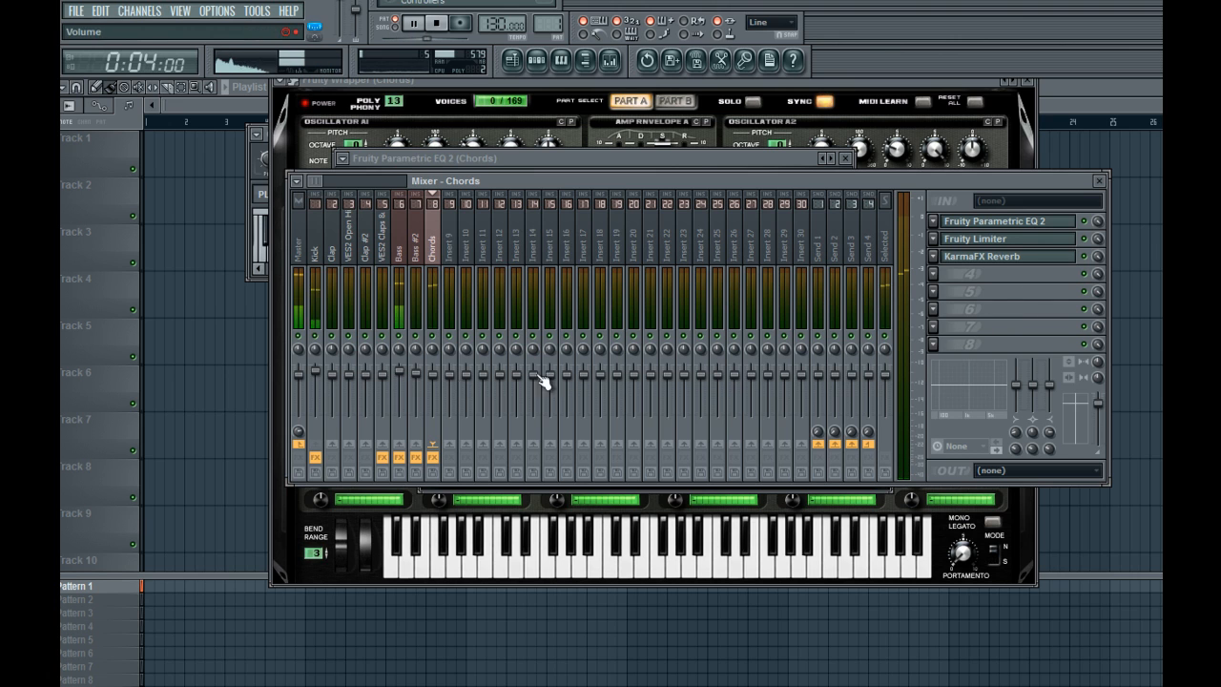
{"action": "left_click", "coordinate": [539, 63]}
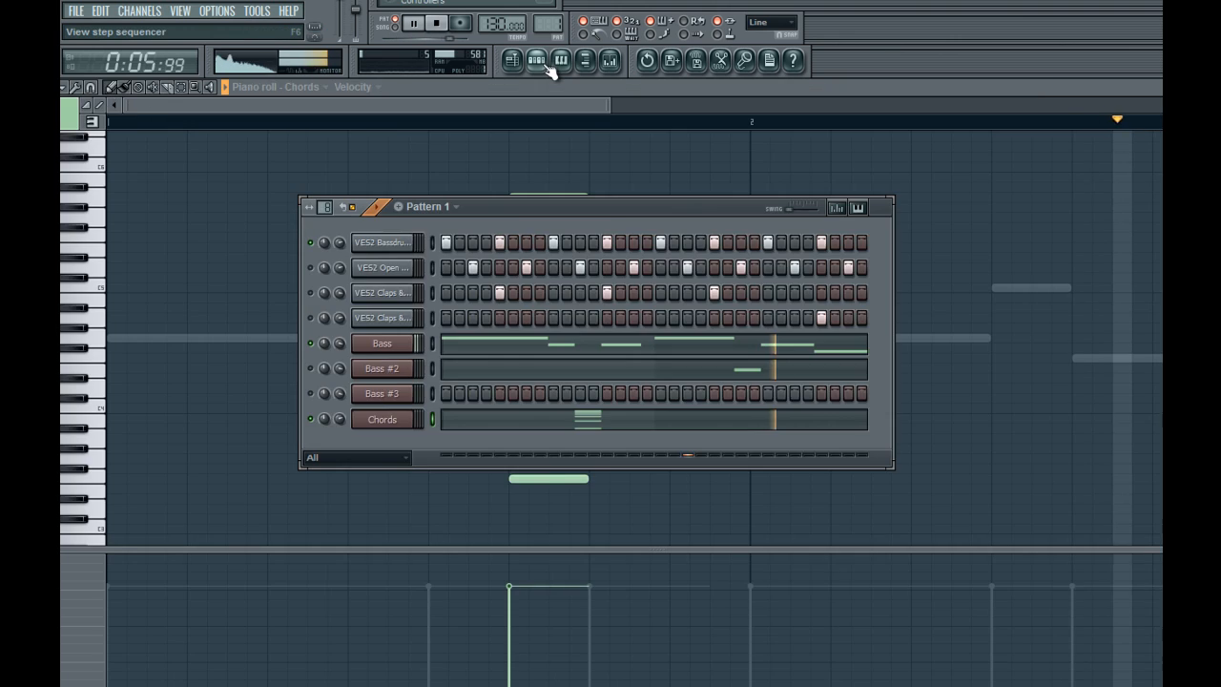
Unmute Bass #2, adjust the Chords channel's volume and stop playback
{"action": "left_click", "coordinate": [312, 369]}
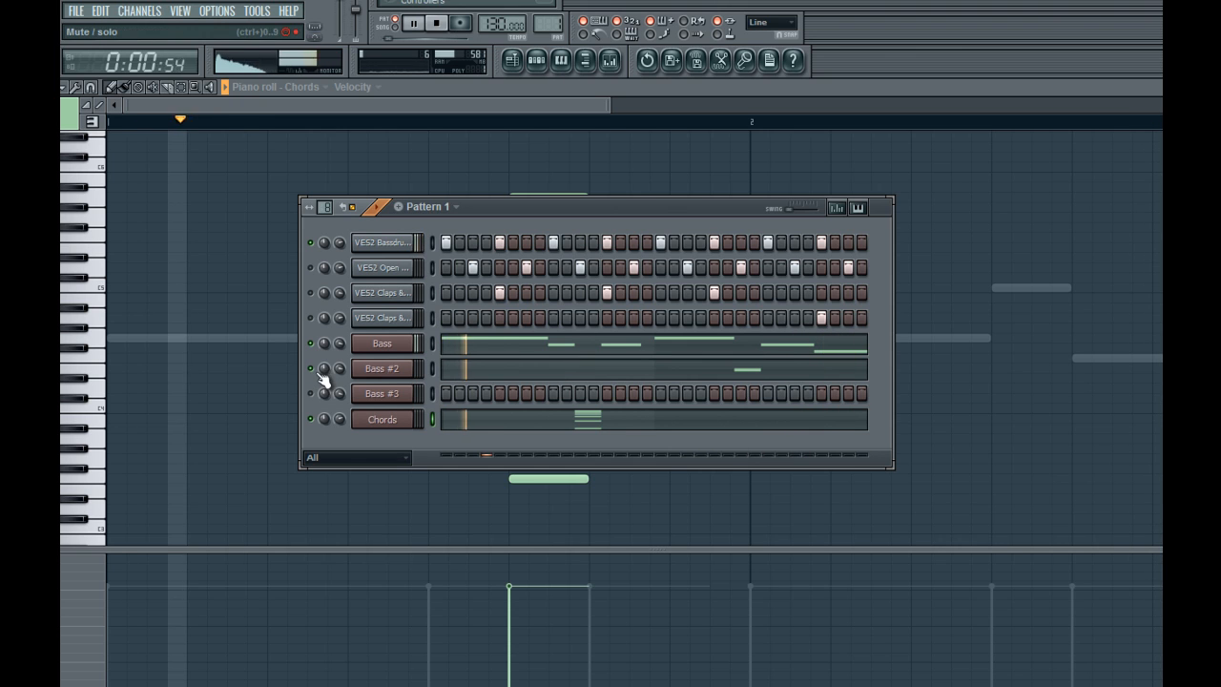
{"action": "left_click_drag", "start_coordinate": [344, 421], "coordinate": [361, 417]}
{"action": "key", "text": "space"}
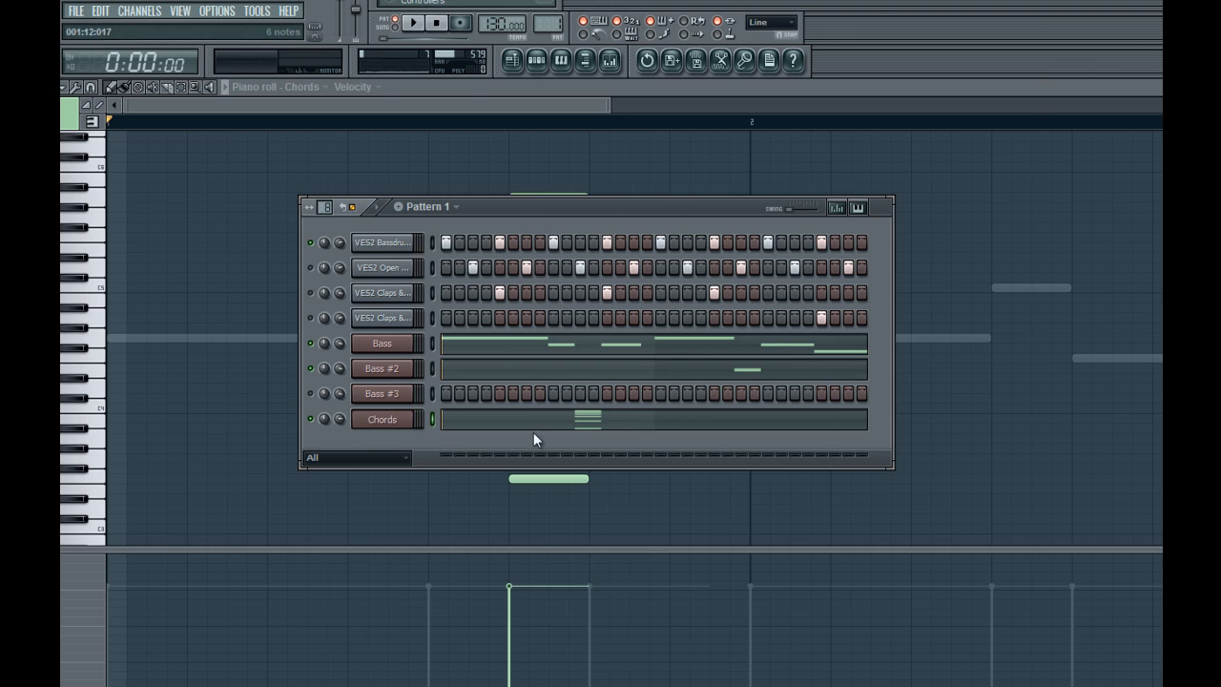
{"action": "left_click", "coordinate": [534, 427]}
{"action": "scroll", "coordinate": [584, 422], "scroll_direction": "down", "scroll_amount": 2}
{"action": "left_click_drag", "start_coordinate": [360, 159], "coordinate": [315, 490]}
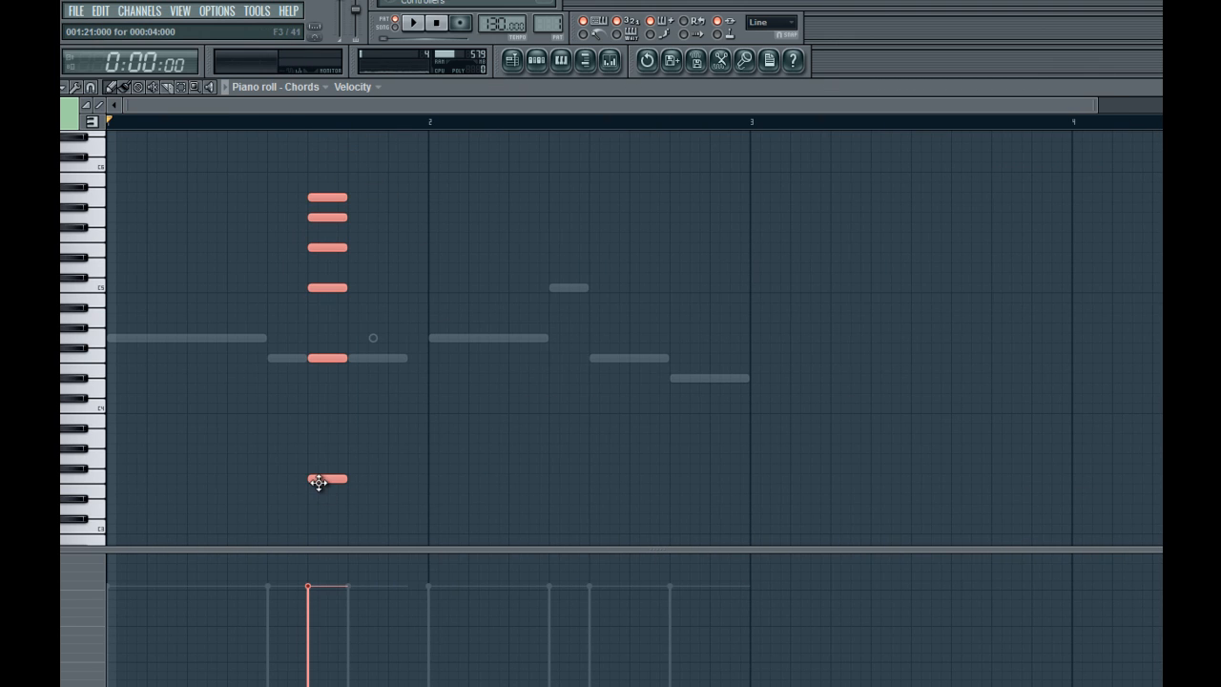
{"action": "left_click", "coordinate": [377, 277]}
Add a 4-step F4 note at 1:21 to the Bass #3 channel
{"action": "left_click", "coordinate": [536, 61]}
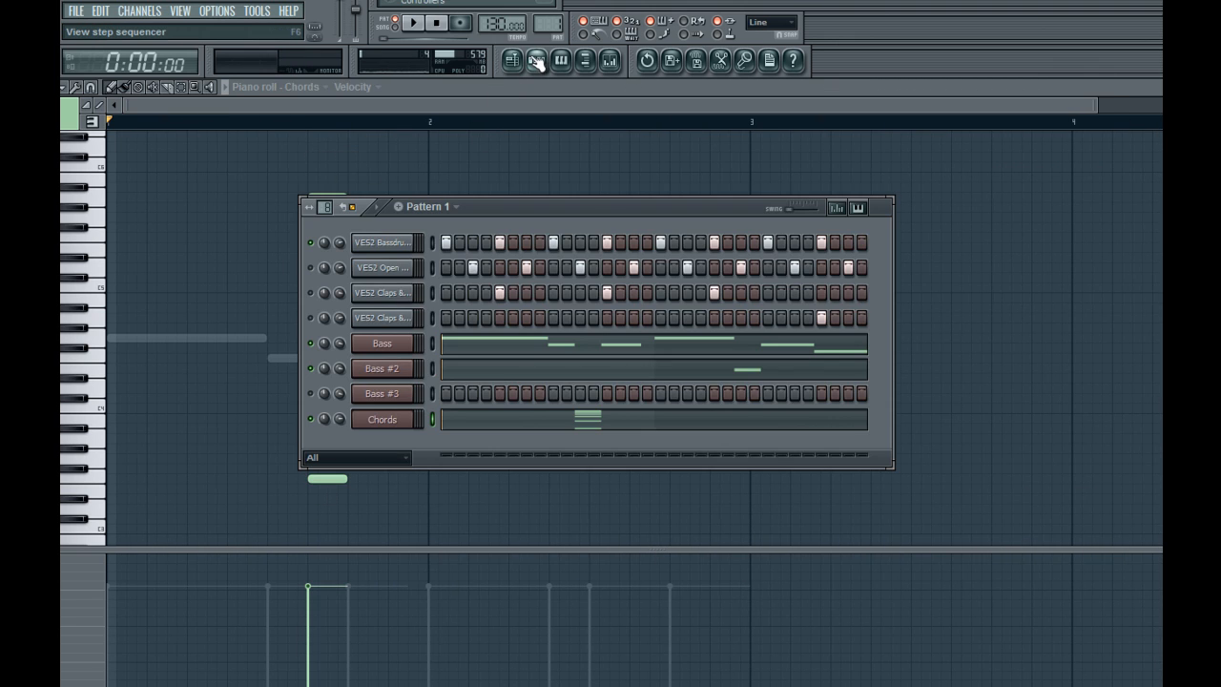
{"action": "right_click", "coordinate": [417, 403]}
{"action": "left_click", "coordinate": [431, 393]}
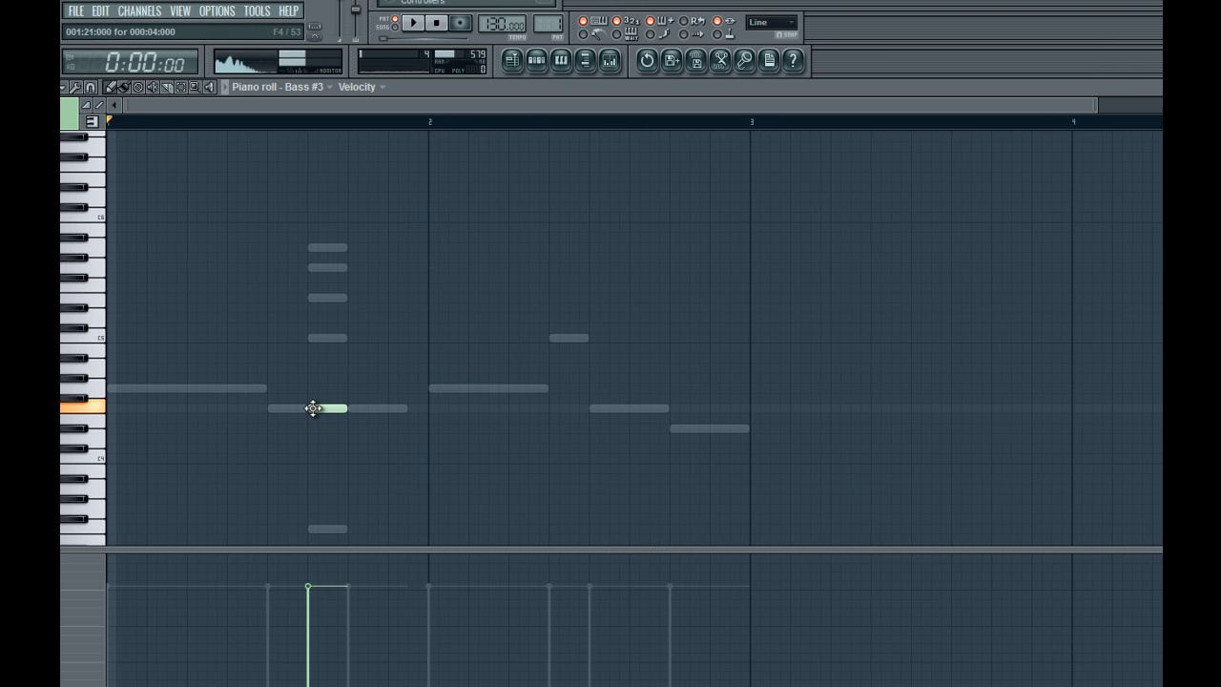
Select all six notes of the chord in the Chords channel and move them to 1:09 at the same pitches
{"action": "left_click", "coordinate": [536, 61]}
{"action": "left_click", "coordinate": [559, 404]}
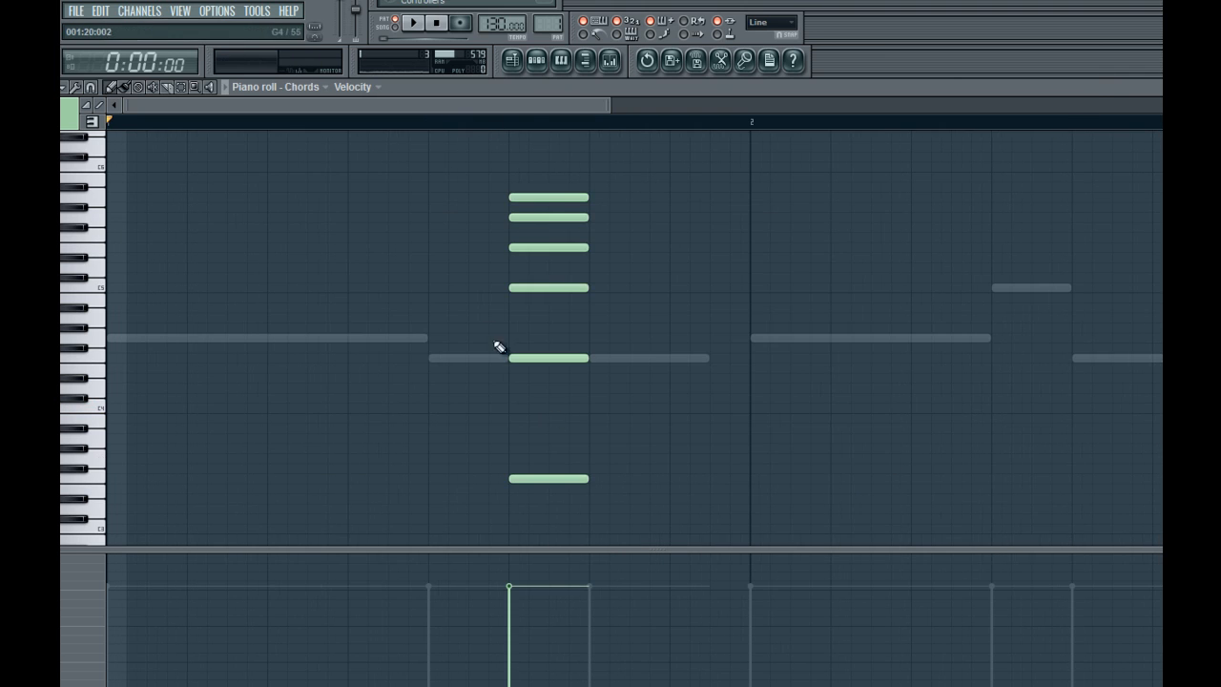
{"action": "left_click_drag", "start_coordinate": [564, 134], "coordinate": [521, 550]}
{"action": "left_click_drag", "start_coordinate": [526, 455], "coordinate": [292, 456]}
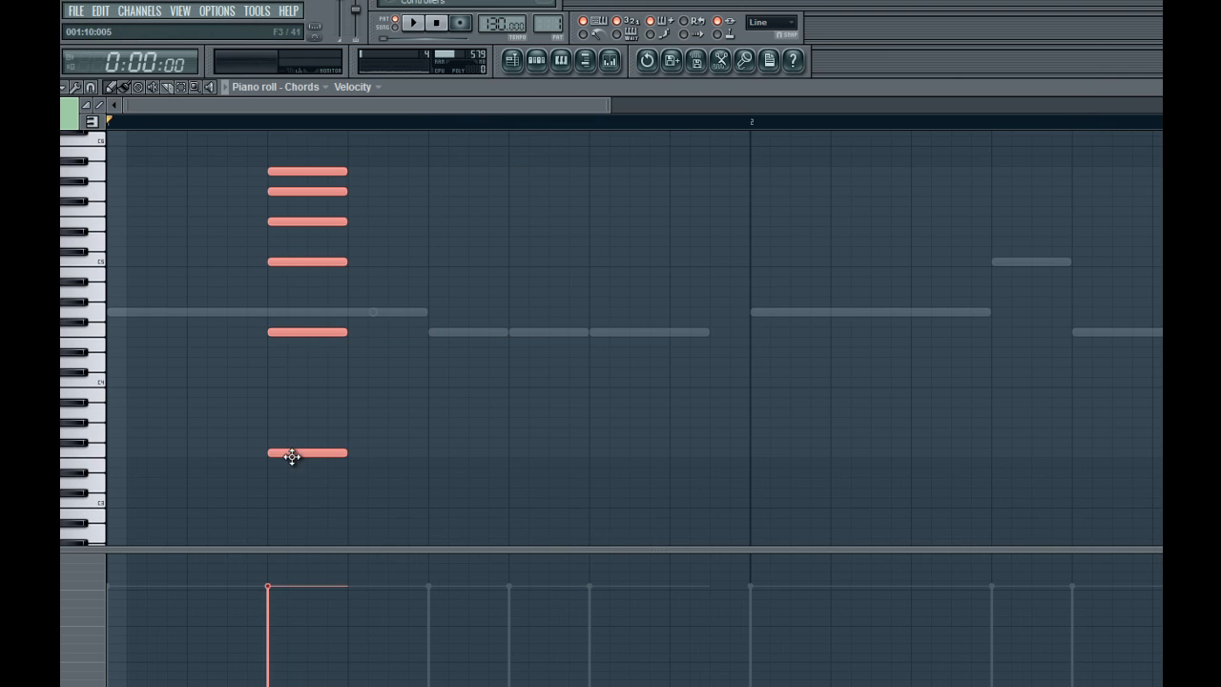
Shorten the first note of the Bass channel to 8 steps and play the pattern briefly
{"action": "left_click", "coordinate": [536, 61]}
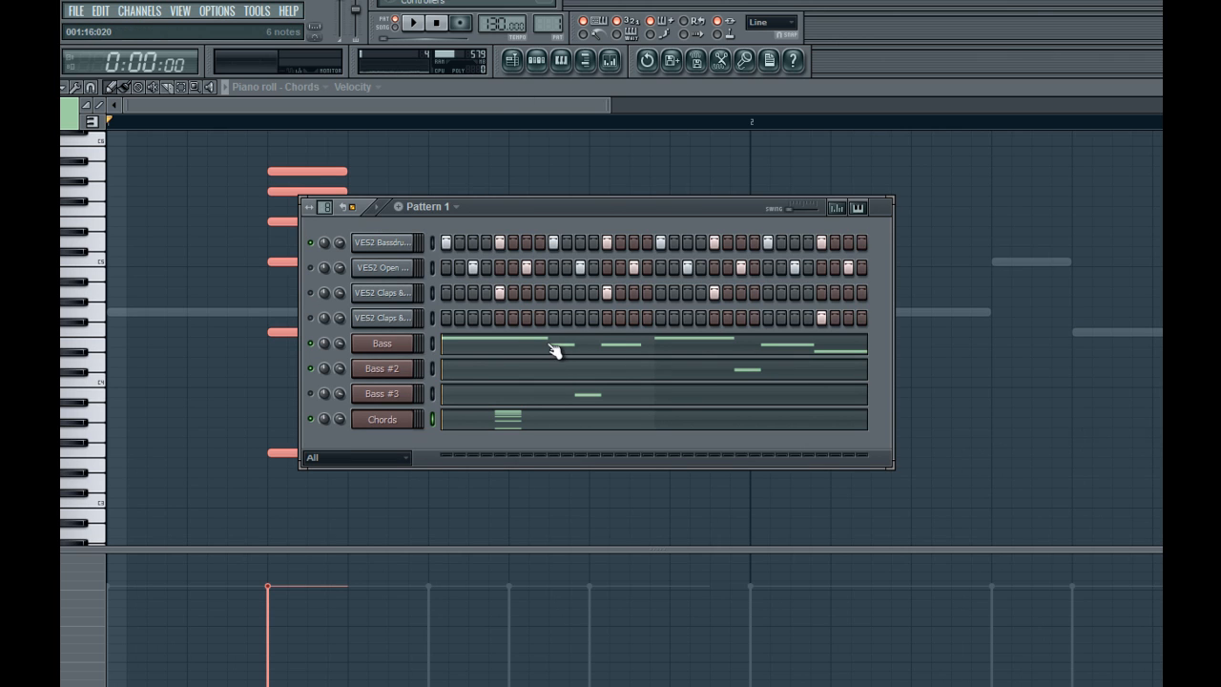
{"action": "left_click", "coordinate": [575, 357]}
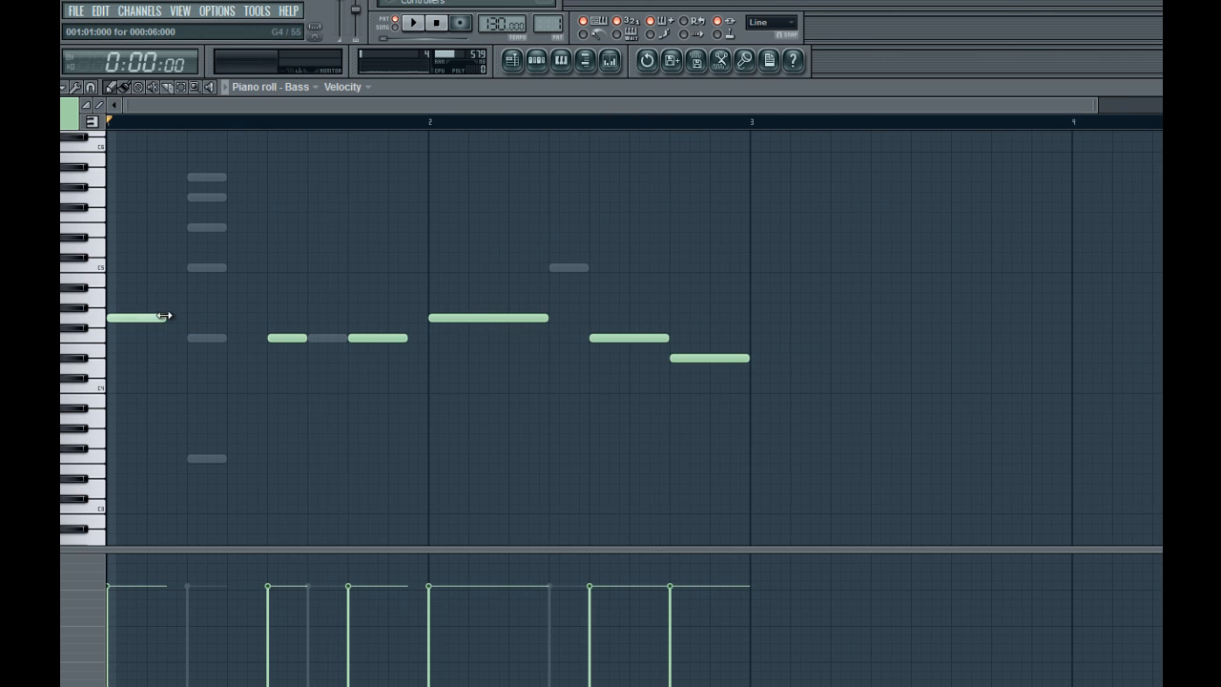
{"action": "left_click_drag", "start_coordinate": [178, 317], "coordinate": [187, 318]}
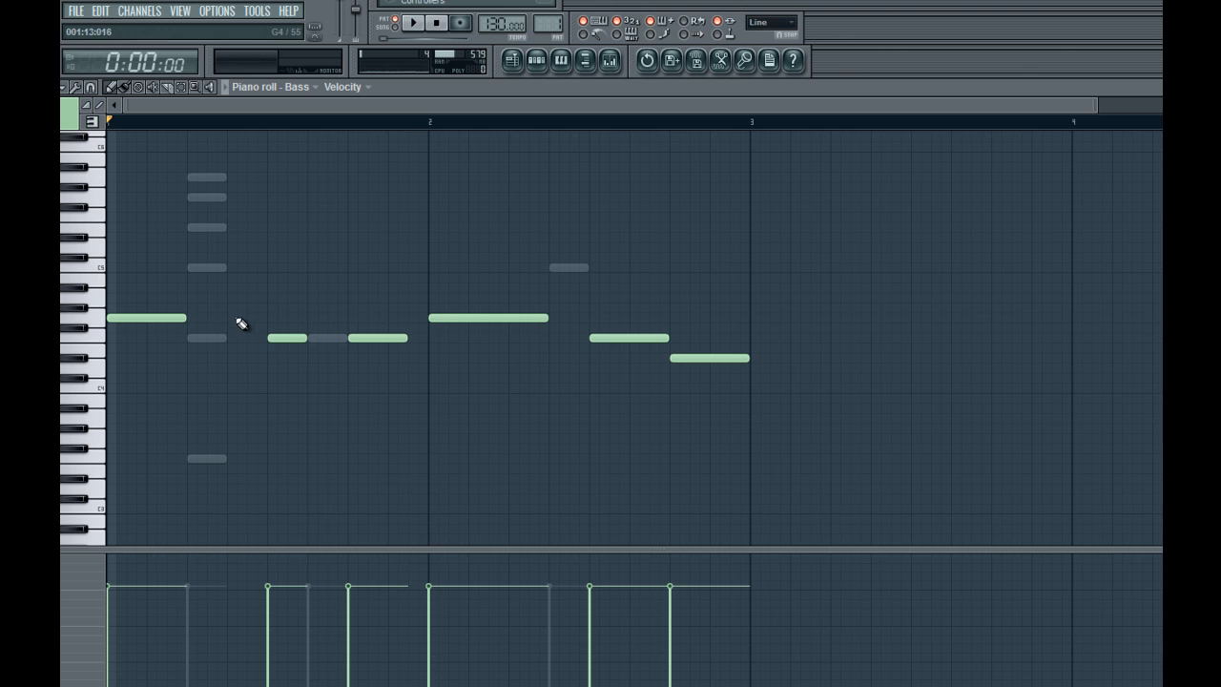
{"action": "left_click", "coordinate": [238, 319]}
{"action": "key", "text": "space"}
{"action": "key", "text": "space"}
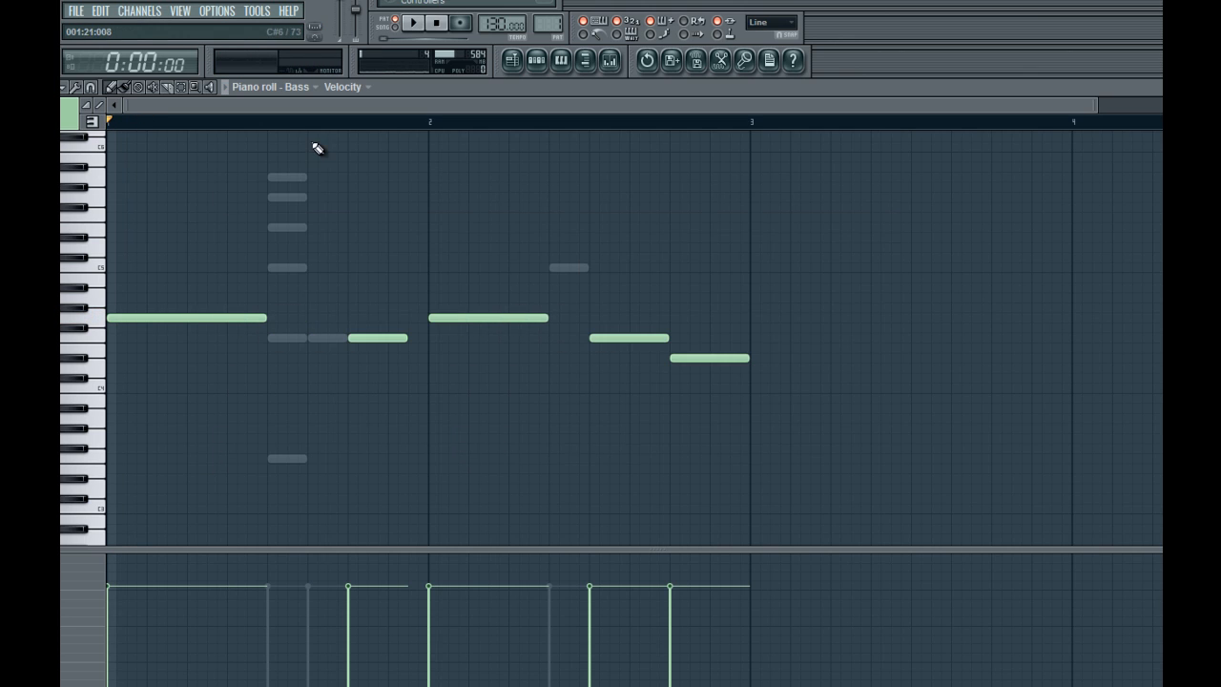
Switch the piano roll between the Bass and Chords channels through their ghost notes, and undo the accidental note deletion
{"action": "left_click_drag", "start_coordinate": [797, 166], "coordinate": [110, 498]}
{"action": "left_click", "coordinate": [326, 204], "text": "ctrl"}
{"action": "left_click_drag", "start_coordinate": [330, 163], "coordinate": [265, 493]}
{"action": "left_click_drag", "start_coordinate": [312, 164], "coordinate": [279, 505]}
{"action": "double_click", "coordinate": [287, 339]}
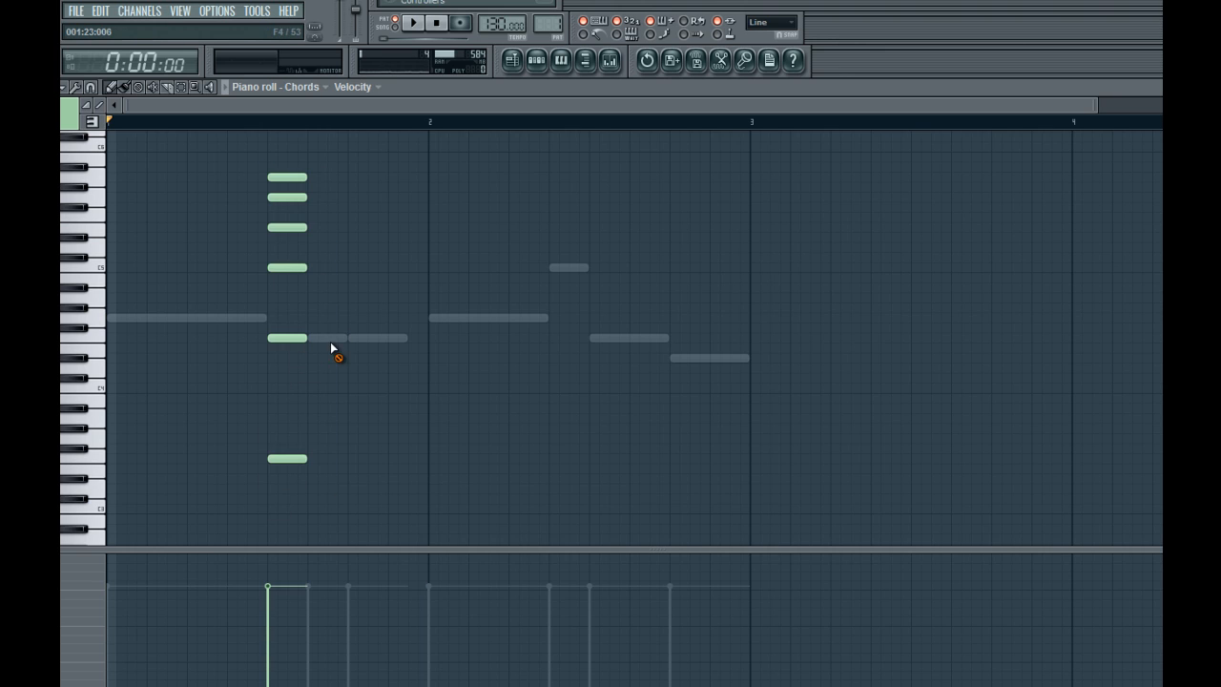
{"action": "right_click", "coordinate": [330, 342]}
{"action": "right_click", "coordinate": [385, 341]}
{"action": "right_click", "coordinate": [386, 341]}
{"action": "right_click", "coordinate": [451, 321]}
{"action": "key", "text": "ctrl+z"}
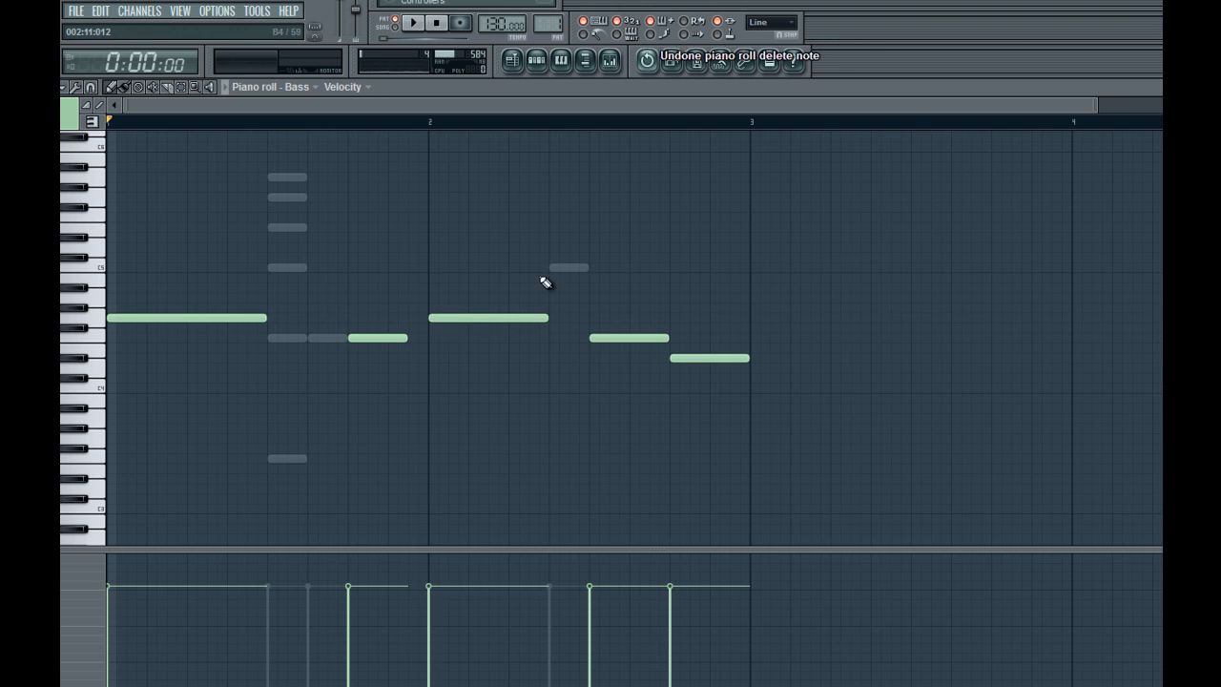
Examine the Ghost channels setting among the piano roll's helper options
{"action": "left_click", "coordinate": [66, 88]}
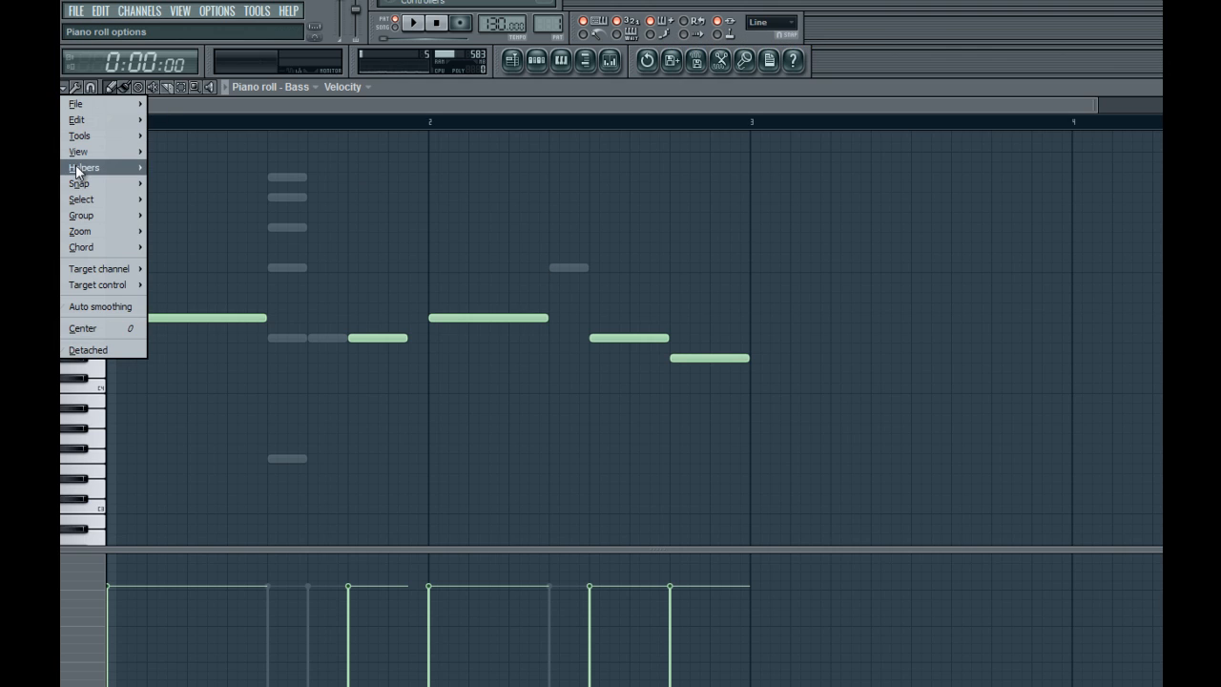
{"action": "mouse_move", "coordinate": [84, 167]}
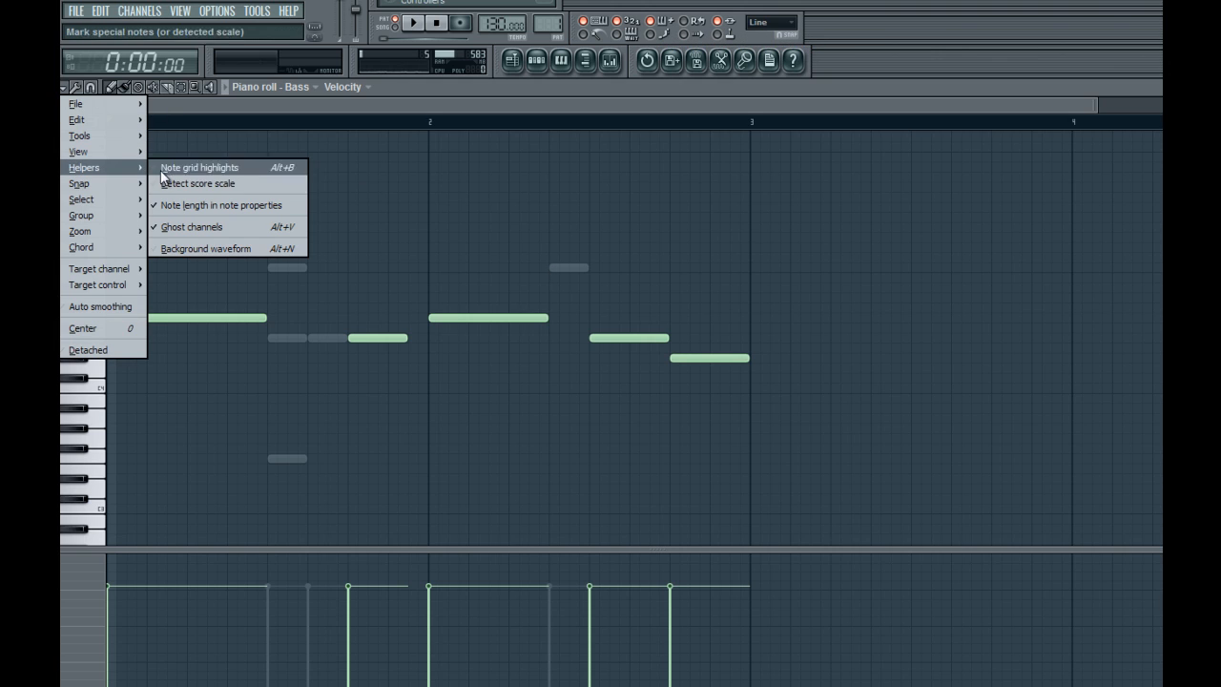
{"action": "left_click", "coordinate": [216, 227]}
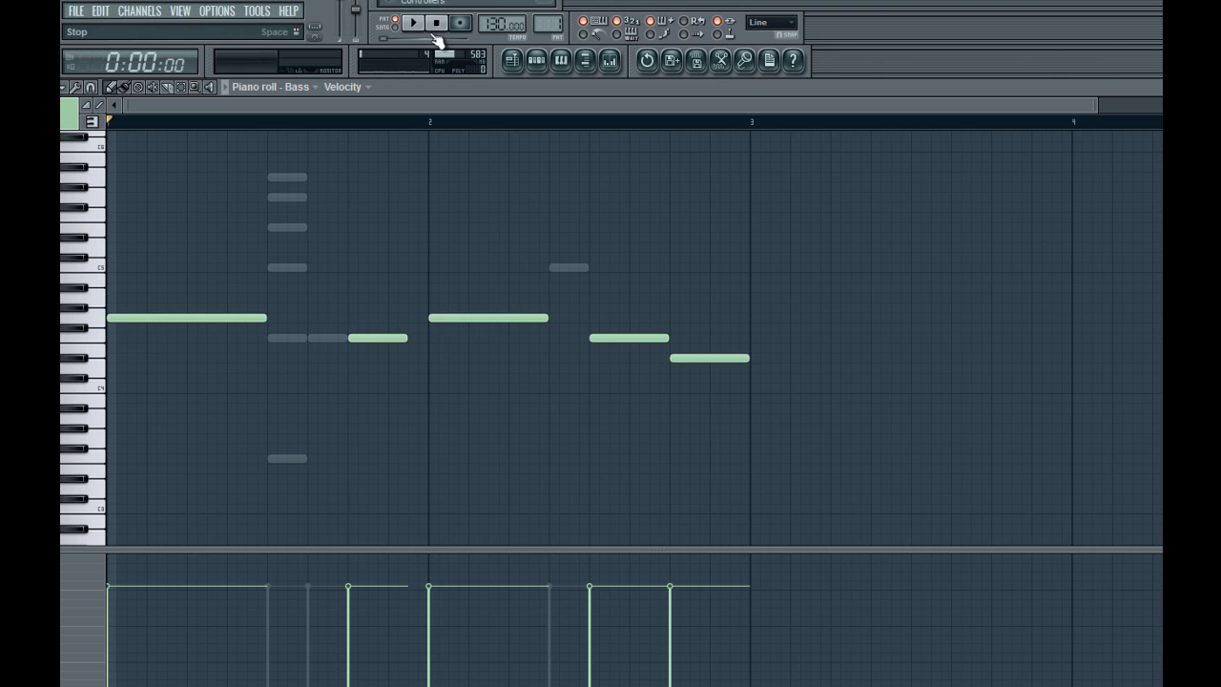
Play the pattern with the channel list shown, adjust the Chords channel's volume and stop playback
{"action": "left_click", "coordinate": [548, 67]}
{"action": "key", "text": "space"}
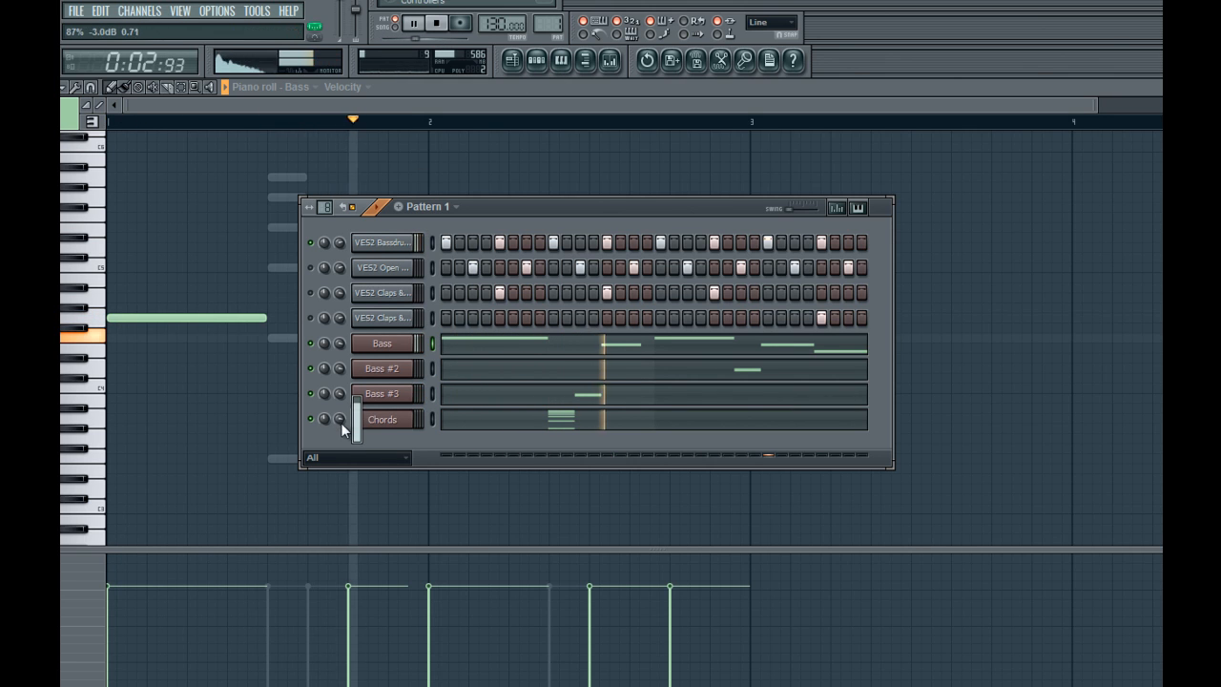
{"action": "key", "text": "space"}
{"action": "key", "text": "F6"}
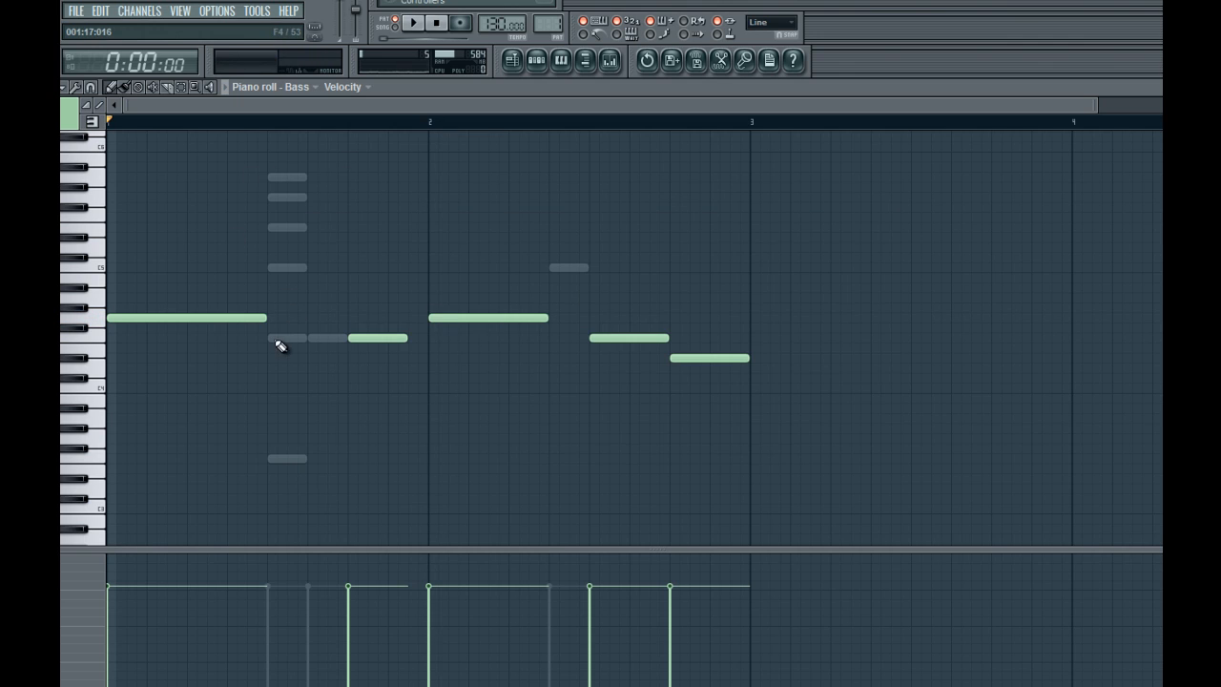
Trim the first Bass note to start at 1:05 for 12 steps, and move the six-note chord in Chords to the start of bar 1
{"action": "mouse_move", "coordinate": [245, 317]}
{"action": "left_mouse_down"}
{"action": "mouse_move", "coordinate": [285, 317]}
{"action": "mouse_move", "coordinate": [262, 331]}
{"action": "left_mouse_up"}
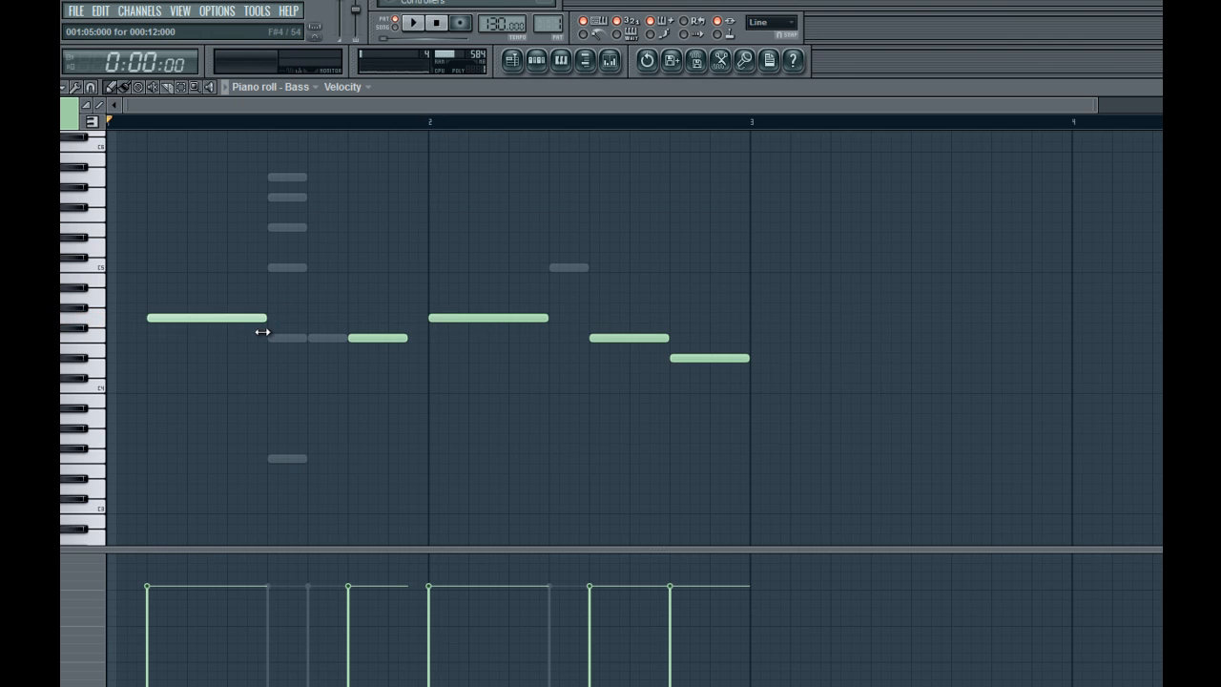
{"action": "right_click", "coordinate": [289, 178]}
{"action": "right_click", "coordinate": [289, 179]}
{"action": "left_click_drag", "start_coordinate": [293, 158], "coordinate": [80, 463]}
{"action": "left_click", "coordinate": [208, 445], "text": "ctrl"}
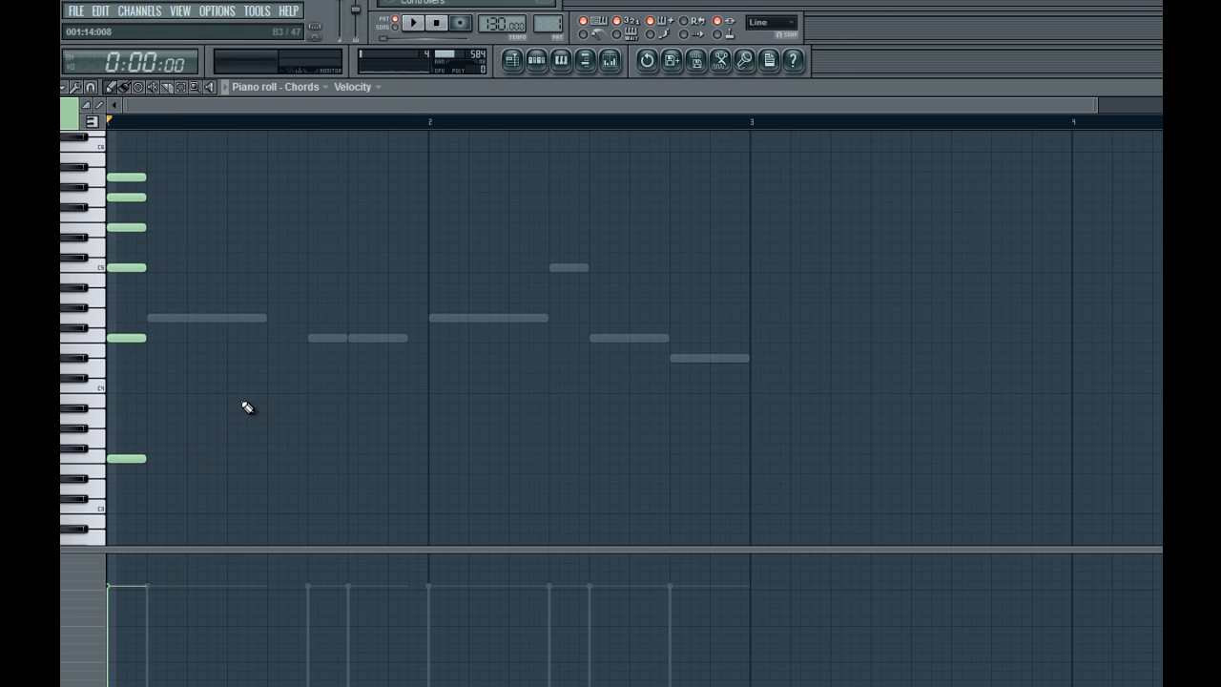
{"action": "key", "text": "space"}
{"action": "key", "text": "space"}
Transpose all six notes of the chord up two semitones so the lowest is G3, and play the pattern
{"action": "left_click_drag", "start_coordinate": [148, 157], "coordinate": [118, 439]}
{"action": "right_click", "coordinate": [172, 444]}
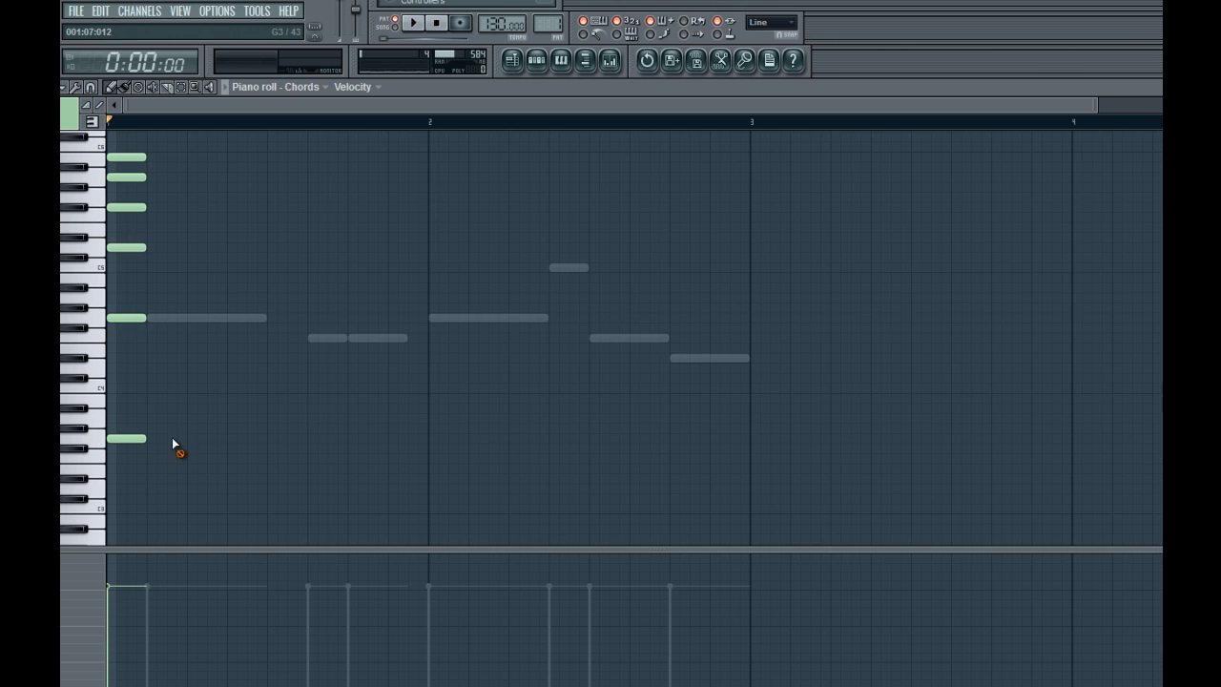
{"action": "key", "text": "space"}
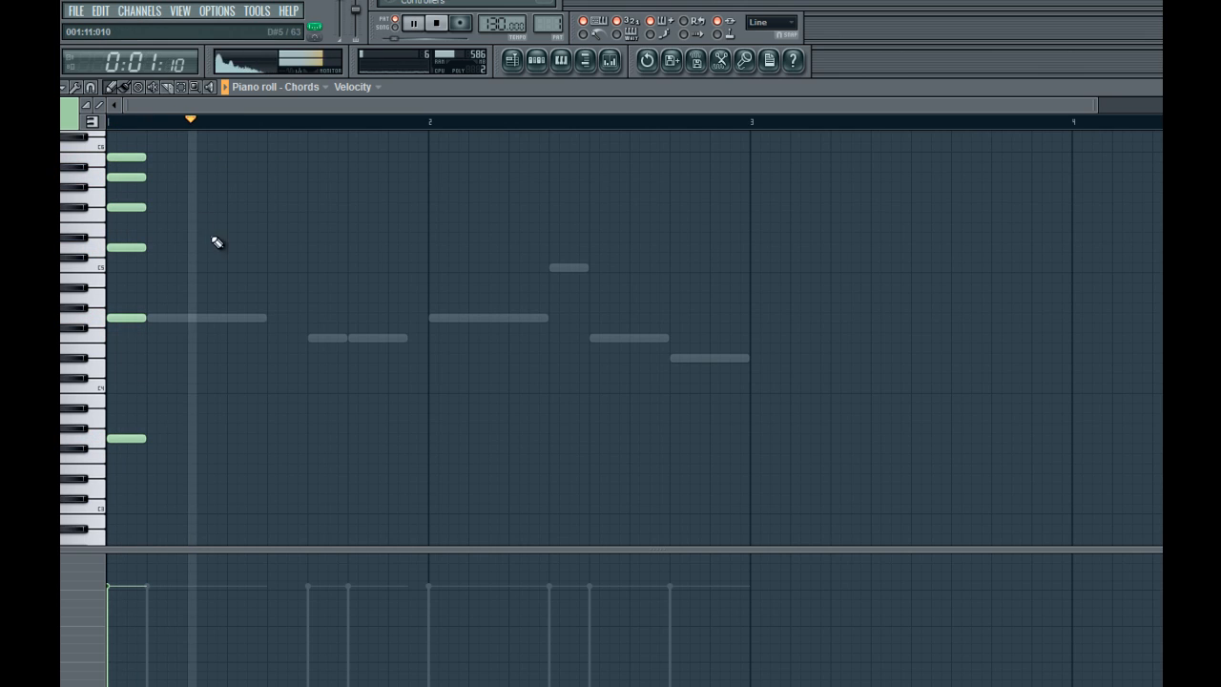
Reshape the Chords track's Parametric EQ 2: cut band 6 about 7.2 dB near 4226 Hz, raise band 7, and move band 5 to about 2042 Hz
{"action": "key", "text": "space"}
{"action": "left_click_drag", "start_coordinate": [160, 139], "coordinate": [90, 451]}
{"action": "left_click", "coordinate": [426, 146], "text": "ctrl"}
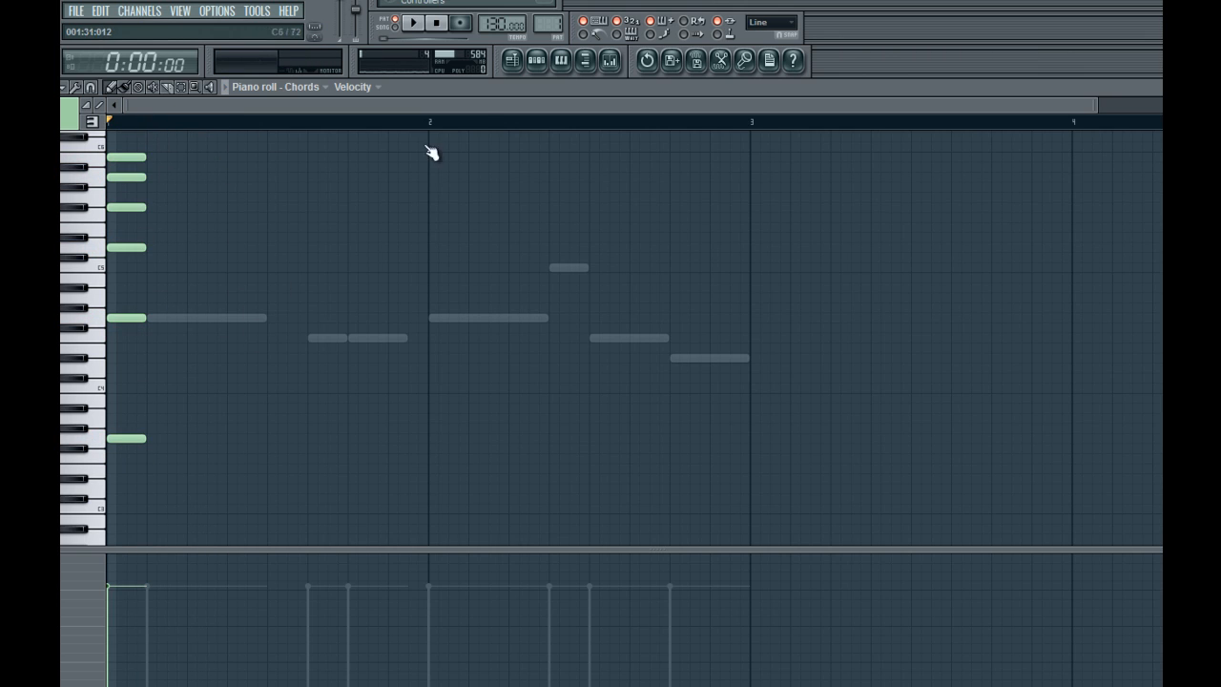
{"action": "left_click", "coordinate": [610, 60]}
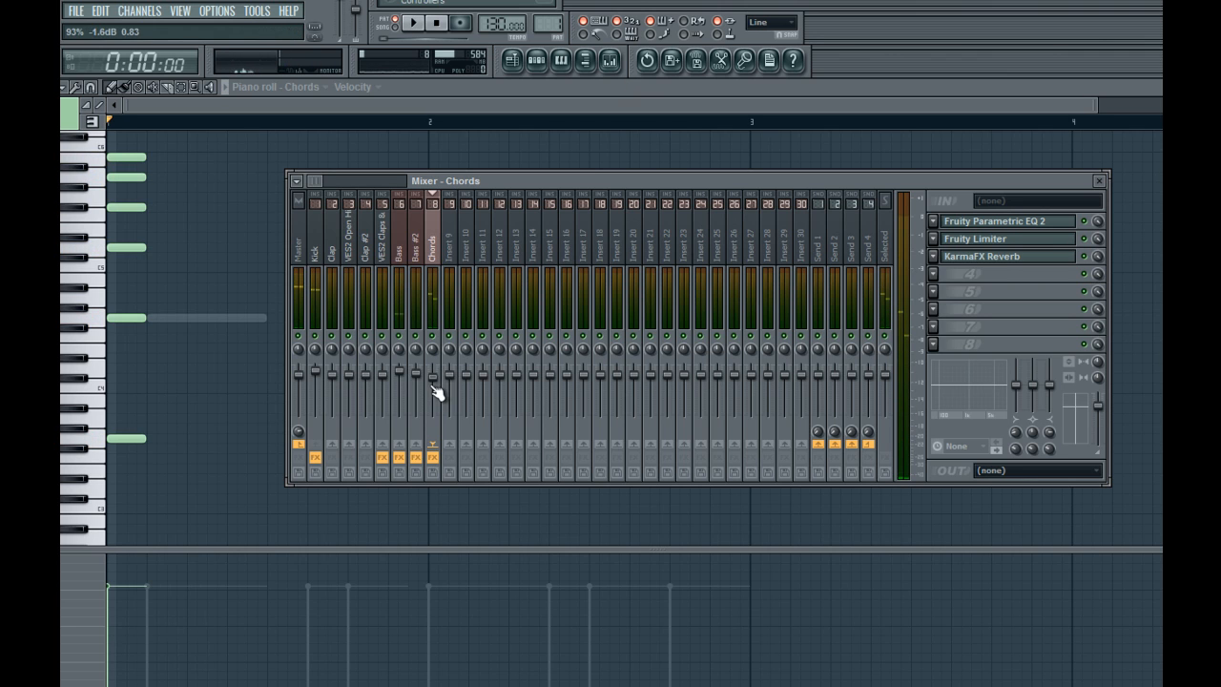
{"action": "left_click_drag", "start_coordinate": [602, 315], "coordinate": [617, 337]}
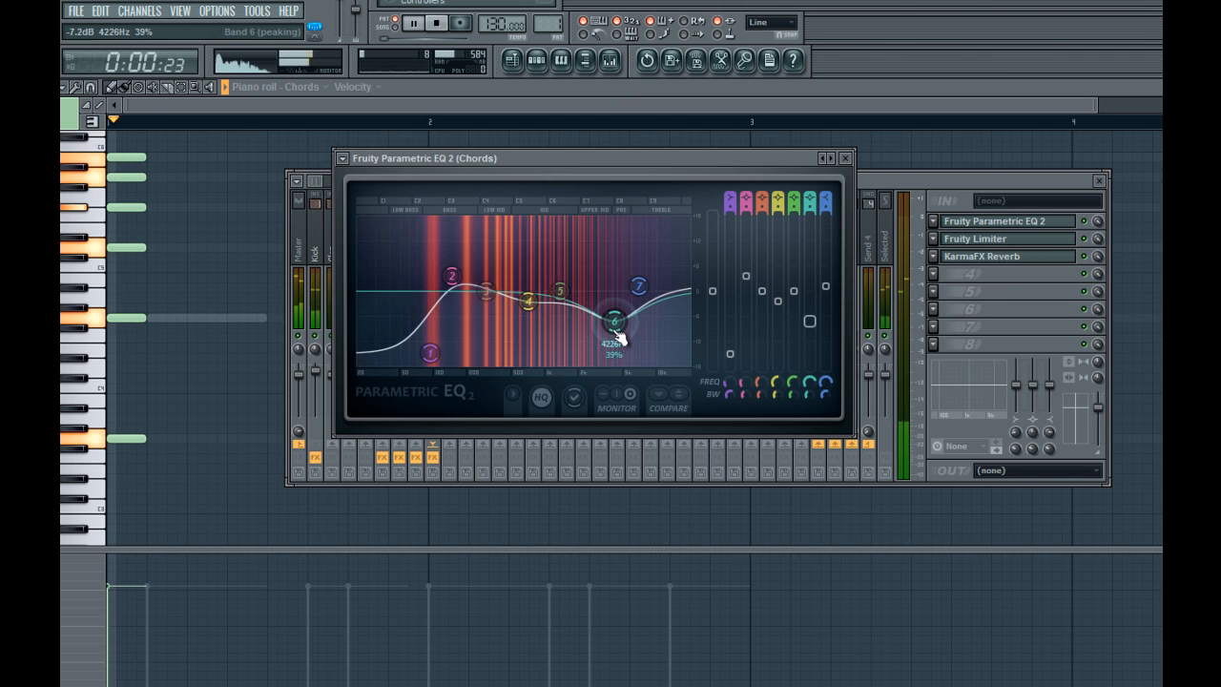
{"action": "left_click_drag", "start_coordinate": [643, 295], "coordinate": [647, 286]}
{"action": "left_click_drag", "start_coordinate": [566, 294], "coordinate": [641, 264]}
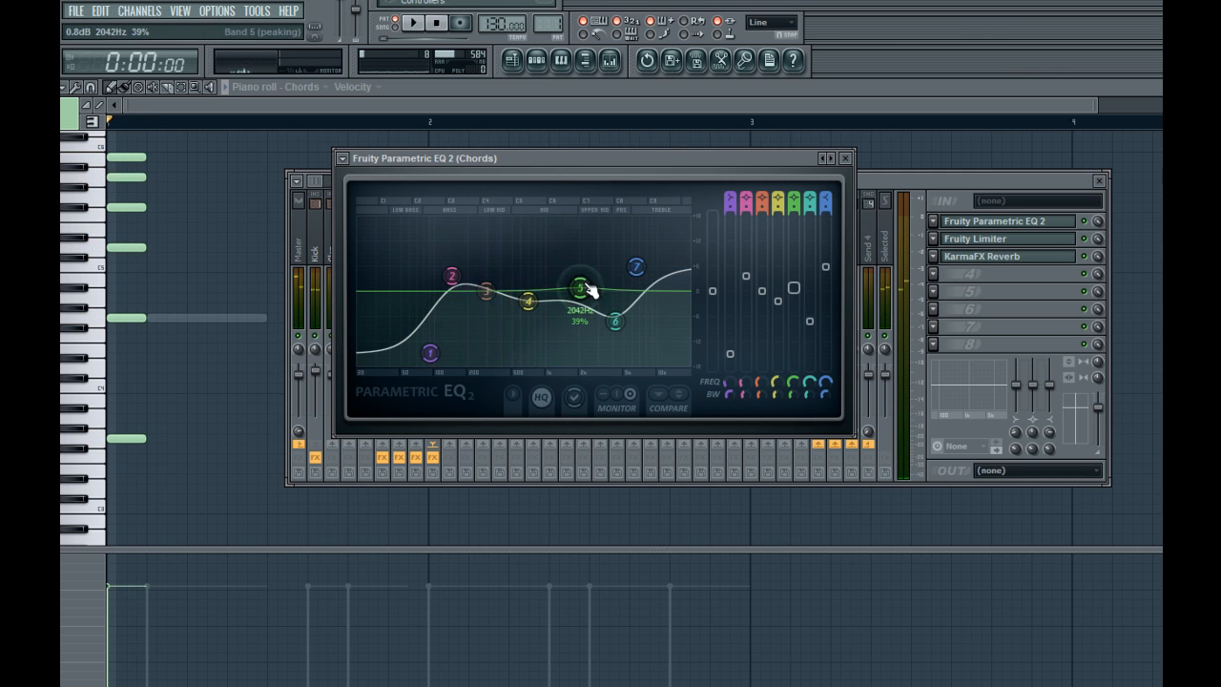
{"action": "mouse_move", "coordinate": [527, 302]}
{"action": "left_mouse_down"}
{"action": "mouse_move", "coordinate": [524, 333]}
{"action": "mouse_move", "coordinate": [537, 319]}
{"action": "mouse_move", "coordinate": [517, 321]}
{"action": "mouse_move", "coordinate": [520, 304]}
{"action": "left_mouse_up"}
{"action": "left_click", "coordinate": [239, 286]}
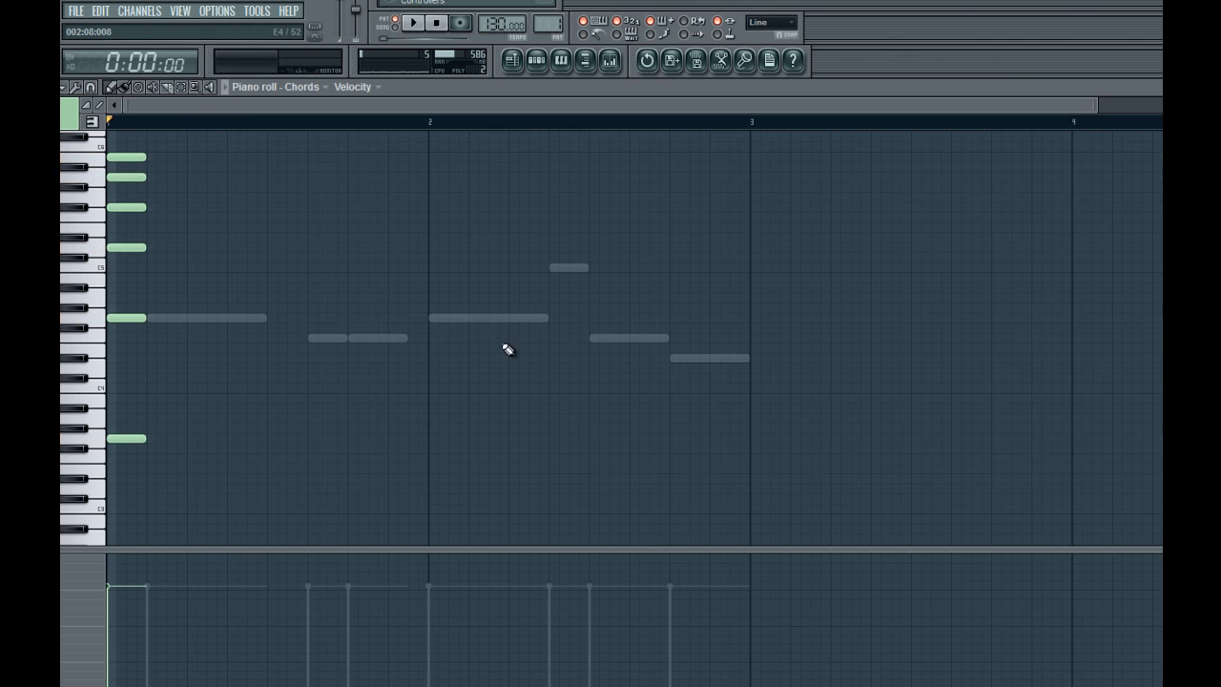
Audition the pattern and adjust the wet level and highpass filter of the Chords track's KarmaFX Reverb, with wet at 13
{"action": "key", "text": "space"}
{"action": "key", "text": "space"}
{"action": "left_click", "coordinate": [614, 64]}
{"action": "left_click", "coordinate": [966, 267]}
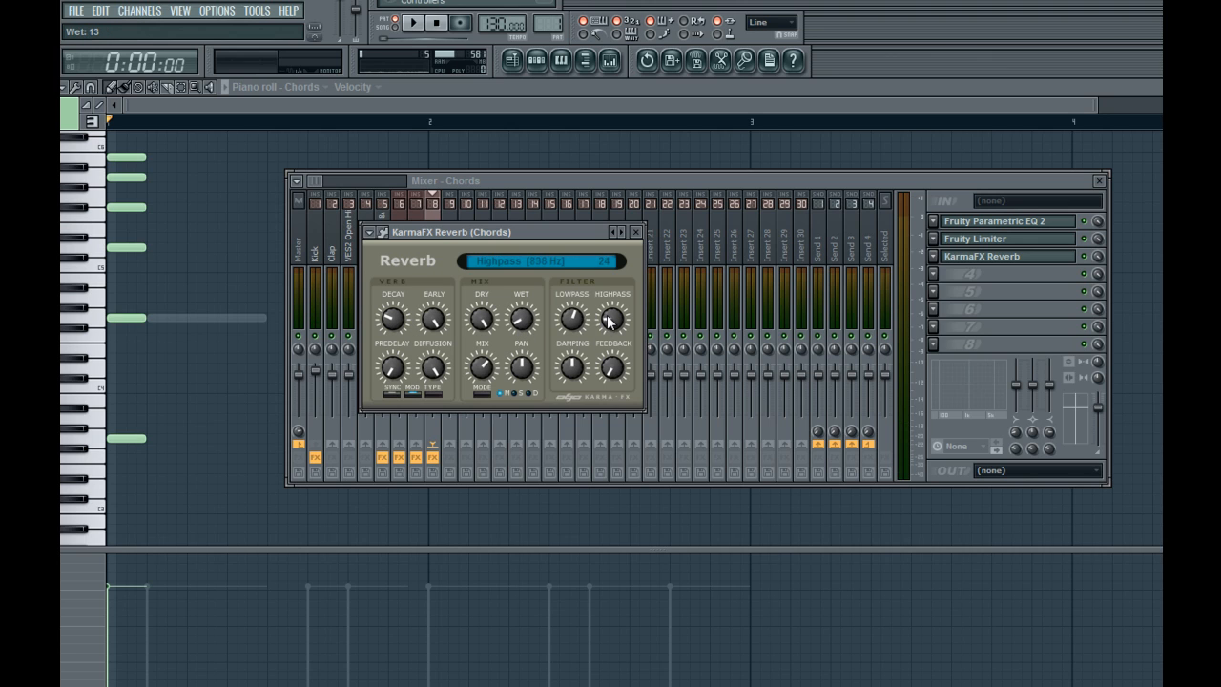
Add Fruity Delay 2 to the Chords track's fourth effect slot with a 5.5 ms right time offset, and audition it
{"action": "left_click", "coordinate": [931, 274]}
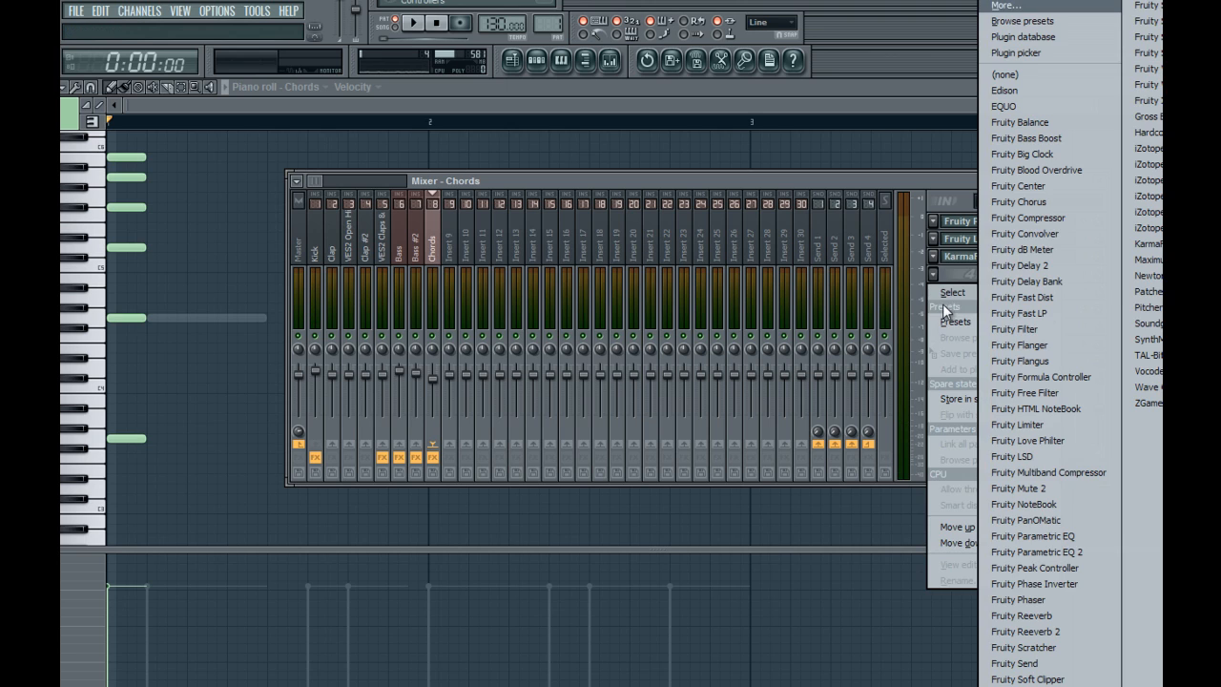
{"action": "left_click", "coordinate": [1049, 266]}
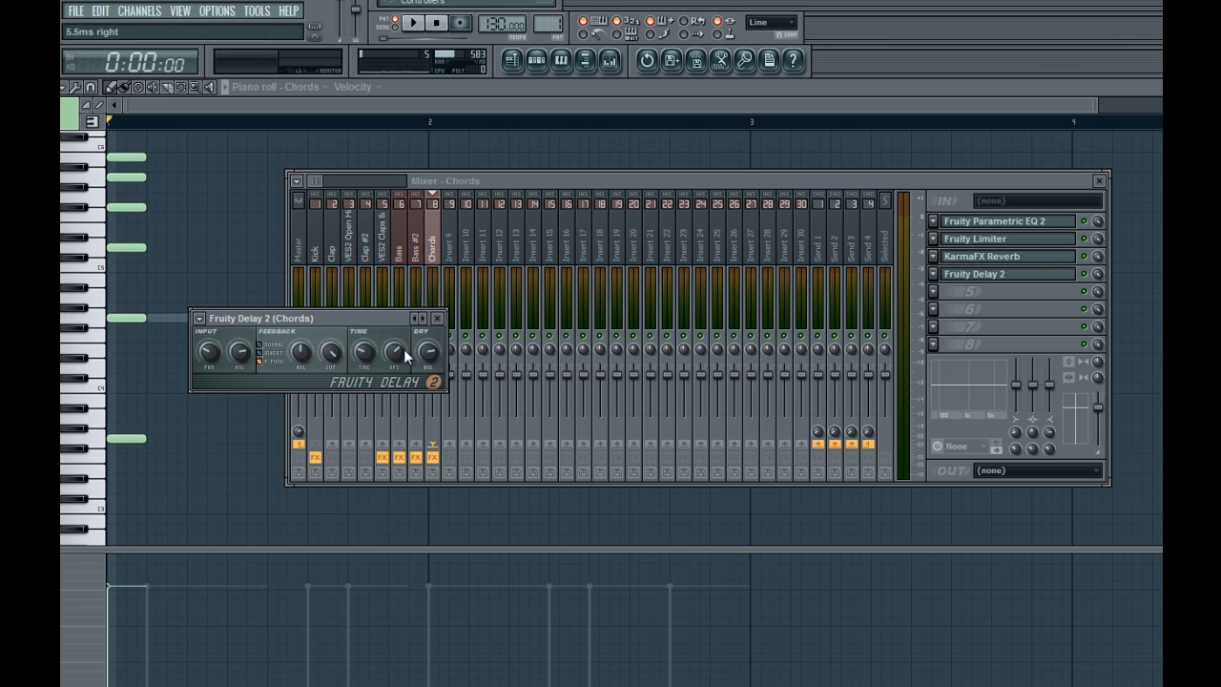
{"action": "key", "text": "space"}
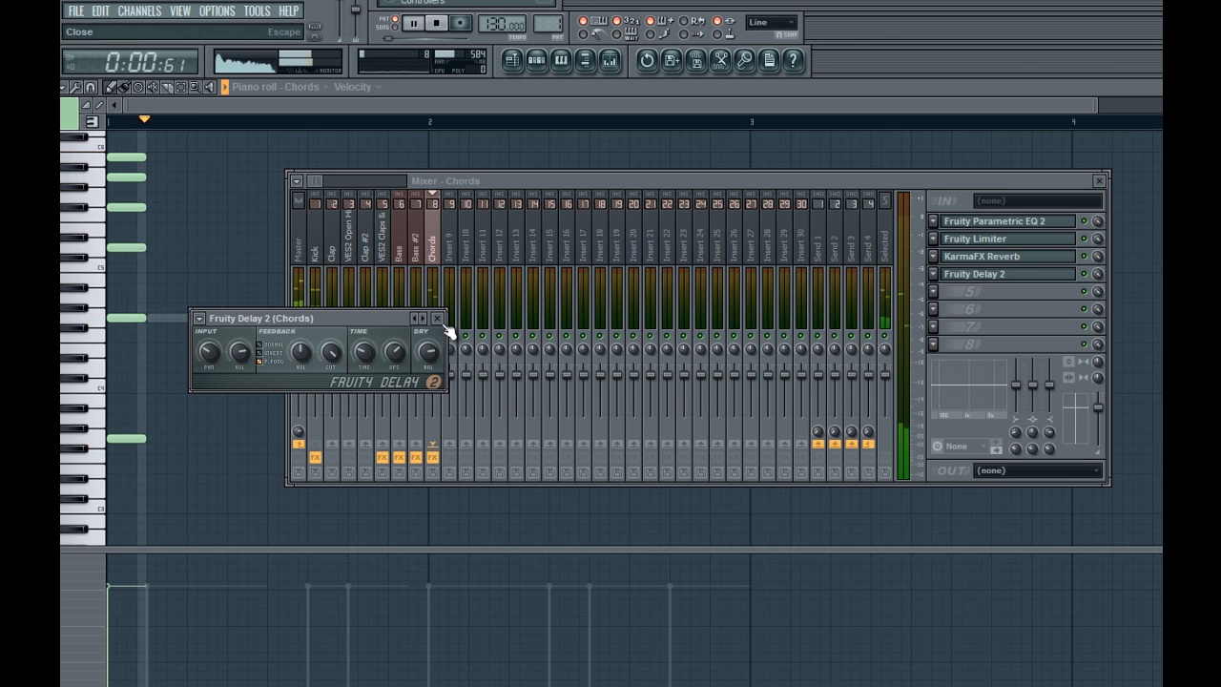
{"action": "left_click", "coordinate": [437, 318]}
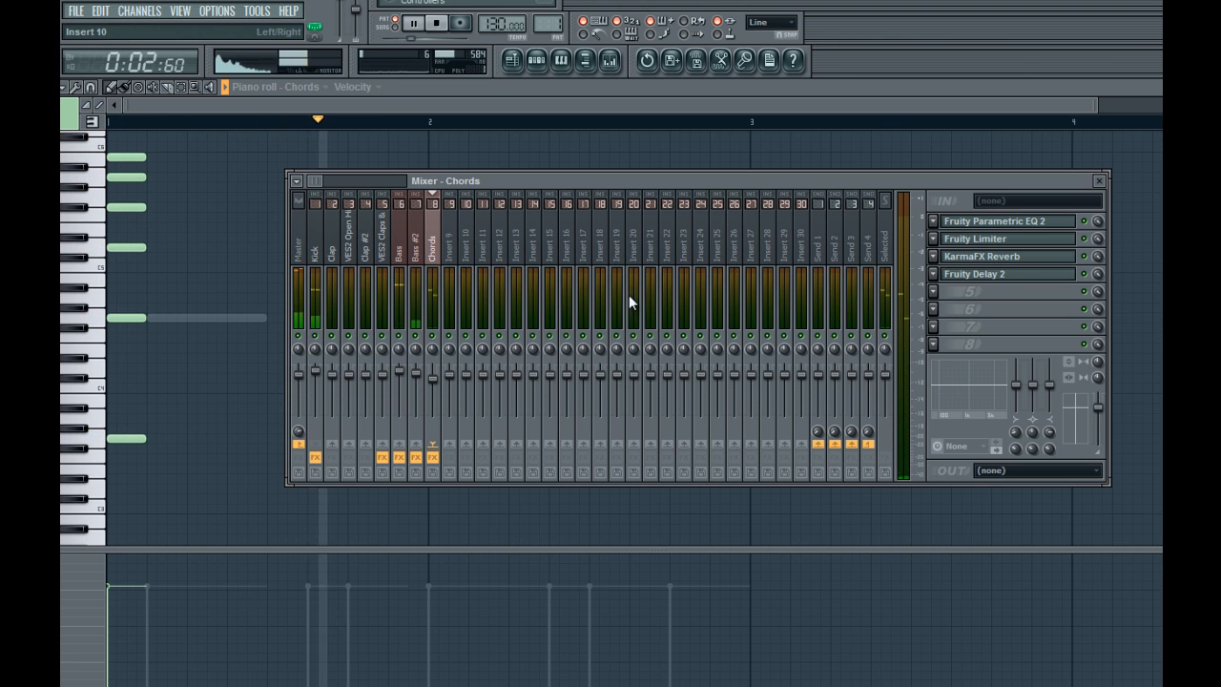
Play the pattern repeatedly to check the delayed chords in the mix and set the Chords track's volume to 90%
{"action": "left_click", "coordinate": [987, 276]}
{"action": "key", "text": "space"}
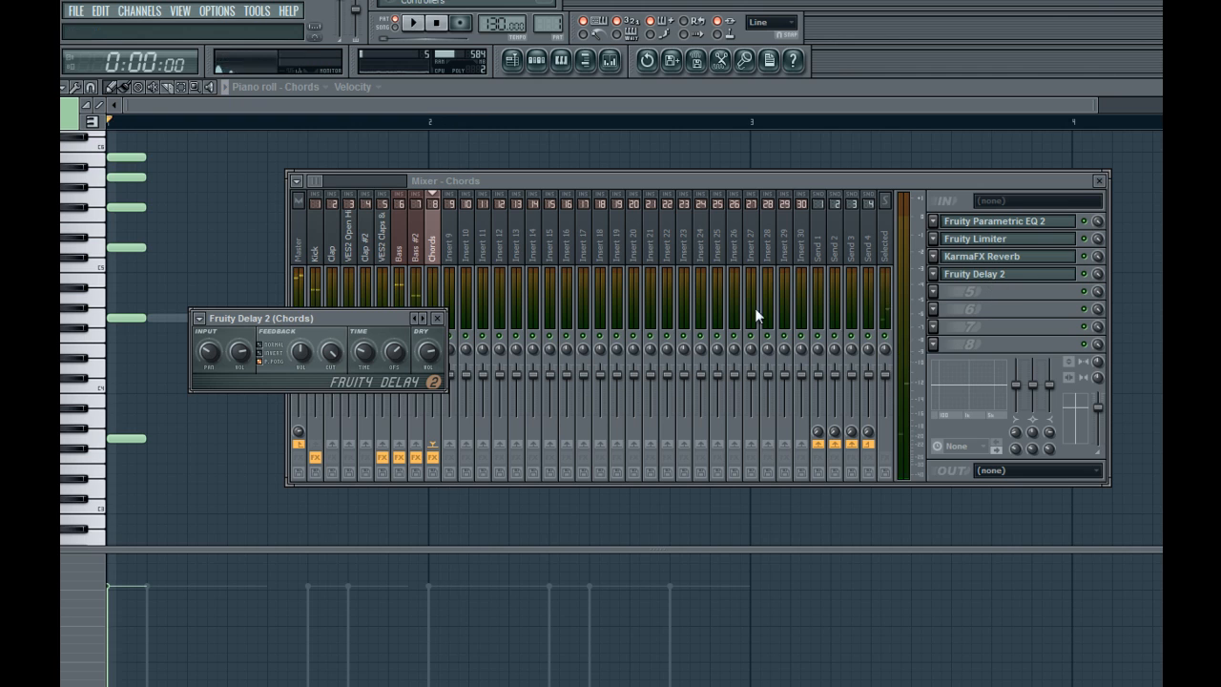
{"action": "key", "text": "space"}
{"action": "left_click", "coordinate": [444, 317]}
{"action": "left_click", "coordinate": [536, 61]}
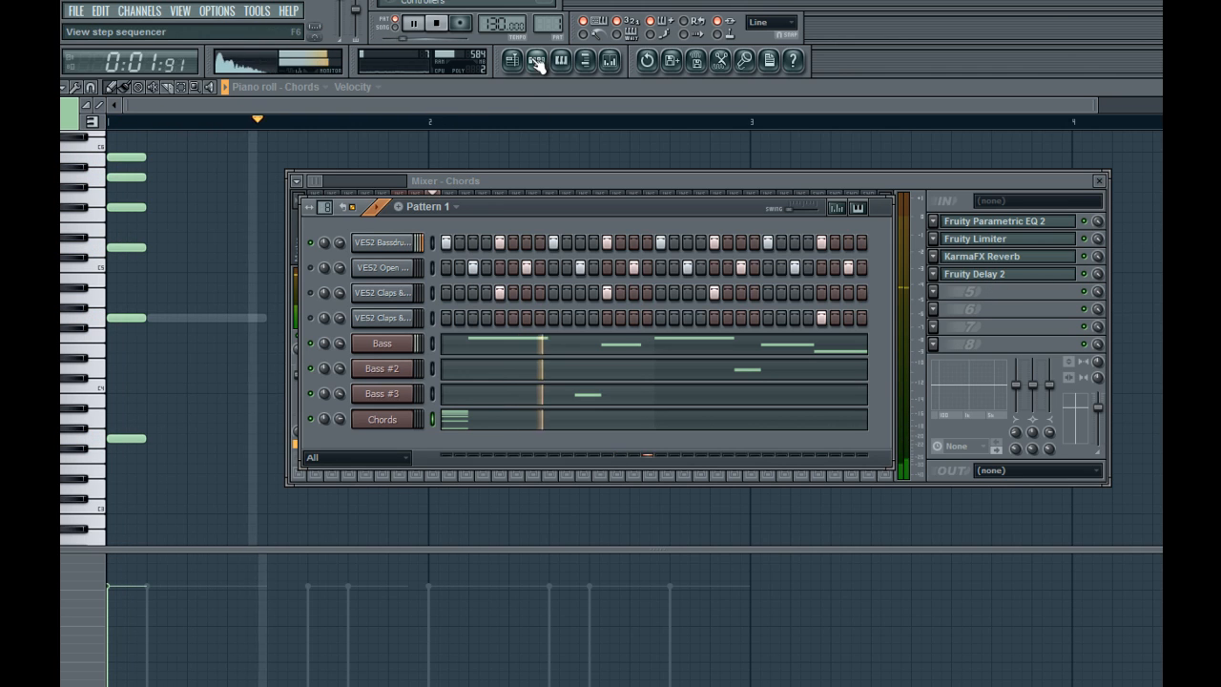
{"action": "key", "text": "space"}
{"action": "key", "text": "space"}
{"action": "key", "text": "F6"}
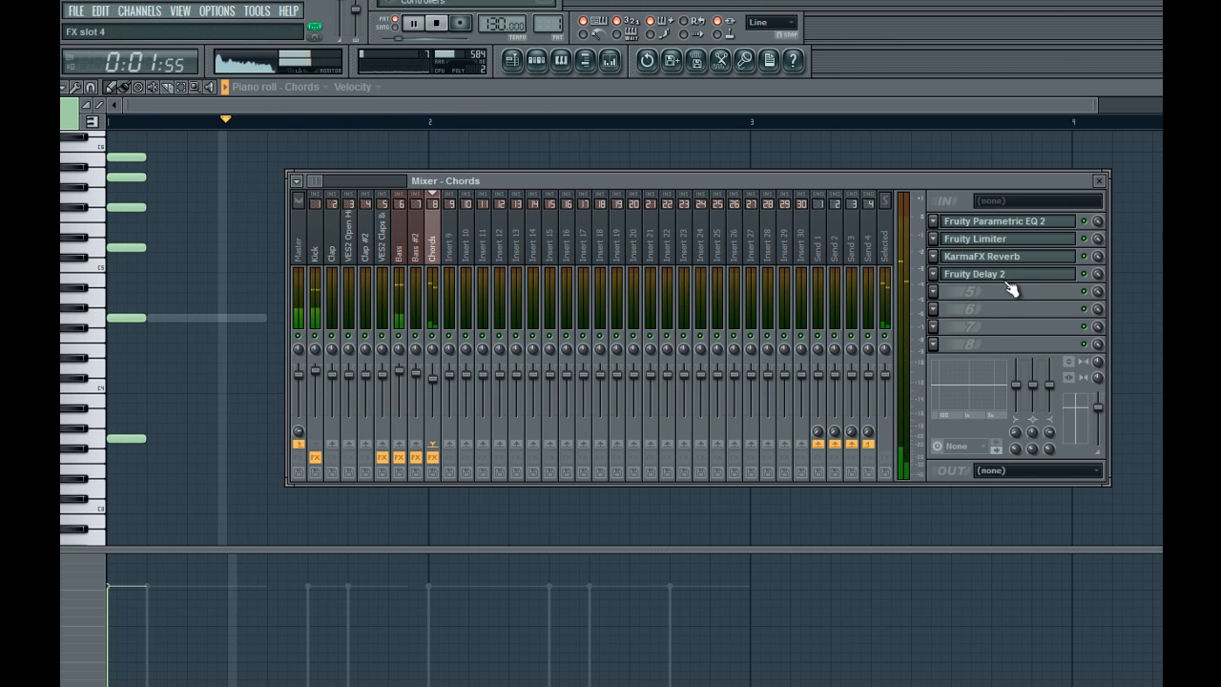
{"action": "key", "text": "space"}
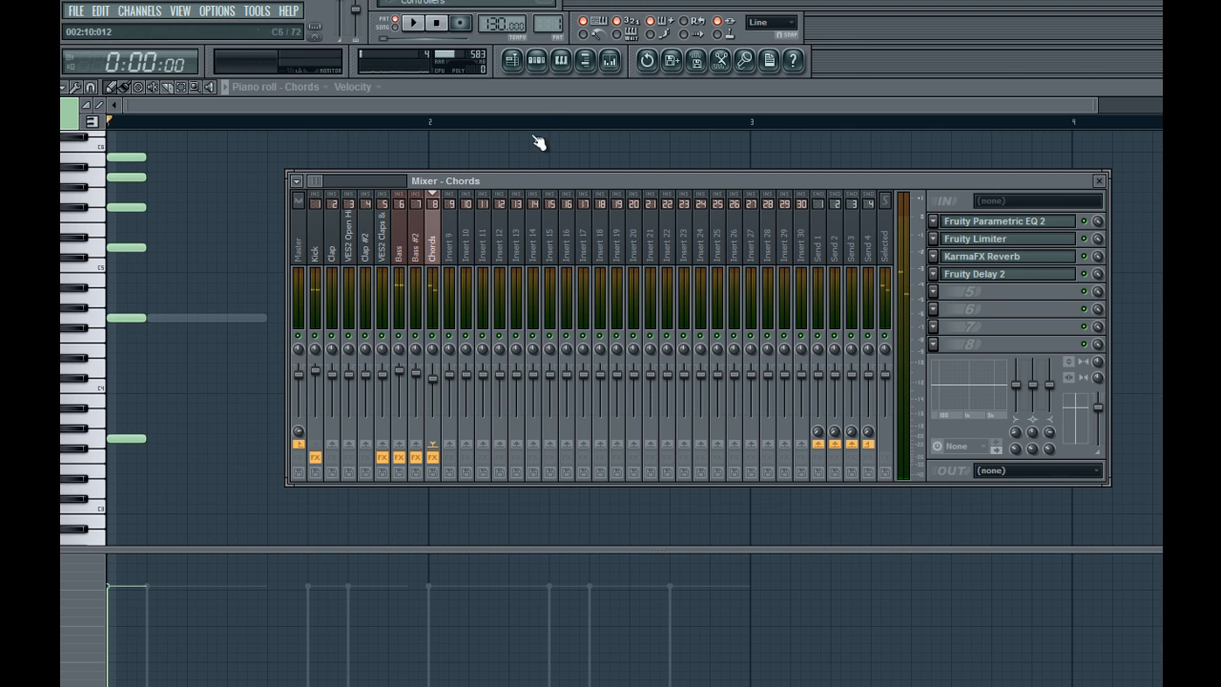
{"action": "key", "text": "space"}
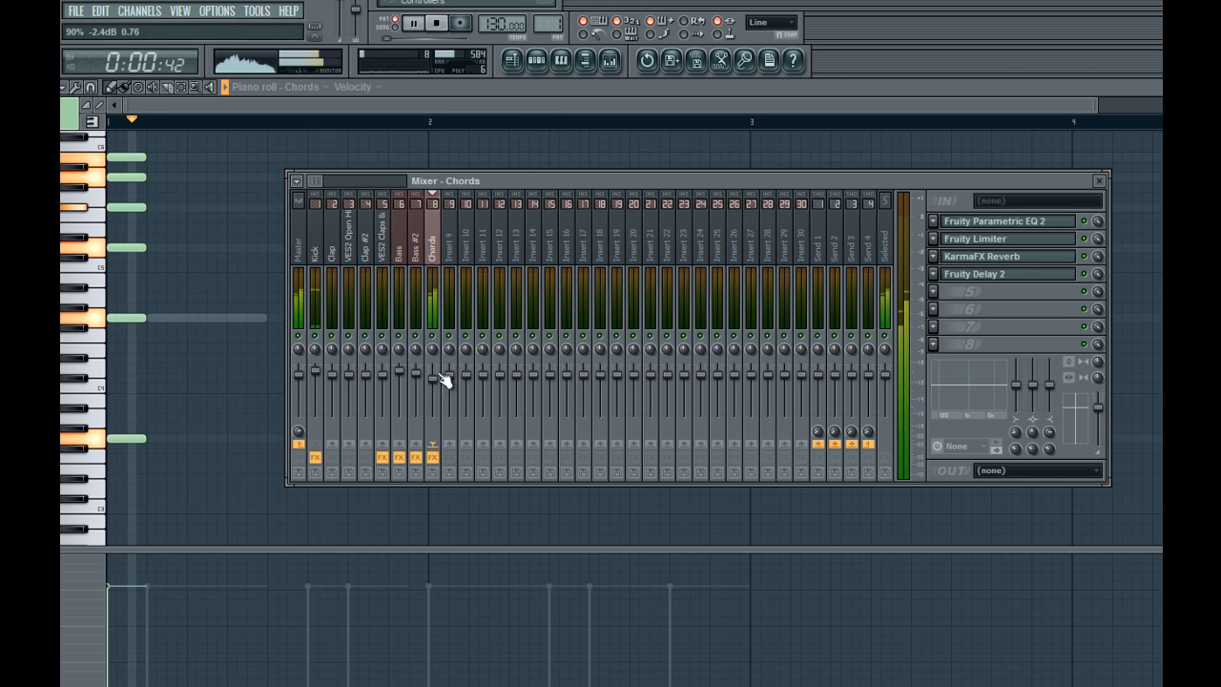
Stop playback, add a Sylenth1 instrument channel, and switch it to the Init patch in bank 2
{"action": "left_click", "coordinate": [512, 61]}
{"action": "left_click", "coordinate": [536, 61]}
{"action": "key", "text": "space"}
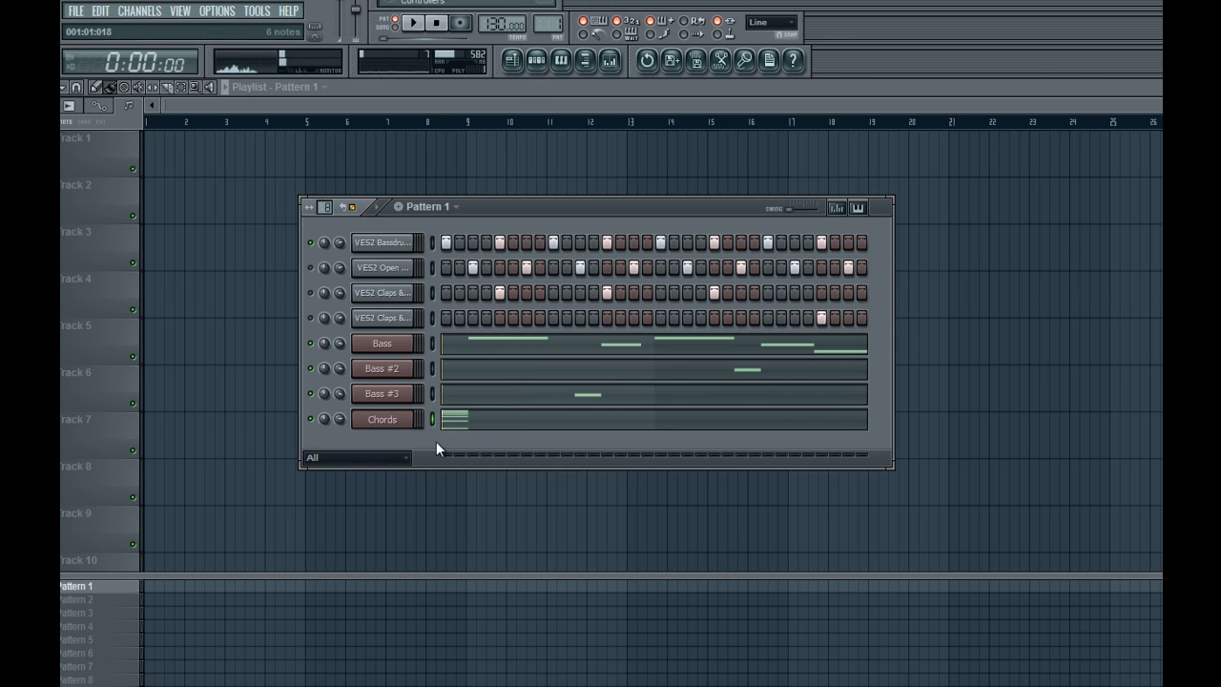
{"action": "left_click", "coordinate": [168, 10]}
{"action": "mouse_move", "coordinate": [138, 24]}
{"action": "left_click", "coordinate": [469, 173]}
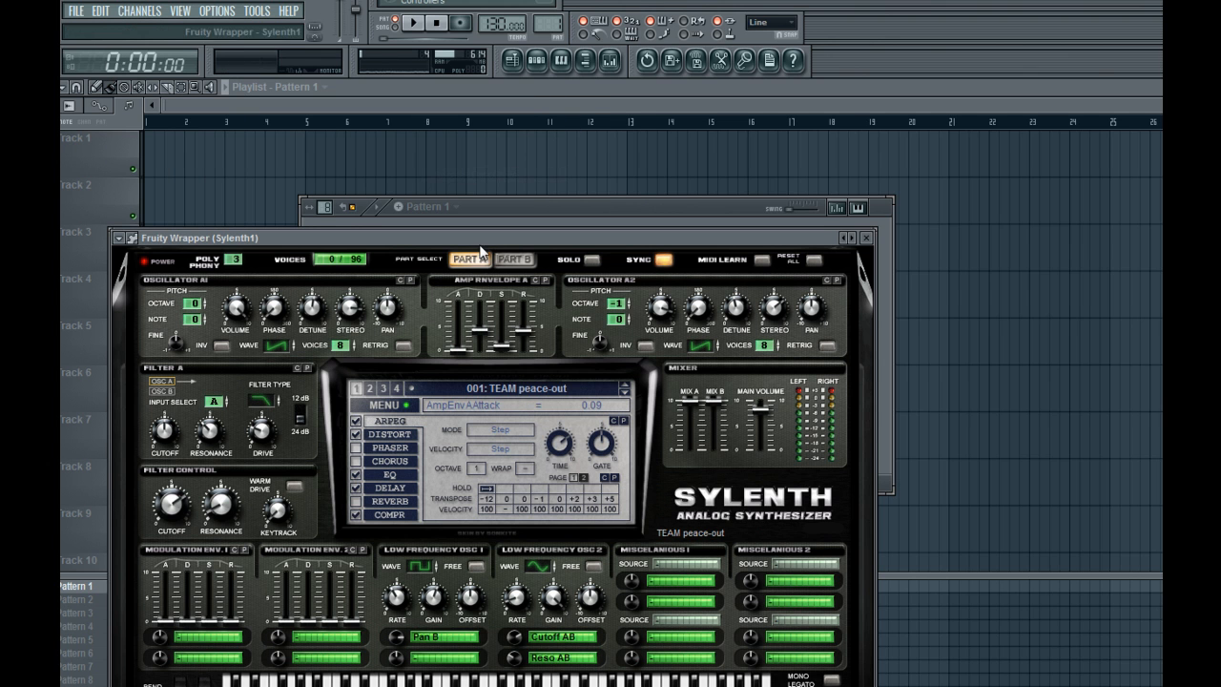
{"action": "left_click", "coordinate": [383, 390]}
{"action": "left_click_drag", "start_coordinate": [416, 240], "coordinate": [532, 124]}
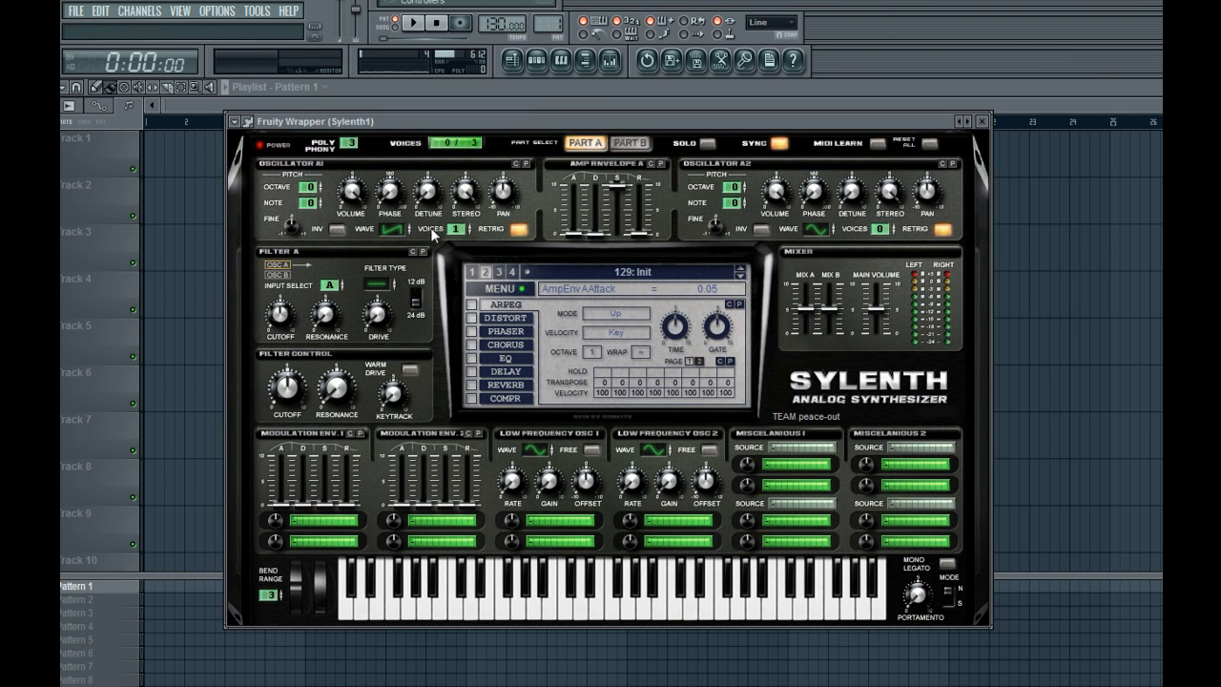
Load the LD - Raw Saw Pluck preset in Sylenth1, set ModEnv 1 Decay to 2.07, and play test notes
{"action": "left_click", "coordinate": [963, 122]}
{"action": "left_click", "coordinate": [1077, 153]}
{"action": "left_click_drag", "start_coordinate": [532, 125], "coordinate": [581, 128]}
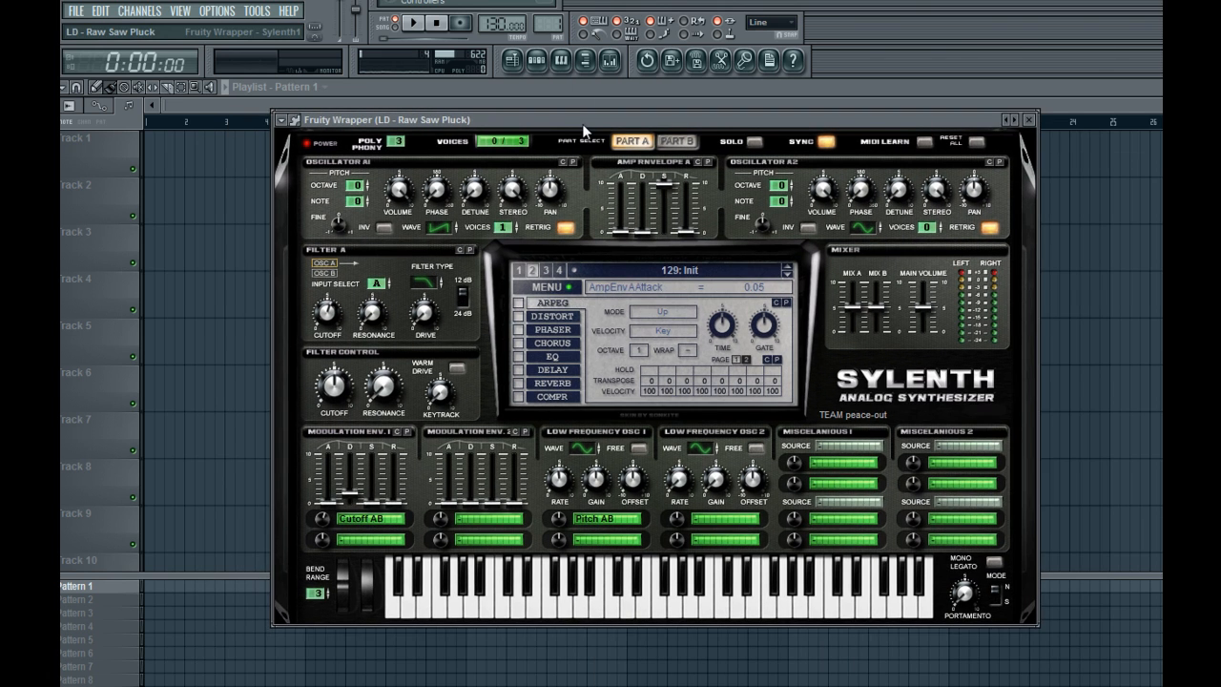
{"action": "key", "text": "y"}
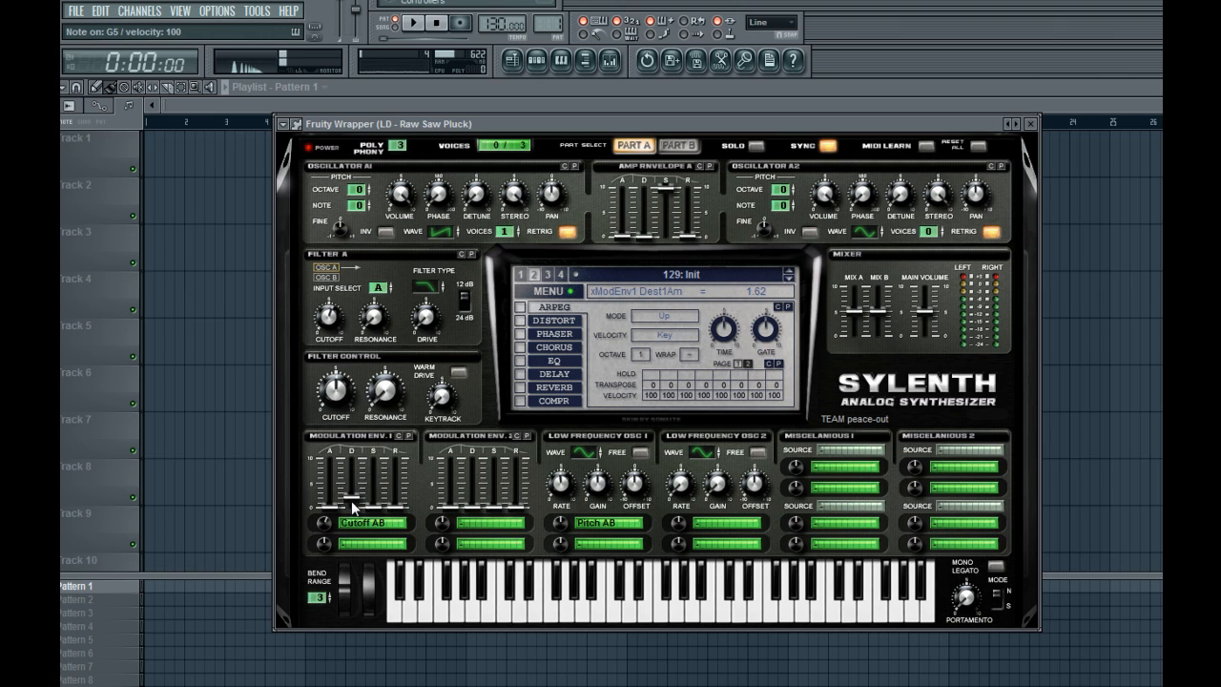
{"action": "key", "text": "t"}
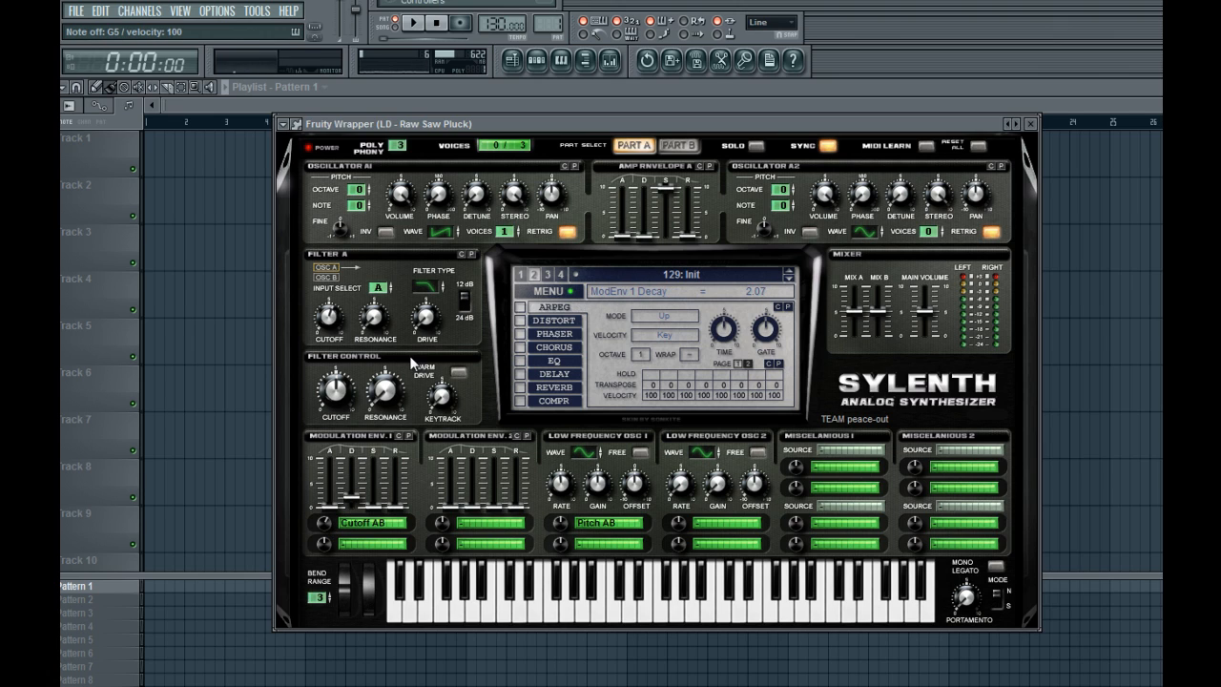
{"action": "left_click", "coordinate": [521, 334]}
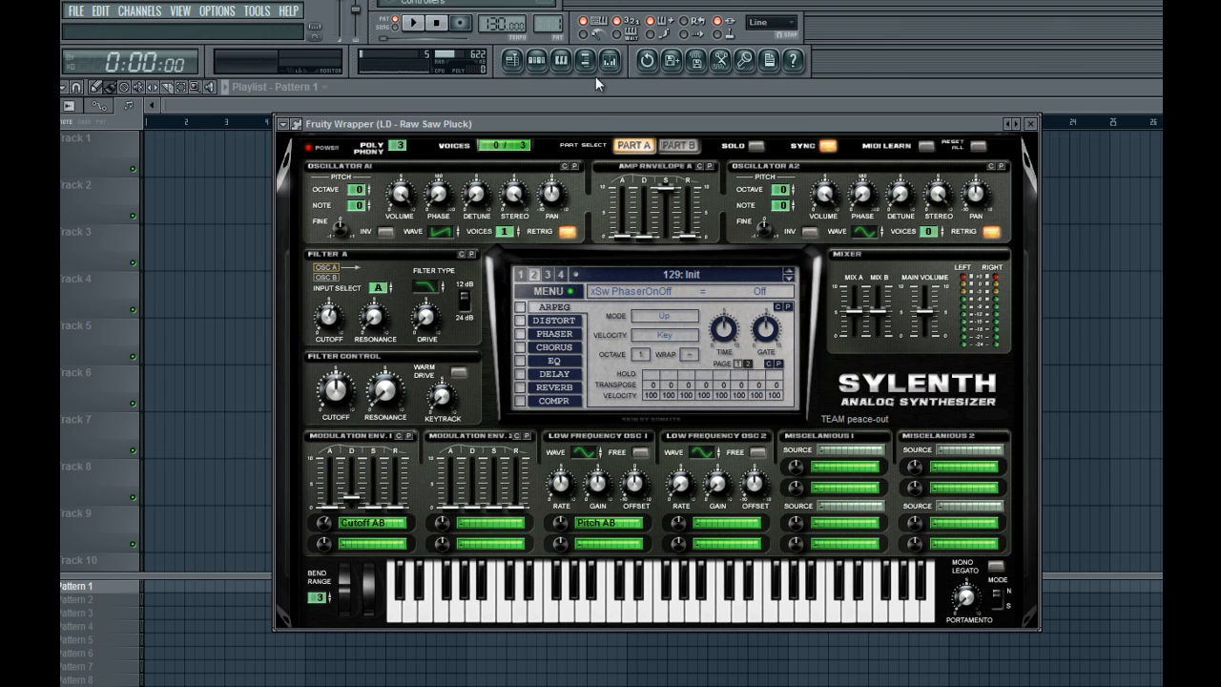
{"action": "key", "text": "u"}
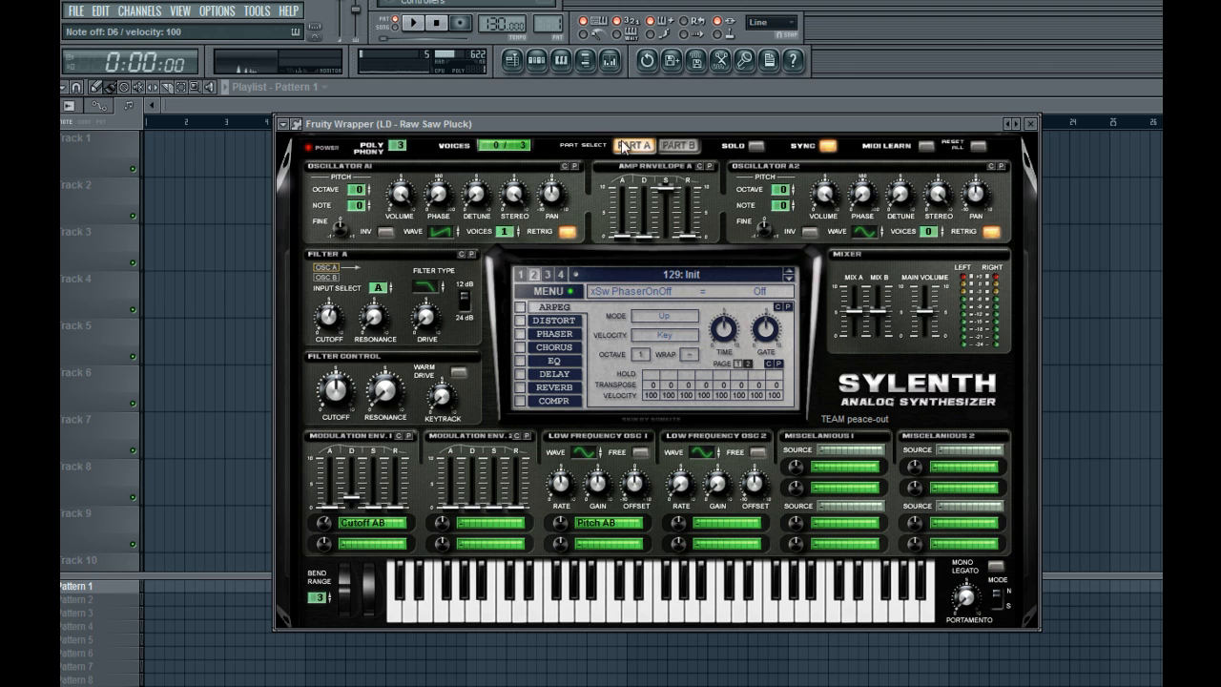
Assign the LD - Raw Saw Pluck channel to mixer track 9 so the track carries its name
{"action": "left_click", "coordinate": [609, 60]}
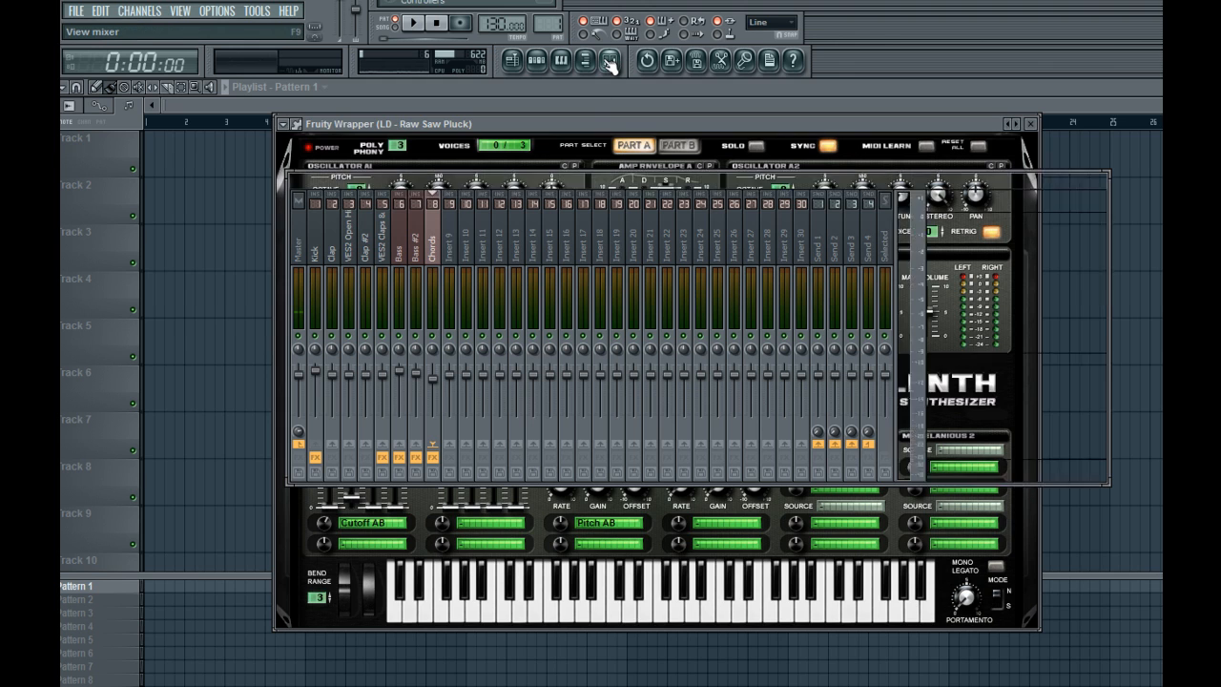
{"action": "right_click", "coordinate": [456, 253]}
{"action": "left_click", "coordinate": [630, 255]}
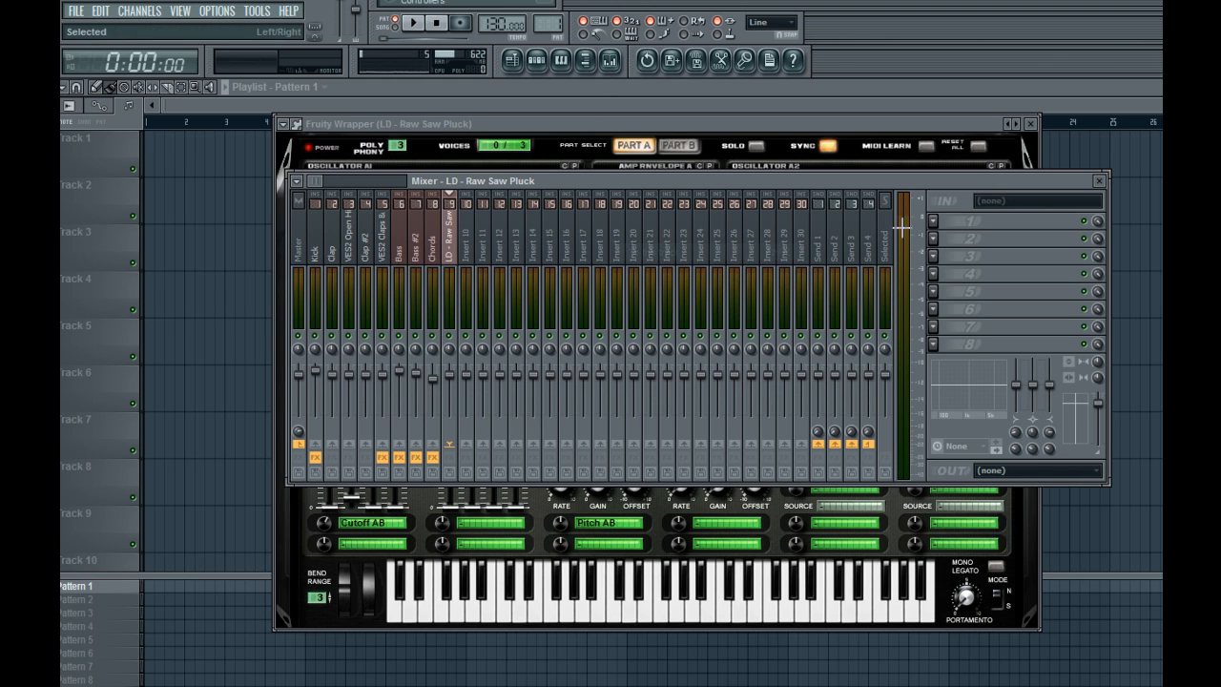
Add Fruity Parametric EQ 2 to the pluck track's first slot, cutting the lows with band 1 and dipping bands 5 and 6
{"action": "left_click", "coordinate": [933, 220]}
{"action": "left_click", "coordinate": [1040, 553]}
{"action": "left_click_drag", "start_coordinate": [149, 332], "coordinate": [217, 522]}
{"action": "left_click_drag", "start_coordinate": [295, 332], "coordinate": [355, 343]}
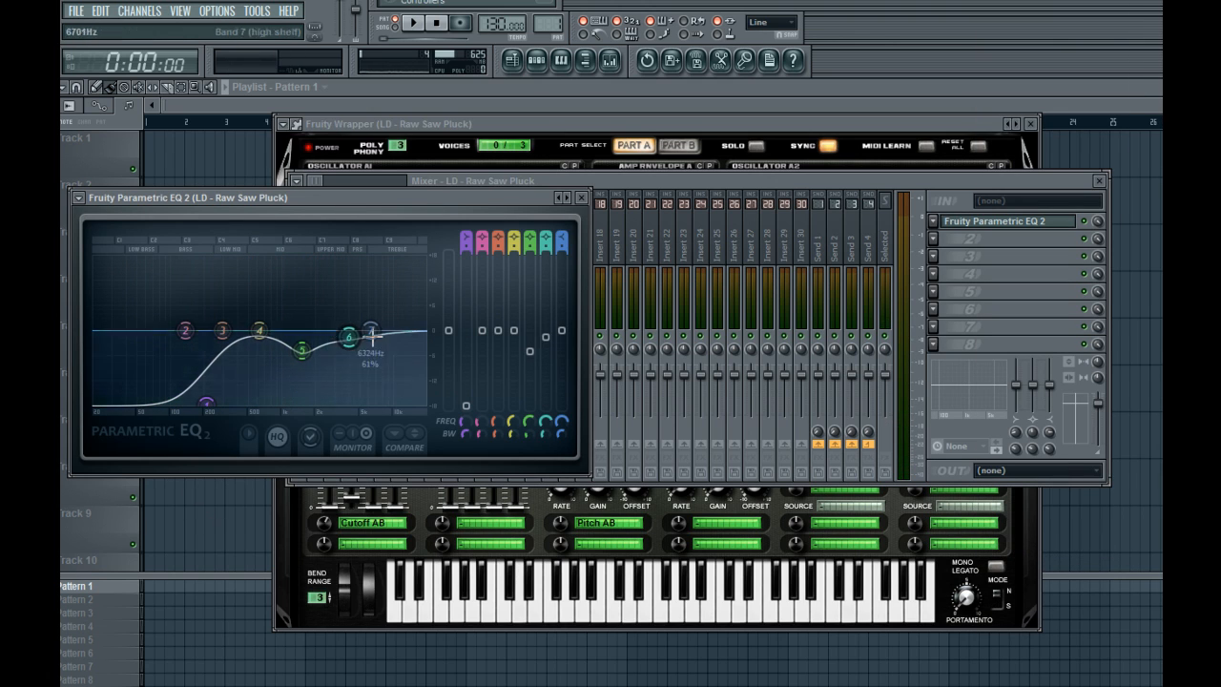
Add KarmaFX Reverb to the pluck track's second slot, raise its decay and mix, and set wet to 19 (-16.2 dB)
{"action": "left_click", "coordinate": [933, 238]}
{"action": "mouse_move", "coordinate": [953, 257]}
{"action": "left_click", "coordinate": [1145, 244]}
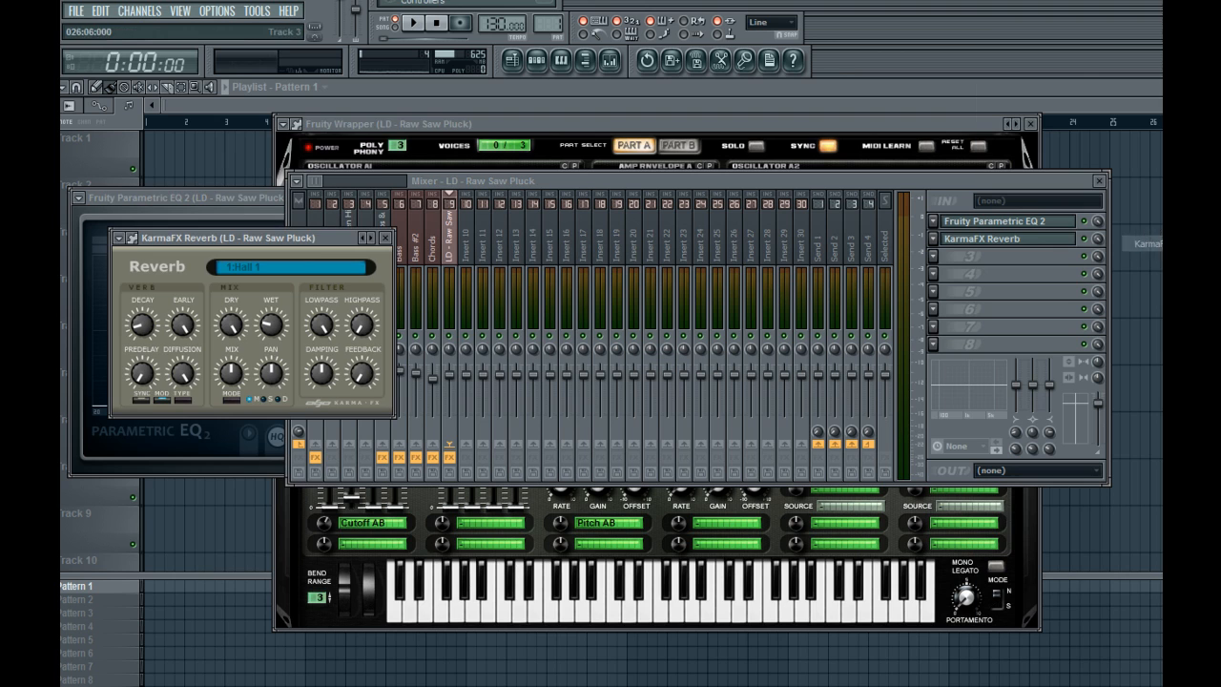
{"action": "left_click_drag", "start_coordinate": [256, 189], "coordinate": [582, 258]}
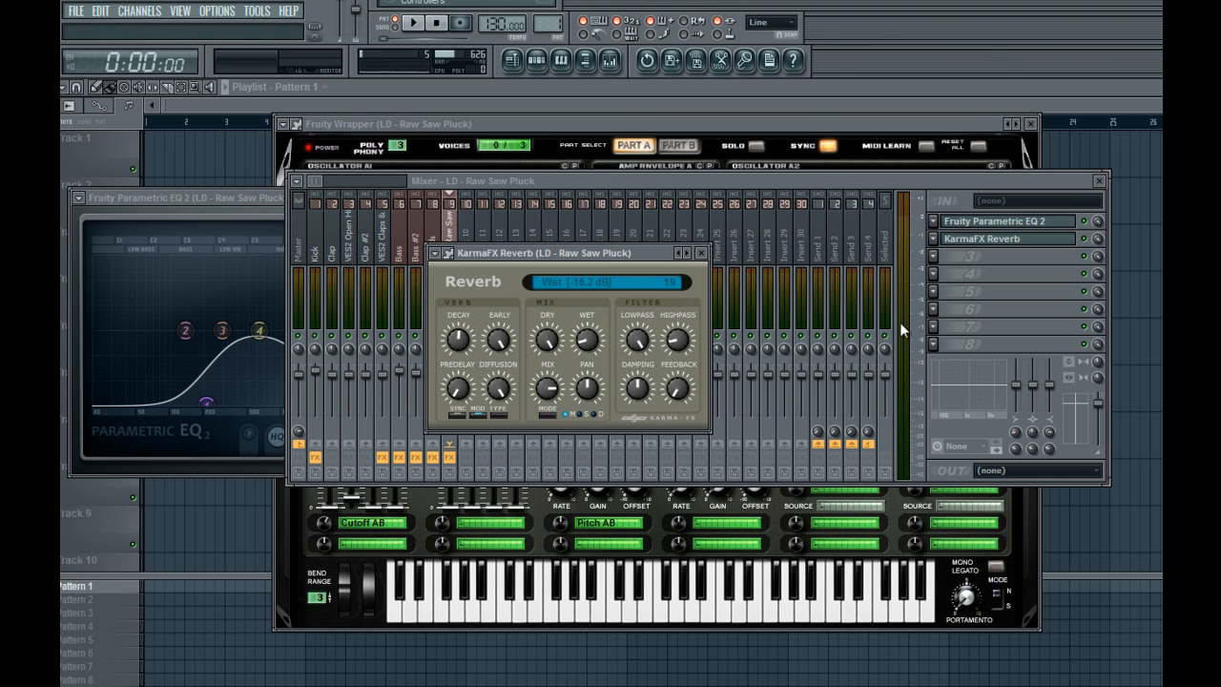
Add Fruity Delay 2 to the pluck track's third slot and tune its time stereo offset and feedback level while playing test notes
{"action": "left_click", "coordinate": [933, 256]}
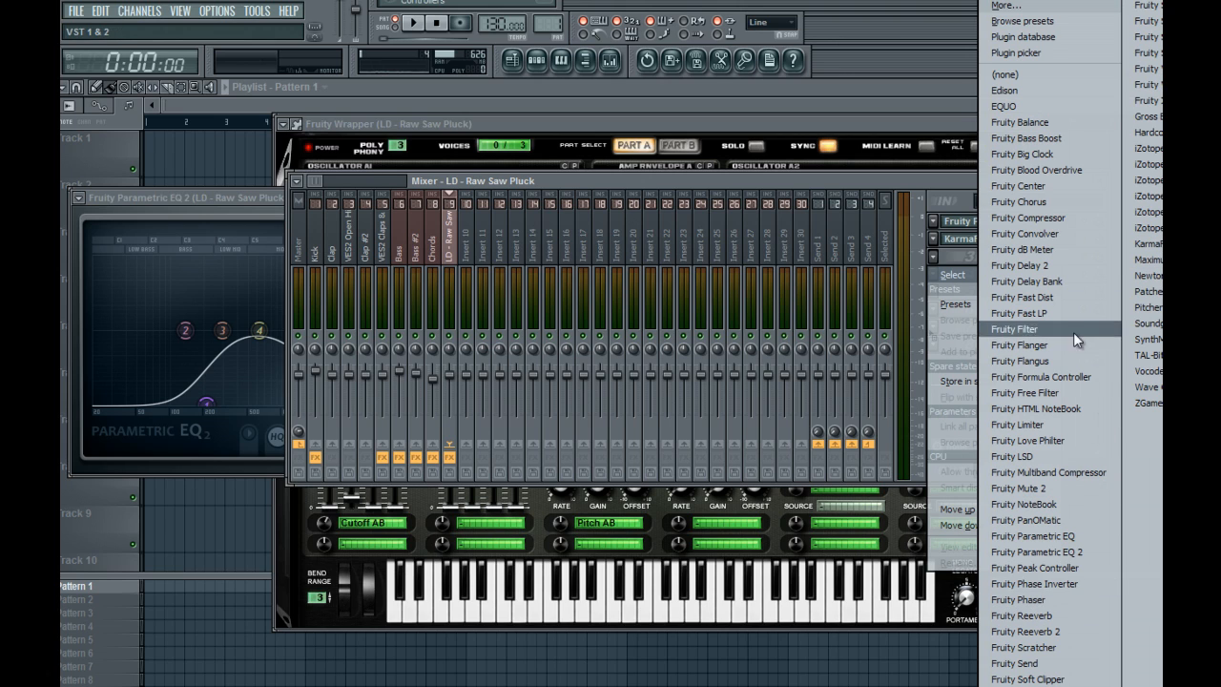
{"action": "left_click", "coordinate": [1049, 266]}
{"action": "left_click_drag", "start_coordinate": [323, 282], "coordinate": [490, 288]}
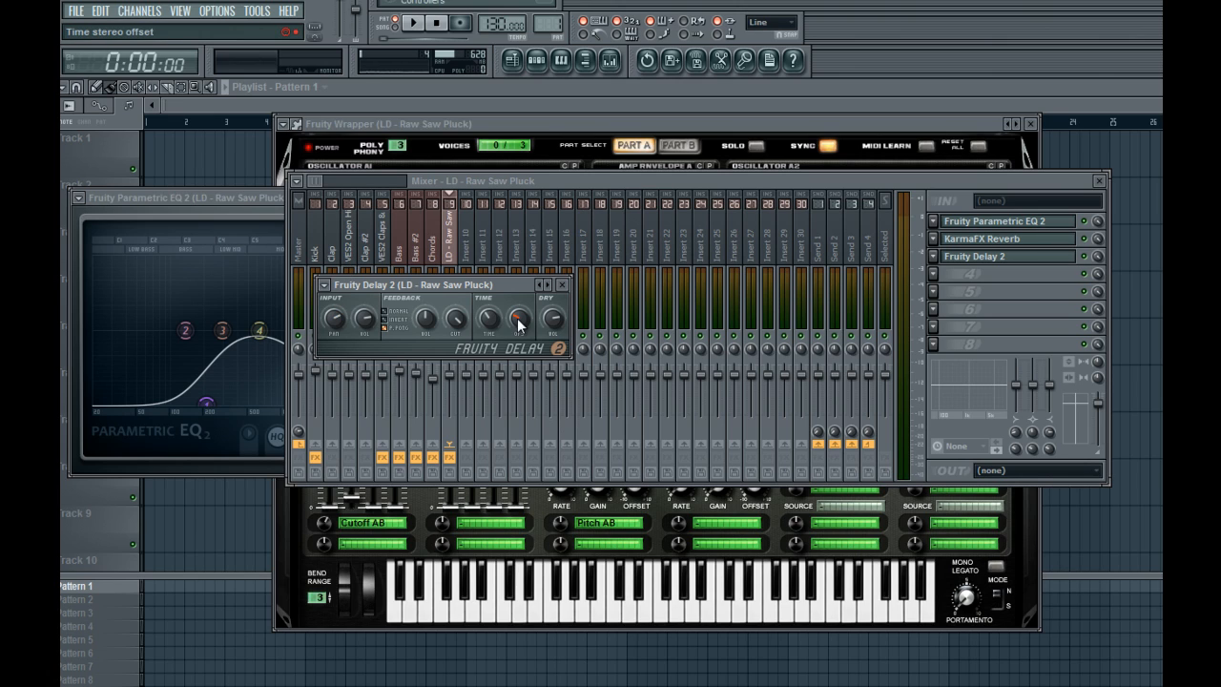
{"action": "left_click_drag", "start_coordinate": [518, 325], "coordinate": [523, 323]}
{"action": "key", "text": "e"}
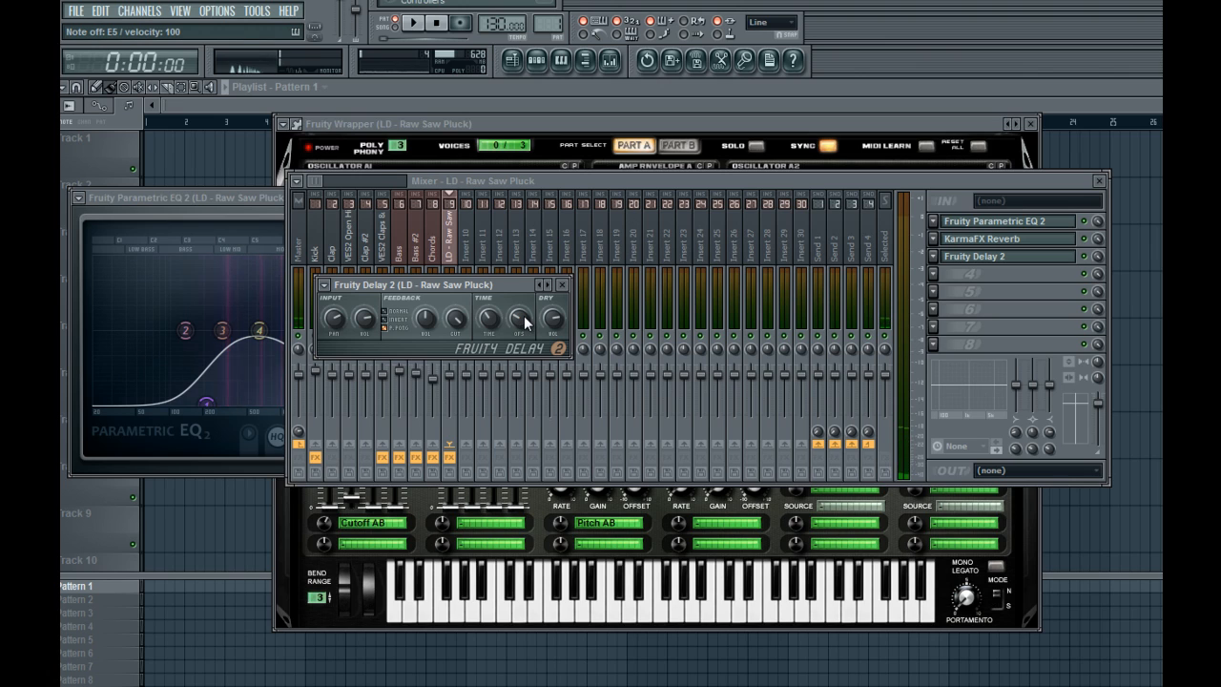
{"action": "left_click_drag", "start_coordinate": [518, 329], "coordinate": [537, 331]}
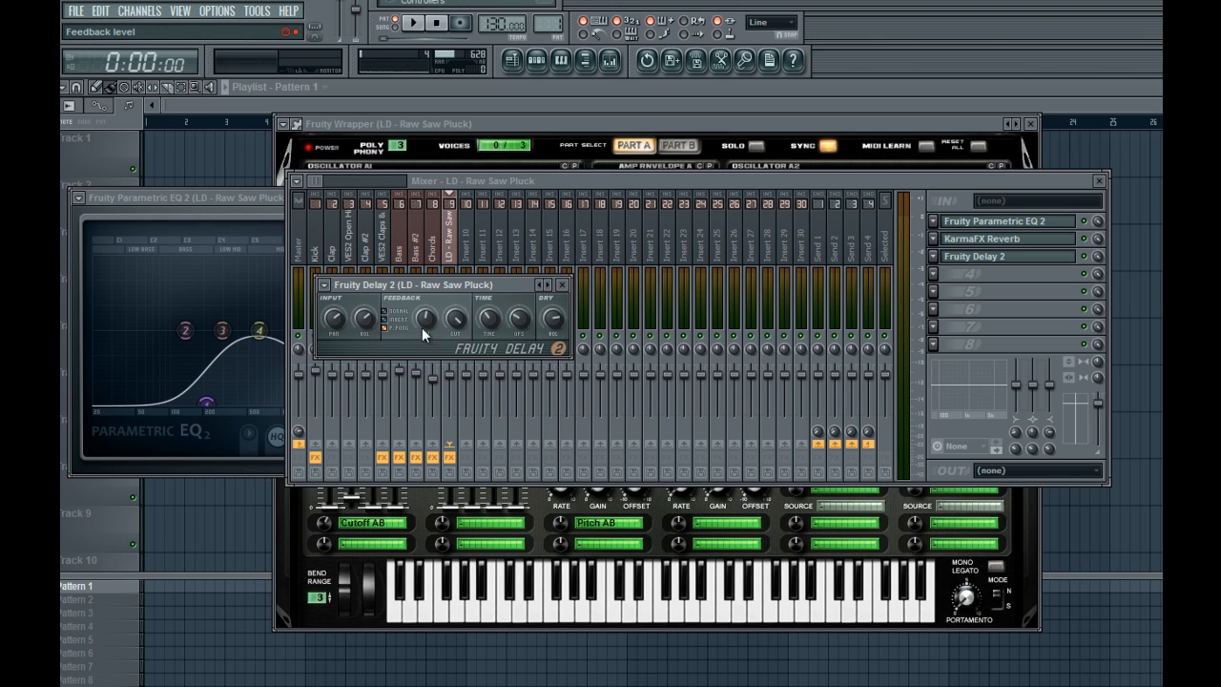
{"action": "key", "text": "e"}
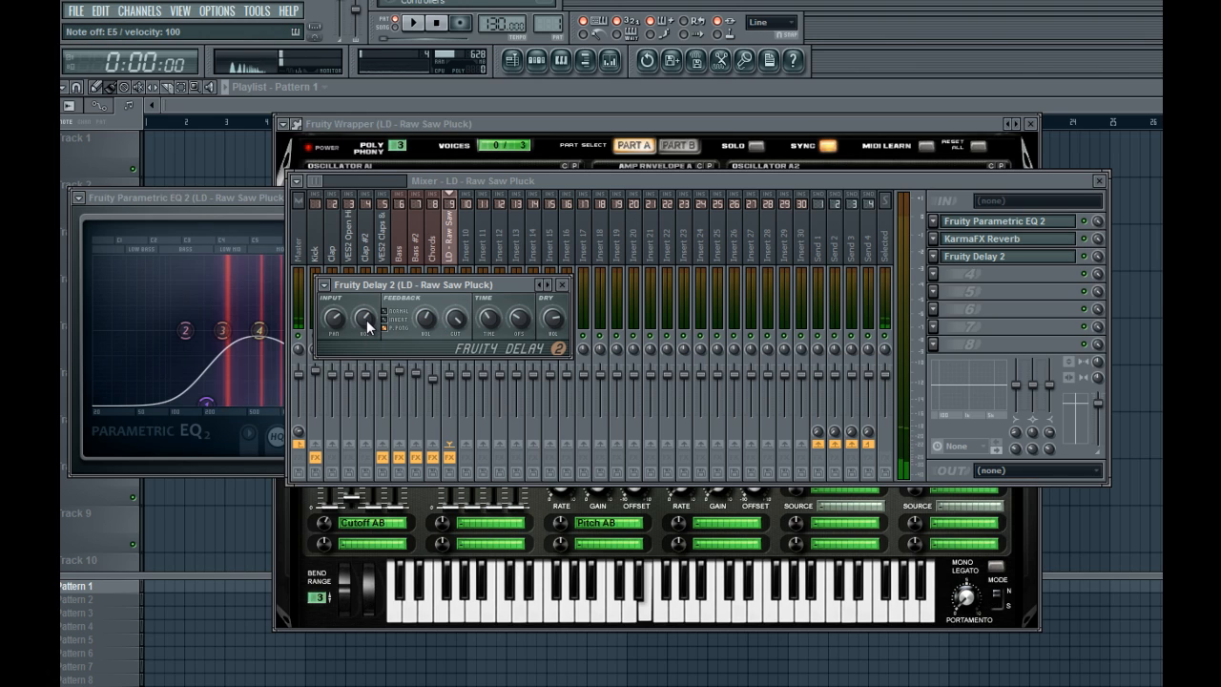
Reopen the pluck track's Parametric EQ 2 and lower the band 7 high shelf at about 8861 Hz
{"action": "left_click", "coordinate": [533, 65]}
{"action": "left_click", "coordinate": [536, 63]}
{"action": "left_click", "coordinate": [611, 65]}
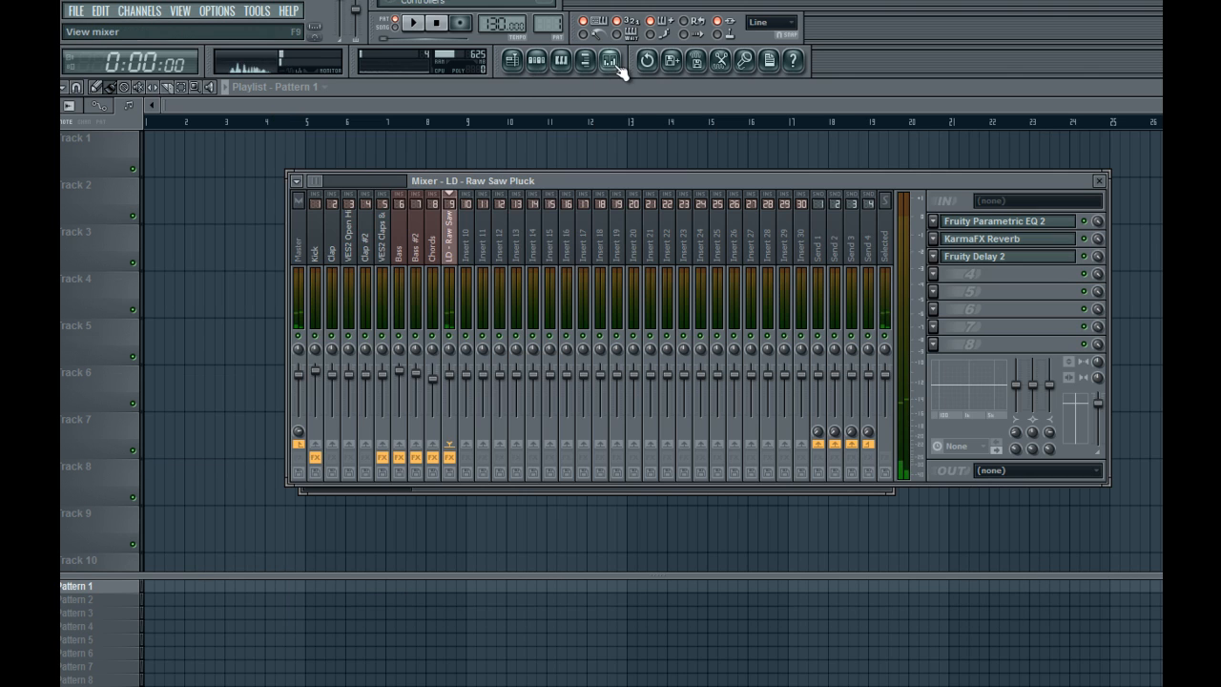
{"action": "left_click", "coordinate": [977, 224]}
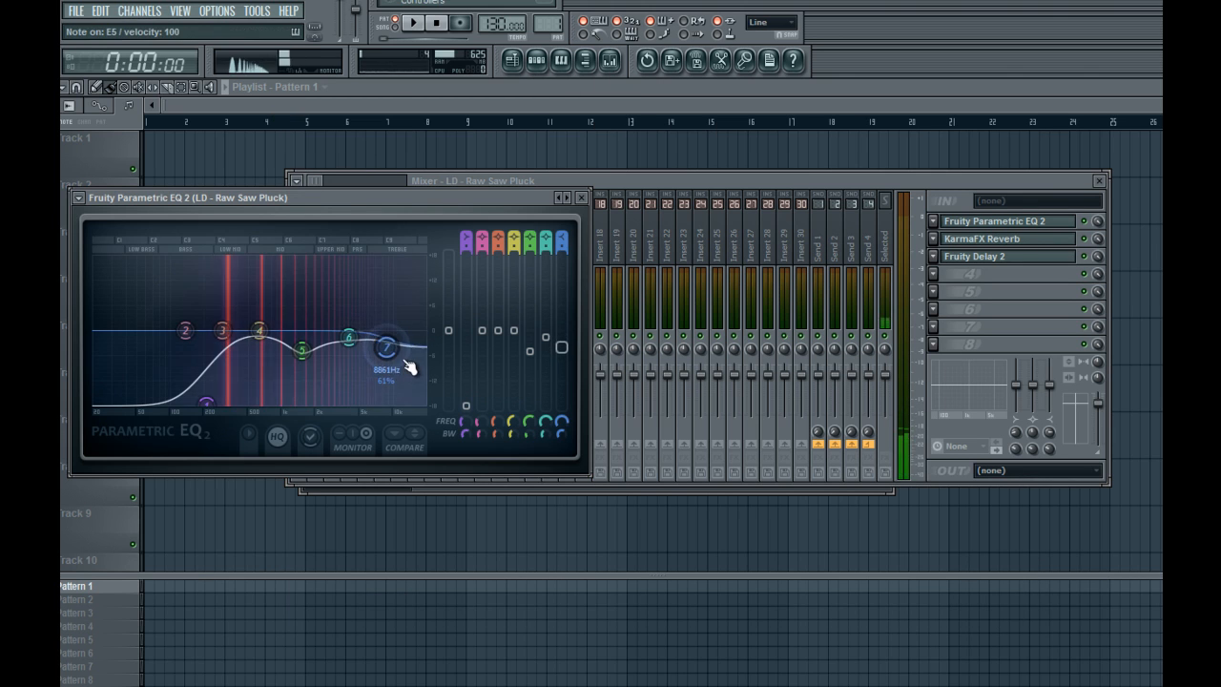
Reopen the pluck's Sylenth1 and set modulation envelope 1's Cutoff AB amount to 3.52 while playing test notes
{"action": "left_click", "coordinate": [536, 61]}
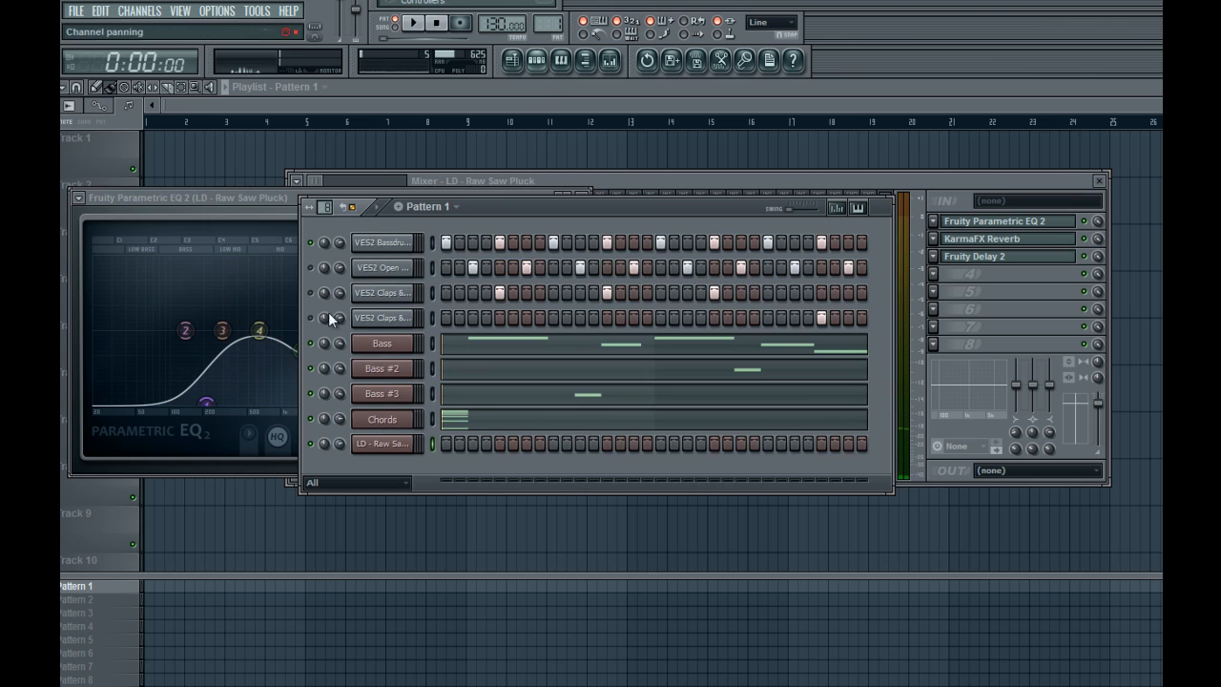
{"action": "left_click", "coordinate": [384, 440]}
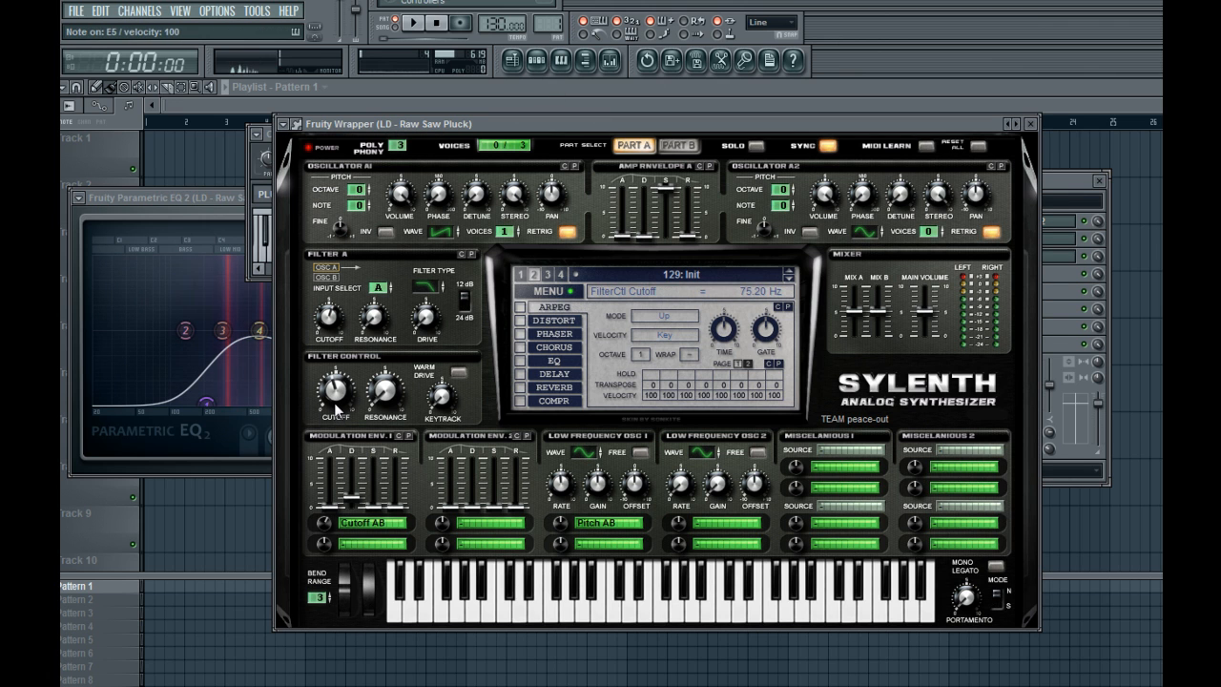
{"action": "left_click_drag", "start_coordinate": [325, 521], "coordinate": [332, 515]}
{"action": "key", "text": "c"}
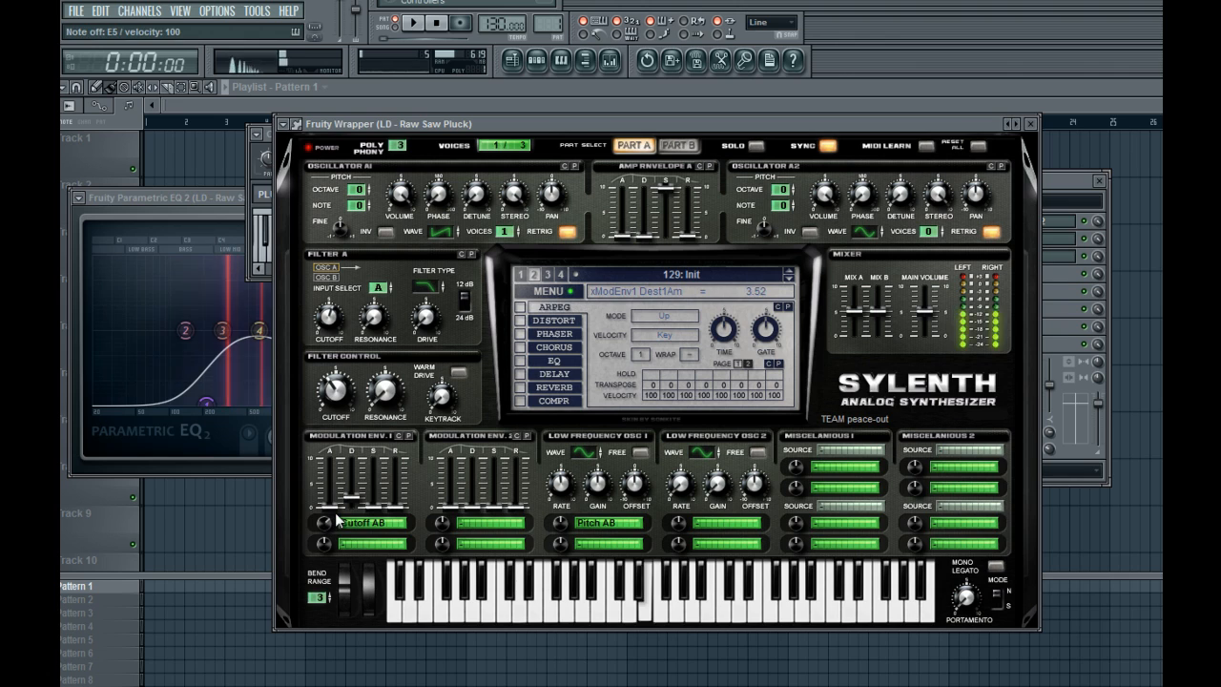
{"action": "key", "text": "n"}
{"action": "key", "text": "z"}
{"action": "key", "text": "c"}
{"action": "key", "text": "m"}
Fine-tune modulation envelope 1's cutoff amount and set the filter control cutoff to 38.69 Hz, auditioning with test notes
{"action": "left_click_drag", "start_coordinate": [323, 520], "coordinate": [330, 513]}
{"action": "key", "text": "u"}
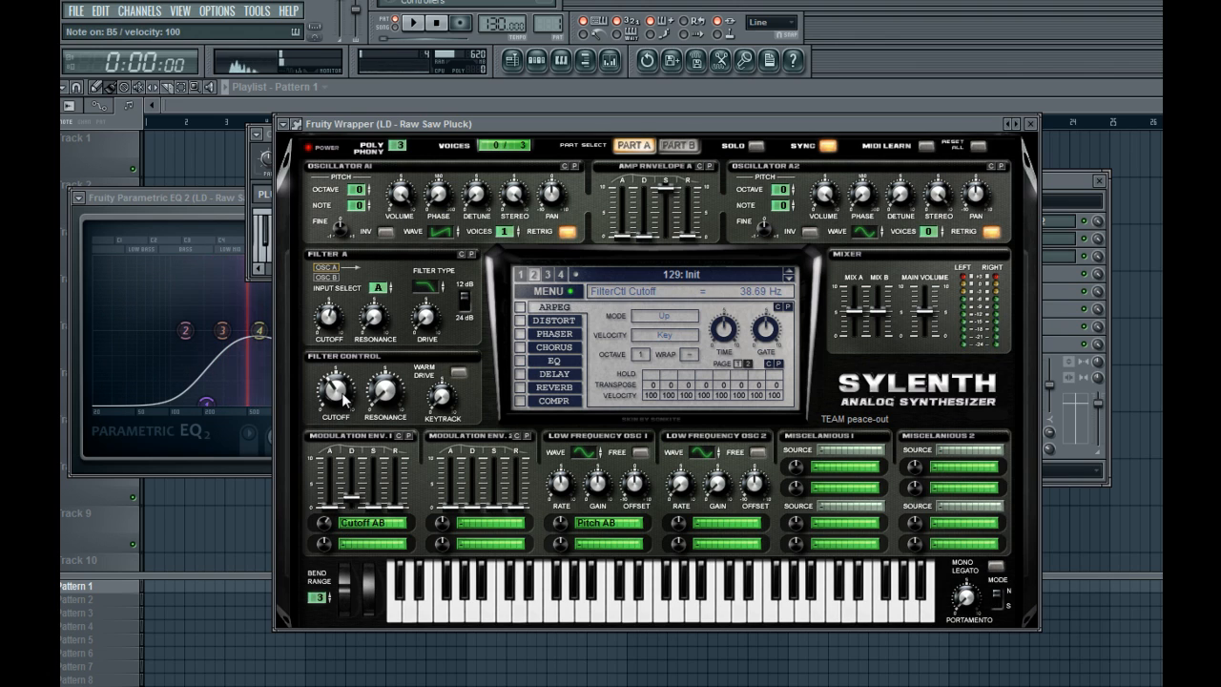
{"action": "key", "text": "u"}
{"action": "key", "text": "e"}
{"action": "key", "text": "q"}
{"action": "key", "text": "n"}
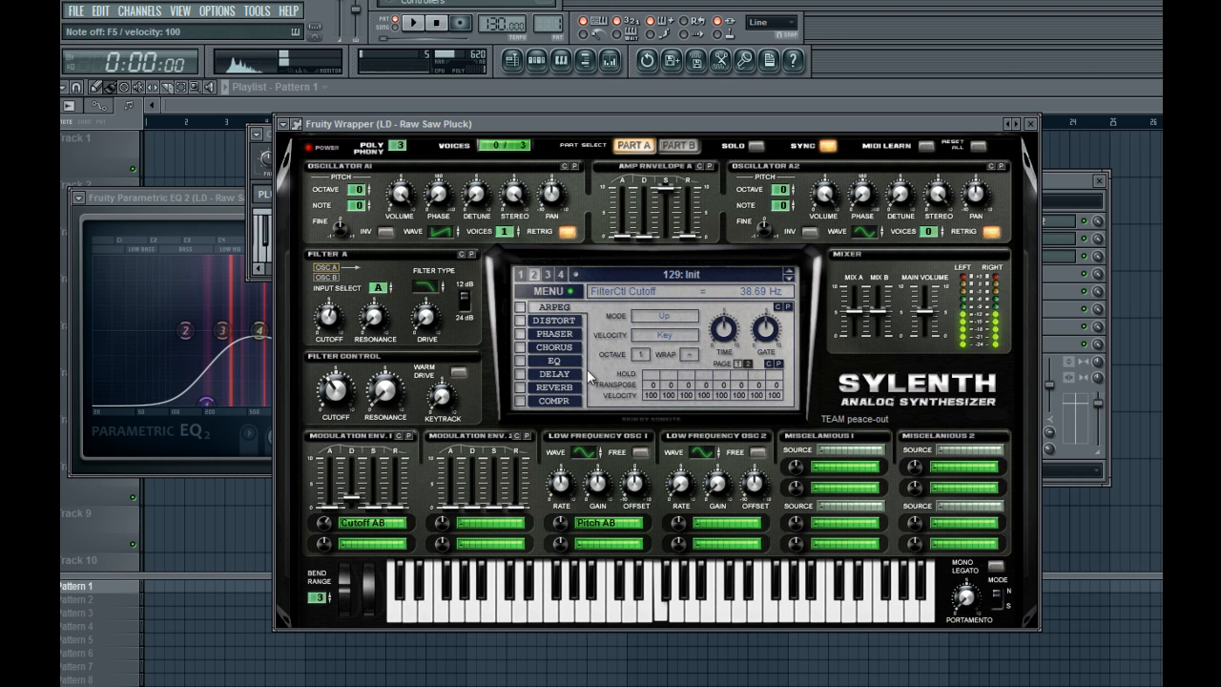
Raise the pluck track's mixer volume, then set amp envelope A's decay to 5.40 and its sustain to minimum
{"action": "key", "text": "F9"}
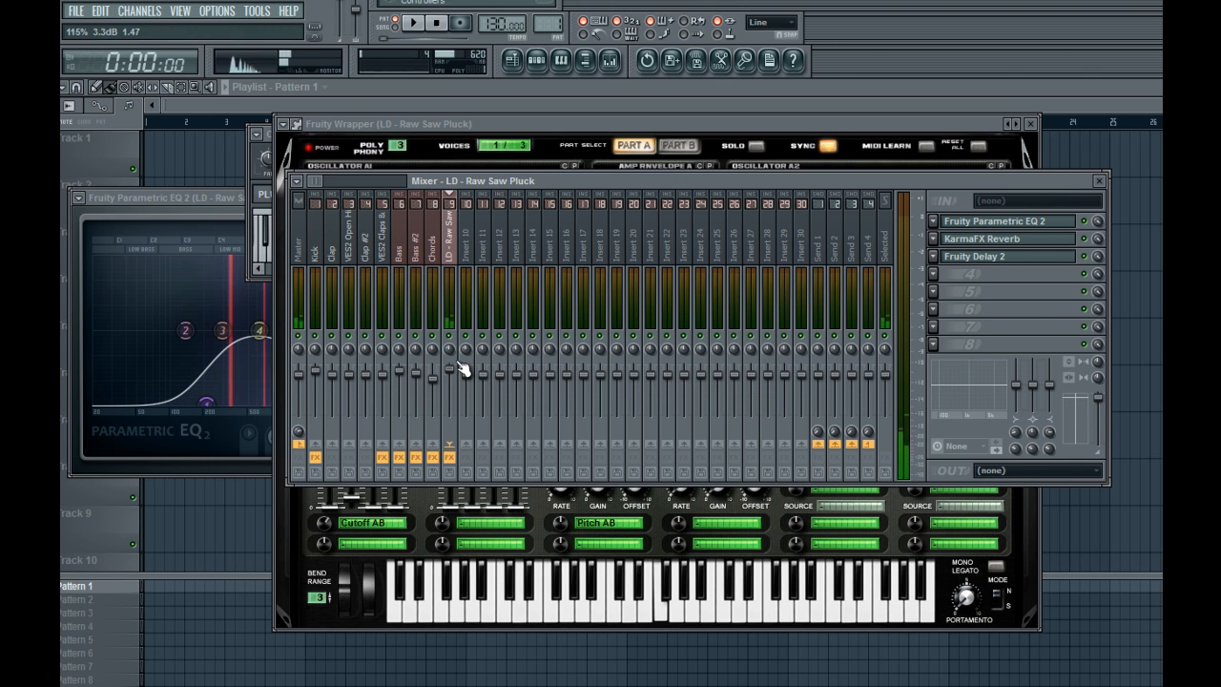
{"action": "key", "text": "F9"}
{"action": "left_click_drag", "start_coordinate": [665, 188], "coordinate": [665, 236]}
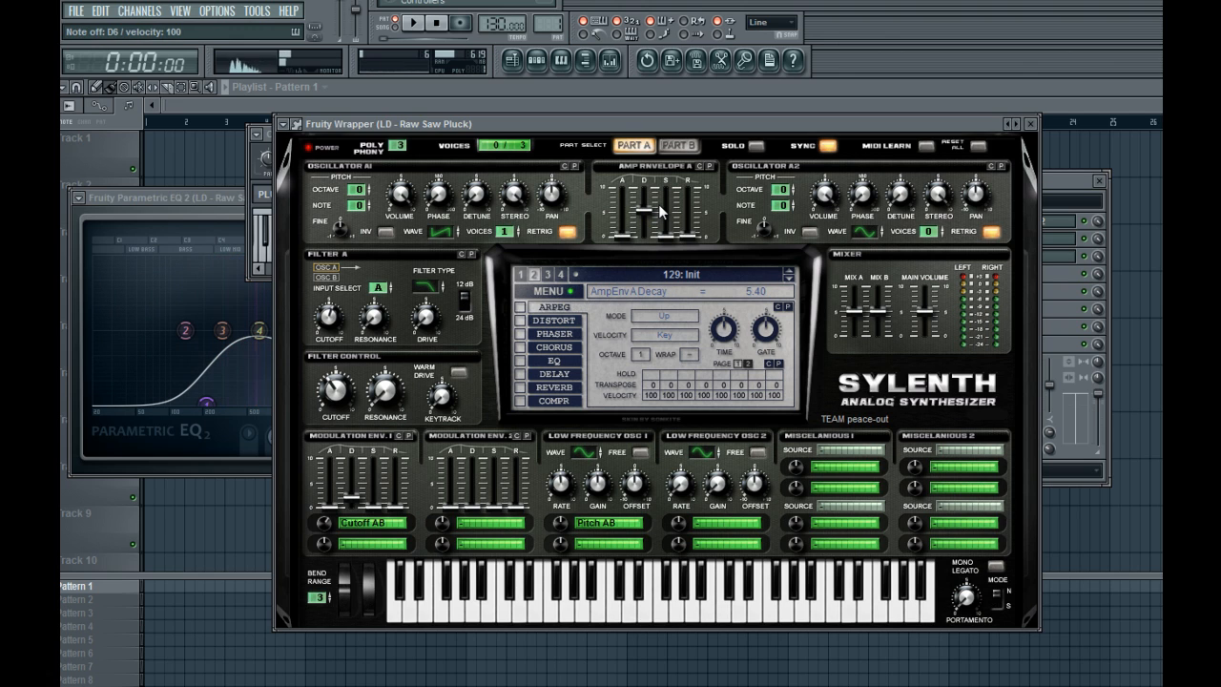
Open the pluck channel's piano roll and audition the pattern together with test notes
{"action": "left_click", "coordinate": [530, 59]}
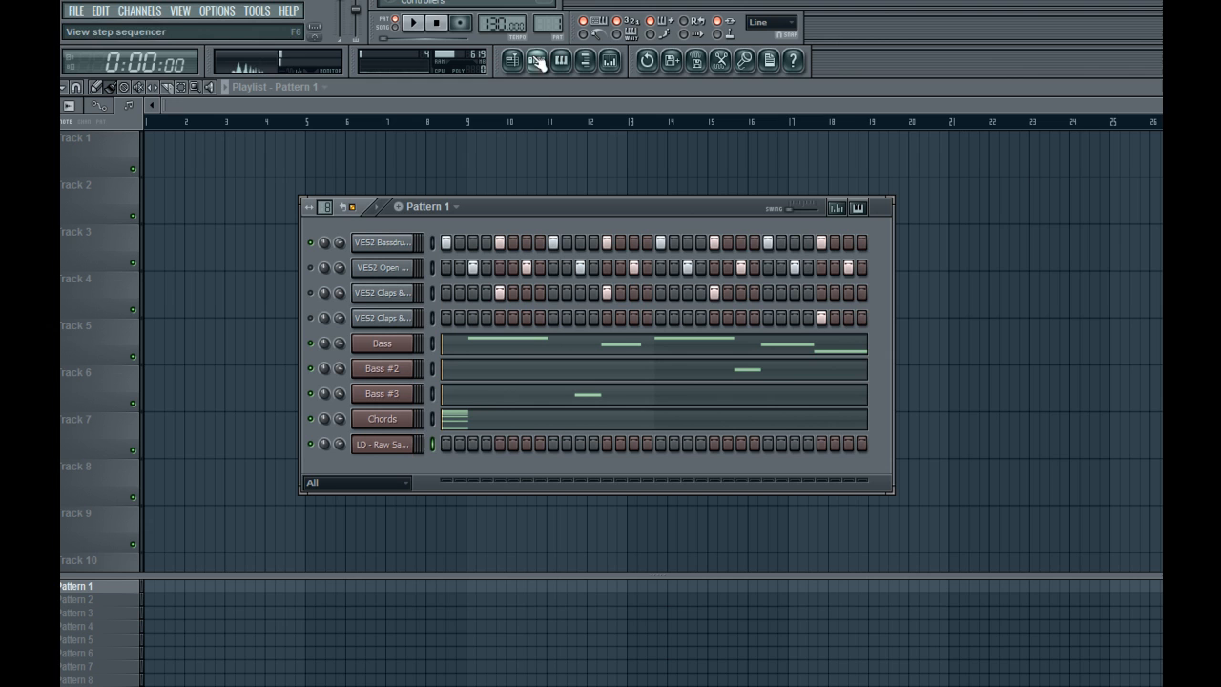
{"action": "right_click", "coordinate": [418, 442]}
{"action": "left_click", "coordinate": [426, 444]}
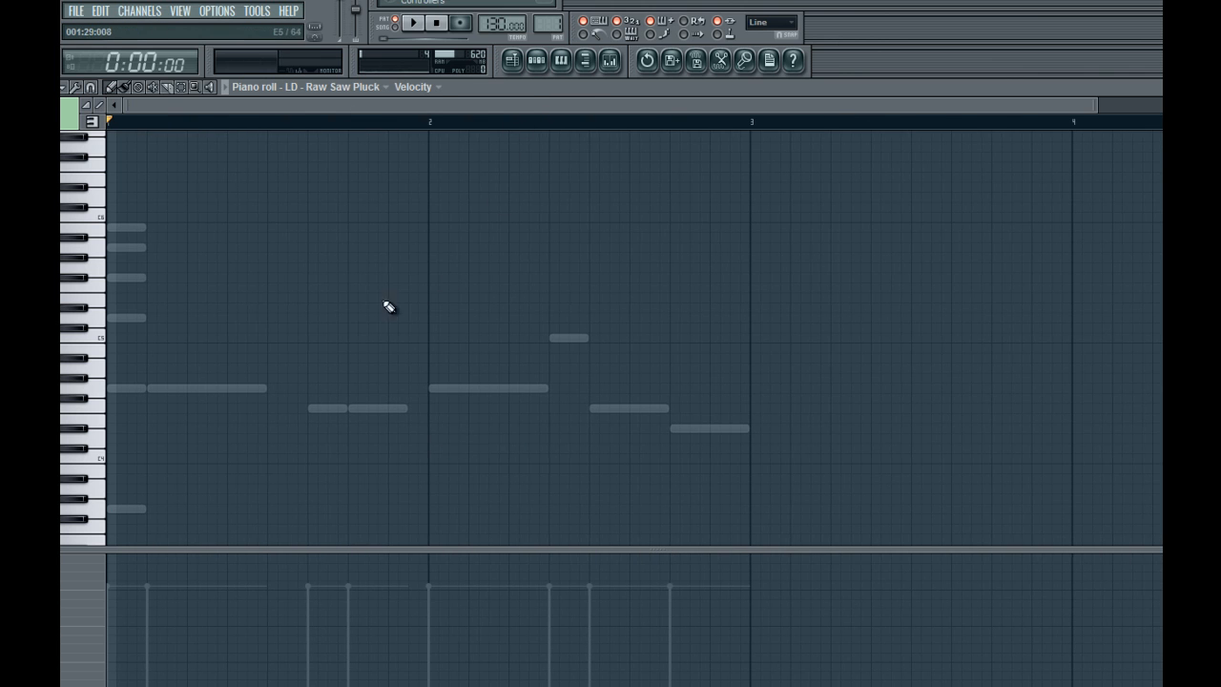
{"action": "key", "text": "space"}
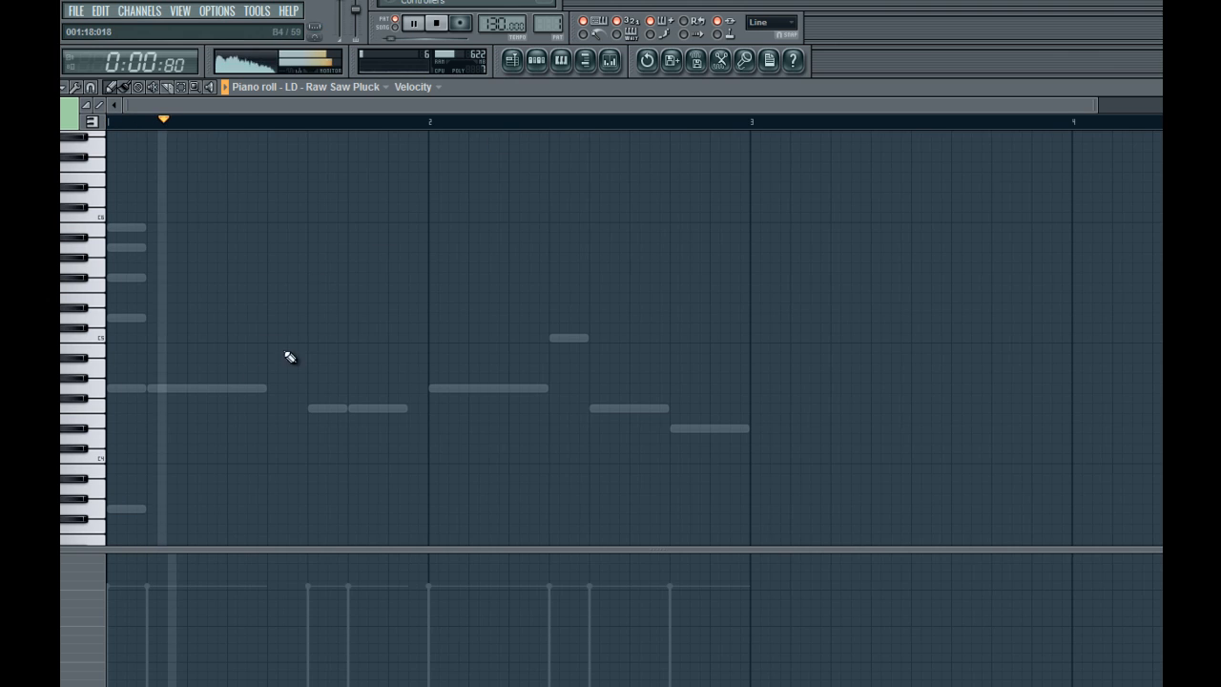
{"action": "key", "text": "space"}
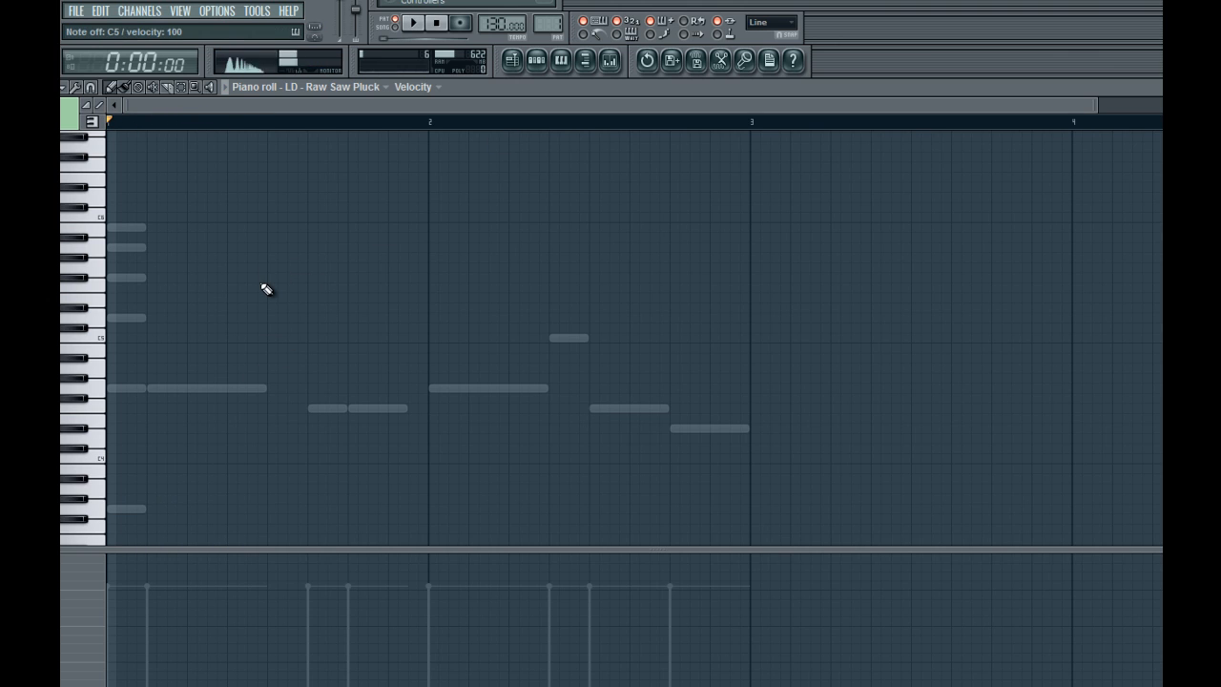
{"action": "key", "text": "x"}
{"action": "key", "text": "b"}
Draw a two-step C6 note at 1:19 and a one-step D6 note at 1:20, trying pitches by ear
{"action": "left_click", "coordinate": [275, 219]}
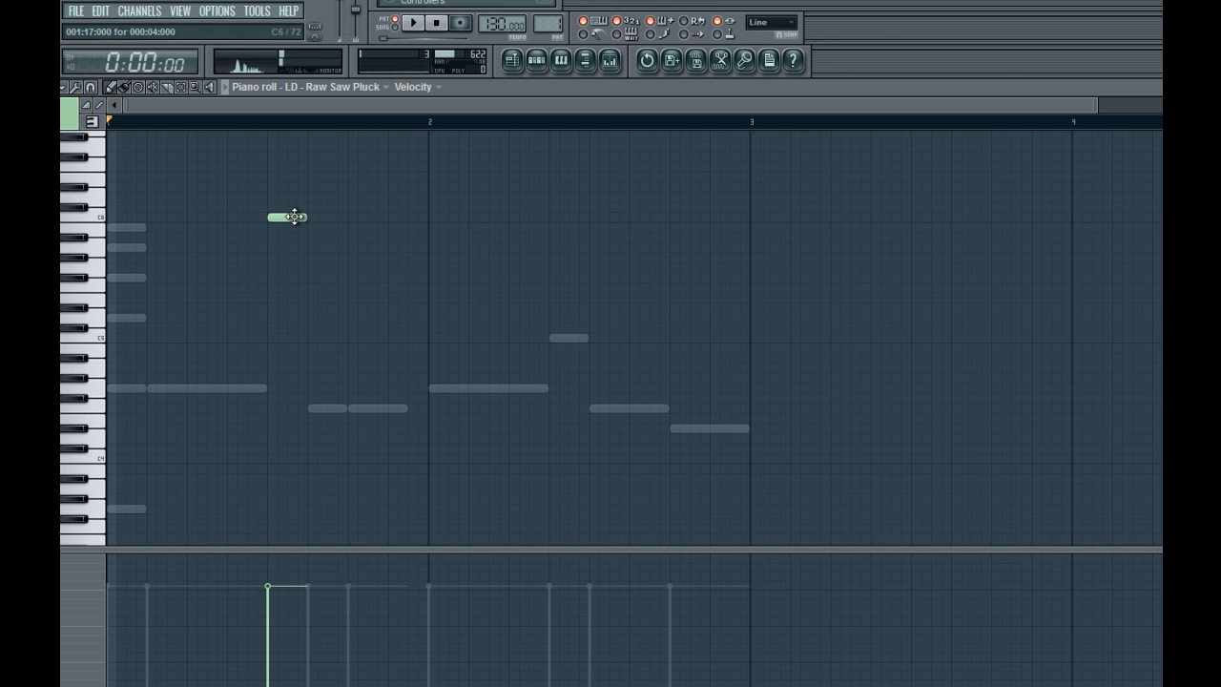
{"action": "left_click_drag", "start_coordinate": [289, 222], "coordinate": [299, 198]}
{"action": "left_click", "coordinate": [291, 218]}
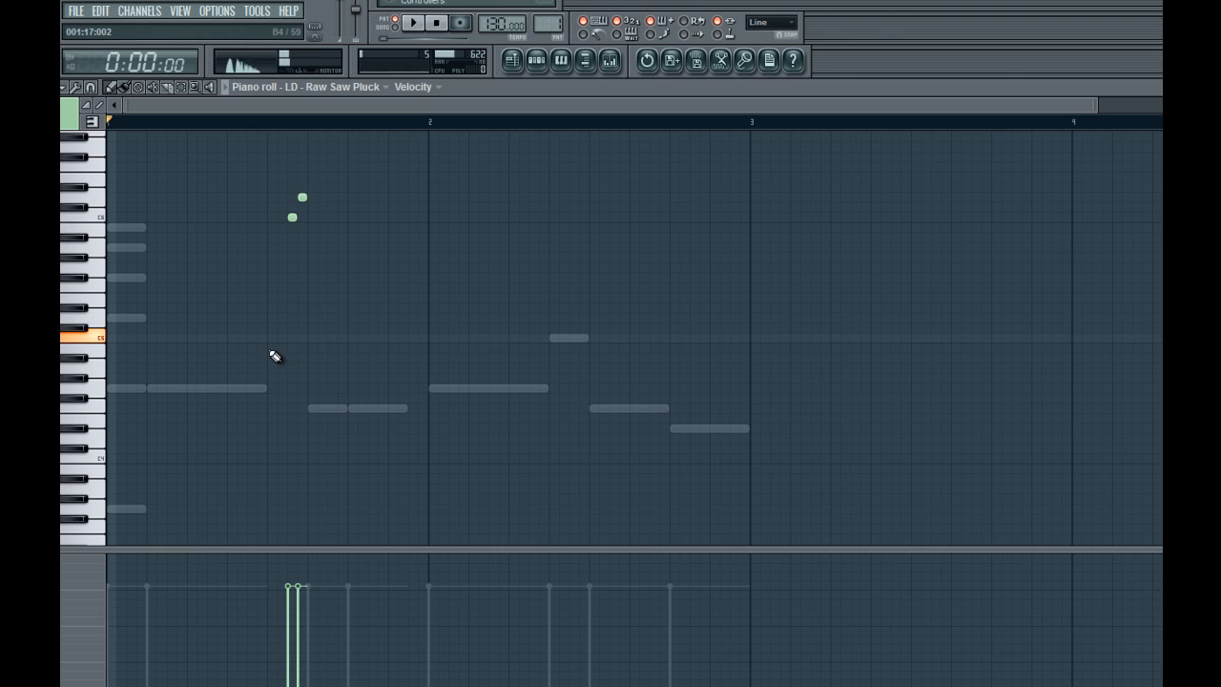
{"action": "key", "text": "b"}
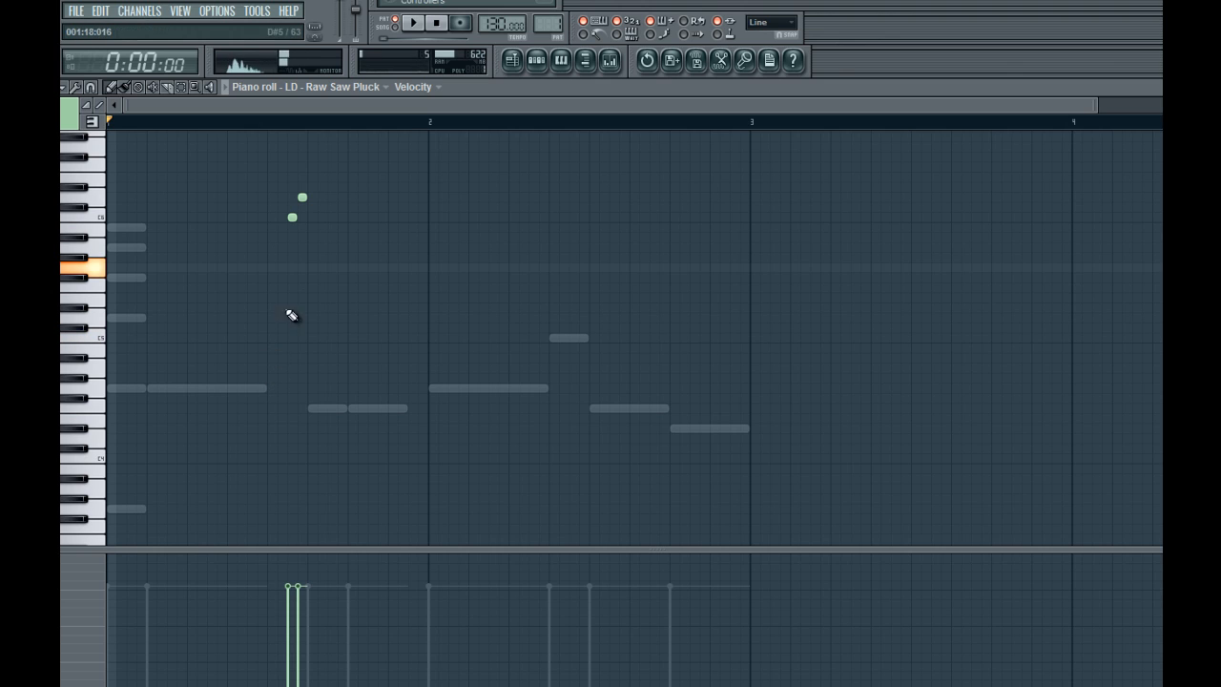
{"action": "key", "text": "z"}
{"action": "key", "text": "b"}
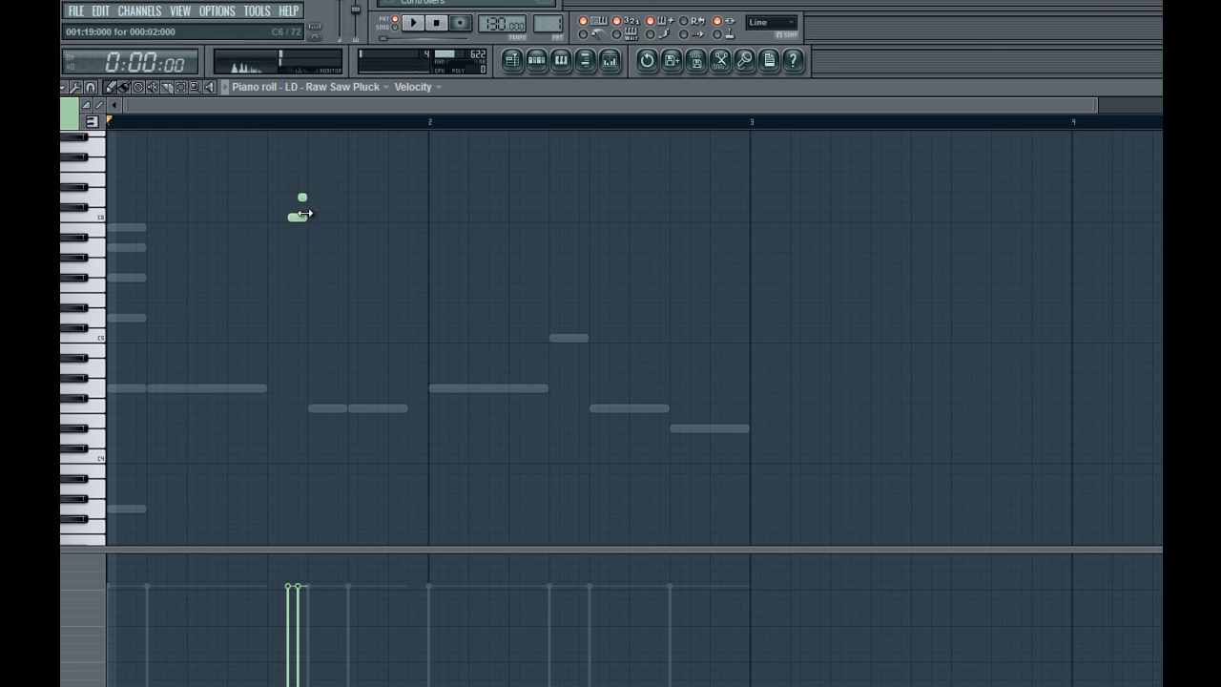
Lengthen the D6 note to two steps and shift the C6 and D6 notes to 1:17 and 1:19, checking playback
{"action": "key", "text": "space"}
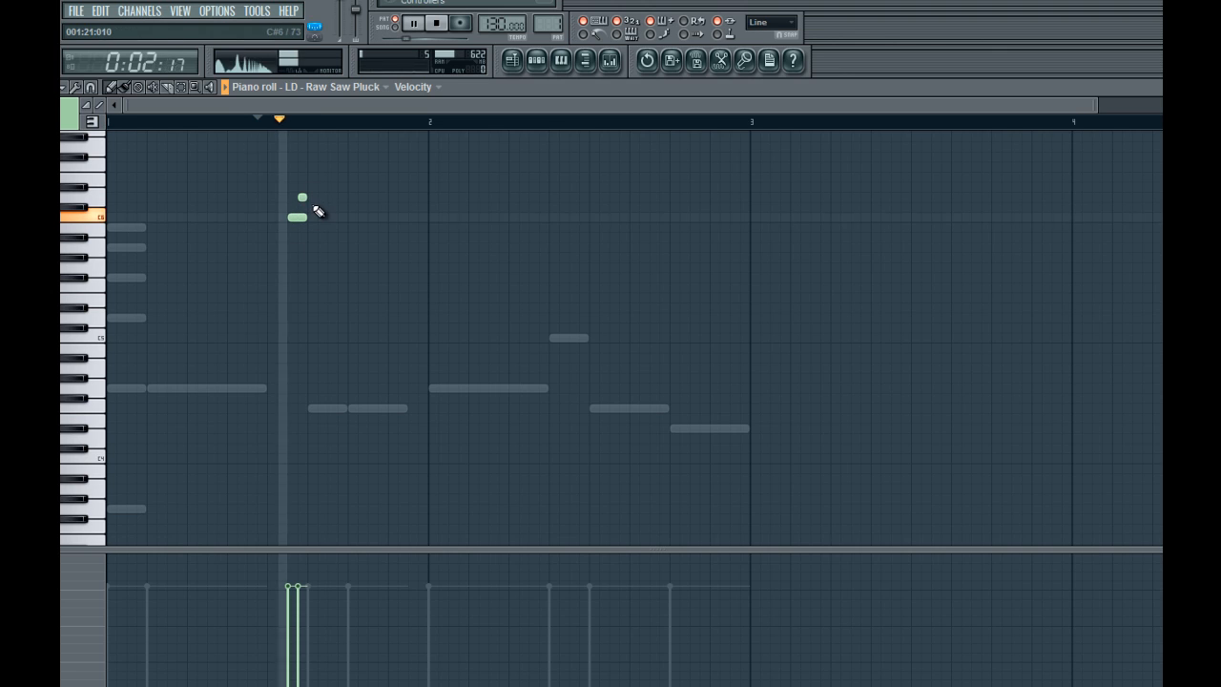
{"action": "left_click_drag", "start_coordinate": [302, 200], "coordinate": [283, 221]}
{"action": "key", "text": "space"}
{"action": "key", "text": "space"}
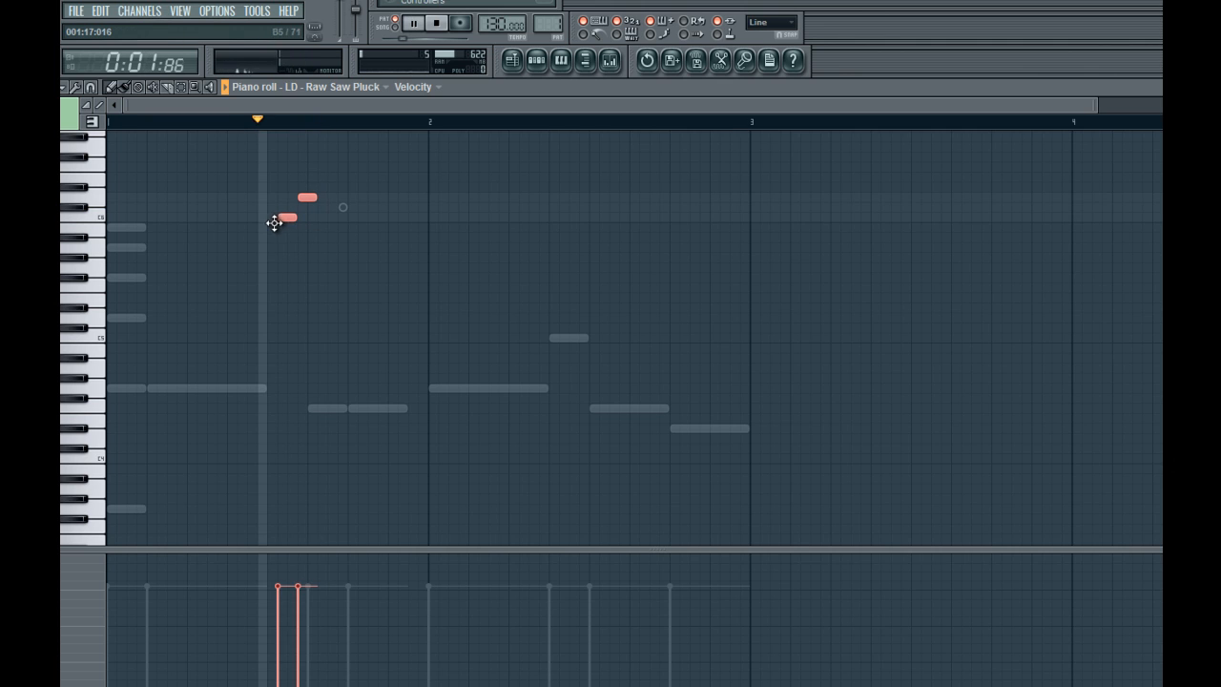
{"action": "left_click", "coordinate": [269, 221]}
{"action": "left_click_drag", "start_coordinate": [315, 180], "coordinate": [287, 219]}
{"action": "left_click_drag", "start_coordinate": [287, 218], "coordinate": [279, 220]}
{"action": "key", "text": "space"}
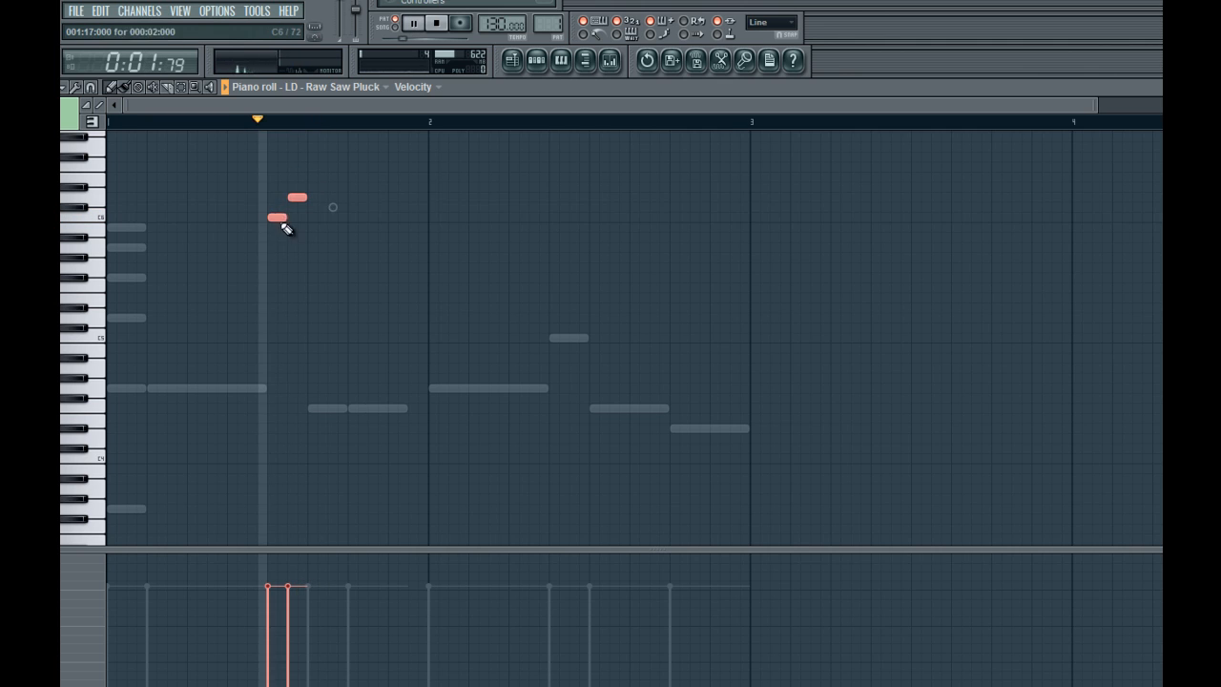
{"action": "left_click", "coordinate": [288, 230]}
{"action": "right_click", "coordinate": [290, 232]}
{"action": "key", "text": "space"}
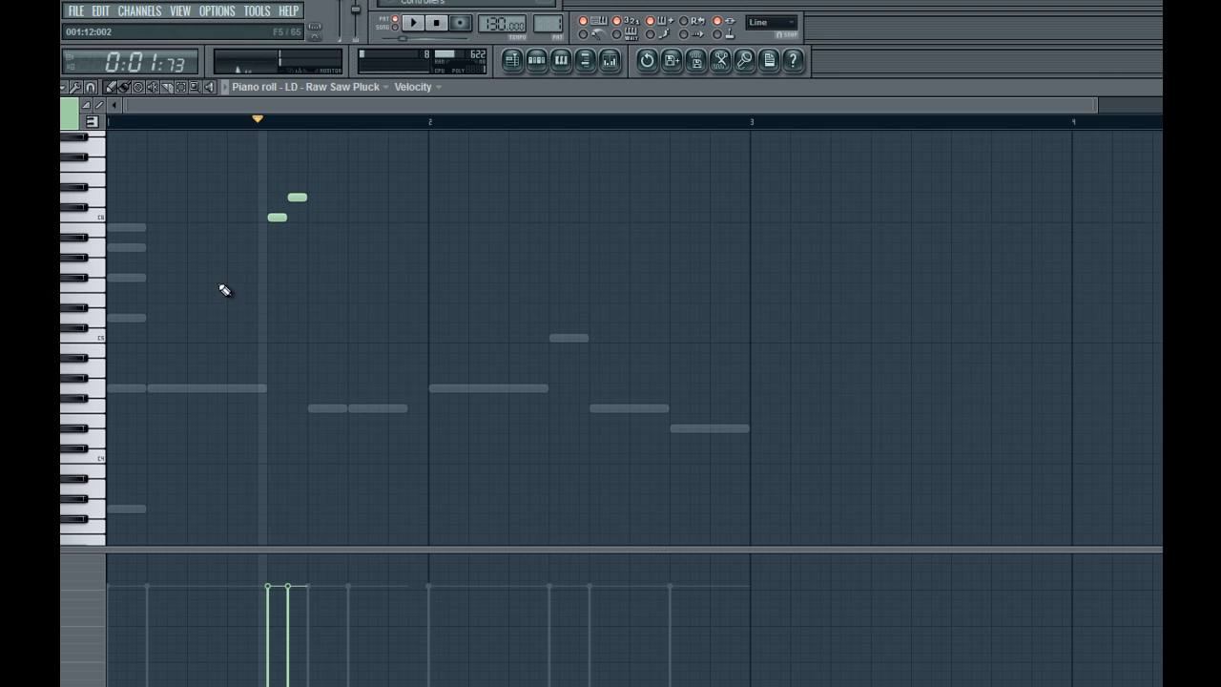
Add one-step E5 and G5 notes at 1:15 and 1:16 leading into the C6 note, and audition the run
{"action": "left_click", "coordinate": [229, 298]}
{"action": "left_click", "coordinate": [254, 267]}
{"action": "key", "text": "space"}
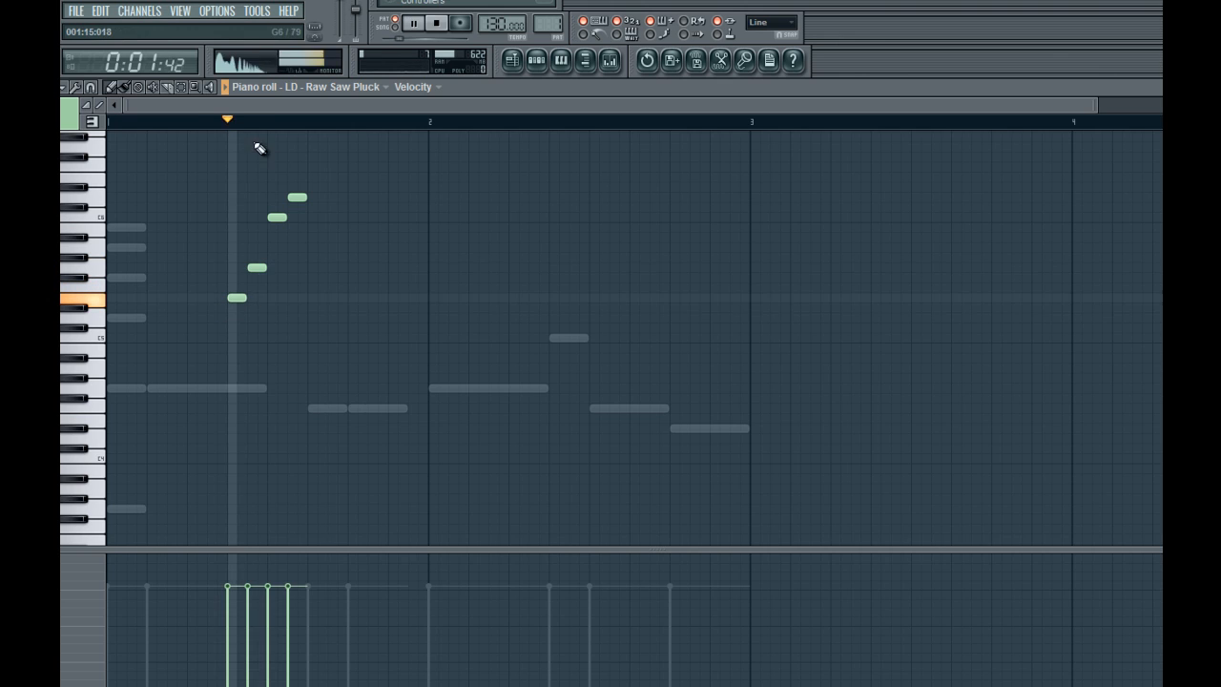
{"action": "key", "text": "space"}
{"action": "right_click", "coordinate": [238, 298]}
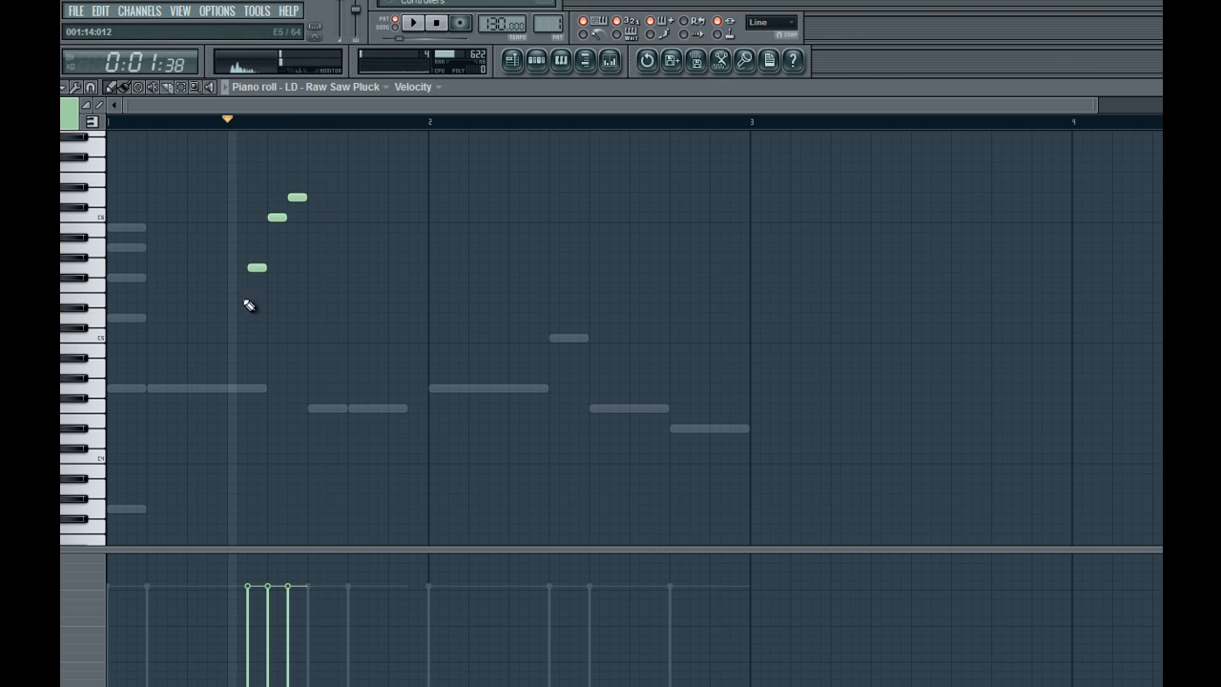
{"action": "left_click", "coordinate": [261, 268]}
{"action": "key", "text": "space"}
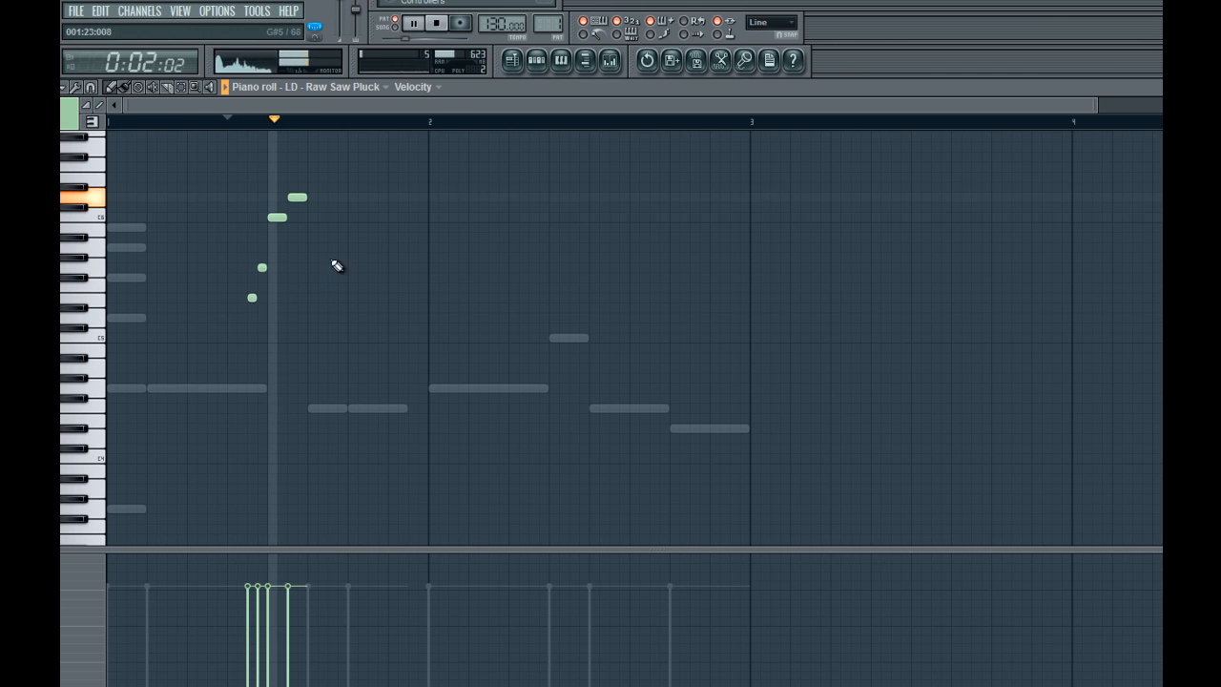
{"action": "key", "text": "space"}
Play Pattern 1 from the start to check the pluck run against the other channels
{"action": "left_click", "coordinate": [436, 26]}
{"action": "key", "text": "space"}
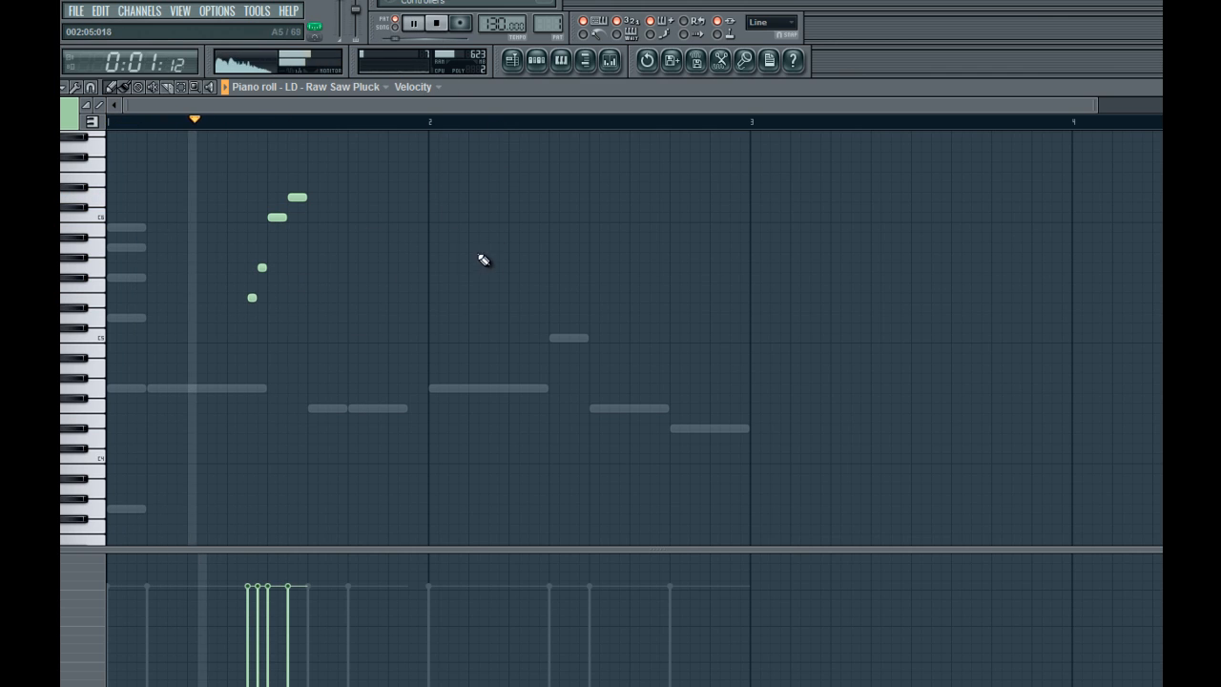
{"action": "left_click", "coordinate": [537, 60]}
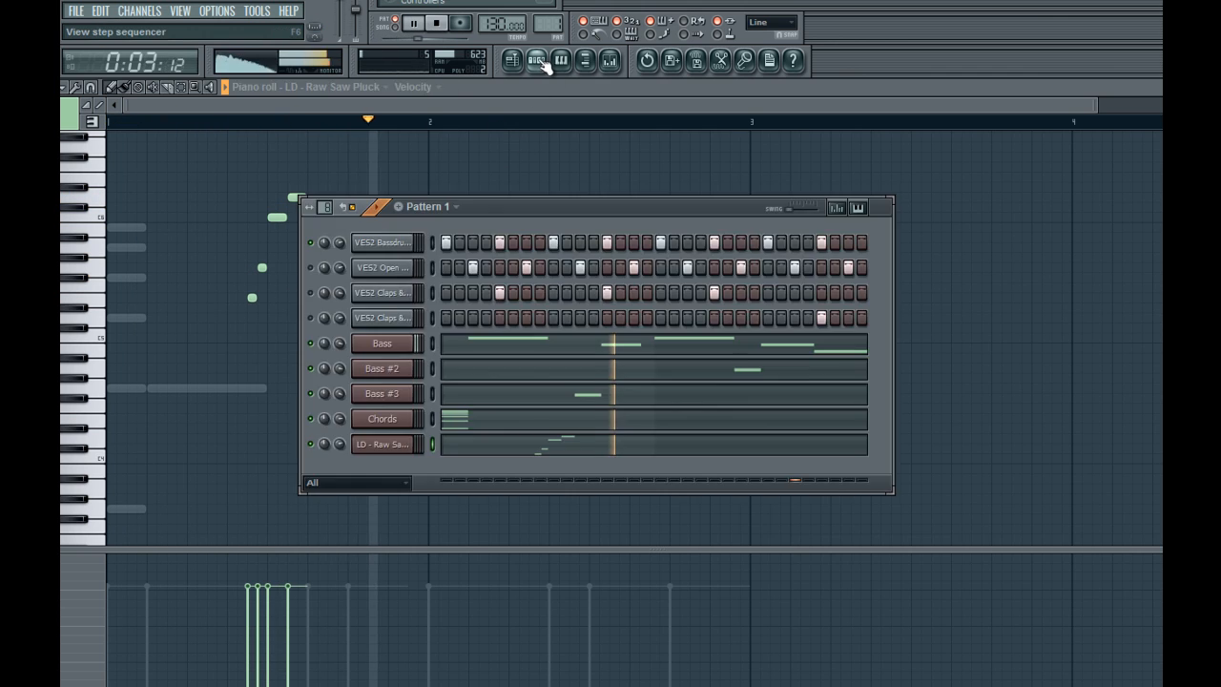
{"action": "key", "text": "space"}
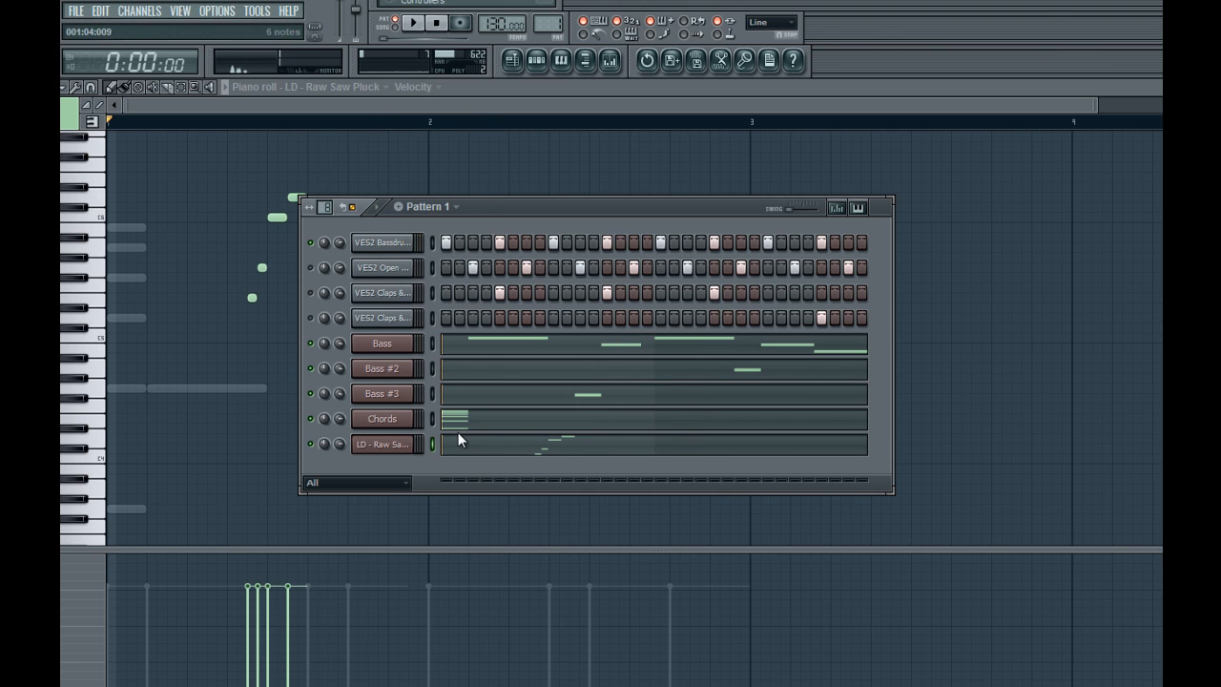
Review the EQ curve in the pluck track's Parametric EQ 2 and close it
{"action": "left_click", "coordinate": [609, 61]}
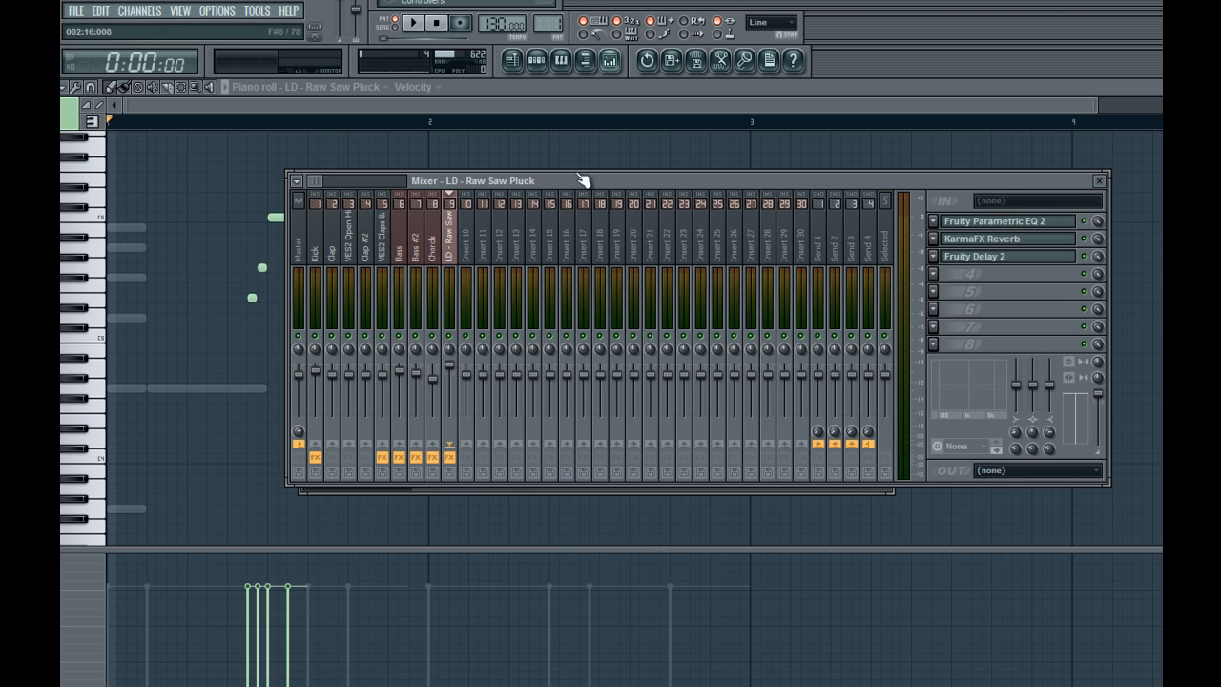
{"action": "left_click", "coordinate": [967, 225]}
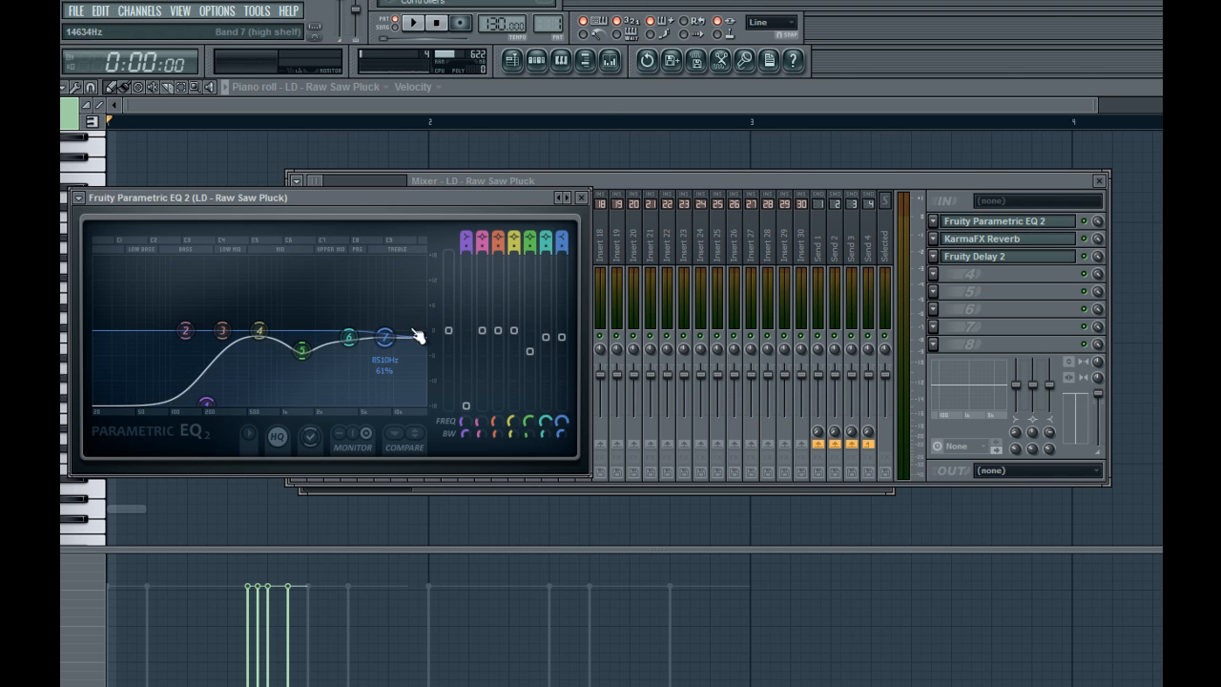
{"action": "left_click", "coordinate": [582, 197]}
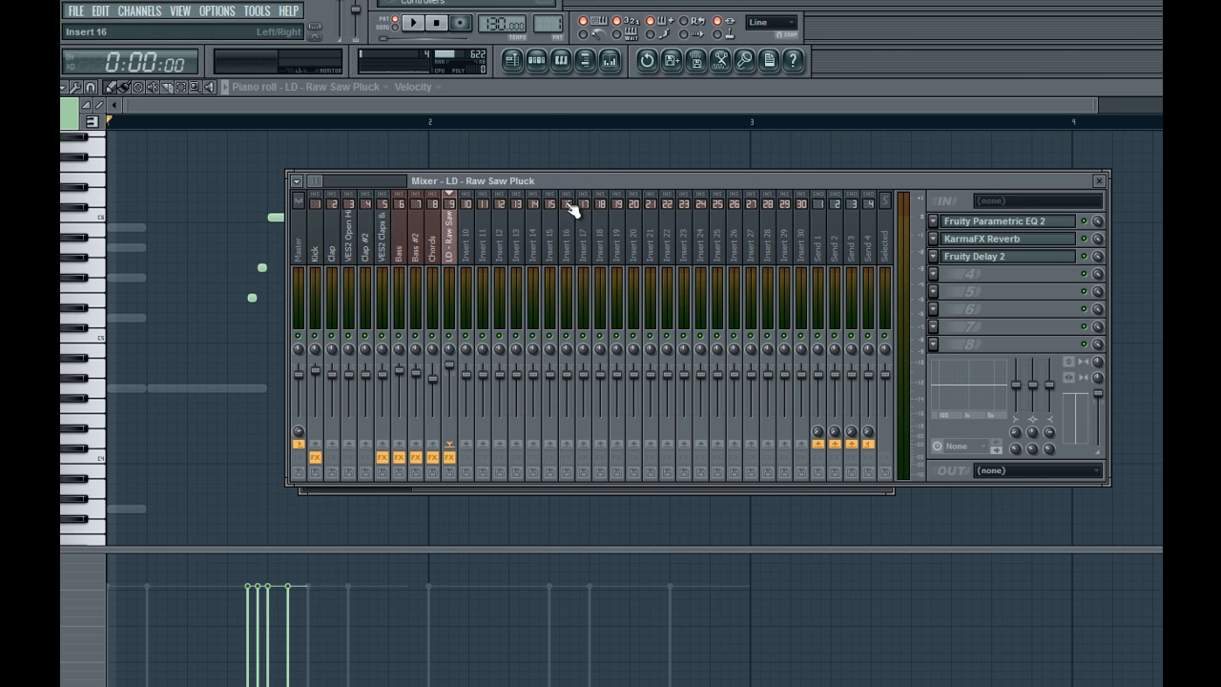
Open the Bass #3 channel's piano roll and select the time range of its single note for playback
{"action": "left_click", "coordinate": [560, 60]}
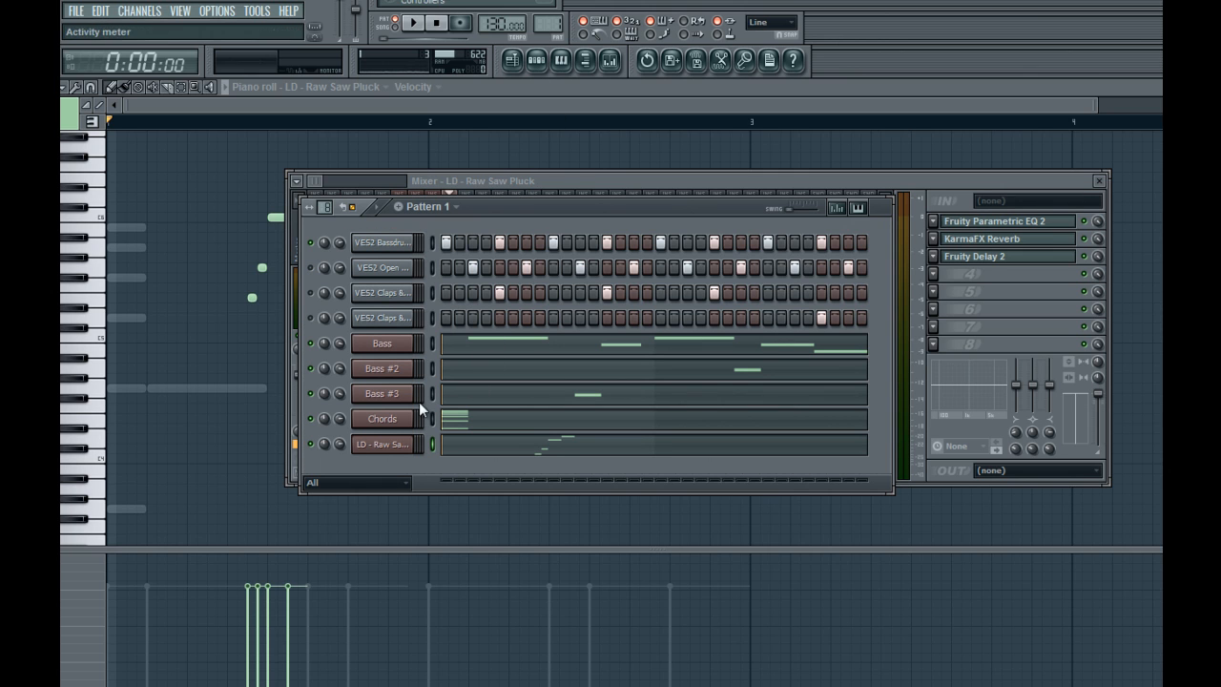
{"action": "left_click", "coordinate": [370, 395]}
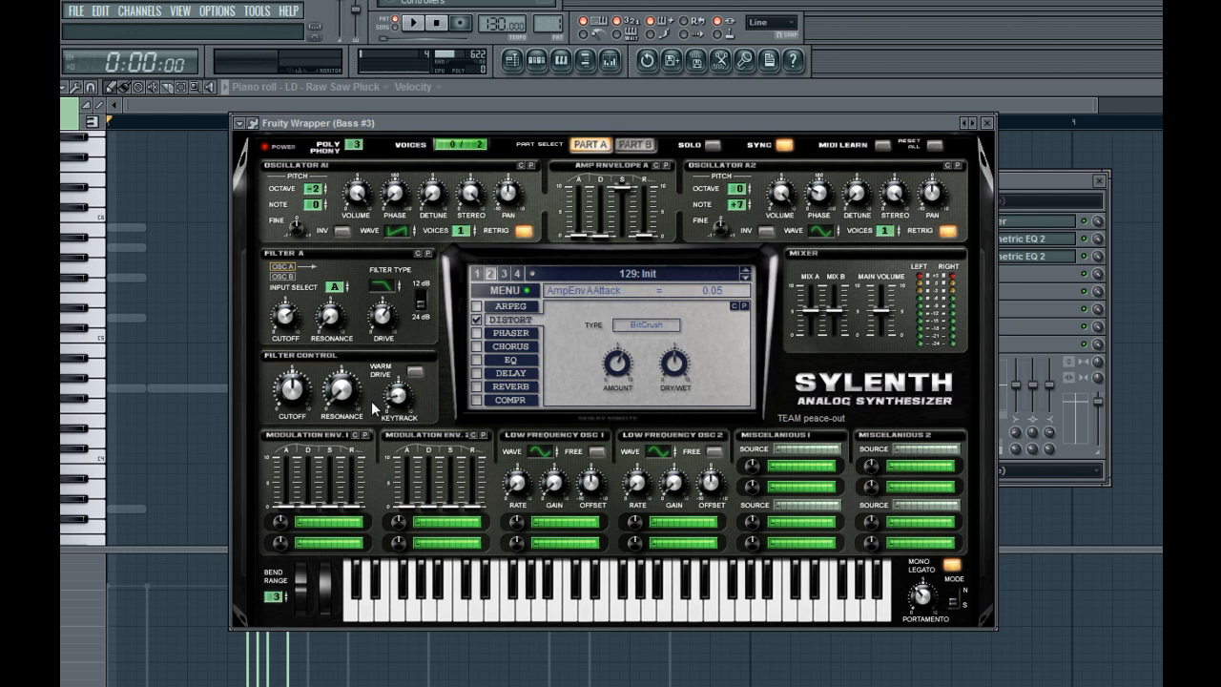
{"action": "left_click", "coordinate": [537, 64]}
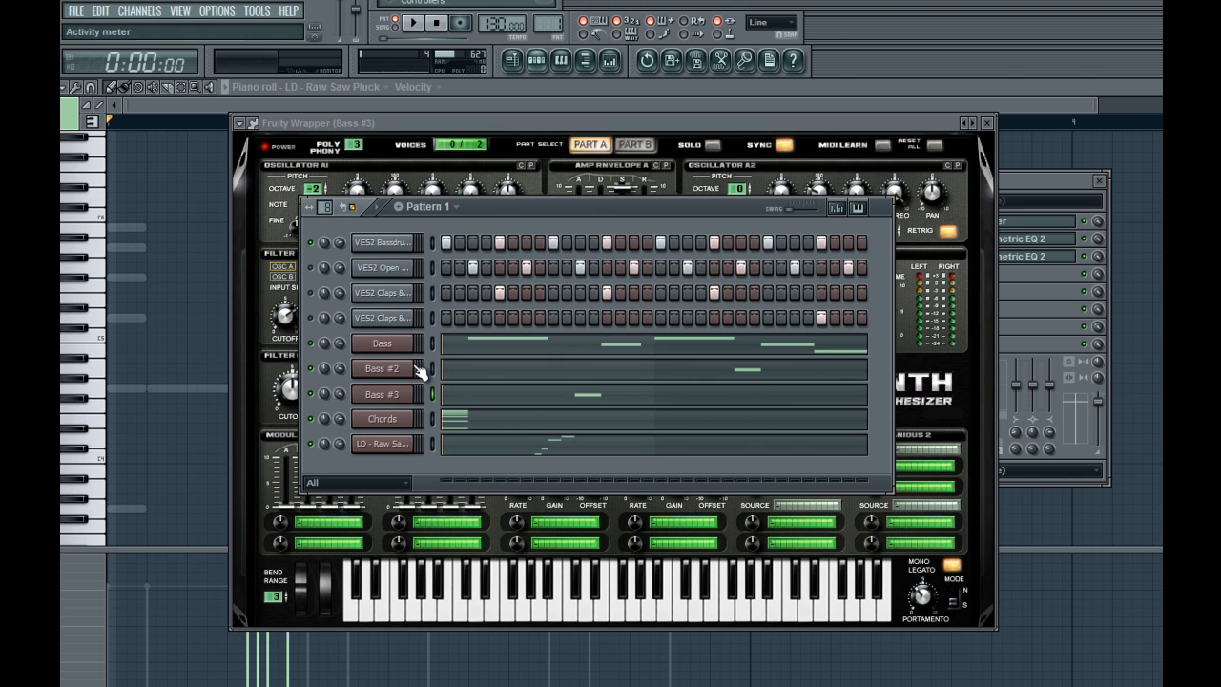
{"action": "left_click", "coordinate": [485, 406]}
{"action": "left_click", "coordinate": [339, 118]}
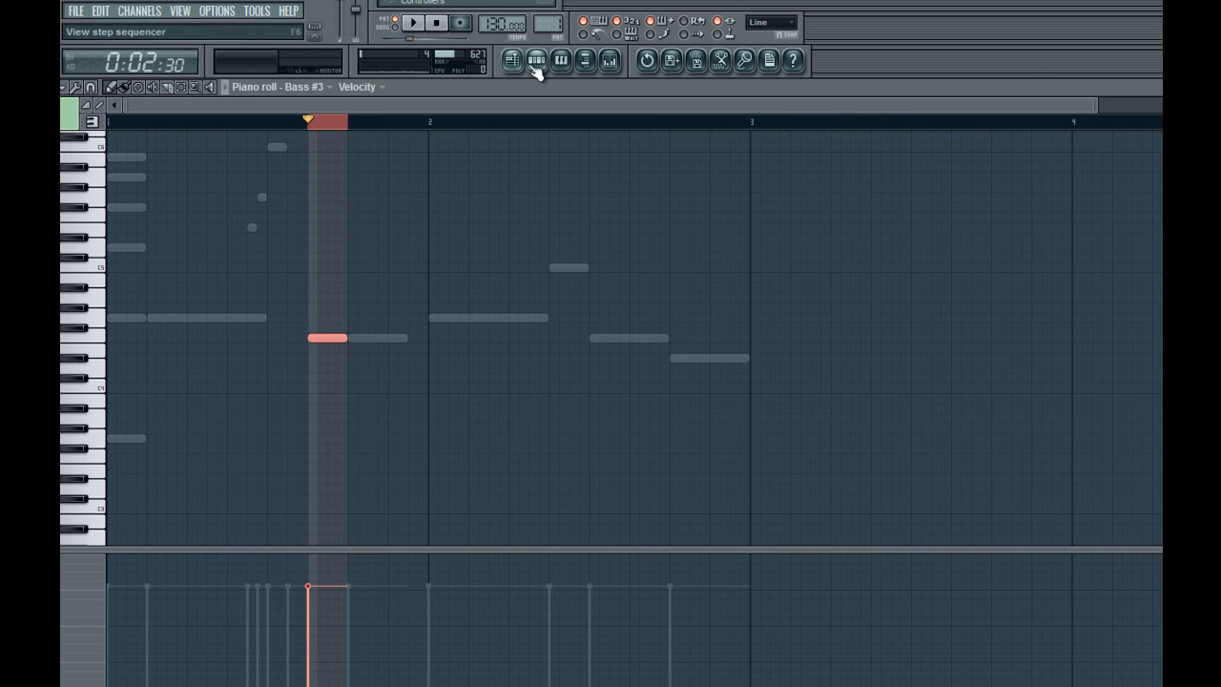
Set filter A drive to 6.67 and oscillator A1 phase to 132 deg in Bass #3's Sylenth1, auditioning the selected note
{"action": "left_click", "coordinate": [535, 65]}
{"action": "left_click", "coordinate": [394, 395]}
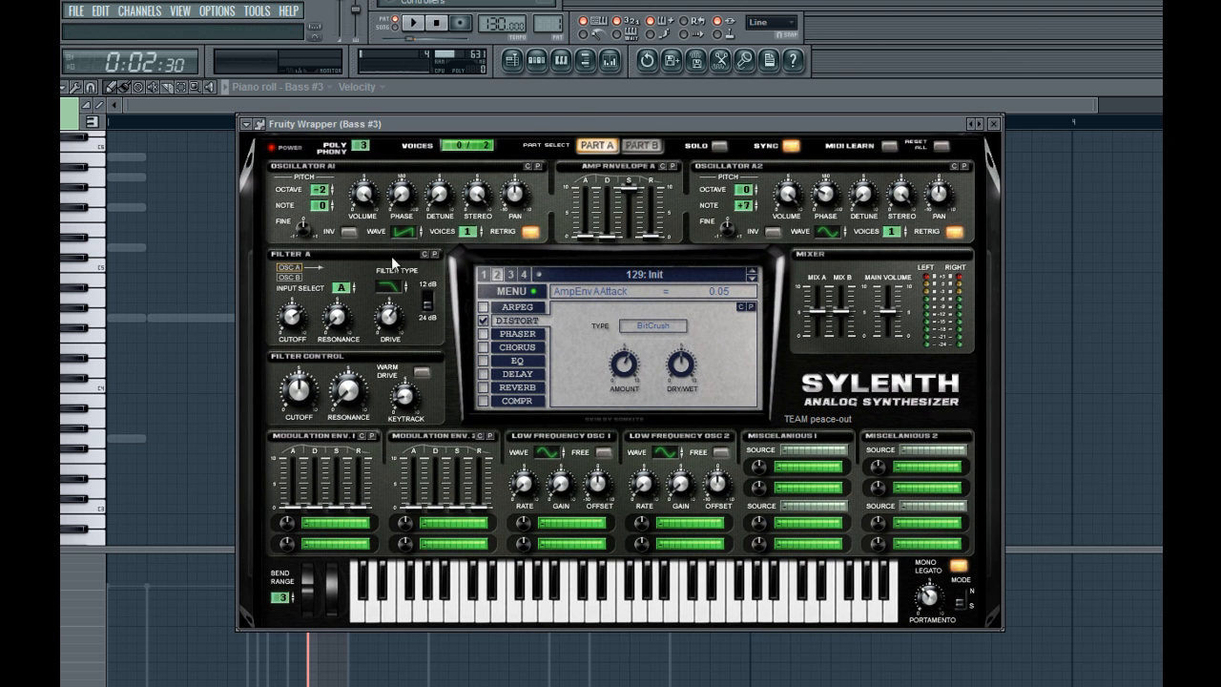
{"action": "left_click_drag", "start_coordinate": [387, 324], "coordinate": [392, 333]}
{"action": "key", "text": "space"}
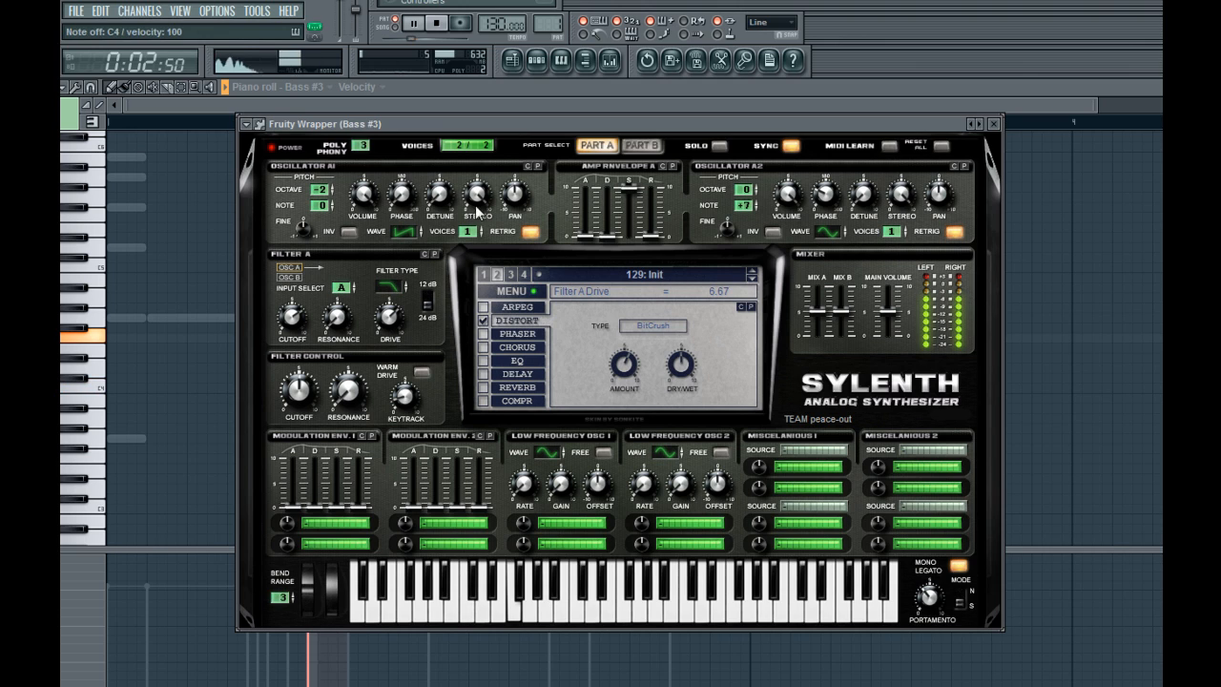
{"action": "key", "text": "space"}
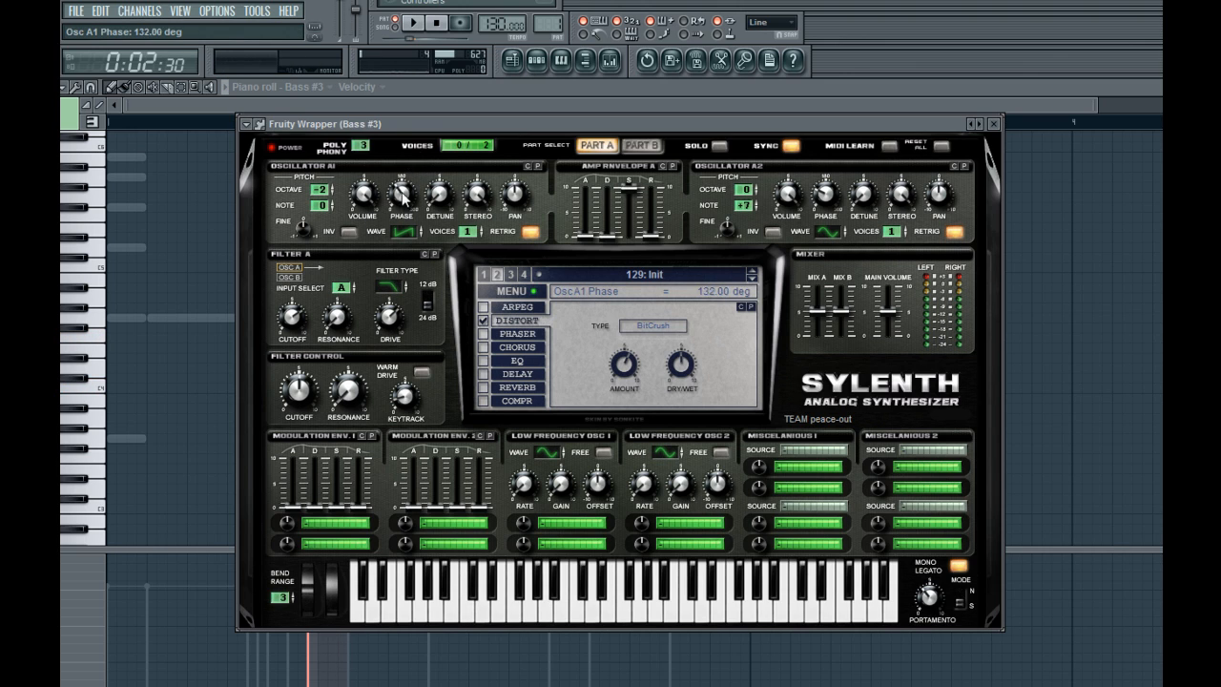
Refine Bass #3's Sylenth1 during playback by adjusting oscillator A1 phase, distortion amount, oscillator A2 volume to 5.10 and A2 phase to 37.71 deg
{"action": "key", "text": "space"}
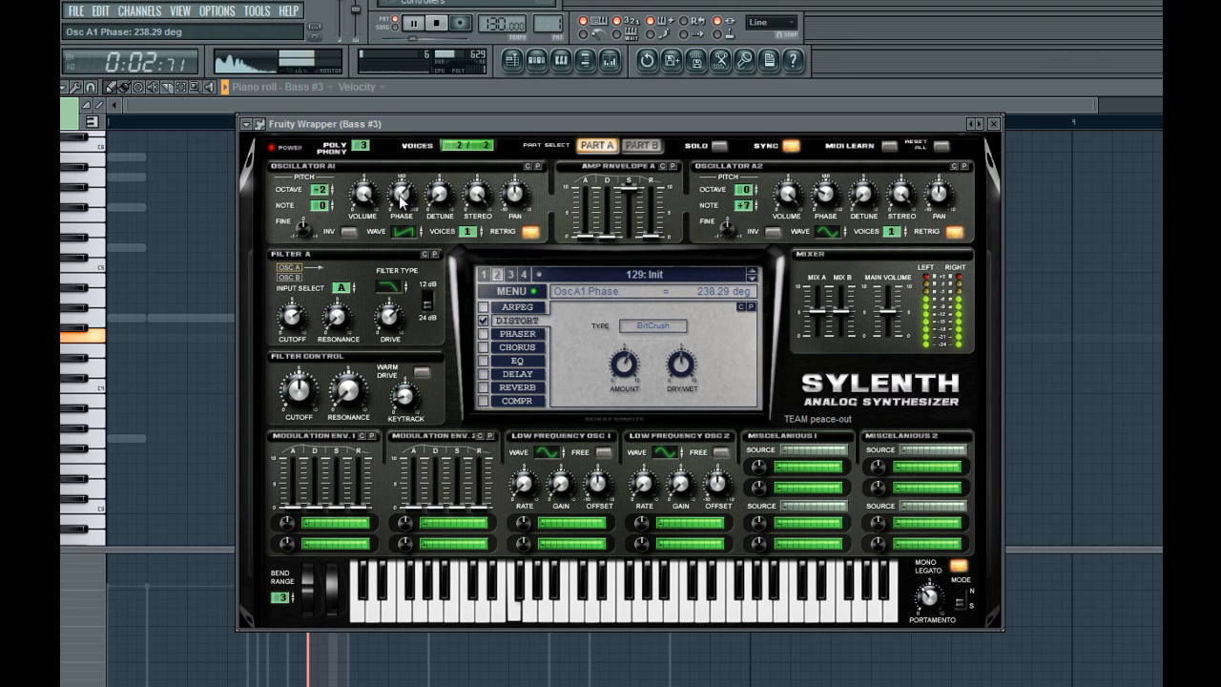
{"action": "left_click_drag", "start_coordinate": [424, 188], "coordinate": [427, 186]}
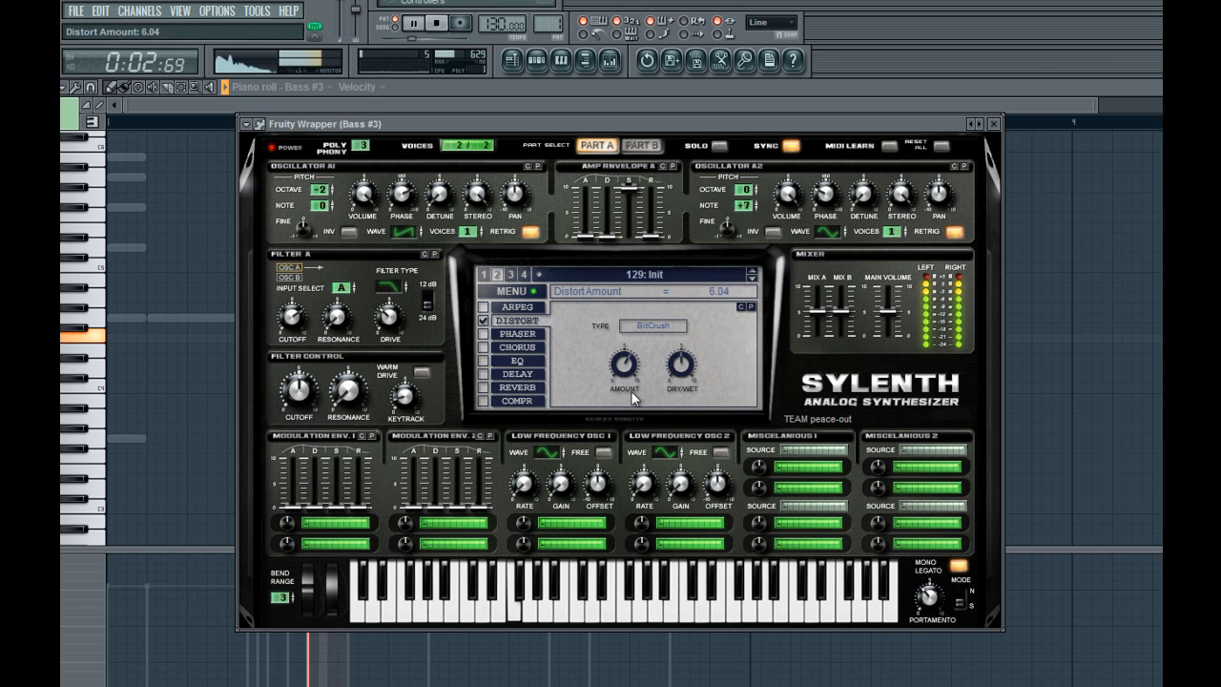
{"action": "left_click_drag", "start_coordinate": [629, 393], "coordinate": [634, 384]}
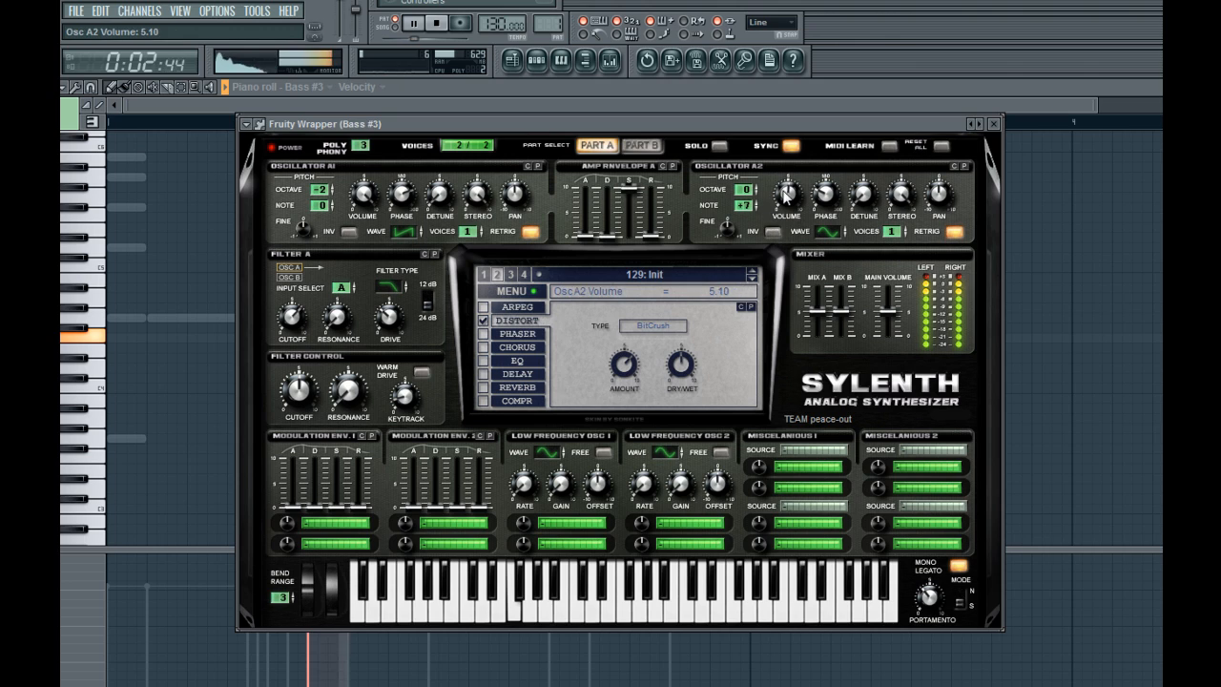
{"action": "left_click_drag", "start_coordinate": [797, 183], "coordinate": [785, 201]}
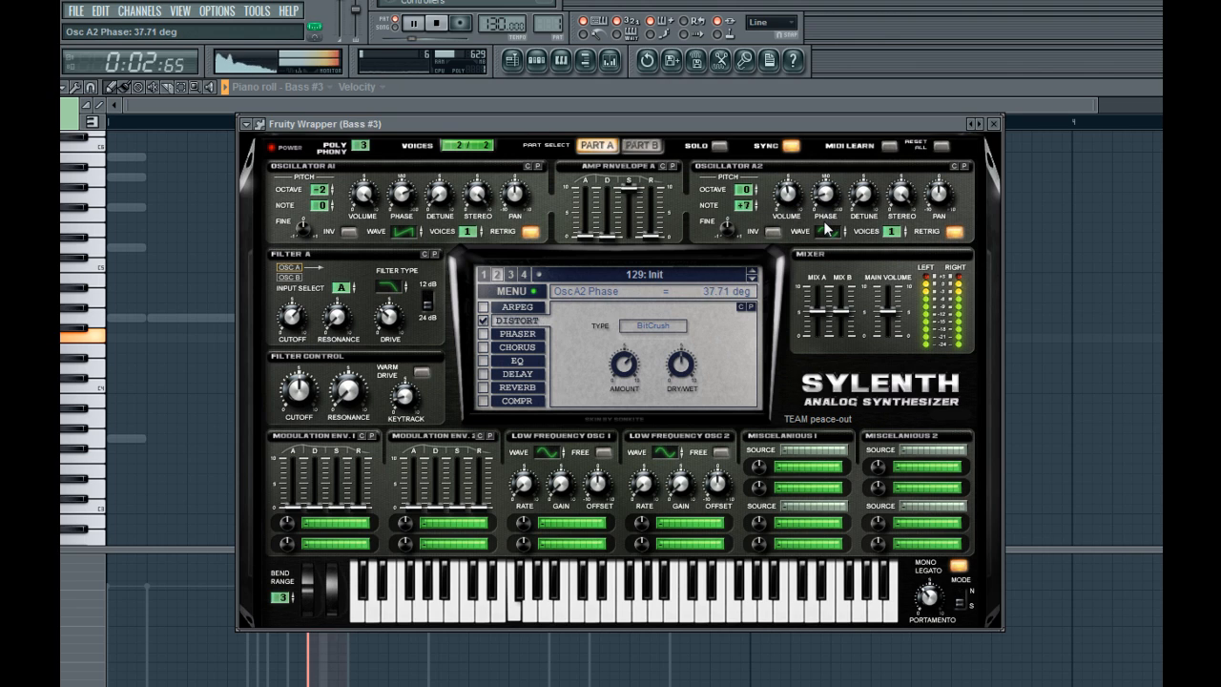
{"action": "left_click", "coordinate": [751, 188]}
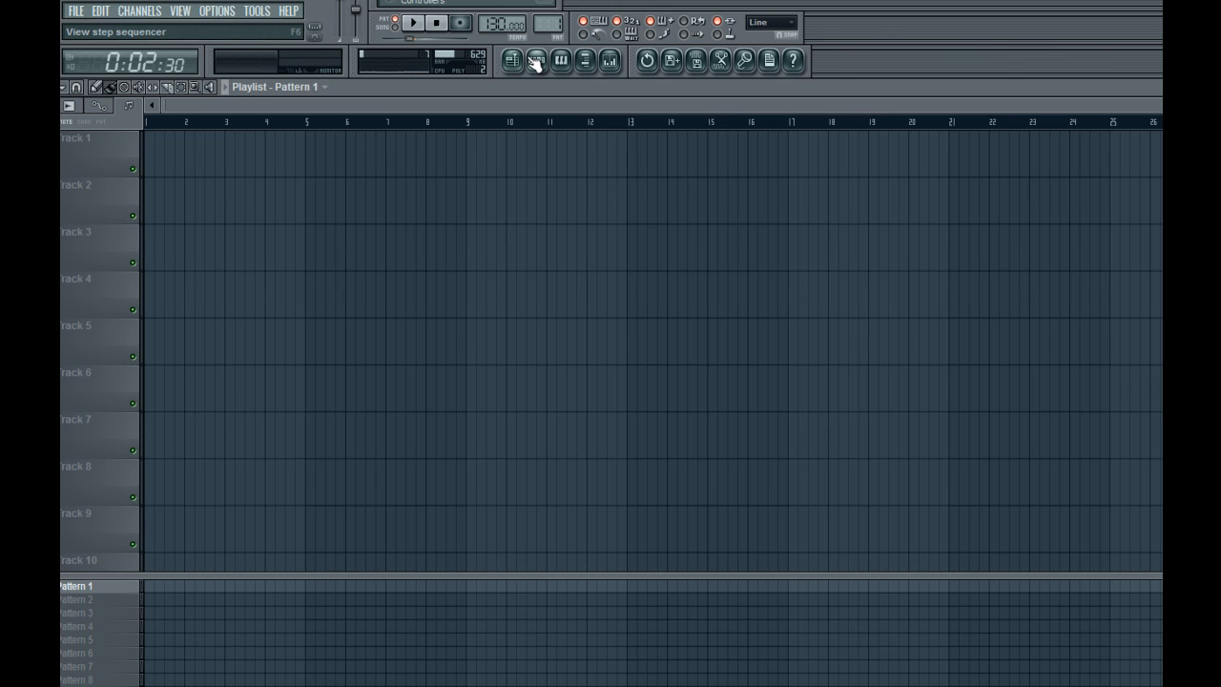
Return to the Bass #3 piano roll with playback stopped and the browser hidden
{"action": "left_click", "coordinate": [536, 60]}
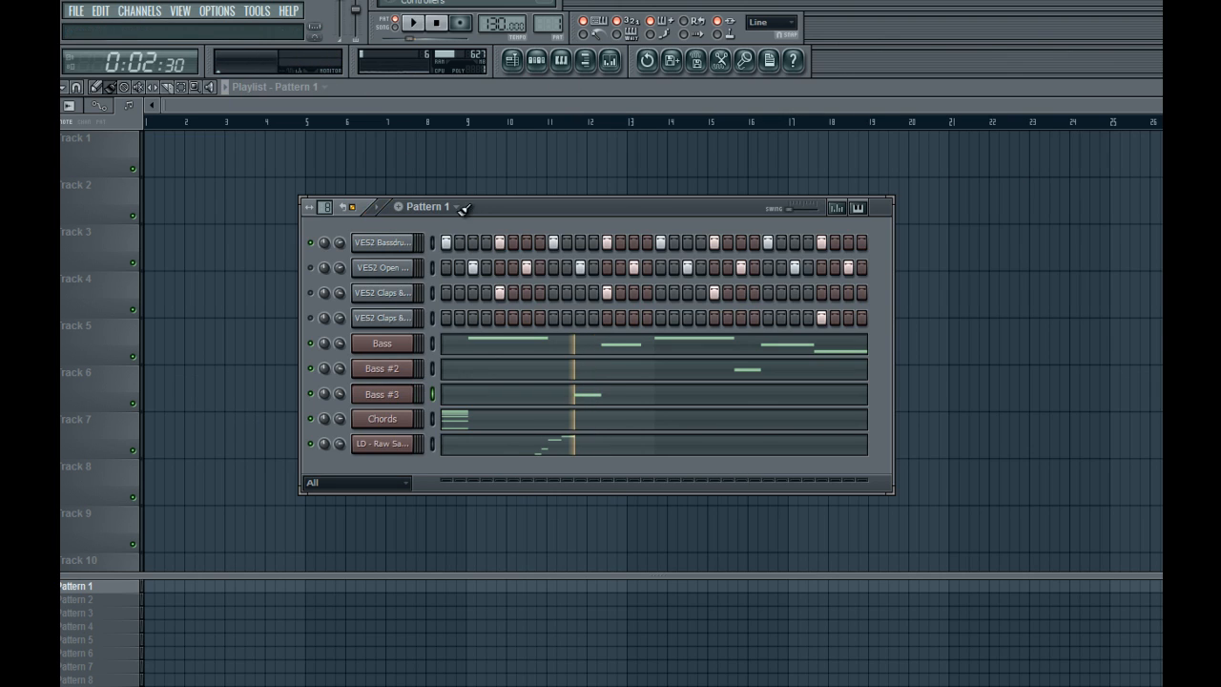
{"action": "left_click", "coordinate": [586, 62]}
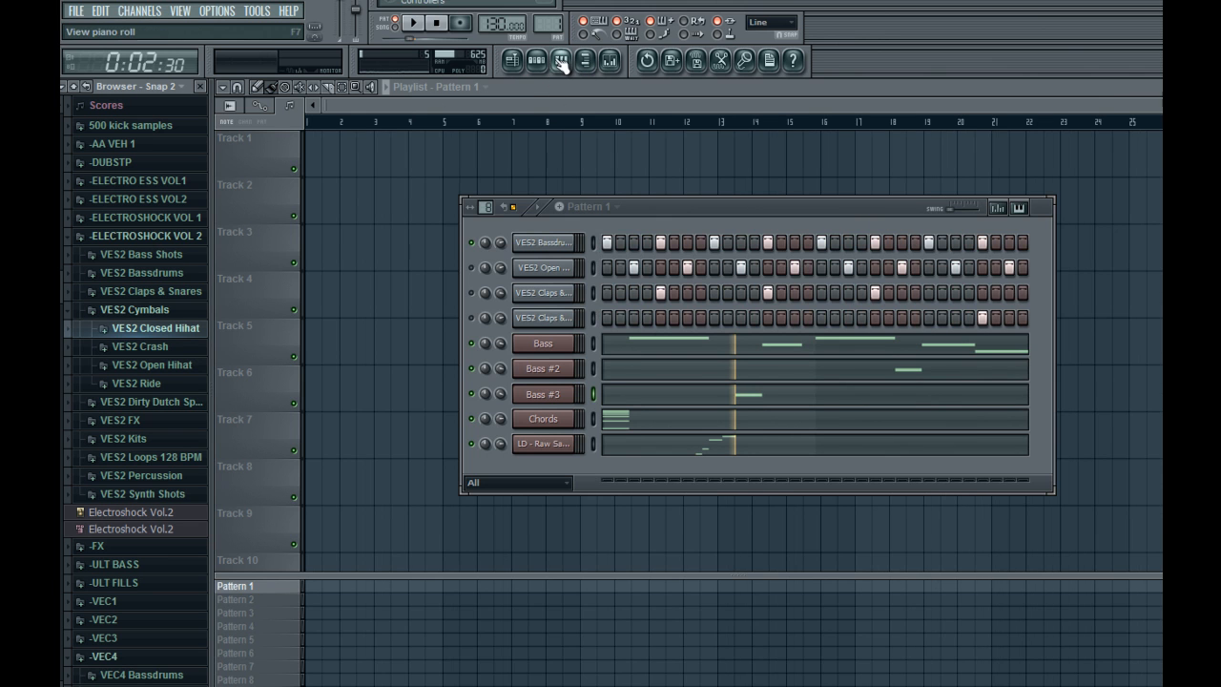
{"action": "left_click", "coordinate": [561, 61]}
{"action": "left_click", "coordinate": [434, 24]}
{"action": "left_click", "coordinate": [199, 86]}
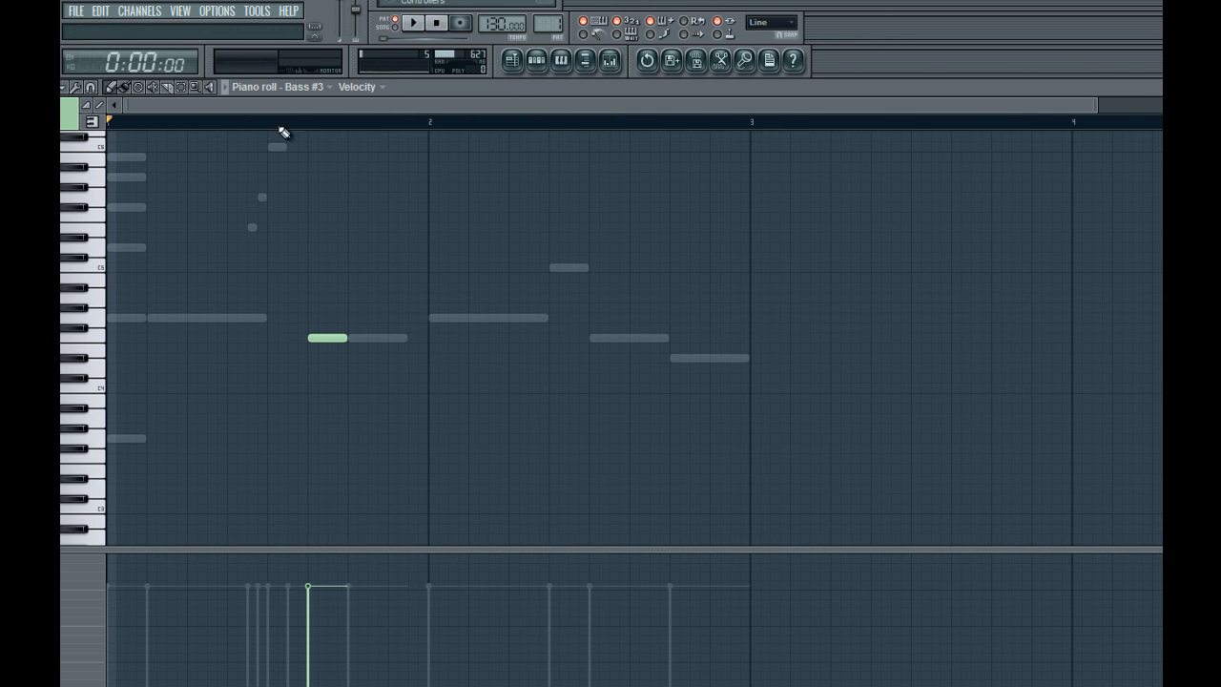
Switch to the Bass piano roll and add a short F4 note at 1:17, filling the gap before the Bass #3 note
{"action": "mouse_move", "coordinate": [316, 338]}
{"action": "left_mouse_down"}
{"action": "mouse_move", "coordinate": [299, 341]}
{"action": "mouse_move", "coordinate": [321, 337]}
{"action": "left_mouse_up"}
{"action": "right_click", "coordinate": [362, 339]}
{"action": "right_click", "coordinate": [363, 340]}
{"action": "left_click", "coordinate": [362, 339]}
{"action": "left_click", "coordinate": [285, 341]}
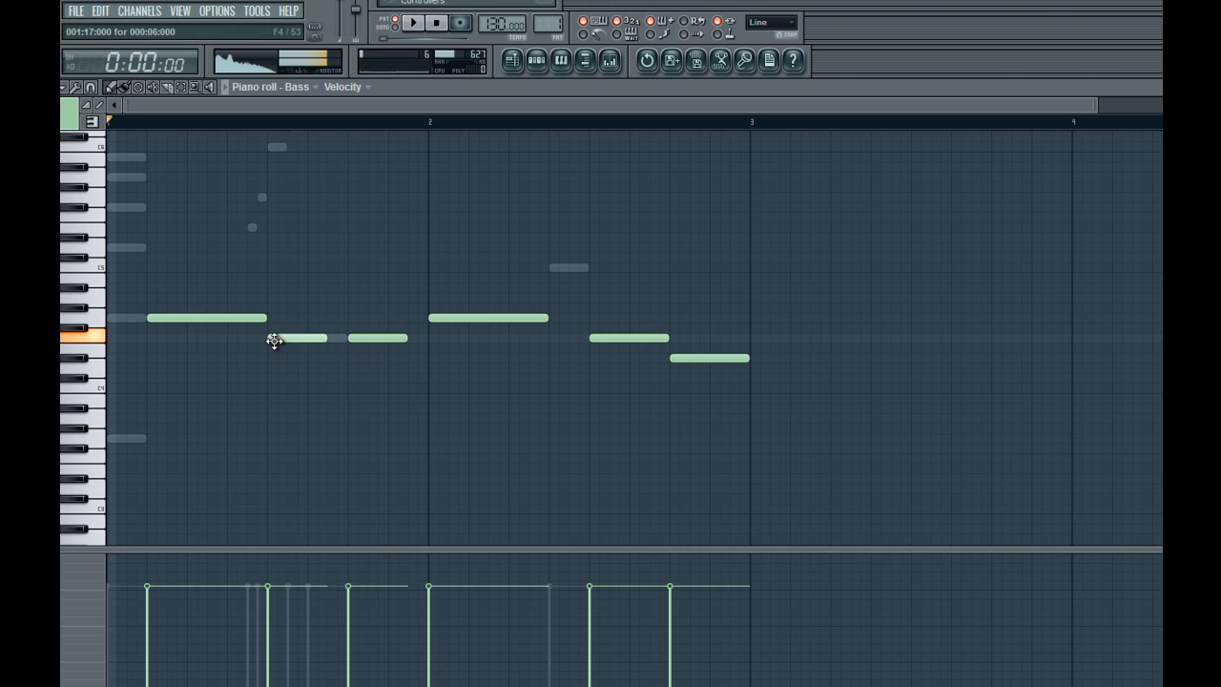
Play Pattern 1 from the start to check the added Bass note against the other channels
{"action": "key", "text": "space"}
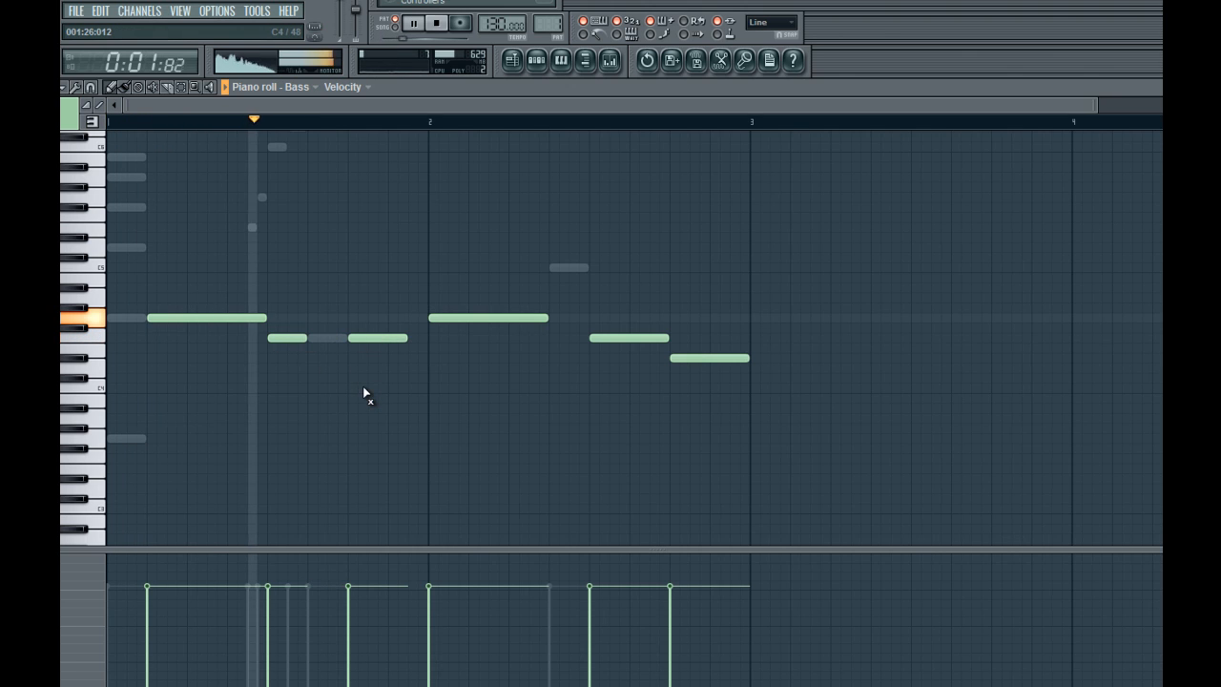
{"action": "left_click", "coordinate": [536, 61]}
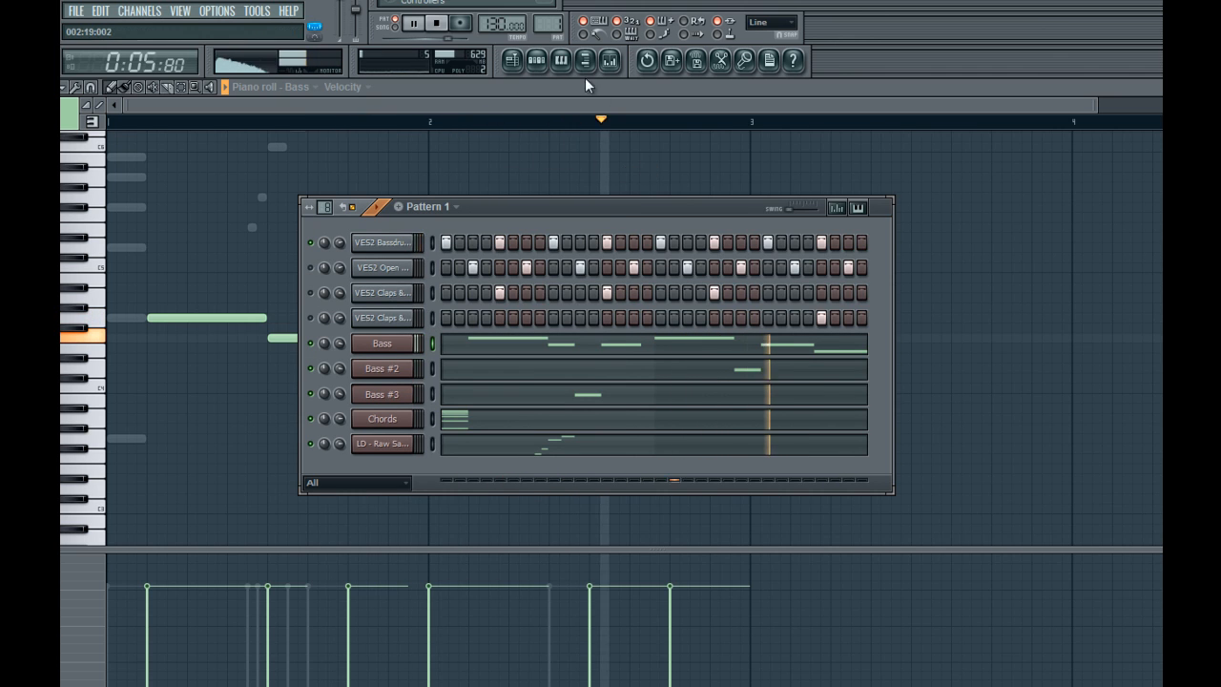
{"action": "left_click", "coordinate": [536, 61]}
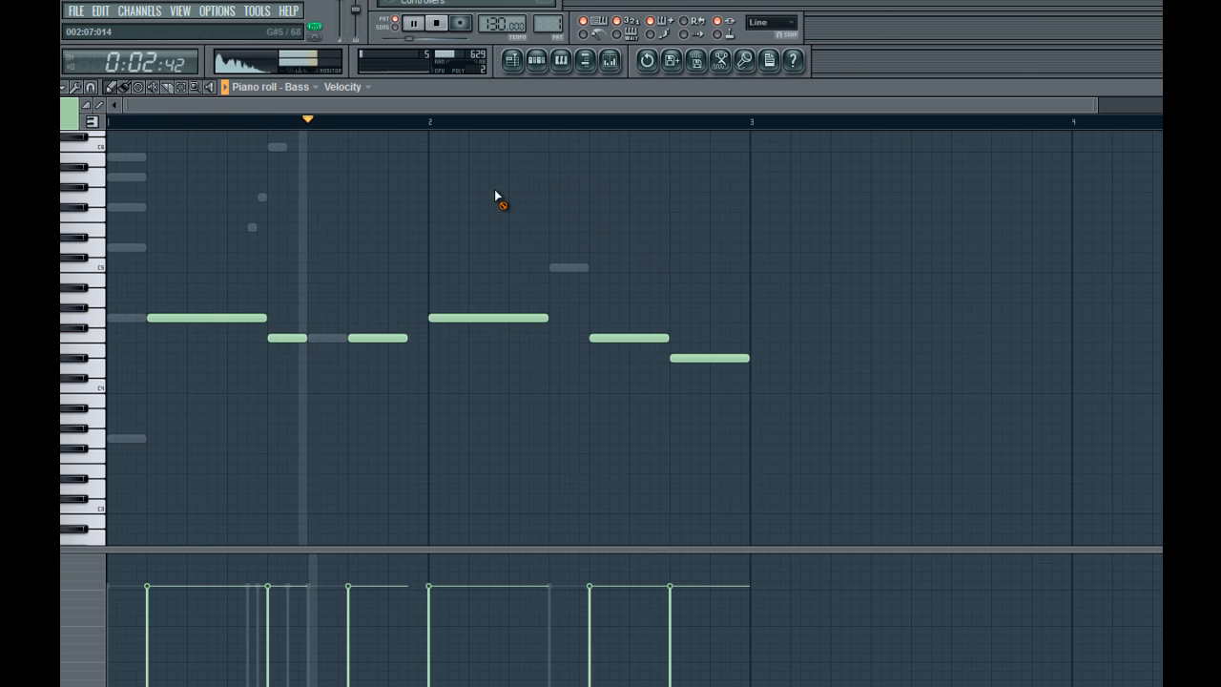
{"action": "key", "text": "space"}
Open the pluck's piano roll and shift its four-note run earlier so the last note starts at 1:17, auditioning the result
{"action": "scroll", "coordinate": [277, 239], "scroll_direction": "up", "scroll_amount": 2}
{"action": "scroll", "coordinate": [286, 210], "scroll_direction": "up", "scroll_amount": 1}
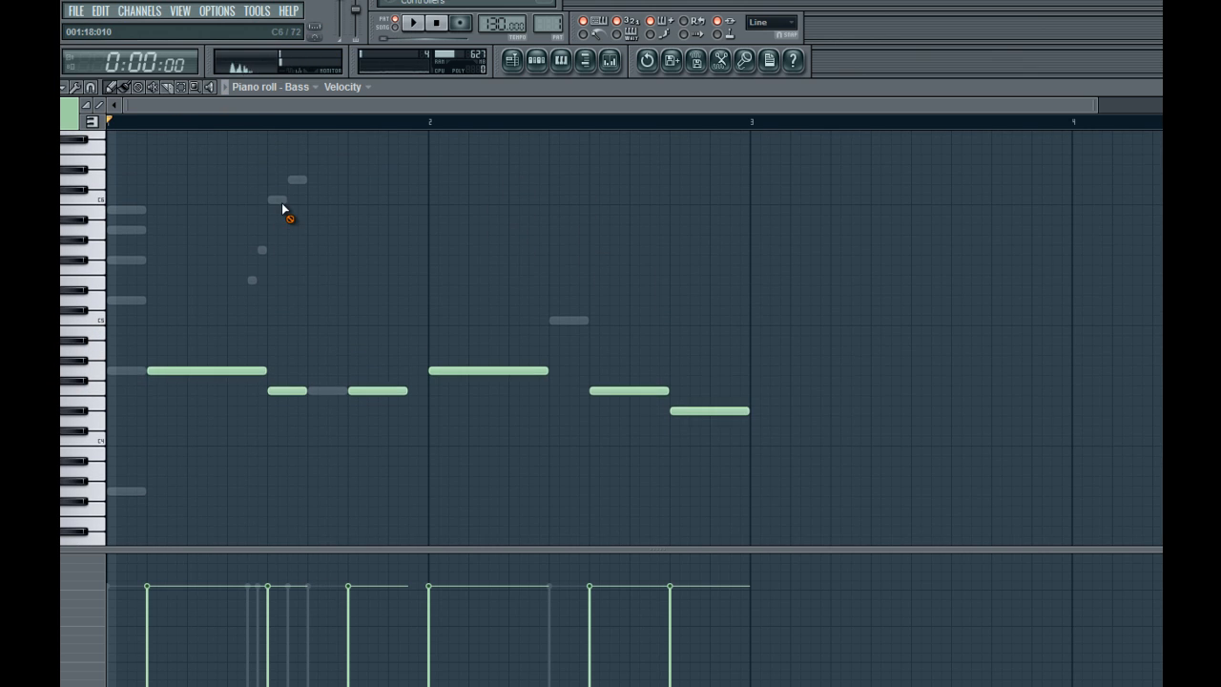
{"action": "double_click", "coordinate": [298, 180]}
{"action": "key", "text": "space"}
{"action": "left_click_drag", "start_coordinate": [311, 167], "coordinate": [227, 286]}
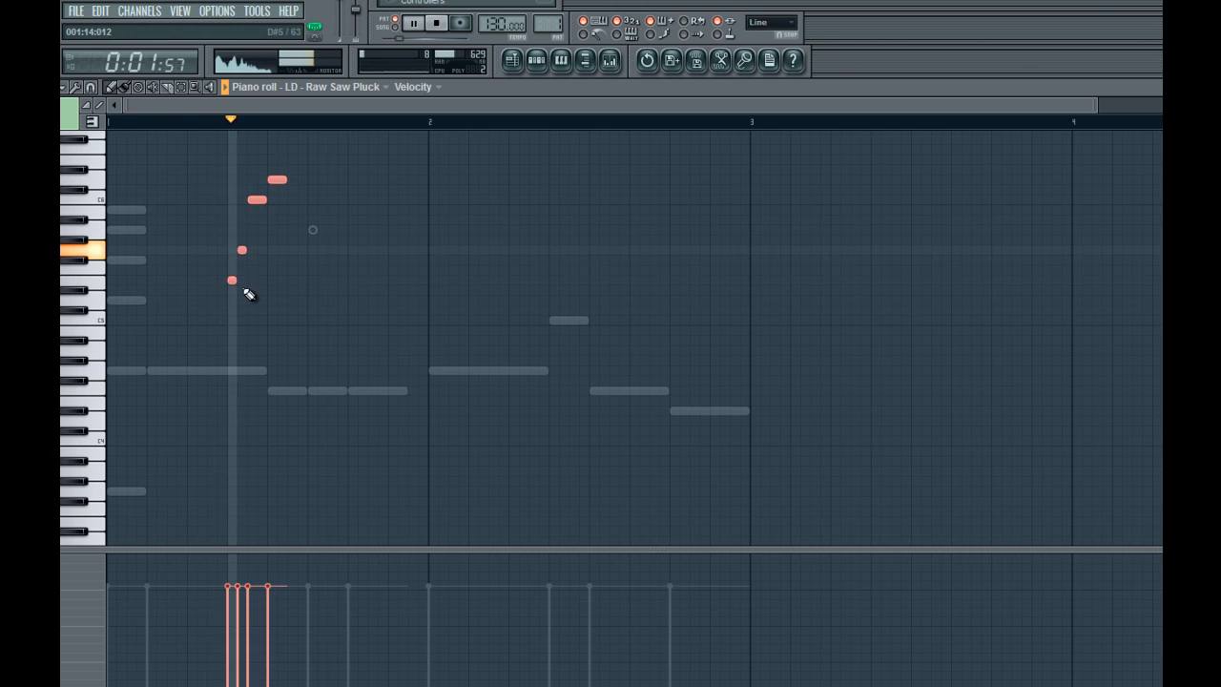
{"action": "left_click", "coordinate": [298, 298]}
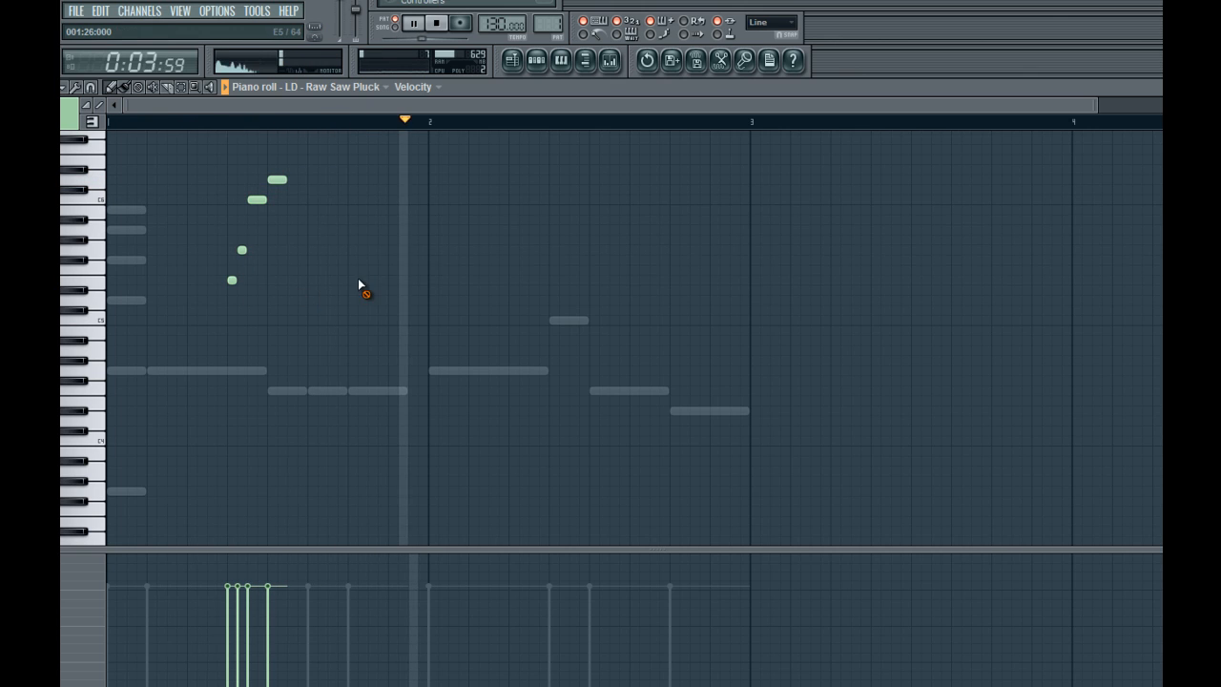
Add a D6 note at the end of bar 1 and an E6 note at 2:13 to the pluck melody, checking them in playback
{"action": "left_click", "coordinate": [571, 170]}
{"action": "key", "text": "space"}
{"action": "mouse_move", "coordinate": [571, 171]}
{"action": "left_mouse_down"}
{"action": "mouse_move", "coordinate": [561, 158]}
{"action": "mouse_move", "coordinate": [559, 172]}
{"action": "mouse_move", "coordinate": [569, 161]}
{"action": "left_mouse_up"}
{"action": "key", "text": "space"}
{"action": "left_click", "coordinate": [420, 182]}
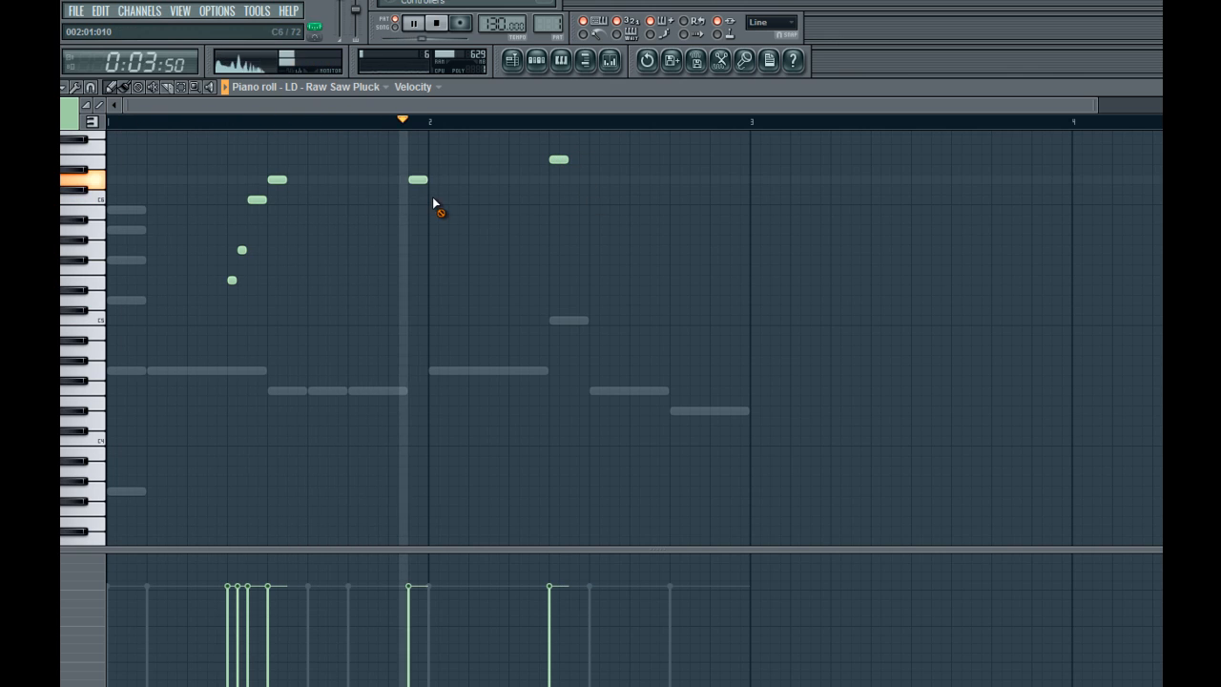
{"action": "key", "text": "space"}
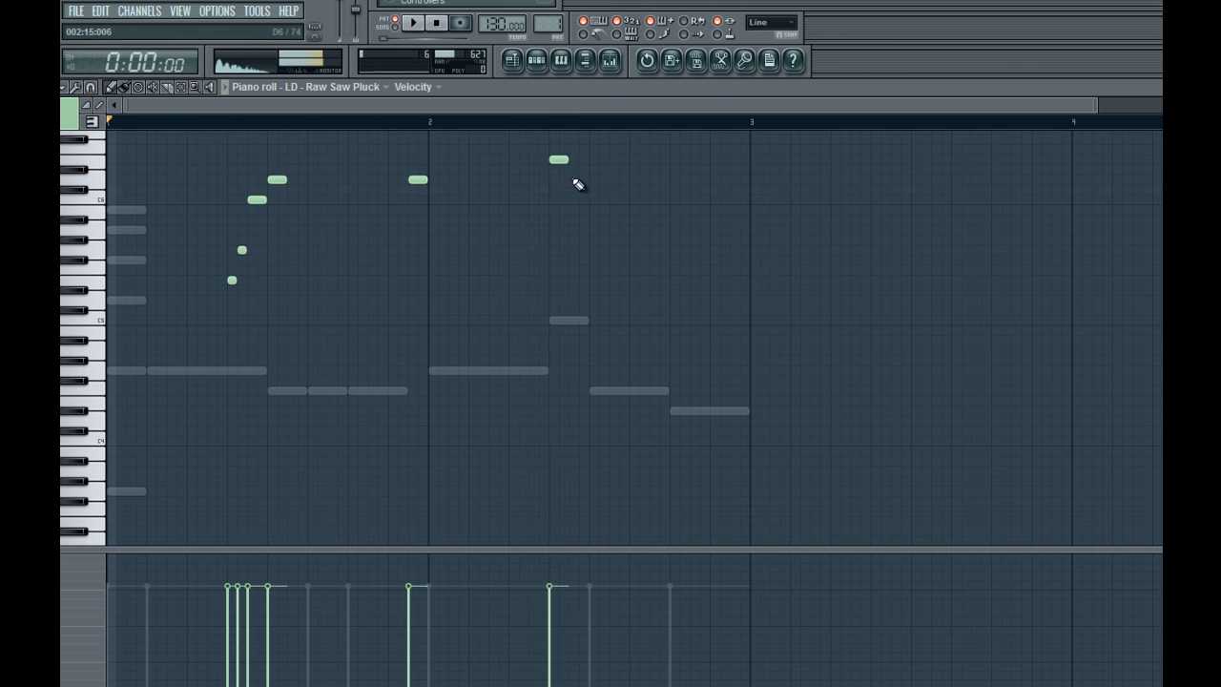
Try a C6 note directly after the E6 note in the pluck's second bar, and delete both notes
{"action": "left_click", "coordinate": [576, 209]}
{"action": "key", "text": "space"}
{"action": "left_click_drag", "start_coordinate": [612, 148], "coordinate": [546, 237]}
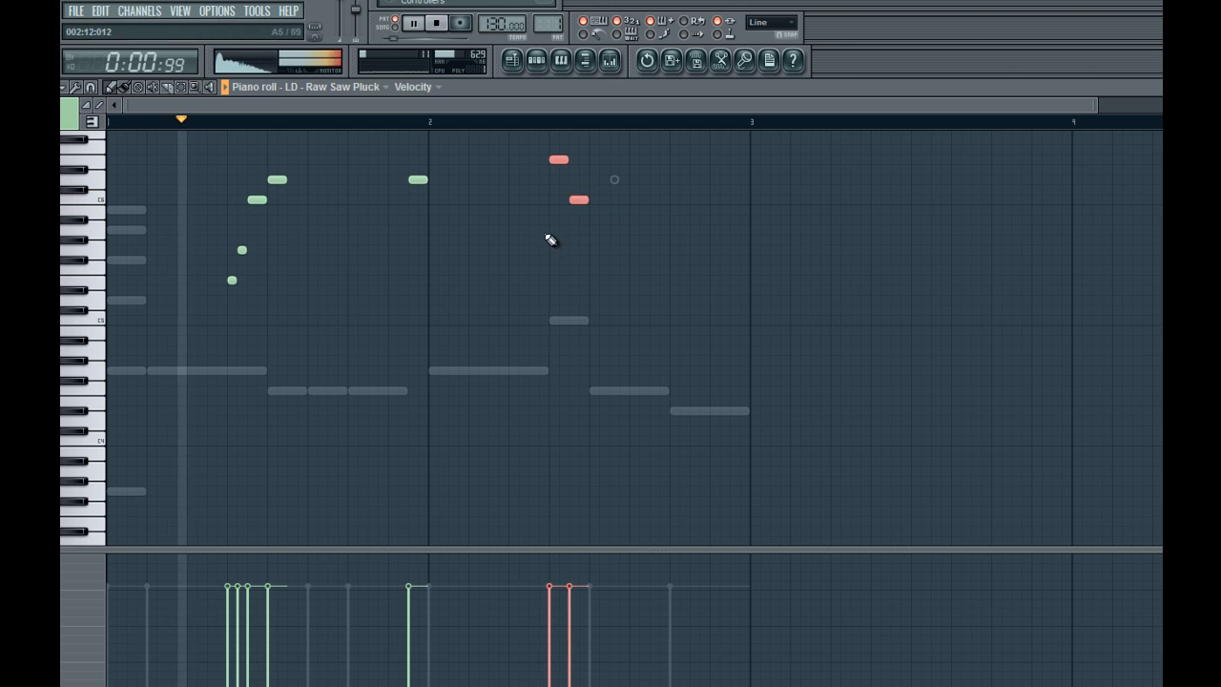
{"action": "key", "text": "space"}
{"action": "key", "text": "Delete"}
Place an E6 note at 2:17 and a C6 note at 2:19 in the pluck's second bar
{"action": "left_click_drag", "start_coordinate": [553, 122], "coordinate": [583, 148]}
{"action": "key", "text": "space"}
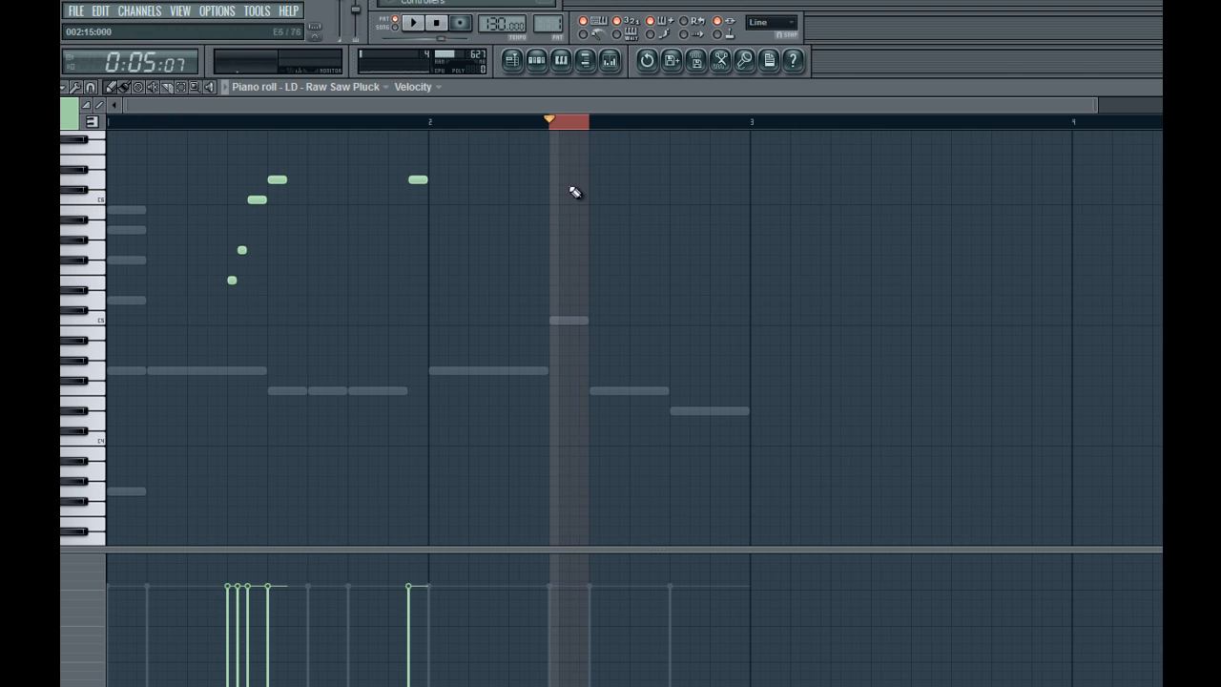
{"action": "right_click", "coordinate": [560, 124]}
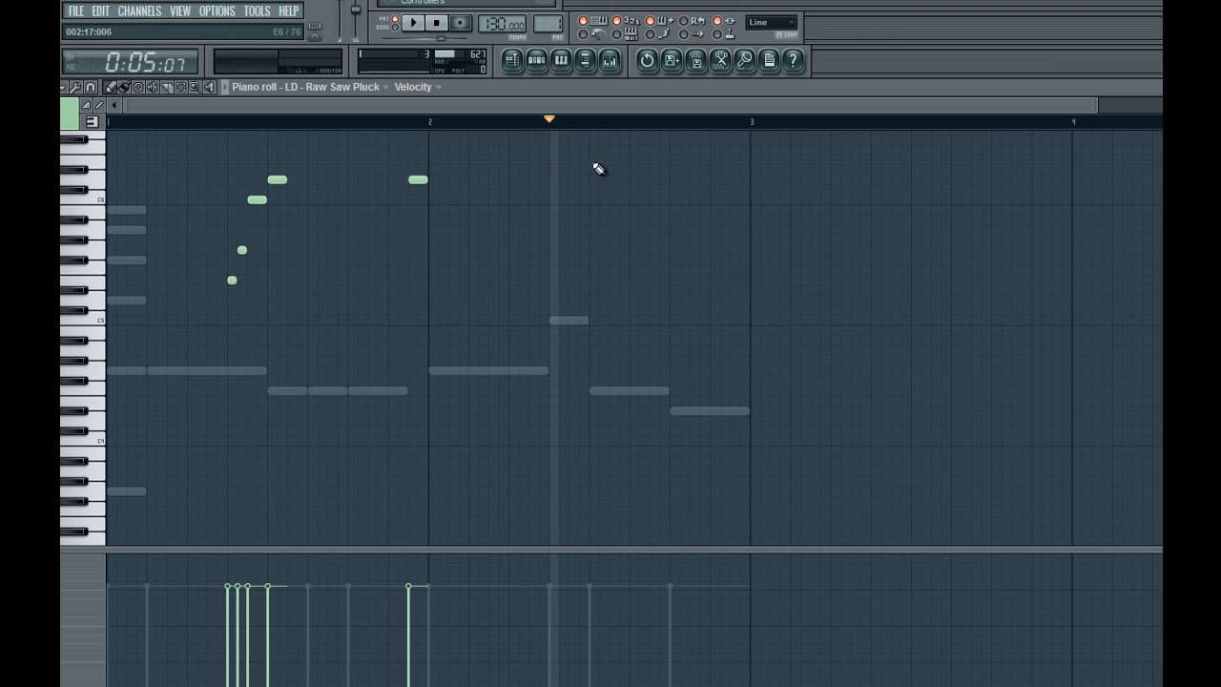
{"action": "left_click", "coordinate": [592, 170]}
{"action": "left_click_drag", "start_coordinate": [619, 175], "coordinate": [614, 203]}
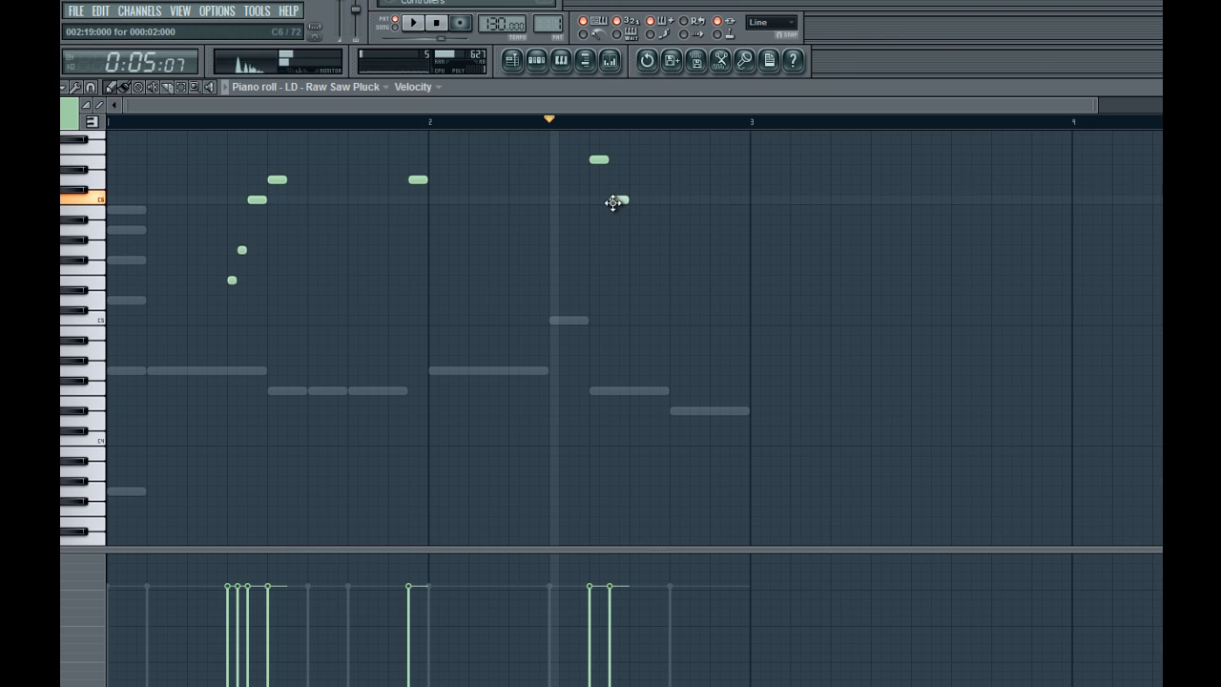
{"action": "left_click_drag", "start_coordinate": [547, 123], "coordinate": [560, 287]}
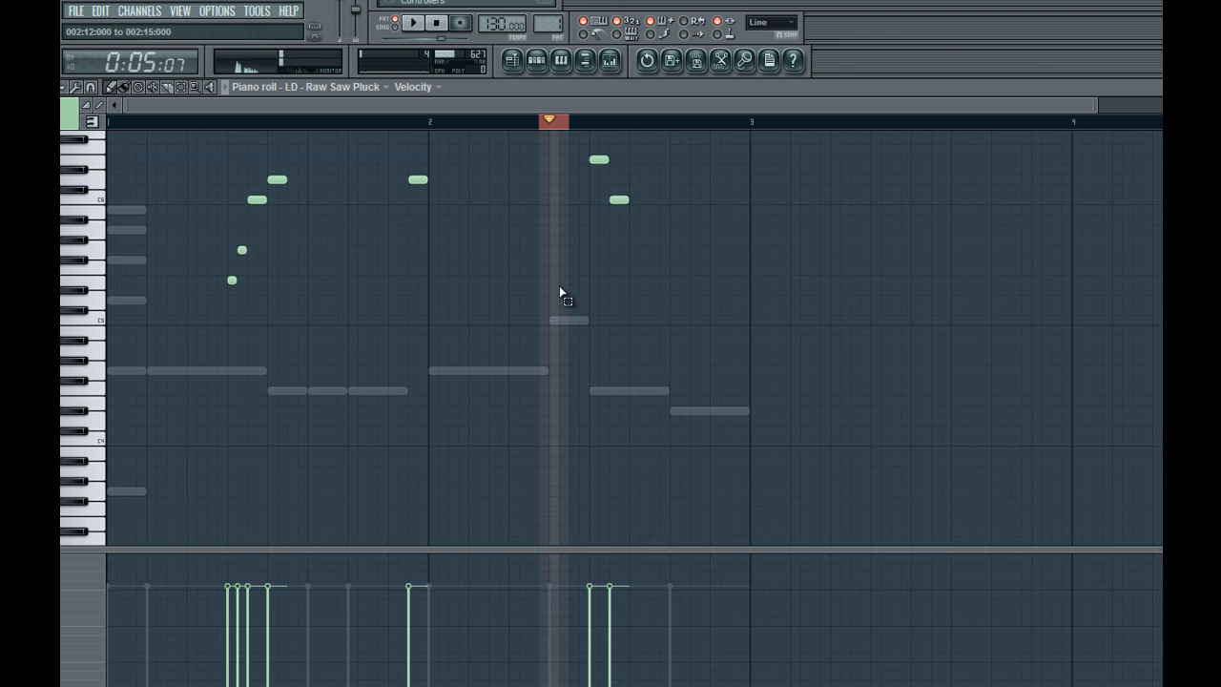
{"action": "left_click_drag", "start_coordinate": [550, 120], "coordinate": [578, 118]}
{"action": "right_click", "coordinate": [564, 126]}
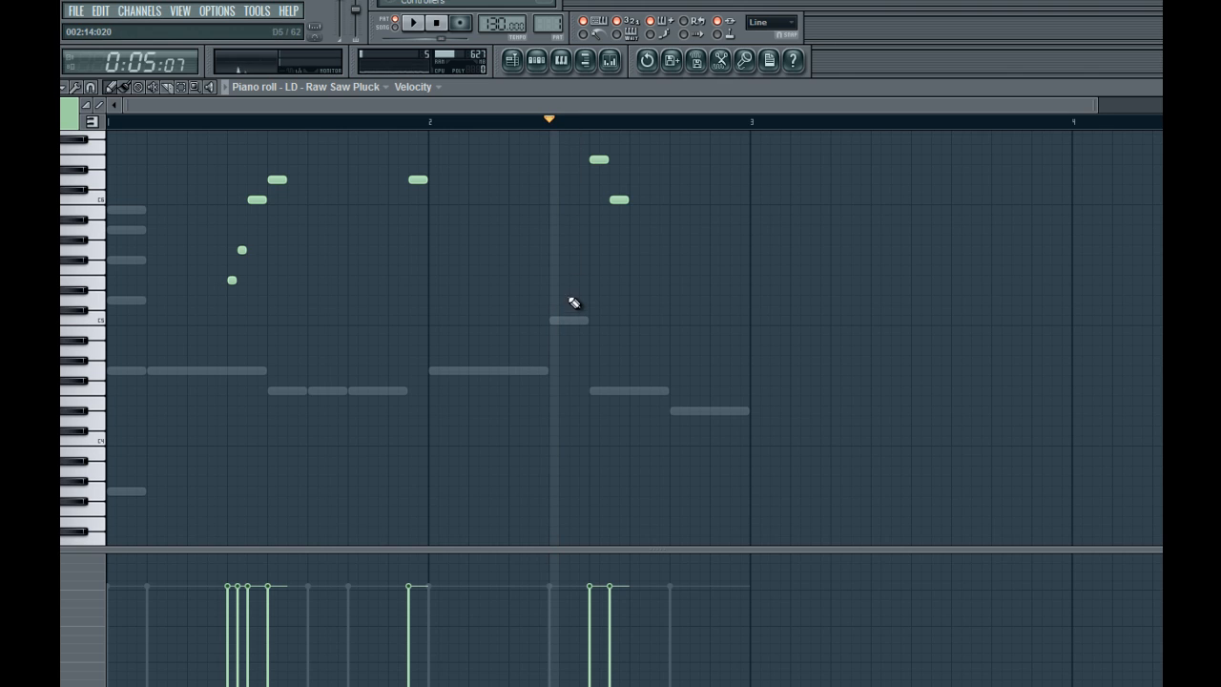
Open the Bass #2 piano roll and play Pattern 1 from the start with the channel list shown
{"action": "double_click", "coordinate": [563, 322]}
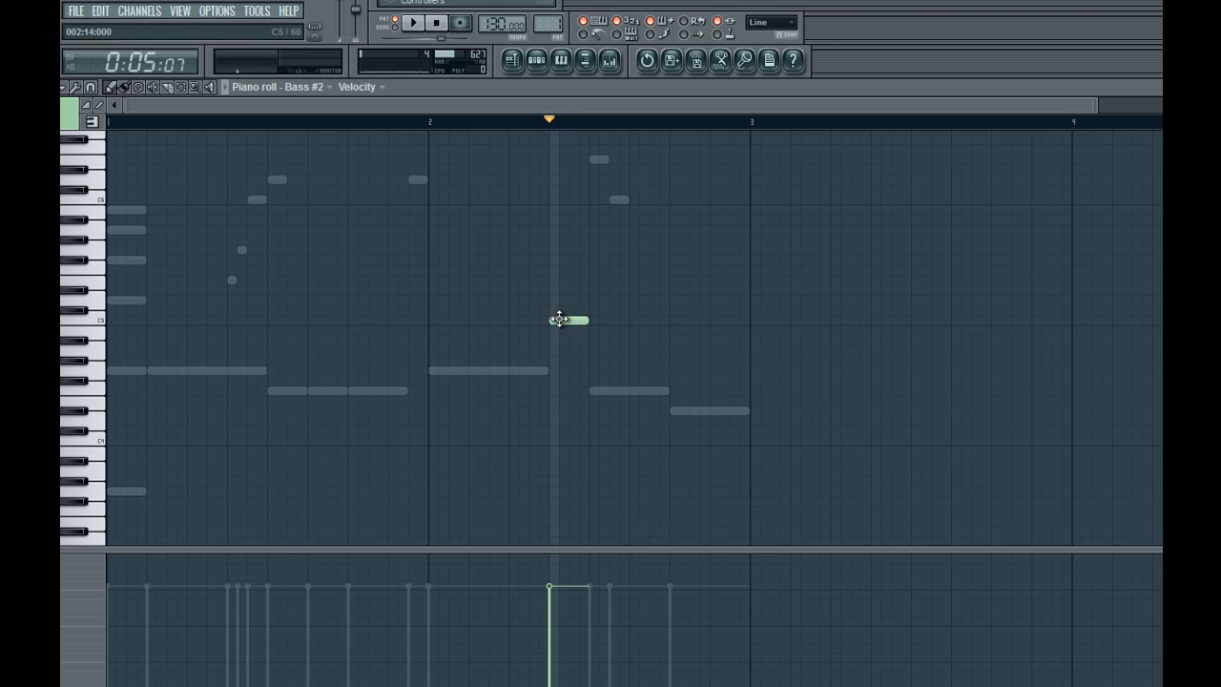
{"action": "left_click", "coordinate": [538, 61]}
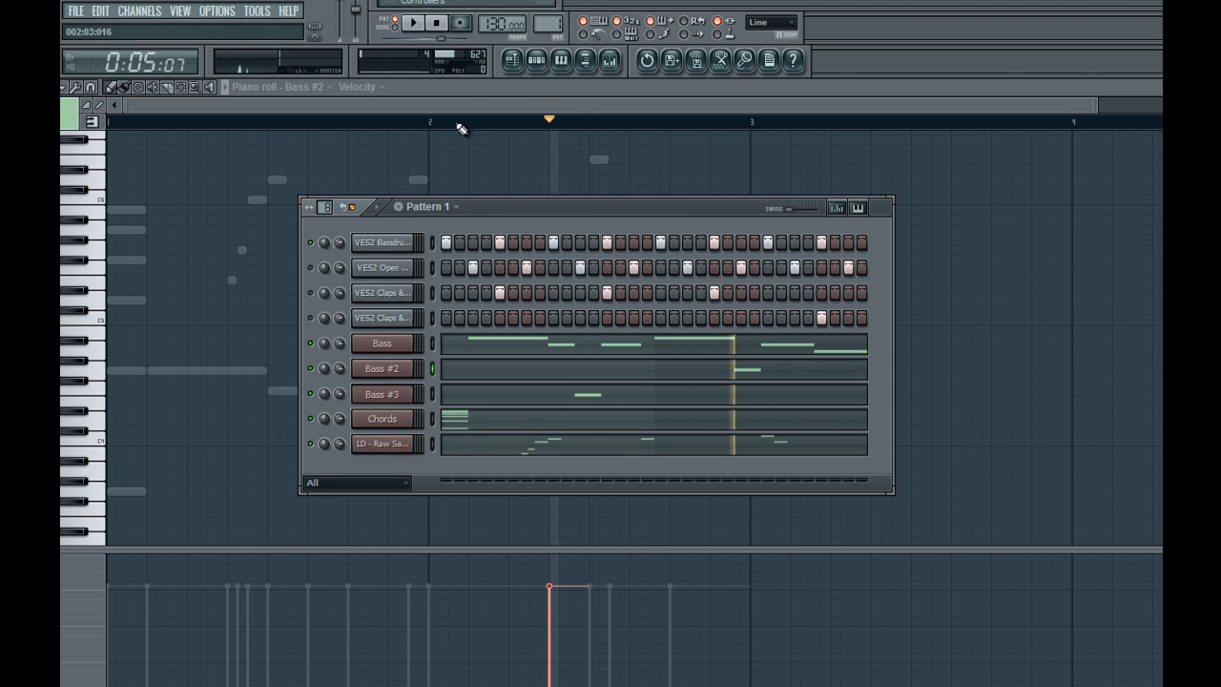
{"action": "left_click", "coordinate": [486, 100]}
{"action": "key", "text": "space"}
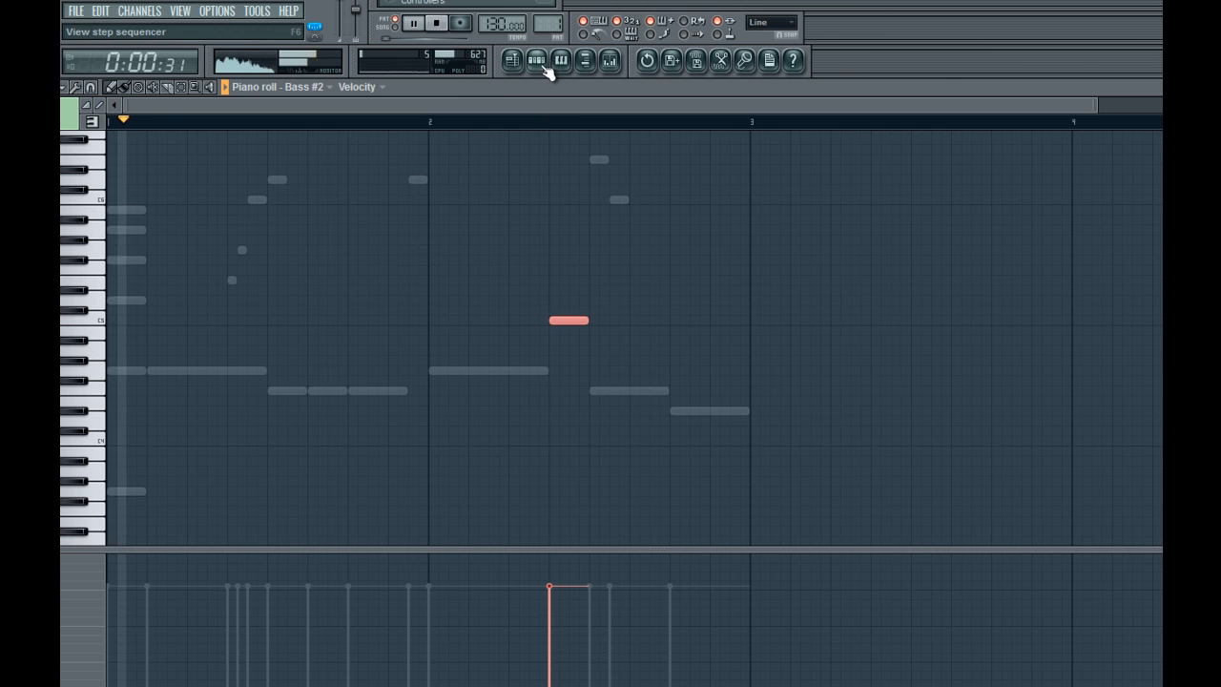
{"action": "left_click", "coordinate": [537, 61]}
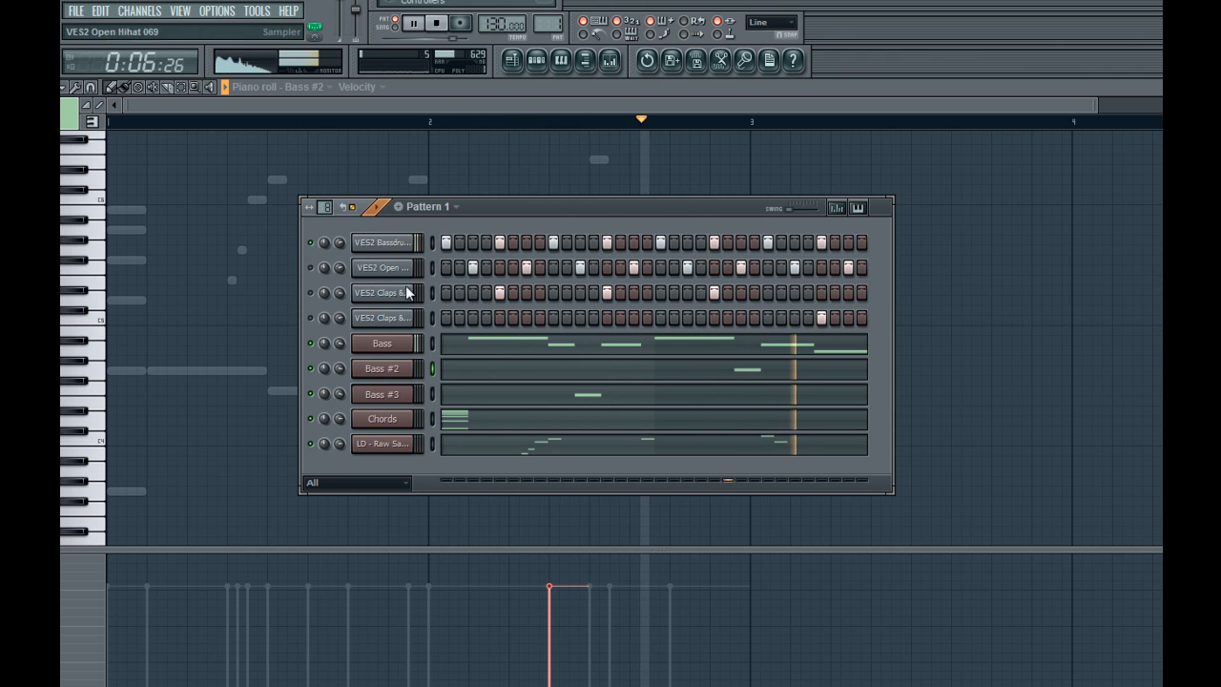
Open the Bass piano roll and lower the last note of the line by one semitone to D4
{"action": "left_click", "coordinate": [780, 349]}
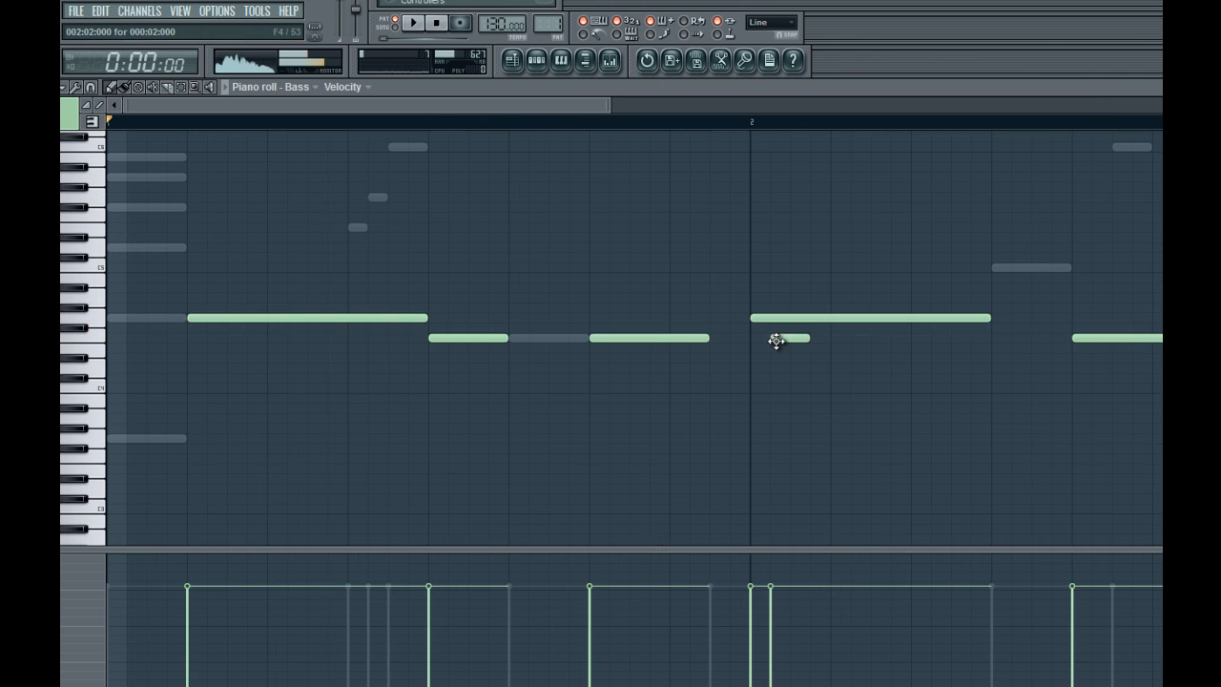
{"action": "key", "text": "space"}
{"action": "scroll", "coordinate": [461, 350], "scroll_direction": "down", "scroll_amount": 1, "text": "ctrl"}
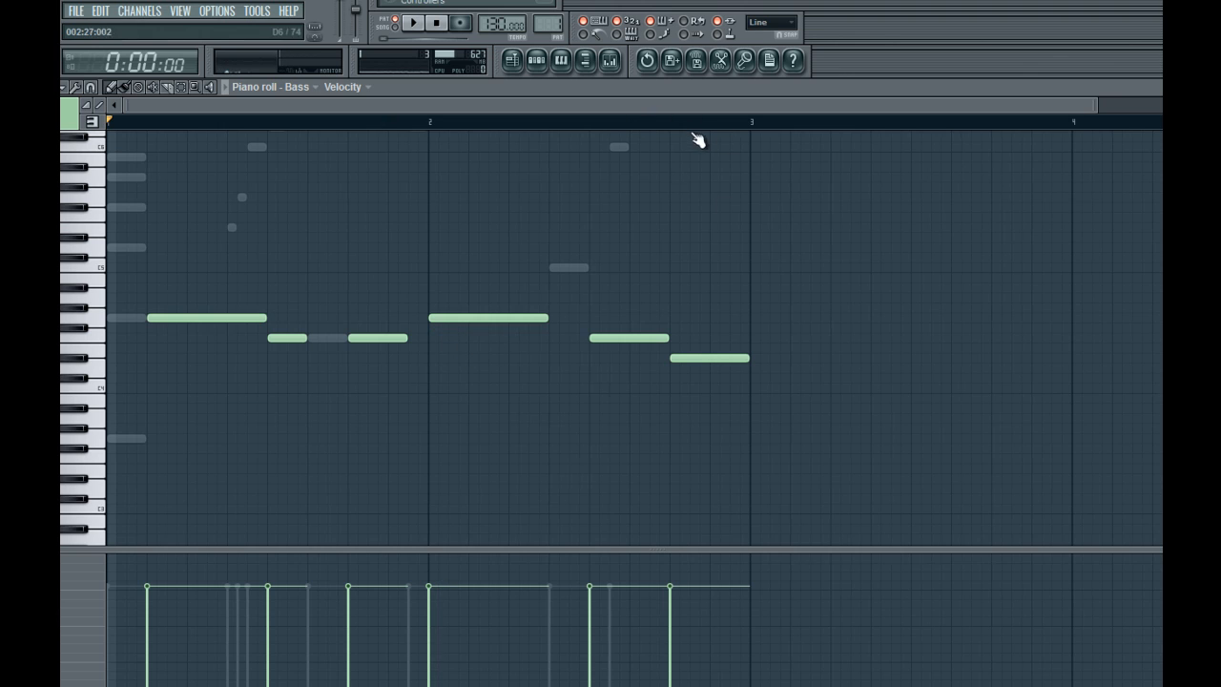
{"action": "left_click_drag", "start_coordinate": [677, 370], "coordinate": [674, 373]}
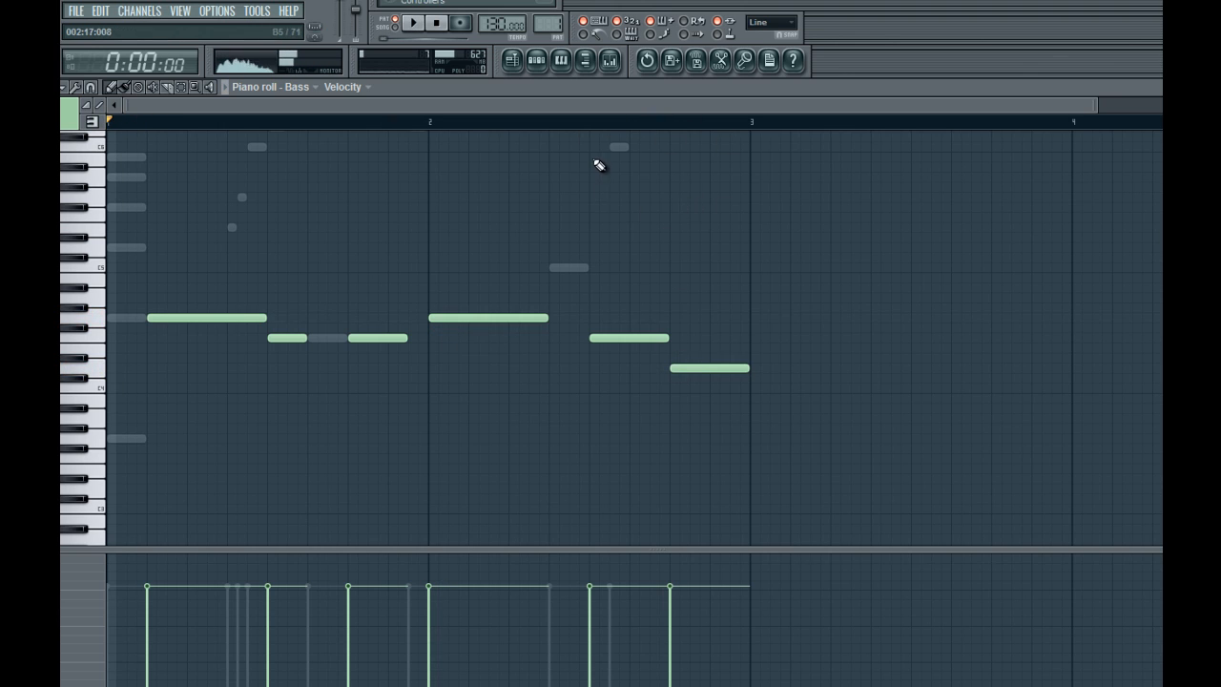
{"action": "left_click", "coordinate": [680, 367]}
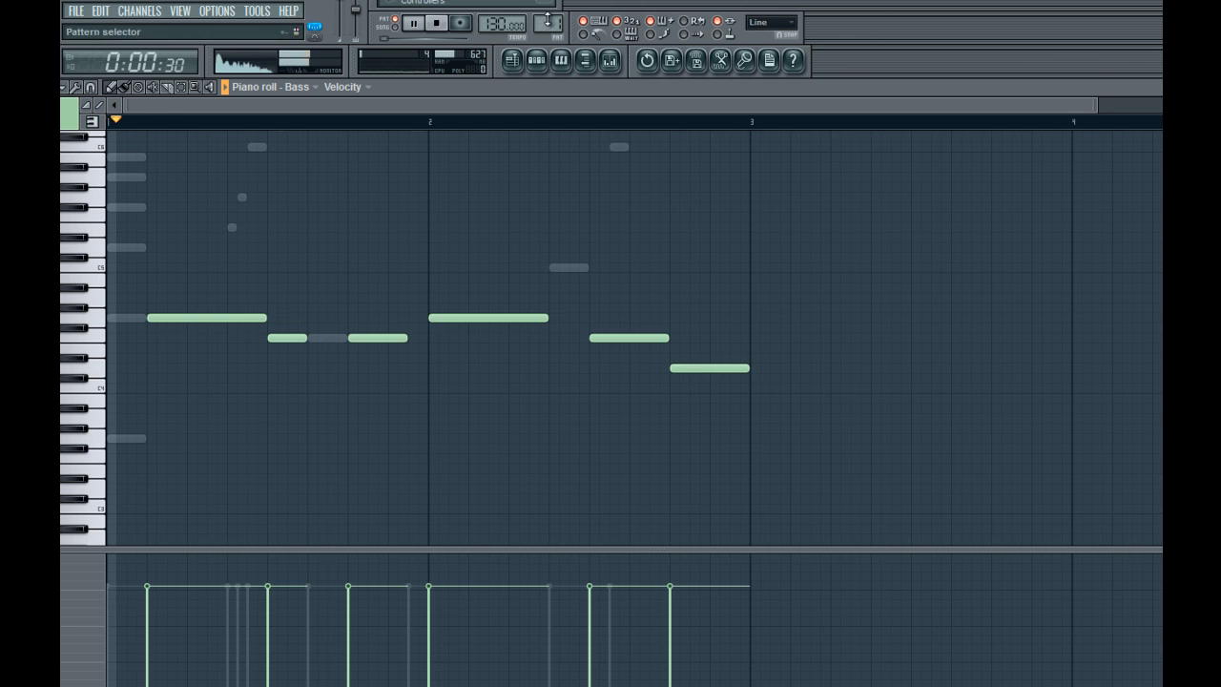
Adjust the pluck track's volume in the mixer while Pattern 1 plays, and close the mixer
{"action": "left_click", "coordinate": [611, 63]}
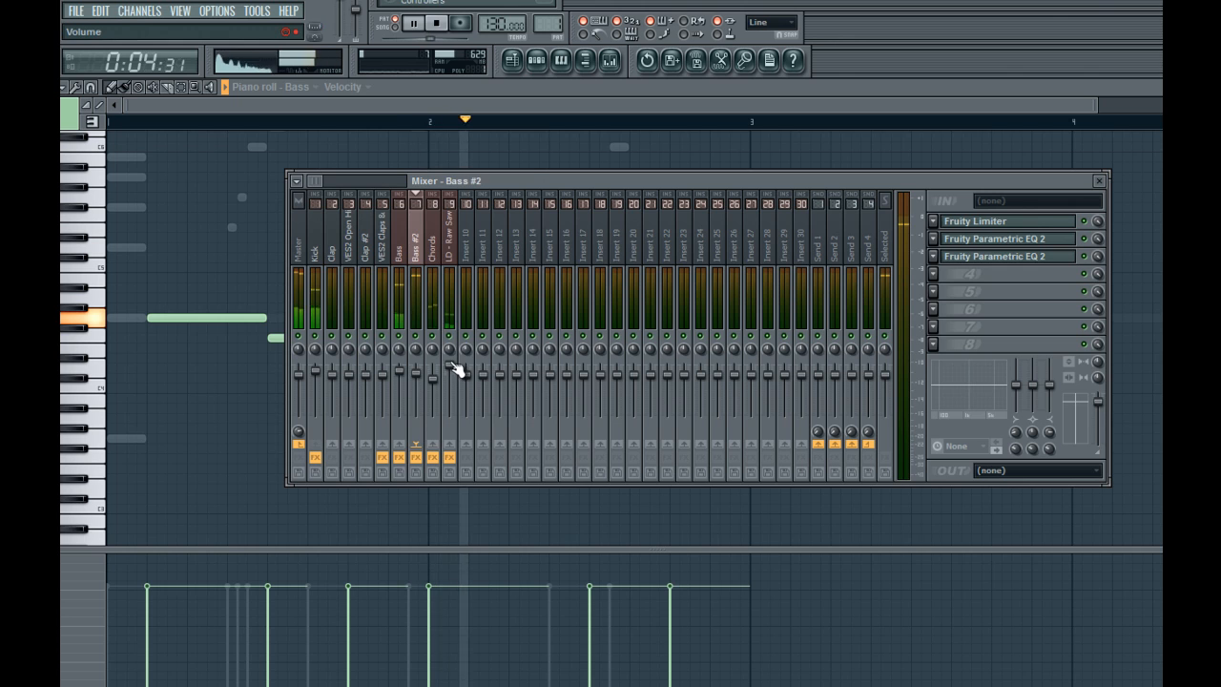
{"action": "left_click", "coordinate": [451, 323]}
{"action": "left_click", "coordinate": [611, 62]}
Check the pluck's notes in its piano roll during playback and switch back to the Bass notes
{"action": "scroll", "coordinate": [274, 216], "scroll_direction": "up", "scroll_amount": 3}
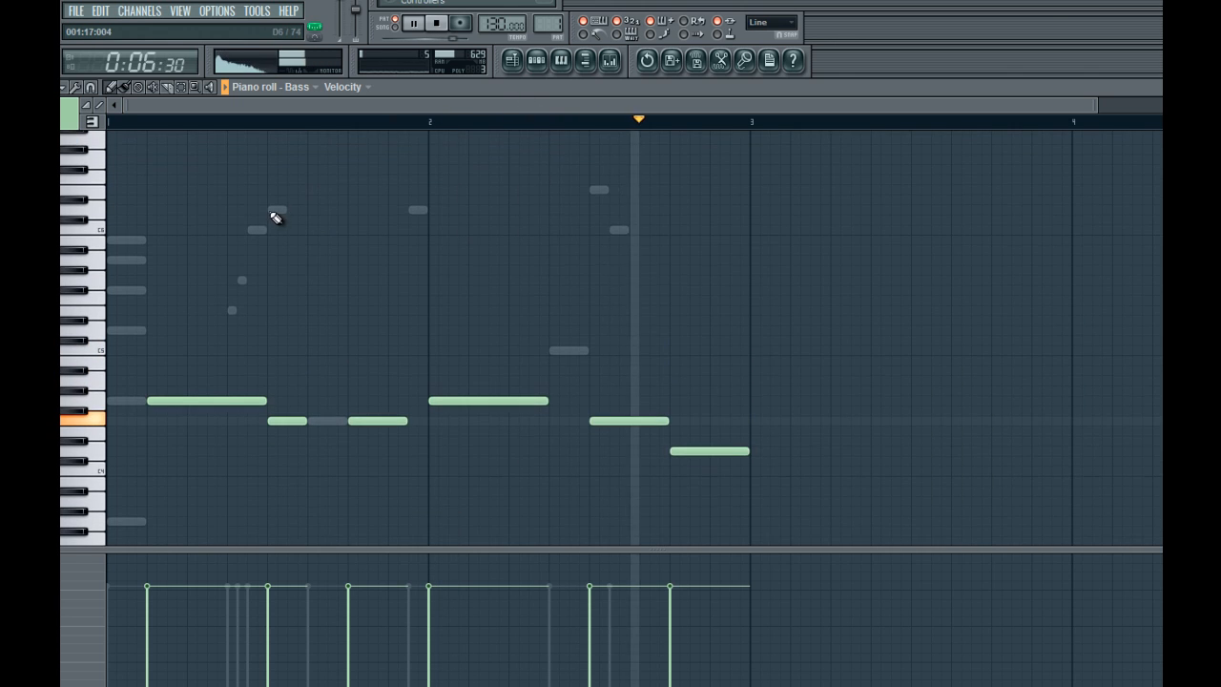
{"action": "double_click", "coordinate": [274, 213]}
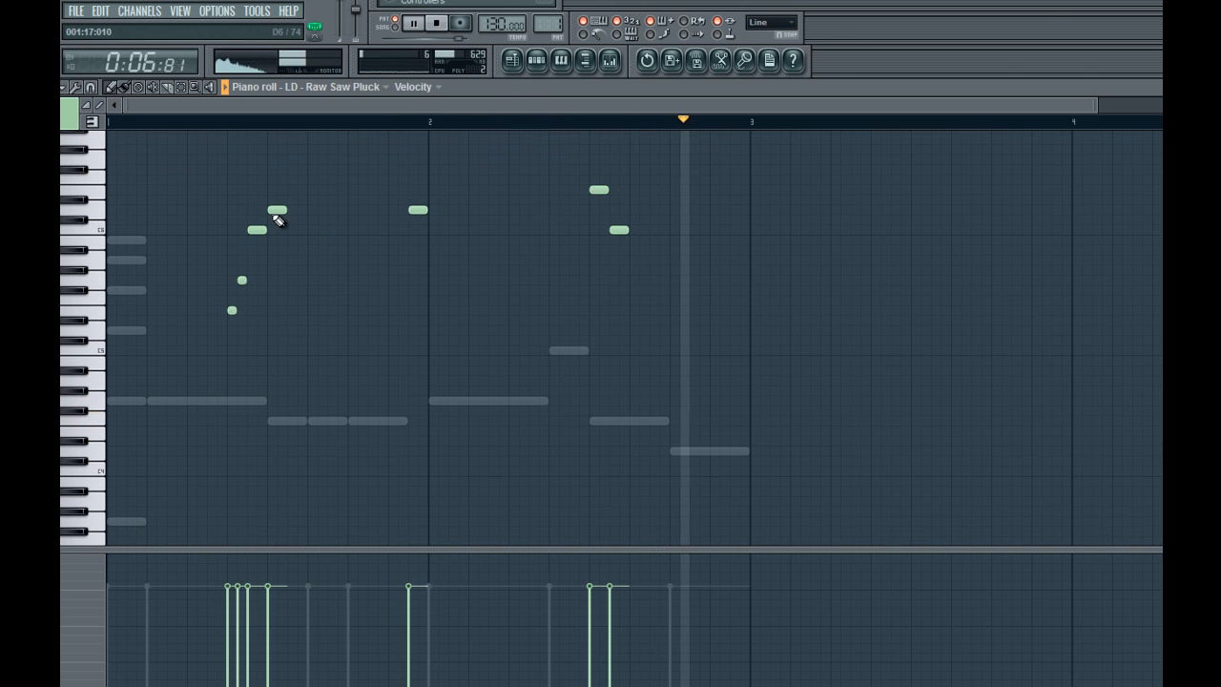
{"action": "double_click", "coordinate": [678, 450]}
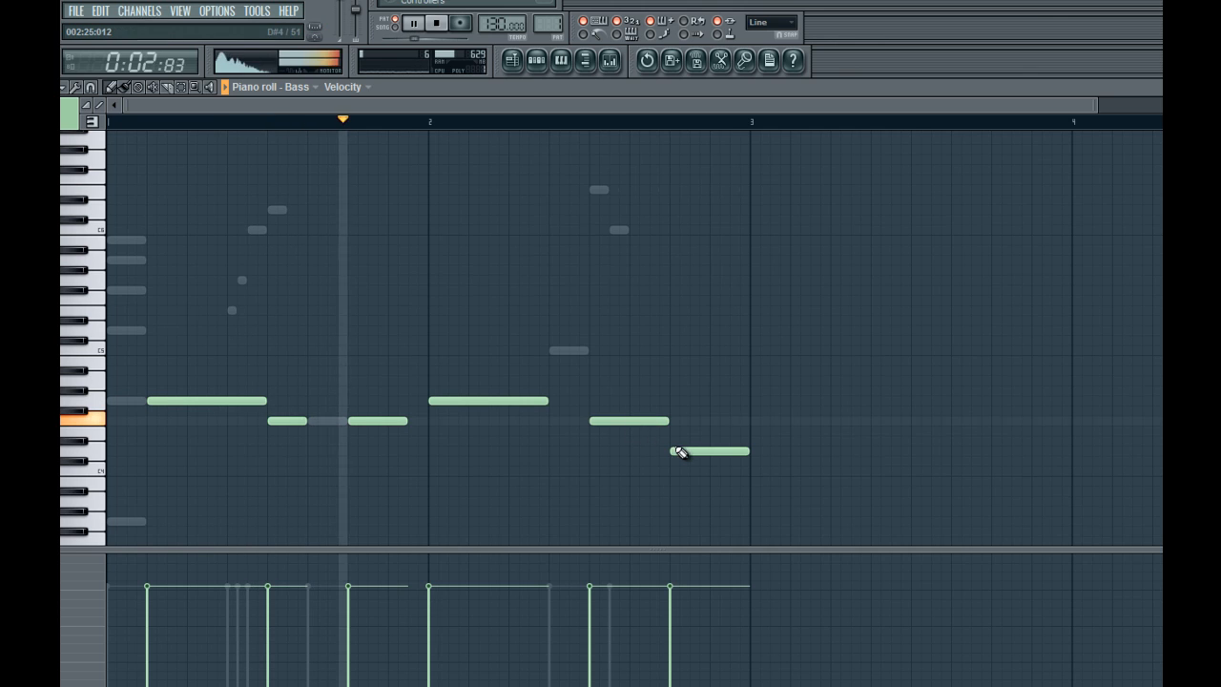
Raise the last note of the Bass line by two semitones to E4 and show the channel list during playback
{"action": "mouse_move", "coordinate": [679, 452]}
{"action": "left_mouse_down"}
{"action": "mouse_move", "coordinate": [674, 425]}
{"action": "mouse_move", "coordinate": [687, 450]}
{"action": "mouse_move", "coordinate": [689, 435]}
{"action": "left_mouse_up"}
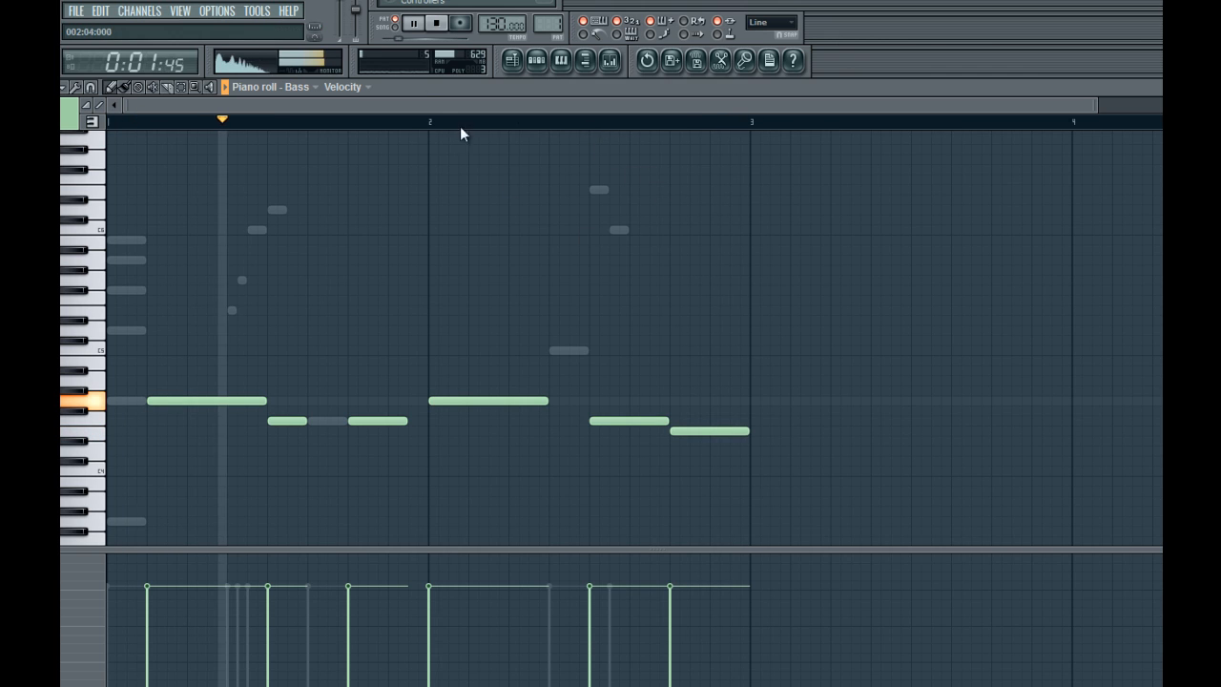
{"action": "left_click", "coordinate": [536, 60]}
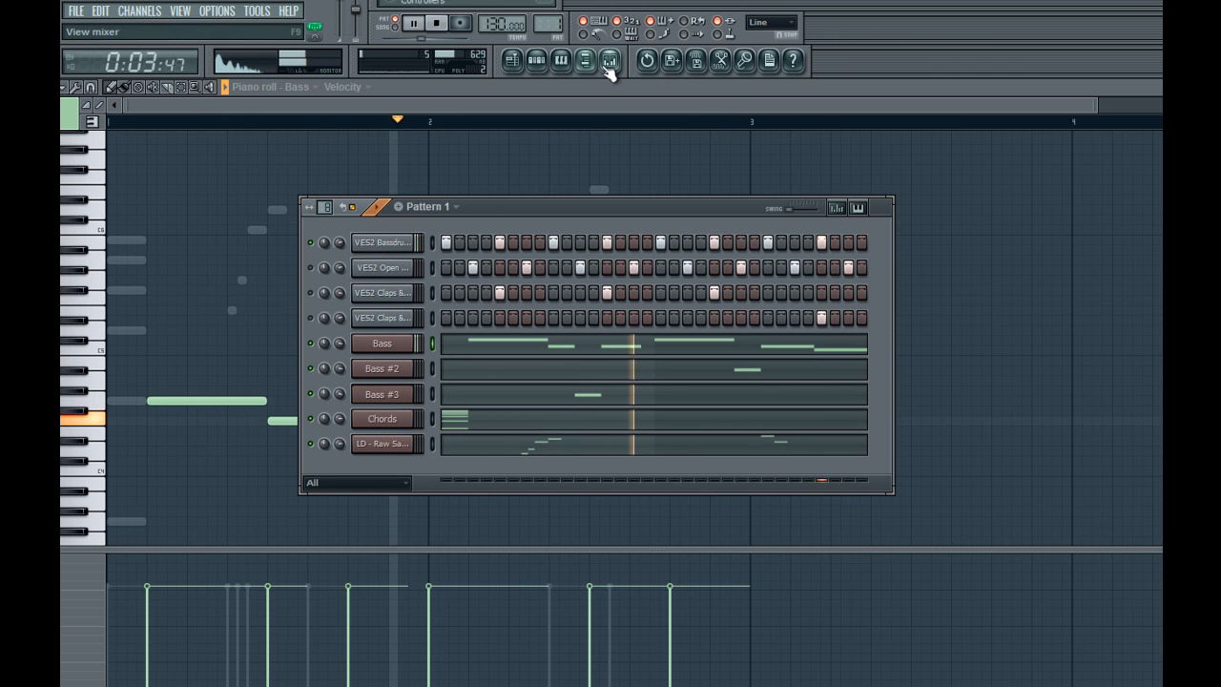
{"action": "left_click", "coordinate": [141, 12]}
{"action": "mouse_move", "coordinate": [148, 21]}
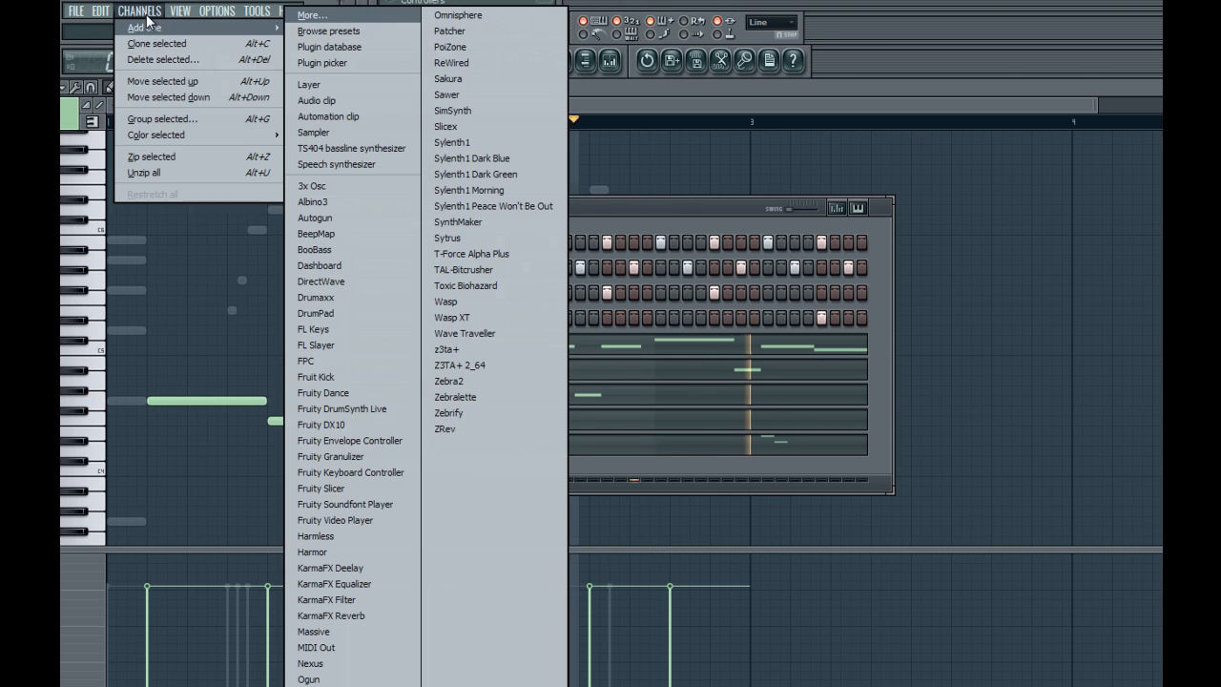
{"action": "left_click", "coordinate": [795, 351]}
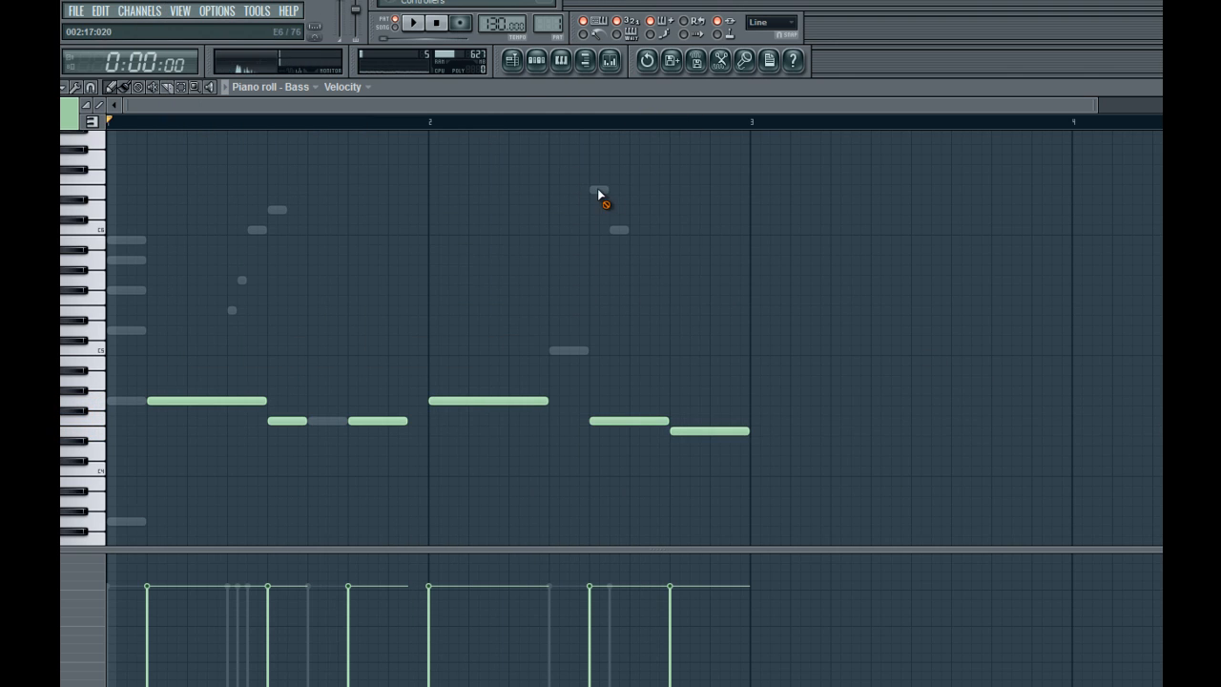
Change the pluck's last two notes in bar 2 to a short B5 followed by a short C6, and audition Pattern 1
{"action": "double_click", "coordinate": [598, 190]}
{"action": "left_click", "coordinate": [597, 231]}
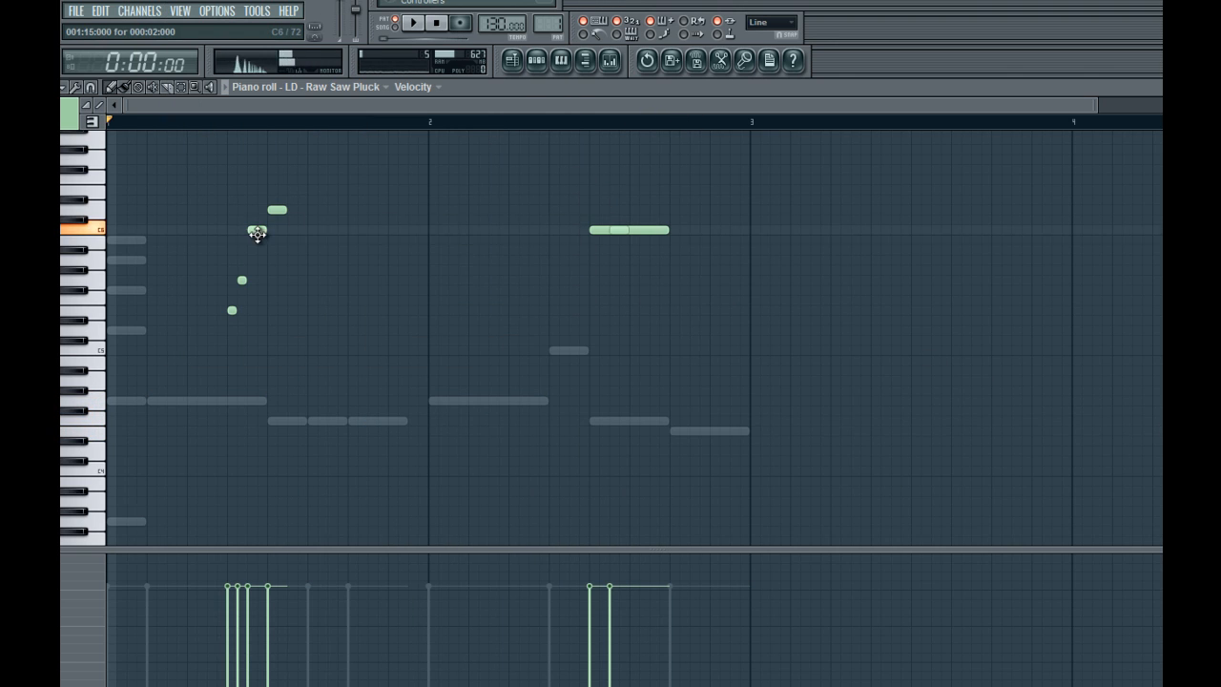
{"action": "right_click", "coordinate": [621, 230]}
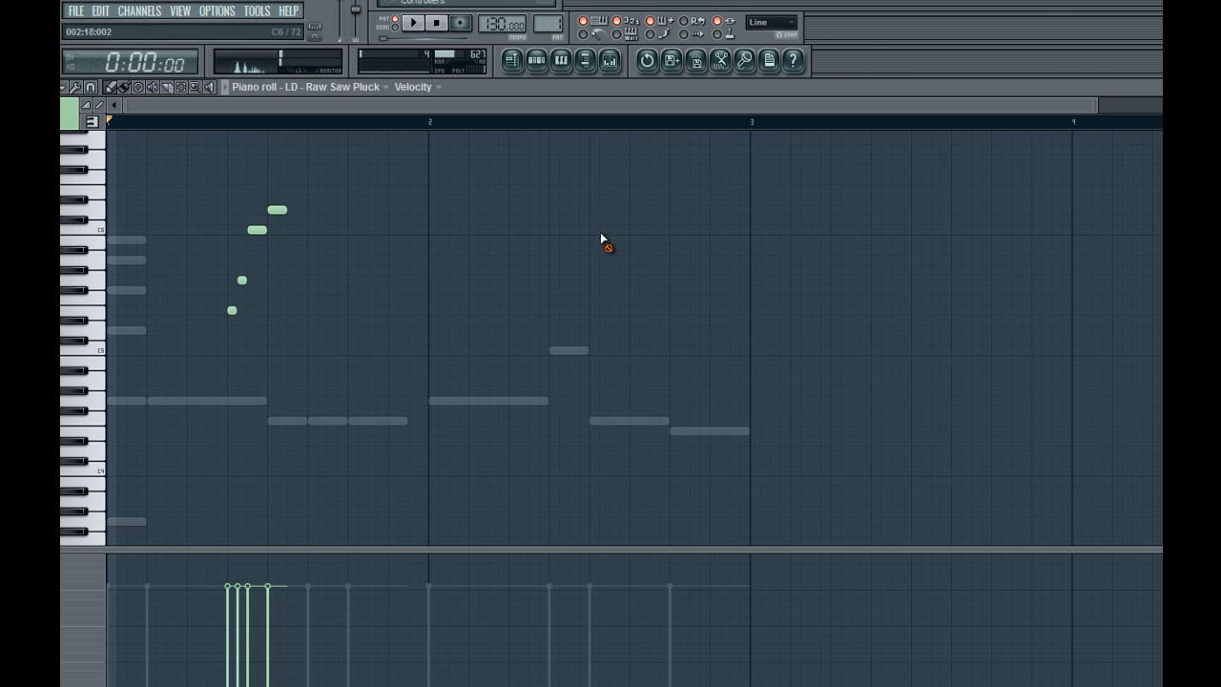
{"action": "key", "text": "space"}
{"action": "left_click", "coordinate": [616, 230]}
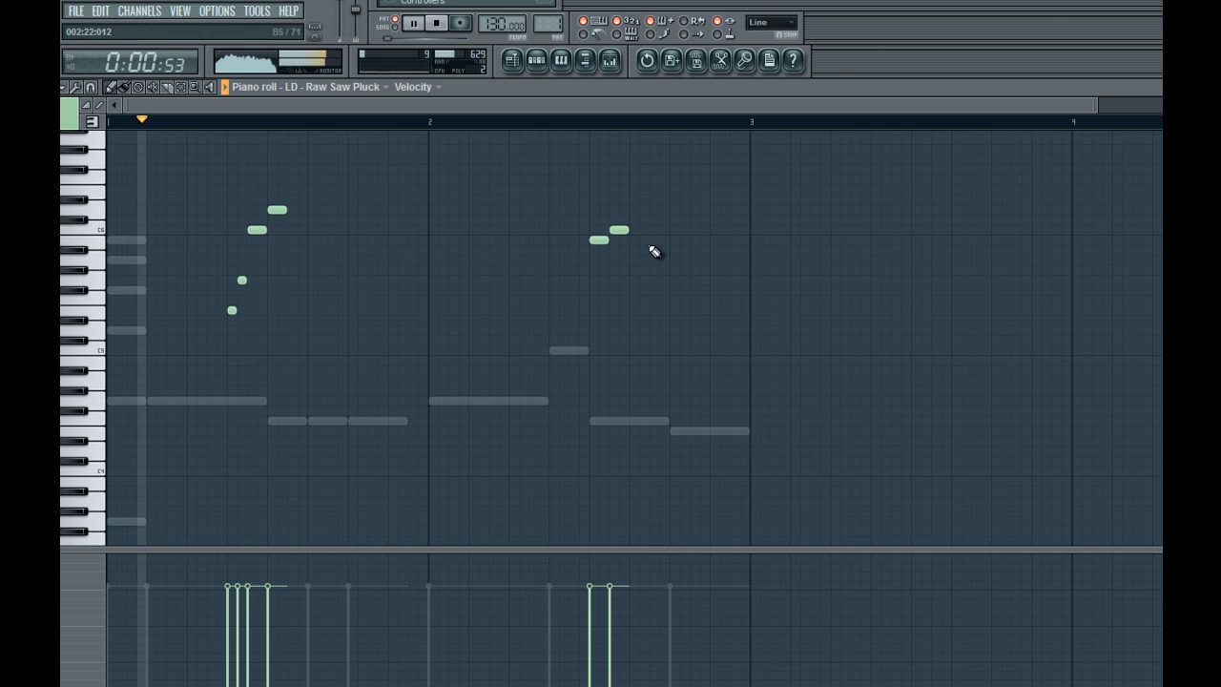
{"action": "left_click", "coordinate": [537, 60]}
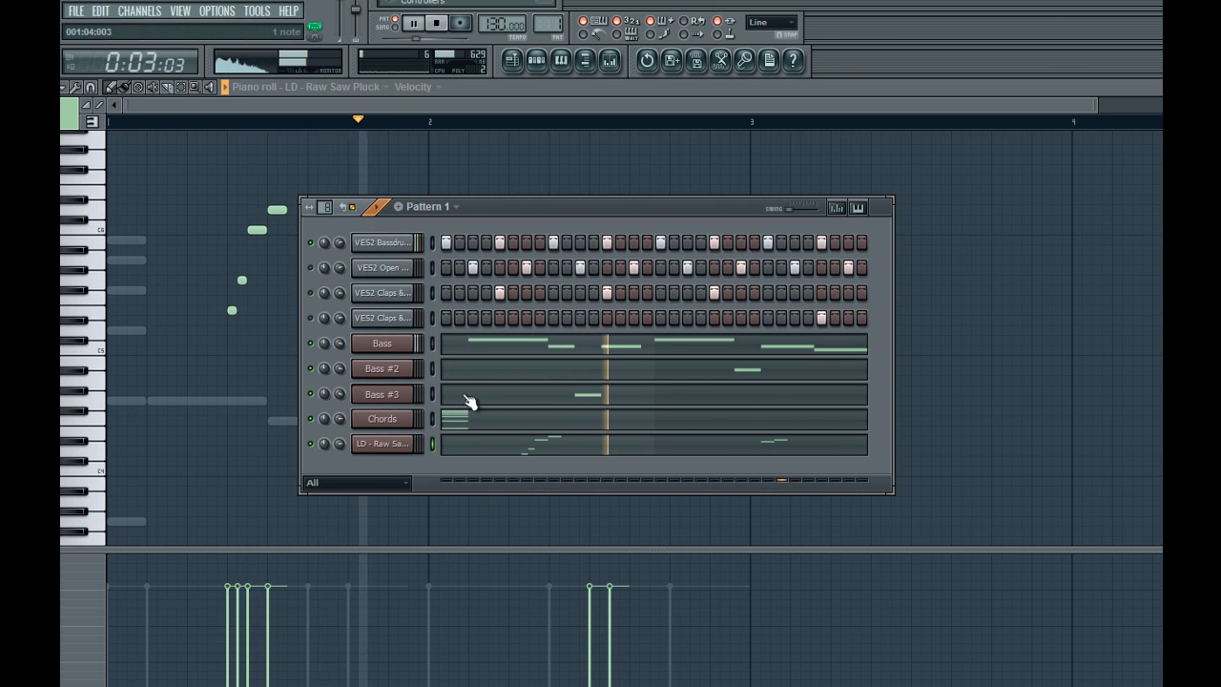
{"action": "key", "text": "space"}
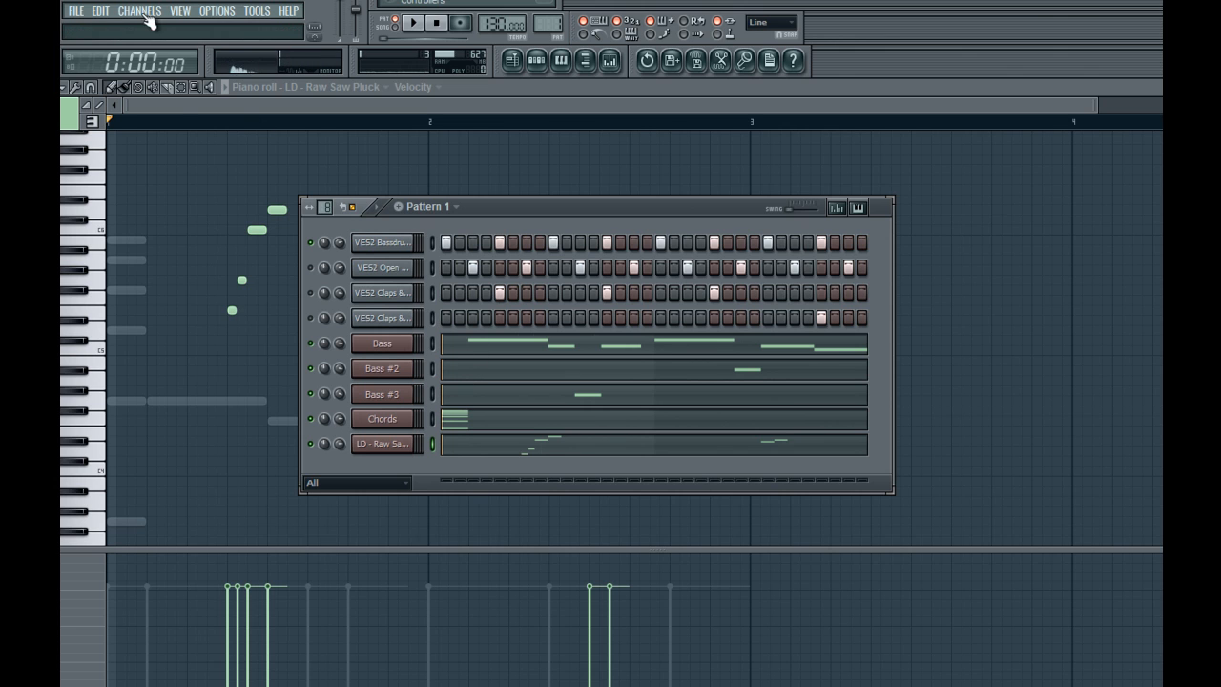
Clone the Chords channel and load the Init preset in the copy's Sylenth1
{"action": "right_click", "coordinate": [391, 419]}
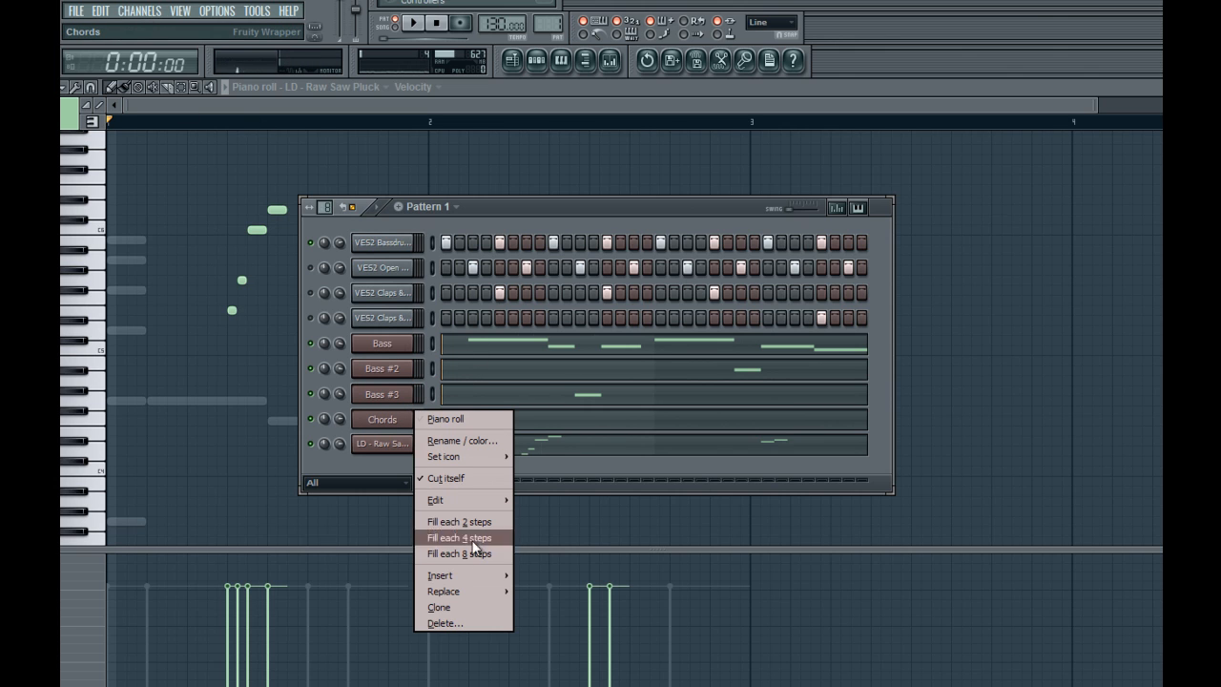
{"action": "left_click", "coordinate": [439, 608]}
{"action": "left_click_drag", "start_coordinate": [489, 319], "coordinate": [515, 149]}
{"action": "left_click", "coordinate": [487, 299]}
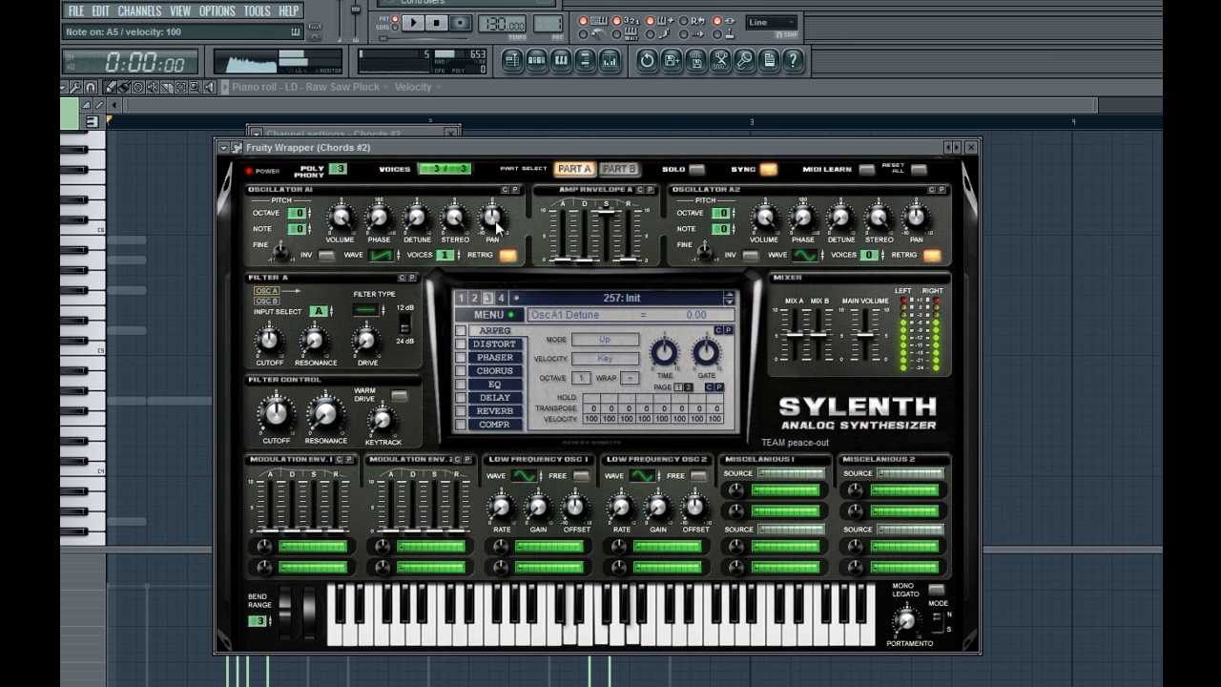
Link the Chords #2 channel to its own mixer track and place it on track 9, between Chords and the pluck
{"action": "left_click", "coordinate": [537, 60]}
{"action": "left_click", "coordinate": [537, 60]}
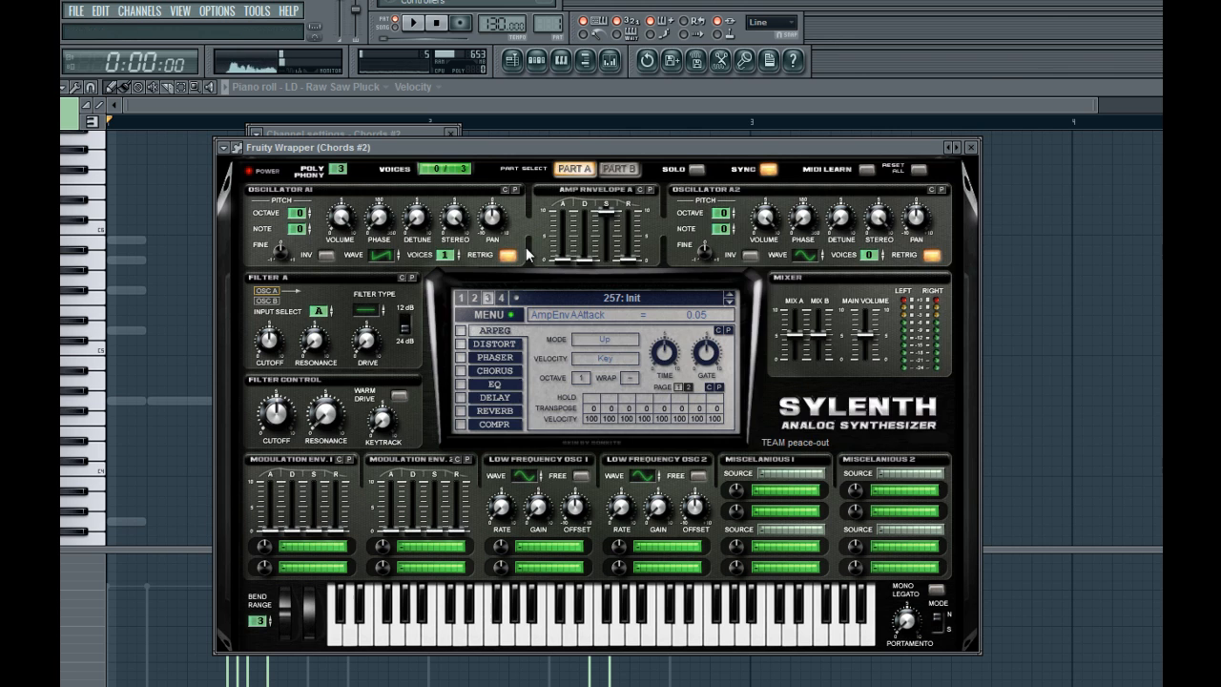
{"action": "left_click", "coordinate": [608, 60]}
{"action": "right_click", "coordinate": [474, 250]}
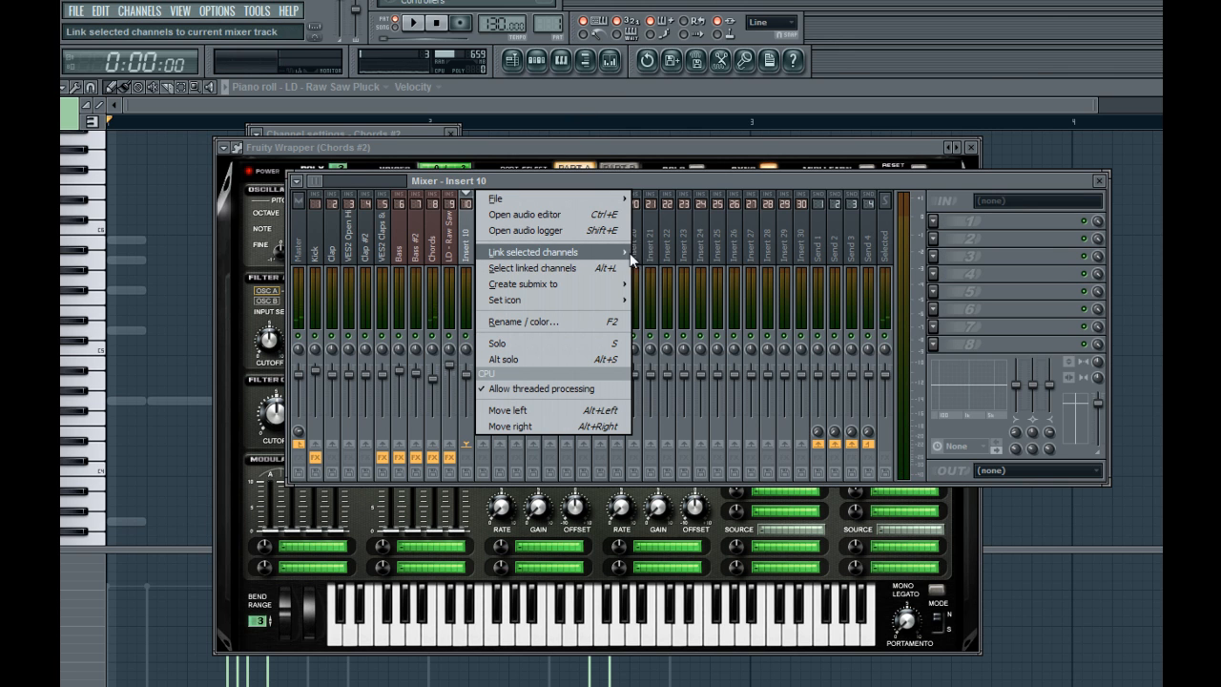
{"action": "left_click", "coordinate": [655, 256]}
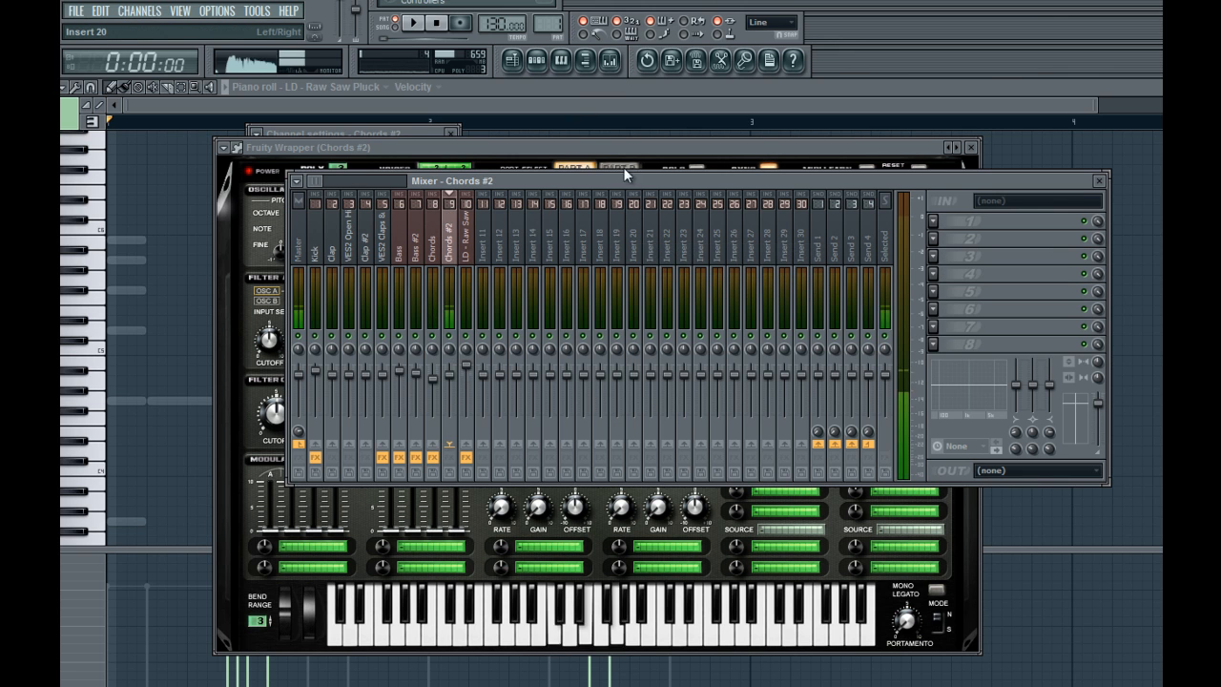
Set Chords #2's oscillator A1 to a Triangle wave and filter A to Lowpass at 327.52 Hz while auditioning a chord
{"action": "left_click", "coordinate": [623, 167]}
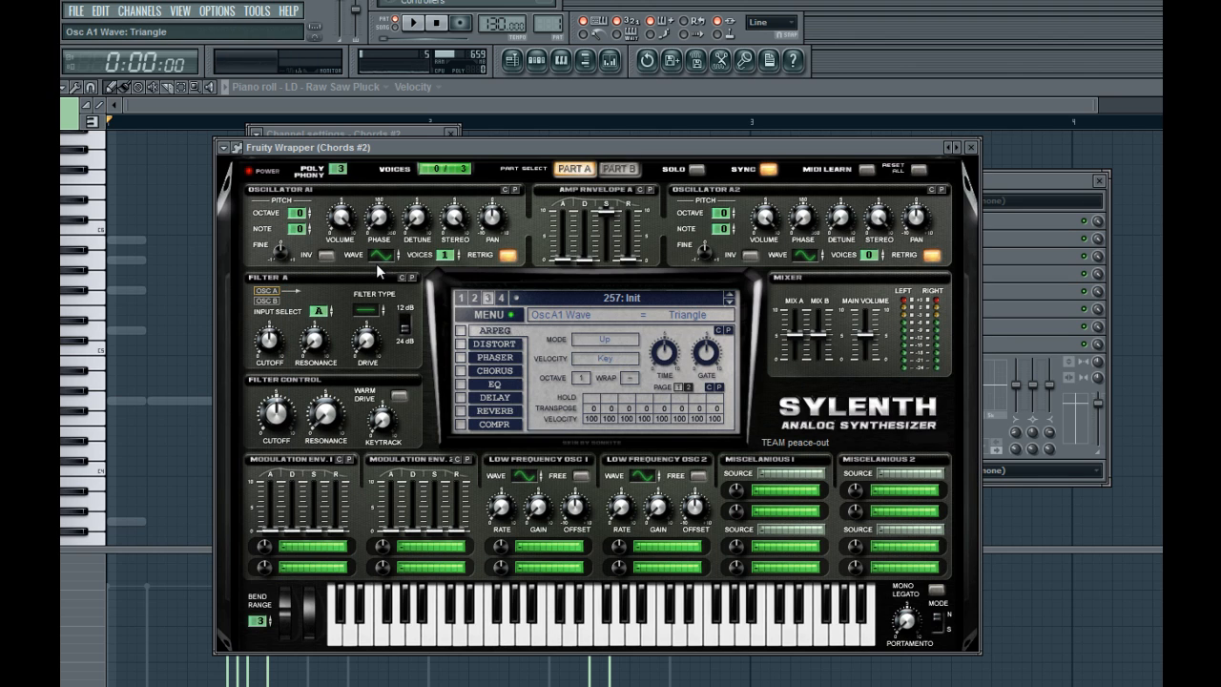
{"action": "key", "text": "z"}
{"action": "key", "text": "c"}
{"action": "key", "text": "b"}
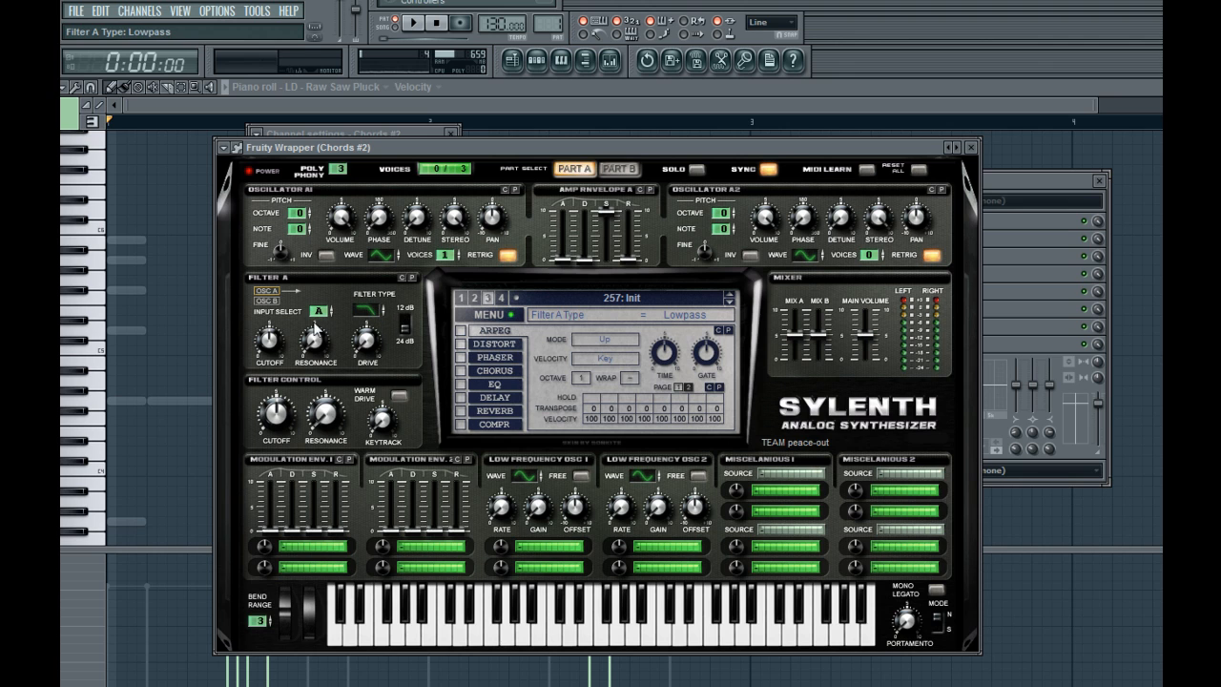
{"action": "key", "text": "z"}
{"action": "key", "text": "c"}
{"action": "key", "text": "b"}
Add KarmaFX Reverb to the first effect slot of the Chords #2 mixer track and set its type to Live
{"action": "left_click", "coordinate": [994, 274]}
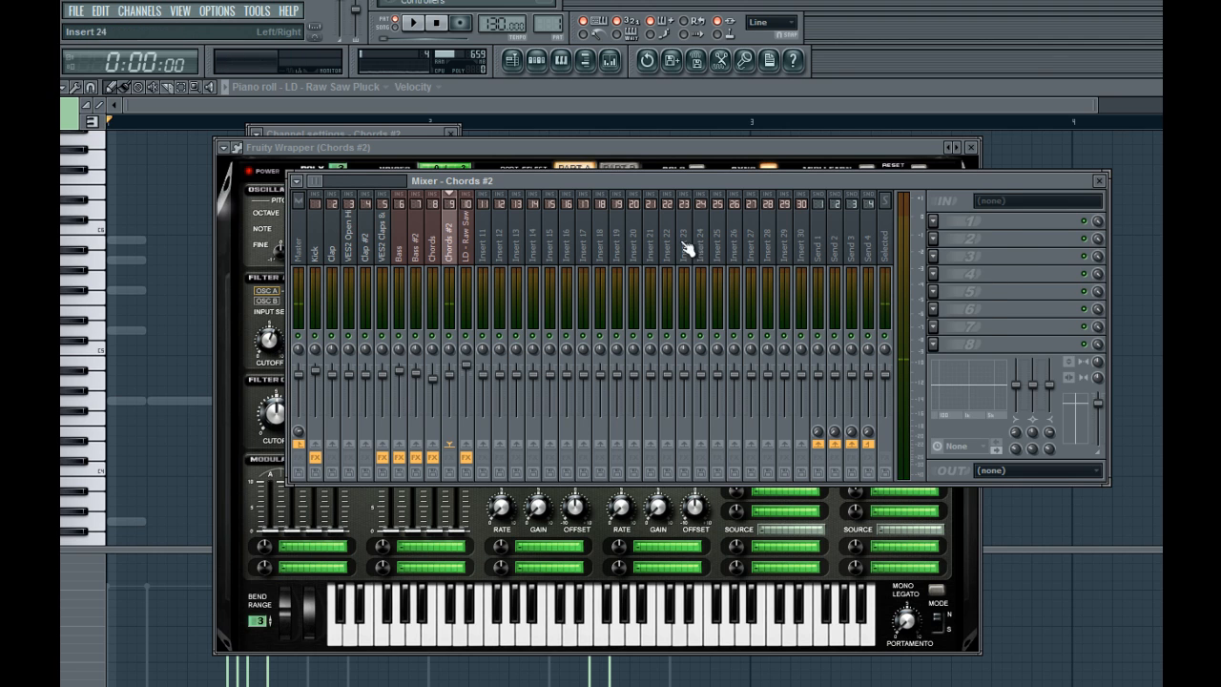
{"action": "left_click", "coordinate": [935, 219]}
{"action": "left_click", "coordinate": [1054, 268]}
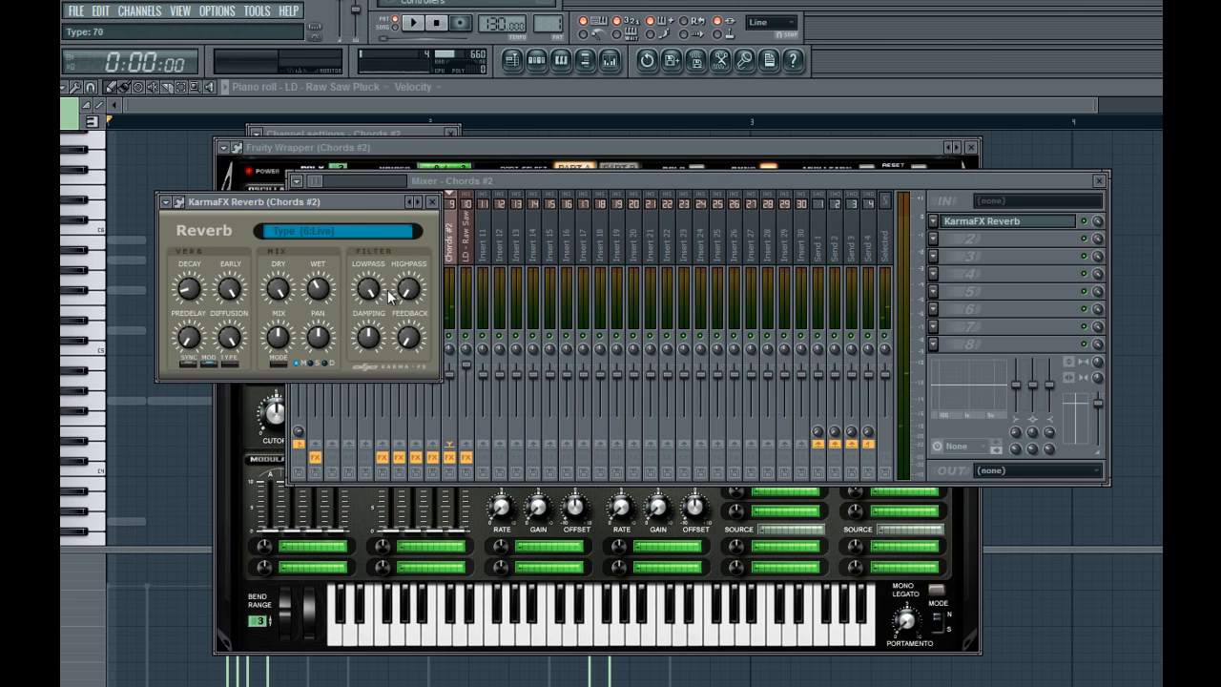
Adjust the reverb's dry level, lowpass and highpass, raise wet to -3.2 dB and set the decay to 2050 ms while playing chords
{"action": "key", "text": "z"}
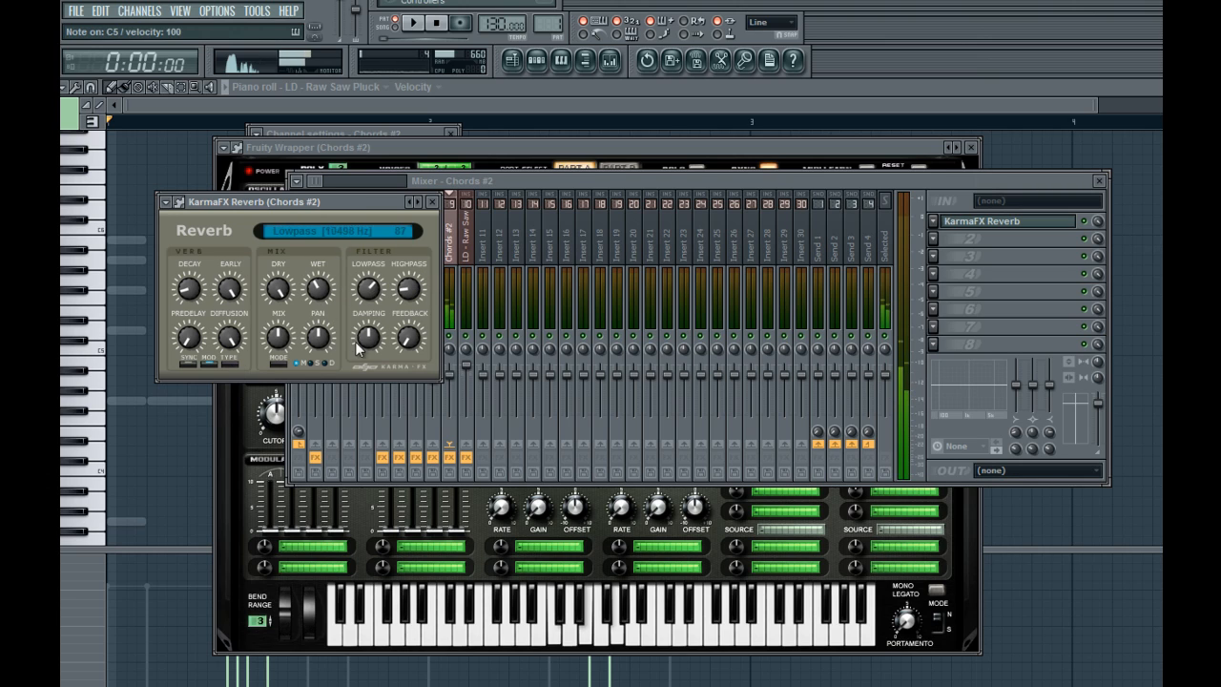
{"action": "left_click_drag", "start_coordinate": [355, 343], "coordinate": [271, 363]}
{"action": "key", "text": "z"}
{"action": "key", "text": "b"}
{"action": "key", "text": "c"}
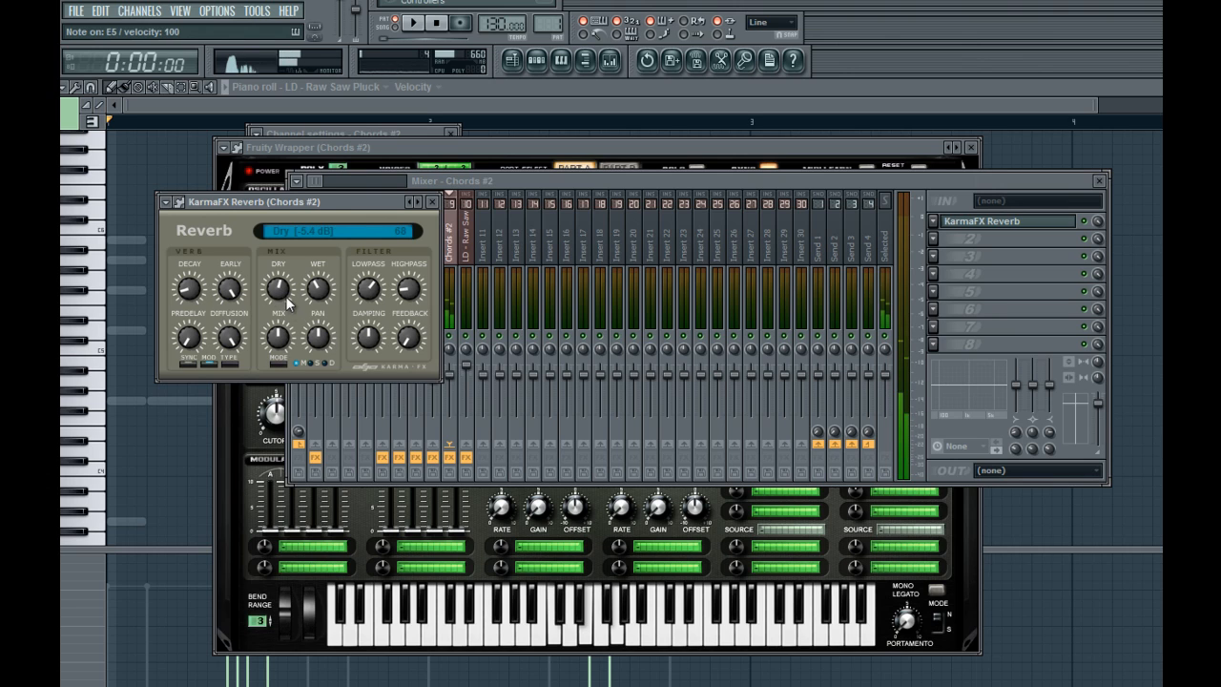
{"action": "left_click_drag", "start_coordinate": [273, 320], "coordinate": [274, 349]}
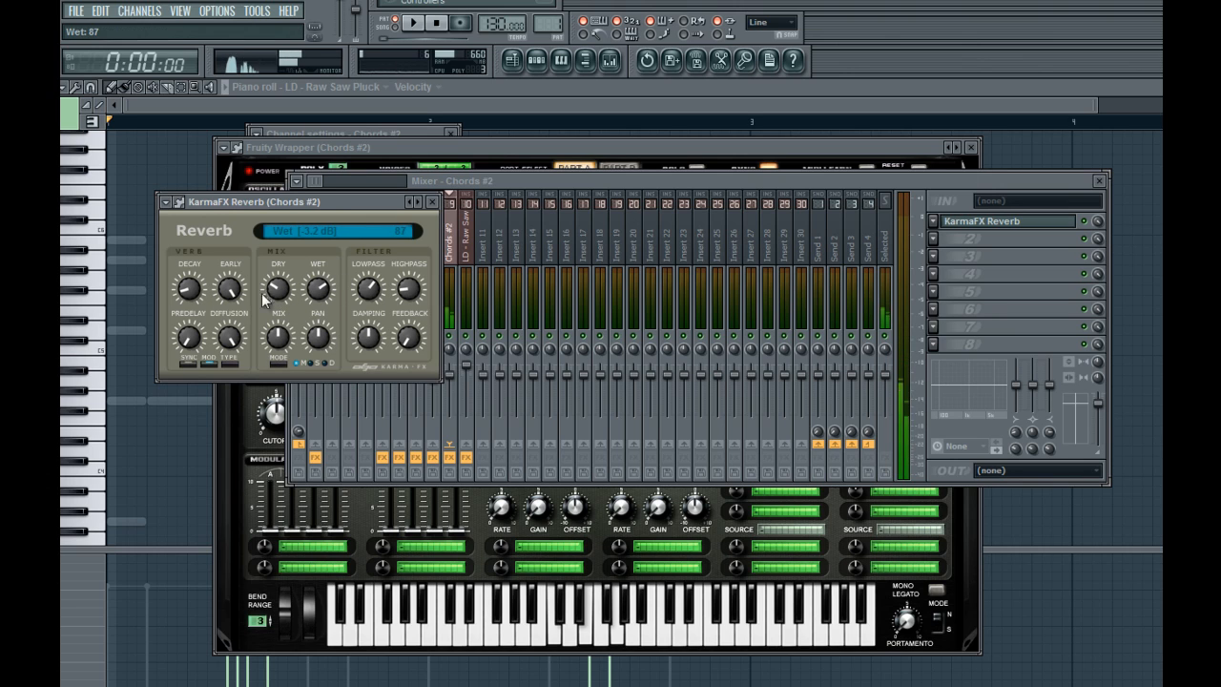
{"action": "left_click_drag", "start_coordinate": [349, 285], "coordinate": [353, 327]}
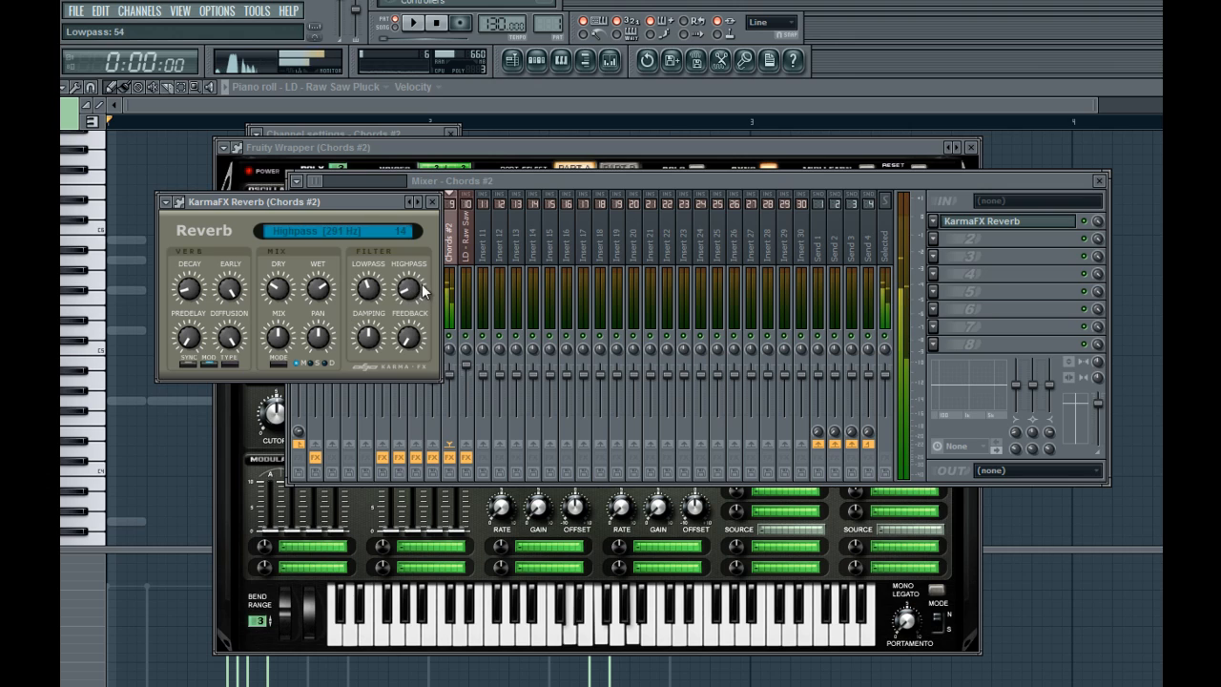
{"action": "left_click_drag", "start_coordinate": [425, 291], "coordinate": [425, 288]}
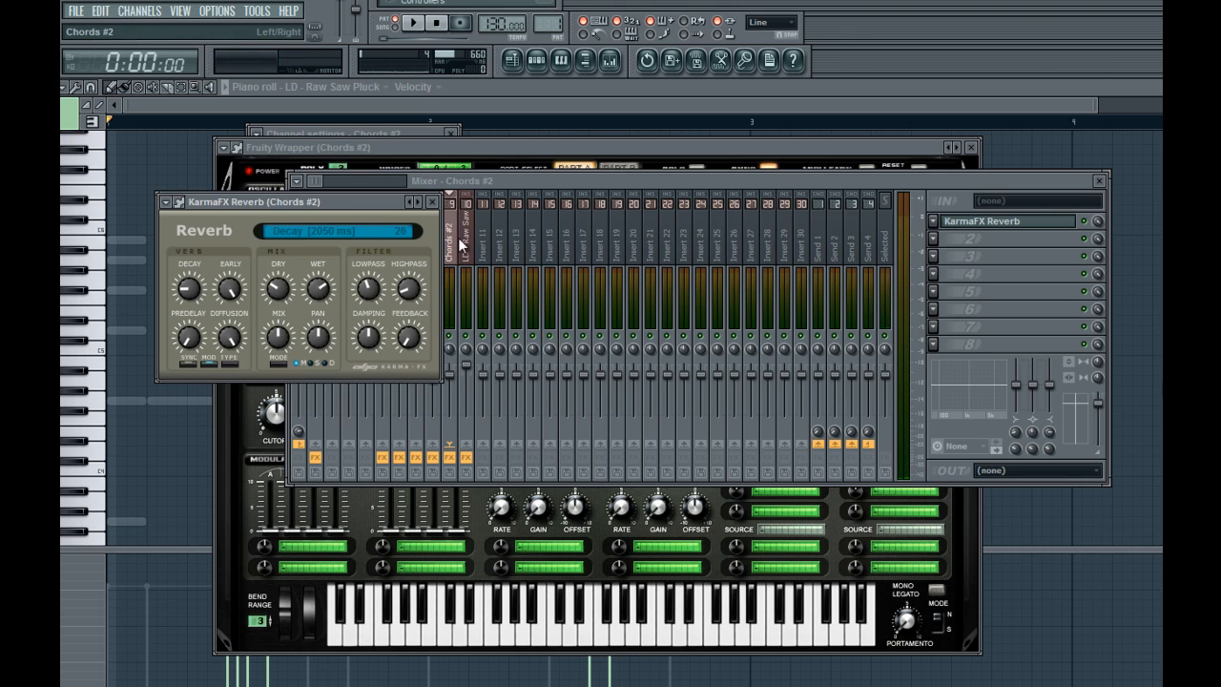
Set oscillator A1 to 4 voices with 1.29 detune and retrigger off, and switch filter A to Bandpass with a lower cutoff
{"action": "left_click", "coordinate": [933, 240]}
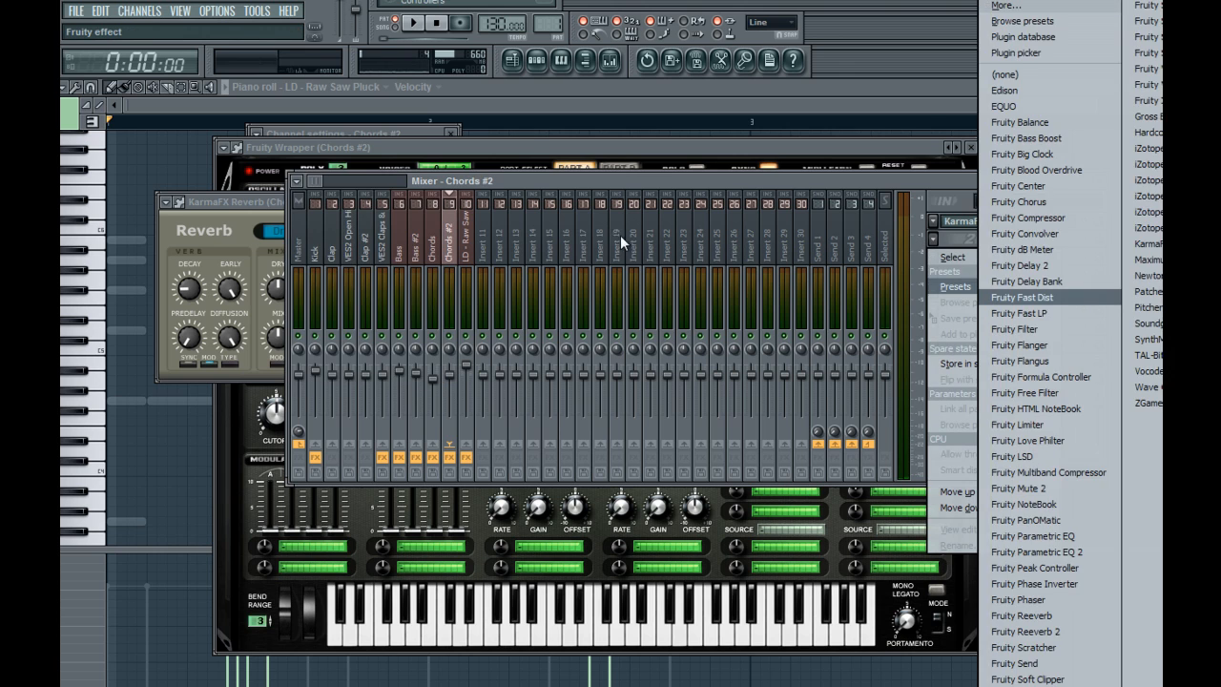
{"action": "left_click", "coordinate": [532, 147]}
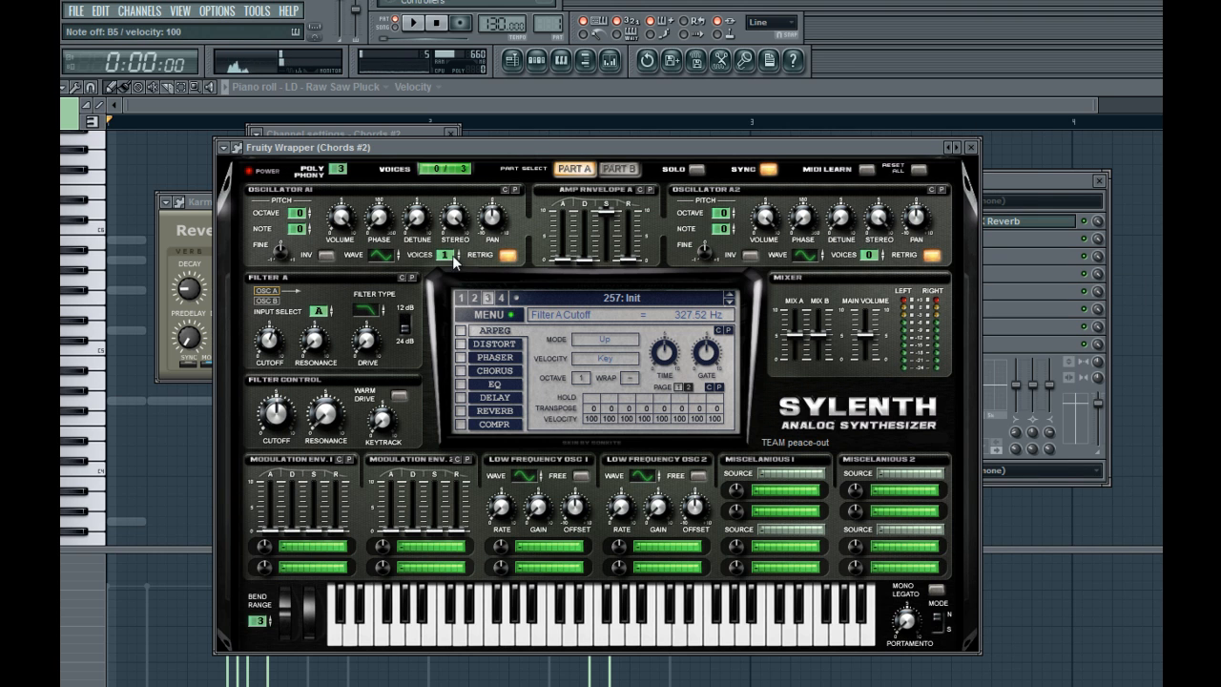
{"action": "left_click_drag", "start_coordinate": [459, 255], "coordinate": [420, 216]}
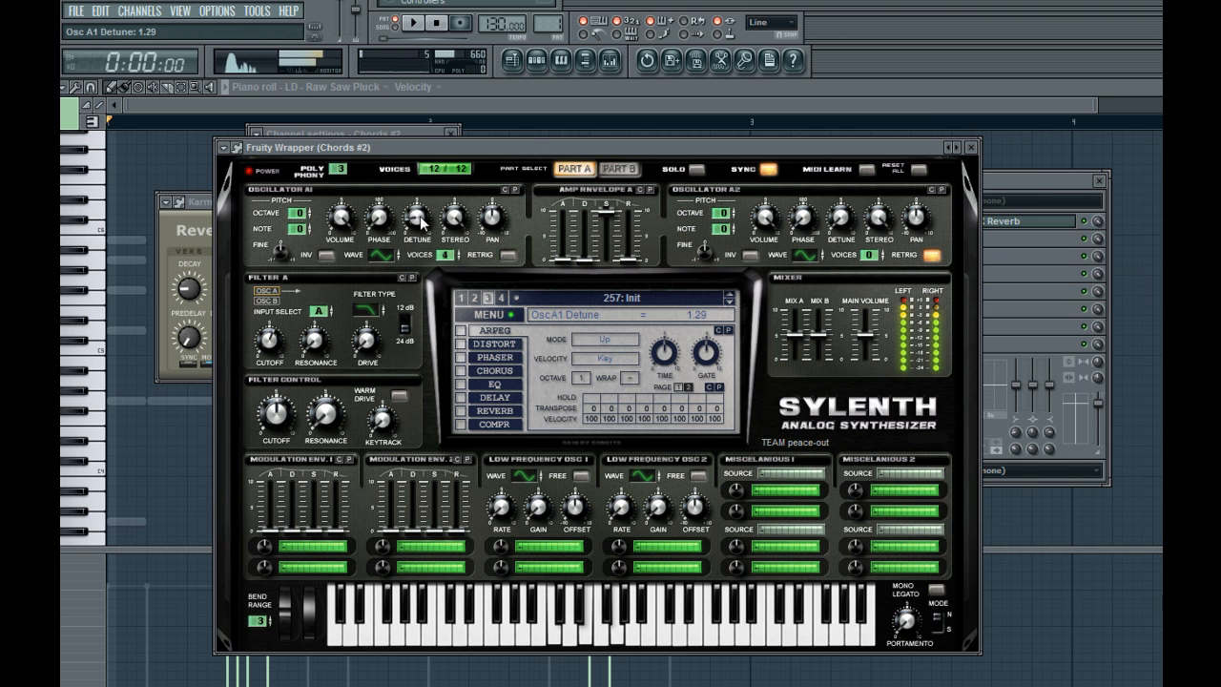
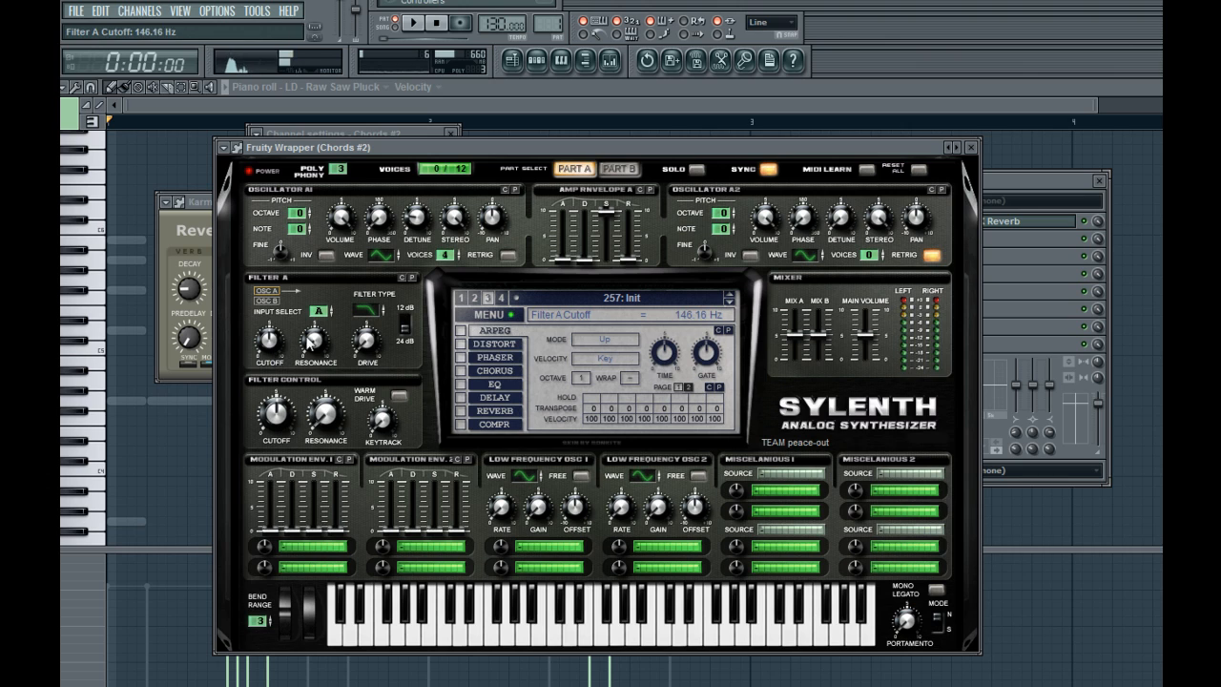
{"action": "left_click", "coordinate": [382, 312]}
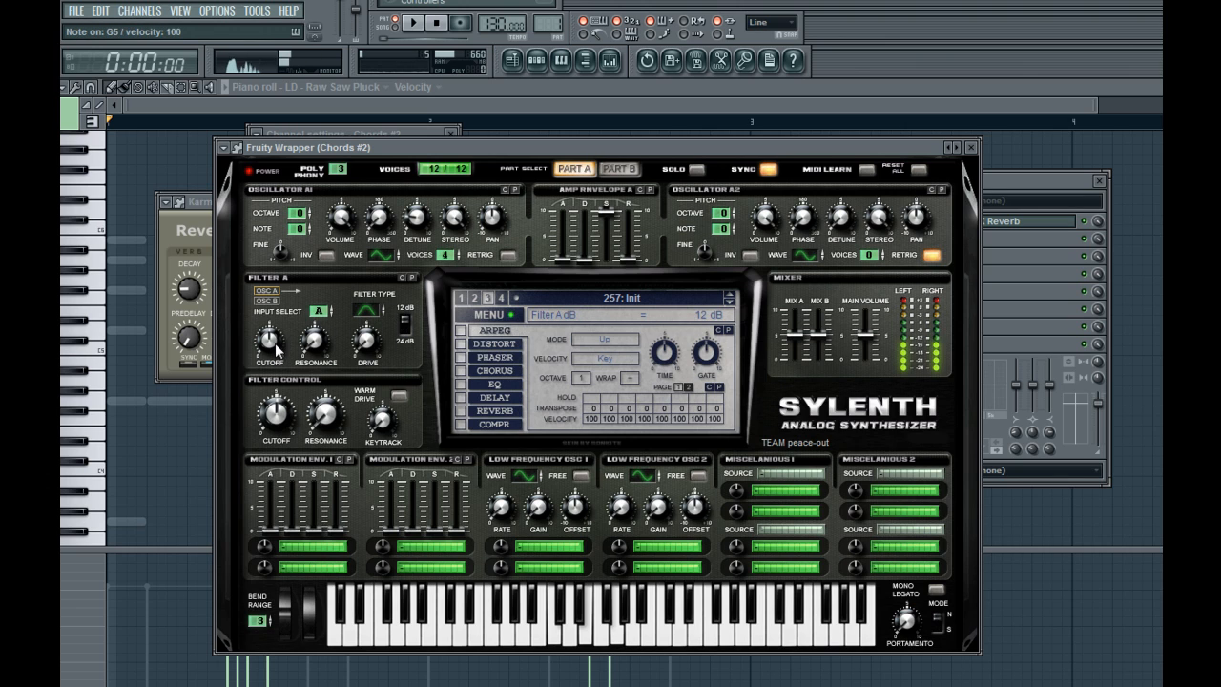
{"action": "left_click_drag", "start_coordinate": [270, 360], "coordinate": [271, 374]}
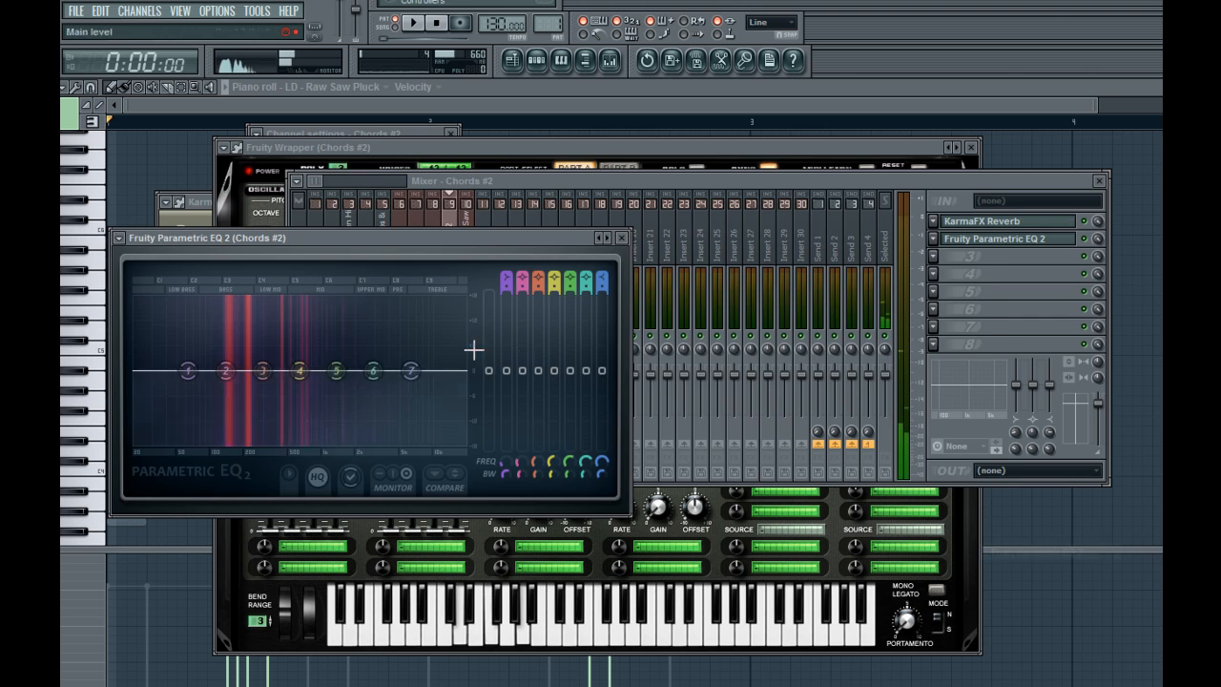
Try a strong treble boost around 13 kHz with band 6 of Fruity Parametric EQ 2 on Chords #2
{"action": "left_click_drag", "start_coordinate": [372, 370], "coordinate": [444, 301]}
{"action": "left_click_drag", "start_coordinate": [478, 220], "coordinate": [476, 208]}
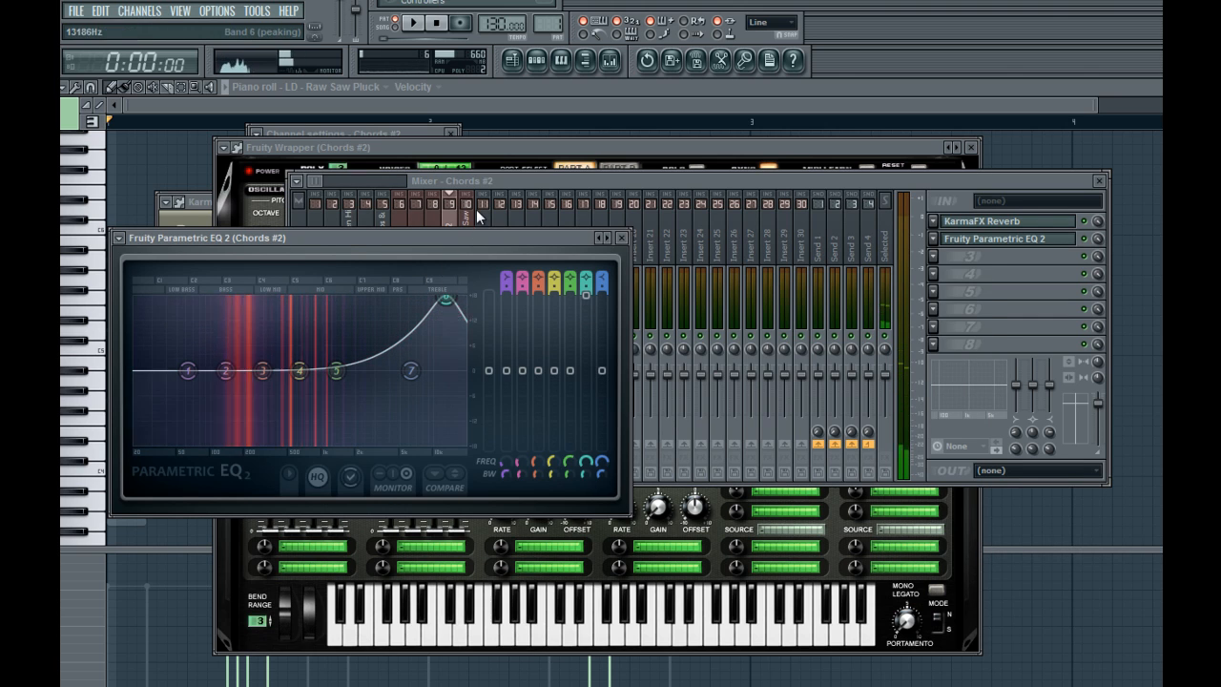
{"action": "key", "text": "ctrl+z"}
Readjust filter A's cutoff in the Chords #2 Sylenth1 and set oscillator A2's wave to Triangle
{"action": "left_click", "coordinate": [510, 147]}
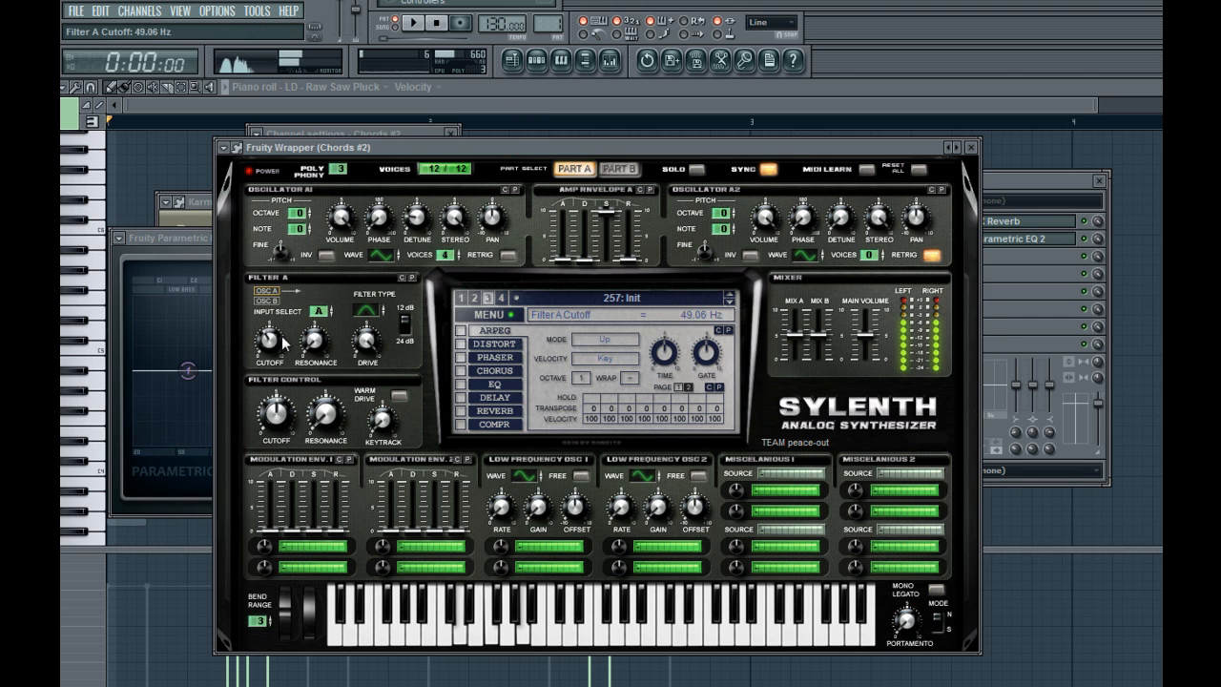
{"action": "scroll", "coordinate": [281, 335], "scroll_direction": "up", "scroll_amount": 3}
{"action": "left_click", "coordinate": [812, 250]}
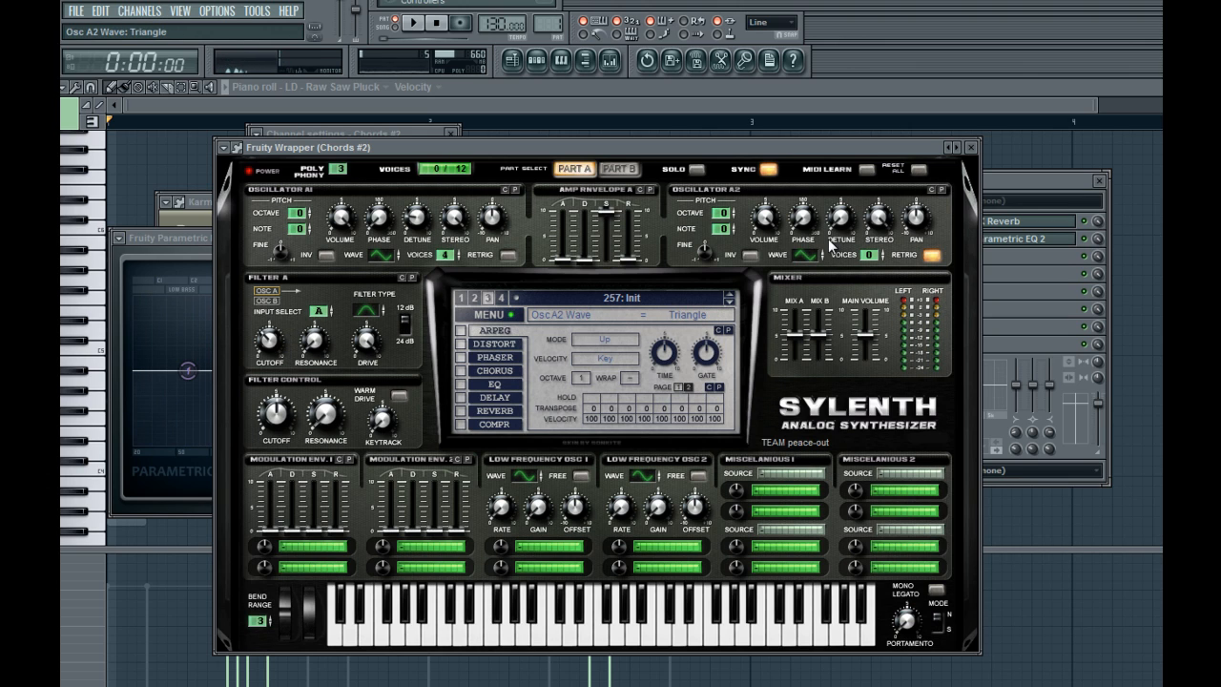
In Part B, set oscillator B1 to one Noise voice at volume 0.52 and switch filter B to Highpass
{"action": "left_click", "coordinate": [623, 175]}
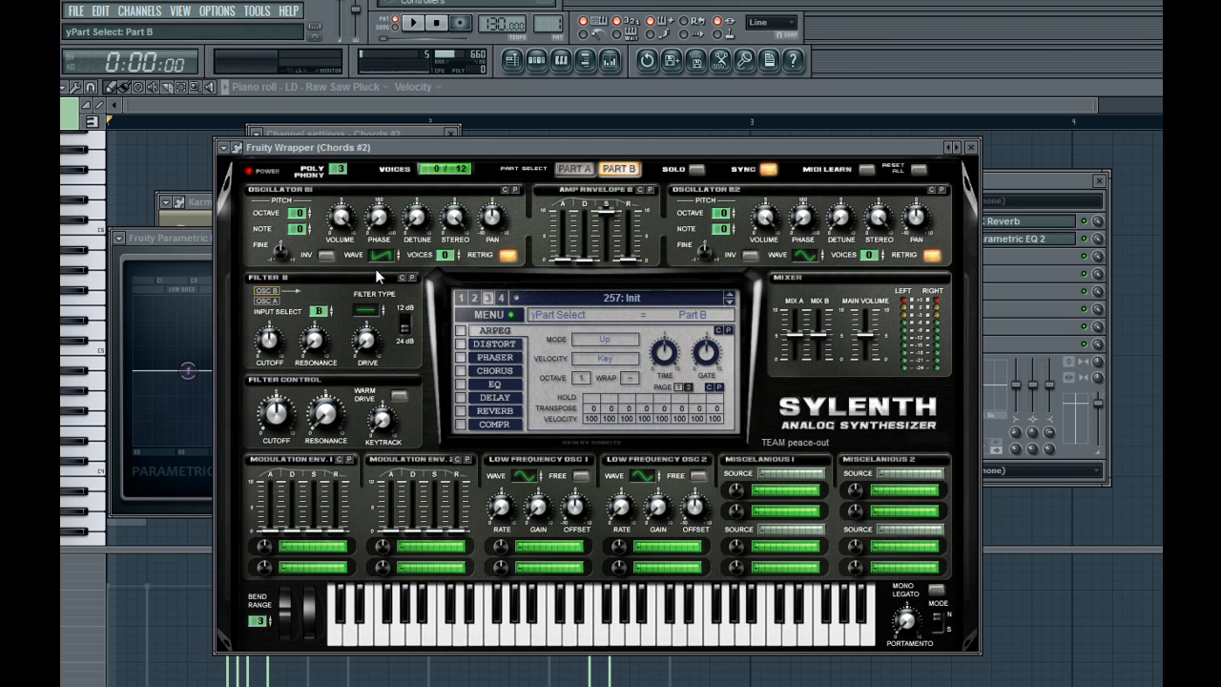
{"action": "left_click", "coordinate": [272, 339]}
{"action": "left_click", "coordinate": [341, 219]}
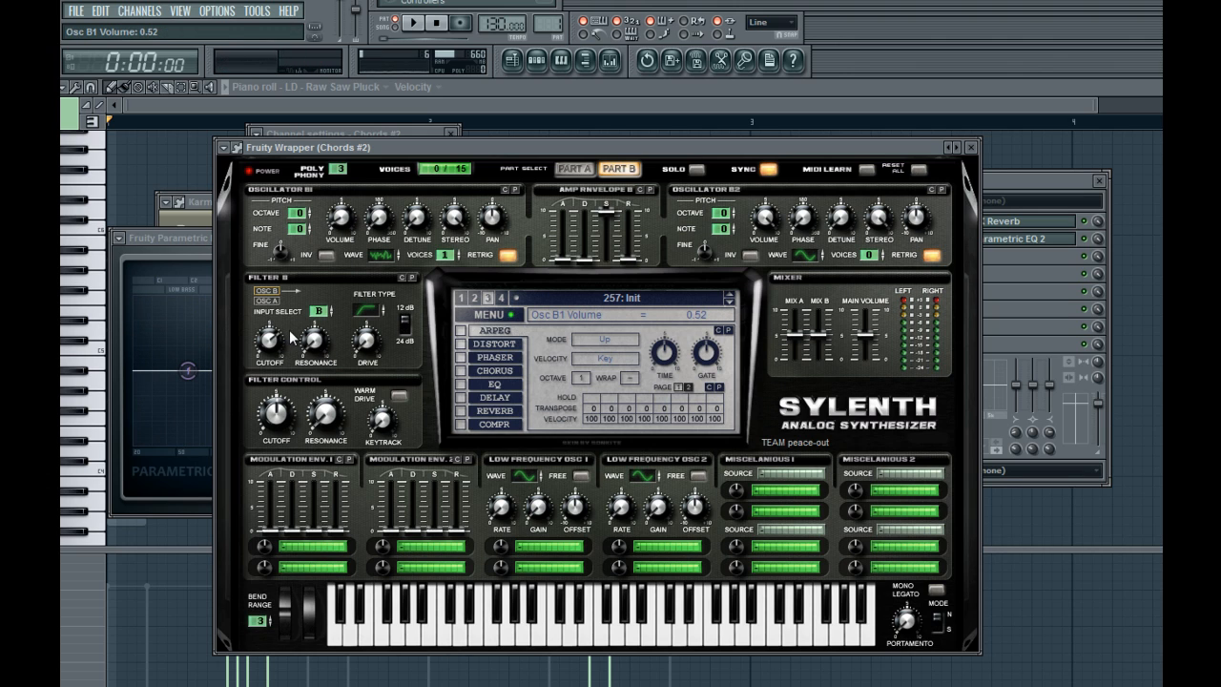
Set filter B's cutoff to 3514.89 Hz while auditioning a chord
{"action": "left_click", "coordinate": [277, 343]}
{"action": "key", "text": "x"}
{"action": "key", "text": "v"}
{"action": "key", "text": "n"}
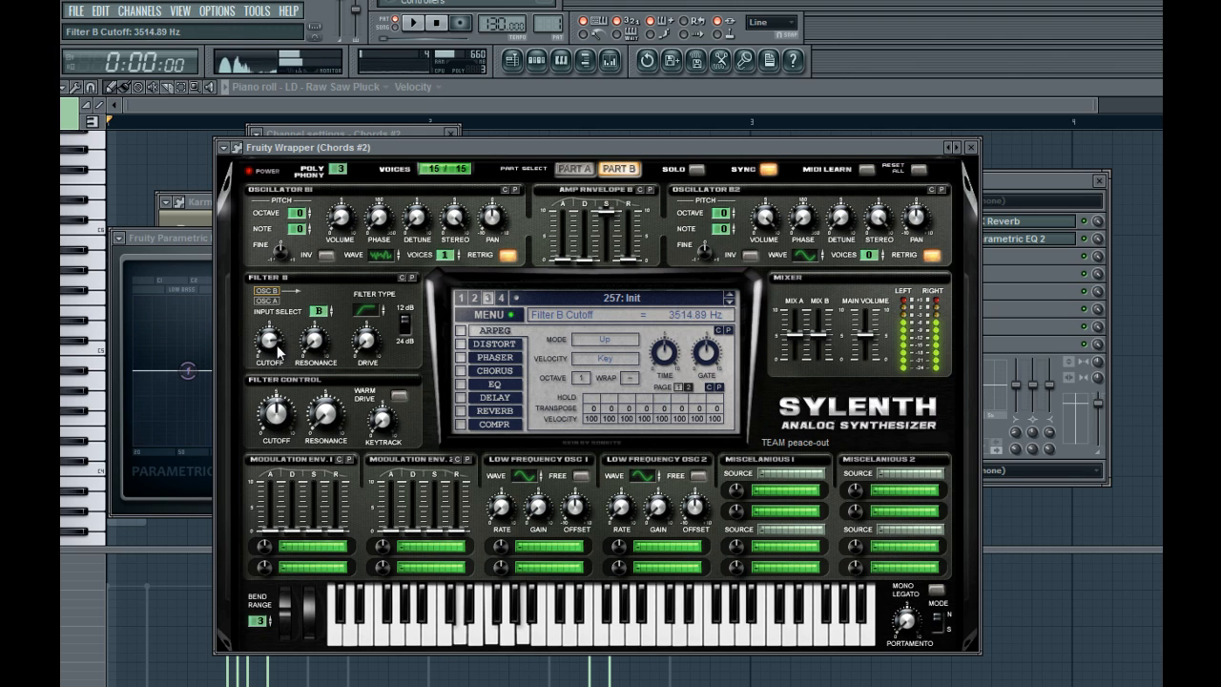
Set filter B's cutoff to 3685.75 Hz and raise oscillator B1's volume to 3.90 while auditioning chords
{"action": "left_click", "coordinate": [340, 219]}
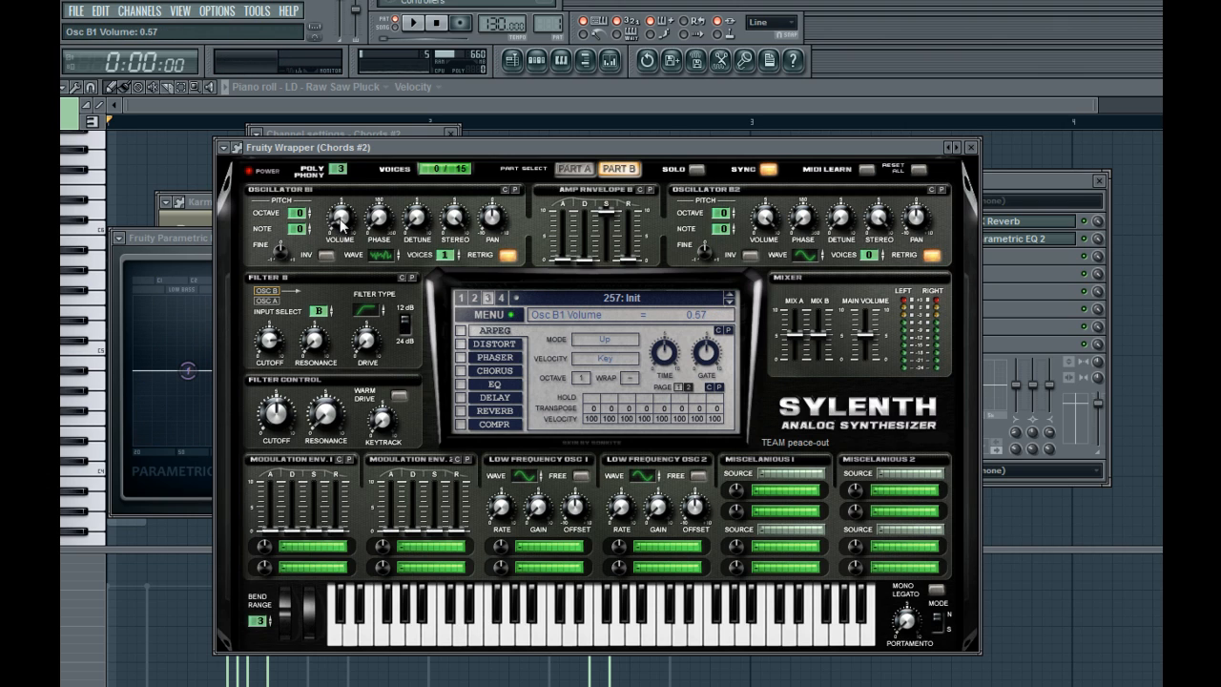
{"action": "key", "text": "x"}
{"action": "key", "text": "v"}
{"action": "key", "text": "n"}
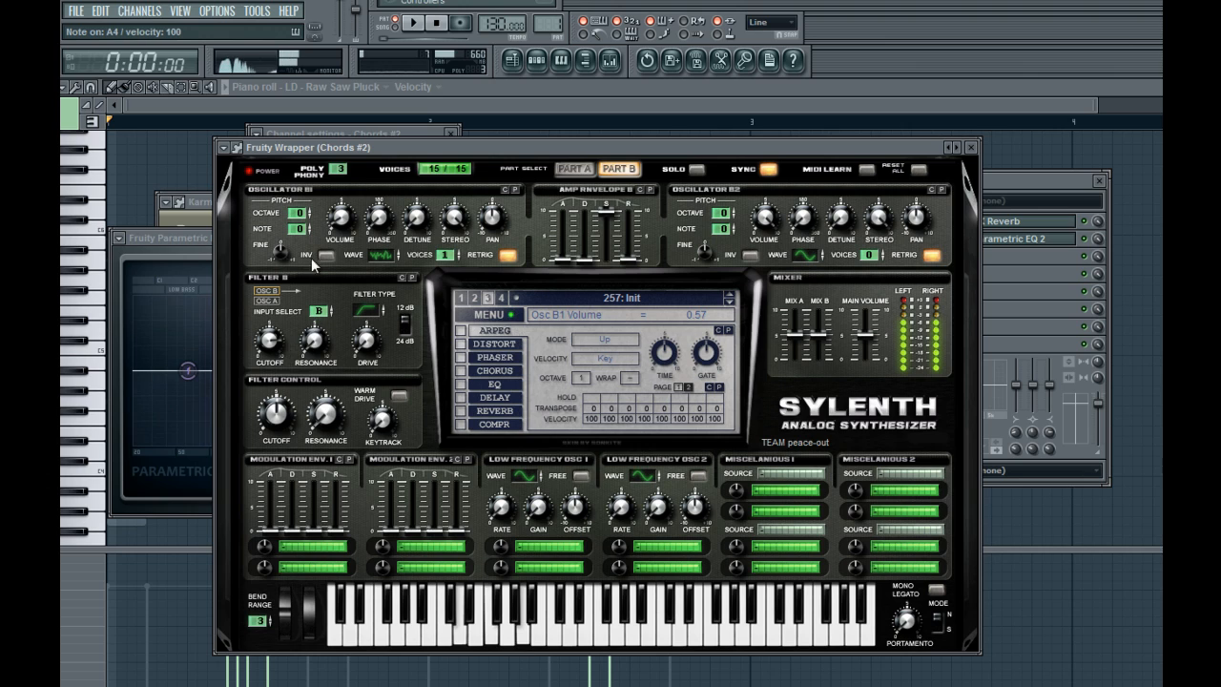
{"action": "left_click_drag", "start_coordinate": [270, 347], "coordinate": [271, 344]}
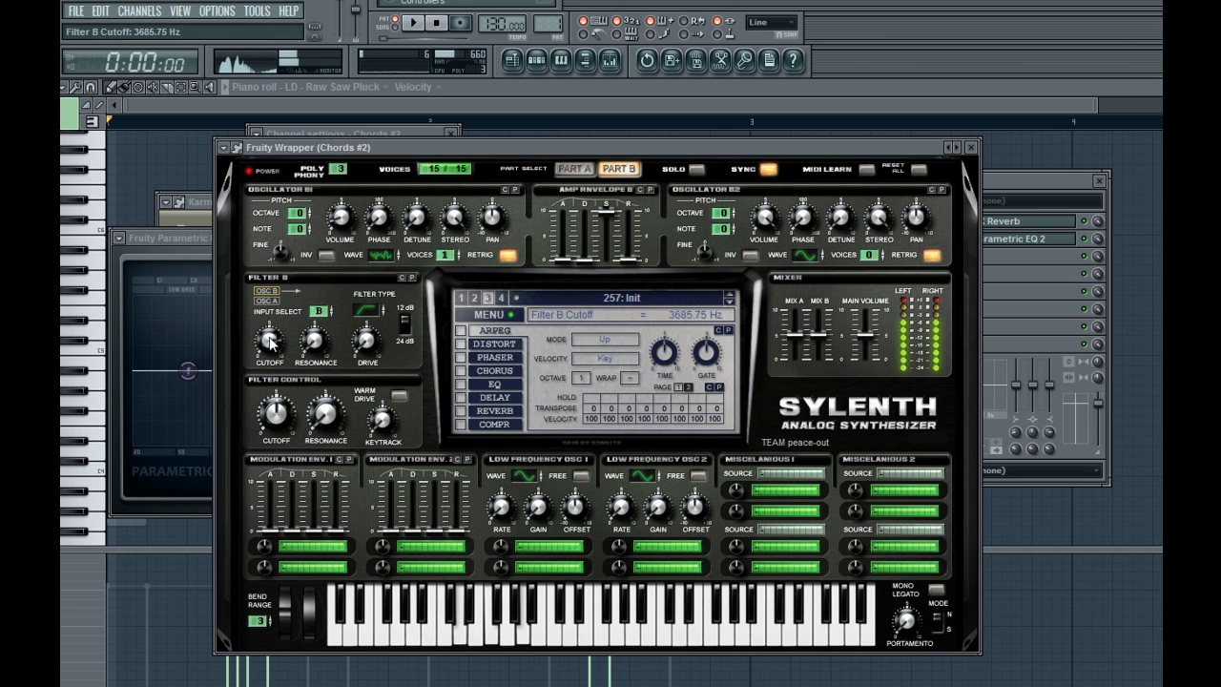
{"action": "left_click_drag", "start_coordinate": [327, 236], "coordinate": [282, 343]}
{"action": "left_click", "coordinate": [340, 216]}
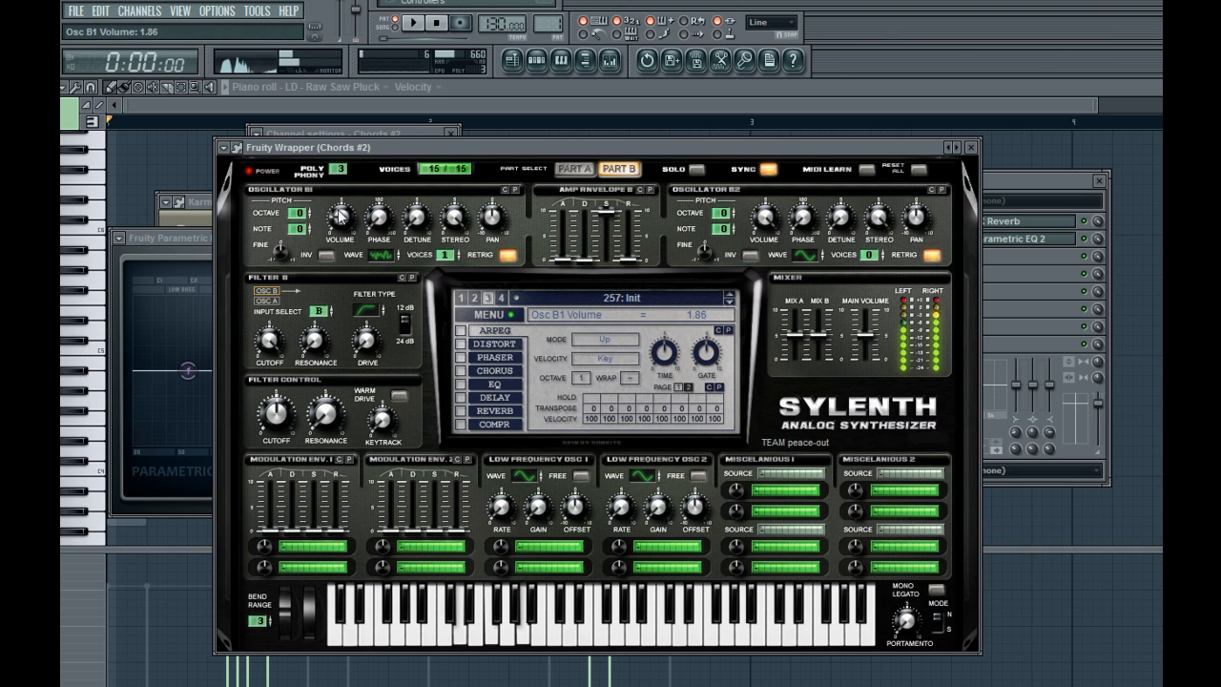
{"action": "left_click", "coordinate": [317, 336]}
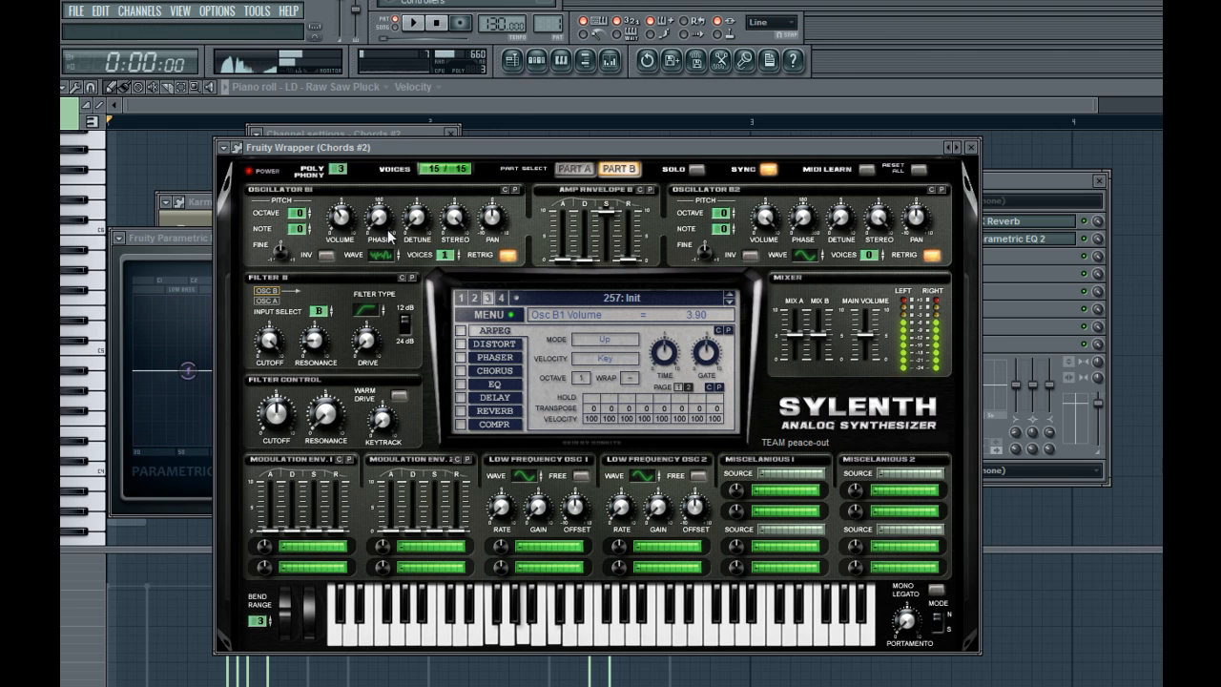
Add Fruity Limiter to the third effect slot of the Chords #2 mixer track and set its compressor to a low threshold and 2.4:1 ratio
{"action": "left_click", "coordinate": [537, 60]}
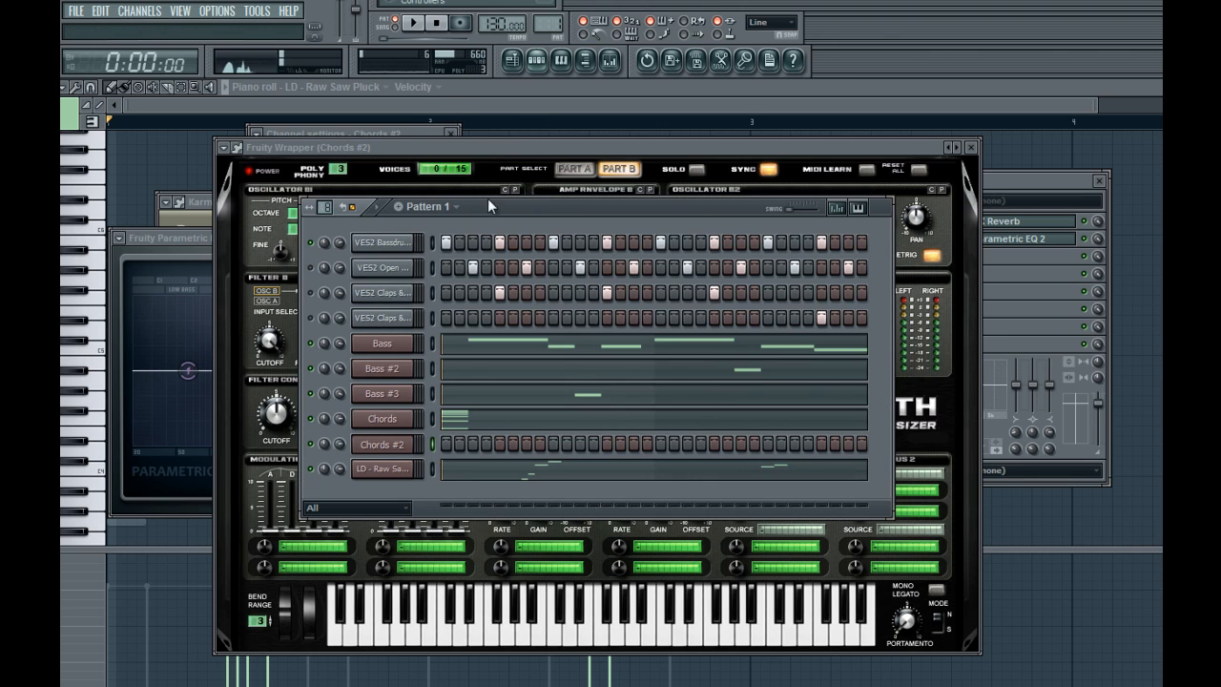
{"action": "left_click", "coordinate": [989, 290]}
{"action": "left_click", "coordinate": [318, 253]}
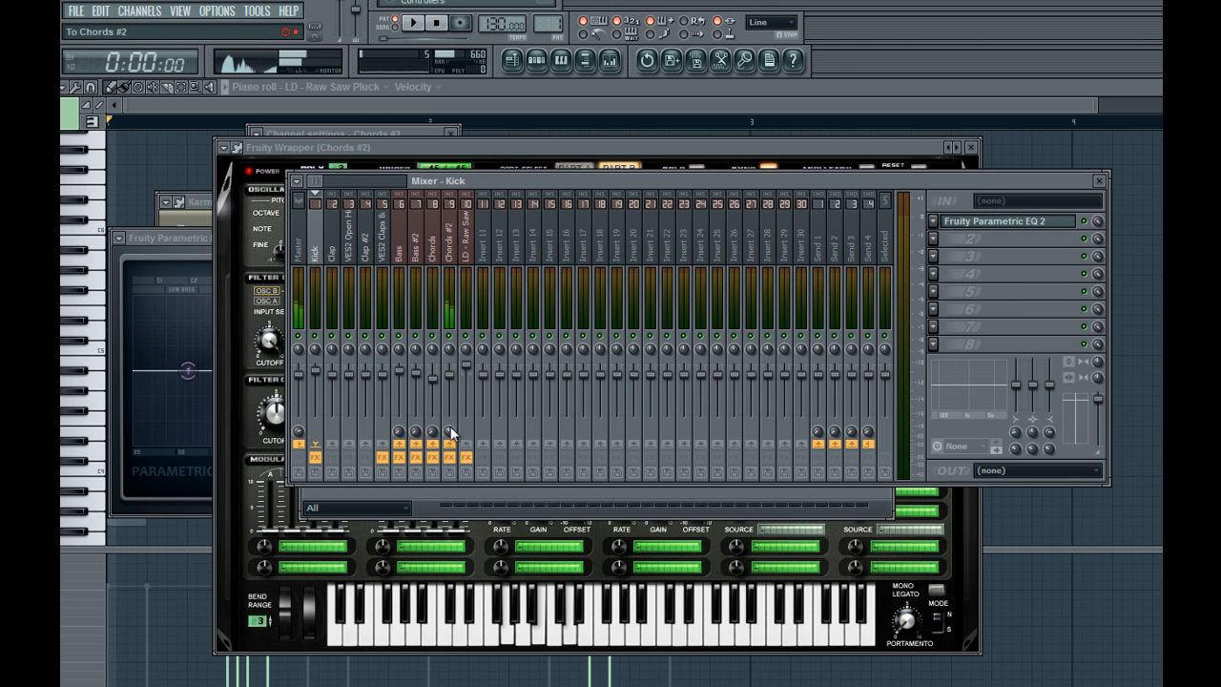
{"action": "left_click", "coordinate": [443, 267]}
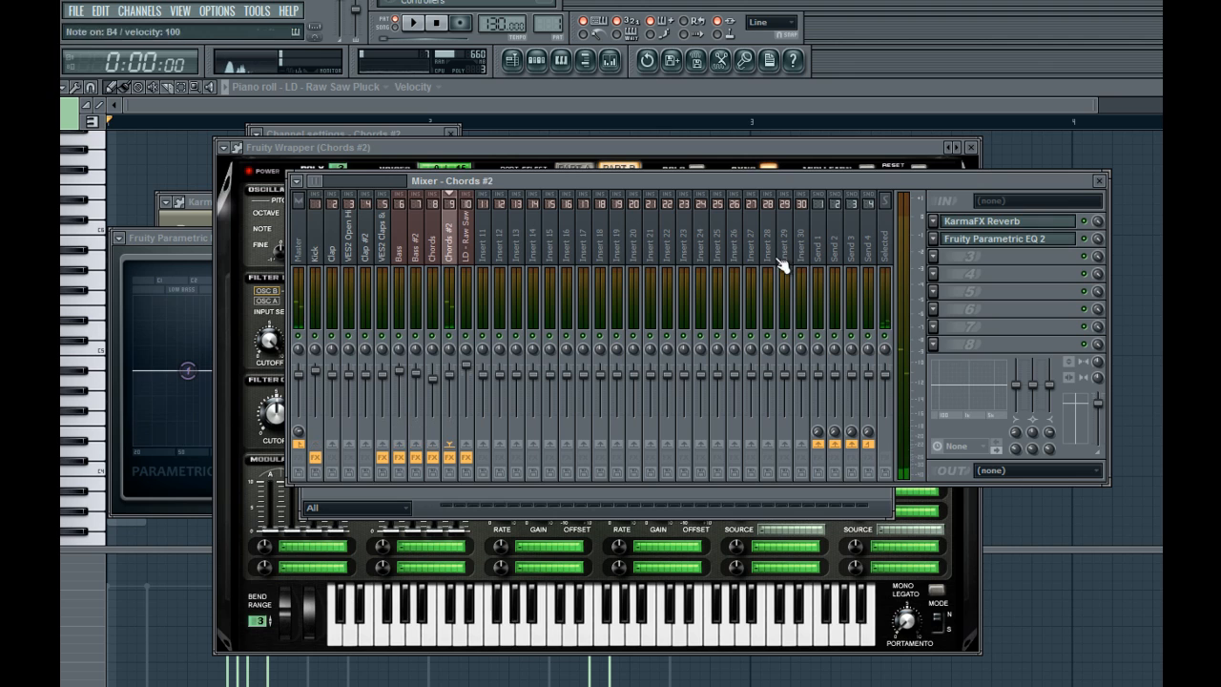
{"action": "left_click", "coordinate": [935, 255]}
{"action": "left_click", "coordinate": [1053, 427]}
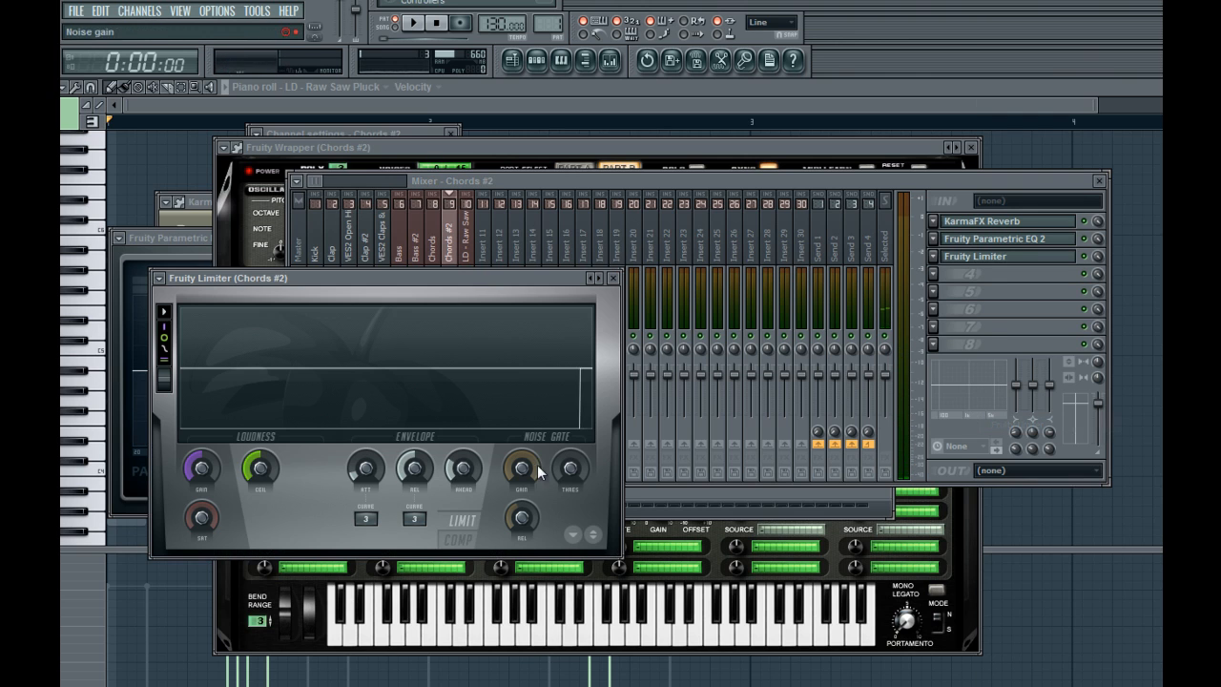
{"action": "left_click_drag", "start_coordinate": [260, 467], "coordinate": [319, 384]}
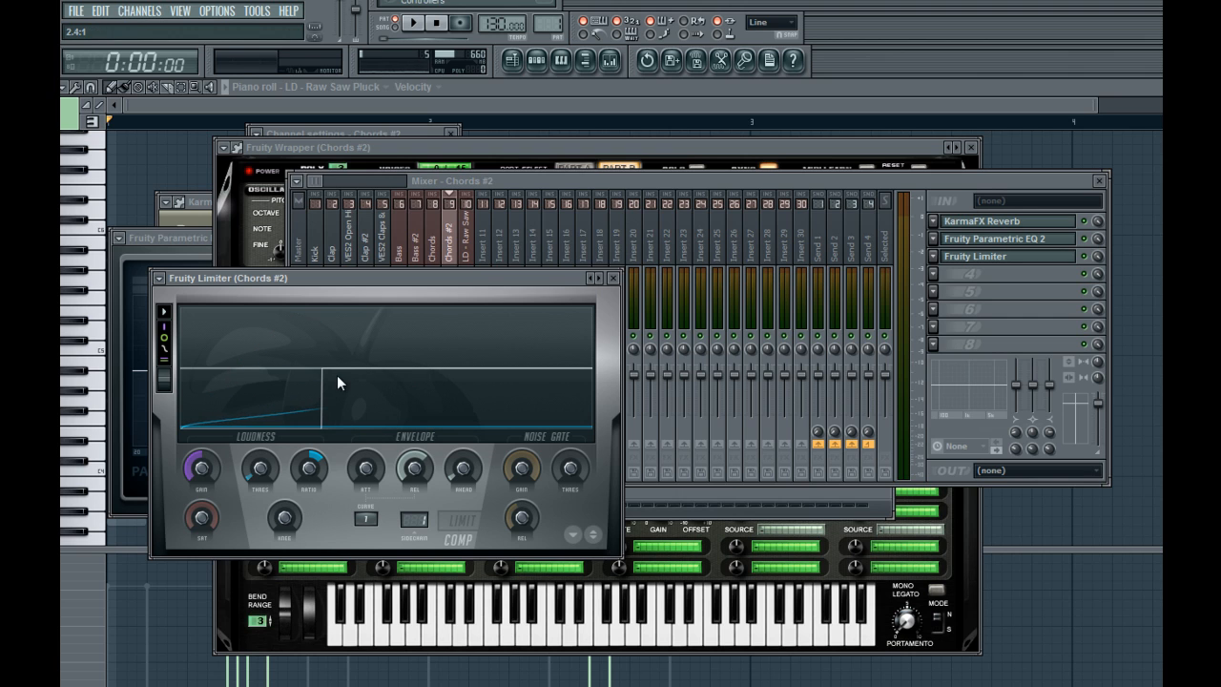
Shape Chords #2 in Parametric EQ 2 with full cuts on bands 1 and 4 (1145 Hz), a raised main level, and band 7 at -2.6 dB, 6766 Hz
{"action": "left_click", "coordinate": [966, 239]}
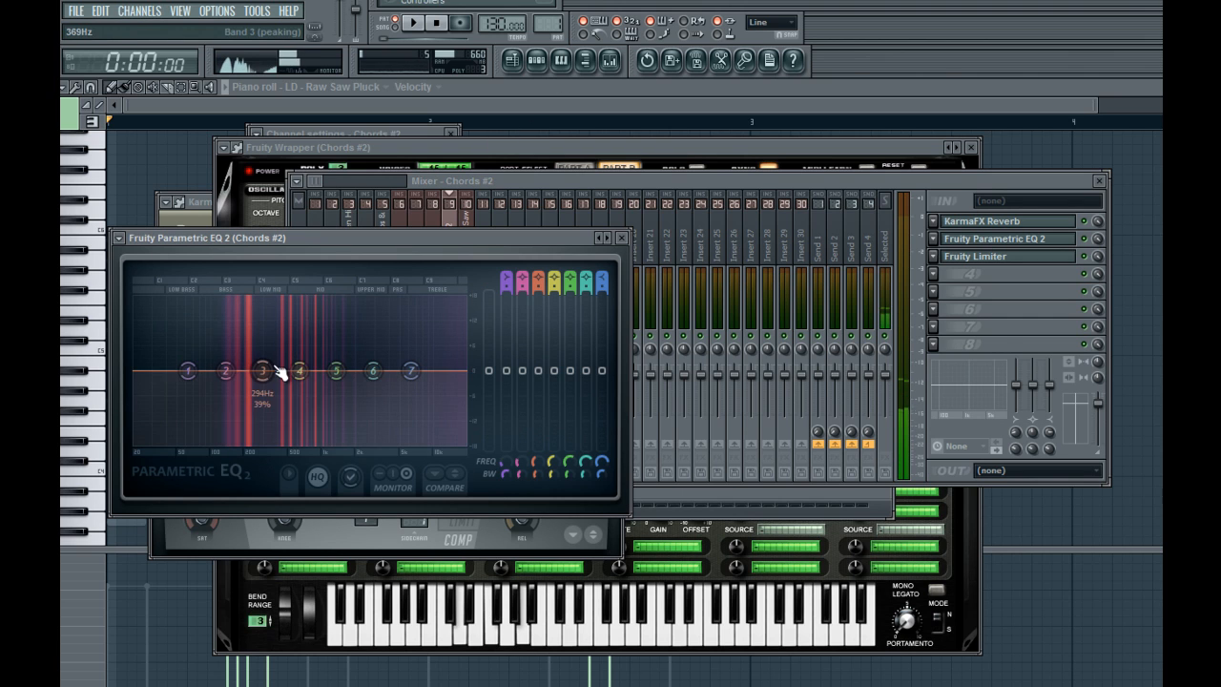
{"action": "left_click_drag", "start_coordinate": [300, 370], "coordinate": [338, 430]}
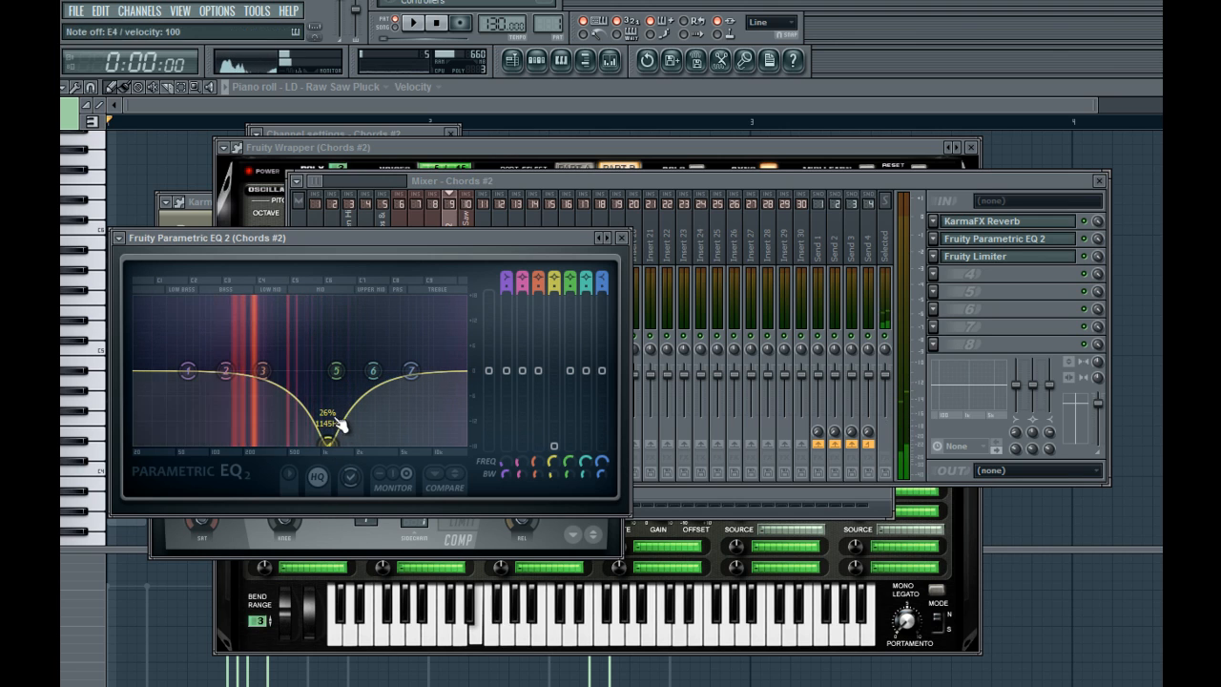
{"action": "left_click_drag", "start_coordinate": [489, 370], "coordinate": [479, 347]}
{"action": "left_click_drag", "start_coordinate": [188, 370], "coordinate": [242, 556]}
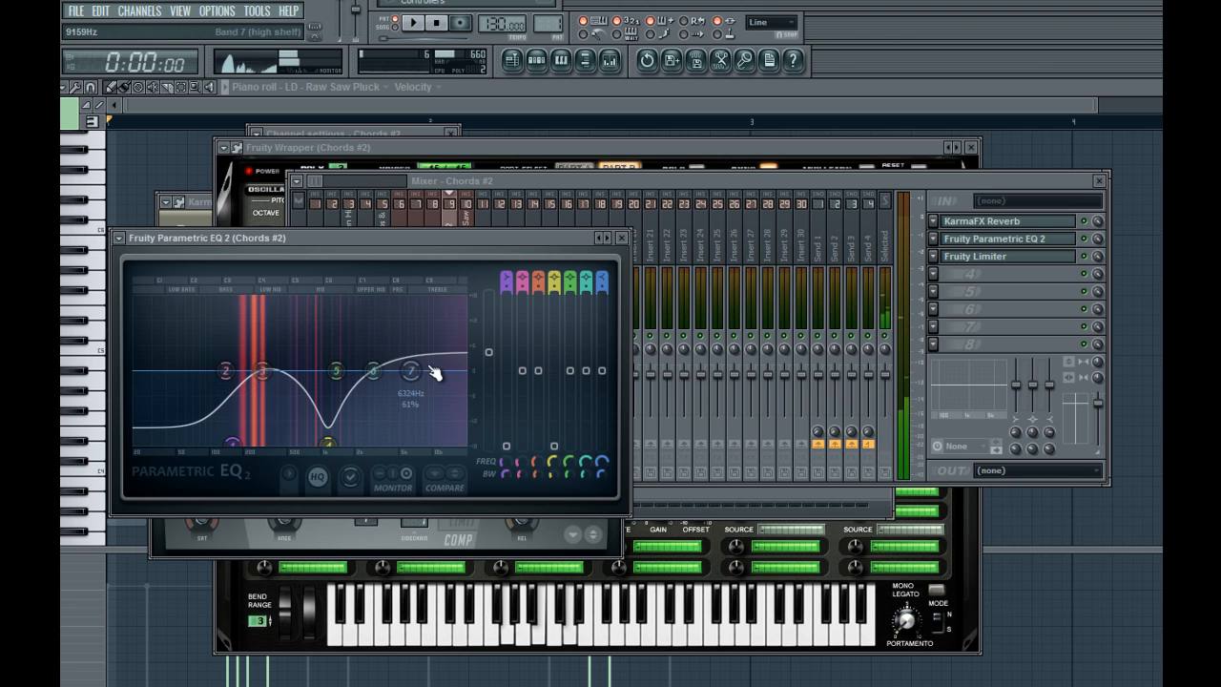
{"action": "left_click_drag", "start_coordinate": [416, 368], "coordinate": [434, 386]}
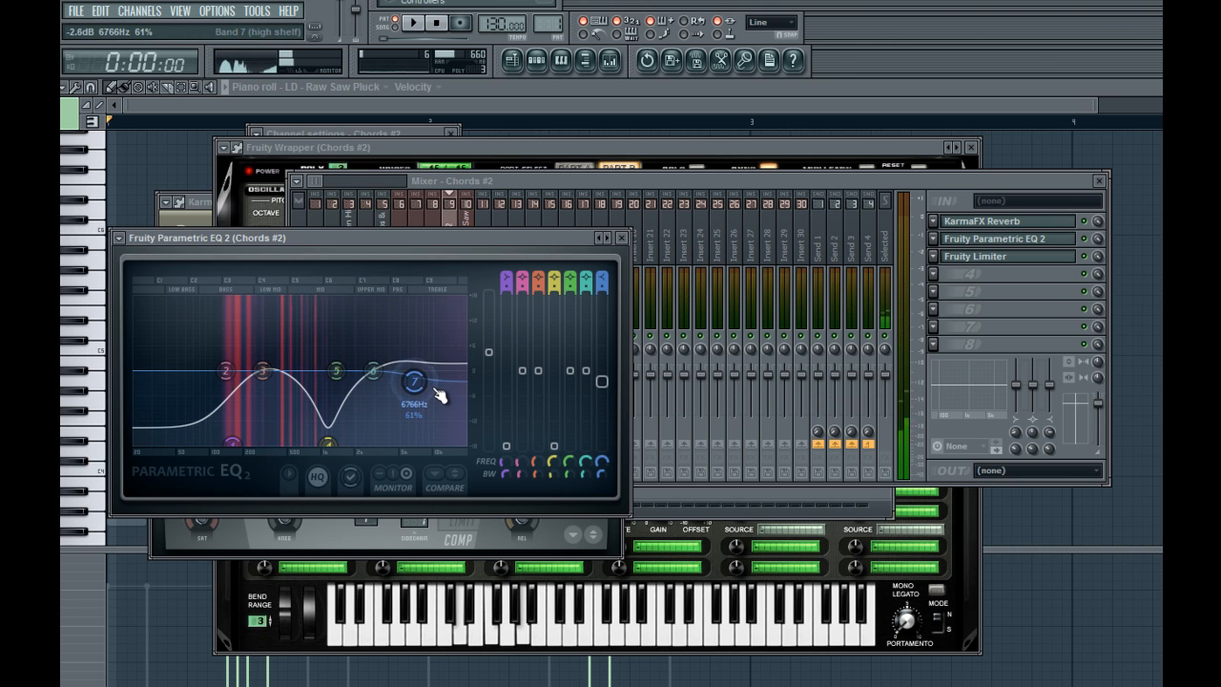
Open the Chords #2 piano roll from Pattern 1 and play the pattern to find a spot for a chord
{"action": "left_click", "coordinate": [535, 71]}
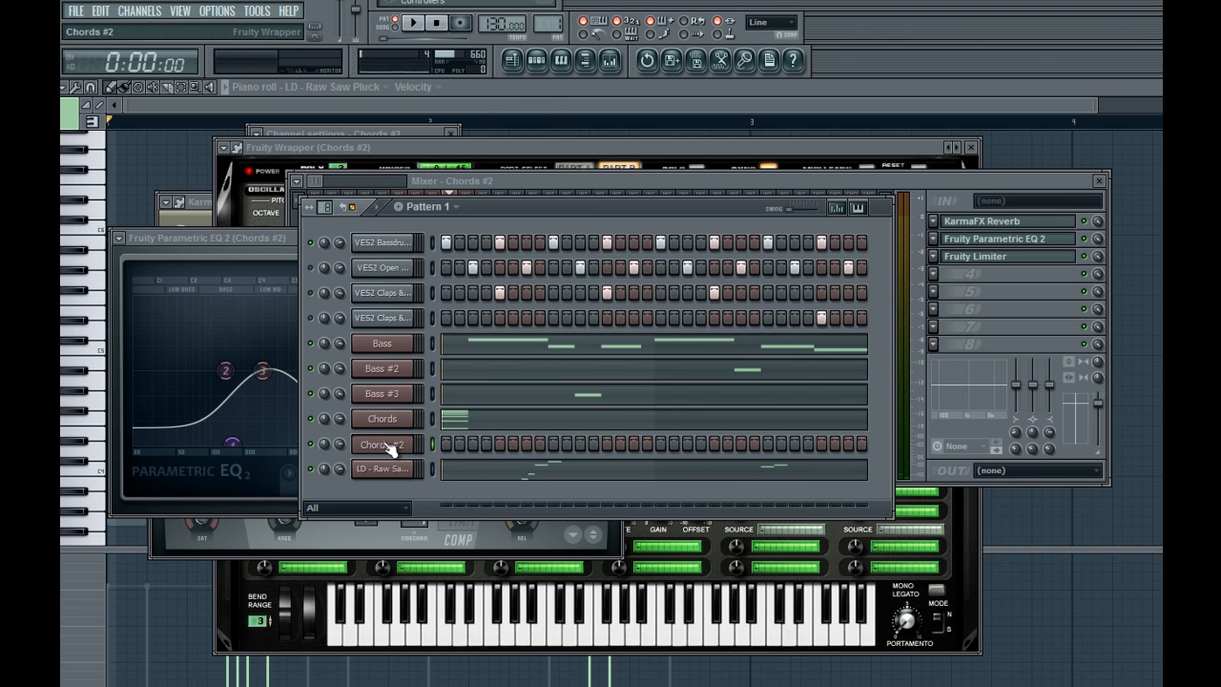
{"action": "right_click", "coordinate": [389, 446]}
{"action": "left_click", "coordinate": [432, 448]}
{"action": "key", "text": "space"}
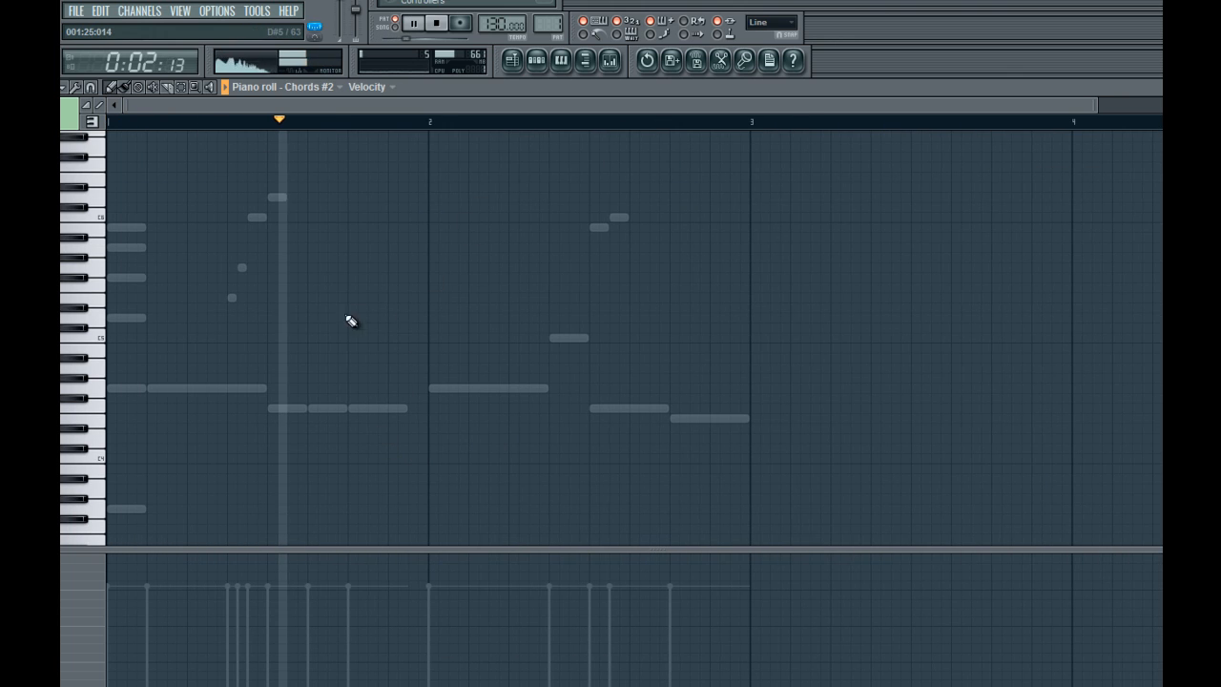
{"action": "key", "text": "space"}
Try single notes F4 and G3 at 1:29 in the Chords #2 piano roll and remove each of them
{"action": "left_click", "coordinate": [393, 408]}
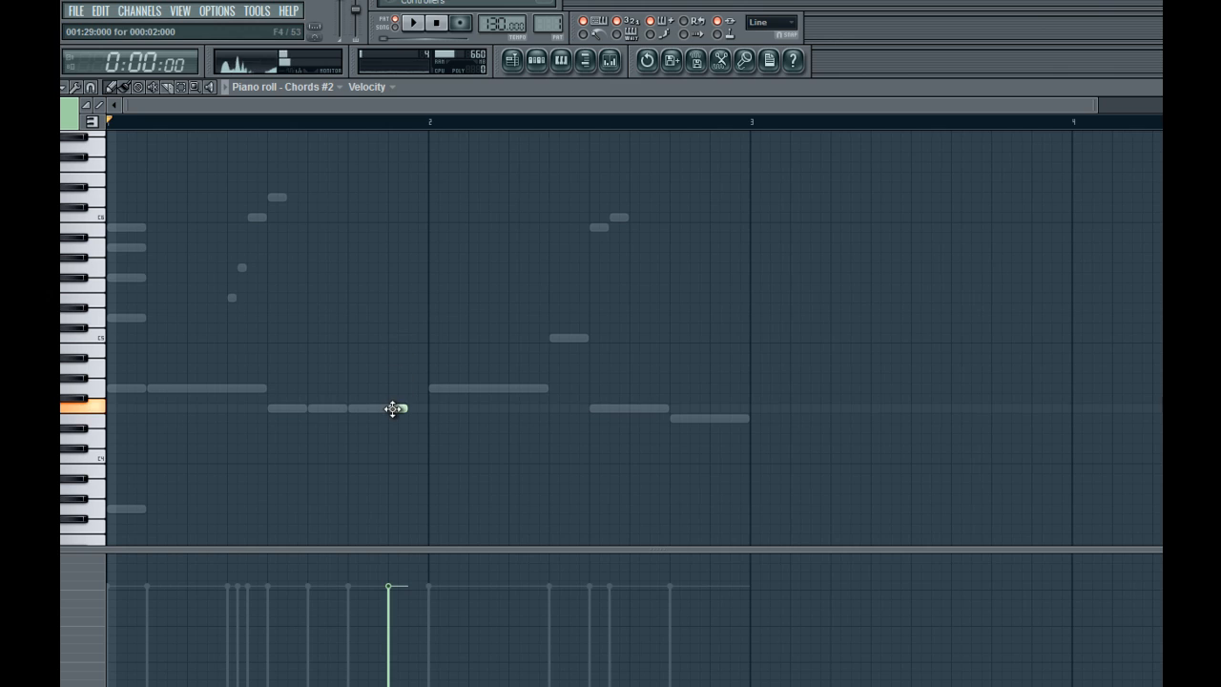
{"action": "right_click", "coordinate": [417, 417]}
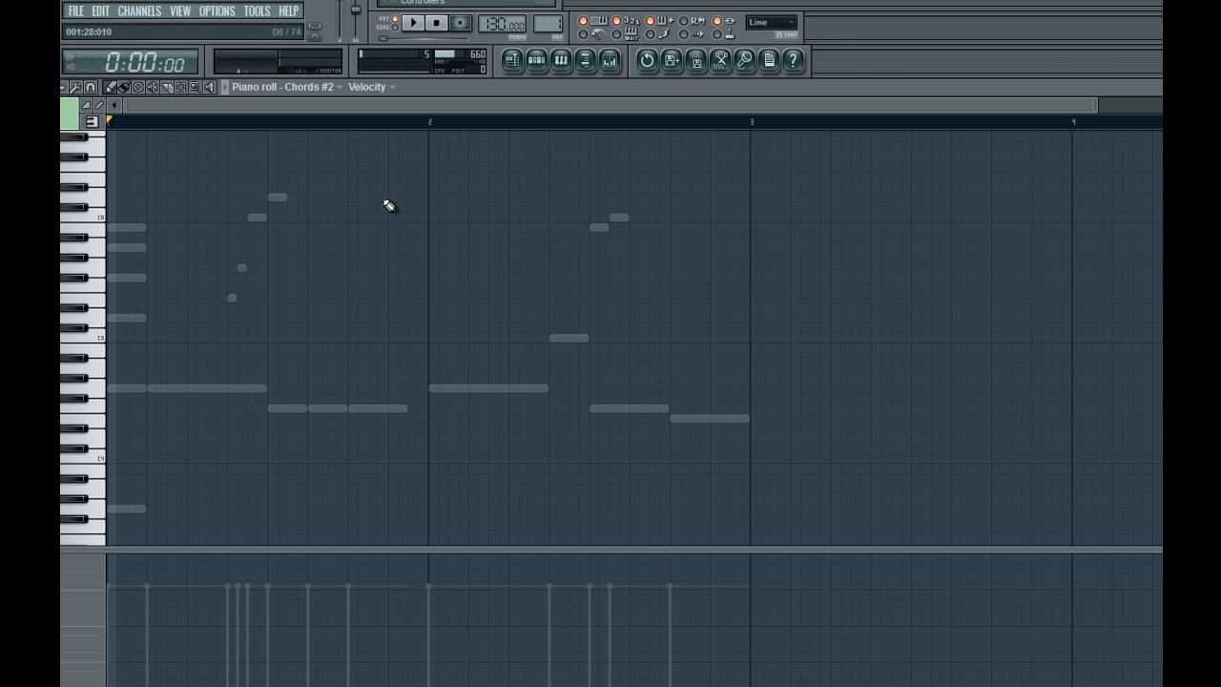
{"action": "scroll", "coordinate": [397, 135], "scroll_direction": "up", "scroll_amount": 2}
{"action": "left_click_drag", "start_coordinate": [388, 123], "coordinate": [418, 117]}
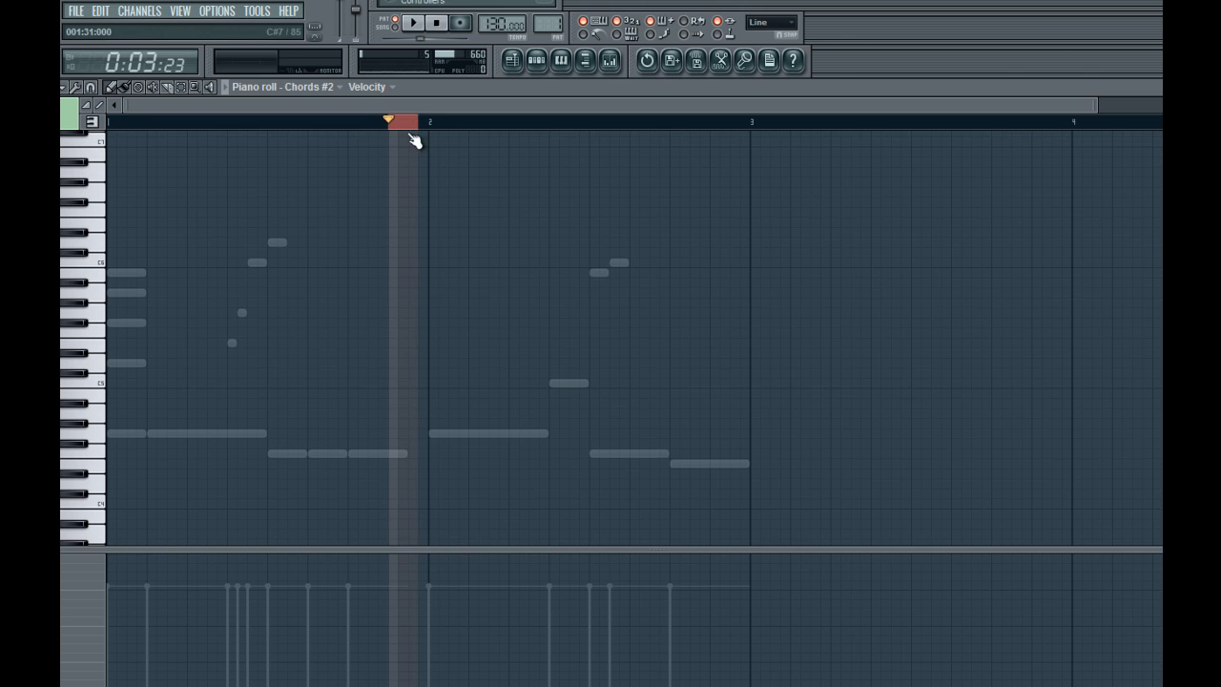
{"action": "left_click", "coordinate": [414, 141], "text": "ctrl"}
{"action": "scroll", "coordinate": [406, 246], "scroll_direction": "down", "scroll_amount": 3}
{"action": "left_click", "coordinate": [398, 479]}
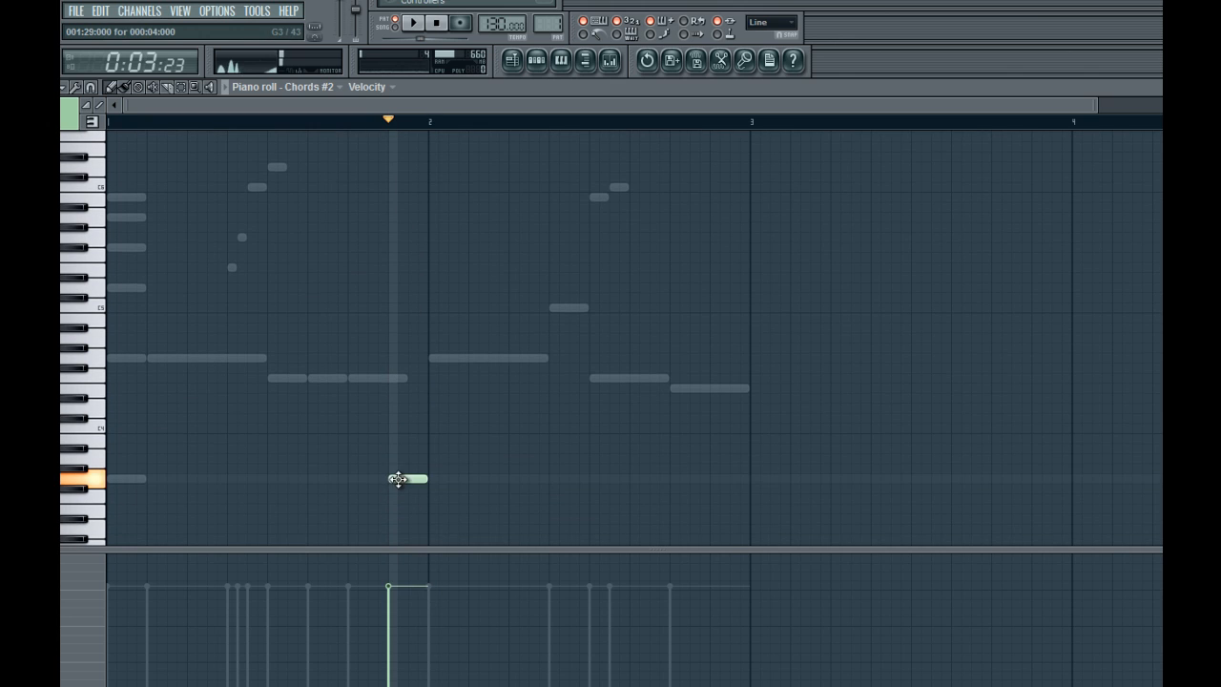
{"action": "right_click", "coordinate": [405, 479]}
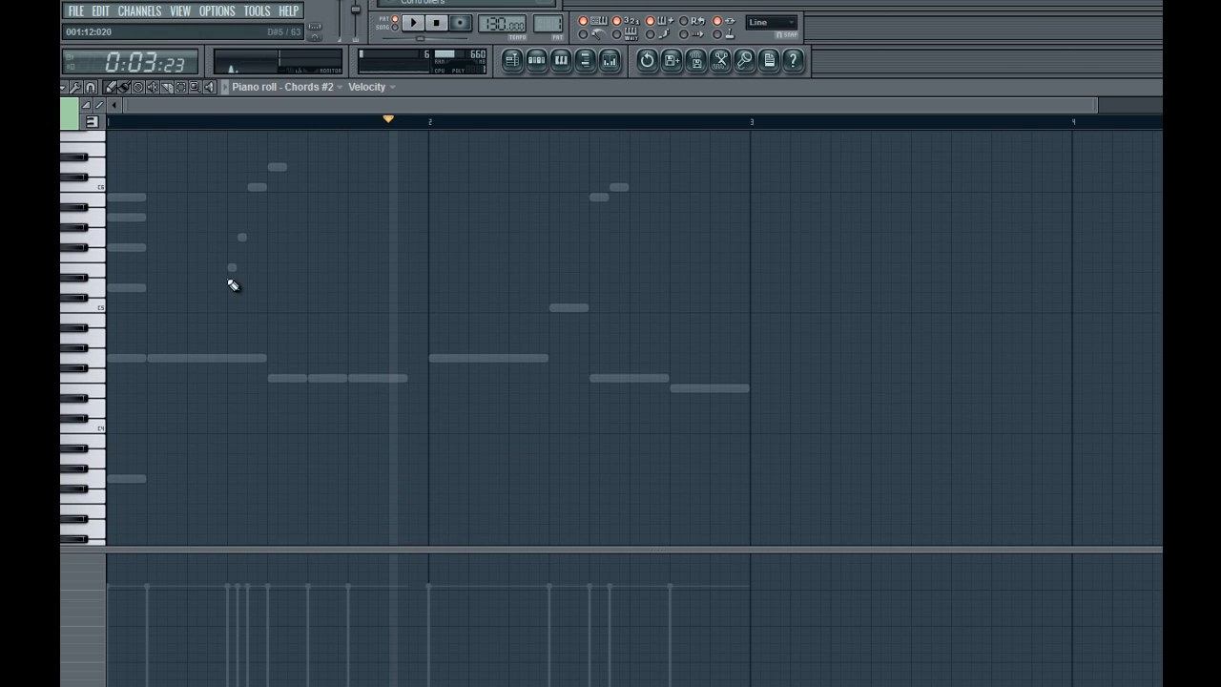
In the Chords piano roll, copy the opening chord to 1:29 two semitones lower and delete the copy's top note
{"action": "left_click", "coordinate": [118, 196]}
{"action": "right_click", "coordinate": [126, 198]}
{"action": "right_click", "coordinate": [118, 202]}
{"action": "right_click", "coordinate": [118, 202]}
{"action": "left_click_drag", "start_coordinate": [131, 185], "coordinate": [397, 492]}
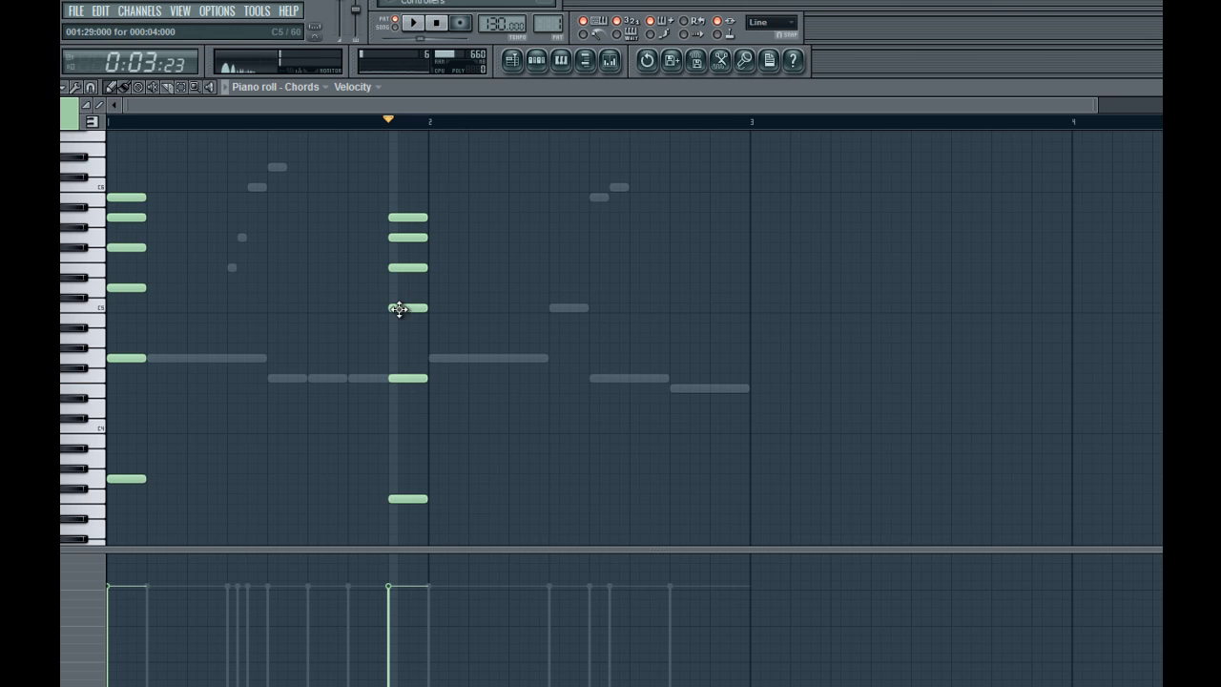
{"action": "right_click", "coordinate": [406, 219]}
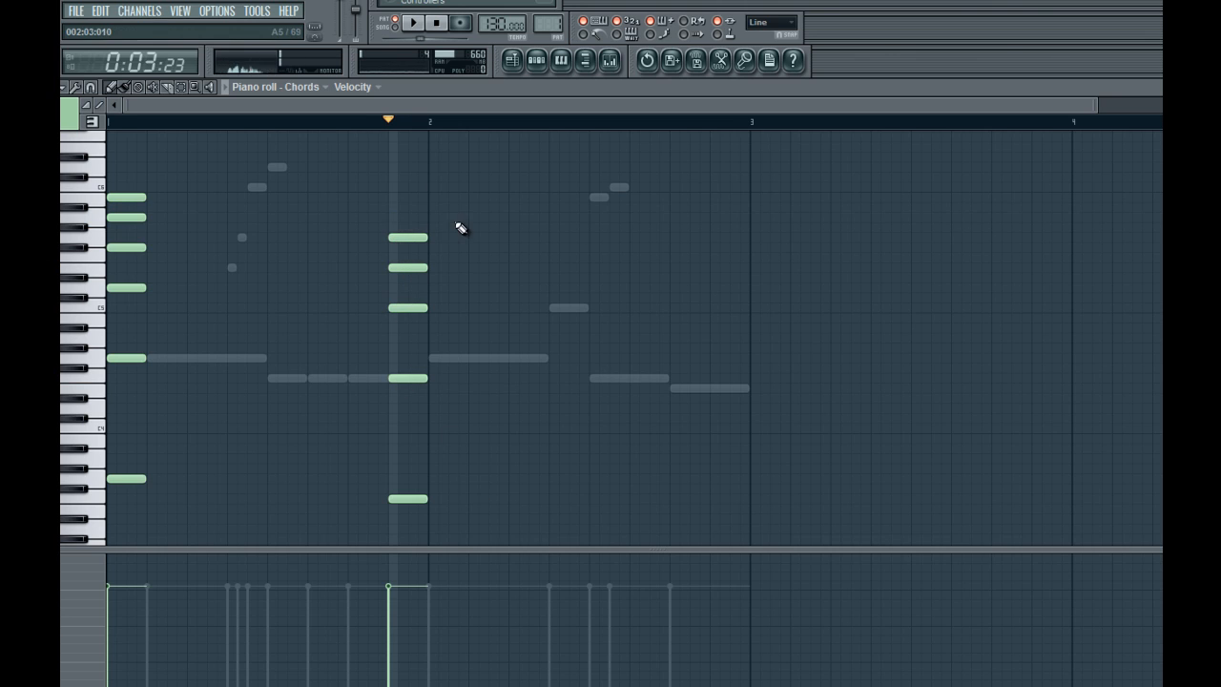
Shorten the Bass note starting at 1:25 so it ends where the copied chord begins, and replay from 1:24
{"action": "key", "text": "space"}
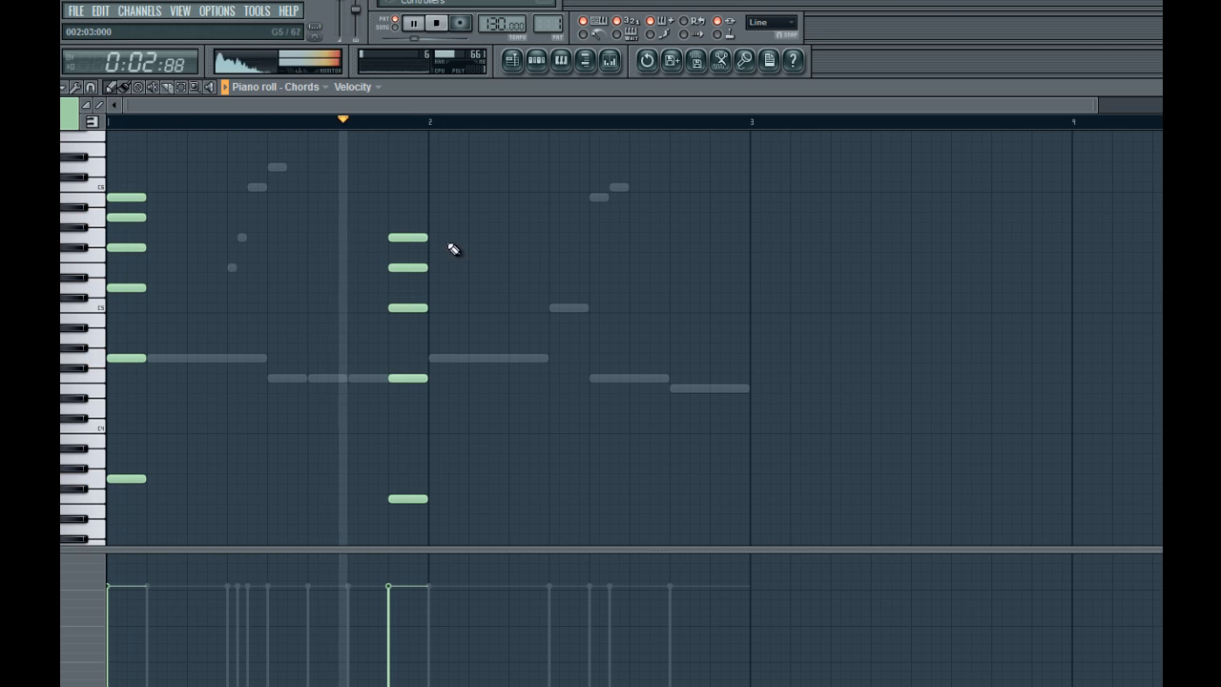
{"action": "double_click", "coordinate": [365, 378]}
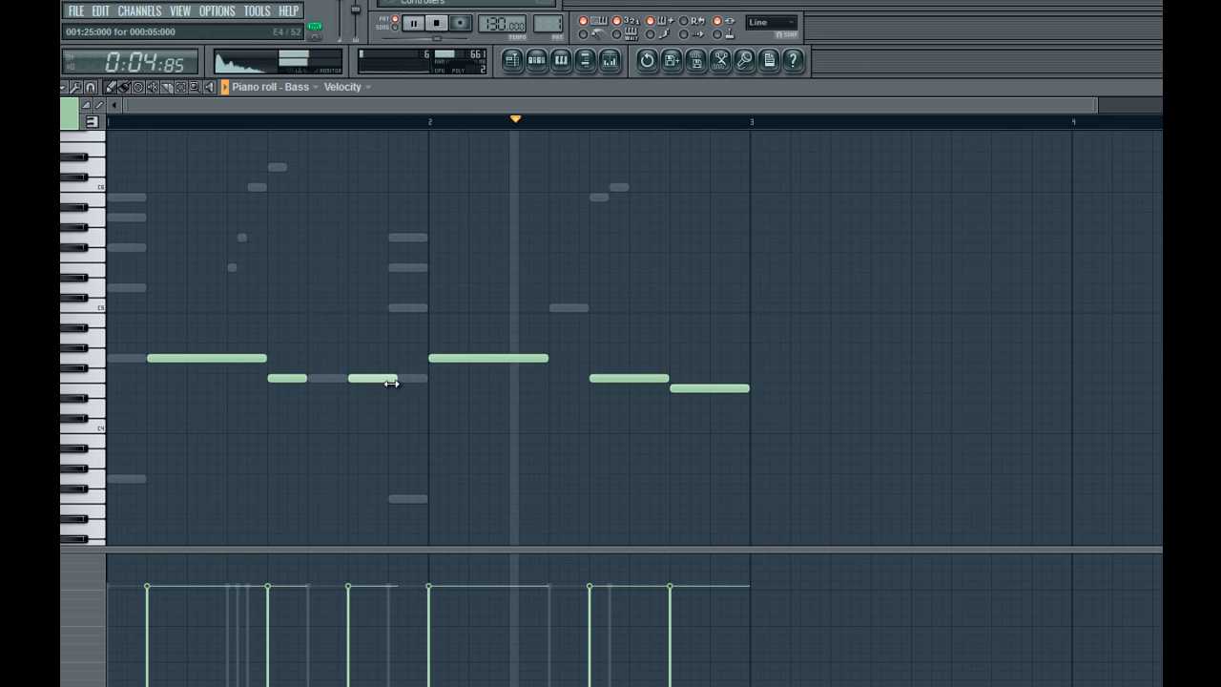
{"action": "left_click_drag", "start_coordinate": [392, 382], "coordinate": [382, 382]}
{"action": "left_click", "coordinate": [341, 122]}
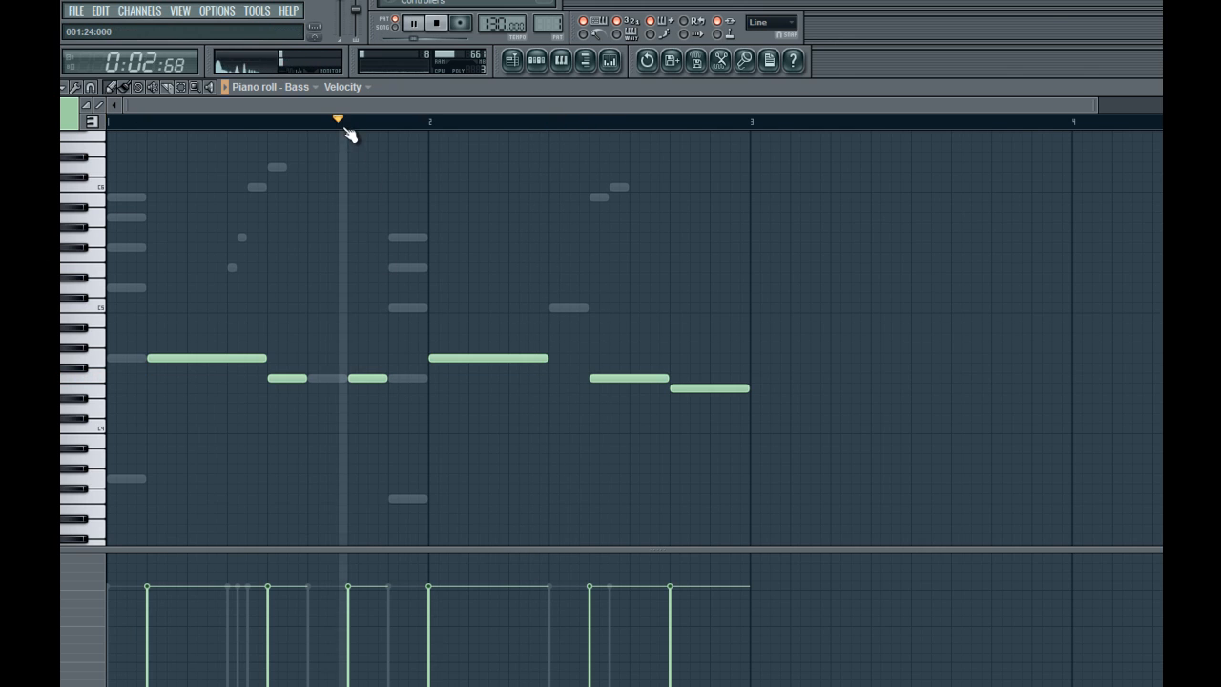
{"action": "key", "text": "space"}
In the copied chord at 1:29, replace C5 with D5 and F4 with A4, and audition it against the pattern
{"action": "double_click", "coordinate": [417, 244]}
{"action": "mouse_move", "coordinate": [391, 273]}
{"action": "left_mouse_down"}
{"action": "mouse_move", "coordinate": [409, 411]}
{"action": "mouse_move", "coordinate": [398, 312]}
{"action": "mouse_move", "coordinate": [407, 265]}
{"action": "left_mouse_up"}
{"action": "key", "text": "space"}
{"action": "key", "text": "space"}
{"action": "key", "text": "space"}
{"action": "key", "text": "space"}
{"action": "key", "text": "space"}
{"action": "key", "text": "space"}
{"action": "key", "text": "space"}
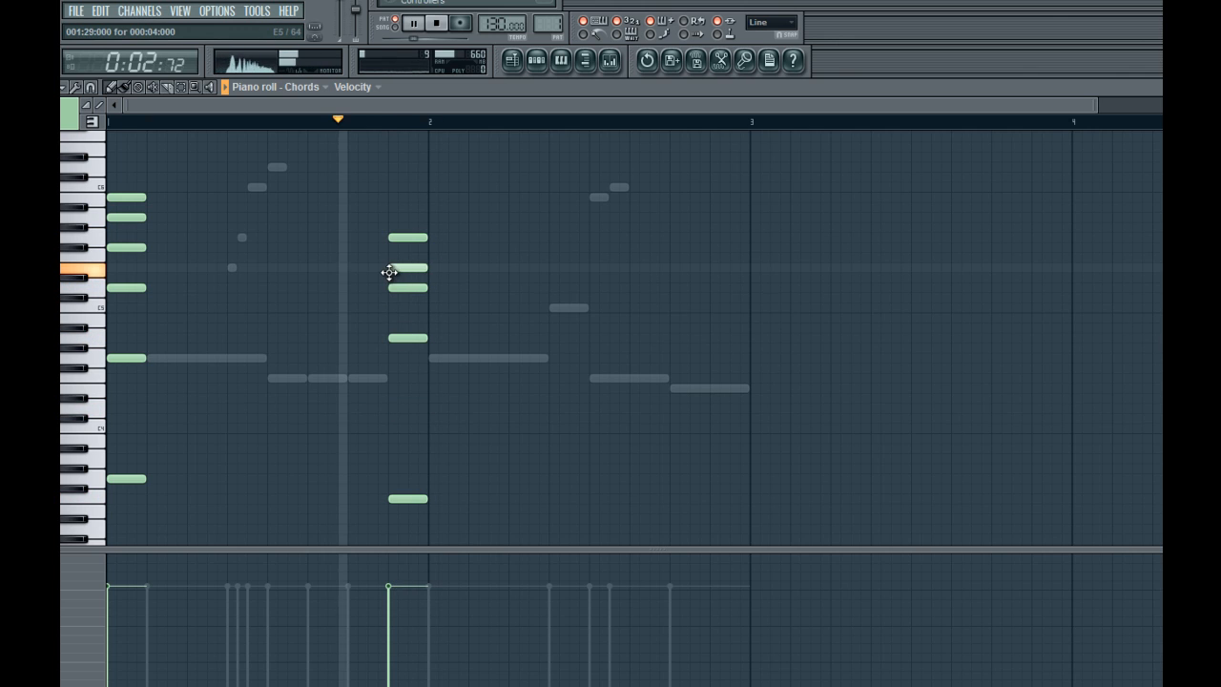
{"action": "key", "text": "space"}
{"action": "key", "text": "space"}
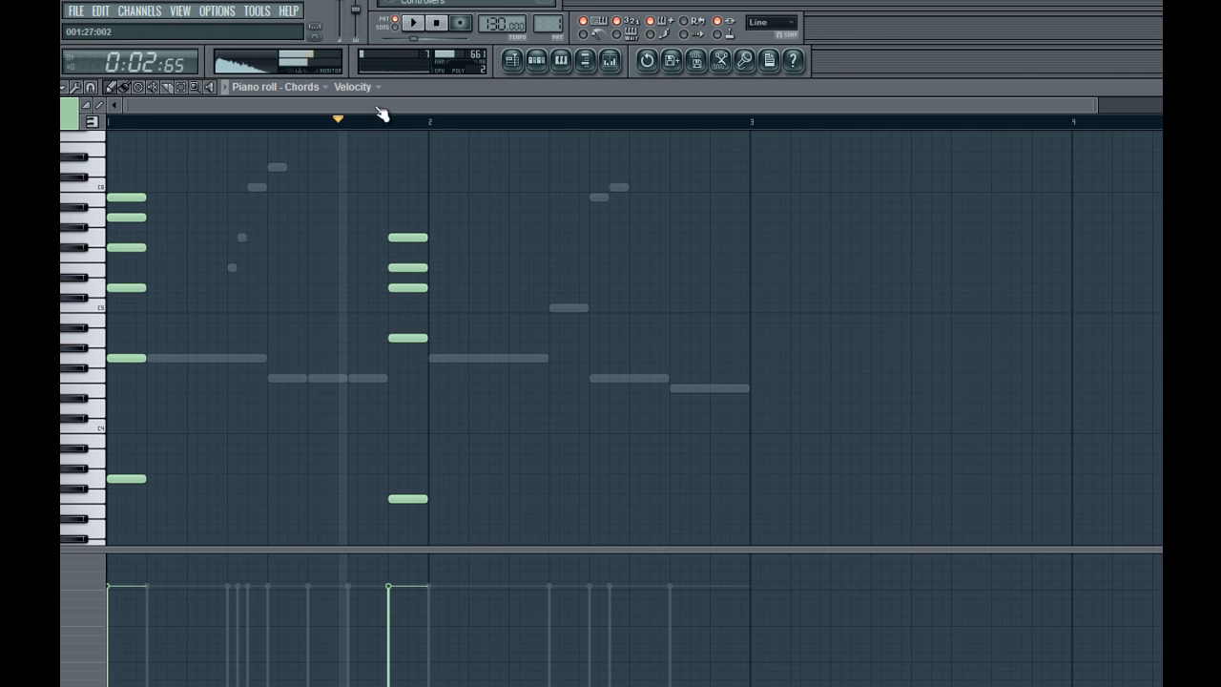
{"action": "left_click", "coordinate": [437, 23]}
{"action": "key", "text": "space"}
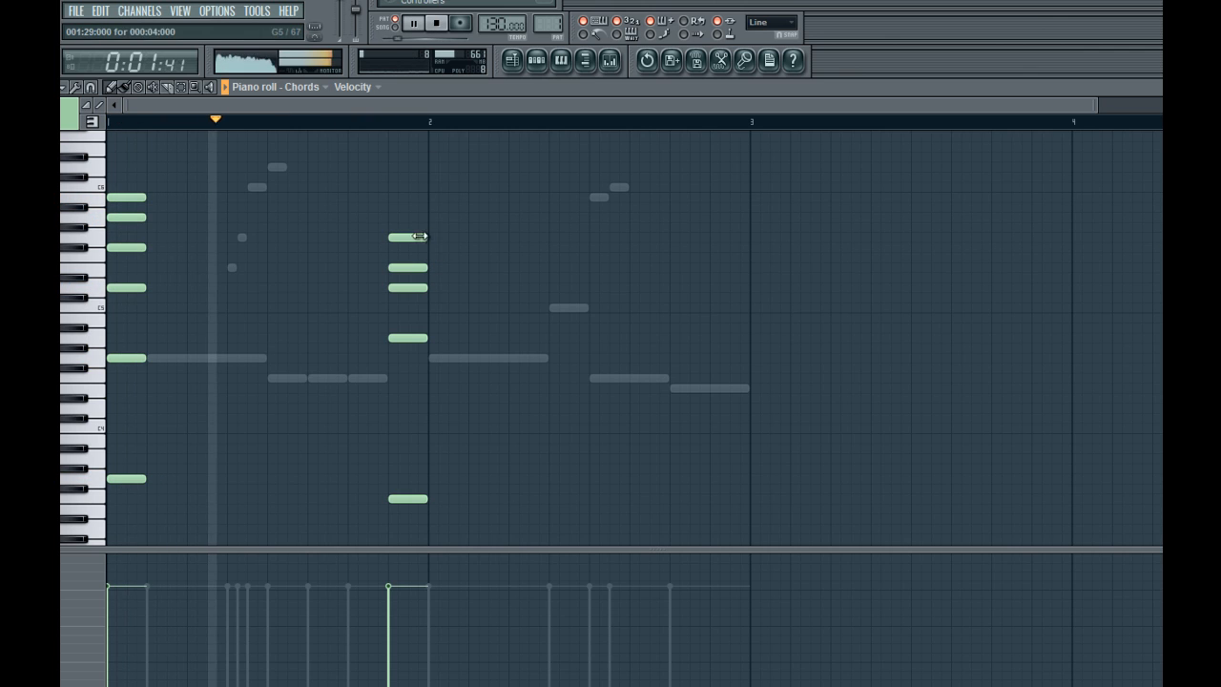
{"action": "key", "text": "space"}
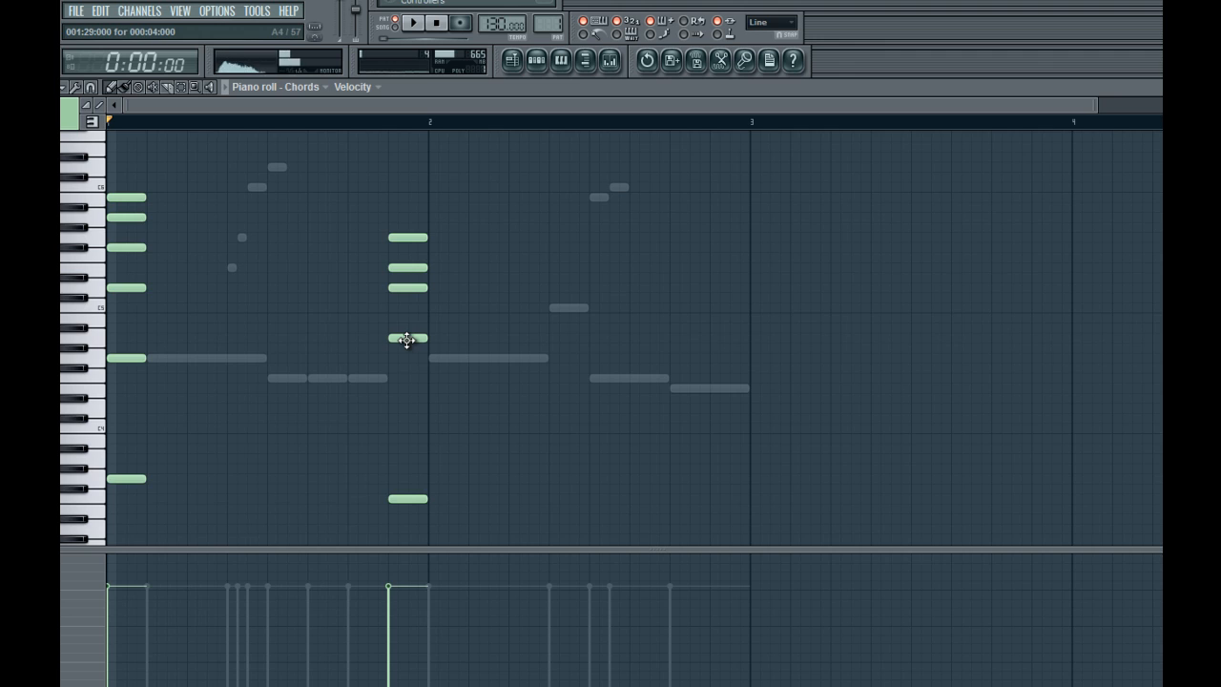
Revoice the chord at 1:29 to F3, C4, A4, C5 and D5, and audition it from its start
{"action": "mouse_move", "coordinate": [412, 292]}
{"action": "left_mouse_down"}
{"action": "mouse_move", "coordinate": [407, 307]}
{"action": "mouse_move", "coordinate": [395, 286]}
{"action": "left_mouse_up"}
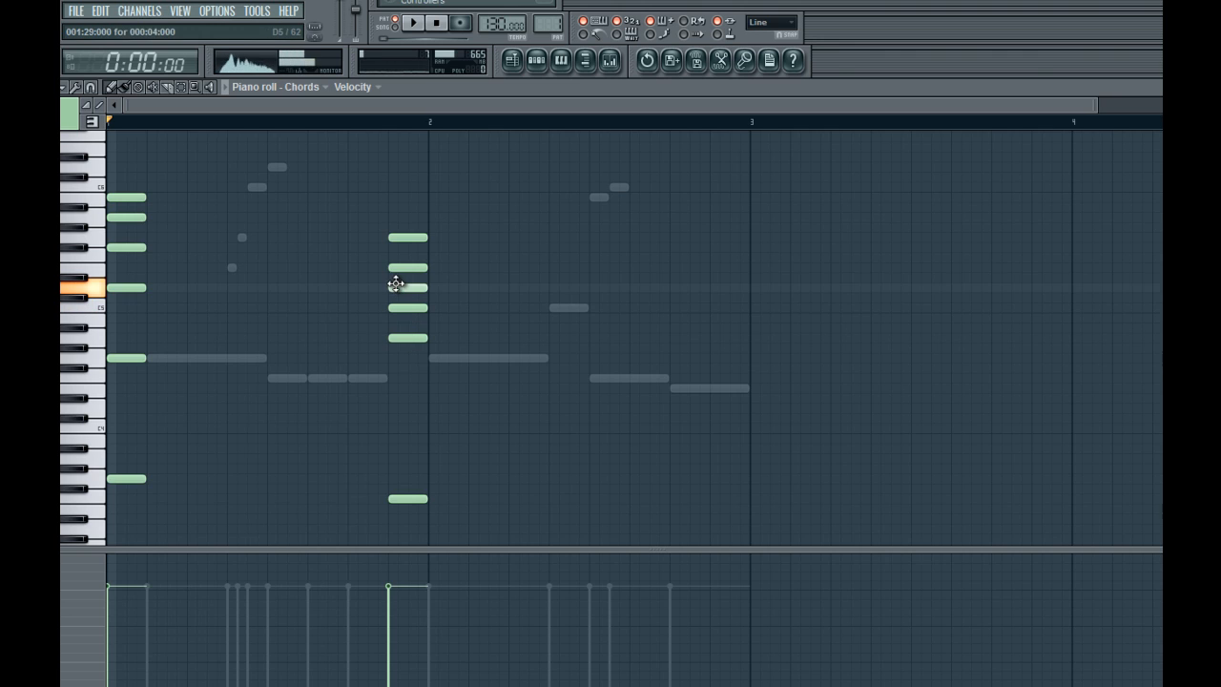
{"action": "mouse_move", "coordinate": [411, 367]}
{"action": "left_mouse_down"}
{"action": "mouse_move", "coordinate": [390, 439]}
{"action": "mouse_move", "coordinate": [398, 420]}
{"action": "left_mouse_up"}
{"action": "left_click", "coordinate": [393, 122]}
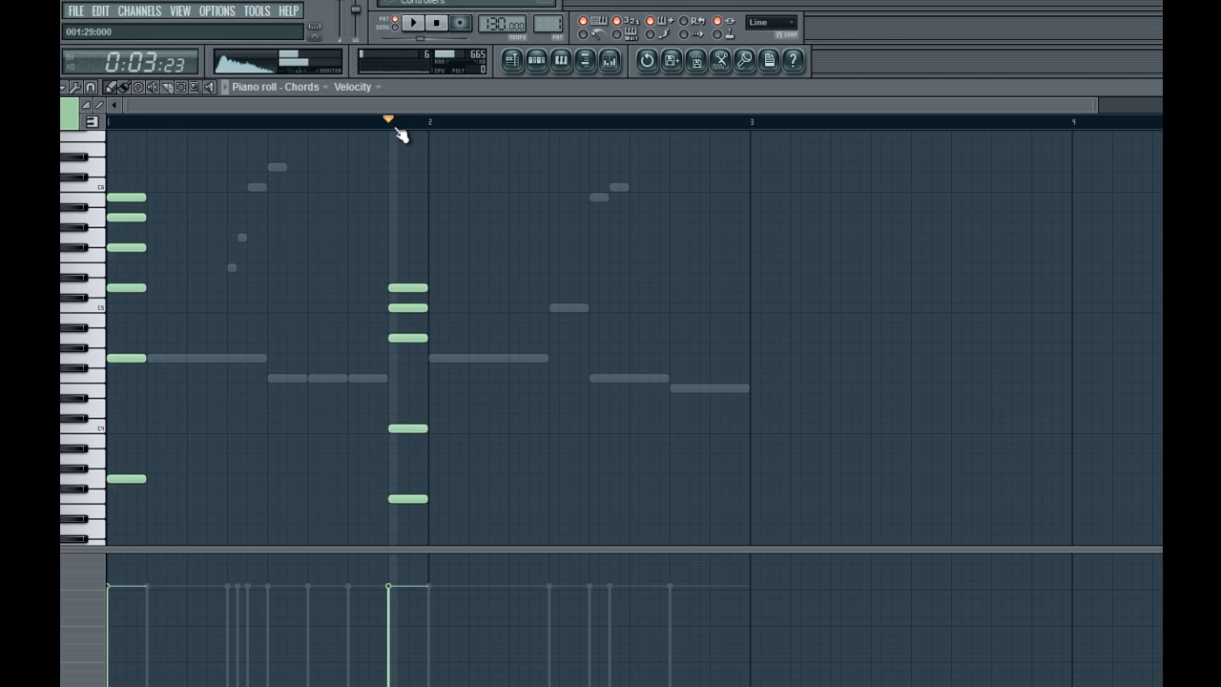
{"action": "key", "text": "space"}
{"action": "key", "text": "space"}
{"action": "key", "text": "space"}
{"action": "key", "text": "space"}
Move the chord at 1:29 from Chords into the Chords #2 piano roll at the same position and play it back
{"action": "left_click_drag", "start_coordinate": [429, 182], "coordinate": [398, 500]}
{"action": "key", "text": "Delete"}
{"action": "left_click", "coordinate": [536, 60]}
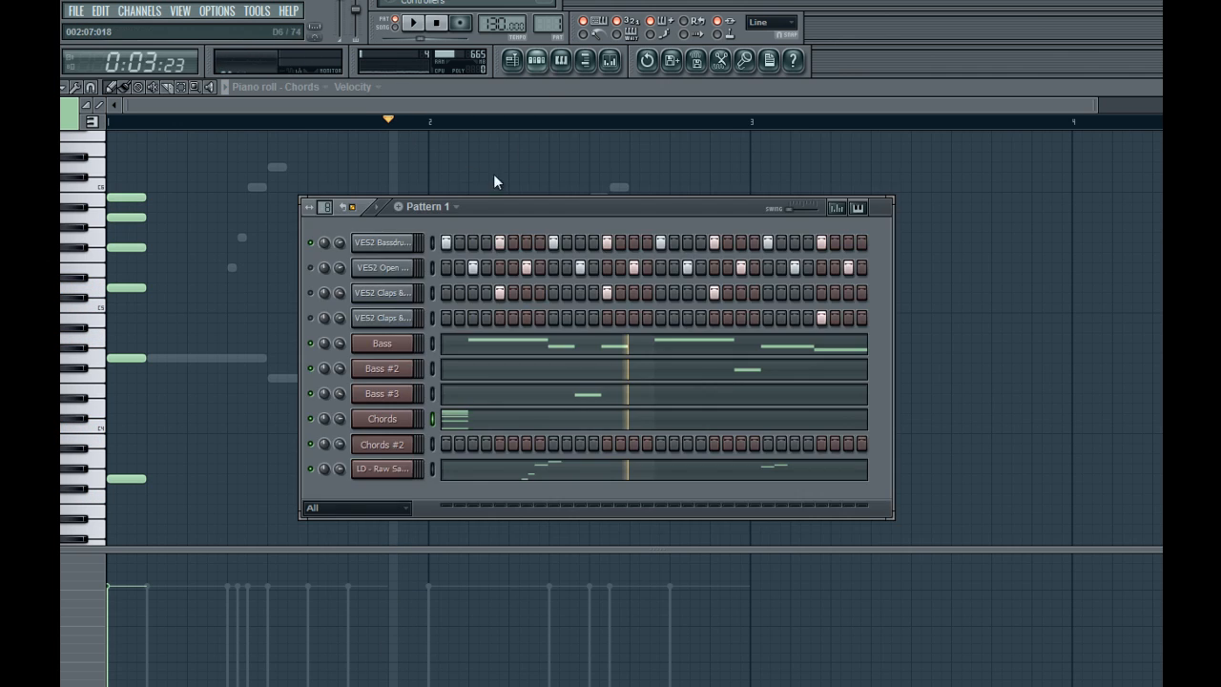
{"action": "right_click", "coordinate": [379, 456]}
{"action": "left_click", "coordinate": [419, 441]}
{"action": "key", "text": "ctrl+v"}
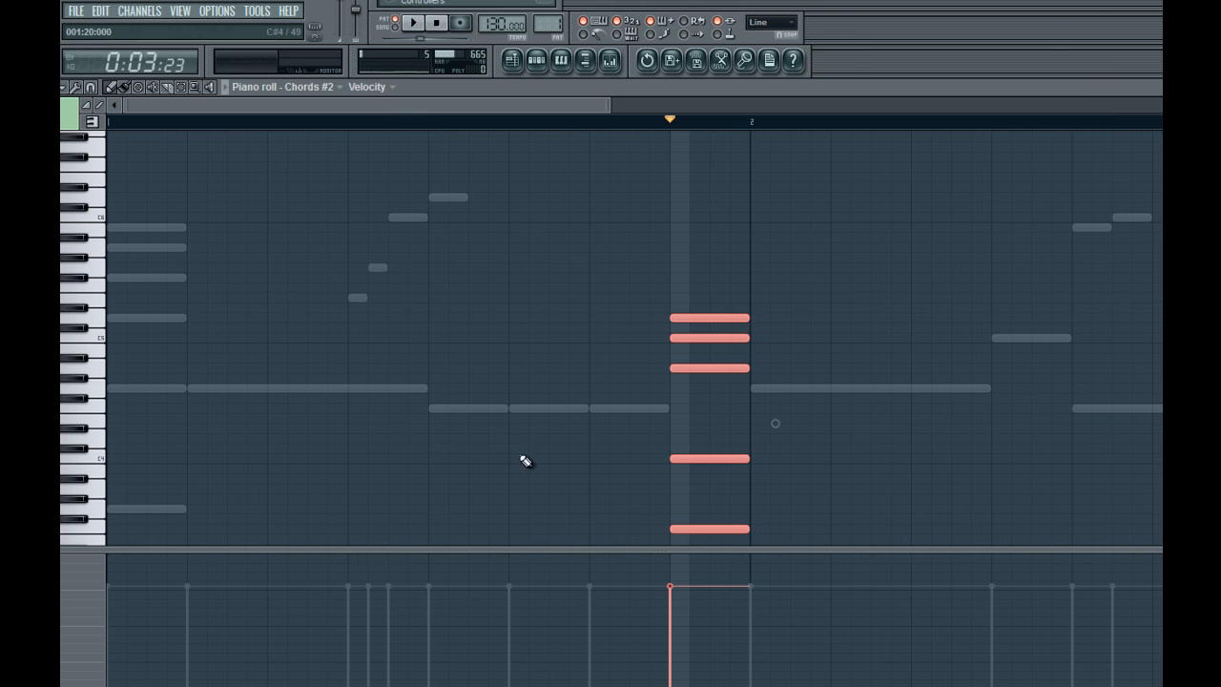
{"action": "key", "text": "space"}
{"action": "key", "text": "space"}
{"action": "key", "text": "space"}
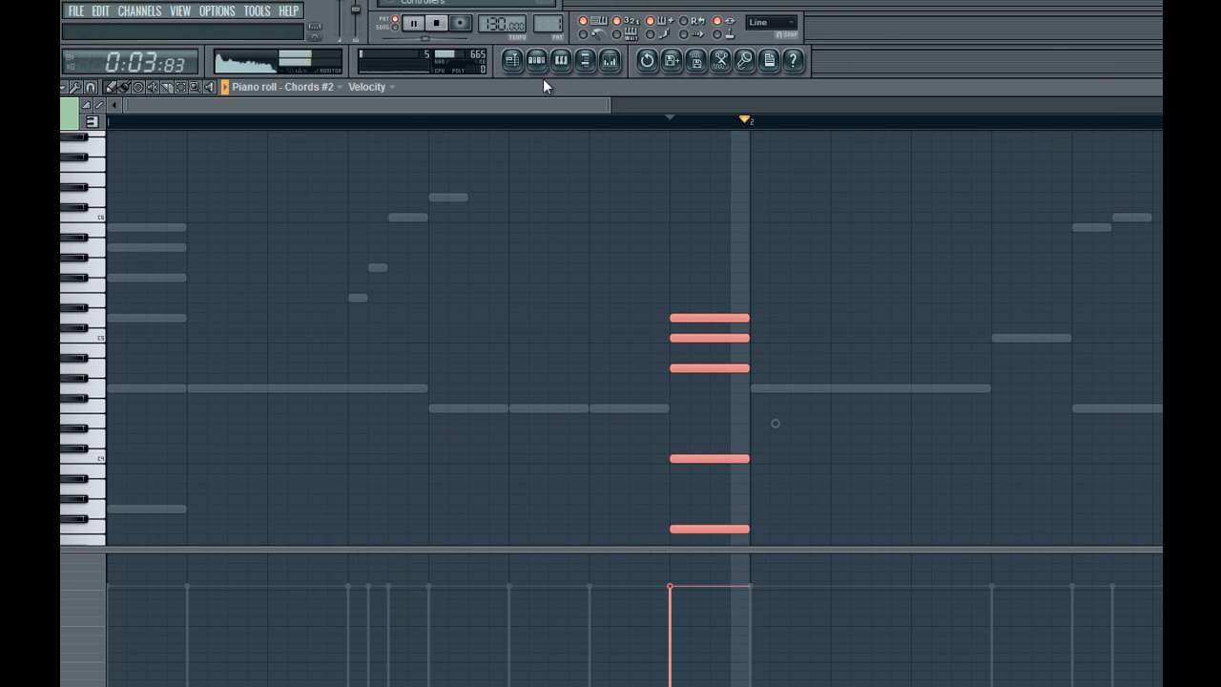
Audition the Chords #2 chord at 1:29 and check its mixer level and its lowest note in the piano roll
{"action": "key", "text": "space"}
{"action": "key", "text": "F9"}
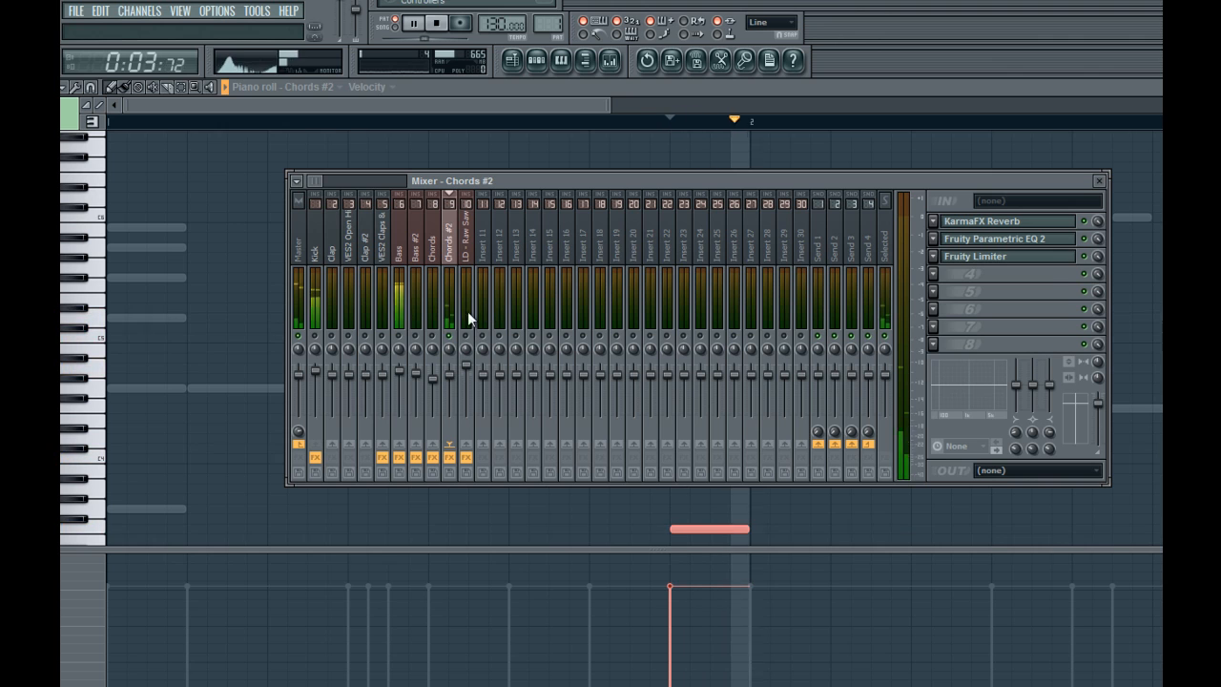
{"action": "key", "text": "space"}
{"action": "key", "text": "F9"}
{"action": "scroll", "coordinate": [647, 217], "scroll_direction": "down", "scroll_amount": 2}
{"action": "scroll", "coordinate": [554, 275], "scroll_direction": "down", "scroll_amount": 2}
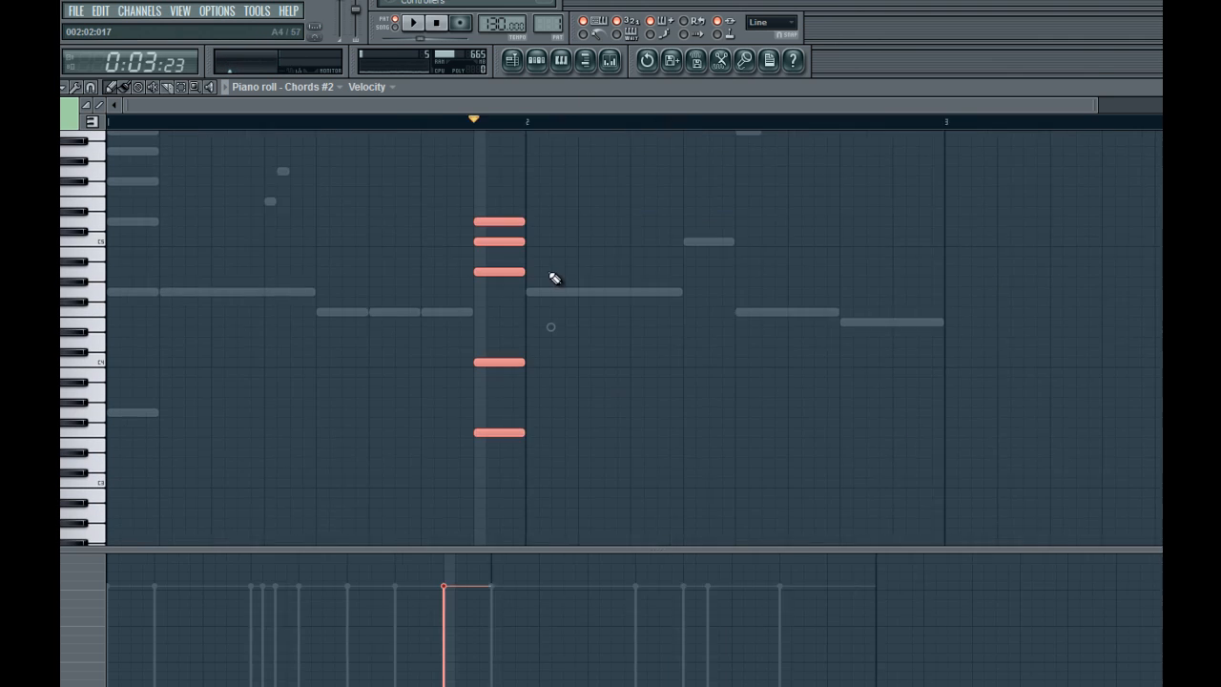
{"action": "left_click_drag", "start_coordinate": [452, 177], "coordinate": [394, 492]}
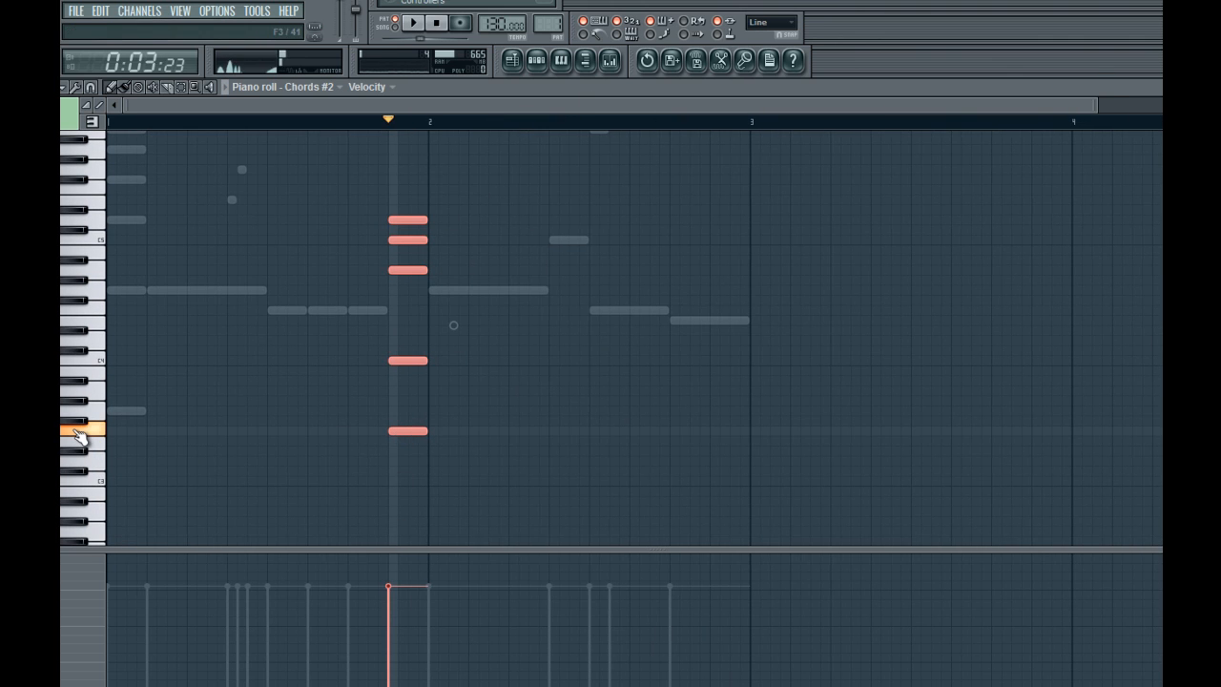
{"action": "mouse_move", "coordinate": [393, 431]}
{"action": "left_mouse_down"}
{"action": "mouse_move", "coordinate": [391, 306]}
{"action": "mouse_move", "coordinate": [395, 436]}
{"action": "left_mouse_up"}
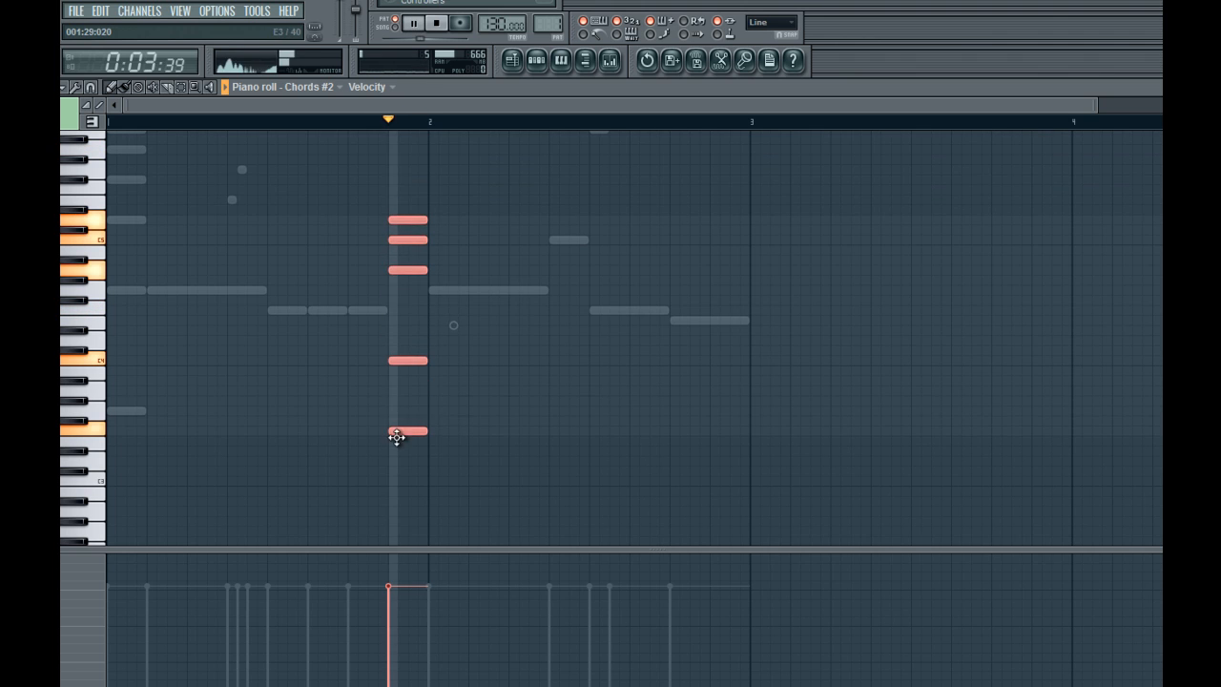
Open the Chords #2 Sylenth on Part A and fine-tune the Filter A cutoff while playing the chord
{"action": "left_click", "coordinate": [585, 60]}
{"action": "left_click", "coordinate": [368, 451]}
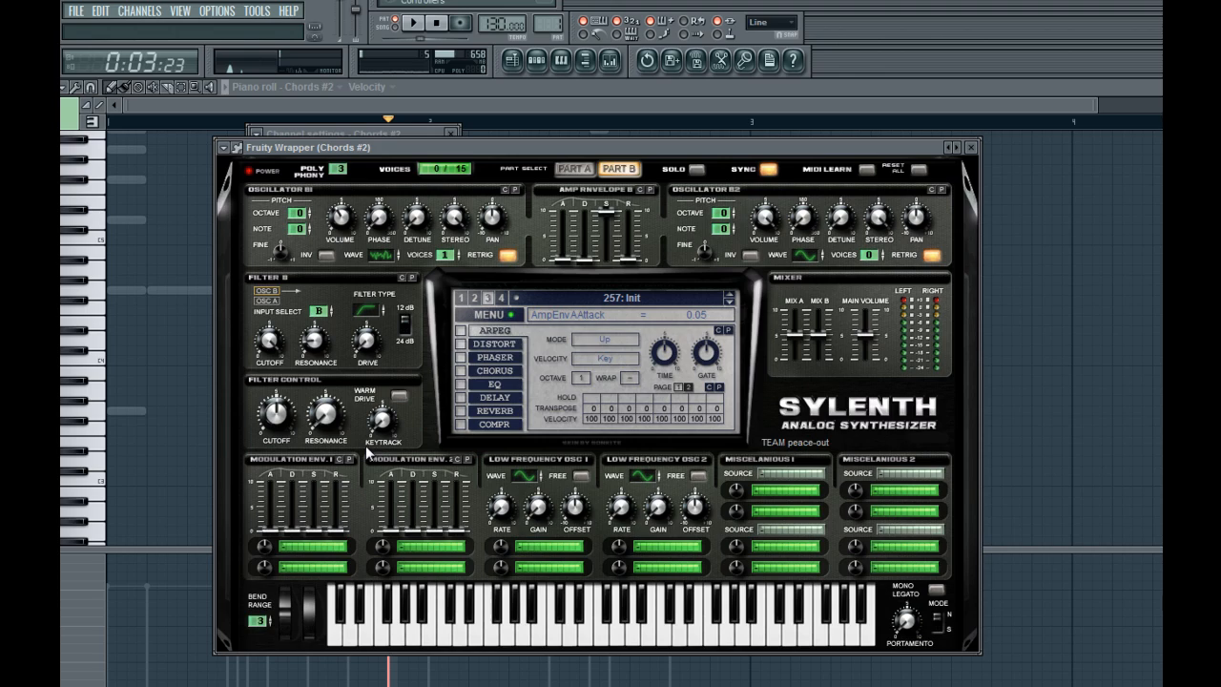
{"action": "left_click", "coordinate": [573, 170]}
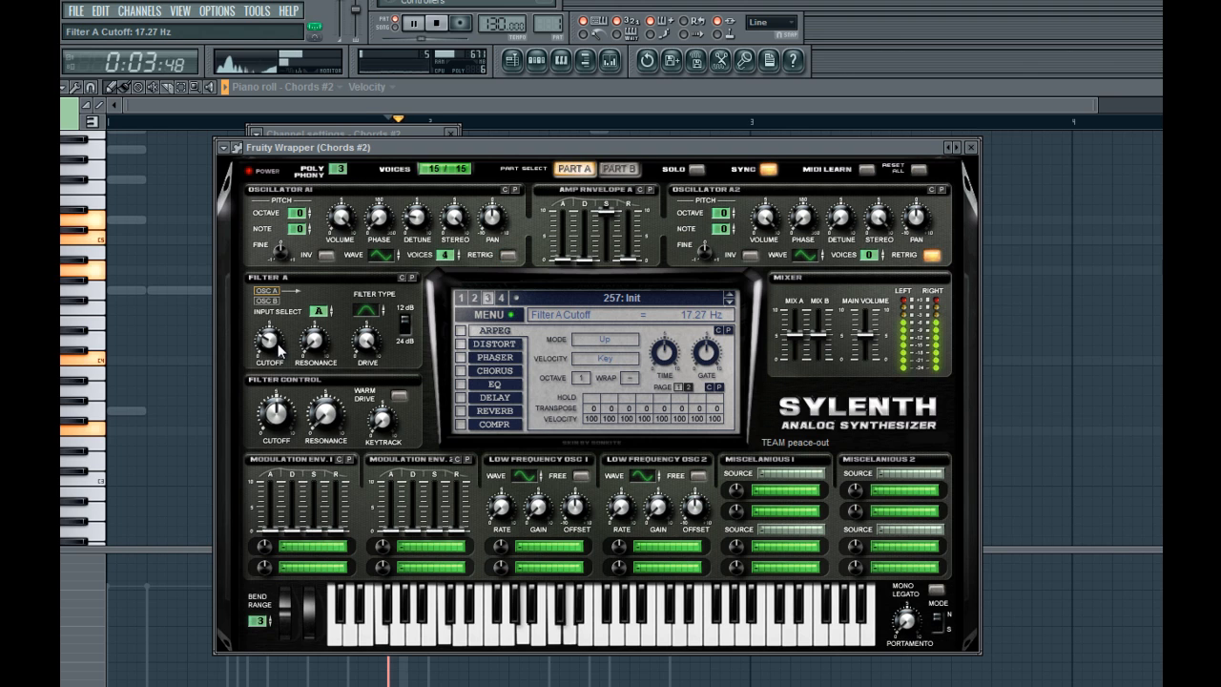
{"action": "left_click_drag", "start_coordinate": [272, 344], "coordinate": [272, 342]}
{"action": "key", "text": "space"}
{"action": "key", "text": "space"}
{"action": "key", "text": "space"}
Raise the Chords #2 mixer level to 2.0 dB and its Sylenth main volume to 9.60
{"action": "left_click", "coordinate": [611, 62]}
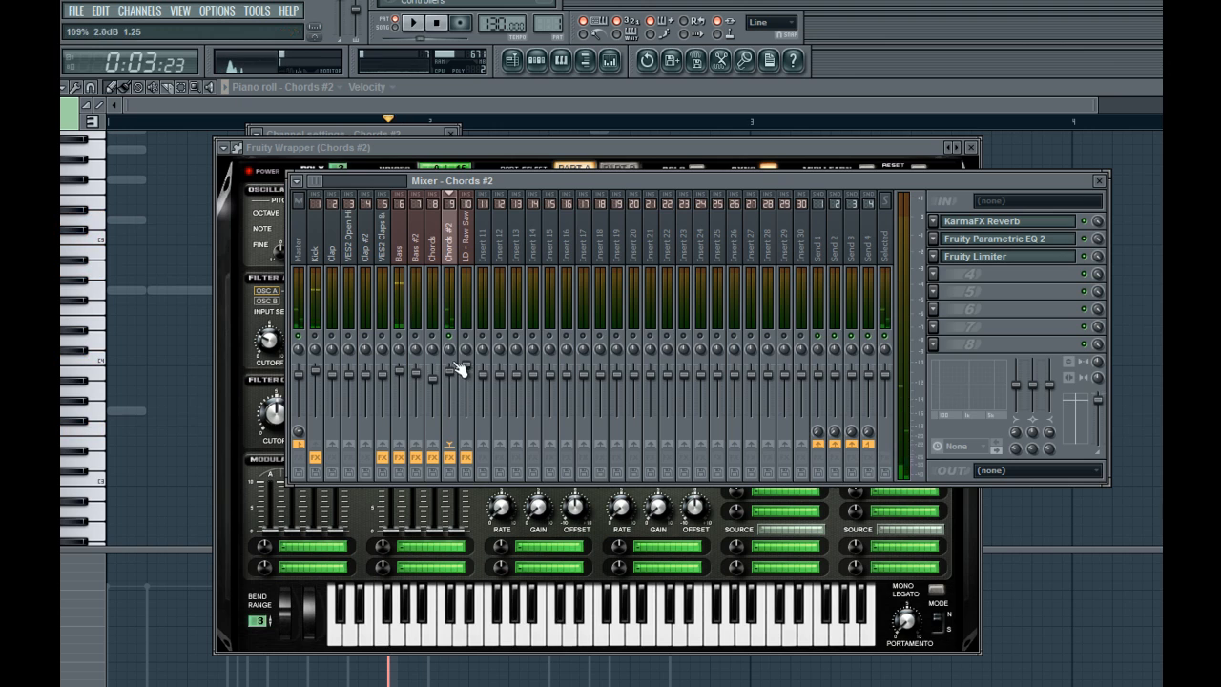
{"action": "left_click", "coordinate": [558, 171]}
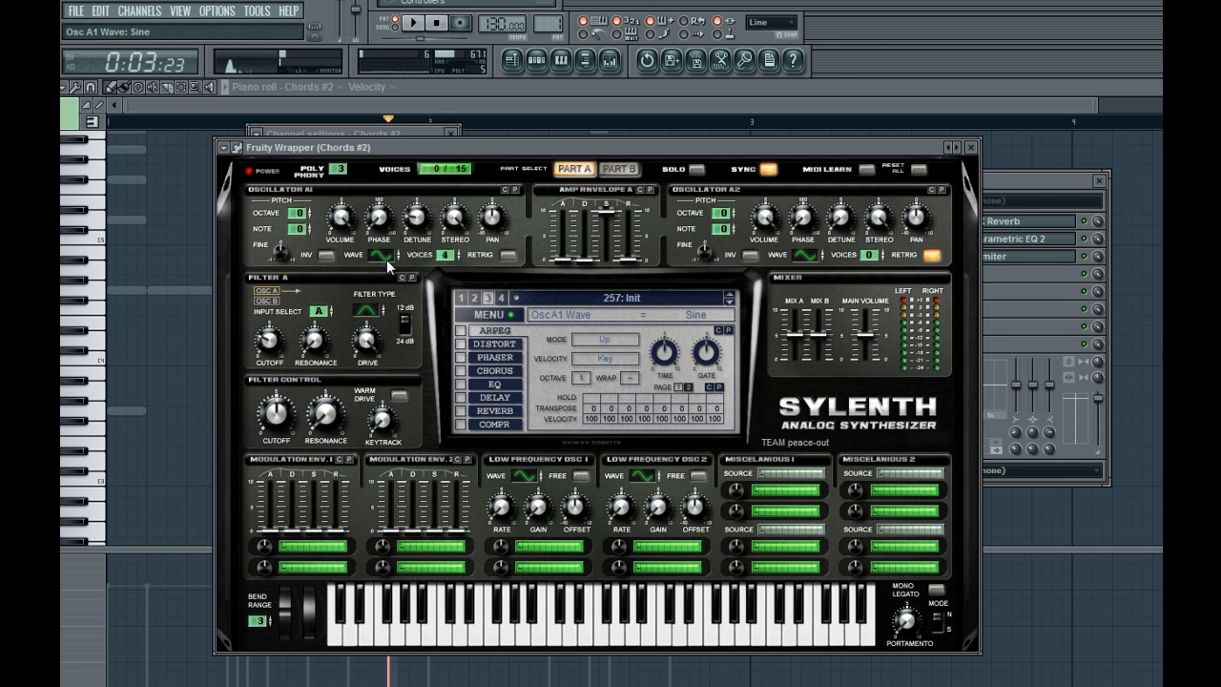
{"action": "left_click_drag", "start_coordinate": [269, 341], "coordinate": [268, 350]}
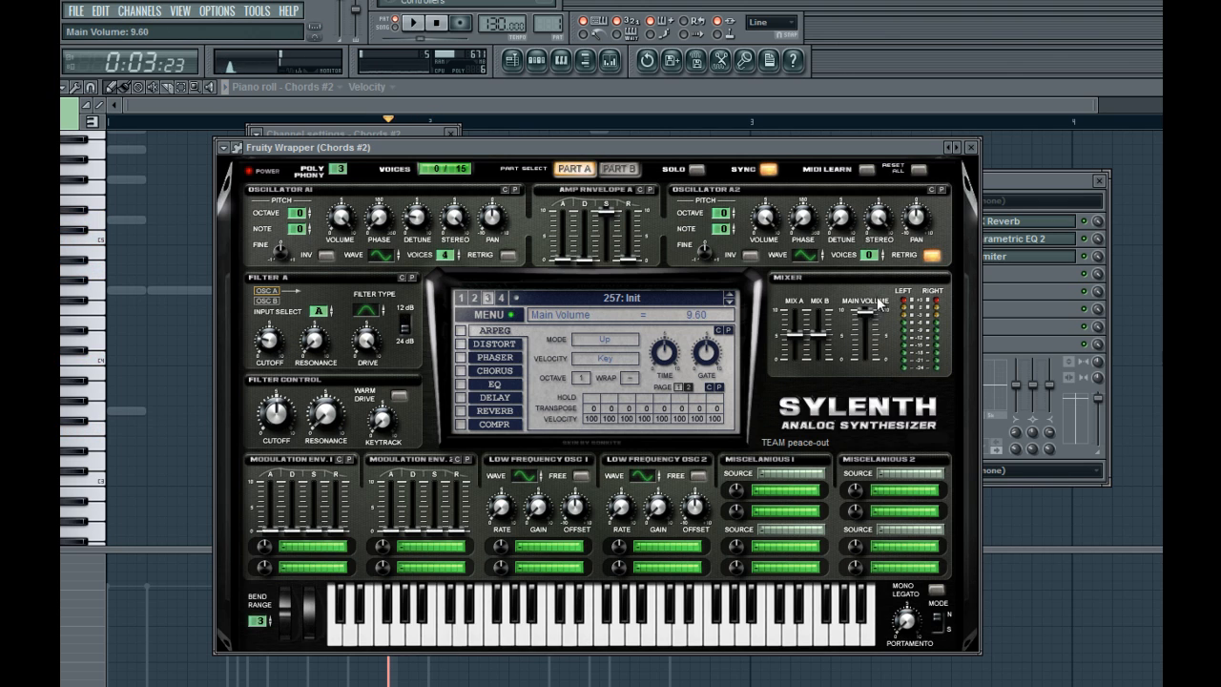
Lower band 7 in the Fruity Parametric EQ 2 on Chords #2 and audition the chord
{"action": "key", "text": "F9"}
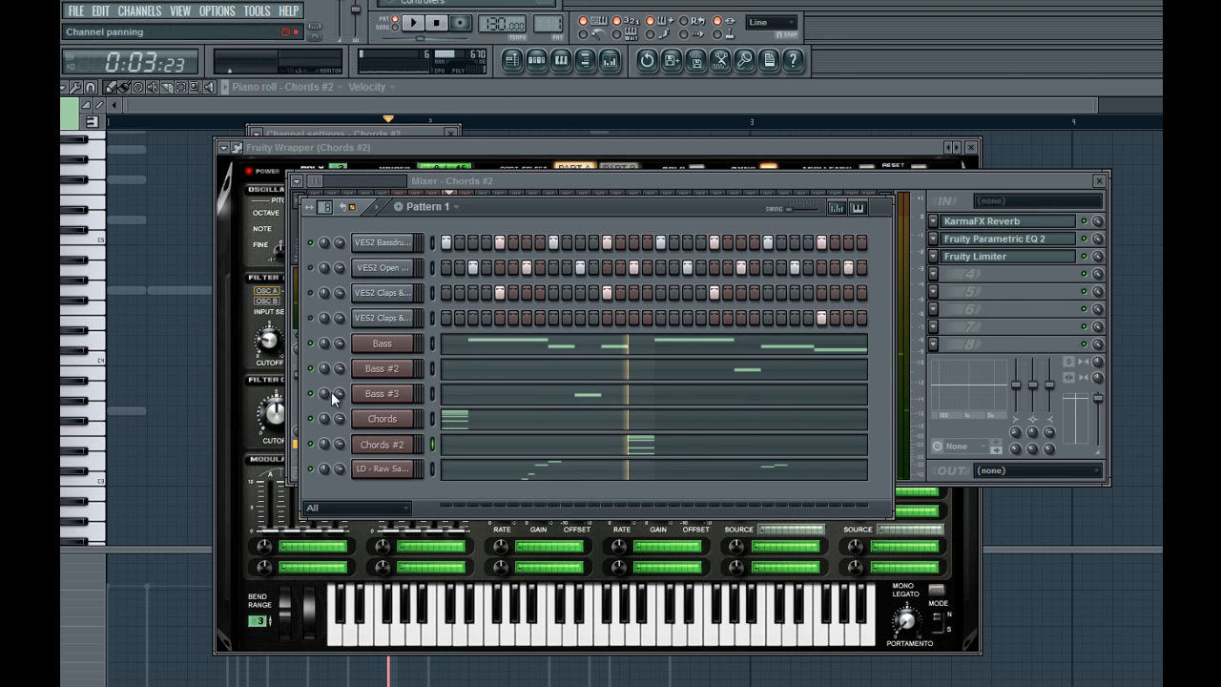
{"action": "left_click", "coordinate": [1020, 242]}
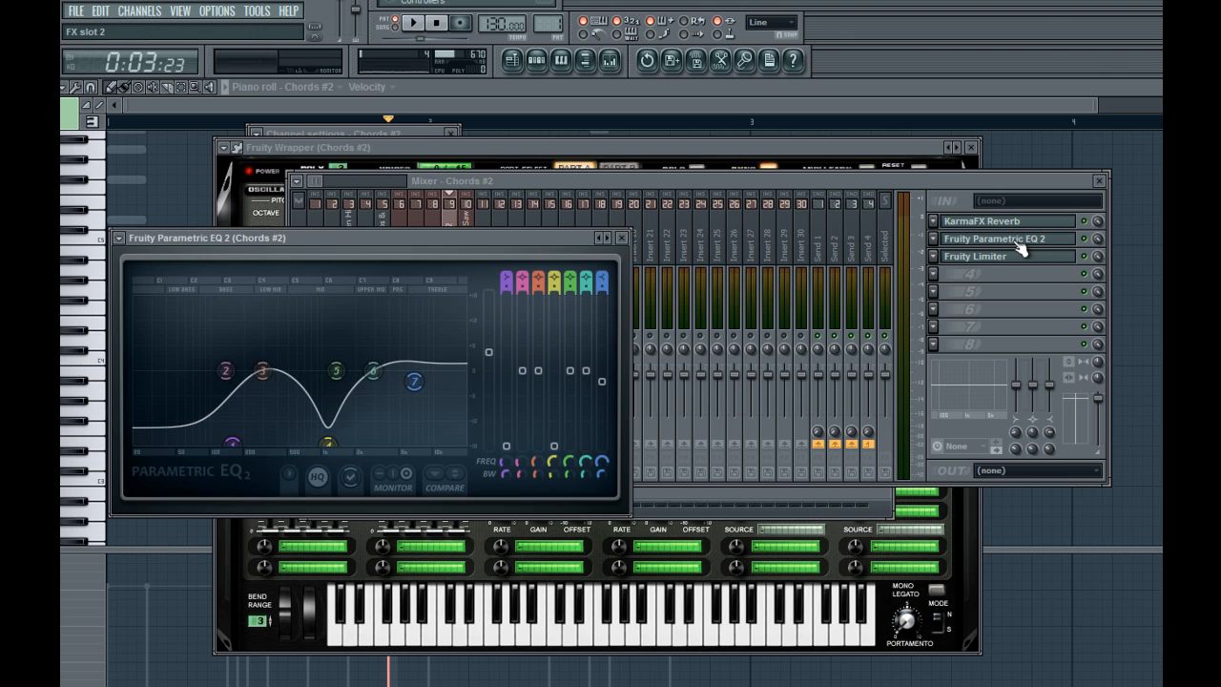
{"action": "key", "text": "space"}
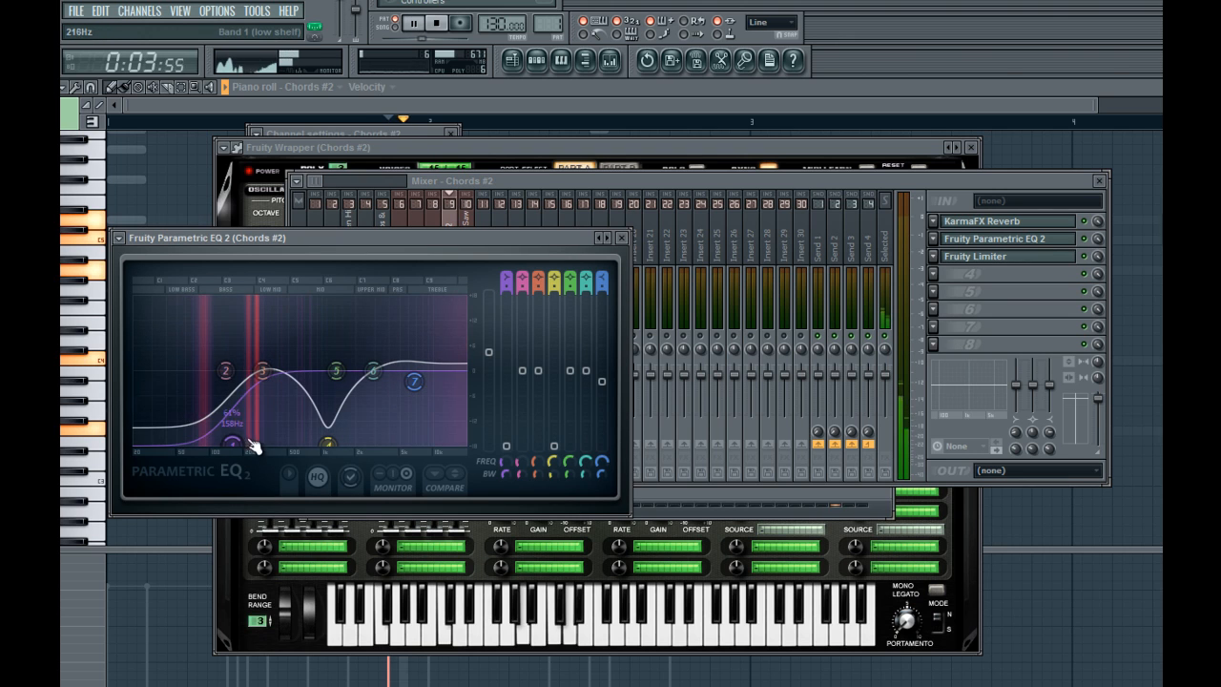
{"action": "key", "text": "space"}
{"action": "left_click_drag", "start_coordinate": [414, 378], "coordinate": [412, 393]}
{"action": "key", "text": "space"}
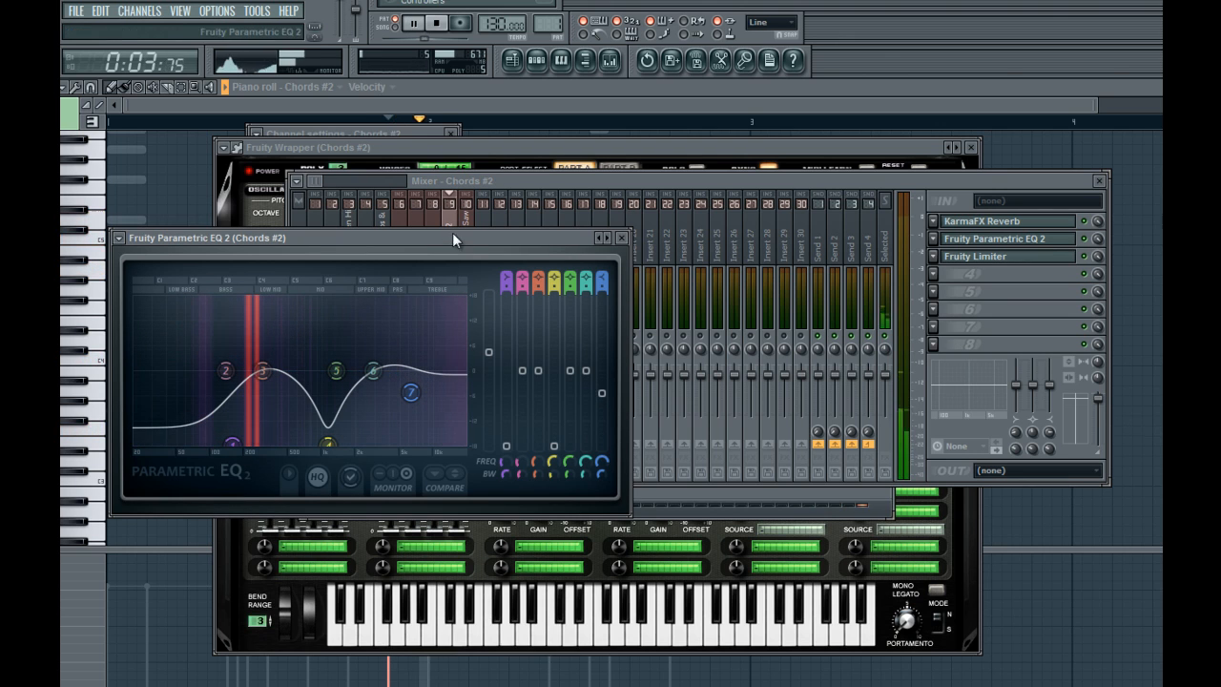
{"action": "key", "text": "space"}
Play the whole pattern with all channels active and set the LD - Raw Saw channel volume to 85%
{"action": "left_click", "coordinate": [450, 224]}
{"action": "left_click", "coordinate": [537, 60]}
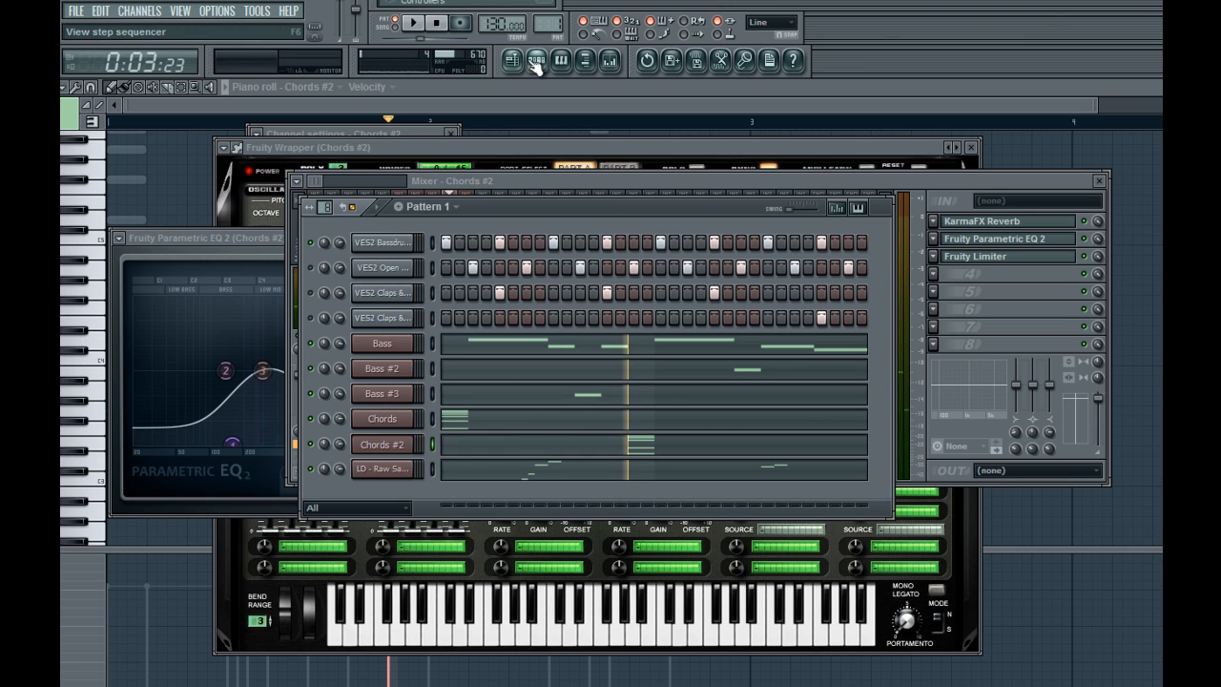
{"action": "right_click", "coordinate": [313, 345]}
{"action": "left_click", "coordinate": [317, 353]}
{"action": "left_click", "coordinate": [438, 36]}
{"action": "key", "text": "space"}
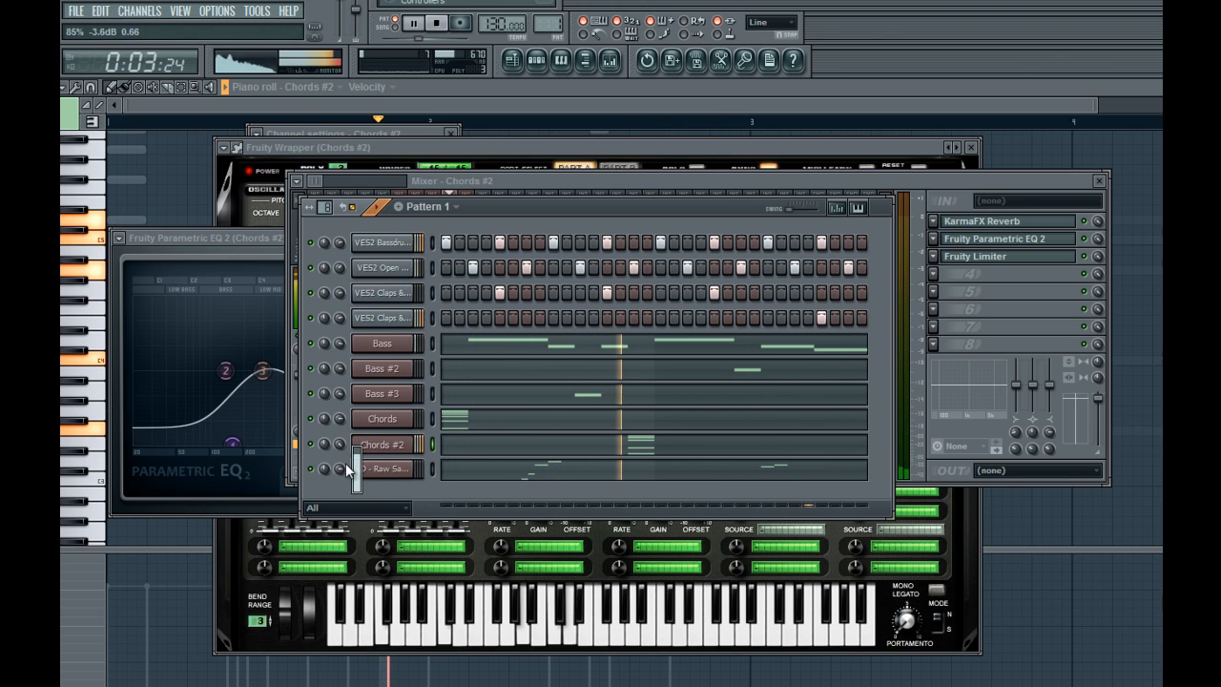
Listen to the looping pattern while checking the mixer levels against the channel rack, and stop playback
{"action": "left_click", "coordinate": [983, 321]}
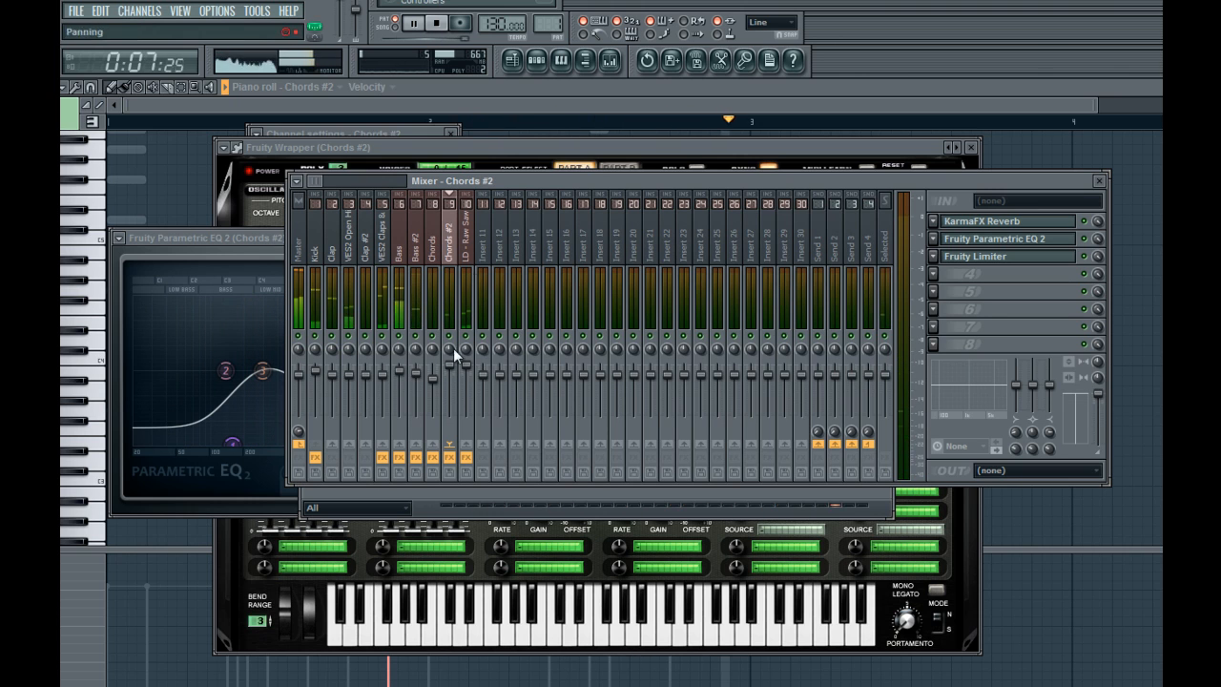
{"action": "left_click", "coordinate": [537, 61]}
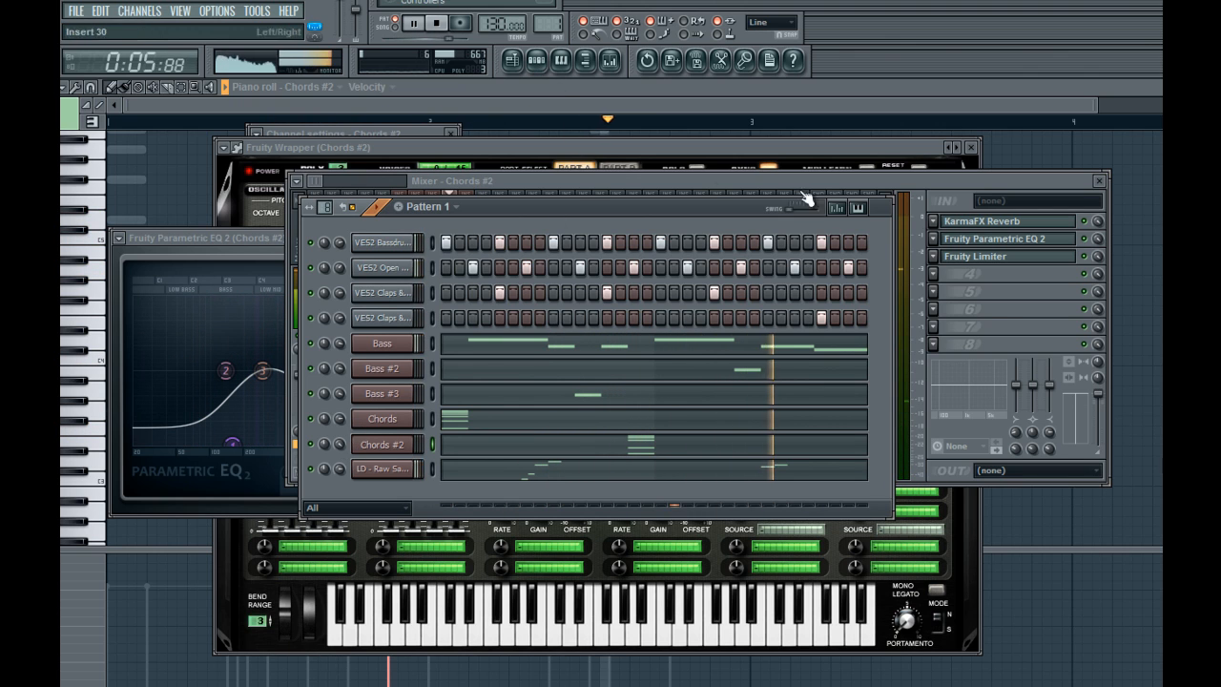
{"action": "left_click", "coordinate": [986, 307]}
{"action": "left_click", "coordinate": [537, 61]}
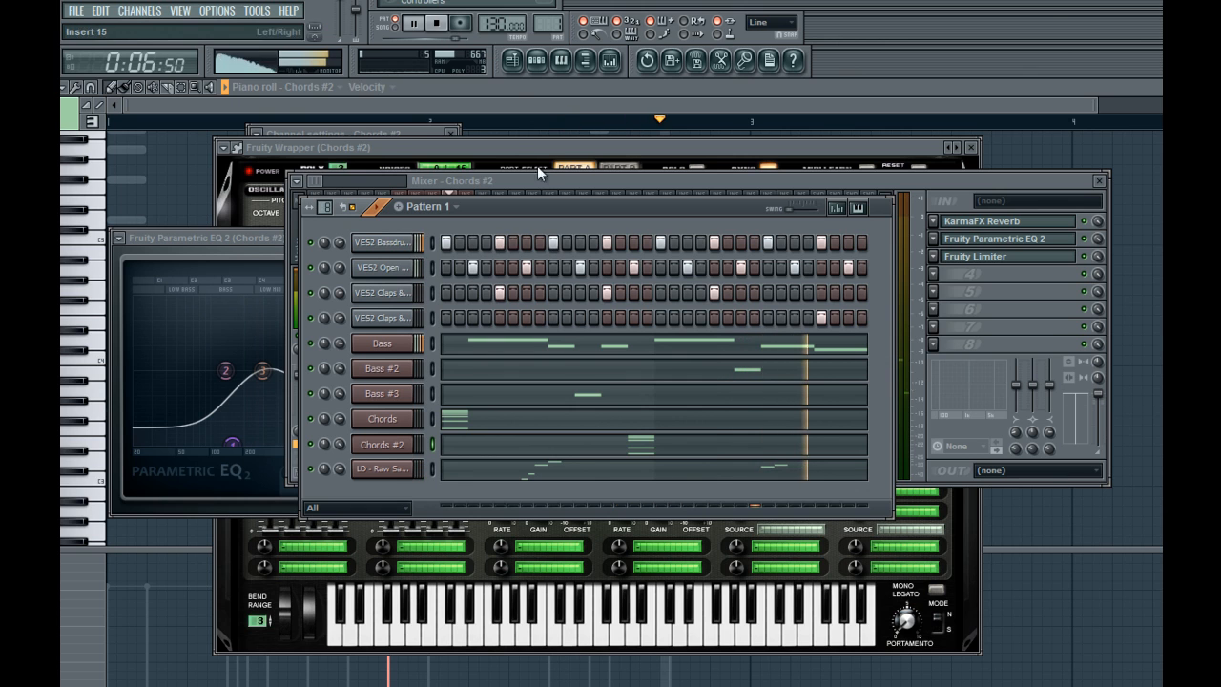
{"action": "left_click", "coordinate": [603, 62]}
{"action": "key", "text": "space"}
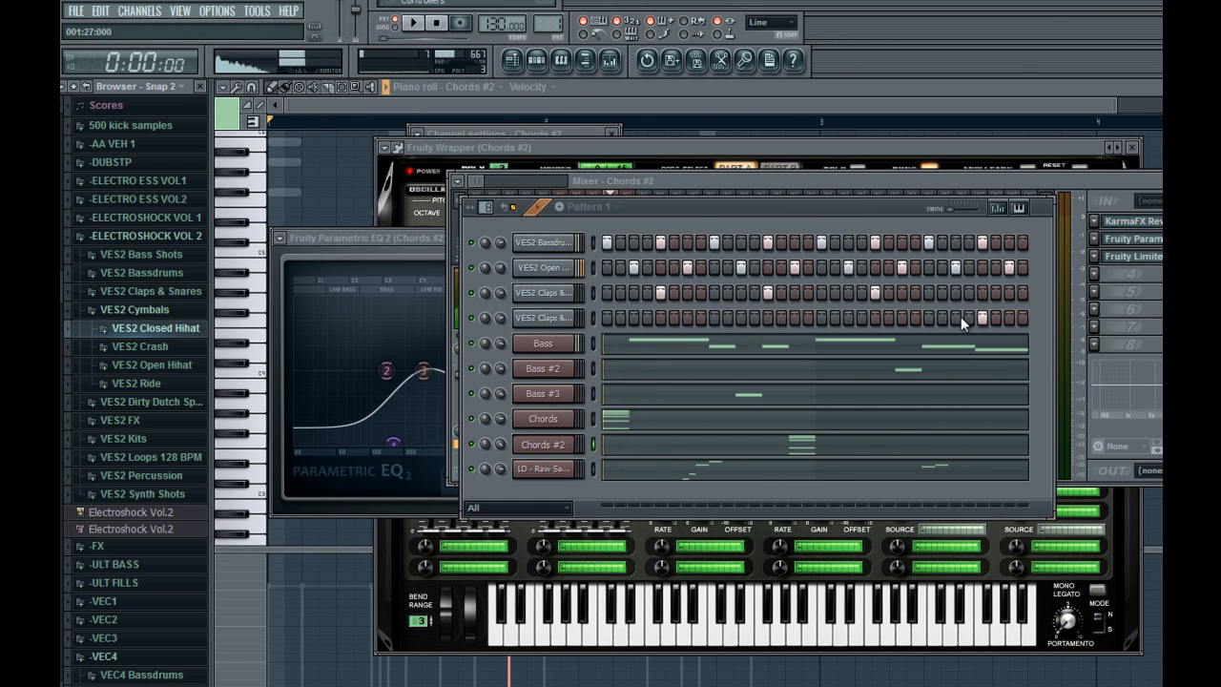
Audition samples in the browser's VEC4 Snares folder and add VEC4 Snares 018 as a new channel above Bass
{"action": "left_click", "coordinate": [202, 86]}
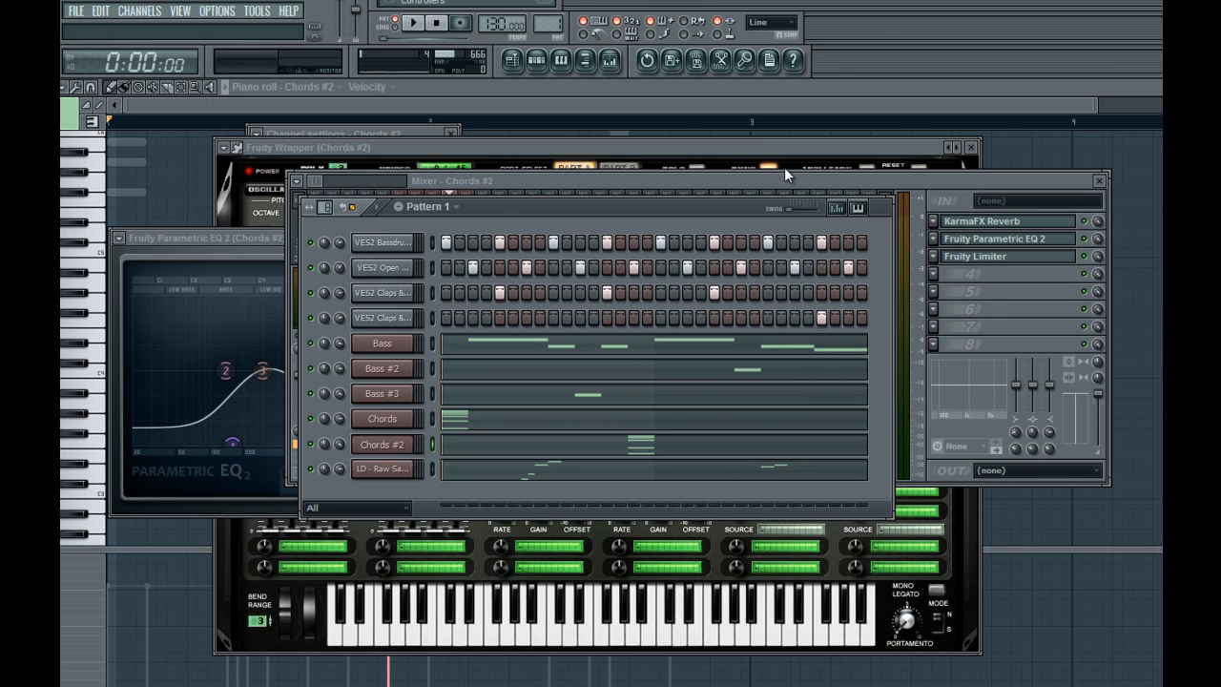
{"action": "left_click", "coordinate": [583, 65]}
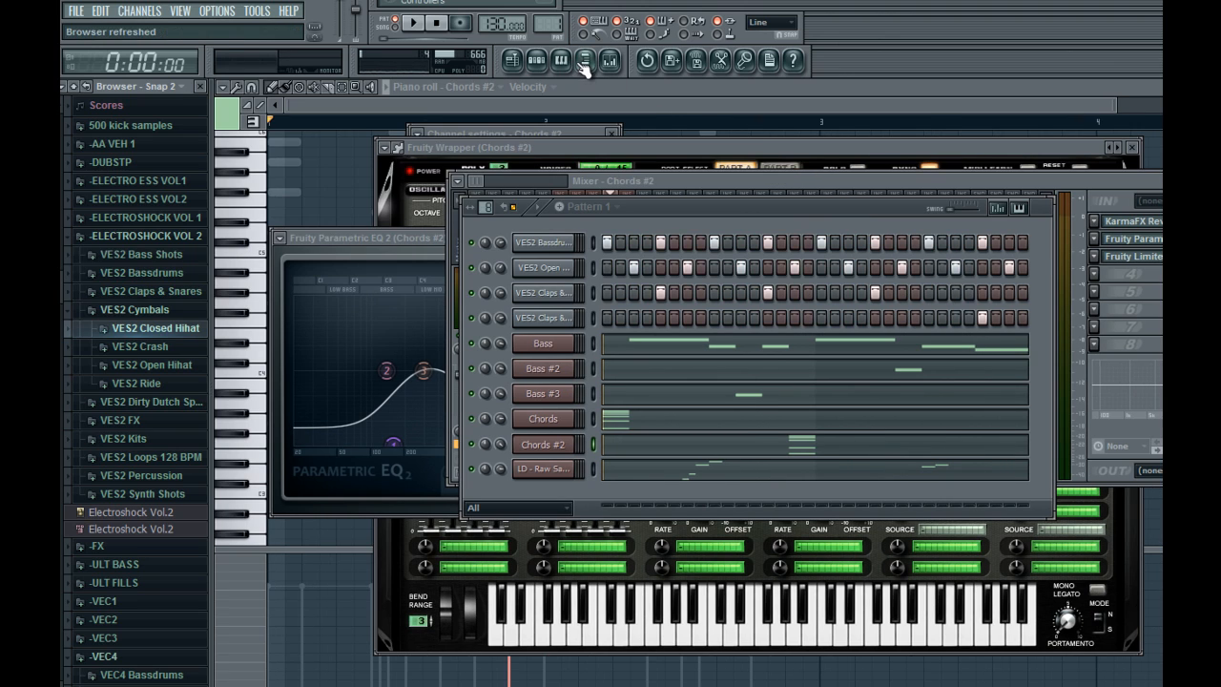
{"action": "left_click", "coordinate": [168, 236]}
{"action": "scroll", "coordinate": [182, 382], "scroll_direction": "down", "scroll_amount": 2}
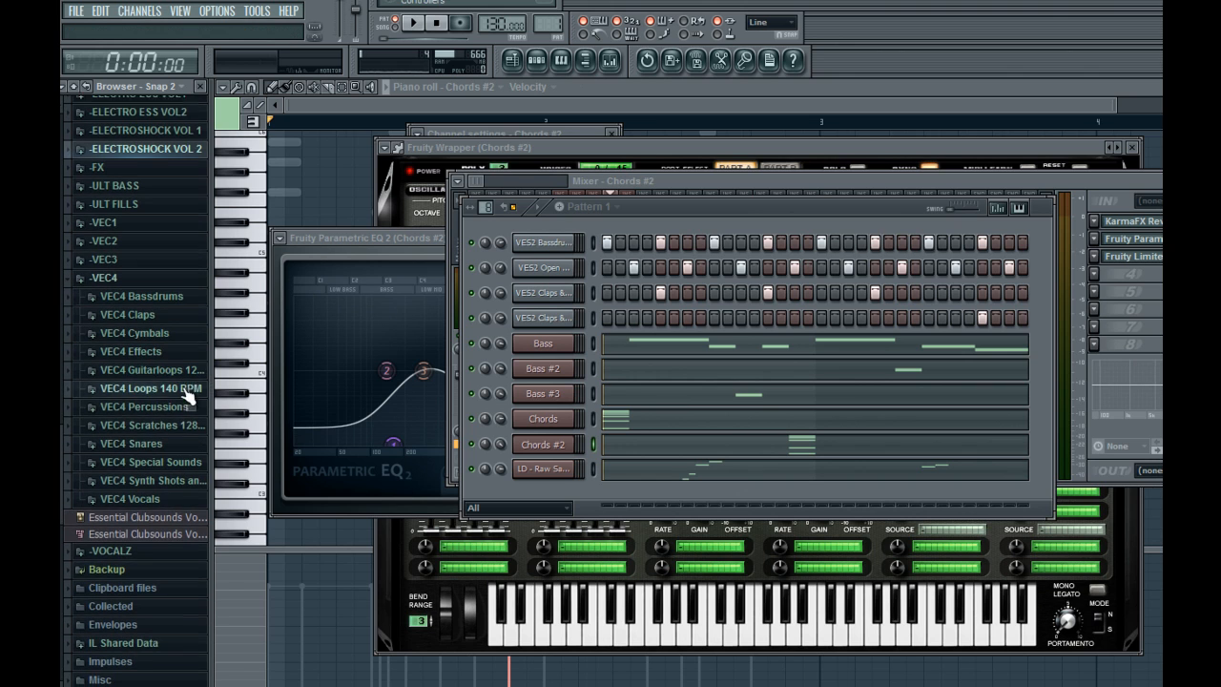
{"action": "left_click", "coordinate": [171, 444]}
{"action": "scroll", "coordinate": [171, 444], "scroll_direction": "down", "scroll_amount": 4}
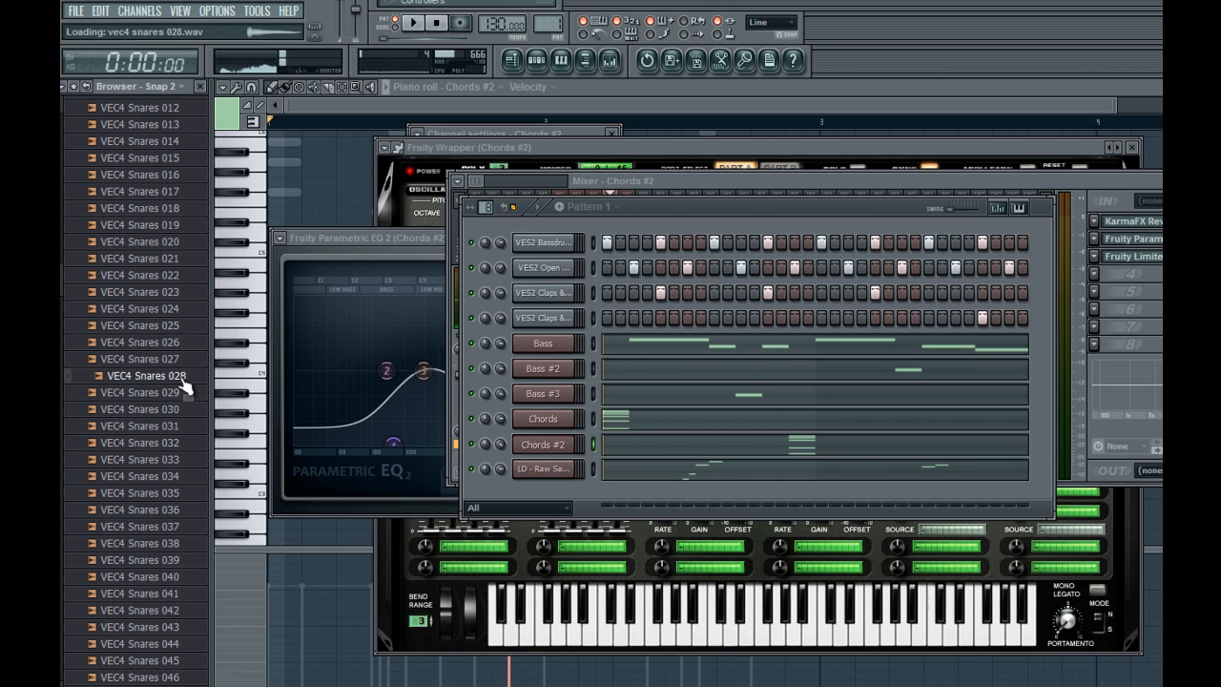
{"action": "left_click", "coordinate": [191, 326]}
{"action": "scroll", "coordinate": [196, 349], "scroll_direction": "up", "scroll_amount": 4}
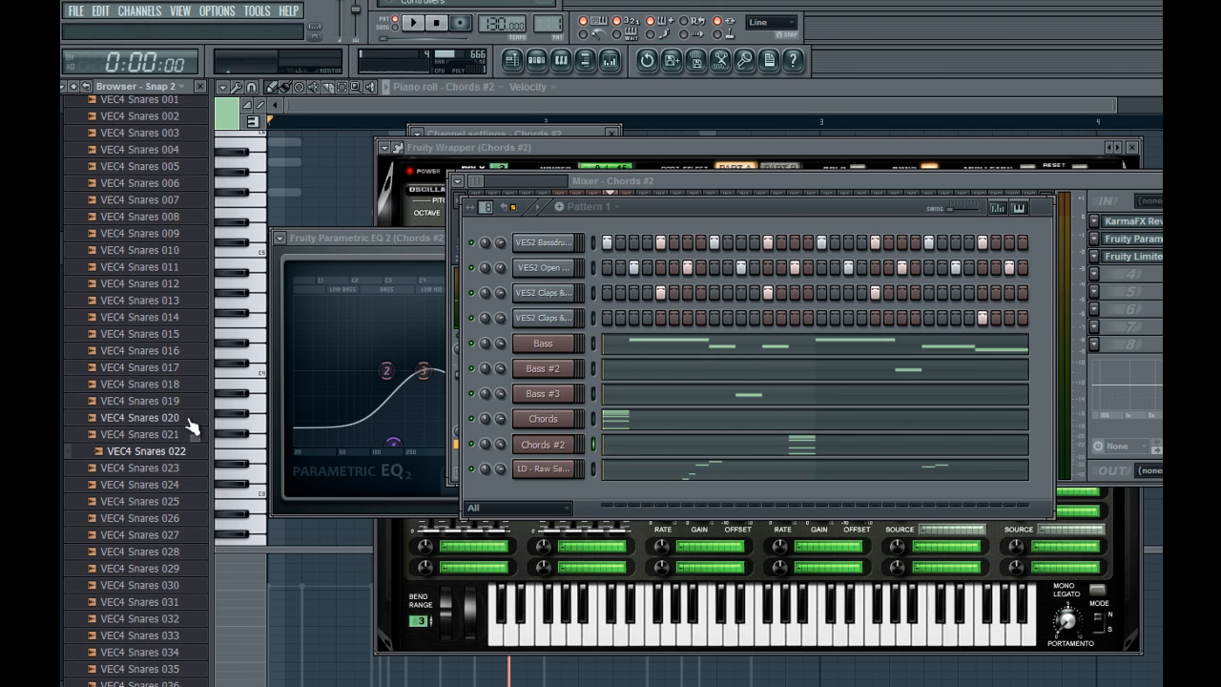
{"action": "left_click", "coordinate": [190, 434]}
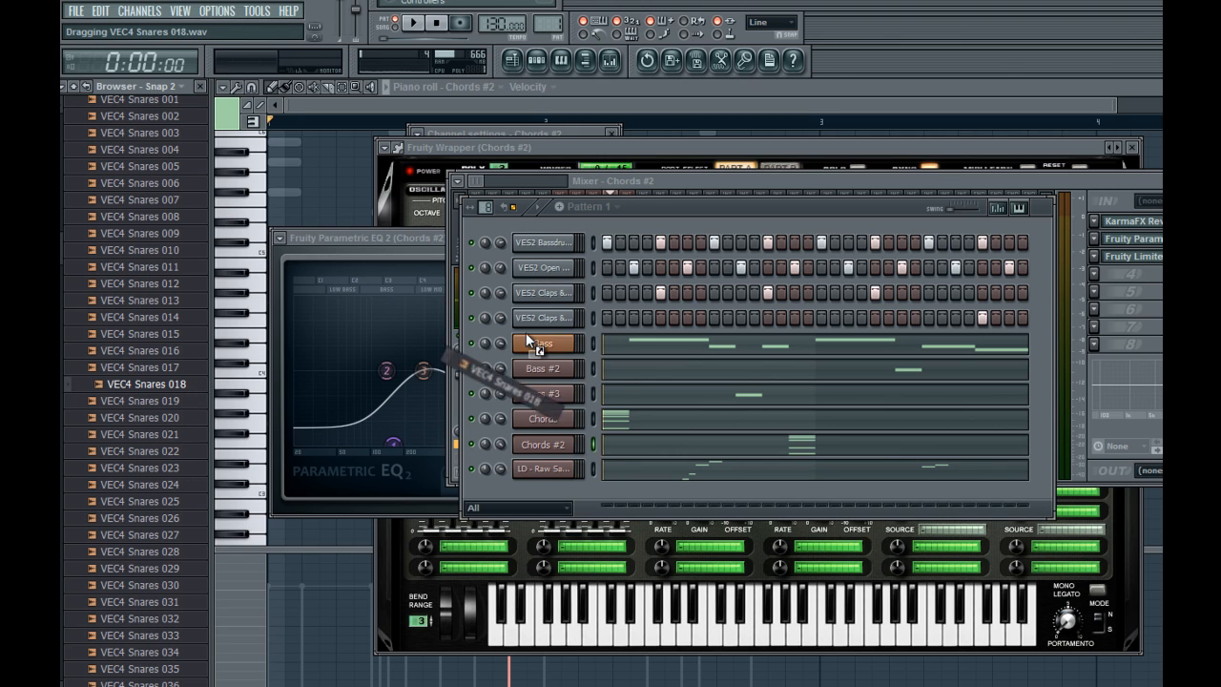
{"action": "left_click_drag", "start_coordinate": [534, 340], "coordinate": [534, 343]}
Audition more snares and replace the new channel's sample with VEC2 Snares 027 from the VEC2 SNARES folder
{"action": "left_click", "coordinate": [191, 366]}
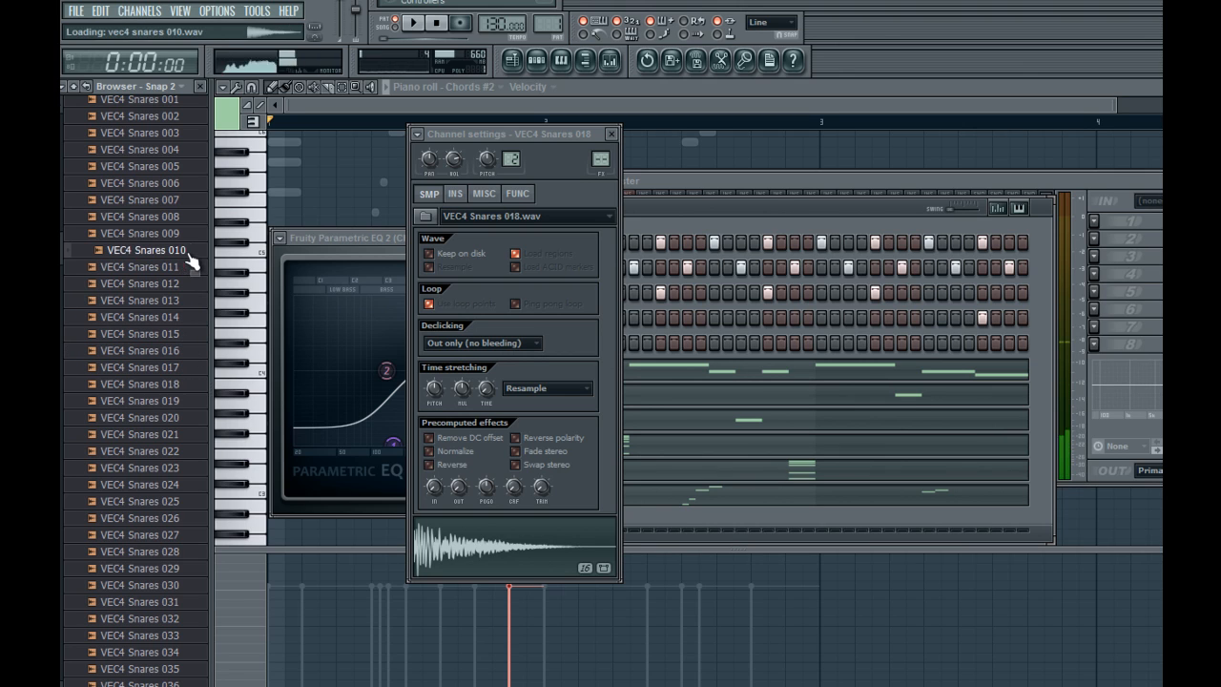
{"action": "scroll", "coordinate": [159, 308], "scroll_direction": "up", "scroll_amount": 10}
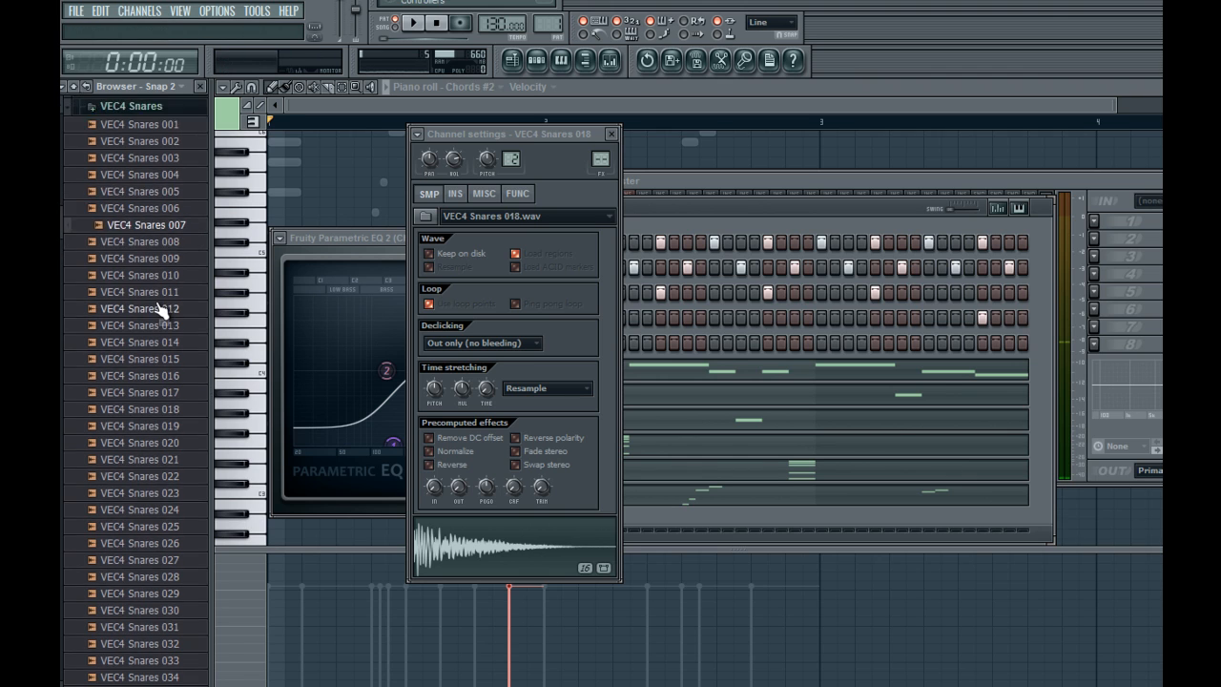
{"action": "left_click", "coordinate": [134, 358]}
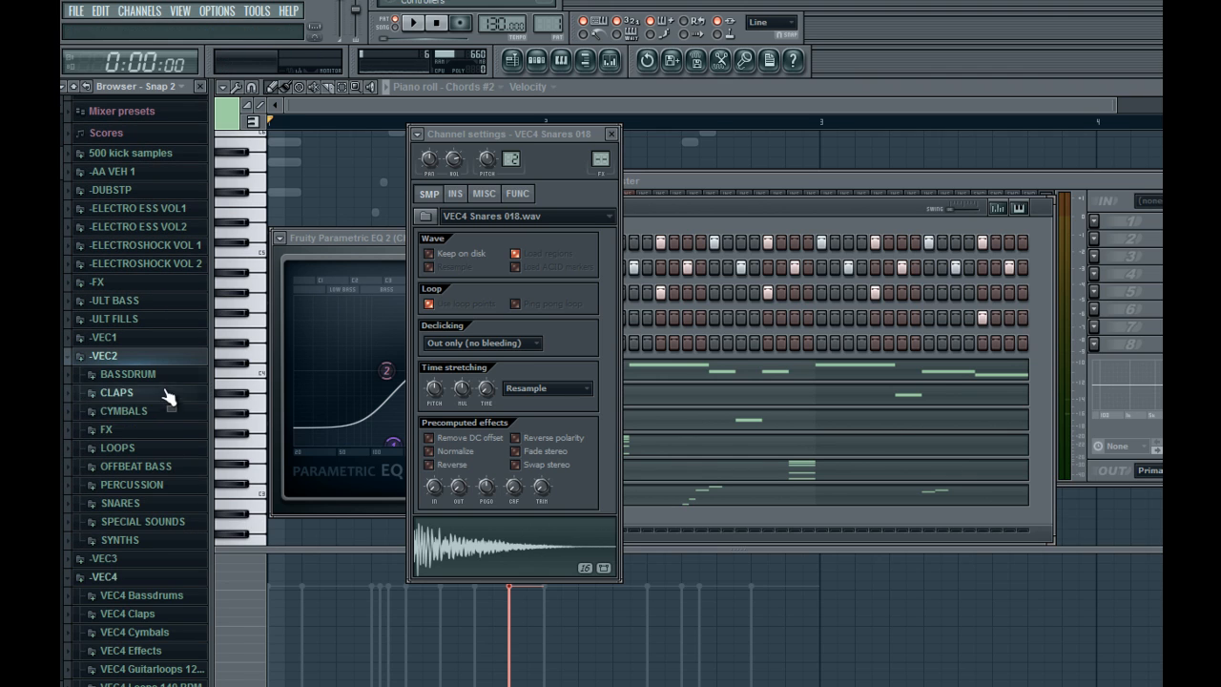
{"action": "left_click", "coordinate": [150, 506]}
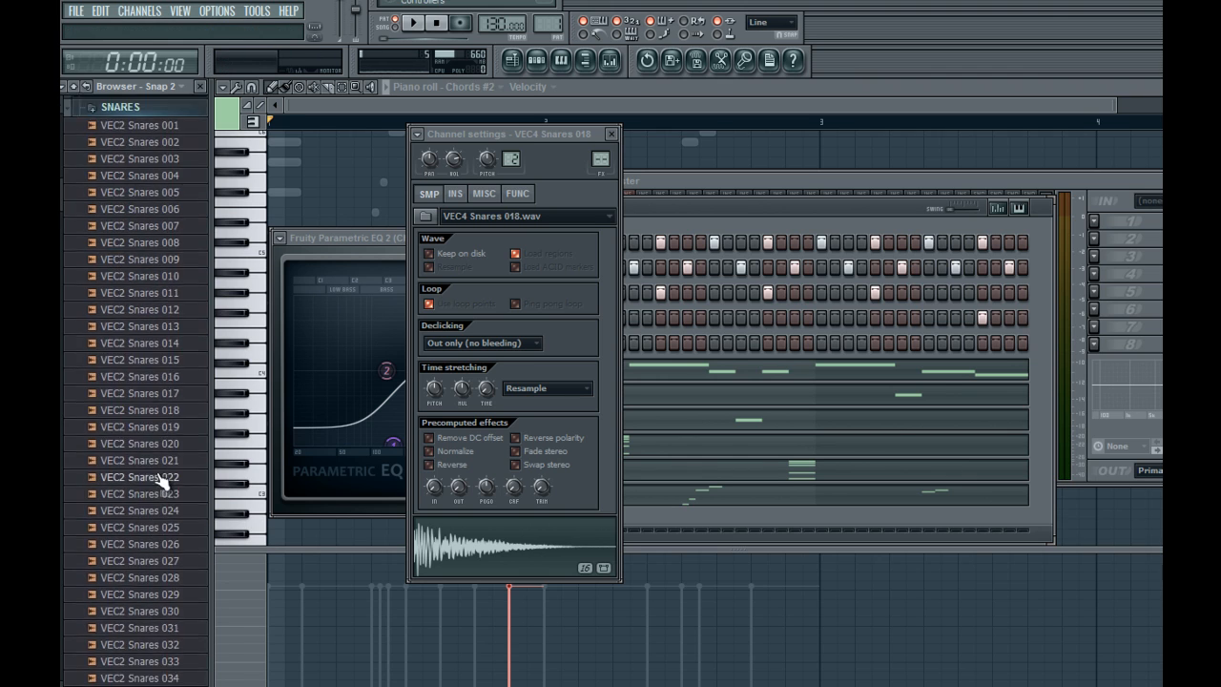
{"action": "left_click", "coordinate": [165, 467]}
{"action": "left_click", "coordinate": [164, 484]}
{"action": "left_click", "coordinate": [163, 506]}
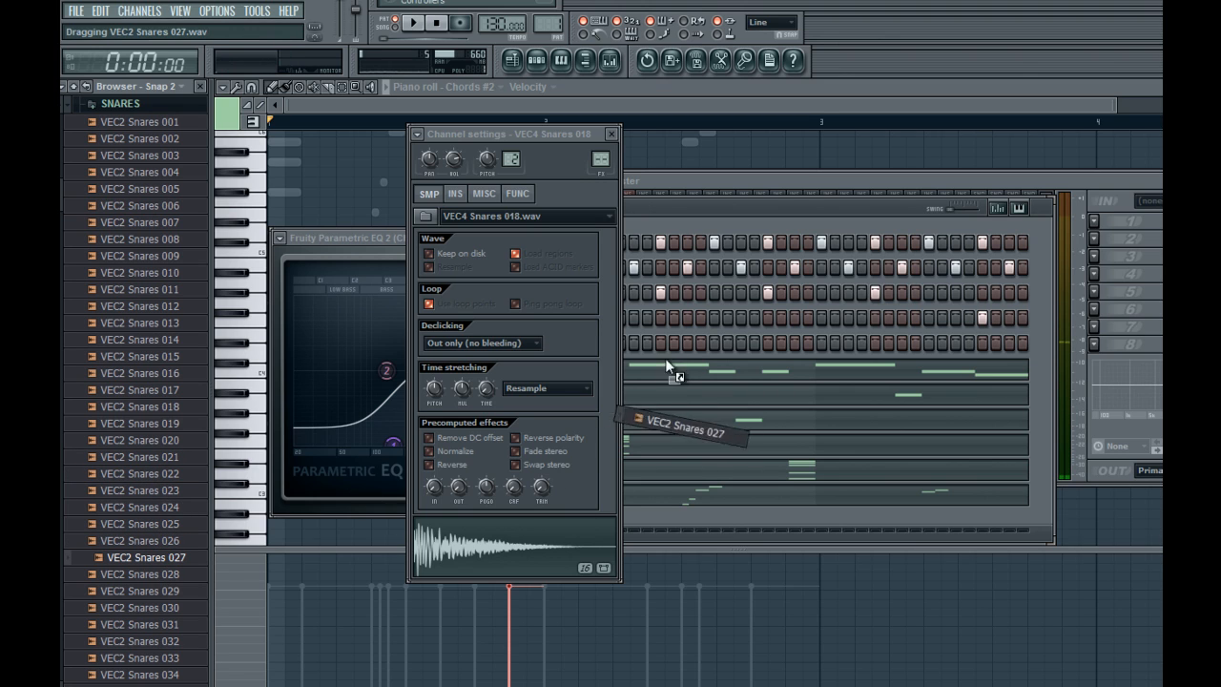
{"action": "left_click_drag", "start_coordinate": [665, 357], "coordinate": [664, 345]}
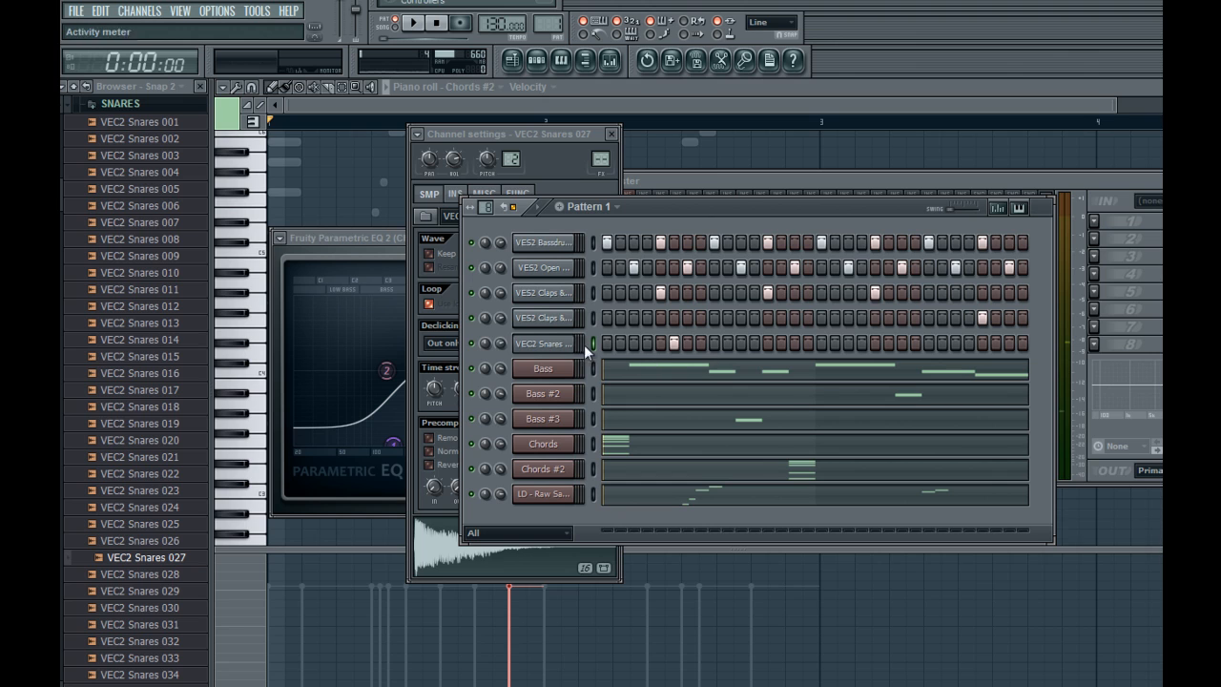
Place a single VEC2 Snares 027 hit on step 31 and route the channel to mixer track 6, just before Bass
{"action": "left_click", "coordinate": [426, 359]}
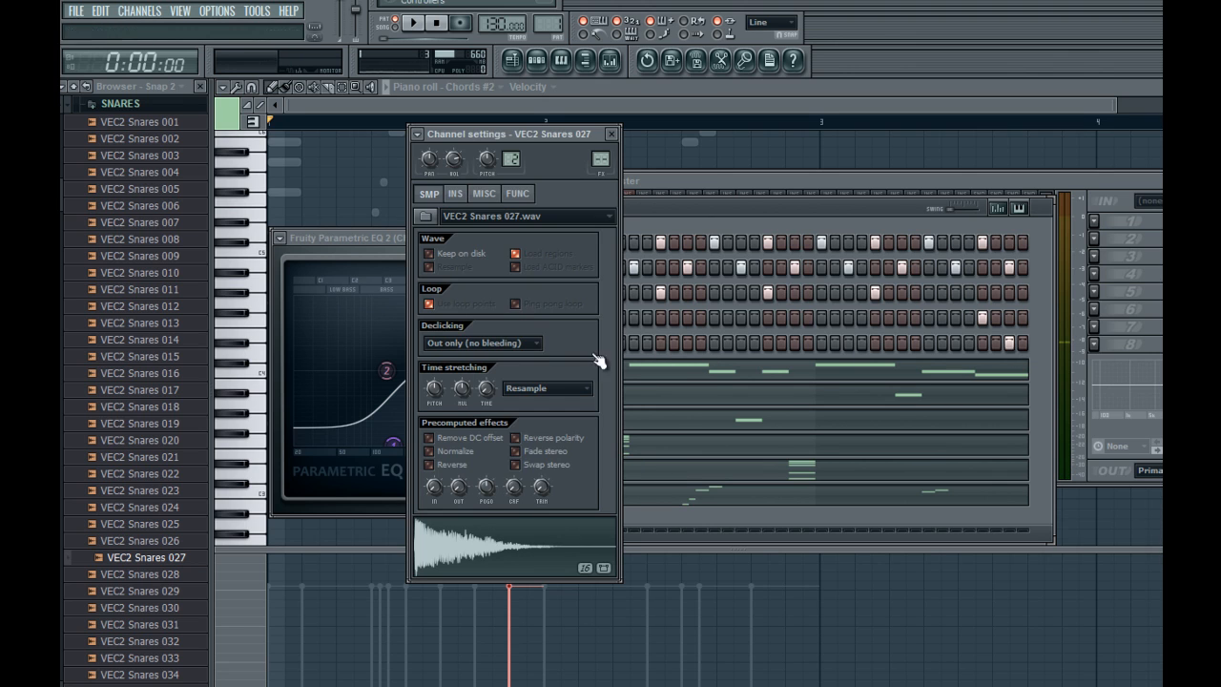
{"action": "left_click", "coordinate": [1138, 324]}
{"action": "right_click", "coordinate": [631, 240]}
{"action": "right_click", "coordinate": [635, 255]}
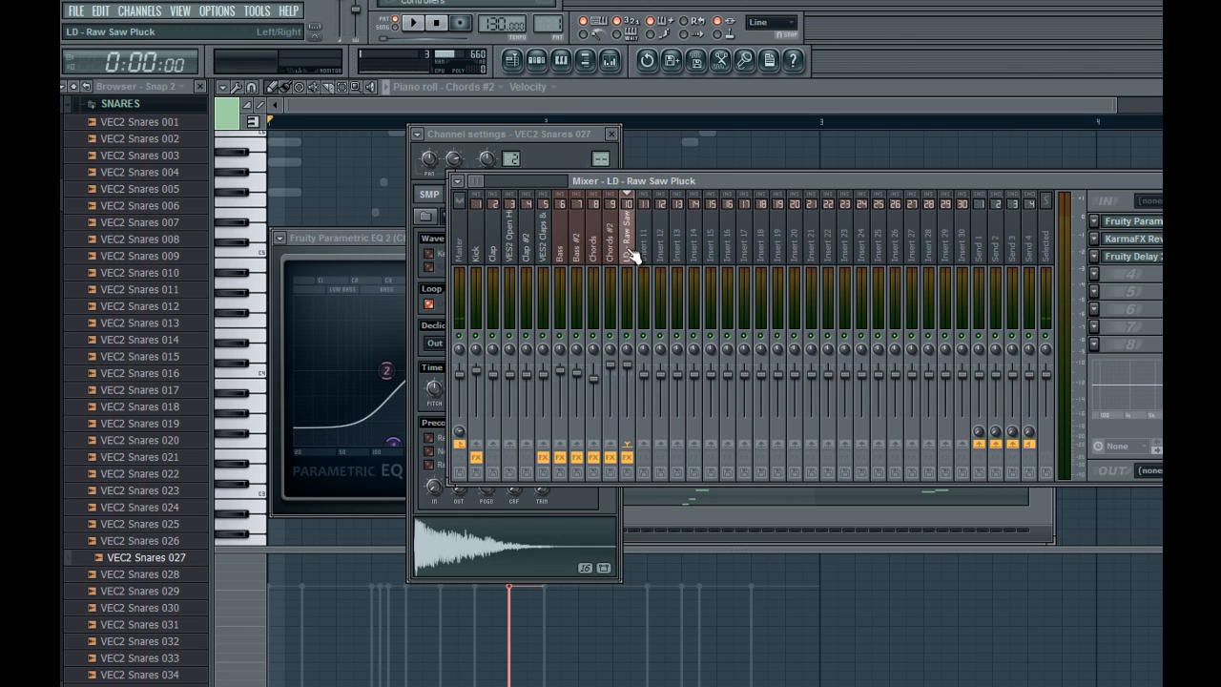
{"action": "right_click", "coordinate": [648, 251]}
{"action": "left_click", "coordinate": [830, 253]}
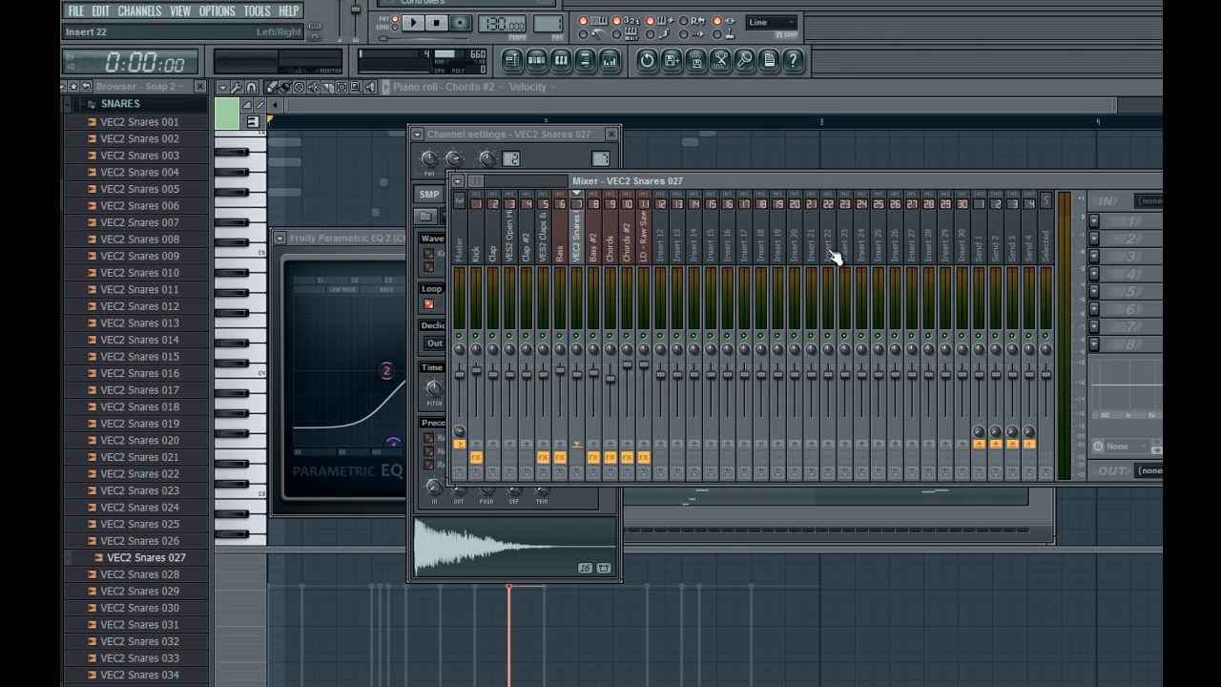
Load KarmaFX Reverb in the first effect slot of the VEC2 Snares 027 mixer track and set its highpass to 291 Hz
{"action": "left_click", "coordinate": [1090, 216]}
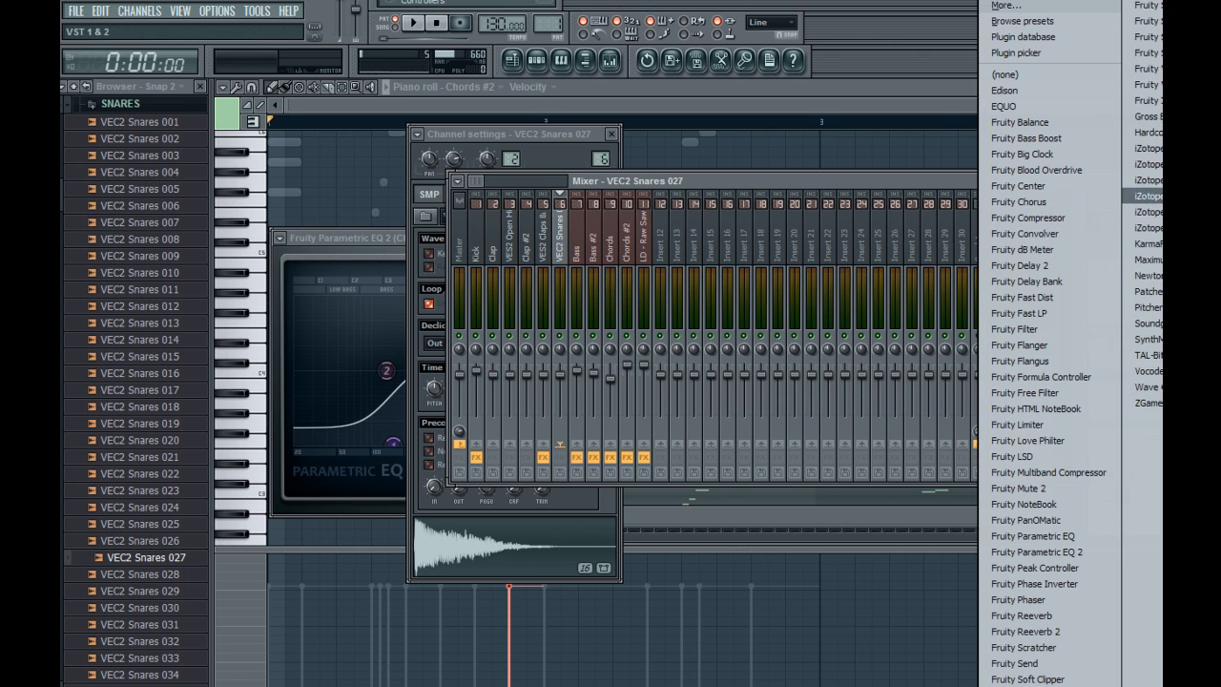
{"action": "left_click", "coordinate": [1156, 245]}
{"action": "left_click_drag", "start_coordinate": [362, 197], "coordinate": [468, 220]}
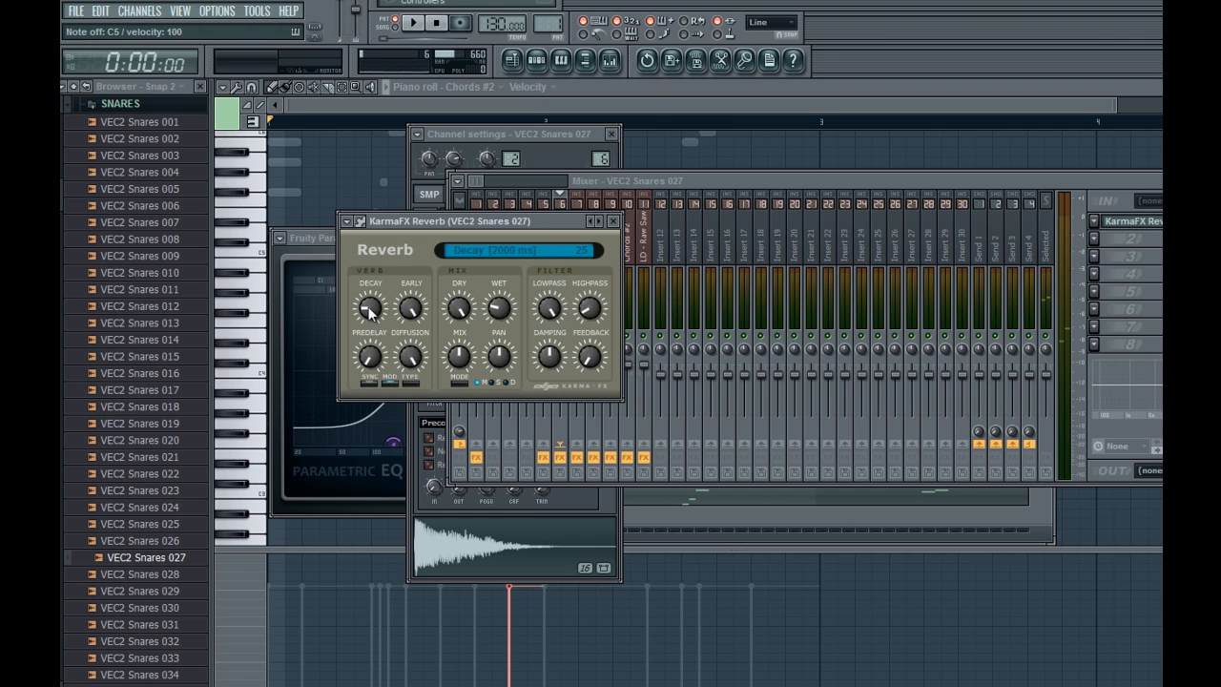
{"action": "left_click", "coordinate": [1094, 239]}
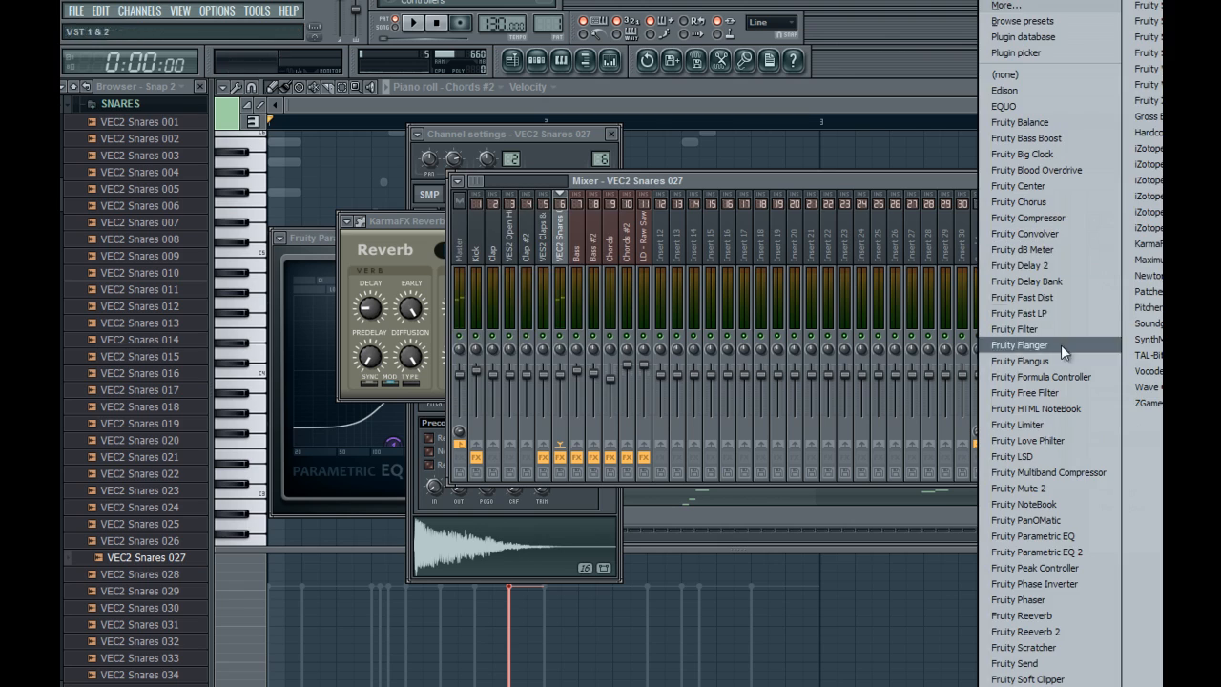
{"action": "left_click", "coordinate": [381, 230]}
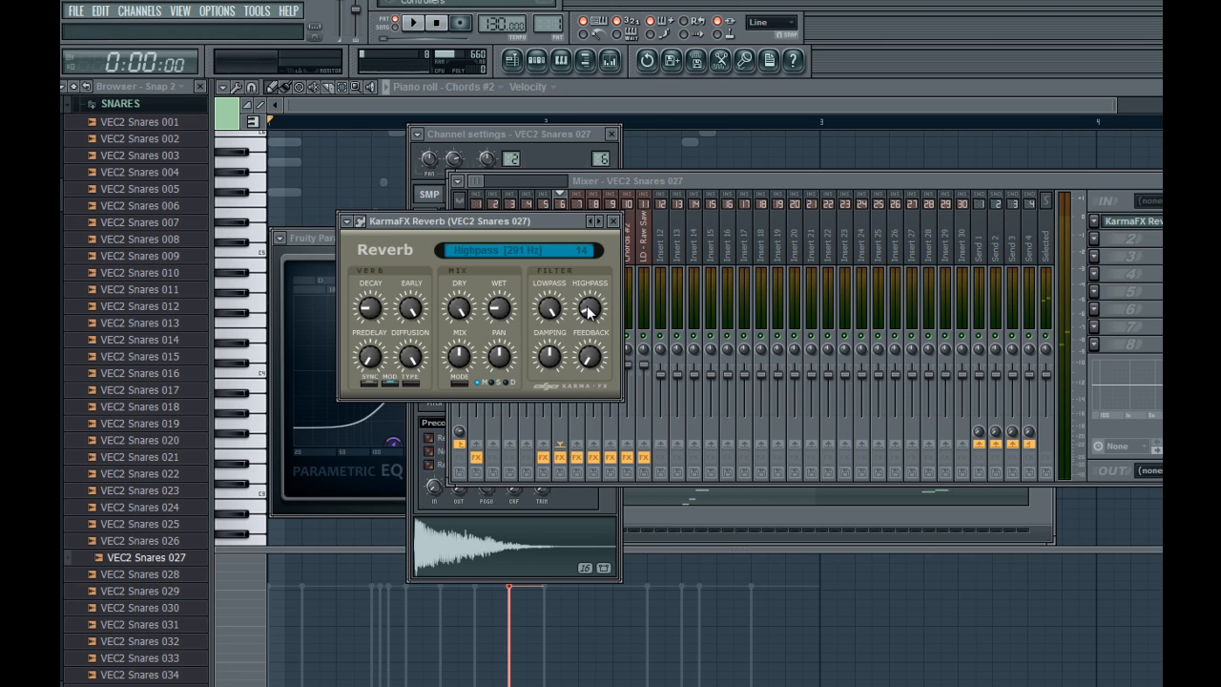
Send the VEC2 Snares 027 step hit to the piano roll, close the browser, and delete the overlong notes
{"action": "left_click", "coordinate": [558, 61]}
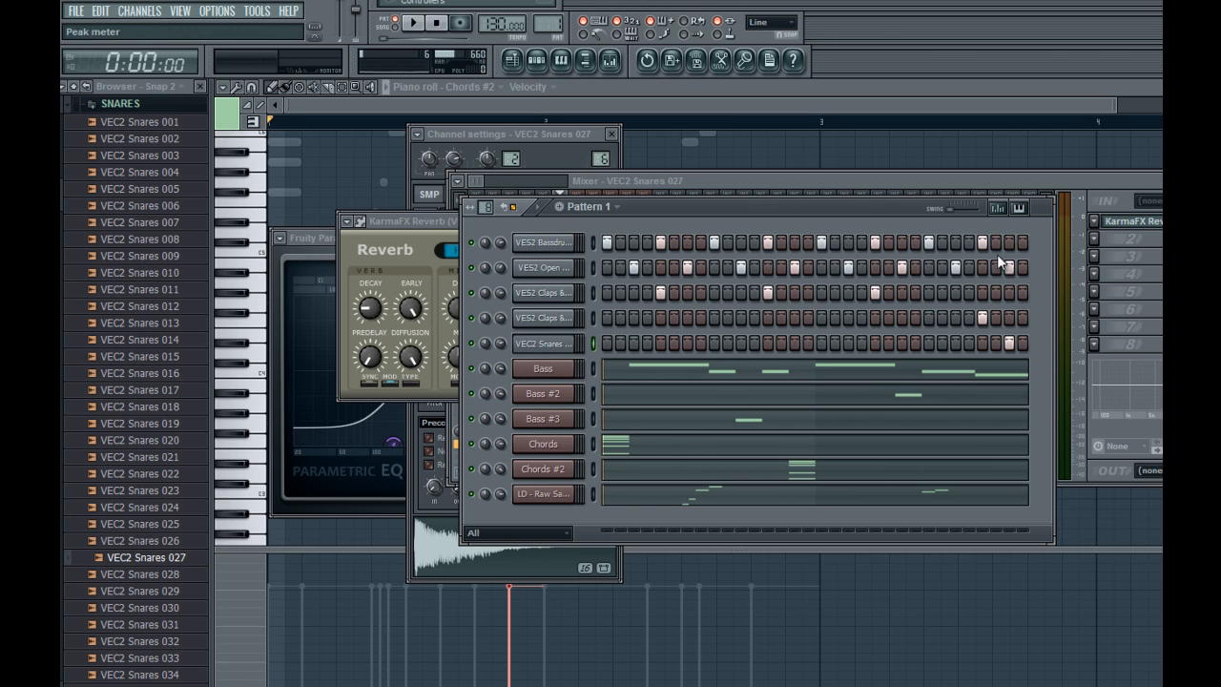
{"action": "right_click", "coordinate": [544, 342]}
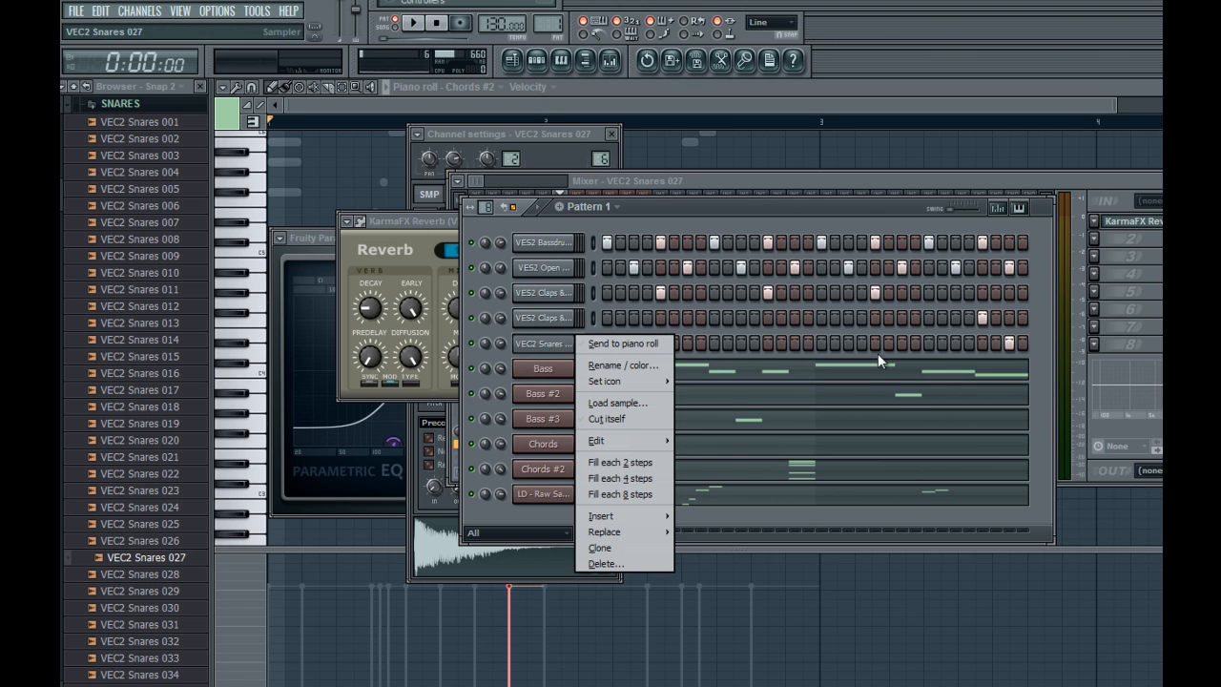
{"action": "left_click", "coordinate": [582, 344]}
{"action": "left_click", "coordinate": [199, 87]}
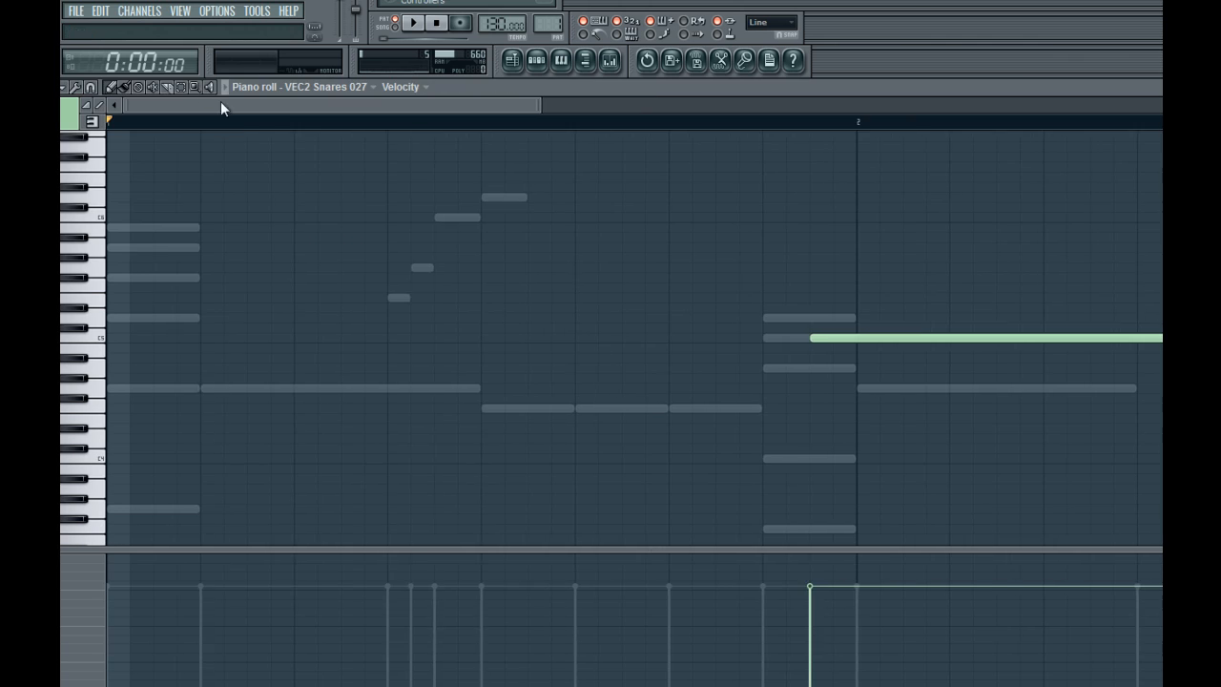
{"action": "scroll", "coordinate": [658, 272], "scroll_direction": "down", "scroll_amount": 2}
{"action": "left_click", "coordinate": [546, 60]}
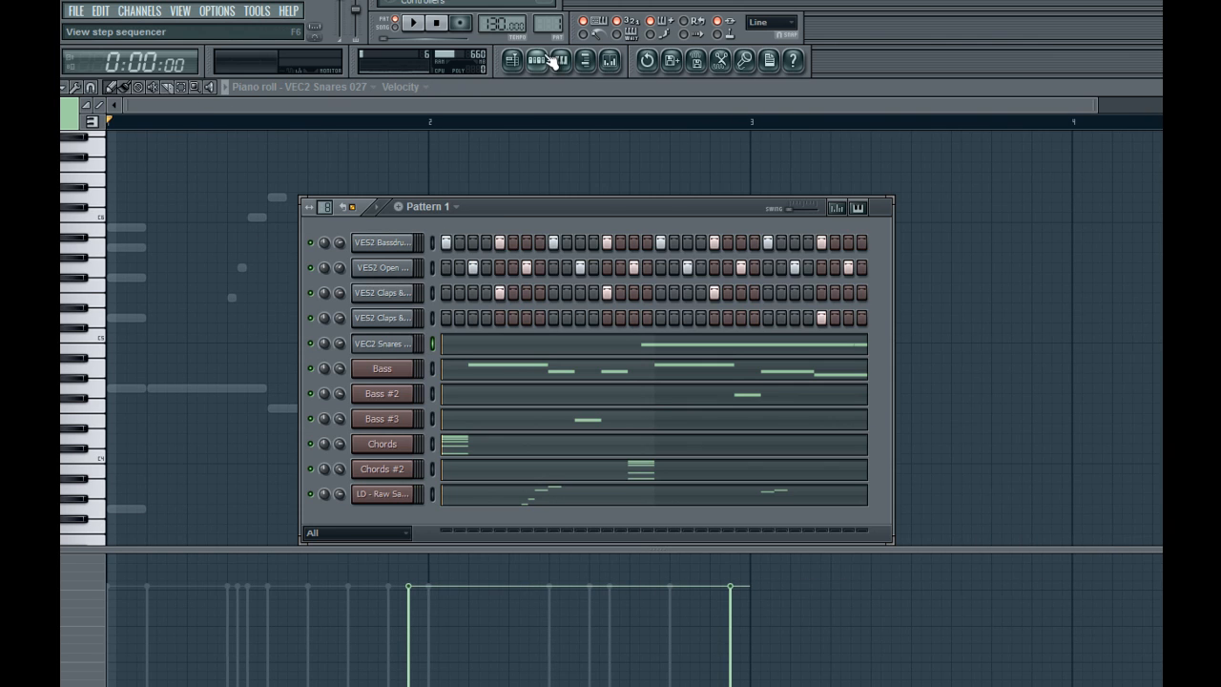
{"action": "left_click", "coordinate": [484, 346]}
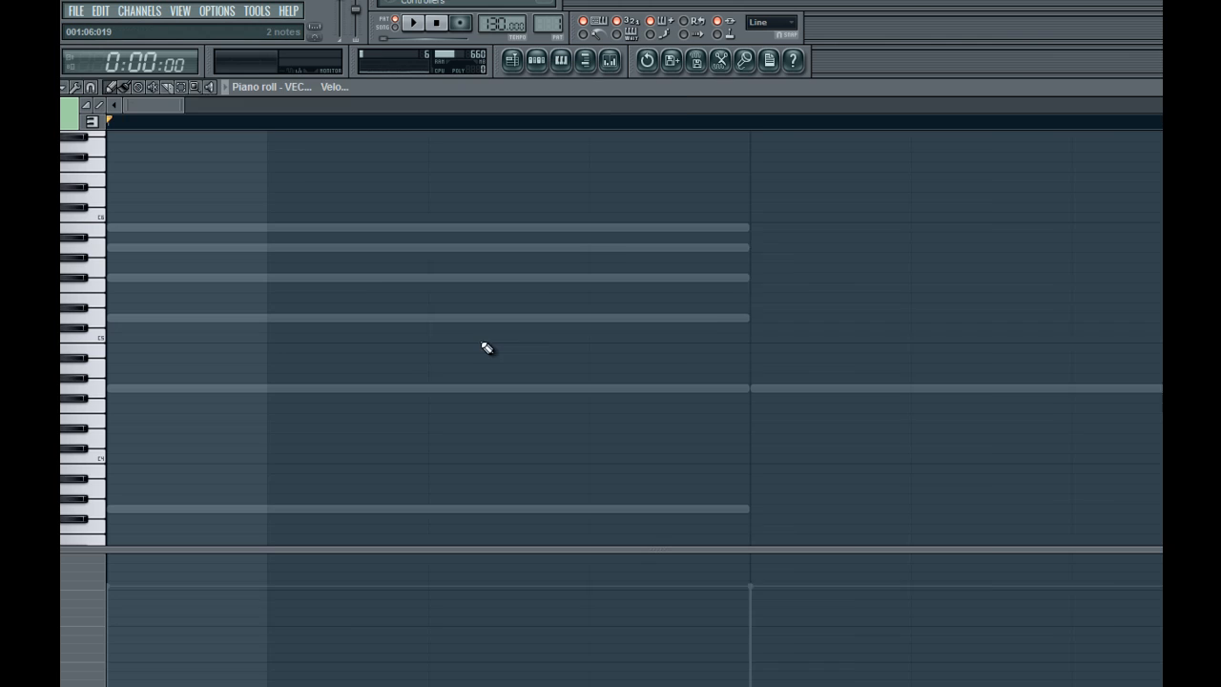
Draw one short C5 note on the last step of bar 2 in the VEC2 Snares 027 piano roll
{"action": "left_click", "coordinate": [539, 63]}
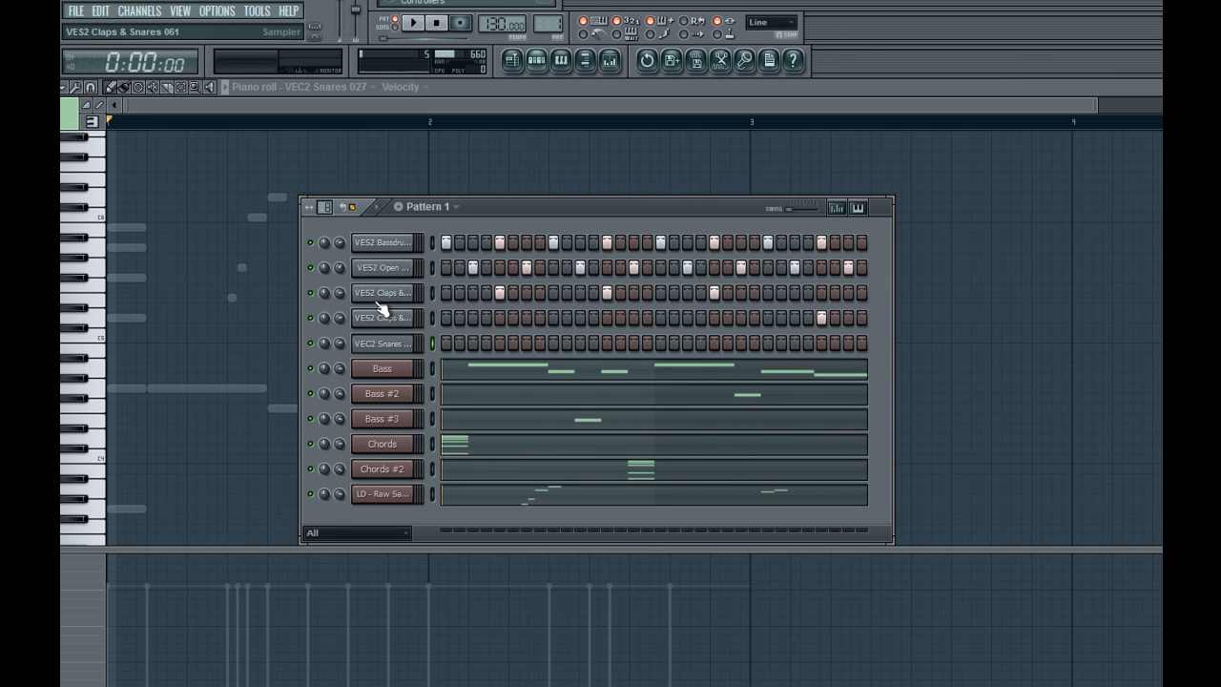
{"action": "right_click", "coordinate": [415, 340]}
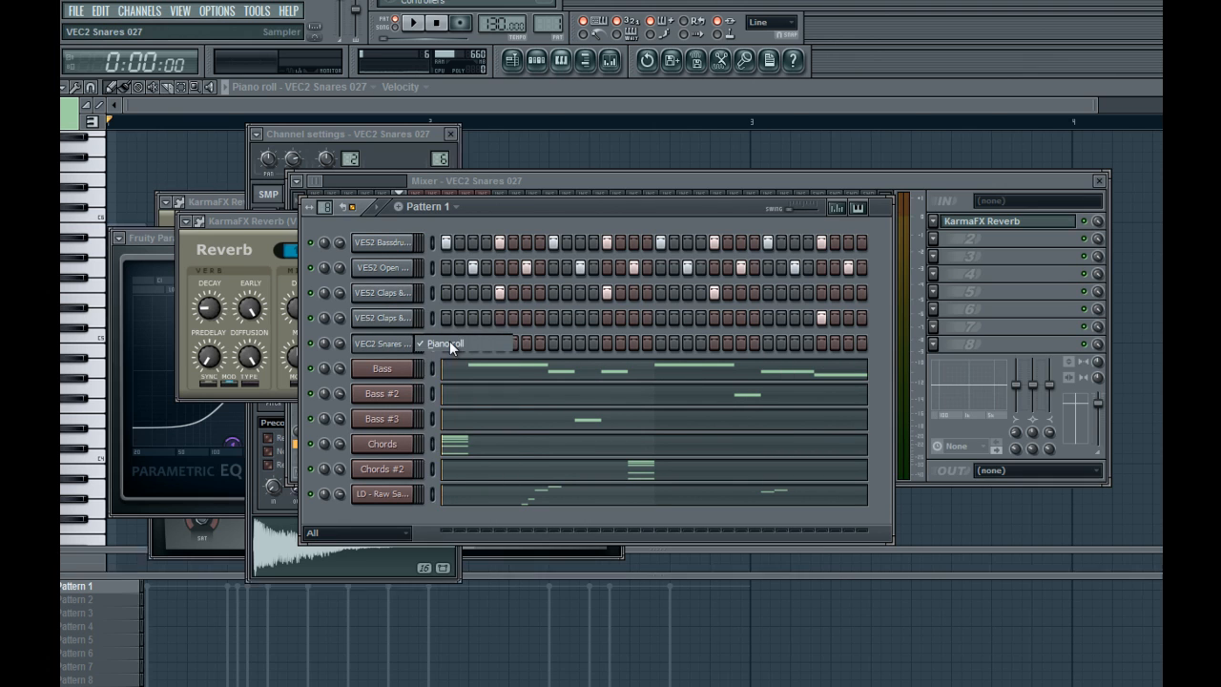
{"action": "right_click", "coordinate": [415, 340]}
{"action": "left_click", "coordinate": [439, 343]}
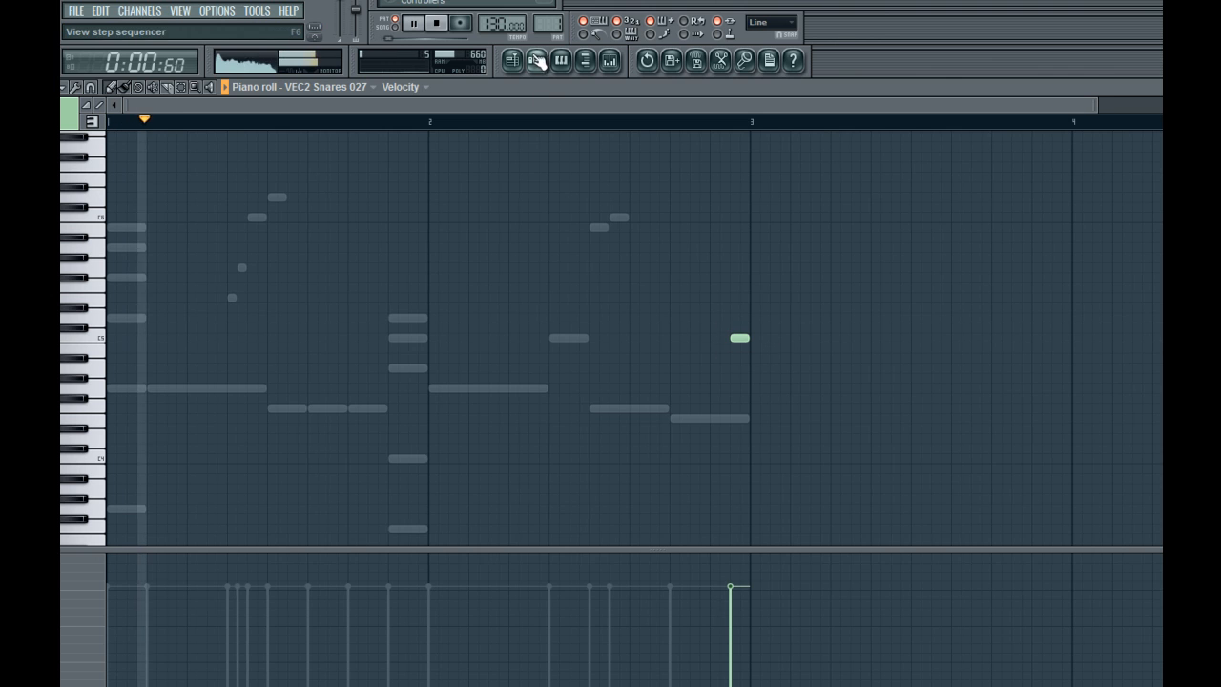
Add Fruity Parametric EQ 2 after the reverb on the VEC2 Snares 027 mixer track, closing the browser for more room
{"action": "left_click", "coordinate": [608, 63]}
{"action": "left_click", "coordinate": [608, 63]}
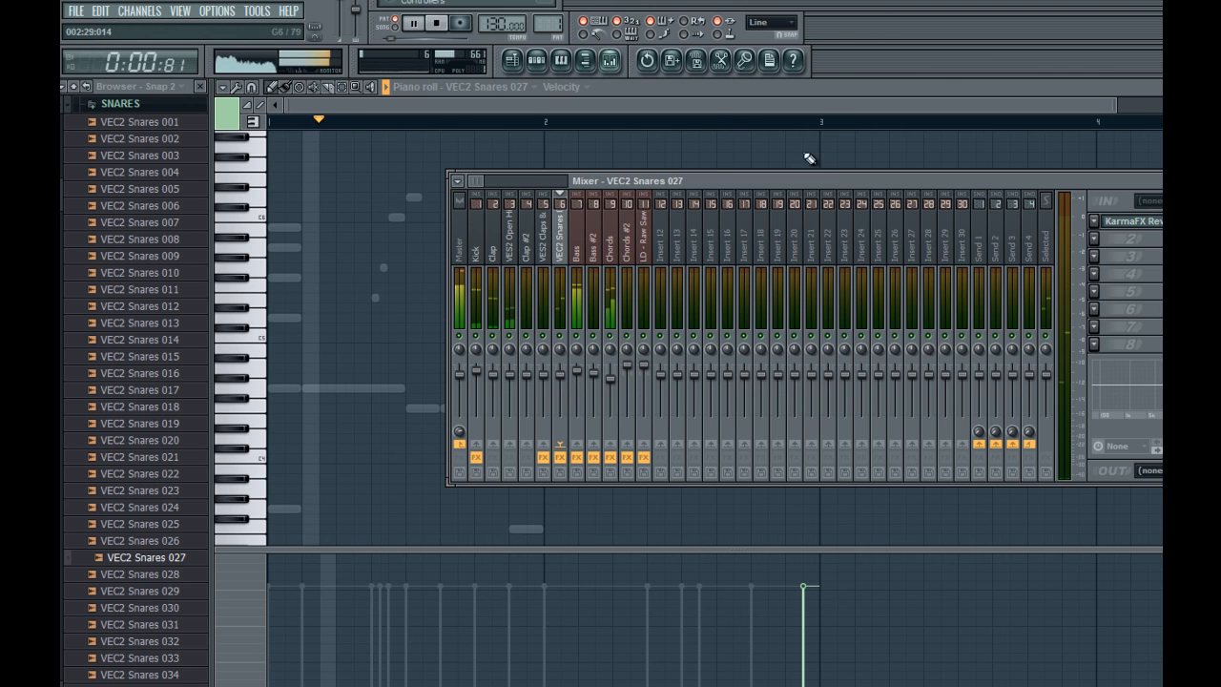
{"action": "left_click", "coordinate": [194, 97]}
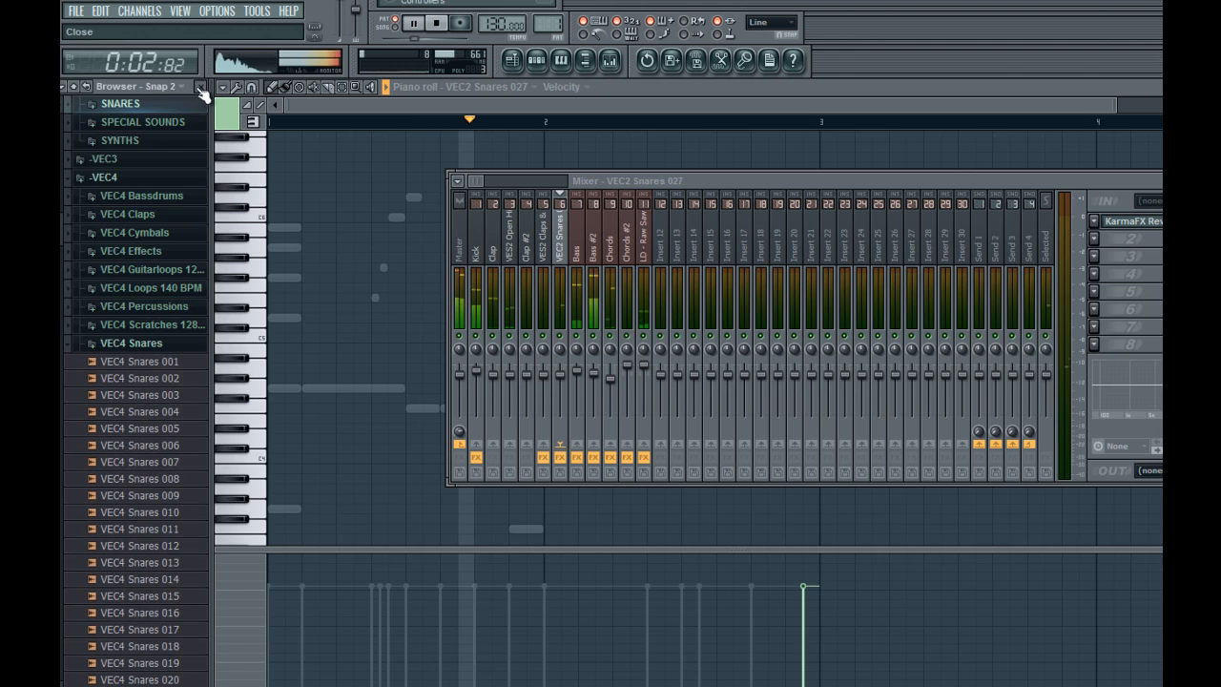
{"action": "left_click", "coordinate": [199, 86]}
{"action": "left_click", "coordinate": [933, 240]}
{"action": "mouse_move", "coordinate": [953, 257]}
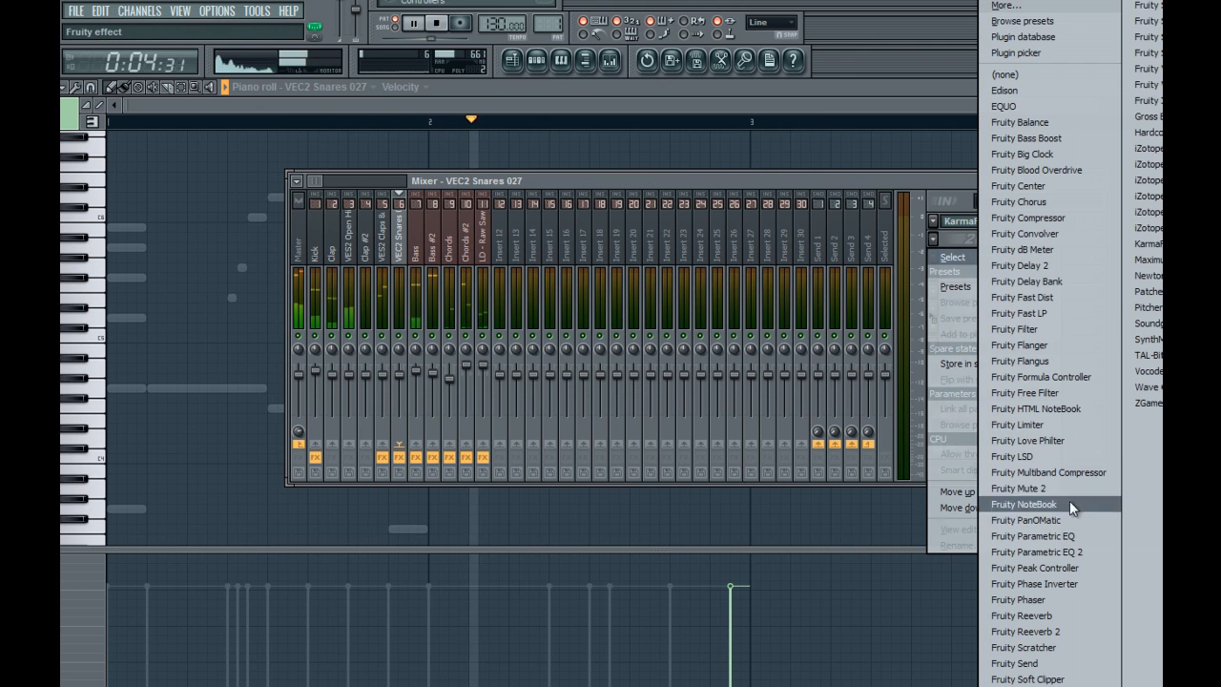
{"action": "left_click", "coordinate": [1039, 551]}
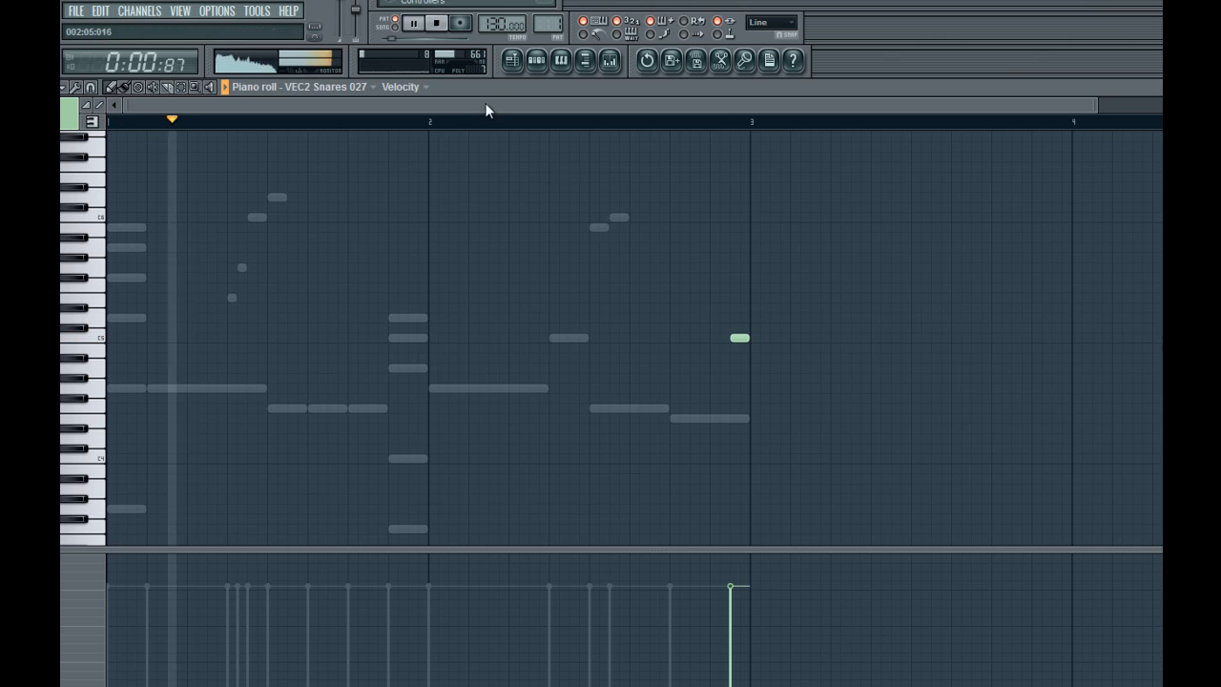
Move the snare note one step earlier to step 31 and play the pattern from near the end of bar 2
{"action": "key", "text": "space"}
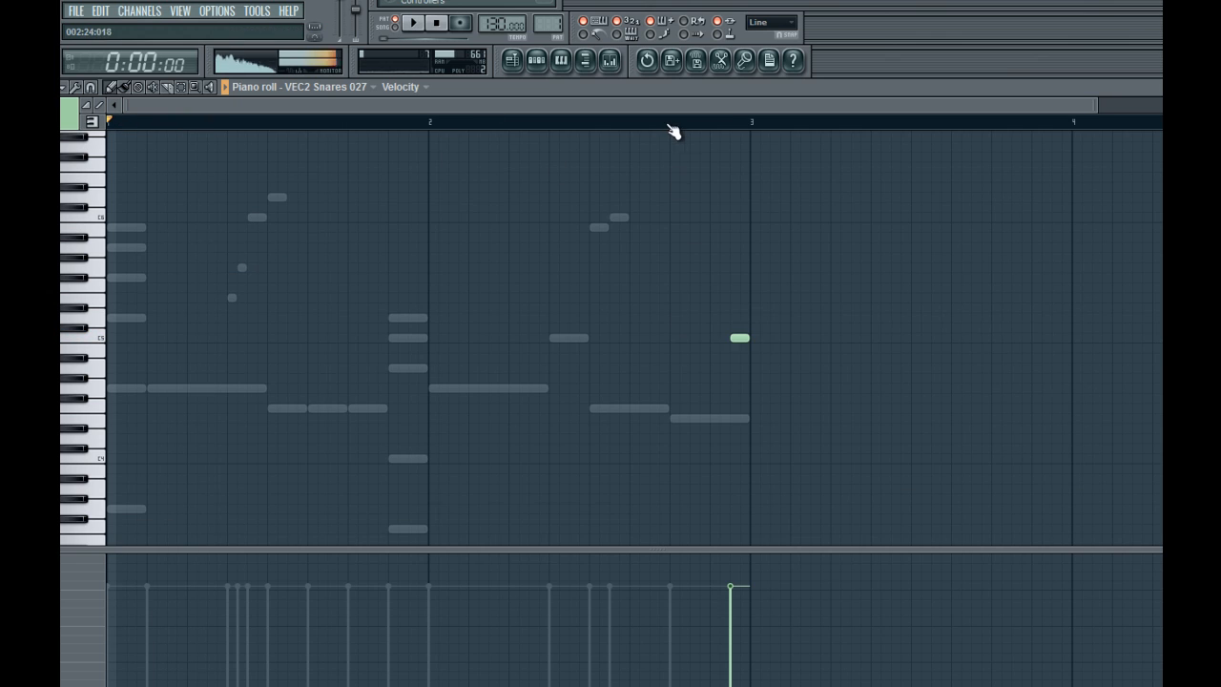
{"action": "left_click", "coordinate": [670, 121]}
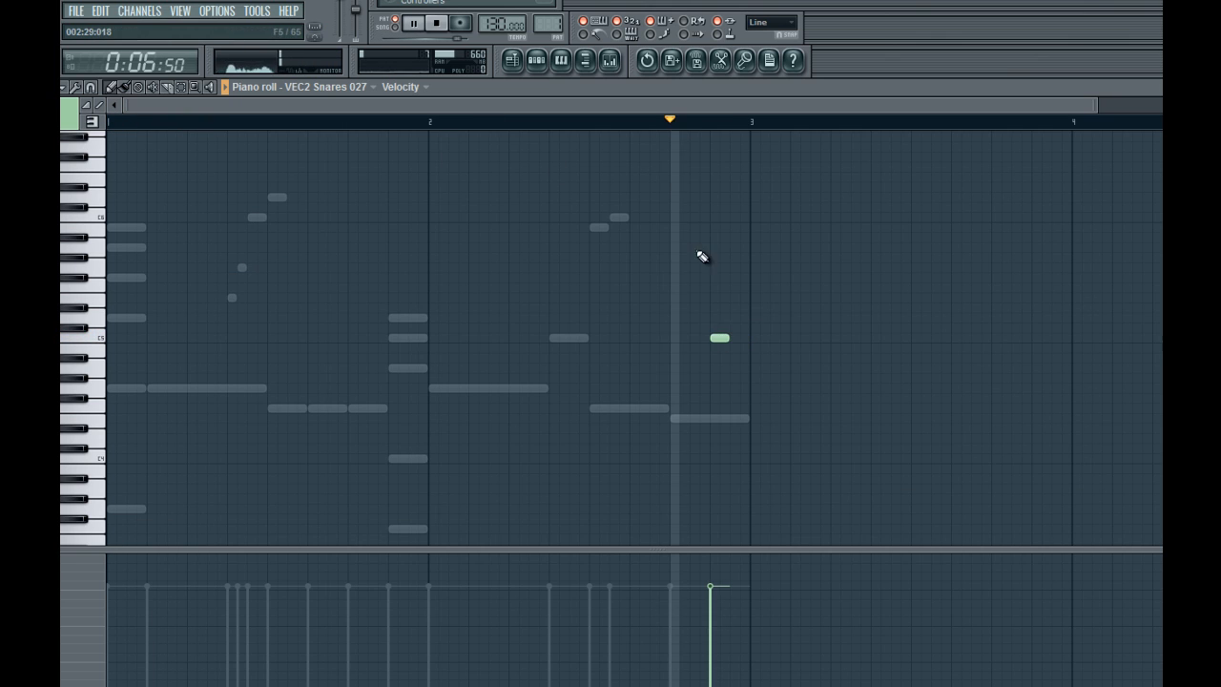
Audition the pattern's ending without the second clap's hit on step 29, restore the hit, and stop playback
{"action": "left_click", "coordinate": [538, 61]}
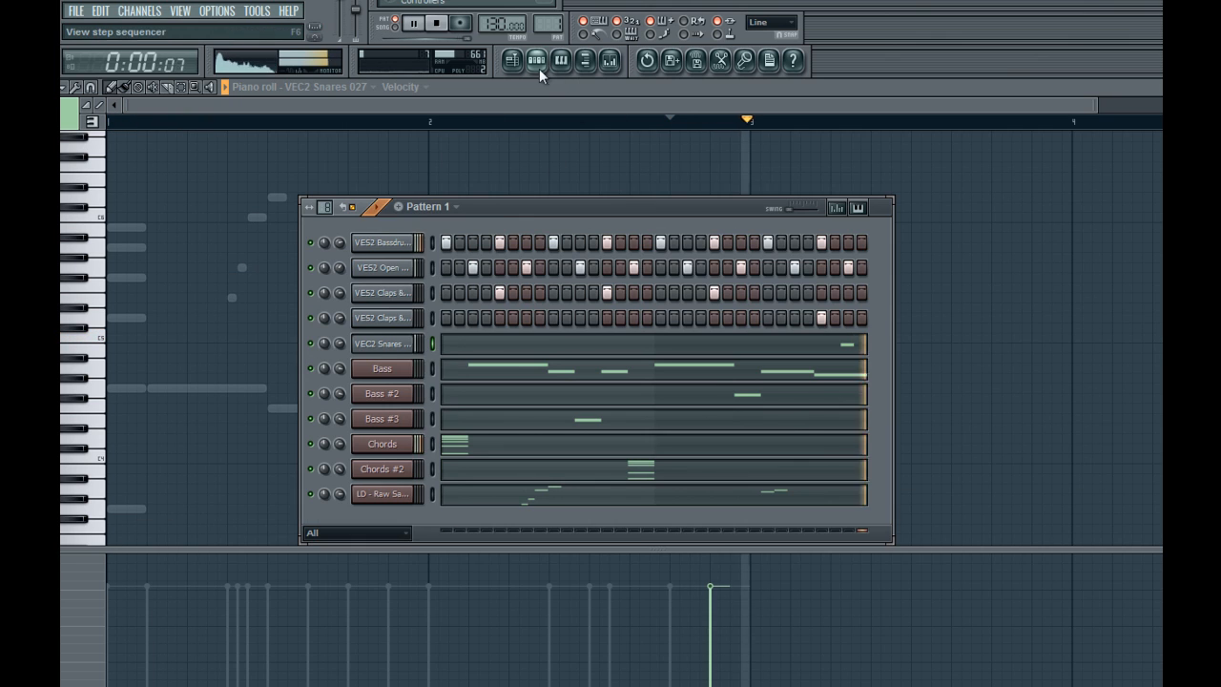
{"action": "left_click", "coordinate": [822, 316]}
{"action": "key", "text": "space"}
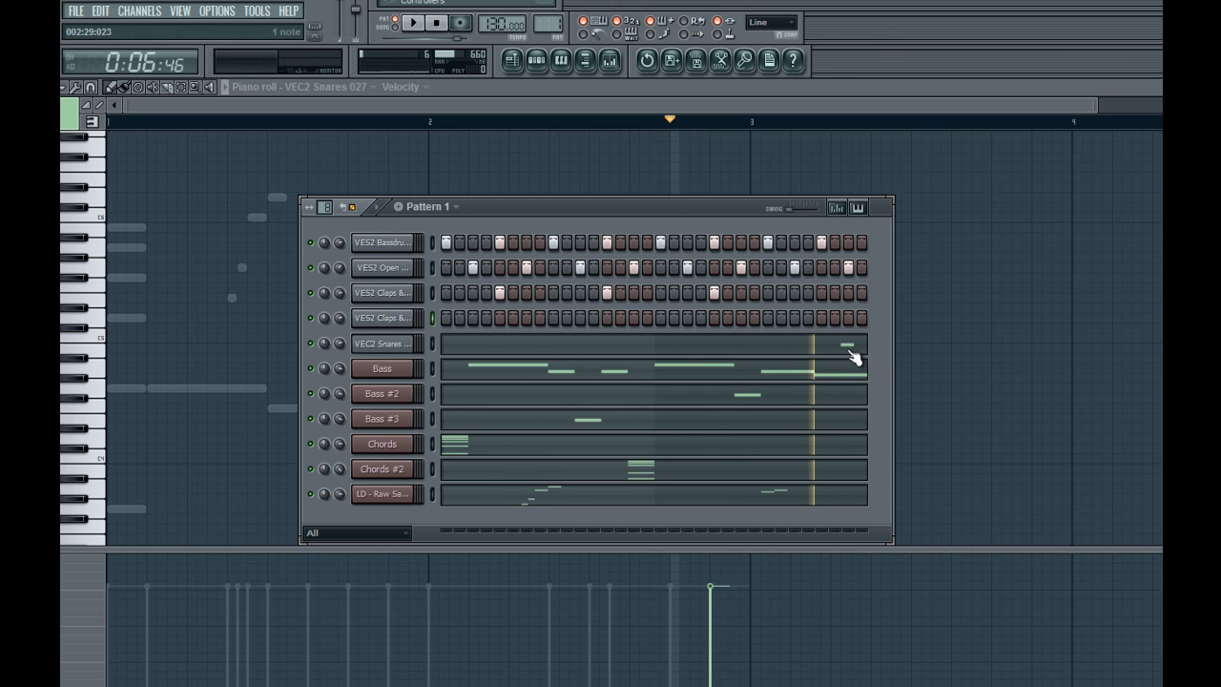
{"action": "left_click", "coordinate": [822, 317]}
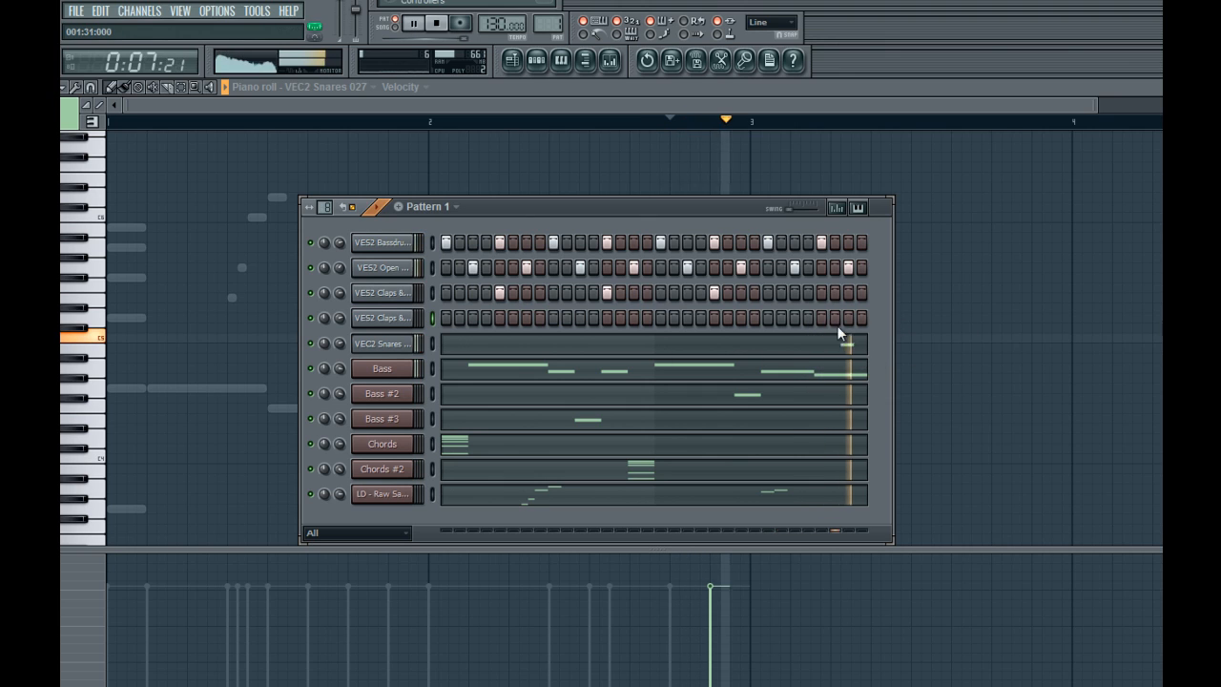
{"action": "key", "text": "space"}
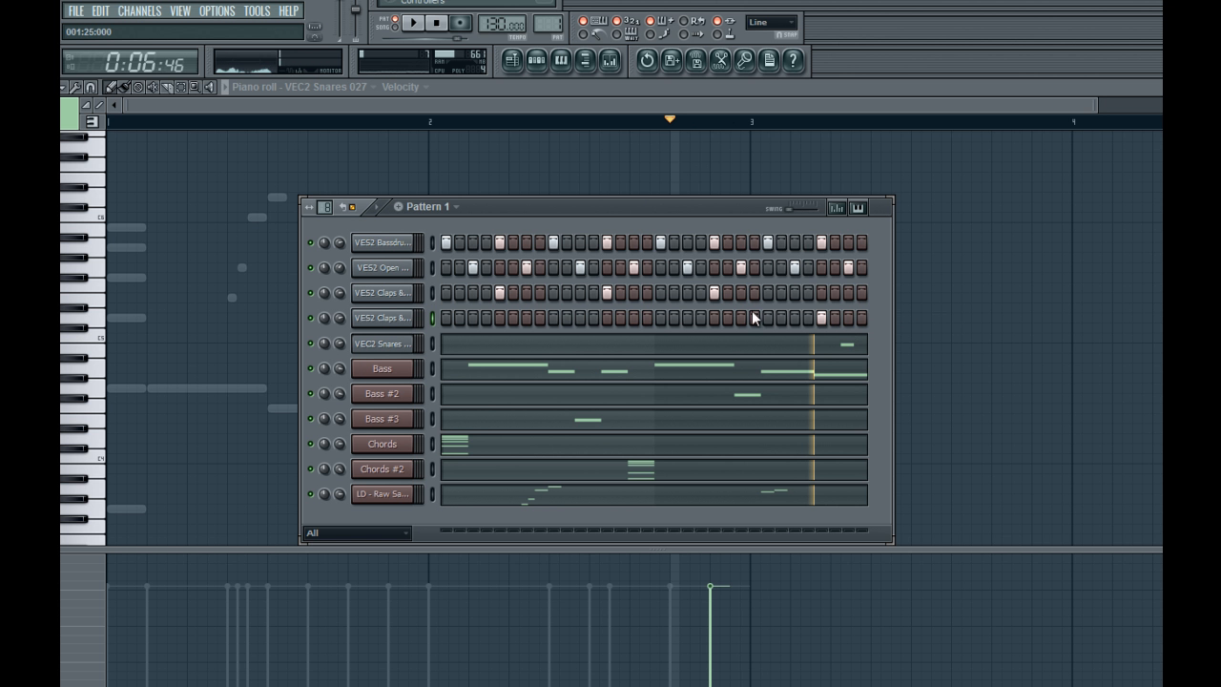
{"action": "key", "text": "space"}
{"action": "left_click", "coordinate": [442, 28]}
{"action": "left_click", "coordinate": [441, 25]}
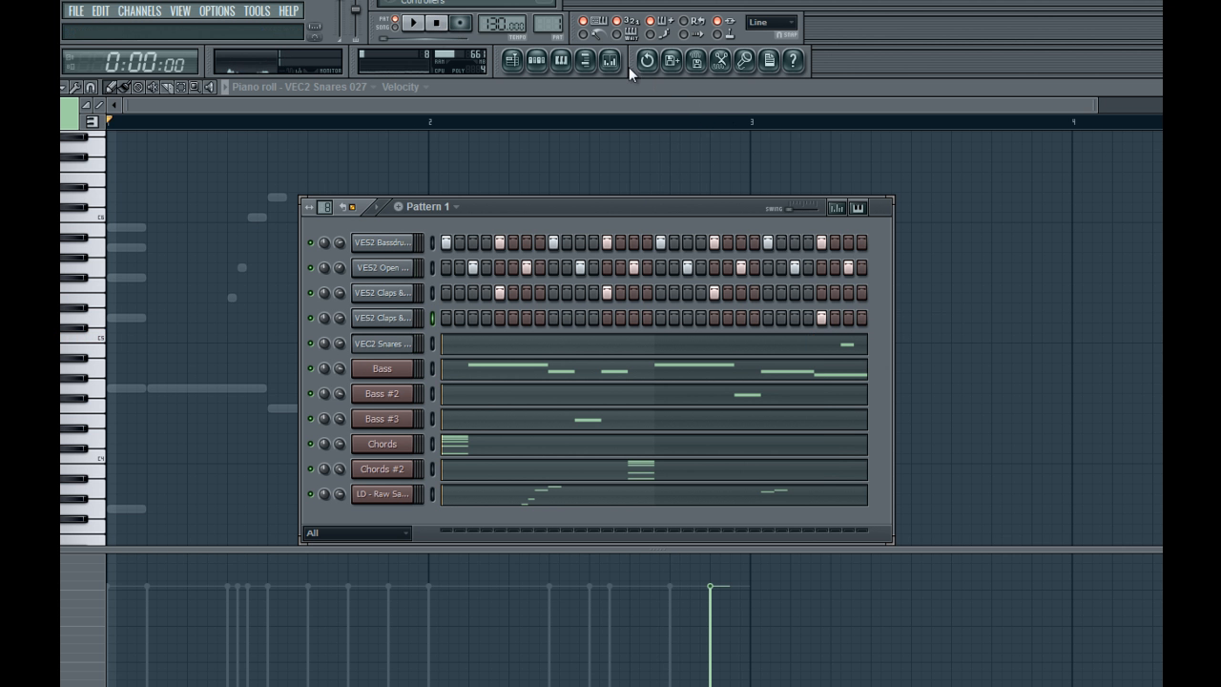
Play the pattern from the start and shorten the final Bass note to two steps so it ends where the snare hit begins
{"action": "left_click", "coordinate": [612, 63]}
{"action": "key", "text": "space"}
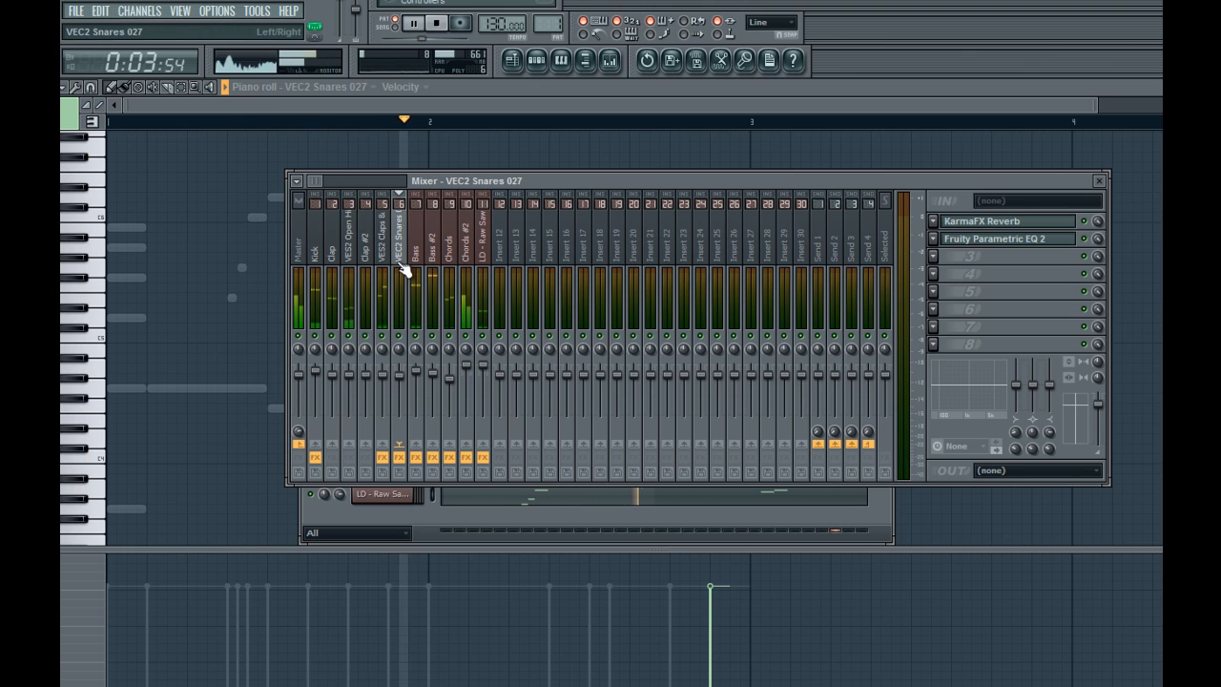
{"action": "left_click", "coordinate": [466, 248]}
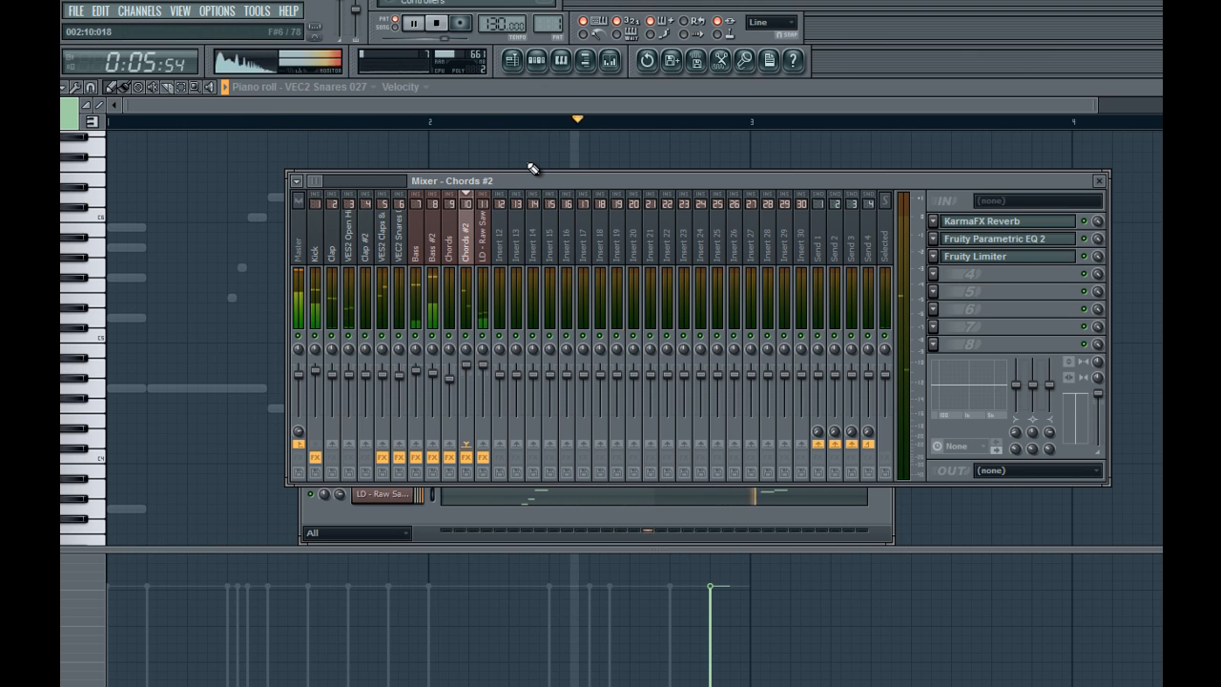
{"action": "left_click", "coordinate": [487, 238]}
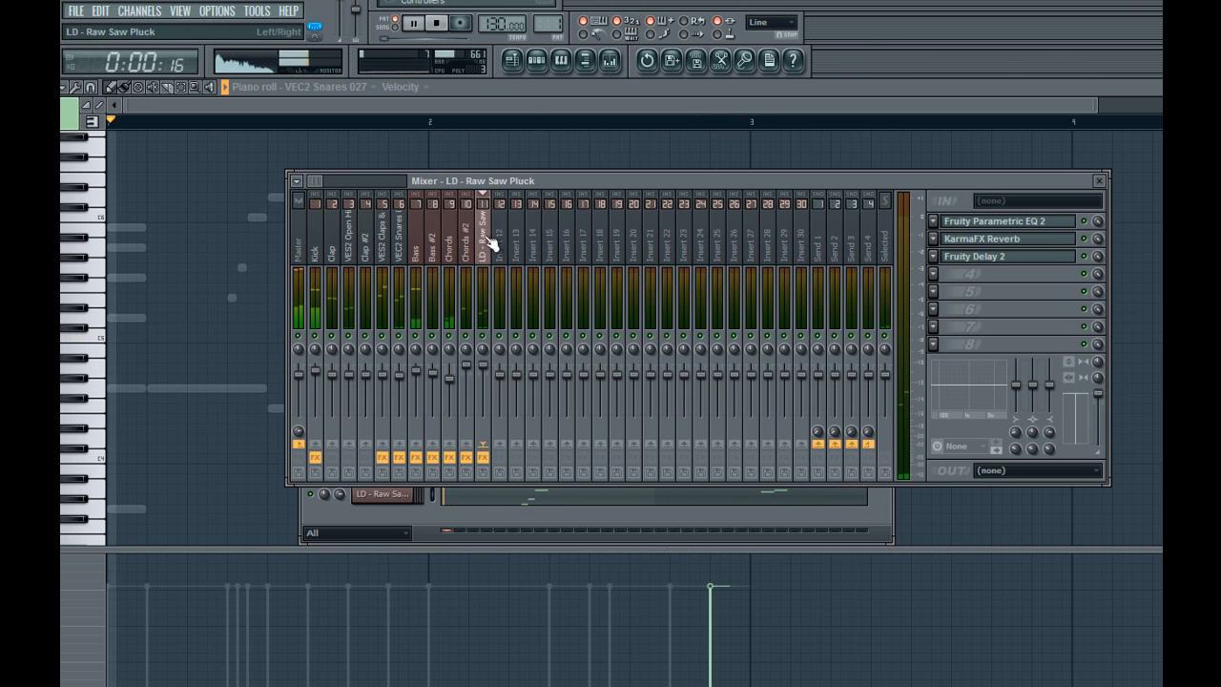
{"action": "left_click", "coordinate": [540, 63]}
{"action": "left_click", "coordinate": [818, 368]}
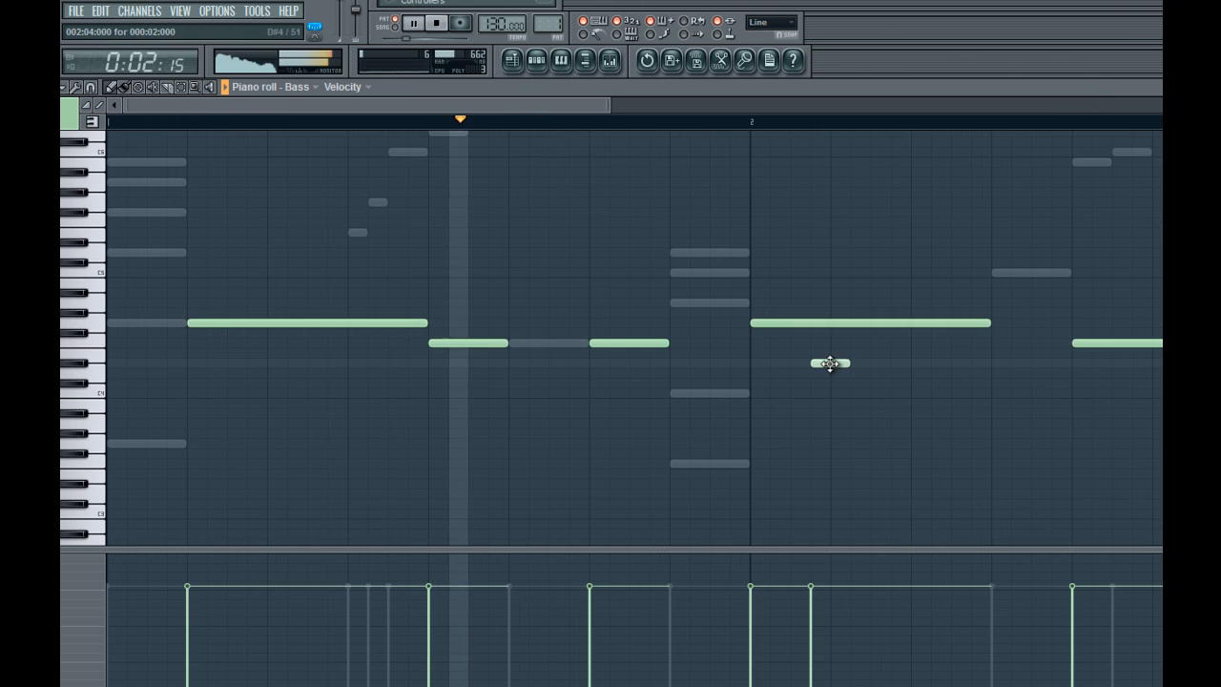
{"action": "mouse_move", "coordinate": [731, 356]}
{"action": "left_mouse_down"}
{"action": "mouse_move", "coordinate": [742, 355]}
{"action": "mouse_move", "coordinate": [711, 356]}
{"action": "left_mouse_up"}
{"action": "scroll", "coordinate": [792, 310], "scroll_direction": "up", "scroll_amount": 3}
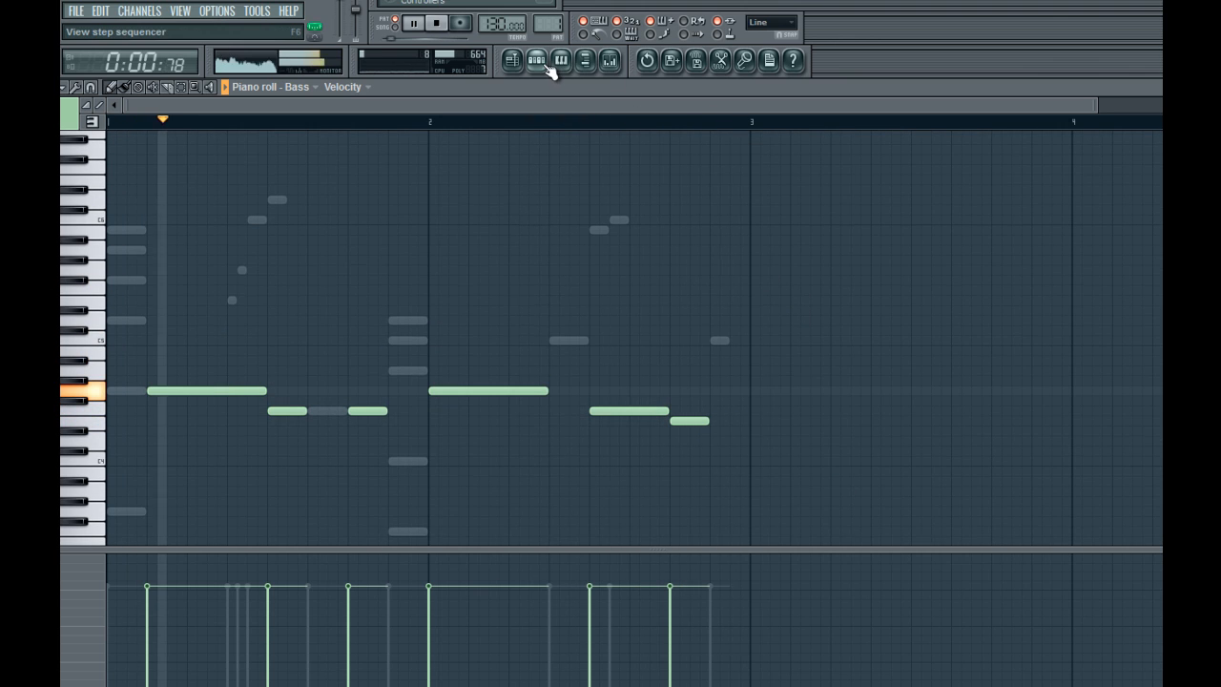
Raise the Chords mixer track's volume to 98% (-0.4 dB) while the pattern plays
{"action": "left_click", "coordinate": [610, 60]}
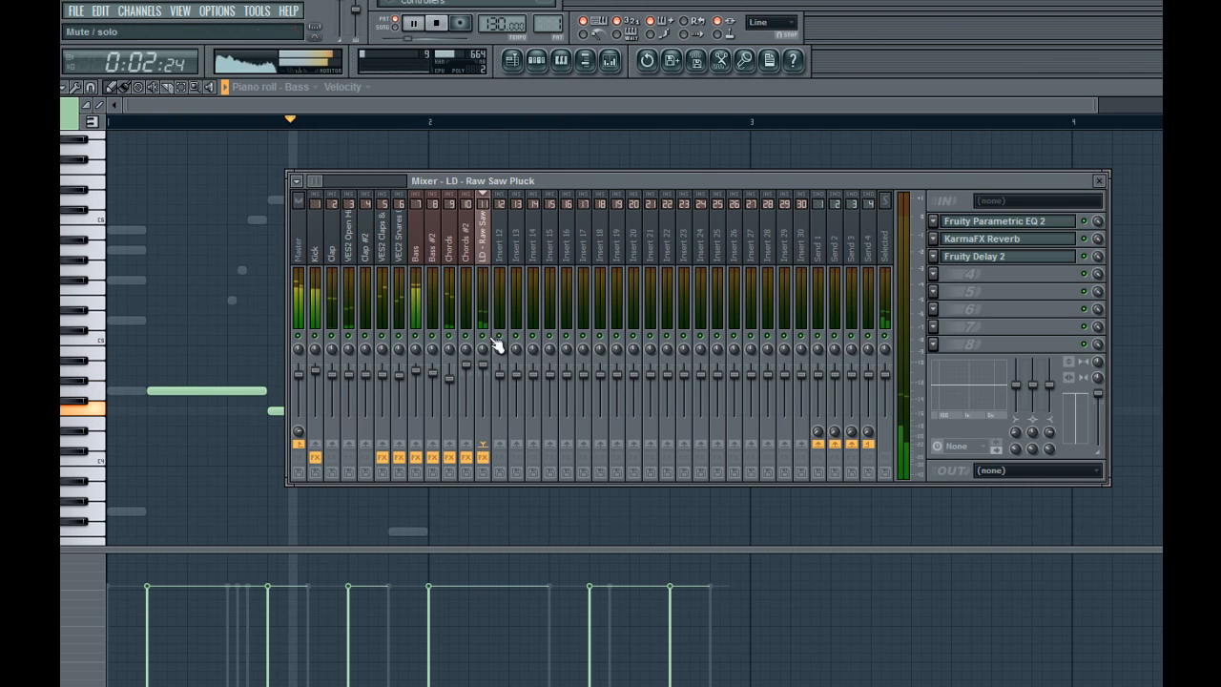
{"action": "left_click", "coordinate": [401, 236]}
{"action": "left_click", "coordinate": [536, 105]}
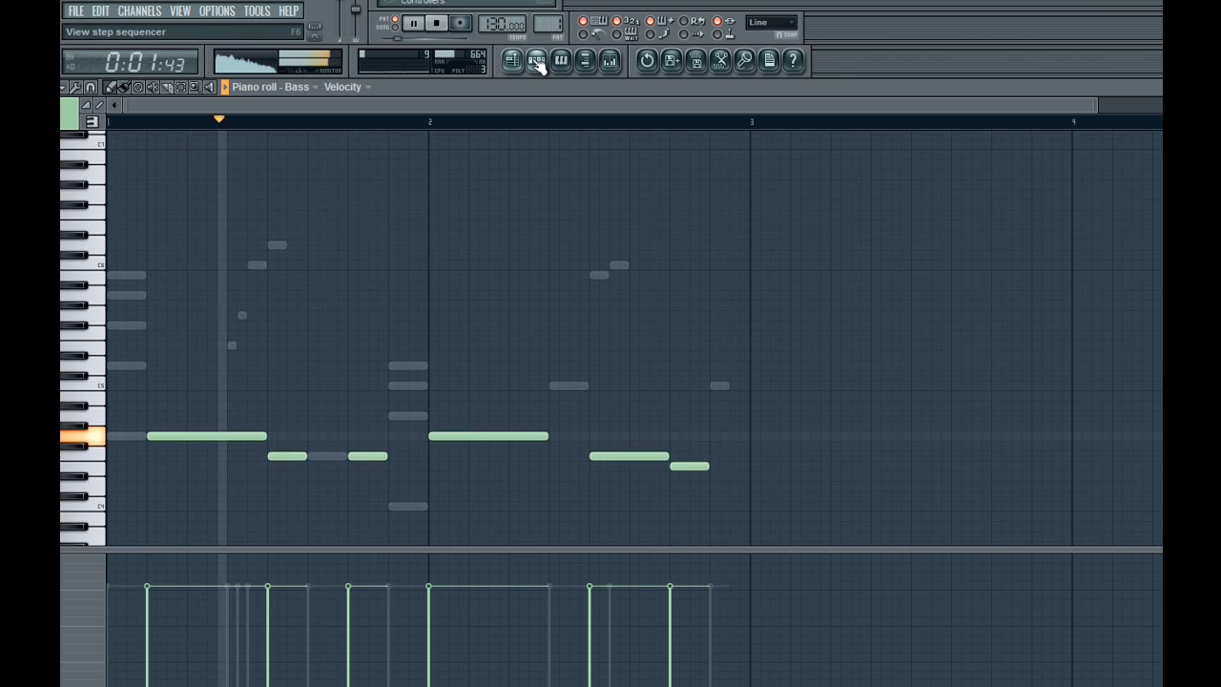
{"action": "left_click", "coordinate": [610, 61]}
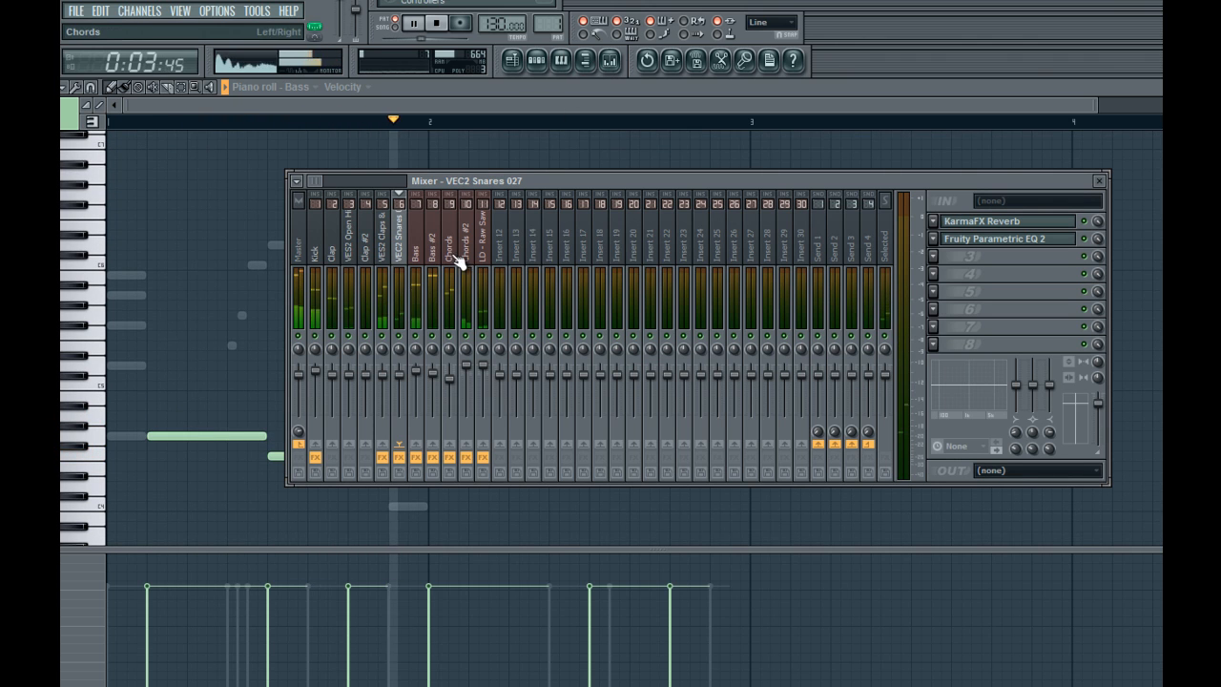
{"action": "left_click", "coordinate": [452, 399]}
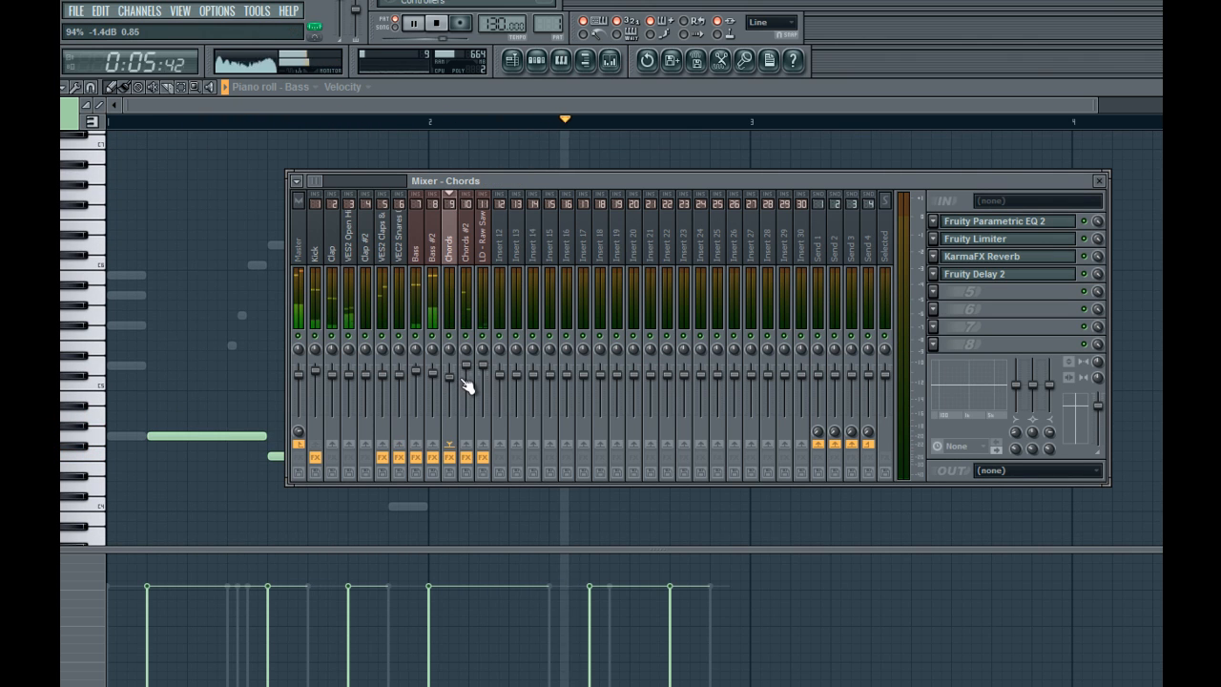
{"action": "key", "text": "F9"}
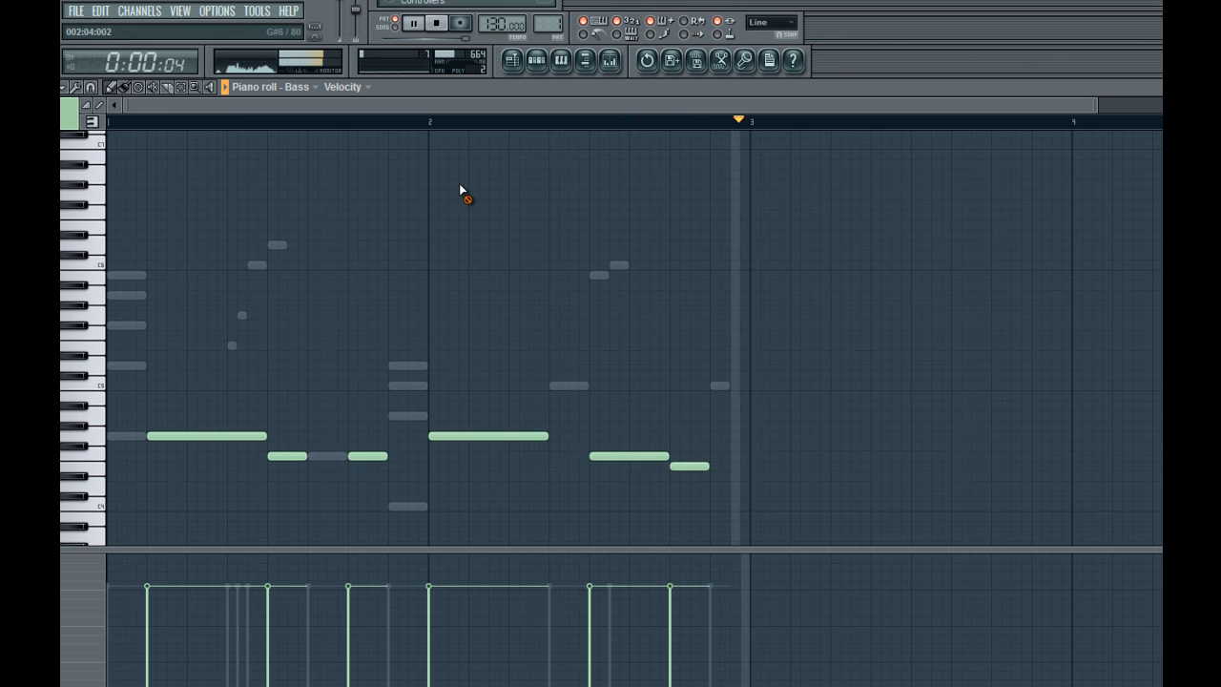
{"action": "left_click", "coordinate": [603, 76]}
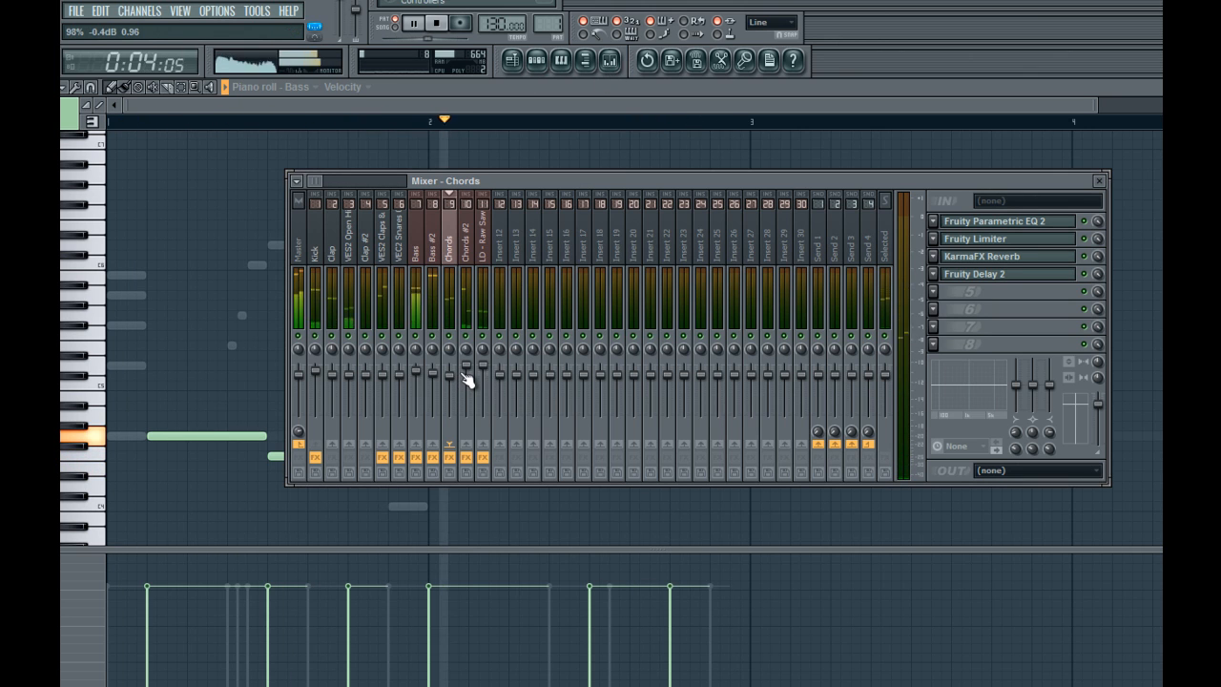
{"action": "left_click", "coordinate": [538, 60]}
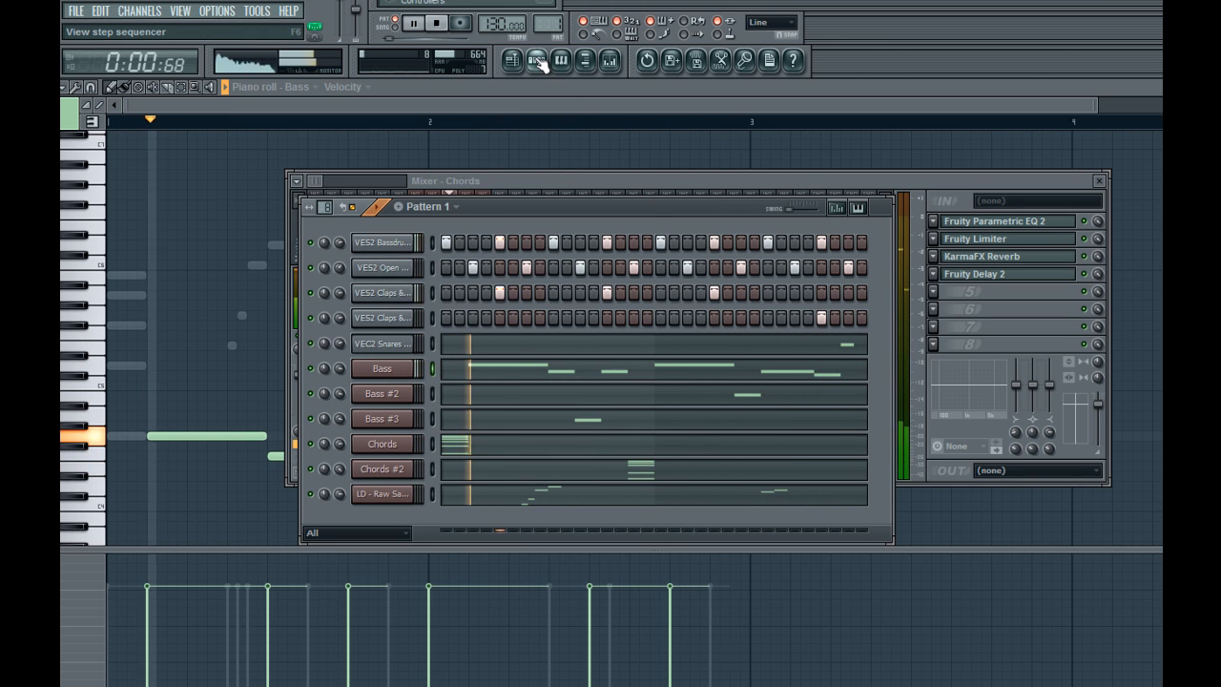
Adjust the Bass mixer track's Fruity Parametric EQ 2 while the pattern plays, raising band 2 slightly in level and frequency and lowering band 4
{"action": "left_click", "coordinate": [921, 326]}
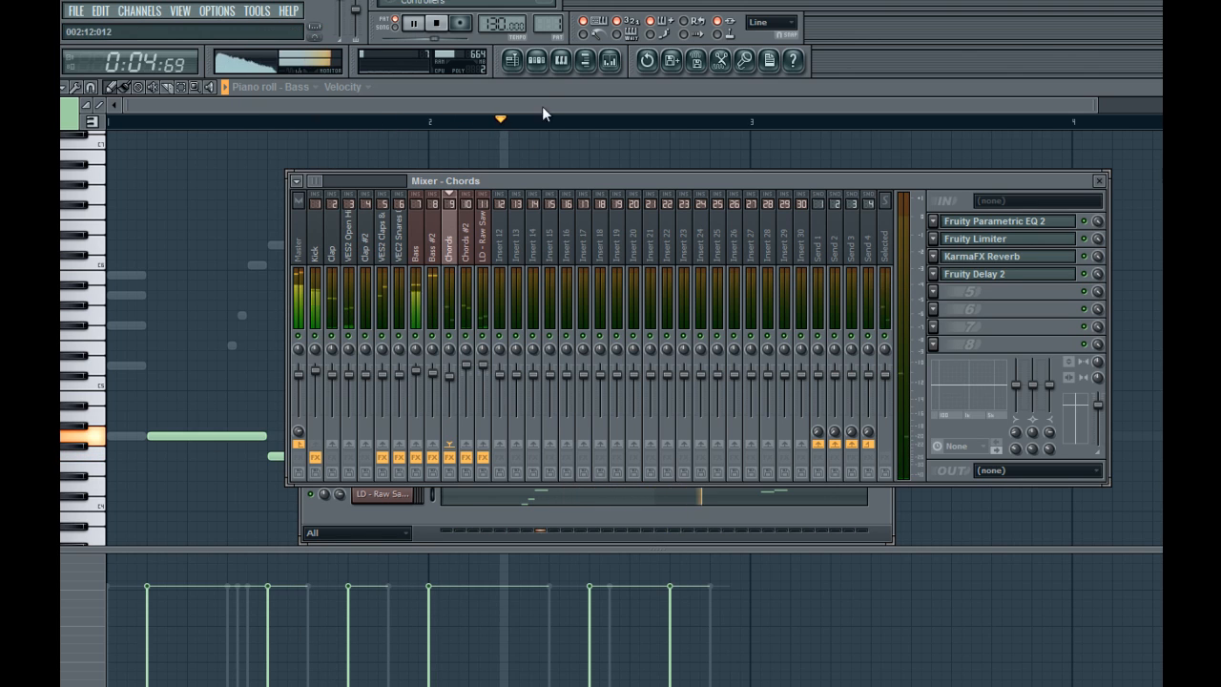
{"action": "left_click", "coordinate": [537, 60]}
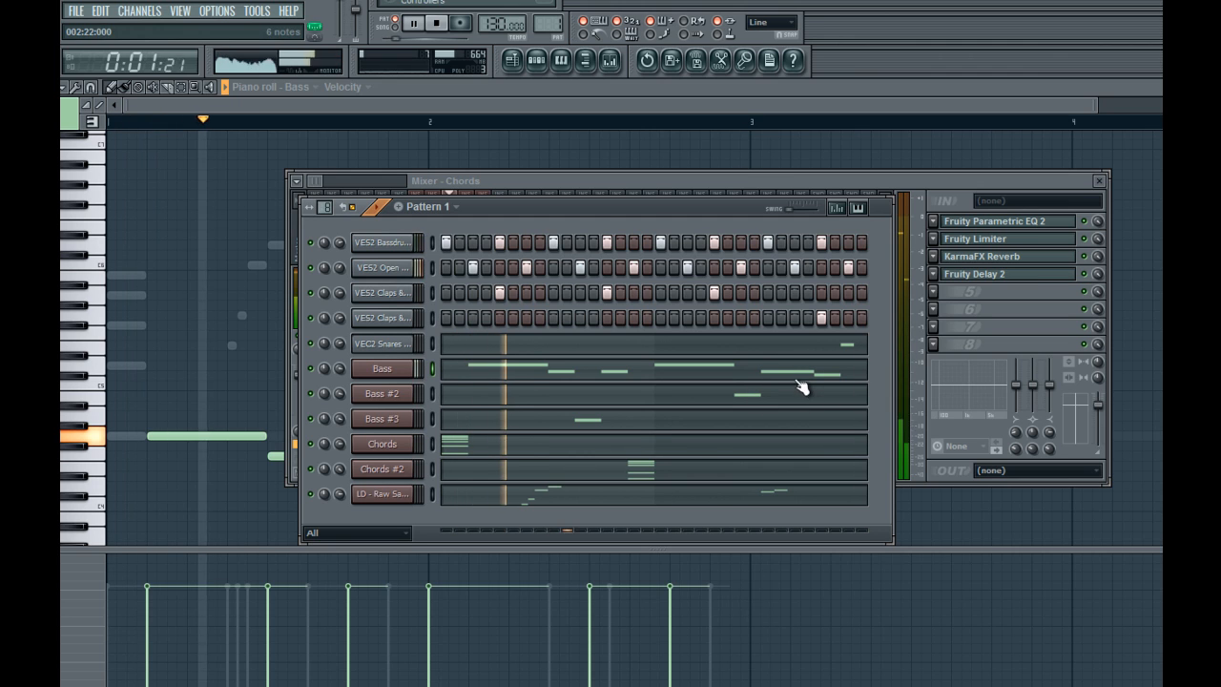
{"action": "key", "text": "F9"}
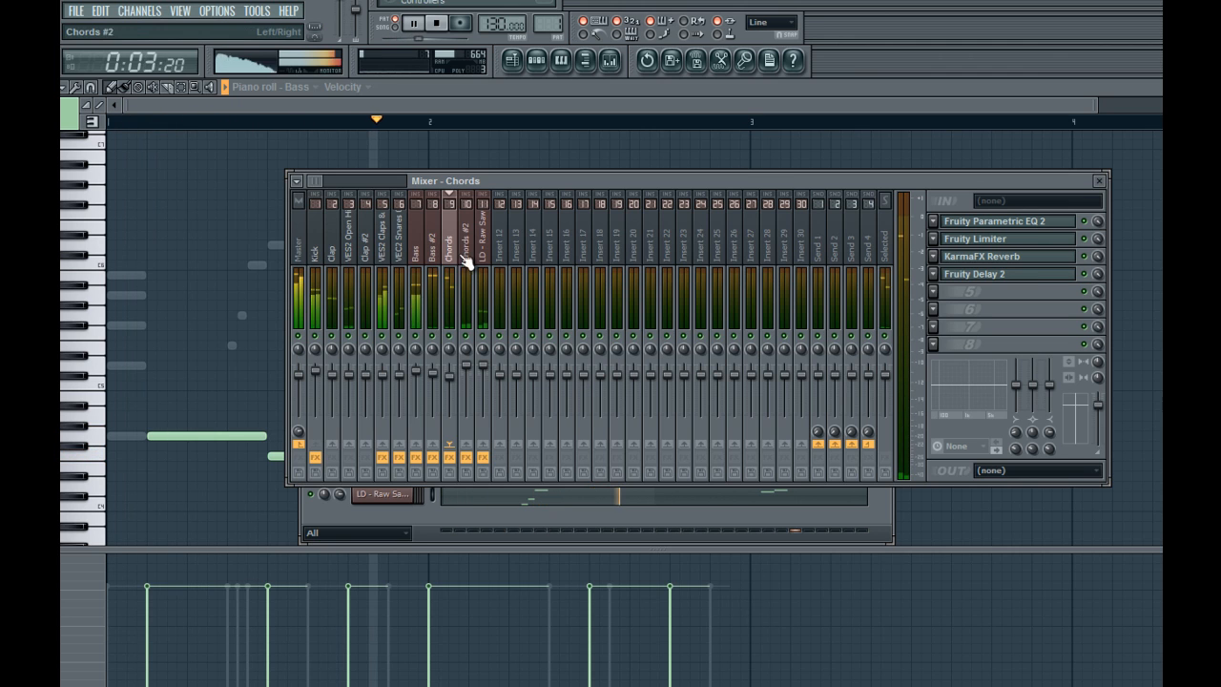
{"action": "left_click", "coordinate": [431, 260]}
{"action": "left_click", "coordinate": [420, 370]}
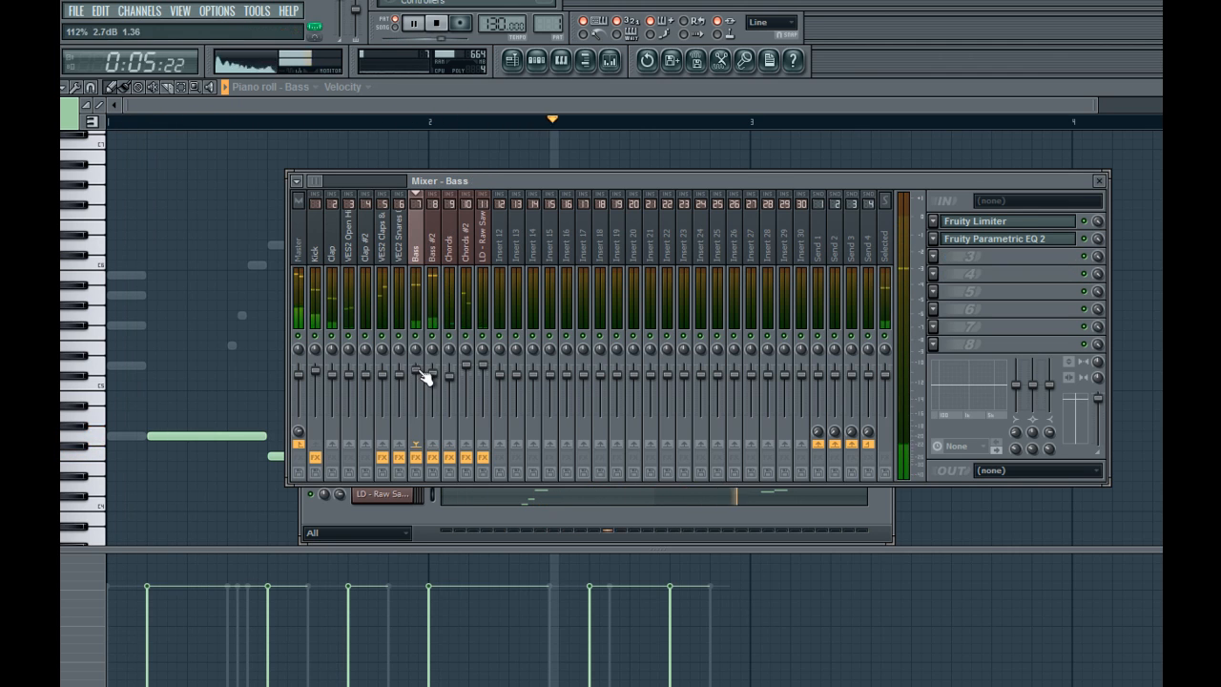
{"action": "left_click", "coordinate": [964, 238]}
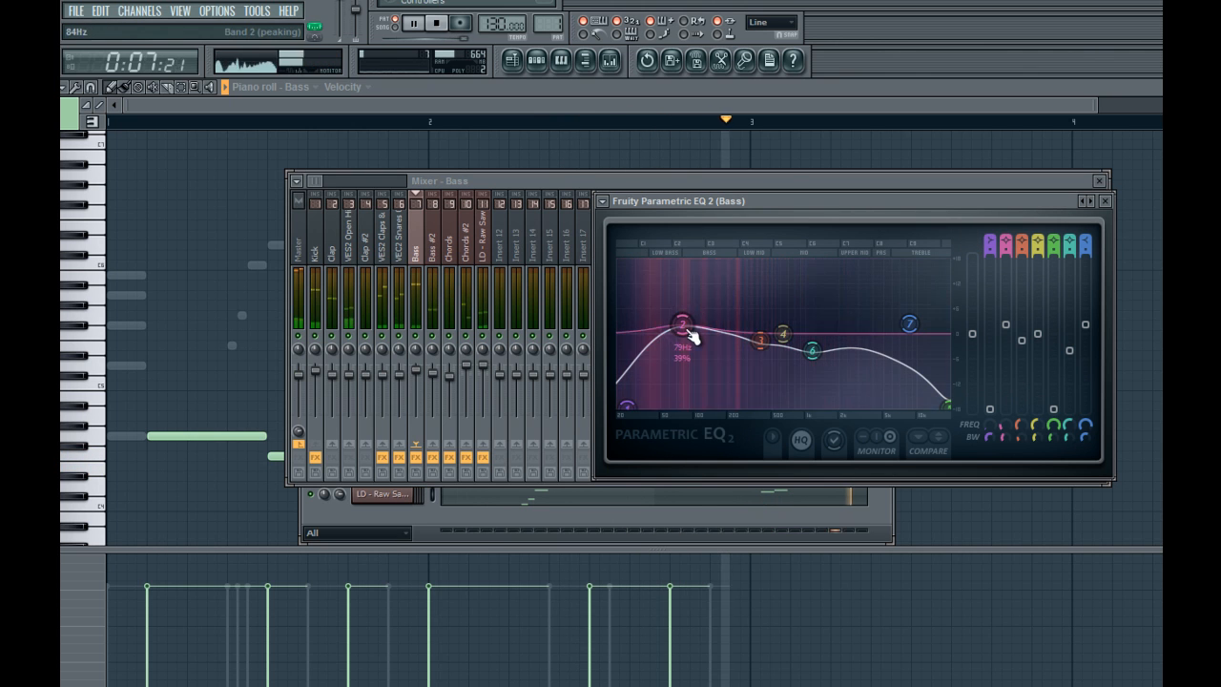
{"action": "mouse_move", "coordinate": [795, 365]}
{"action": "left_mouse_down"}
{"action": "mouse_move", "coordinate": [783, 352]}
{"action": "mouse_move", "coordinate": [830, 355]}
{"action": "mouse_move", "coordinate": [778, 351]}
{"action": "mouse_move", "coordinate": [771, 365]}
{"action": "mouse_move", "coordinate": [796, 358]}
{"action": "left_mouse_up"}
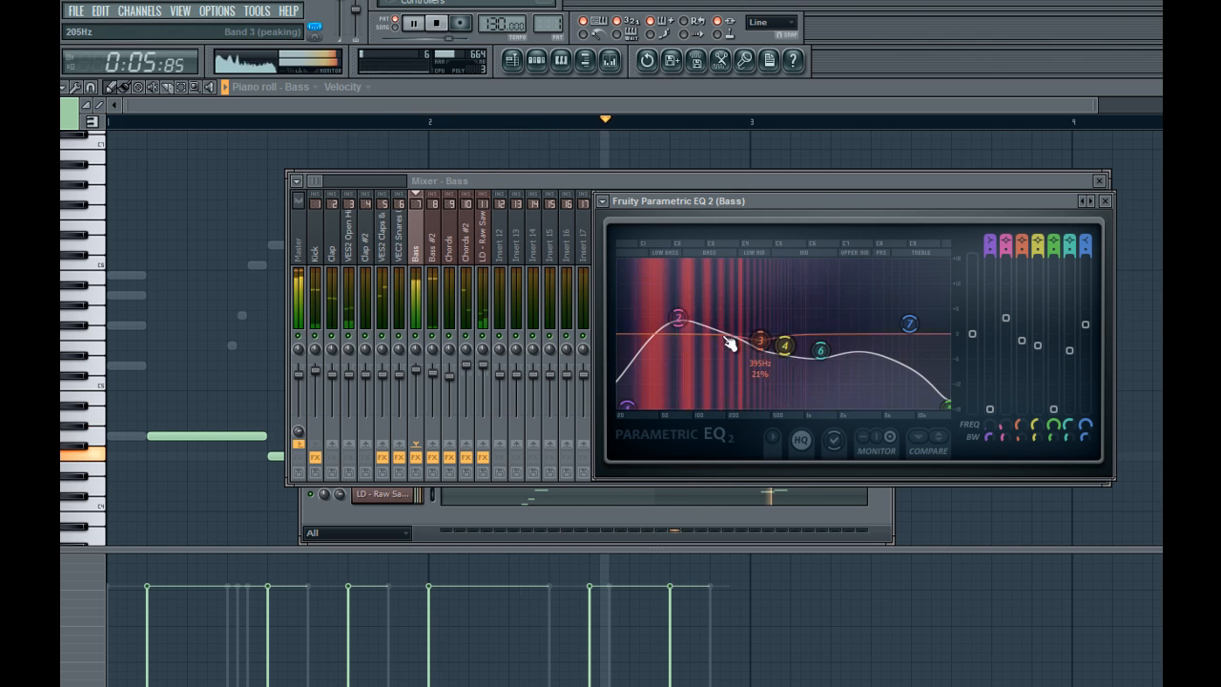
{"action": "mouse_move", "coordinate": [695, 333]}
{"action": "left_mouse_down"}
{"action": "mouse_move", "coordinate": [684, 332]}
{"action": "mouse_move", "coordinate": [722, 327]}
{"action": "mouse_move", "coordinate": [711, 330]}
{"action": "left_mouse_up"}
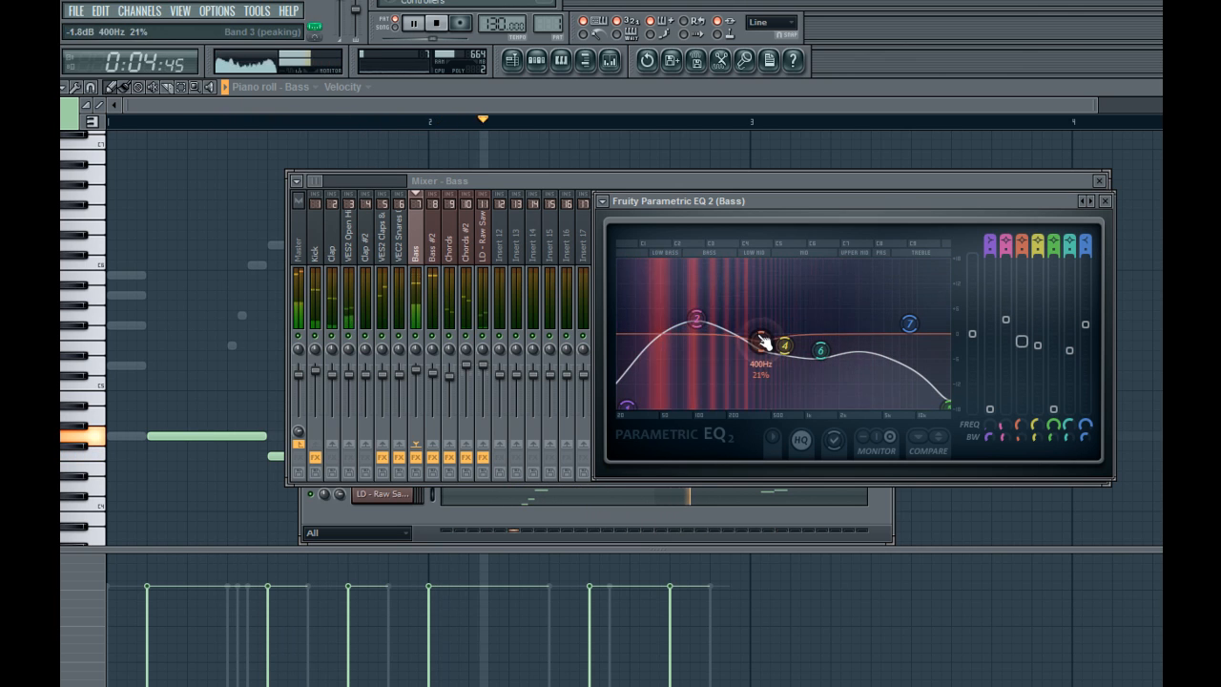
{"action": "left_click", "coordinate": [430, 245]}
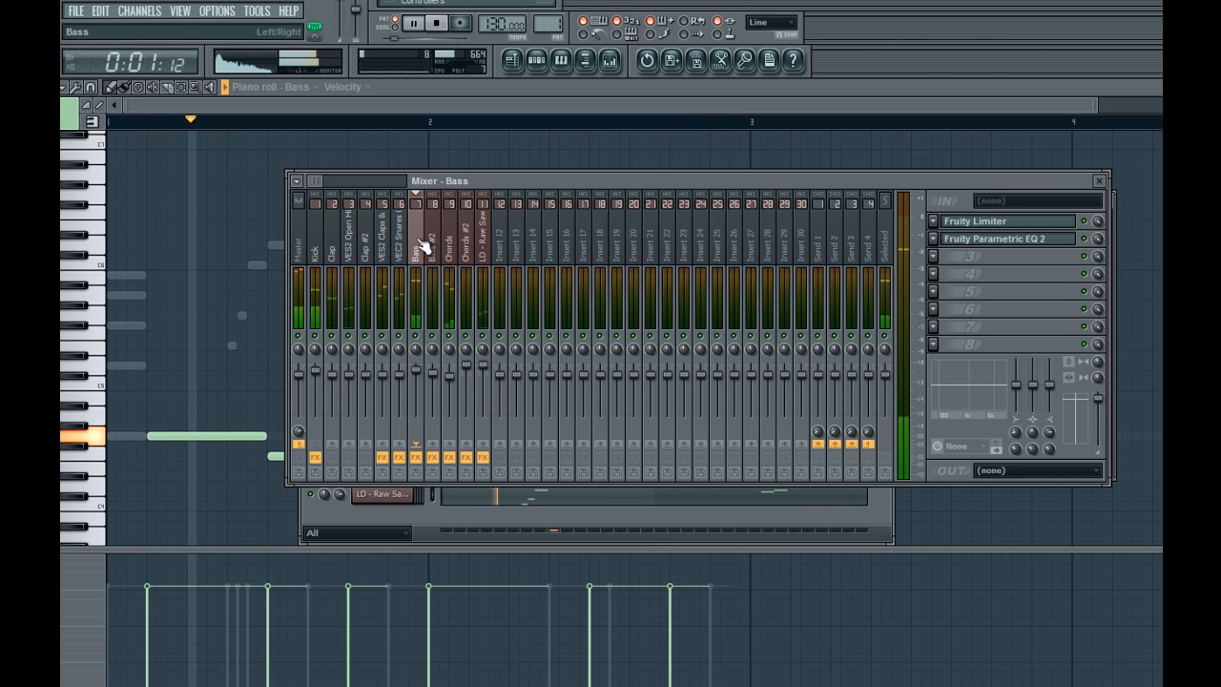
Solo the Bass #2 mixer track, stop playback, and keep Bass #2 selected in the mixer
{"action": "left_click", "coordinate": [549, 63]}
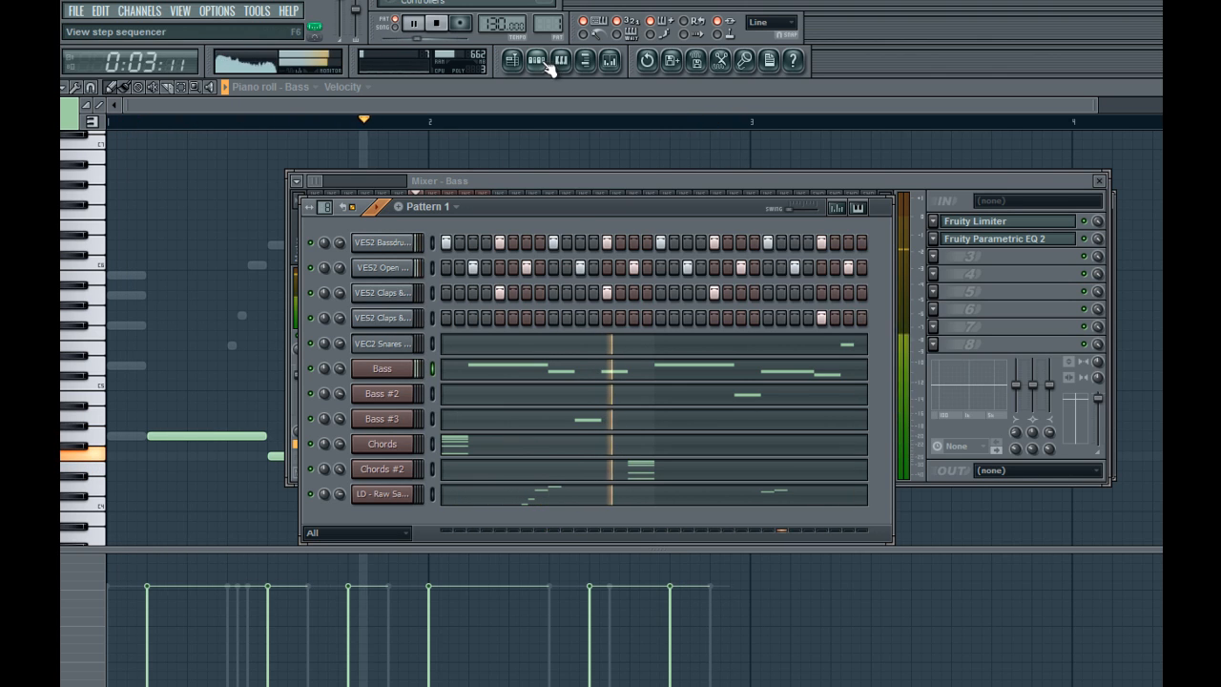
{"action": "left_click", "coordinate": [983, 318]}
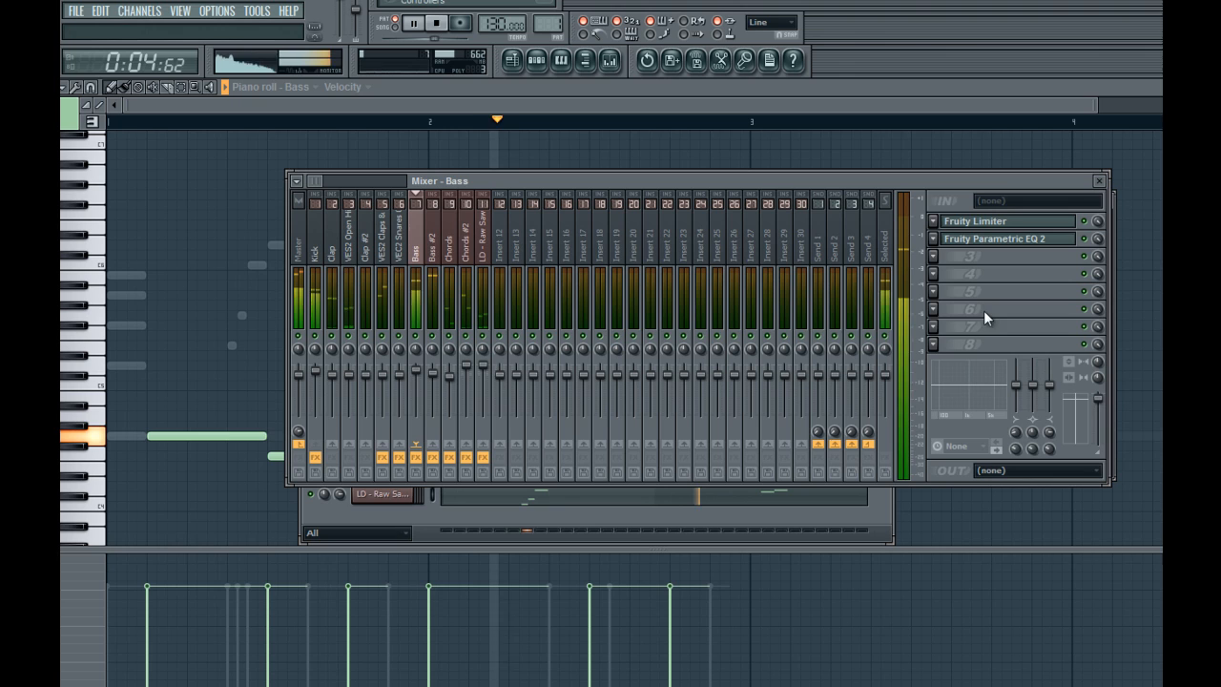
{"action": "left_click", "coordinate": [465, 269]}
{"action": "left_click", "coordinate": [433, 267]}
{"action": "key", "text": "space"}
{"action": "left_click", "coordinate": [417, 231]}
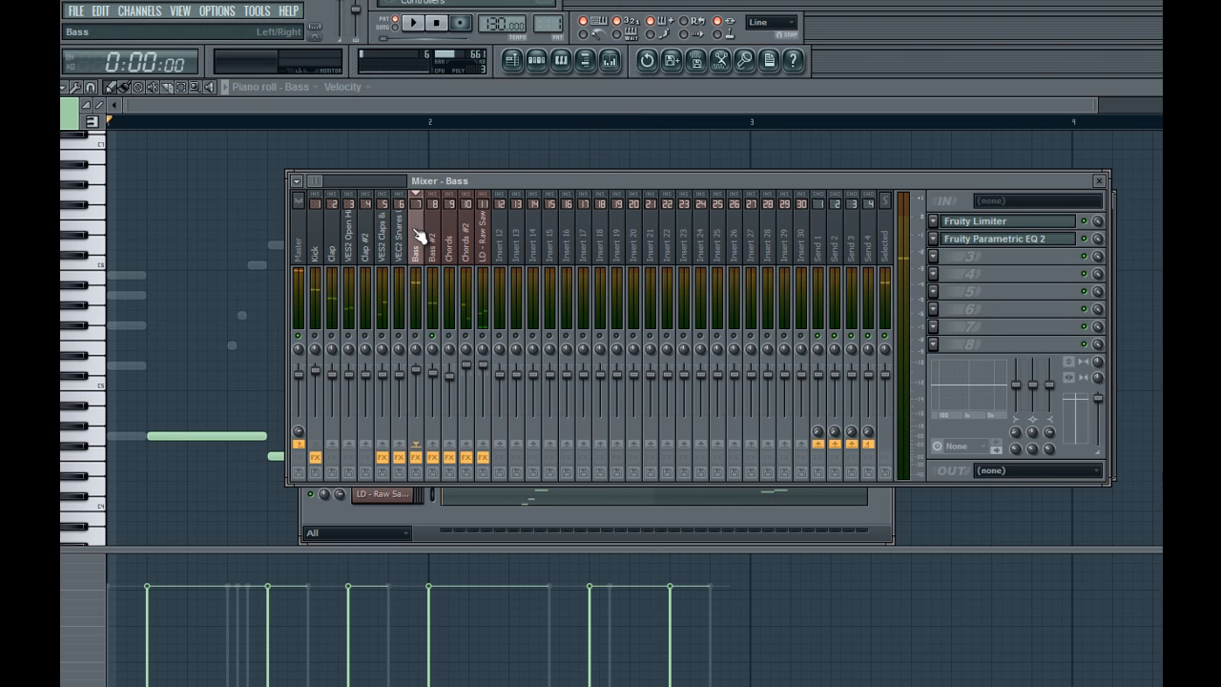
{"action": "left_click", "coordinate": [432, 234]}
Show the Bass #2 notes, move the playback position to its note in bar 2, and return to the mixer
{"action": "left_click", "coordinate": [527, 68]}
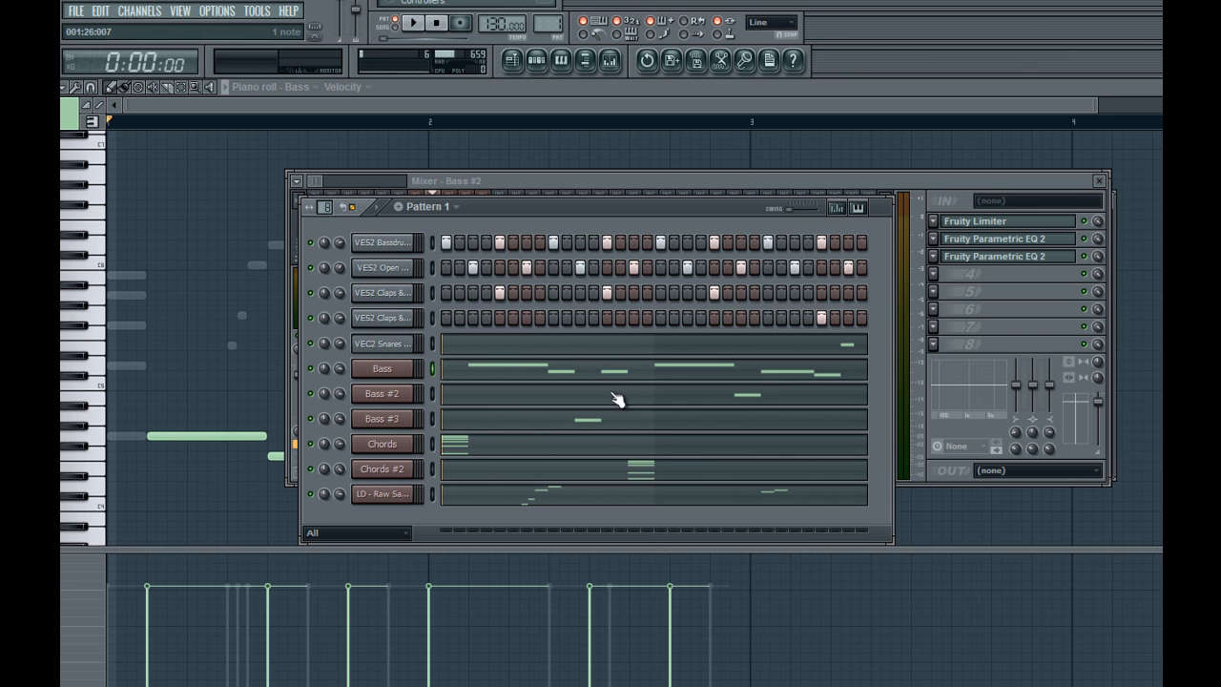
{"action": "left_click", "coordinate": [654, 395]}
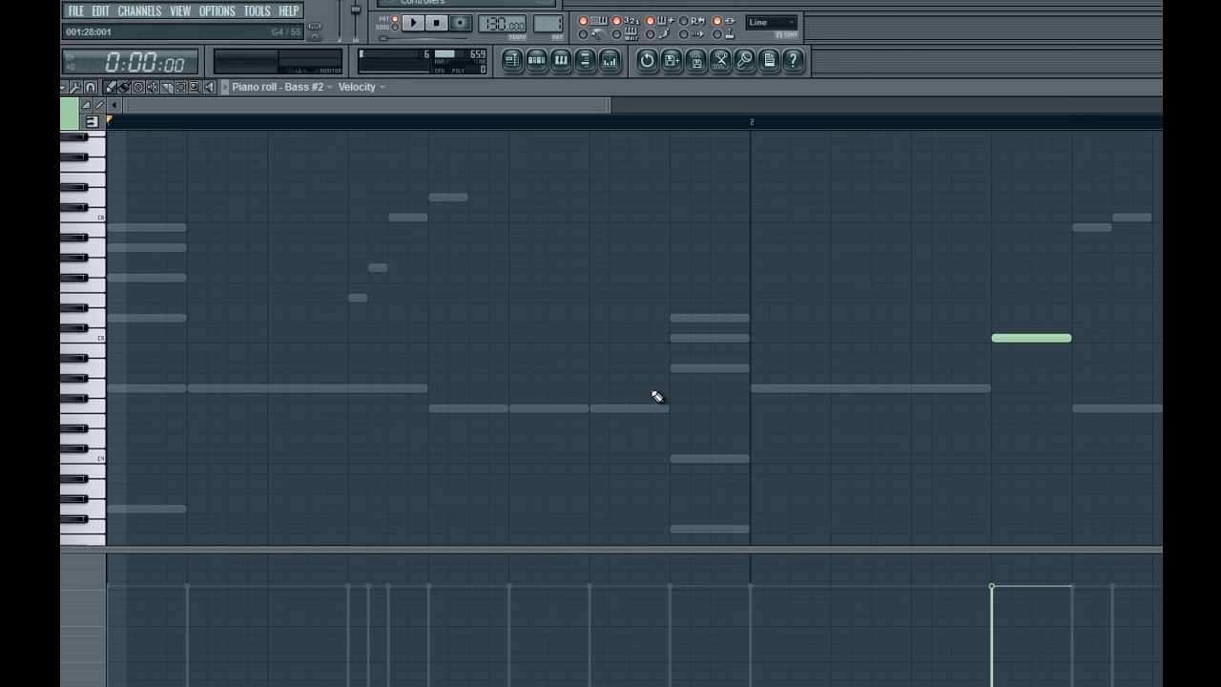
{"action": "left_click", "coordinate": [550, 121]}
{"action": "left_click", "coordinate": [610, 60]}
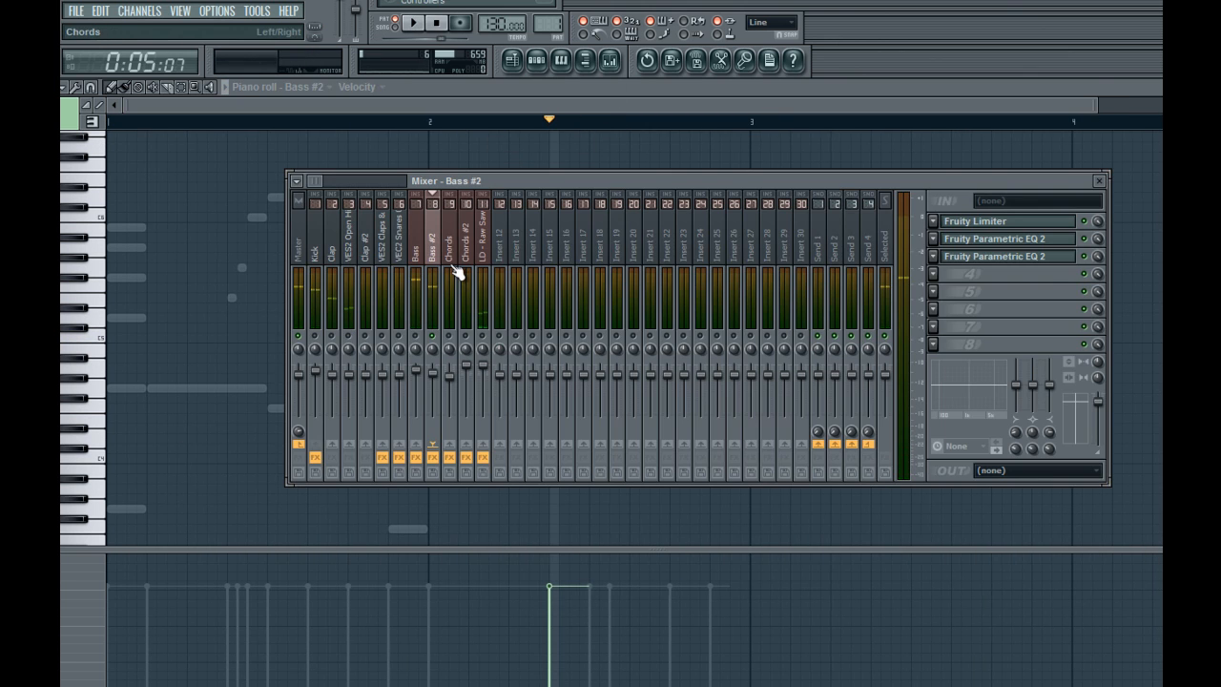
Load Fruity Stereo Enhancer in Bass #2's fourth effect slot and raise its phase offset with the pre option enabled
{"action": "left_click", "coordinate": [933, 276]}
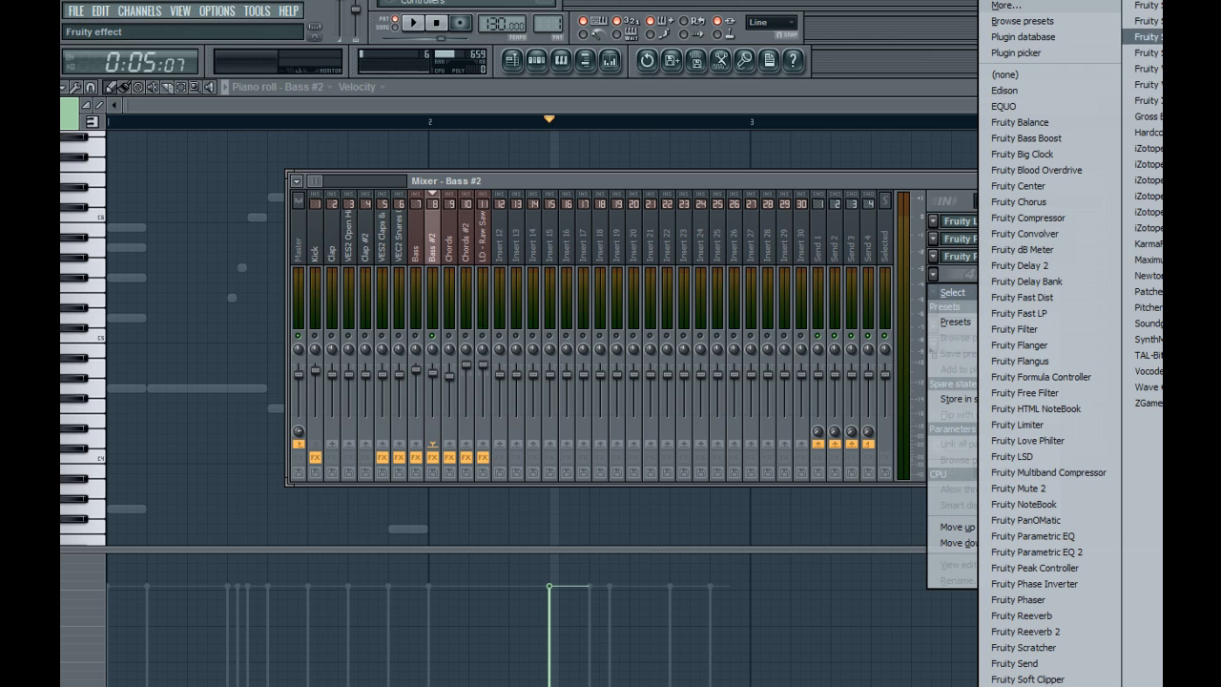
{"action": "left_click", "coordinate": [1143, 36]}
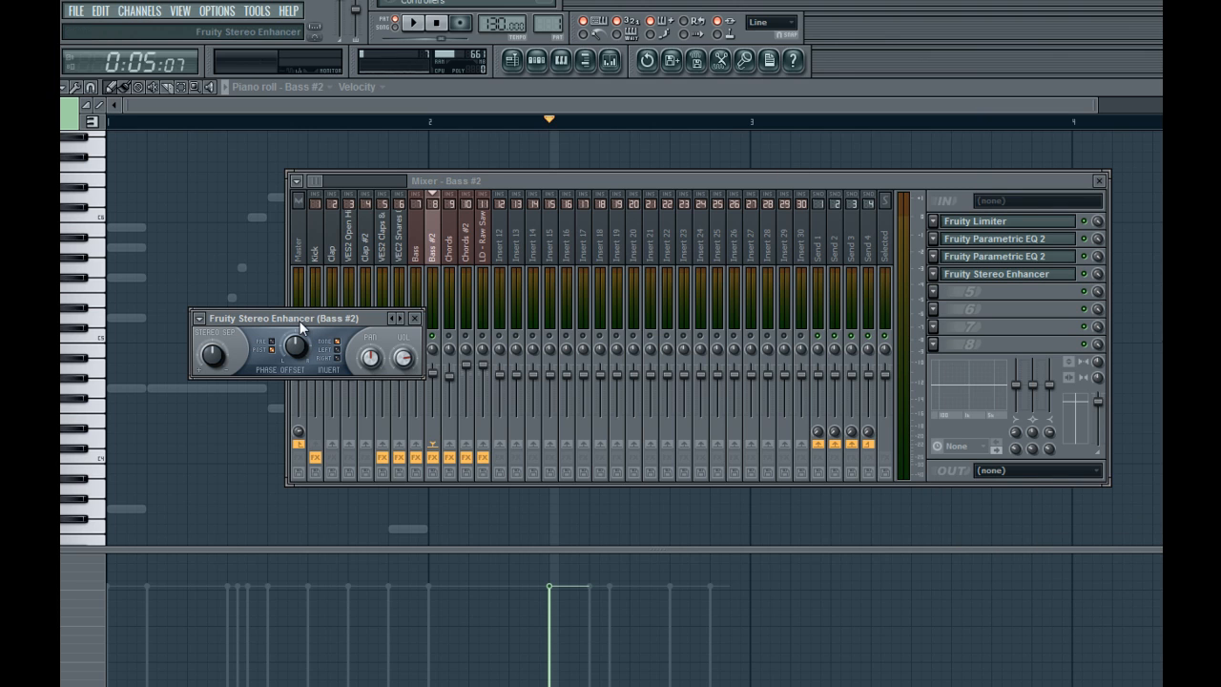
{"action": "left_click_drag", "start_coordinate": [300, 321], "coordinate": [527, 300]}
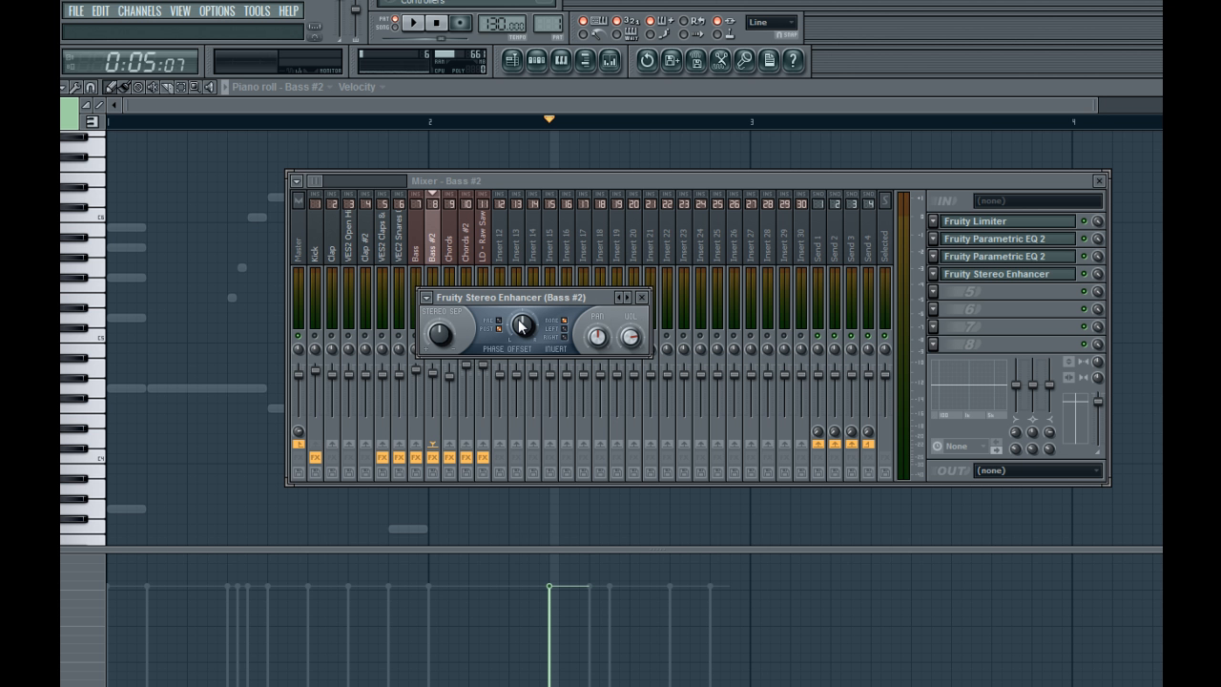
{"action": "left_click_drag", "start_coordinate": [543, 330], "coordinate": [508, 336]}
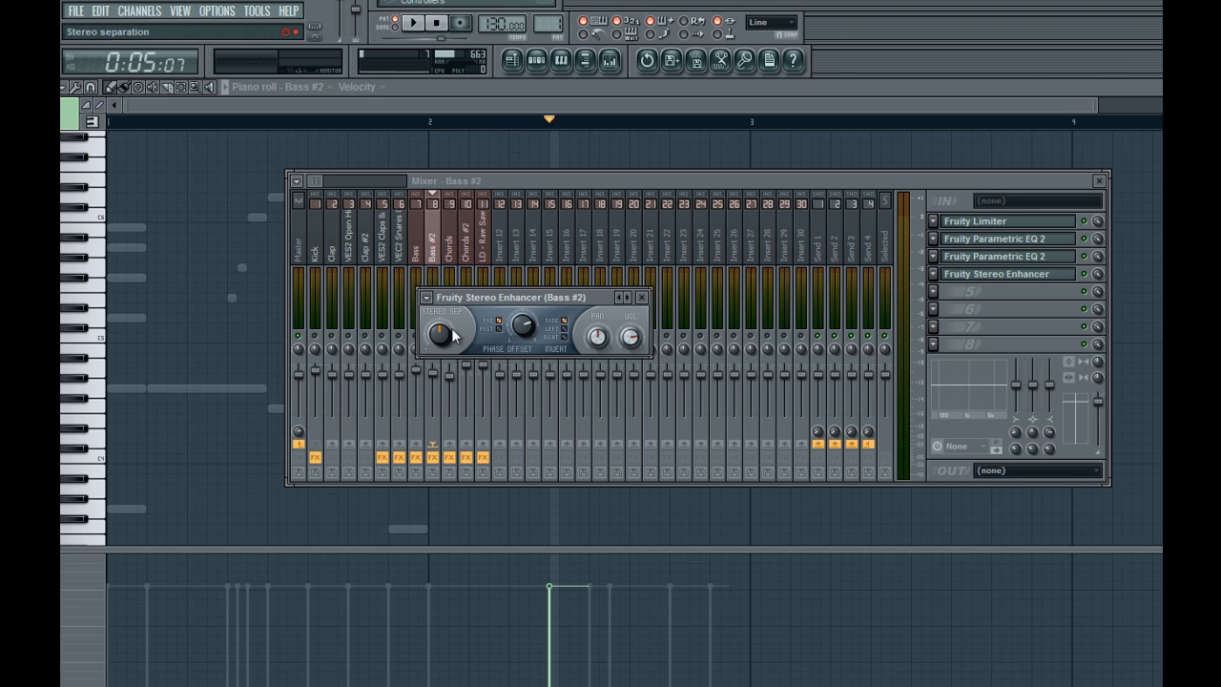
Play test notes while inverting the right channel and turning stereo separation clockwise in Bass #2's Fruity Stereo Enhancer
{"action": "key", "text": "z"}
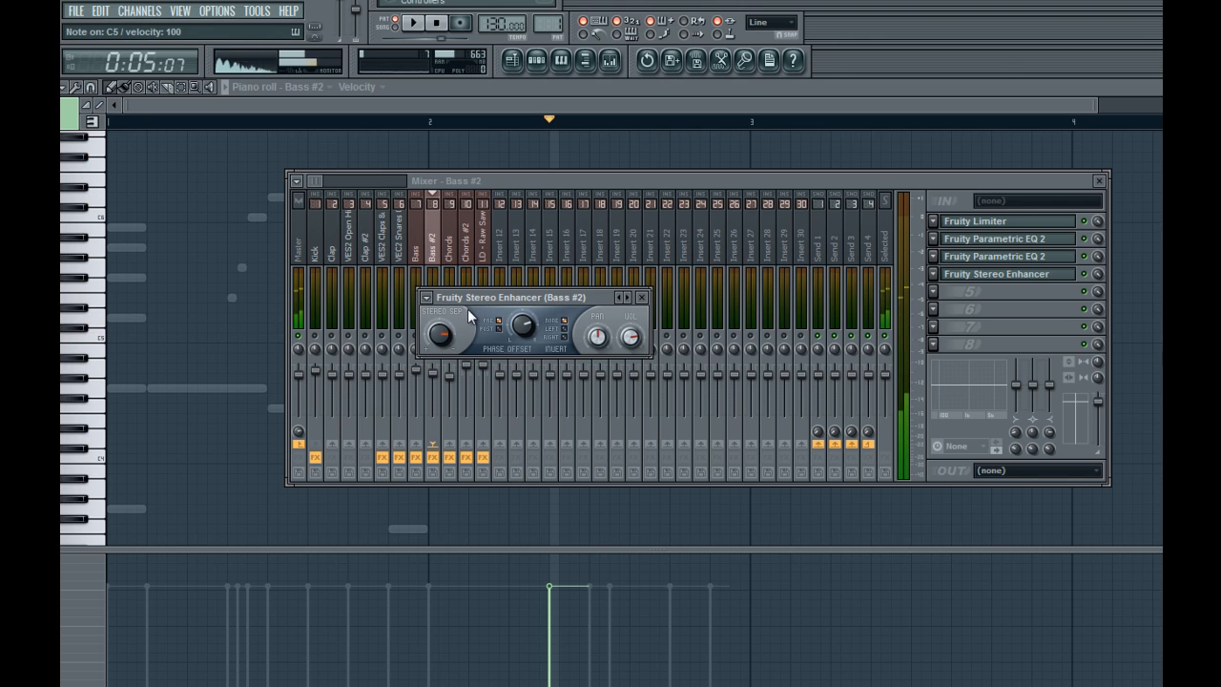
{"action": "left_click", "coordinate": [565, 337]}
{"action": "key", "text": "z"}
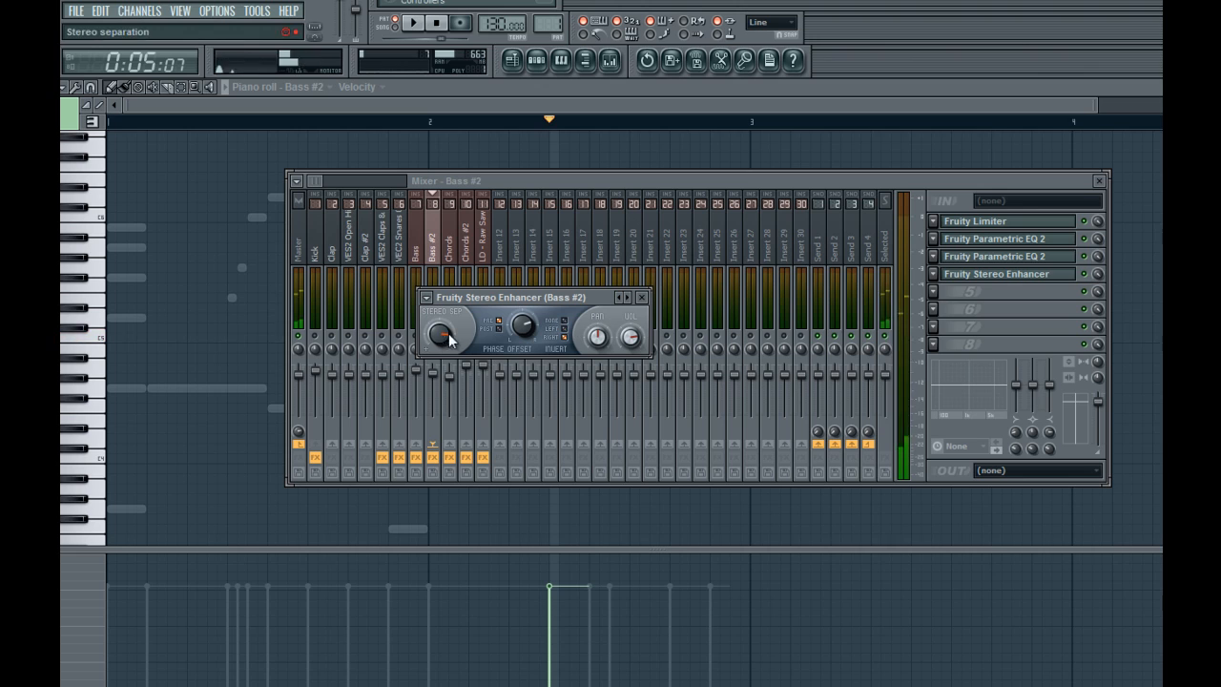
{"action": "left_click_drag", "start_coordinate": [445, 334], "coordinate": [446, 326]}
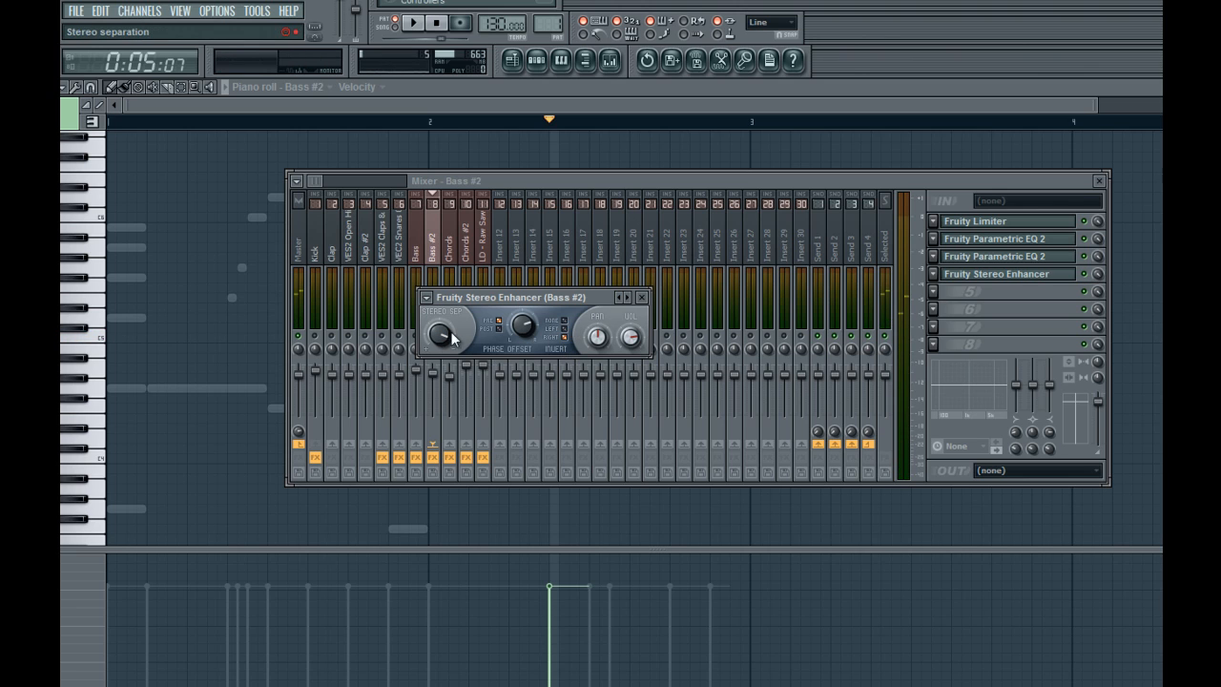
{"action": "key", "text": "z"}
{"action": "left_click_drag", "start_coordinate": [472, 294], "coordinate": [538, 272]}
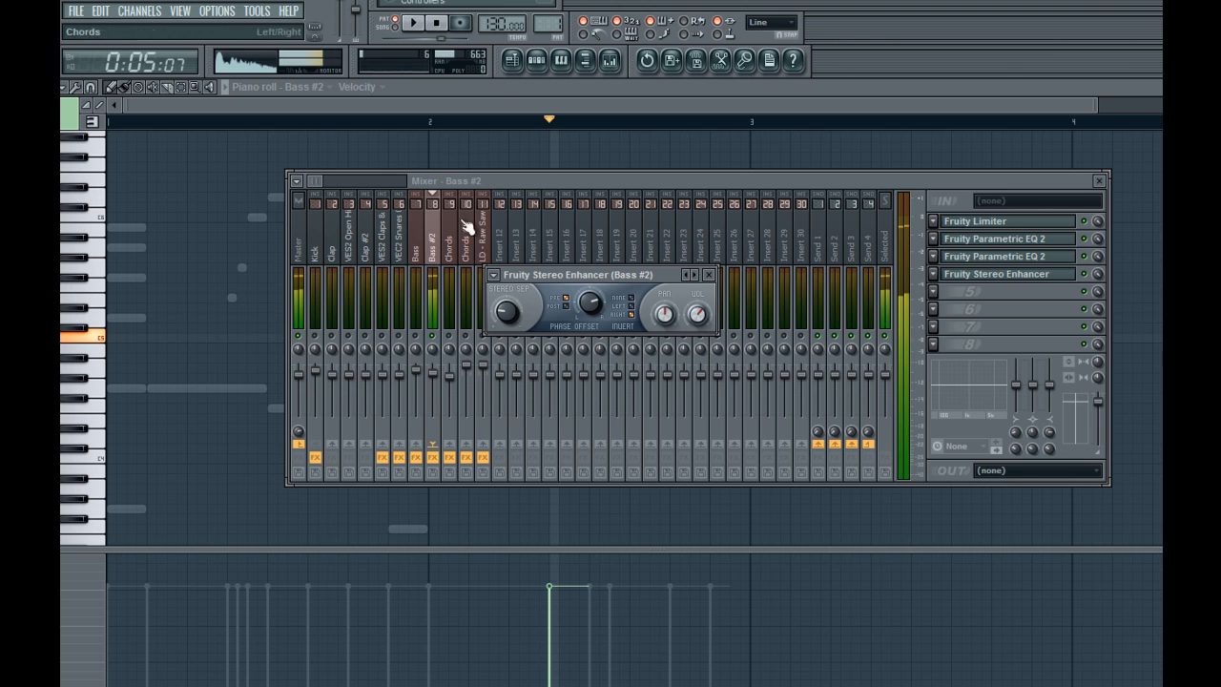
Reset playback to the start, unsolo Bass #2, and play the full pattern with all mixer tracks active
{"action": "left_click", "coordinate": [536, 61]}
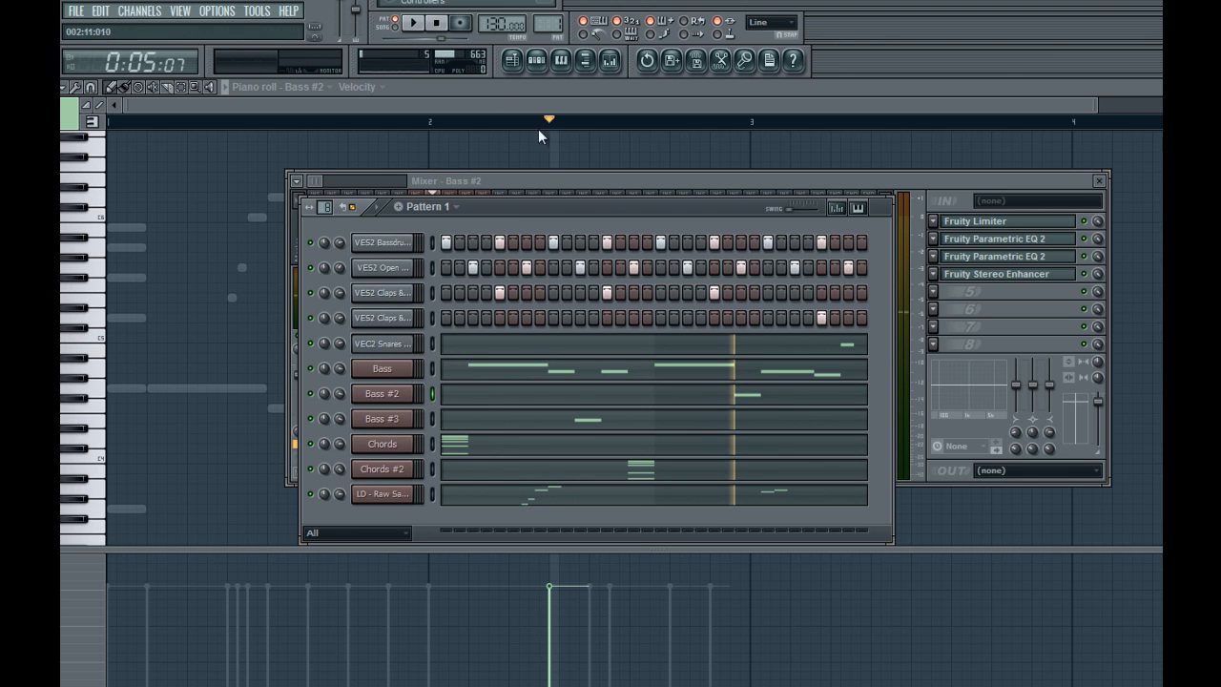
{"action": "left_click", "coordinate": [441, 26]}
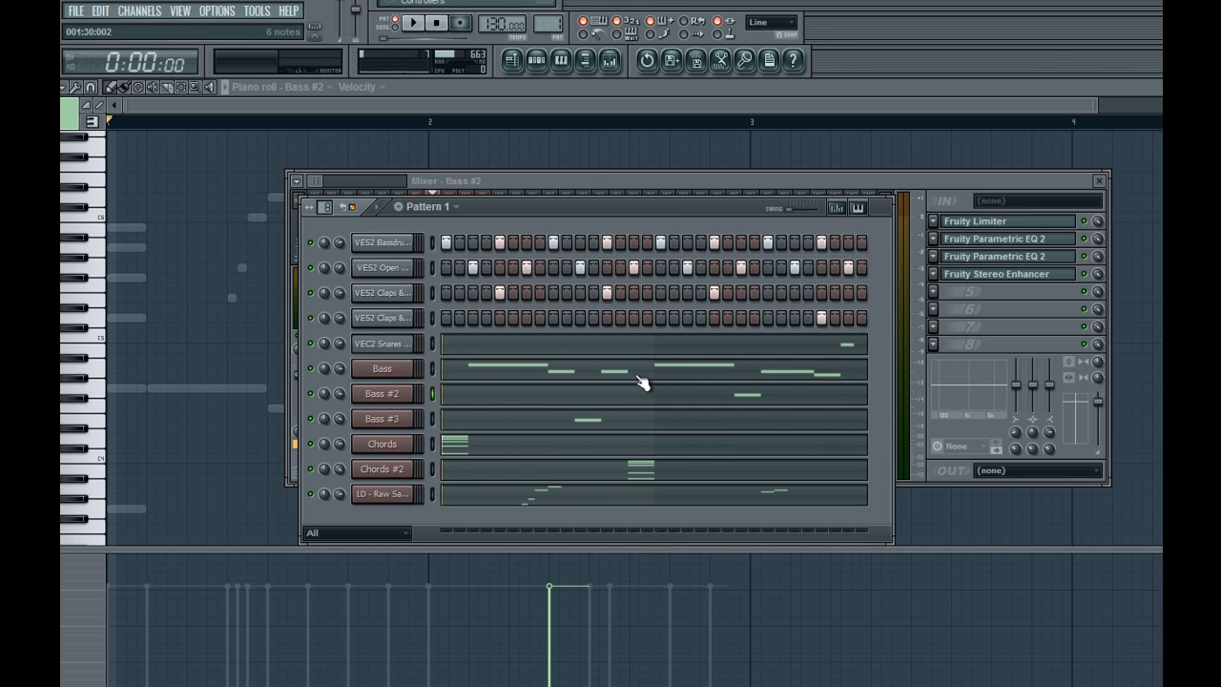
{"action": "key", "text": "space"}
{"action": "key", "text": "space"}
{"action": "left_click", "coordinate": [988, 210]}
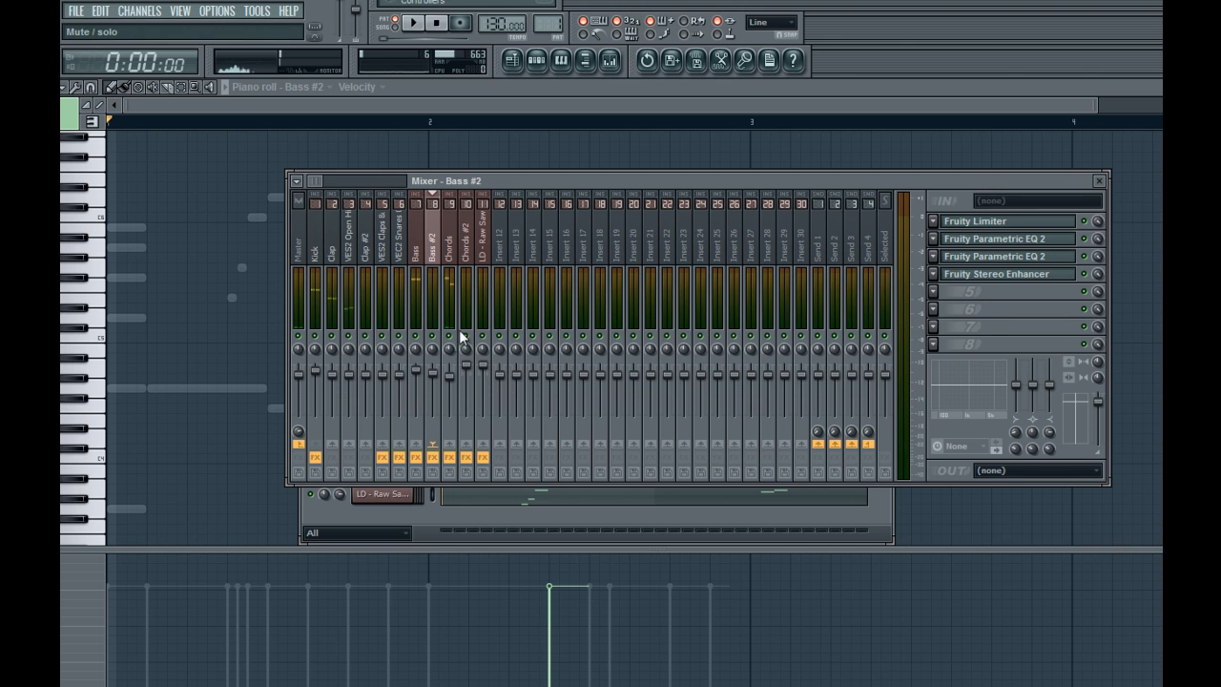
{"action": "key", "text": "space"}
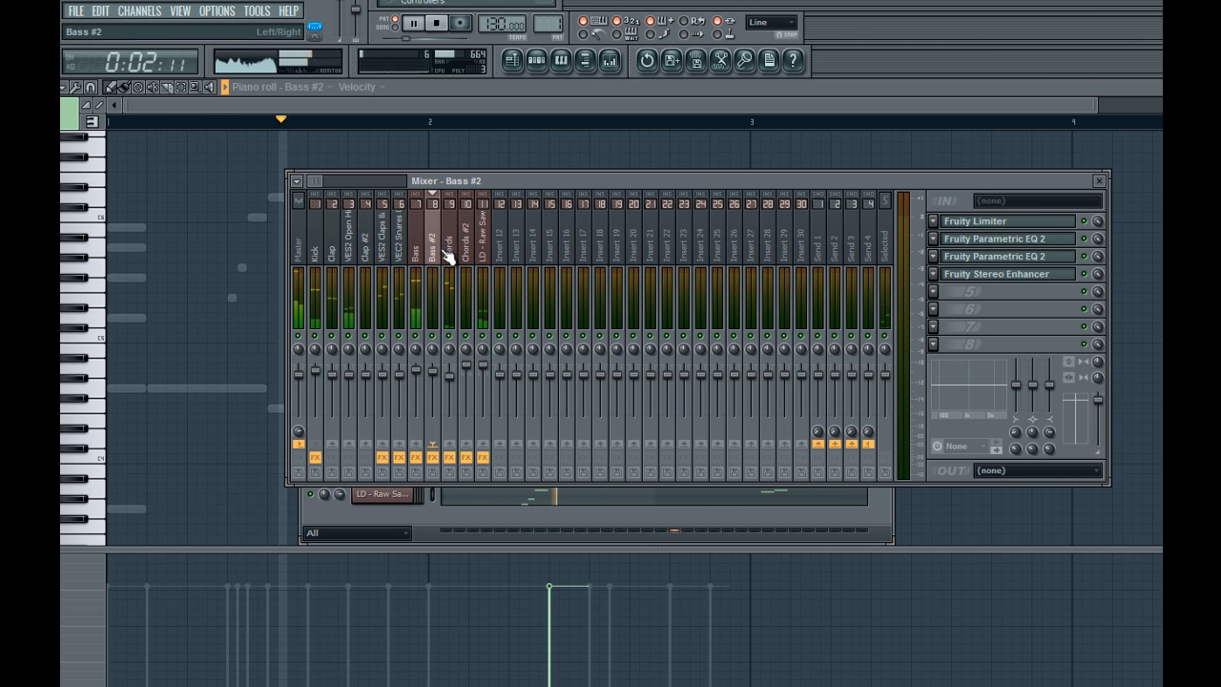
Set the wet level of the LD - Raw Saw Pluck track's KarmaFX Reverb to 29 (-12.8 dB)
{"action": "left_click", "coordinate": [483, 253]}
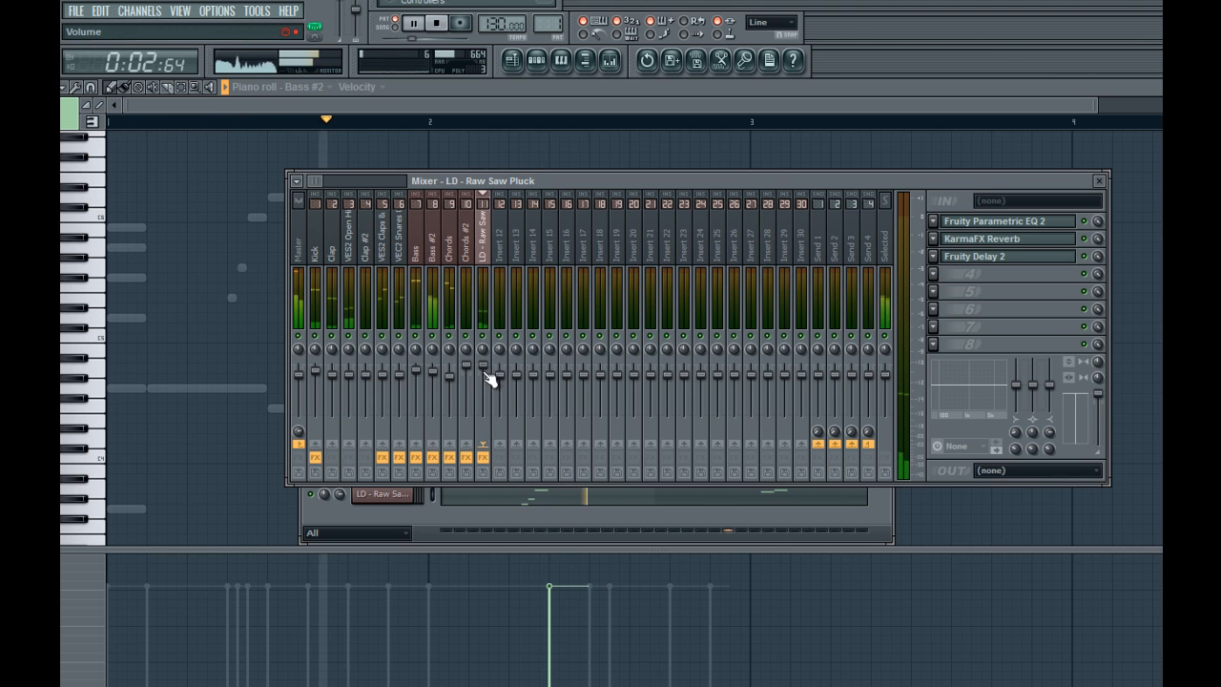
{"action": "left_click", "coordinate": [1009, 244]}
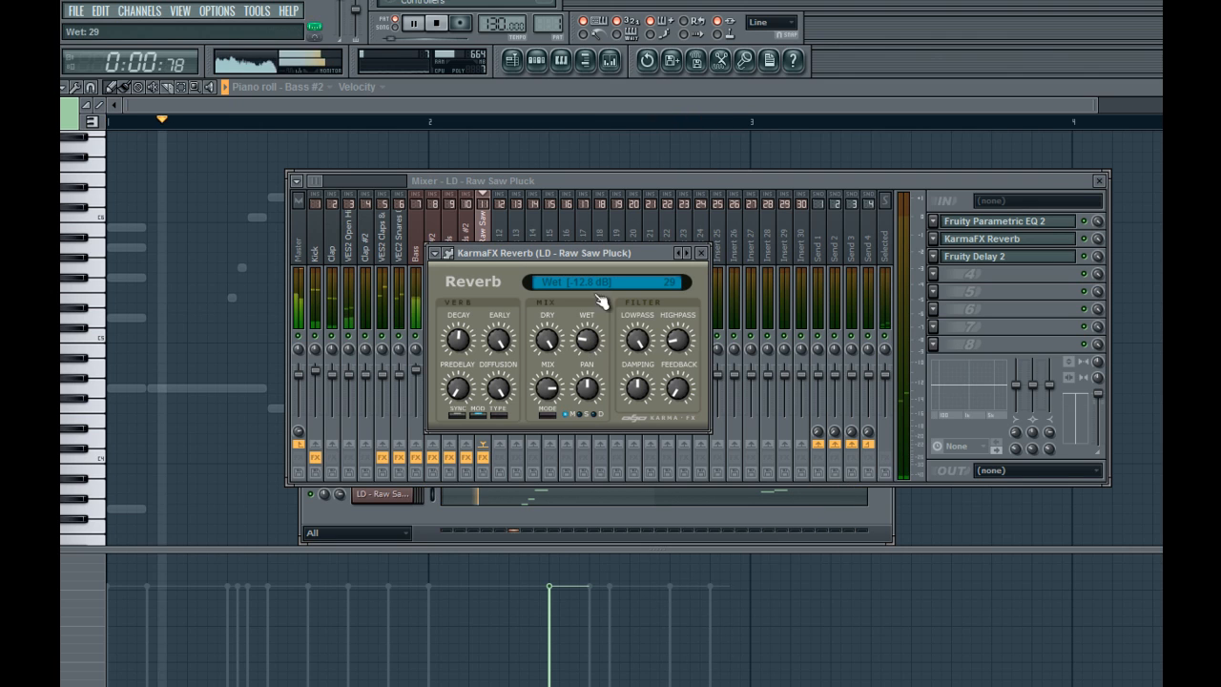
{"action": "left_click", "coordinate": [702, 252]}
Set the decay of the VEC2 Snares 027 track's KarmaFX Reverb to 60 (4800 ms) while the pattern plays
{"action": "left_click", "coordinate": [466, 214]}
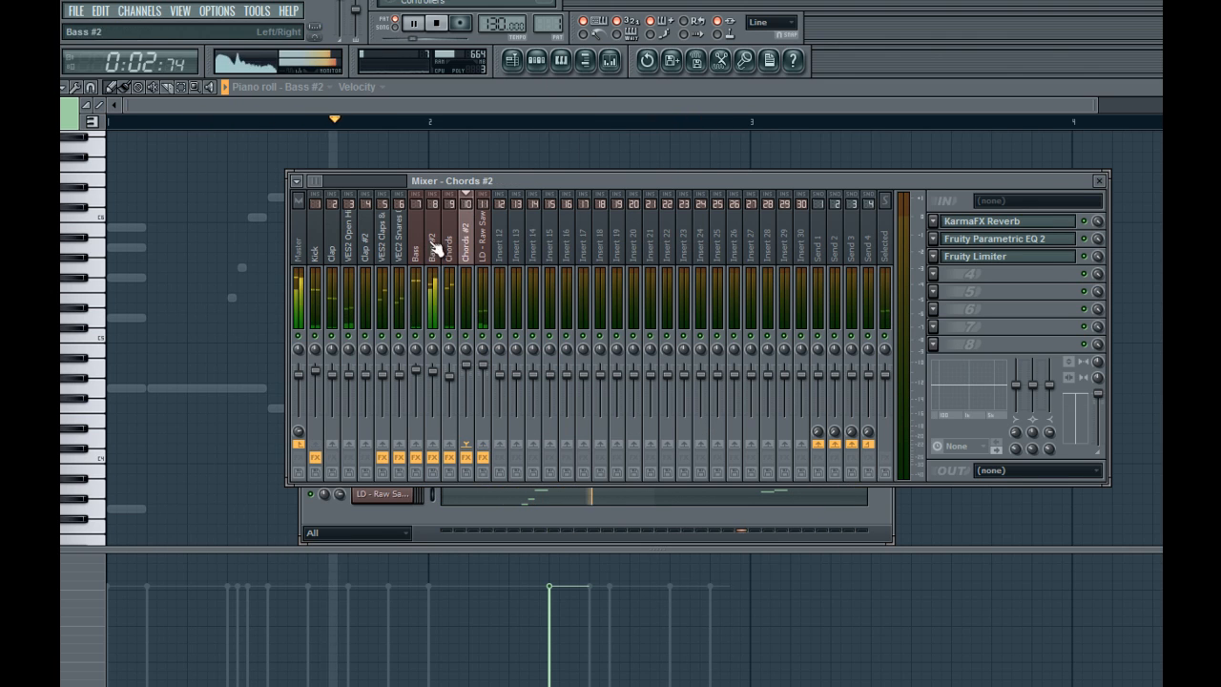
{"action": "left_click", "coordinate": [398, 248]}
{"action": "left_click", "coordinate": [983, 221]}
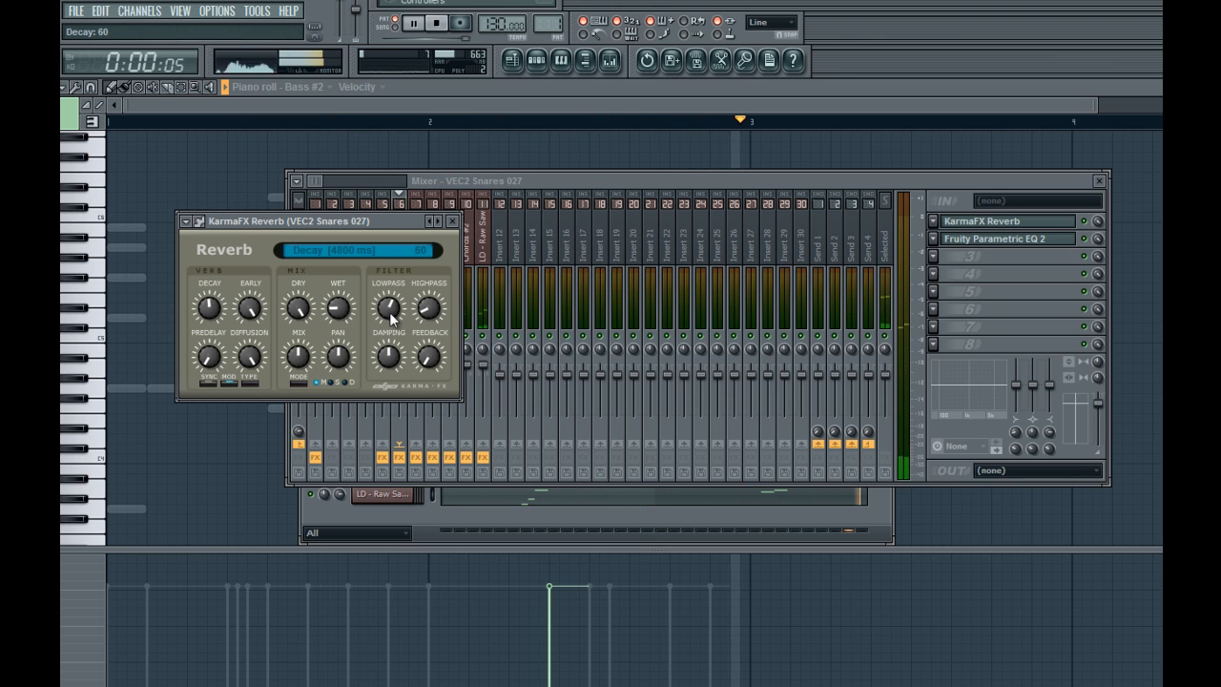
{"action": "left_click", "coordinate": [452, 220]}
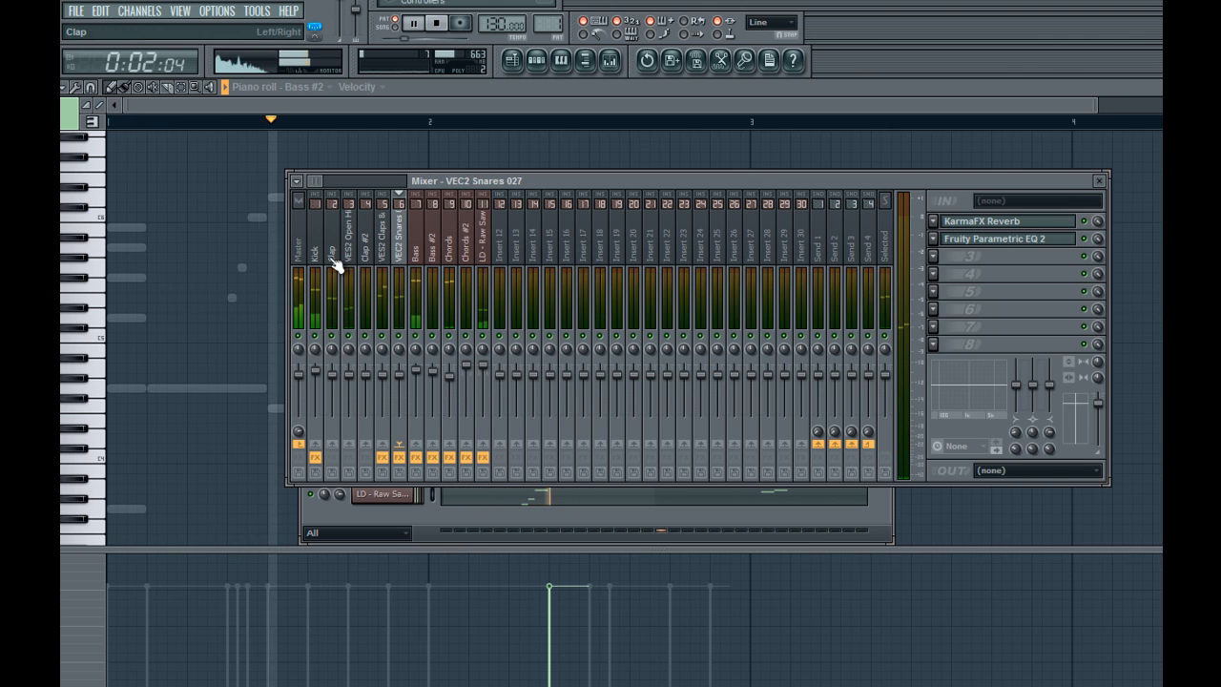
Inspect the LD - Raw Saw Pluck notes during playback and return to the Pattern 1 step sequencer
{"action": "left_click", "coordinate": [548, 63]}
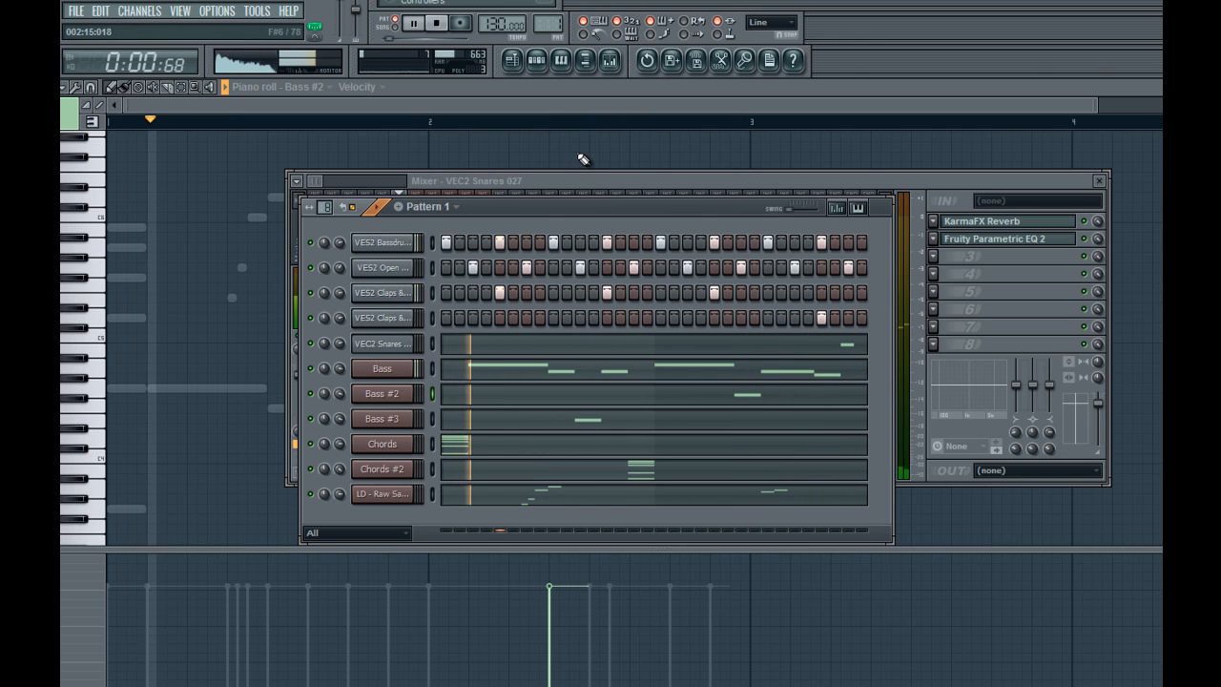
{"action": "left_click", "coordinate": [954, 294]}
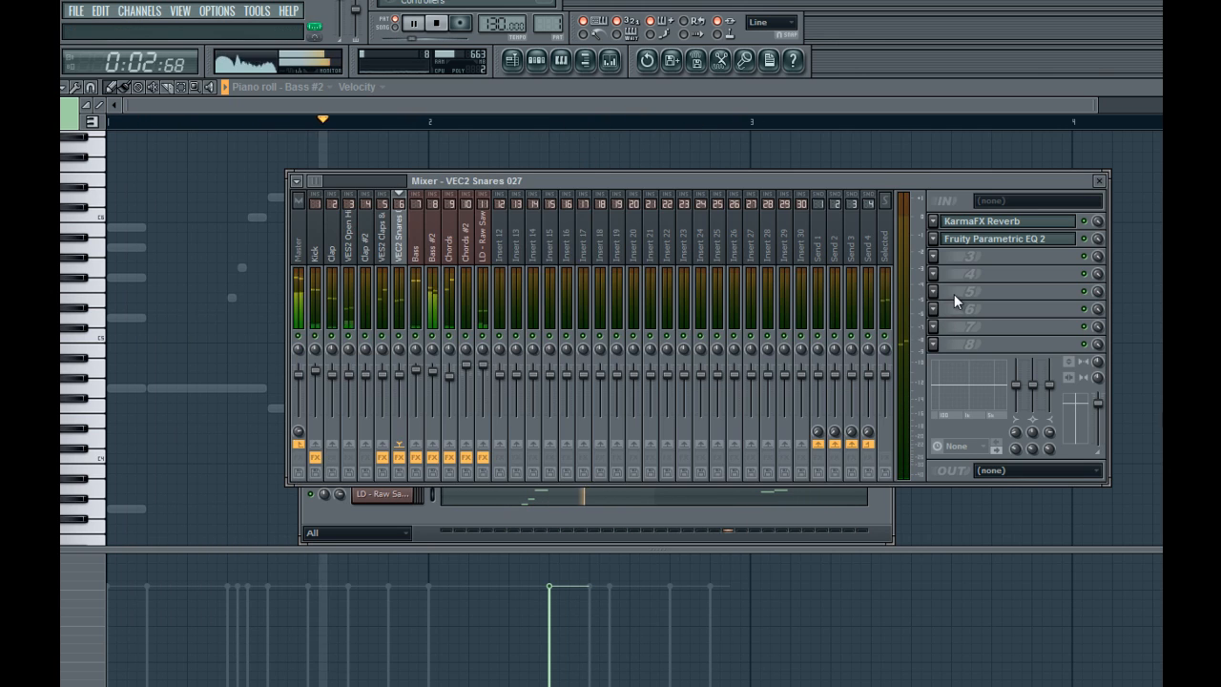
{"action": "left_click", "coordinate": [881, 503]}
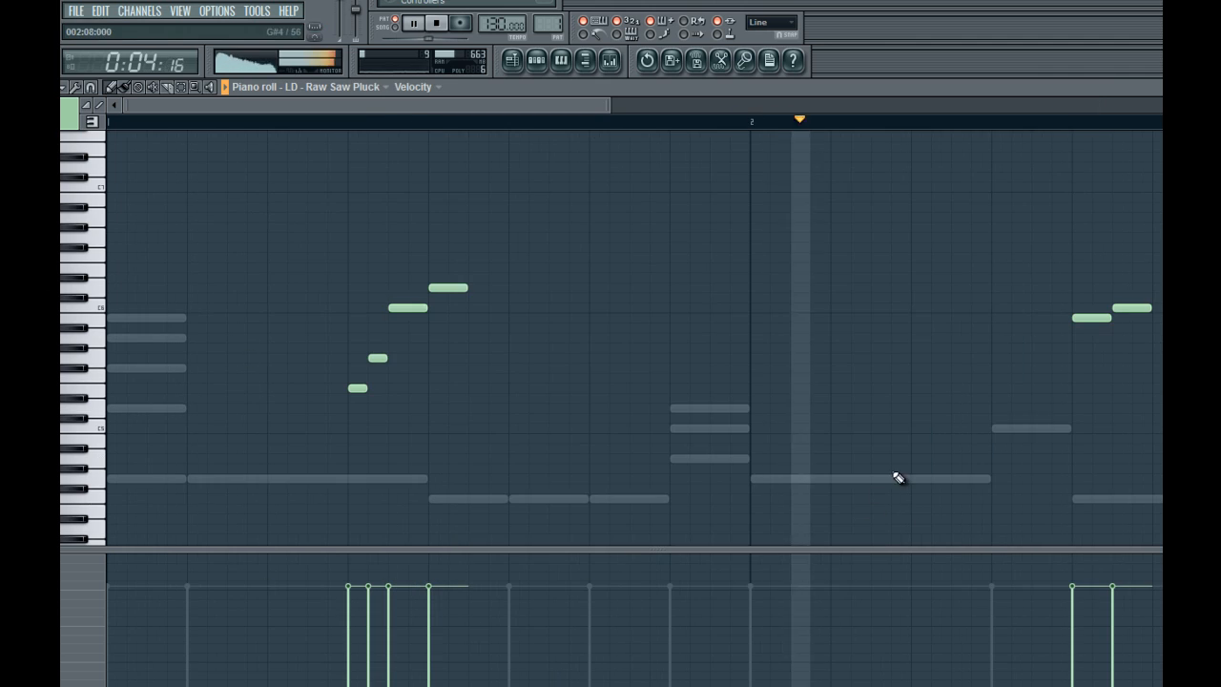
{"action": "left_click", "coordinate": [535, 60]}
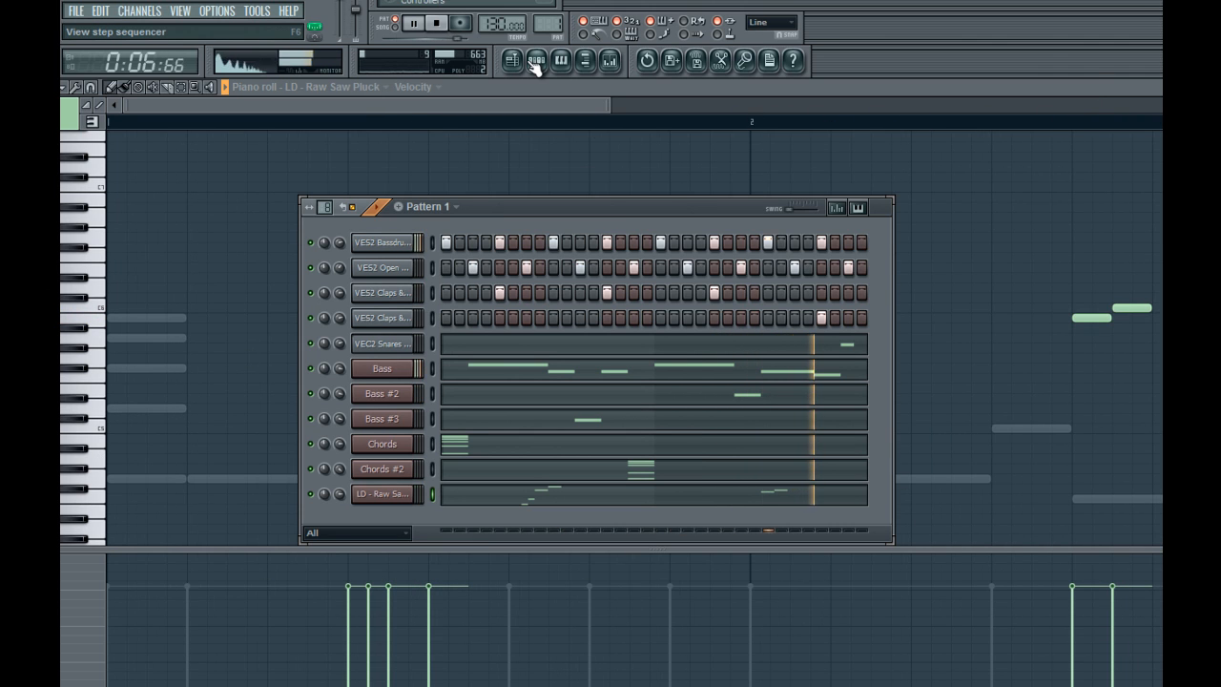
Stop playback, inspect the Bass notes in the piano roll, and return to the Pattern 1 step sequencer
{"action": "key", "text": "space"}
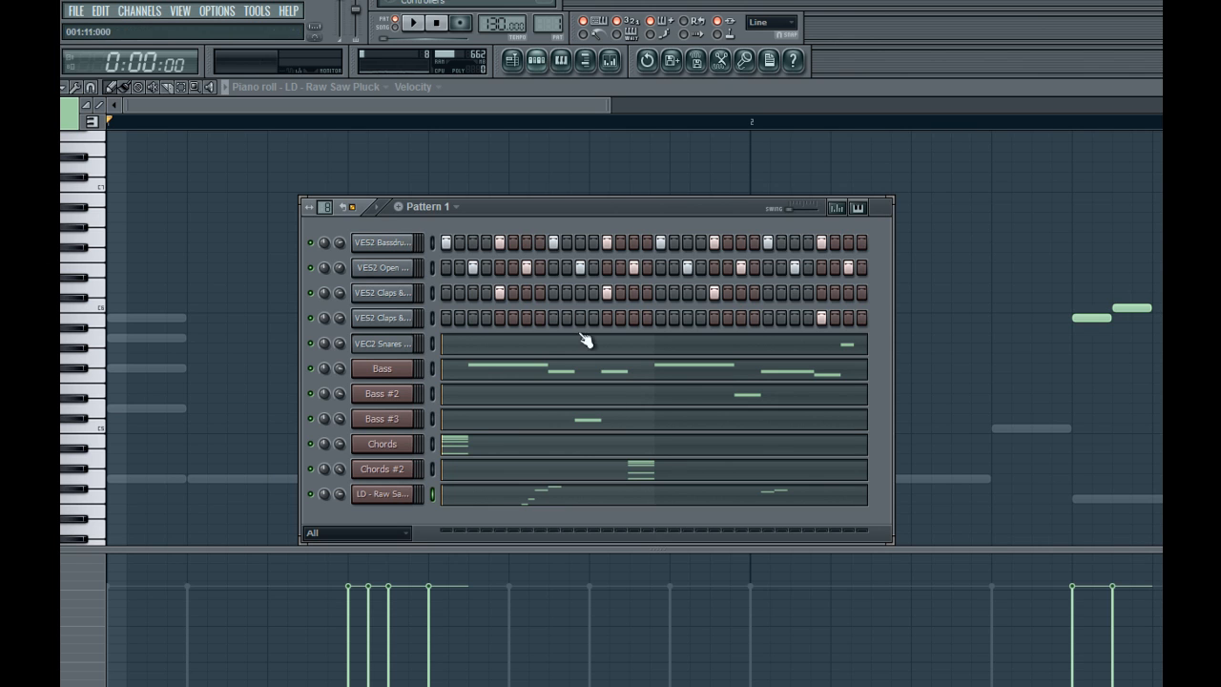
{"action": "left_click", "coordinate": [475, 369]}
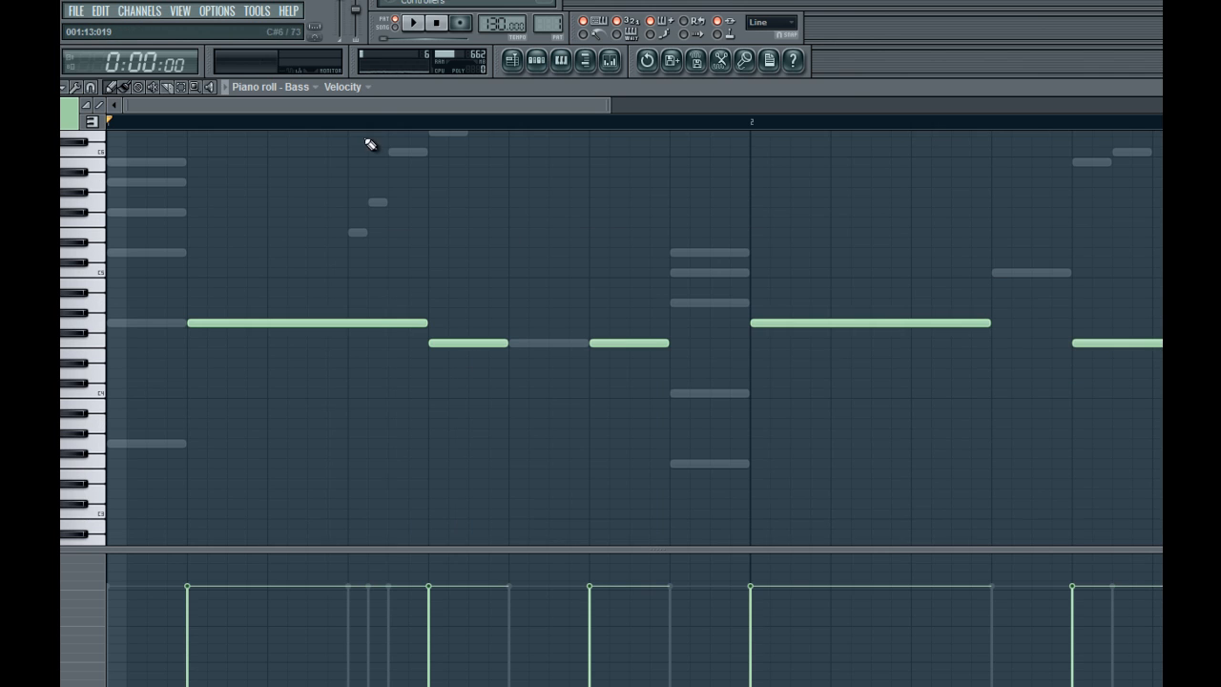
{"action": "scroll", "coordinate": [373, 122], "scroll_direction": "down", "scroll_amount": 3}
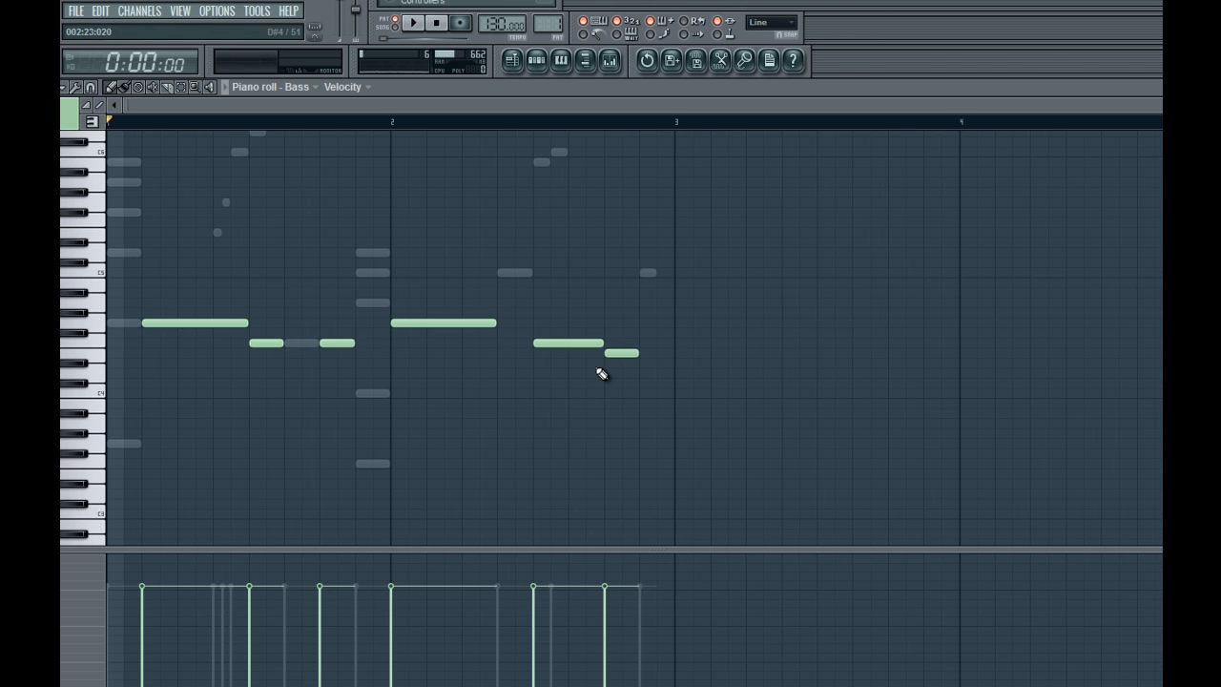
{"action": "left_click", "coordinate": [537, 63]}
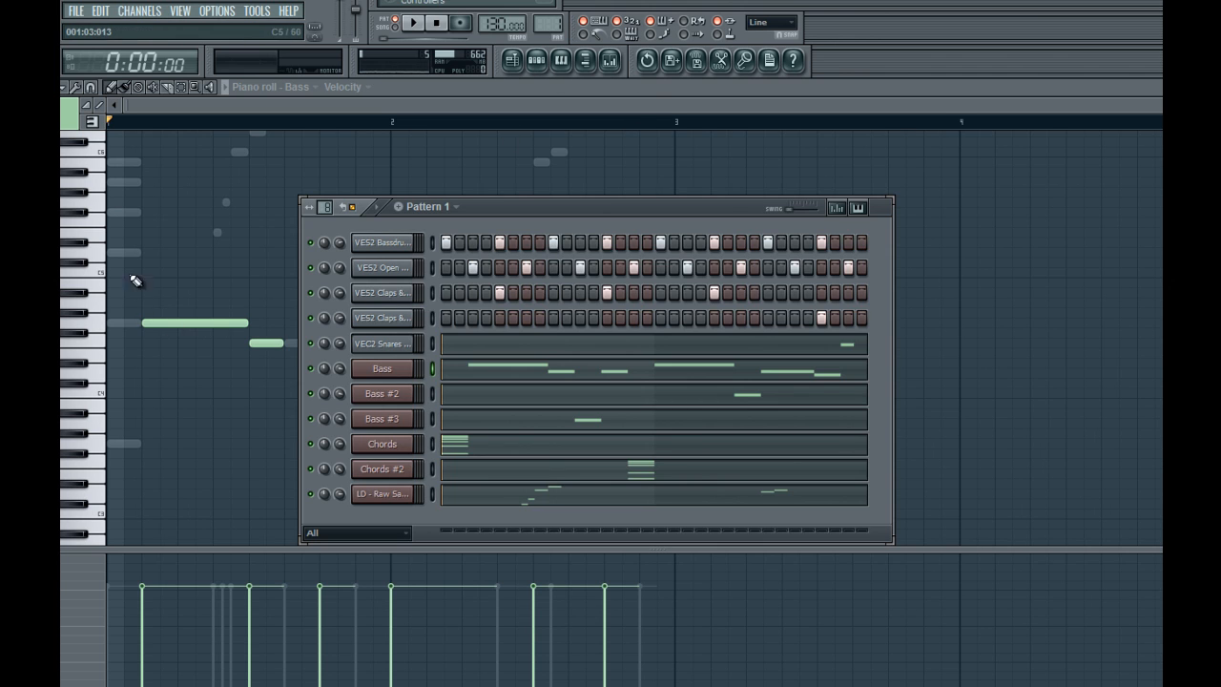
Show the playlist behind the Pattern 1 step sequencer
{"action": "left_click", "coordinate": [150, 266]}
{"action": "left_click", "coordinate": [512, 61]}
{"action": "left_click", "coordinate": [537, 61]}
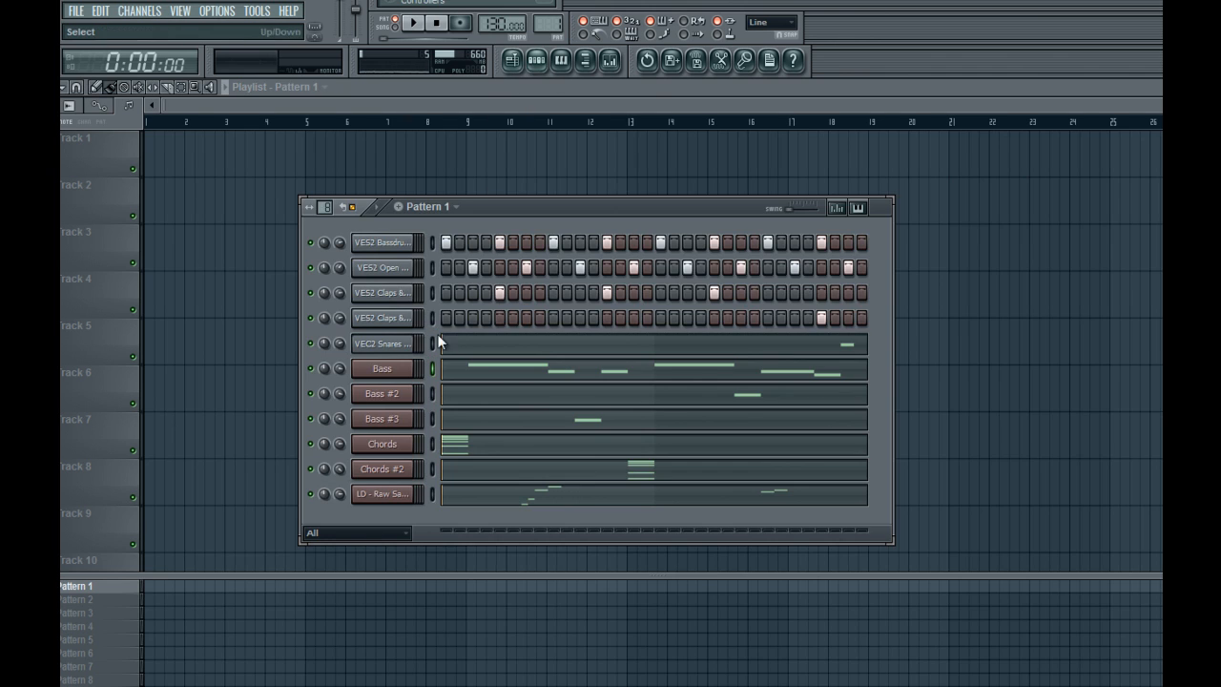
Check the Chords channel settings and mixer effects, and move the step sequencer window slightly higher
{"action": "left_click", "coordinate": [380, 445]}
{"action": "left_click", "coordinate": [1027, 90]}
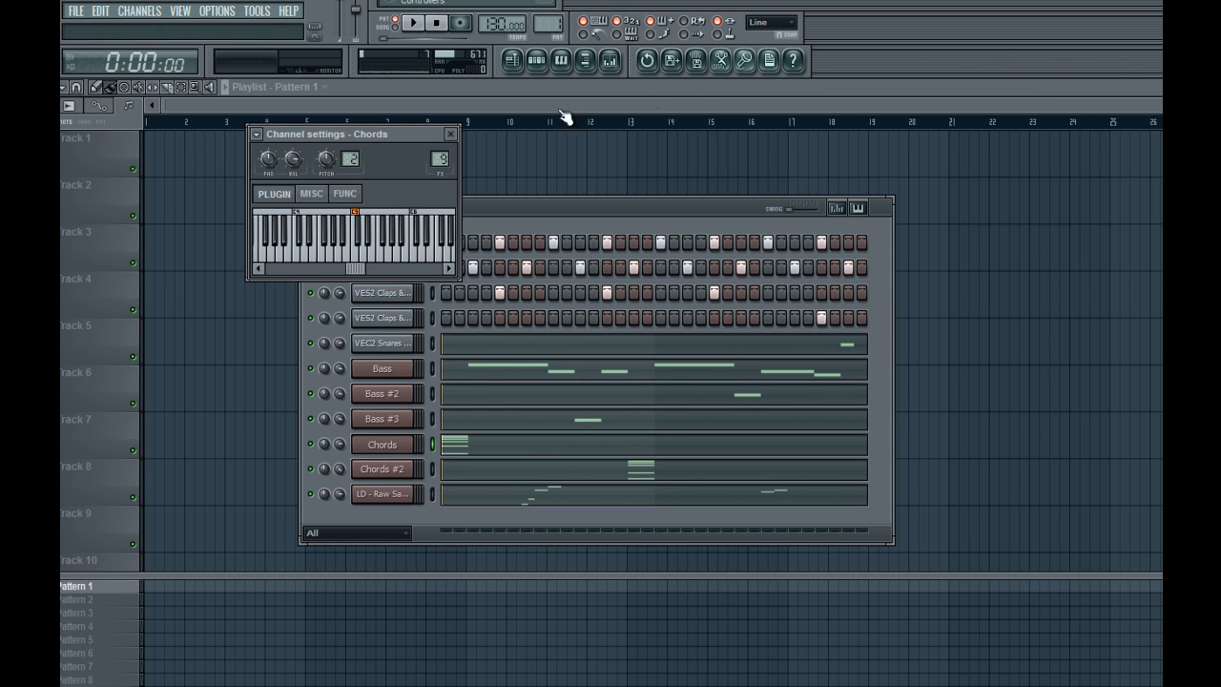
{"action": "left_click", "coordinate": [455, 133]}
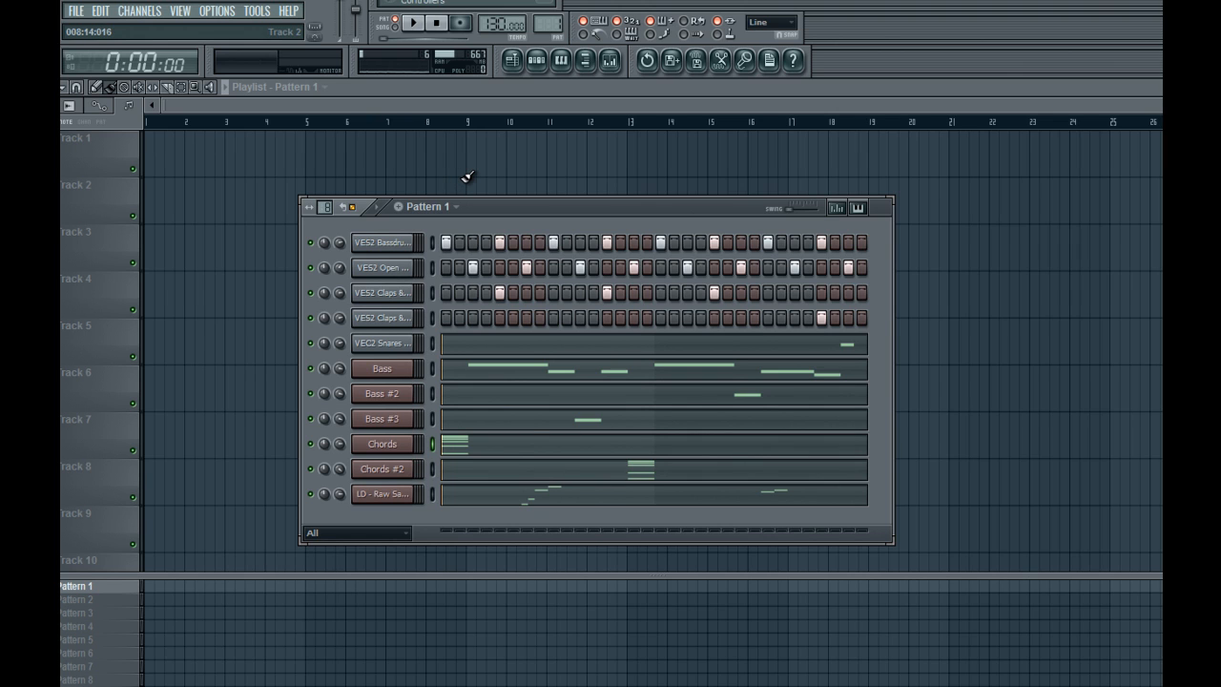
{"action": "left_click", "coordinate": [618, 64]}
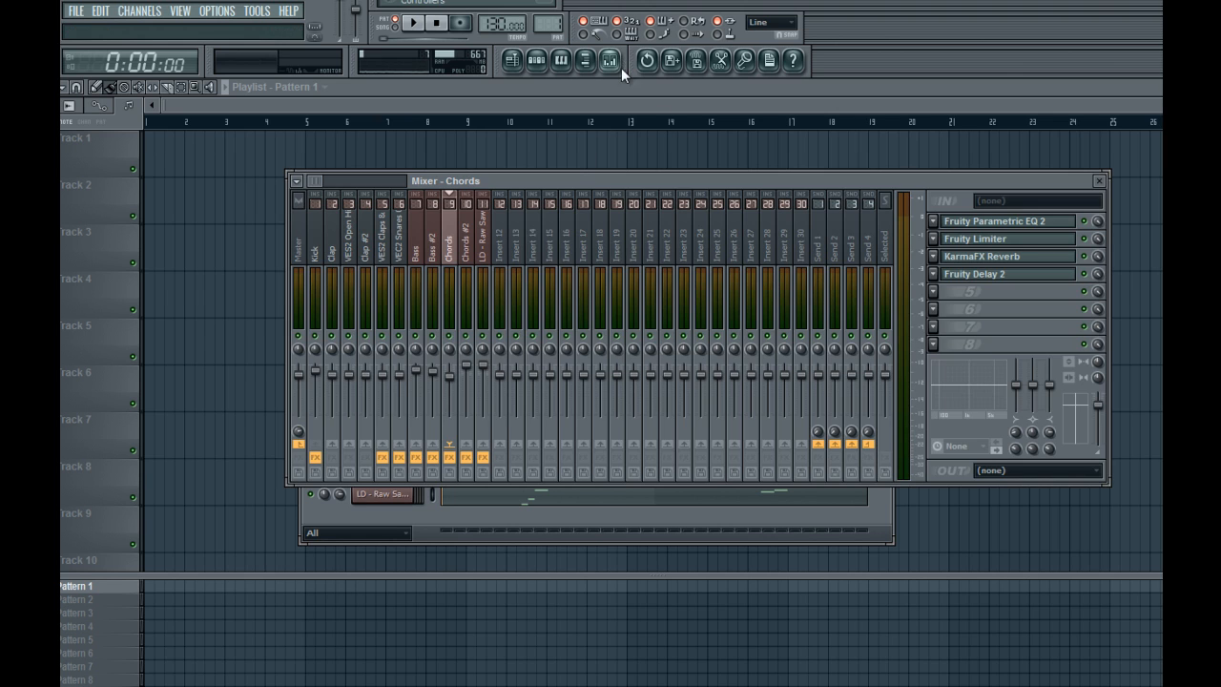
{"action": "left_click", "coordinate": [1102, 177]}
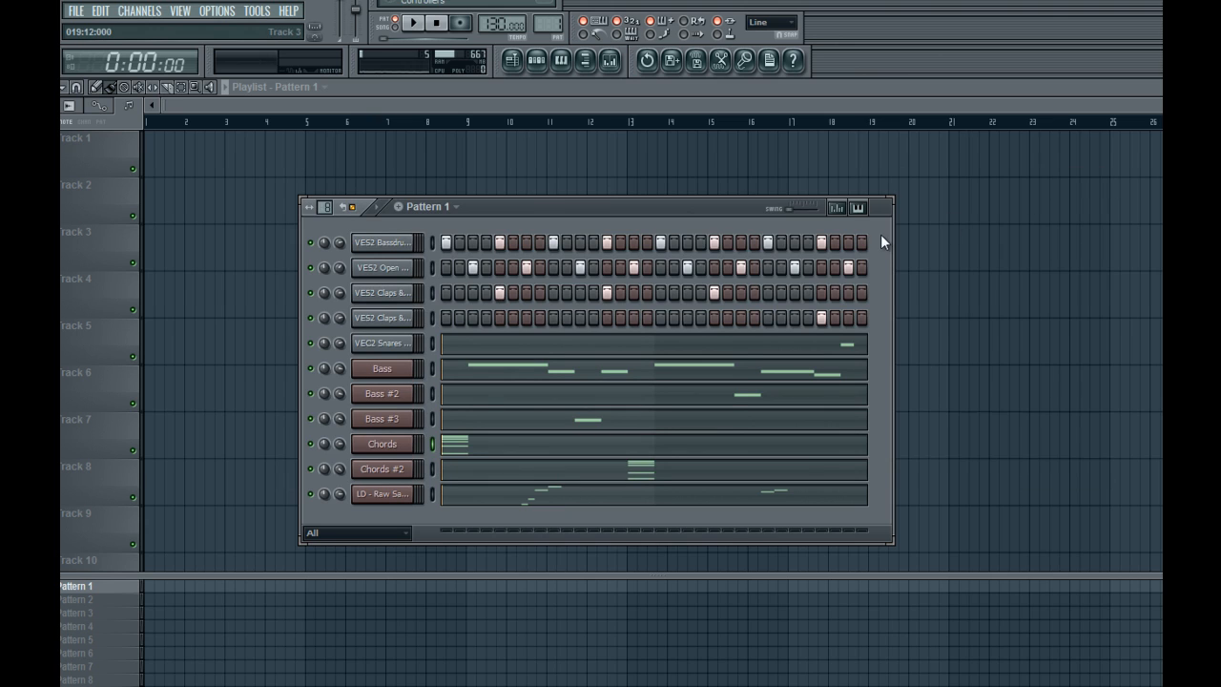
{"action": "left_click_drag", "start_coordinate": [714, 208], "coordinate": [718, 154]}
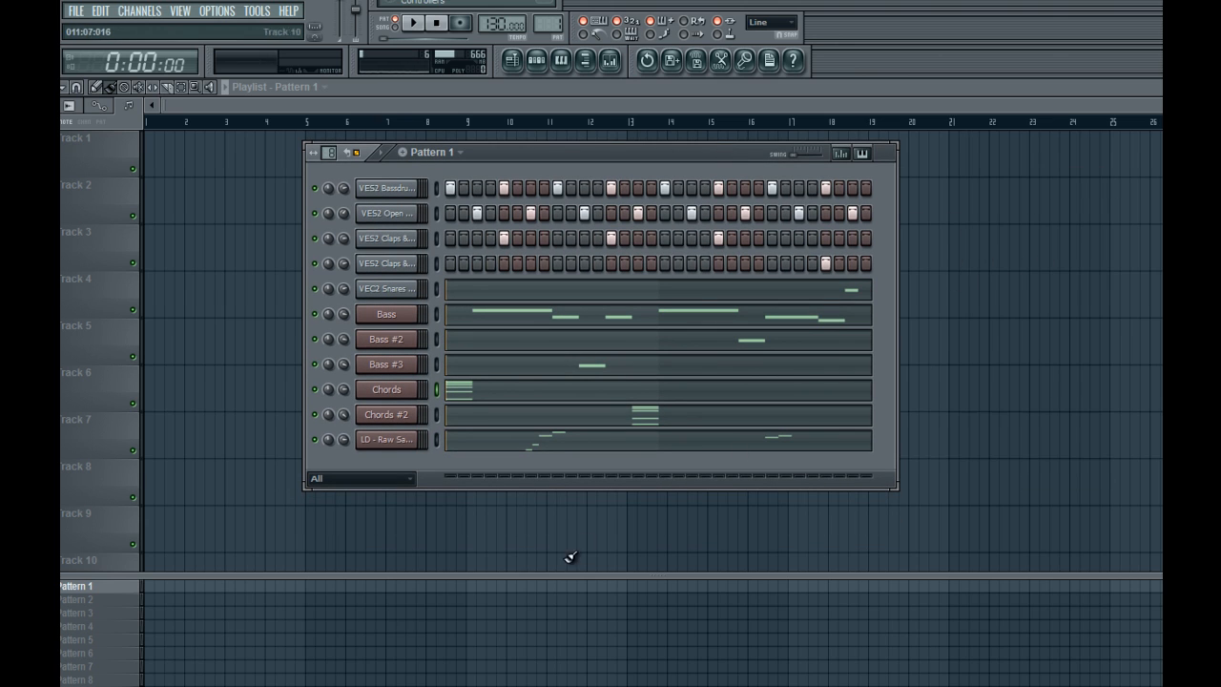
{"action": "left_click", "coordinate": [565, 685]}
{"action": "left_click", "coordinate": [1121, 581]}
{"action": "left_click", "coordinate": [543, 685]}
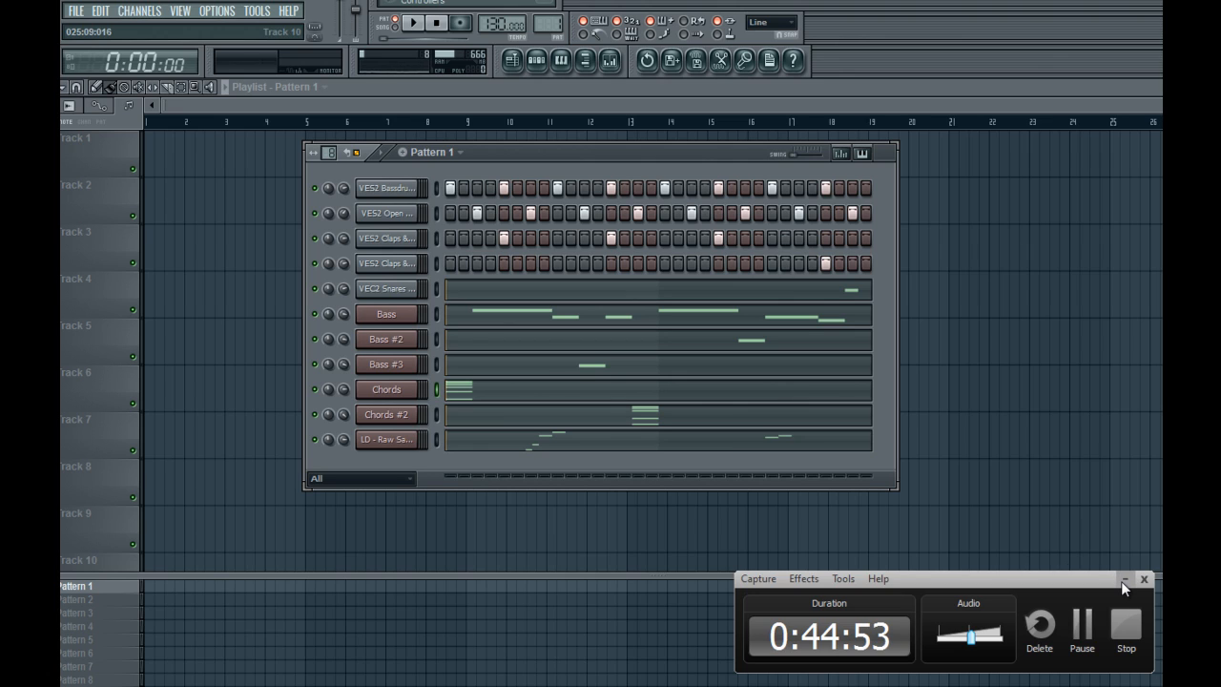
{"action": "left_click", "coordinate": [1121, 581]}
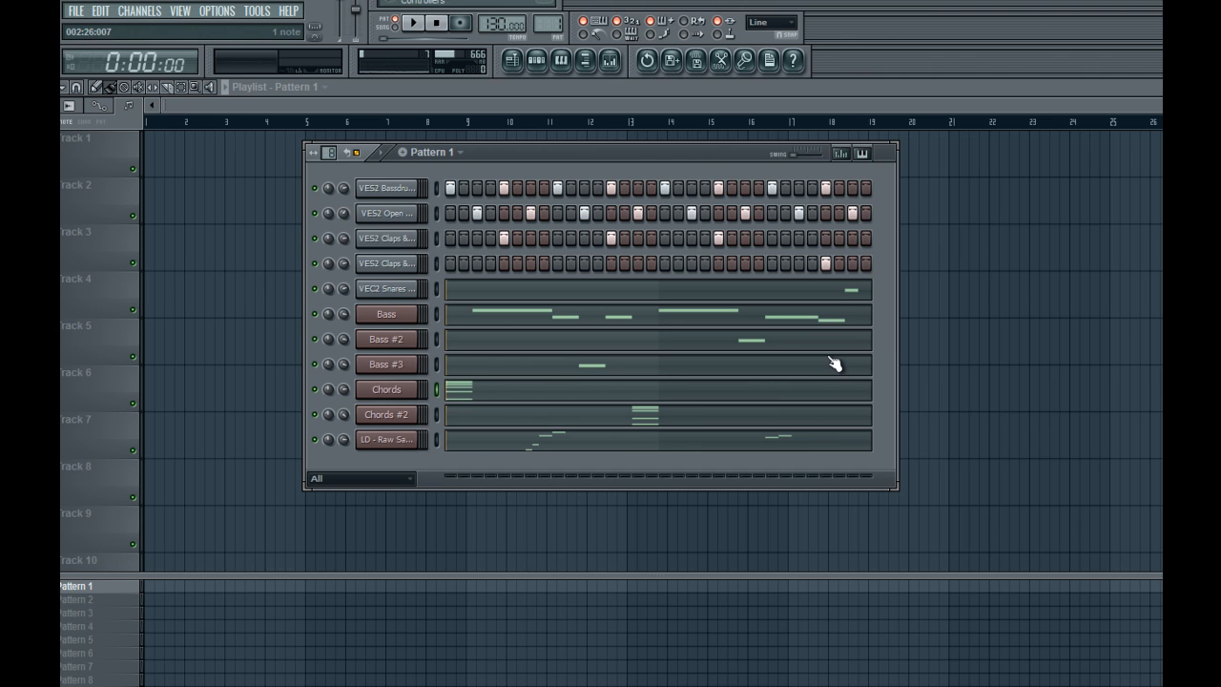
Open the mixer, move it lower over the playlist, and select the empty Insert 12 track
{"action": "left_click", "coordinate": [610, 60]}
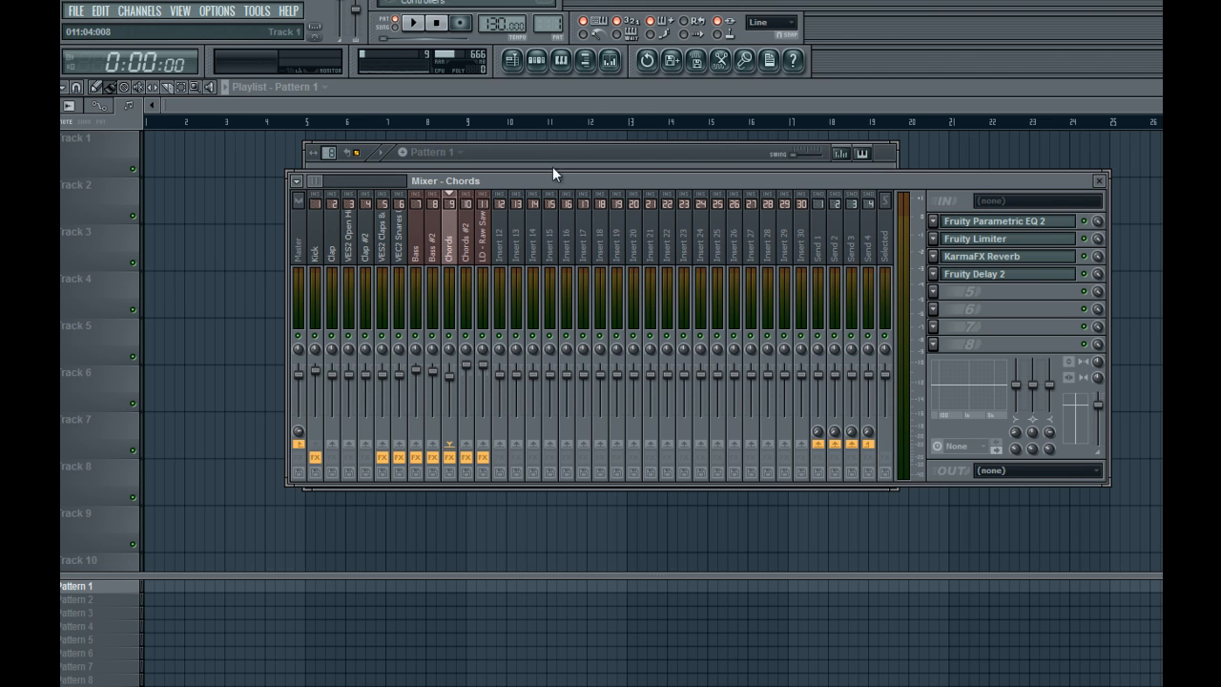
{"action": "left_click_drag", "start_coordinate": [552, 169], "coordinate": [533, 217]}
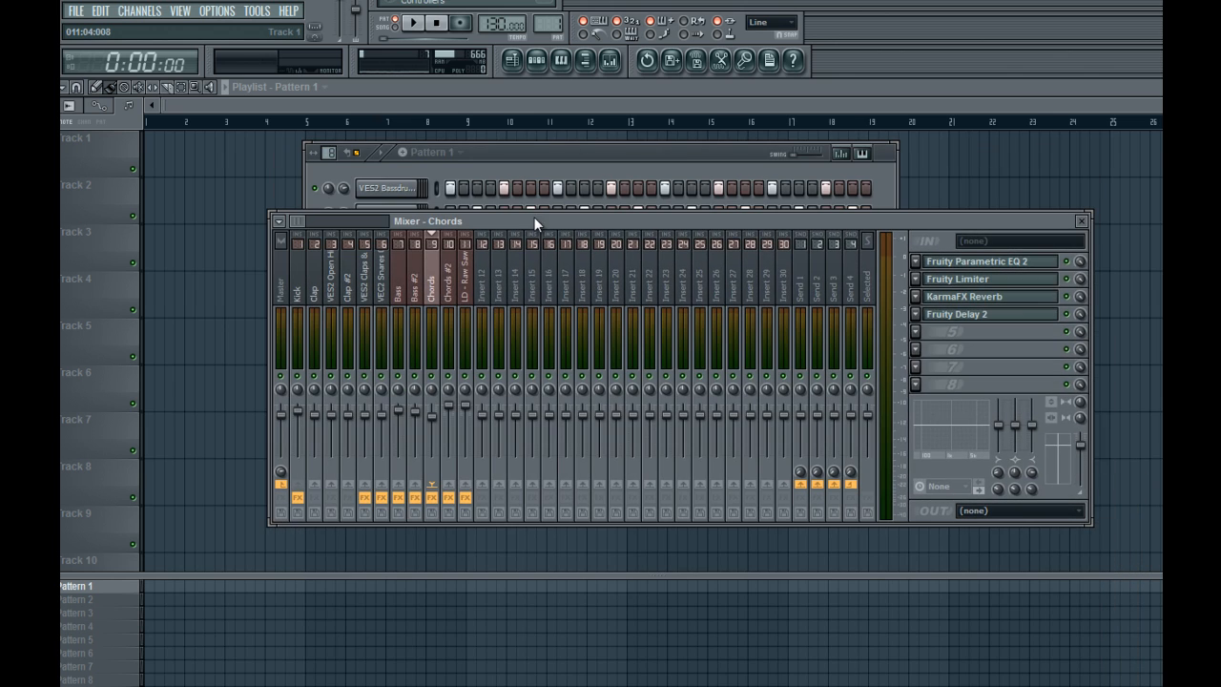
{"action": "left_click_drag", "start_coordinate": [297, 287], "coordinate": [481, 252]}
Clear all steps of the VES2 Open hi-hat channel in Pattern 1
{"action": "left_click", "coordinate": [541, 166]}
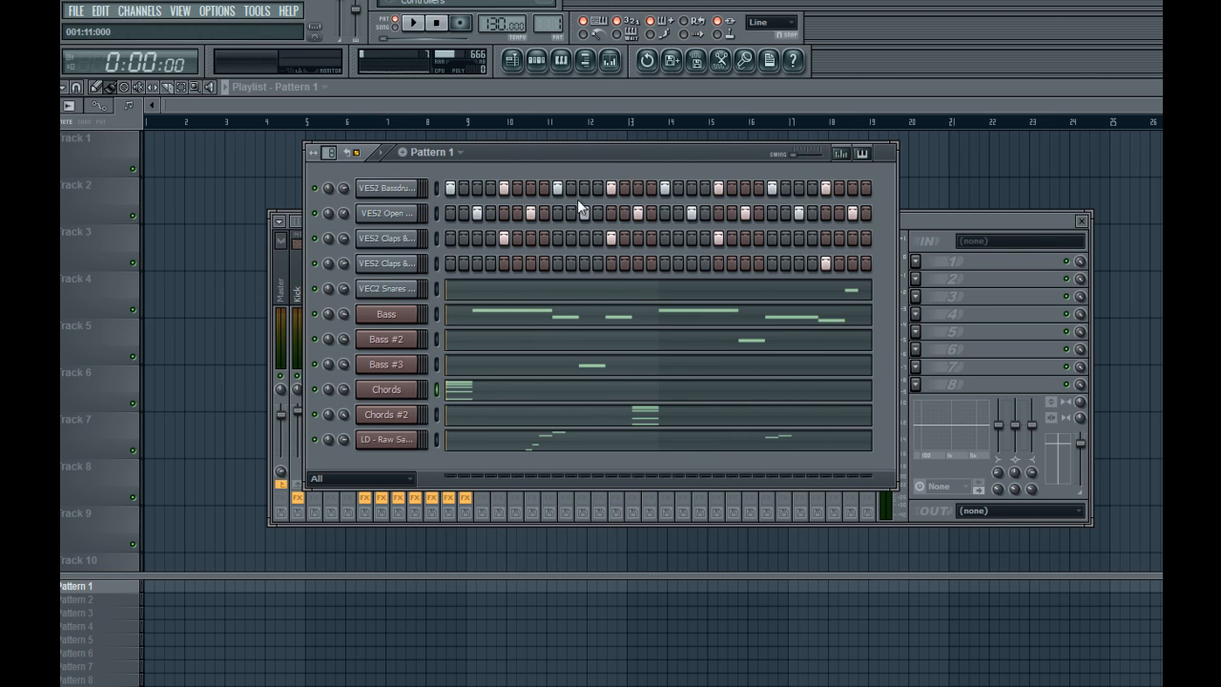
{"action": "left_click", "coordinate": [954, 308]}
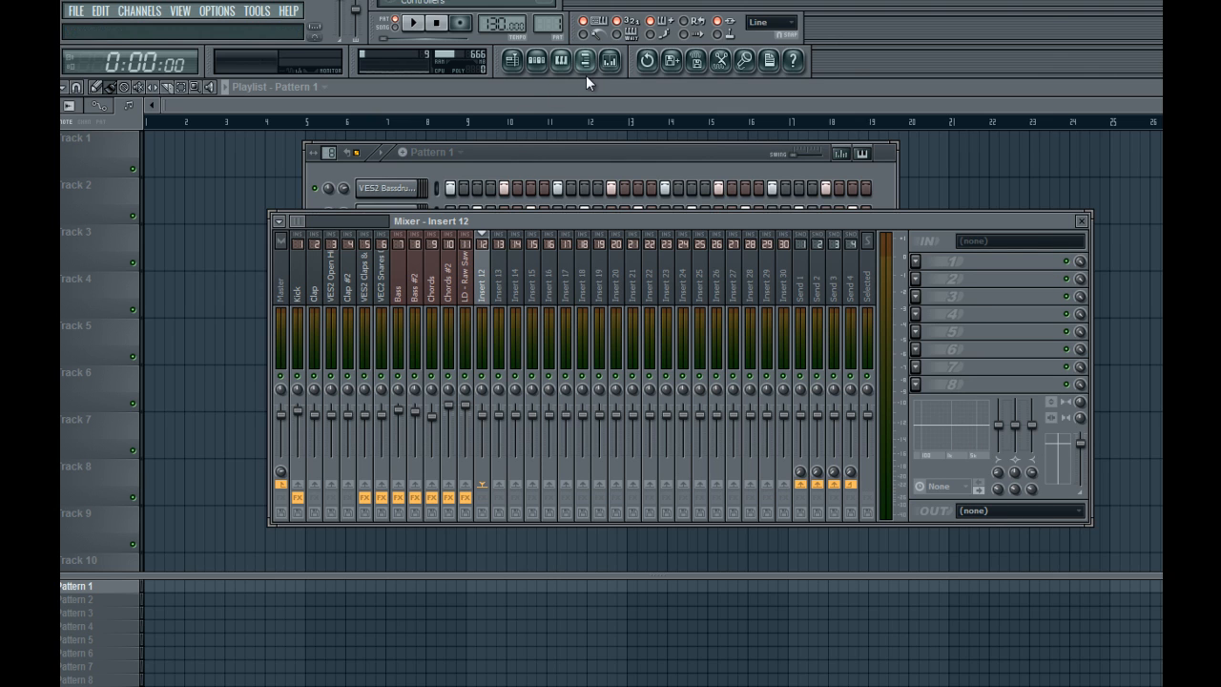
{"action": "left_click", "coordinate": [570, 167]}
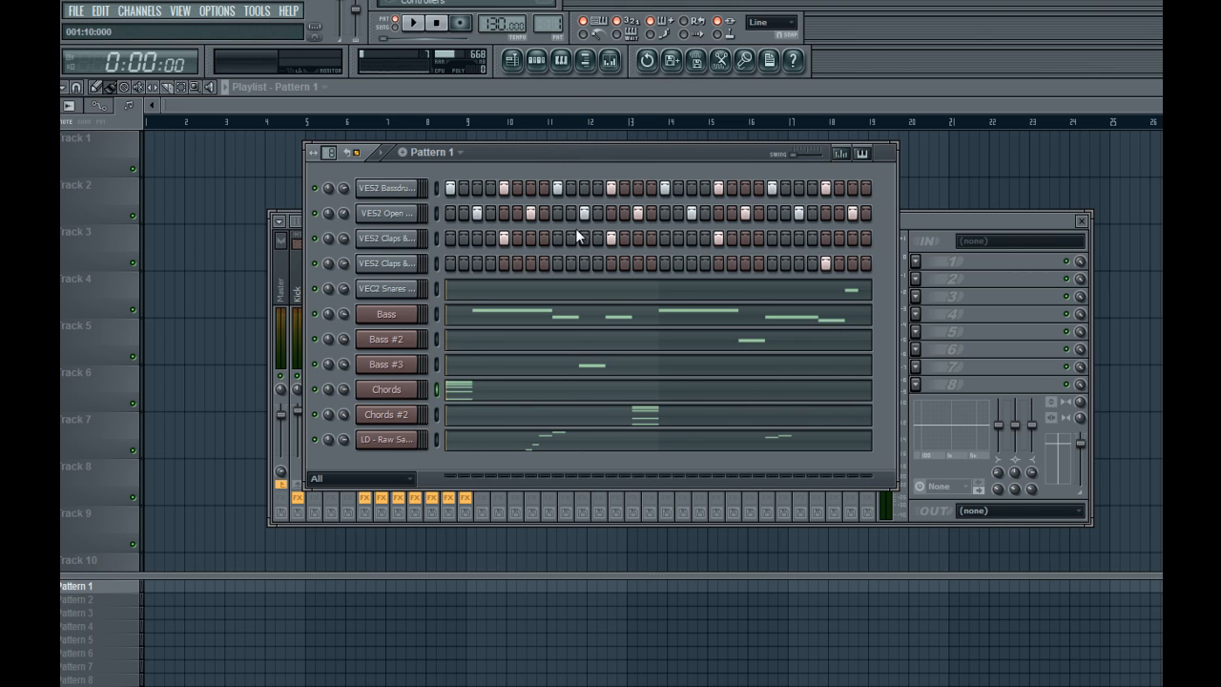
{"action": "left_click_drag", "start_coordinate": [476, 215], "coordinate": [865, 199]}
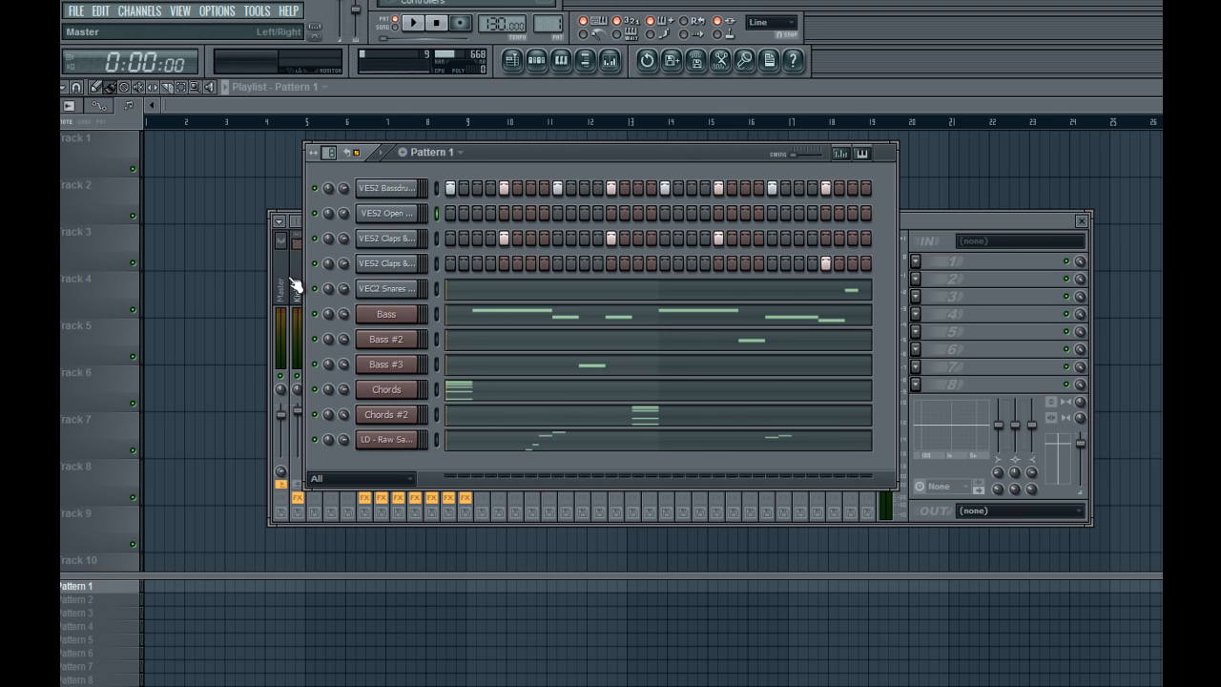
Browse the VEC4 sample library to the VEC4 Crash folder under VEC4 Cymbals
{"action": "left_click", "coordinate": [584, 61]}
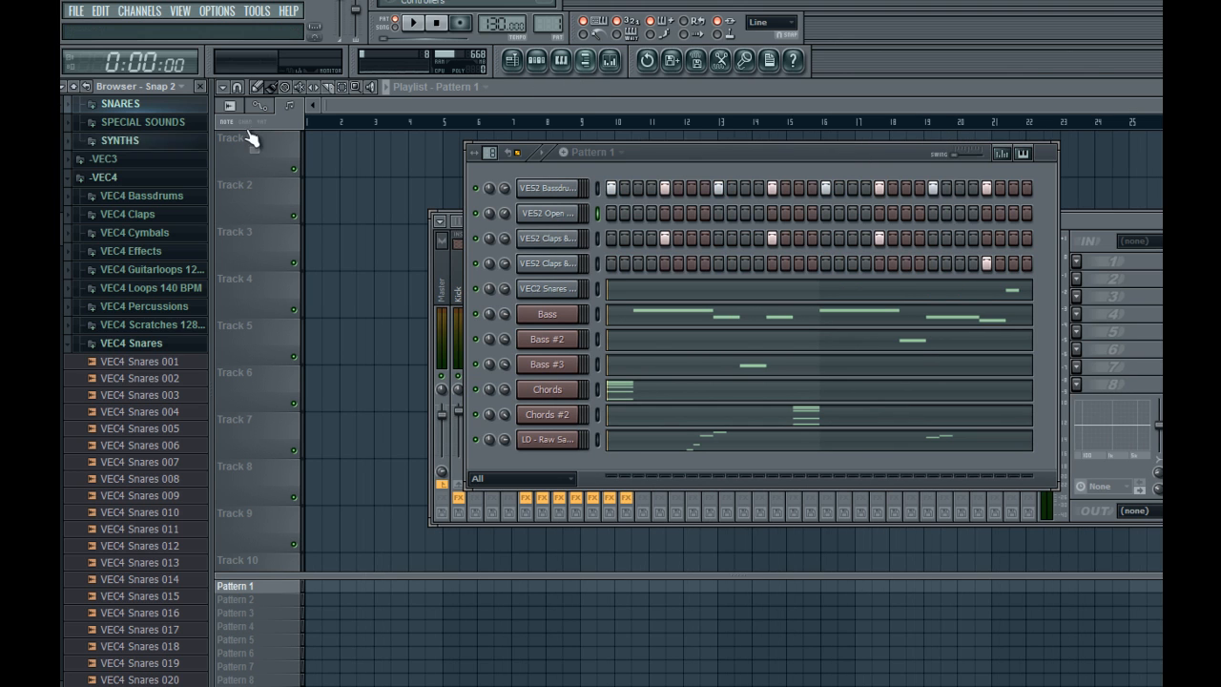
{"action": "left_click", "coordinate": [124, 342]}
{"action": "left_click", "coordinate": [169, 251]}
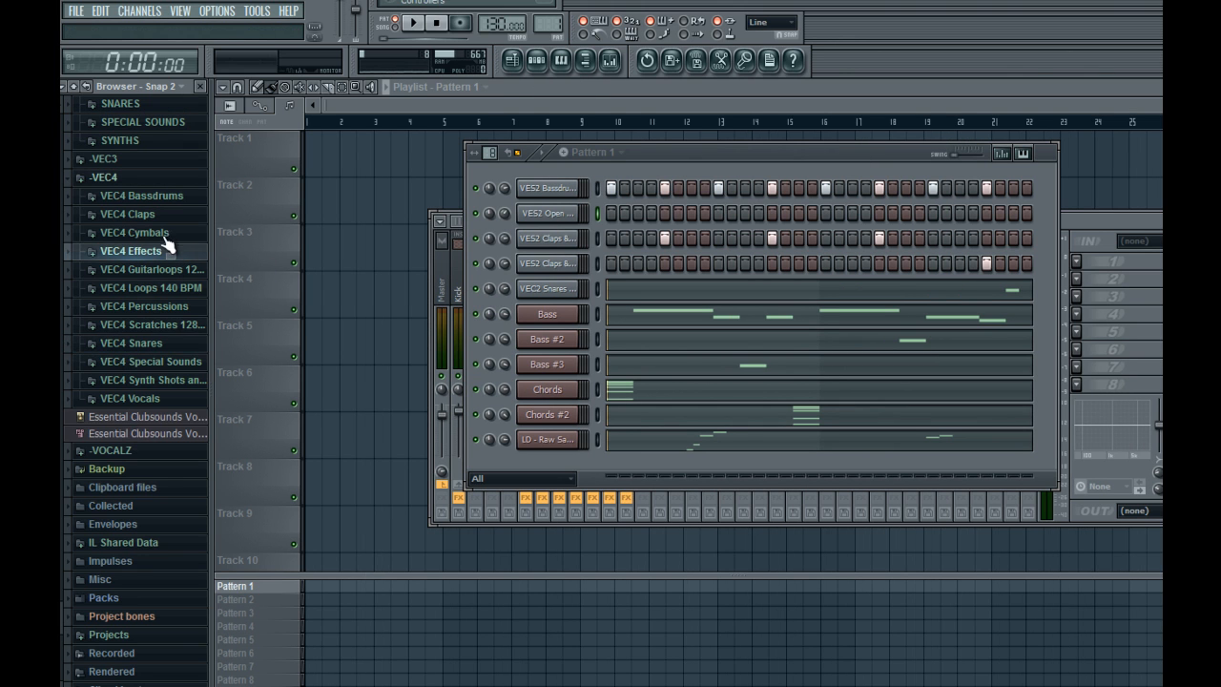
{"action": "left_click", "coordinate": [149, 251]}
{"action": "left_click", "coordinate": [154, 234]}
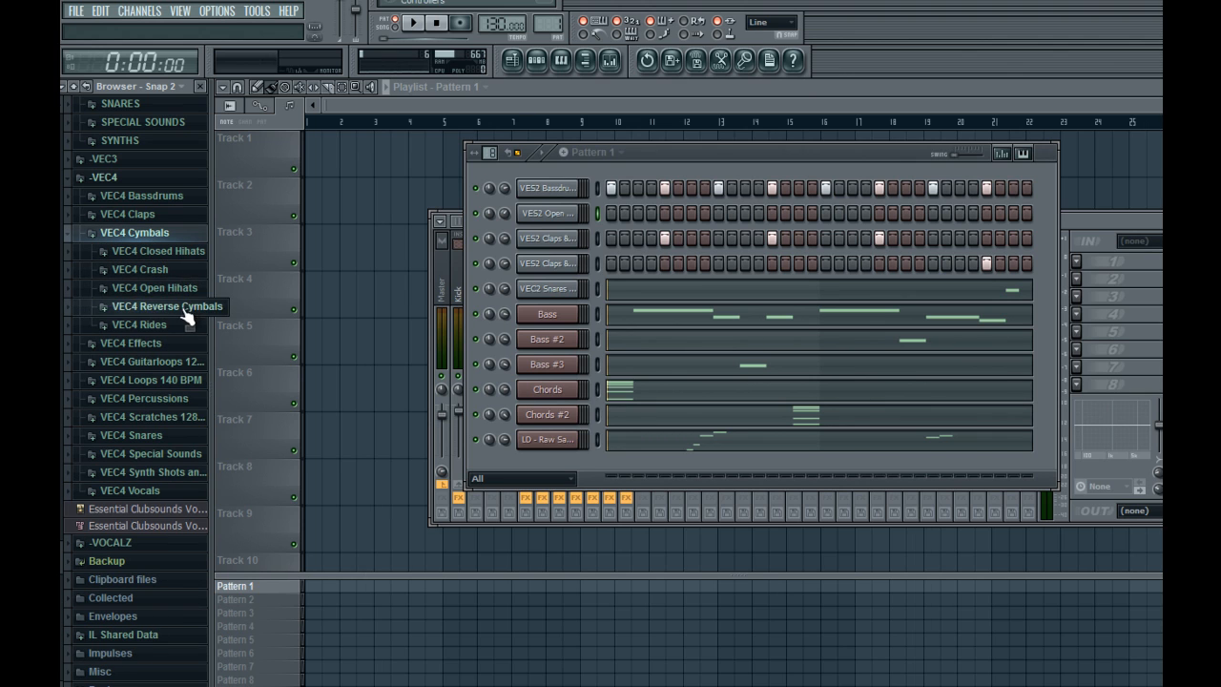
{"action": "left_click", "coordinate": [174, 269]}
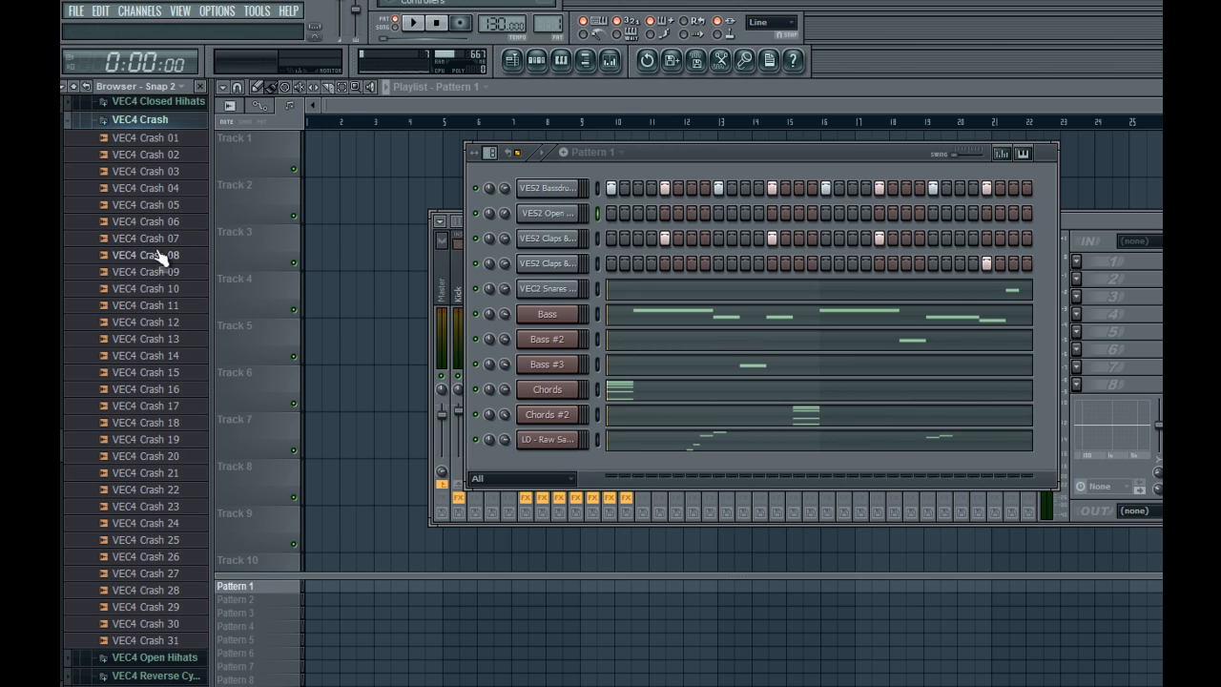
Preview VEC4 Crash 05, add it as a Pattern 1 channel, and move it directly below the VEC2 Snares channel
{"action": "left_click", "coordinate": [176, 204]}
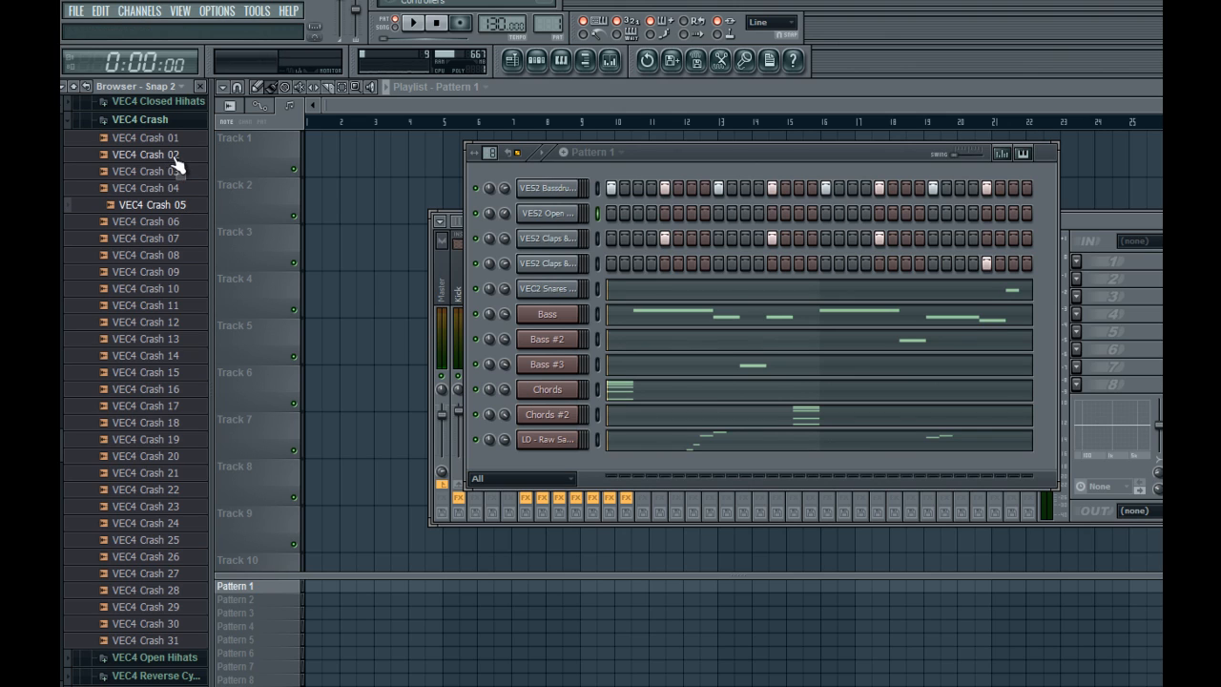
{"action": "left_click_drag", "start_coordinate": [173, 212], "coordinate": [573, 460]}
{"action": "key", "text": "space"}
{"action": "key", "text": "space"}
{"action": "key", "text": "alt+Up"}
{"action": "key", "text": "alt+Up"}
{"action": "key", "text": "alt+Up"}
{"action": "key", "text": "alt+Up"}
{"action": "key", "text": "alt+Up"}
{"action": "key", "text": "alt+Up"}
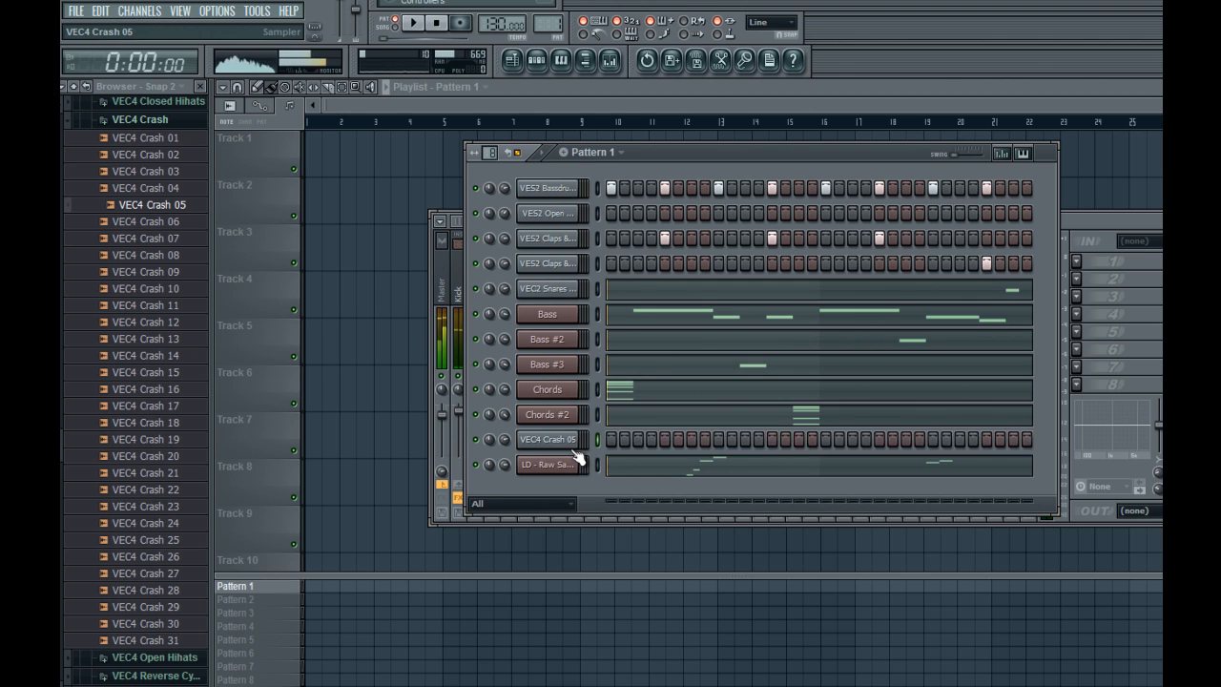
Solo the VEC4 Crash 05 channel and set its time-stretch sample length to 16 beats
{"action": "right_click", "coordinate": [476, 312]}
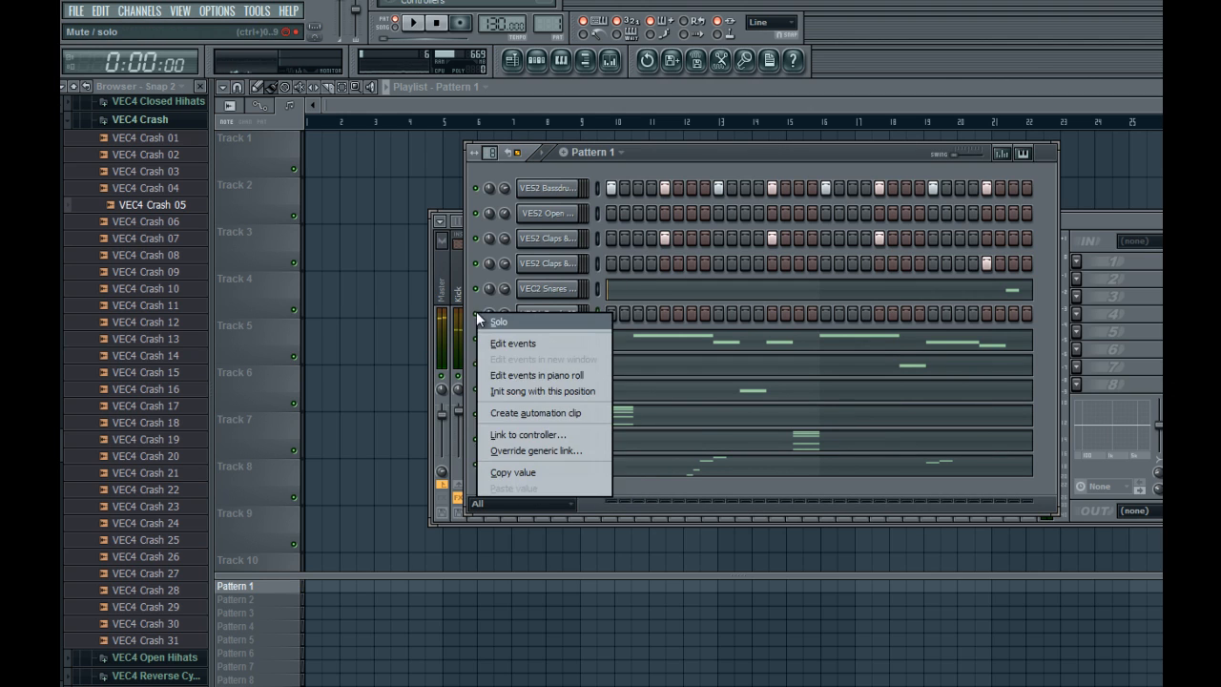
{"action": "left_click", "coordinate": [550, 312]}
{"action": "right_click", "coordinate": [488, 390]}
{"action": "left_click", "coordinate": [507, 416]}
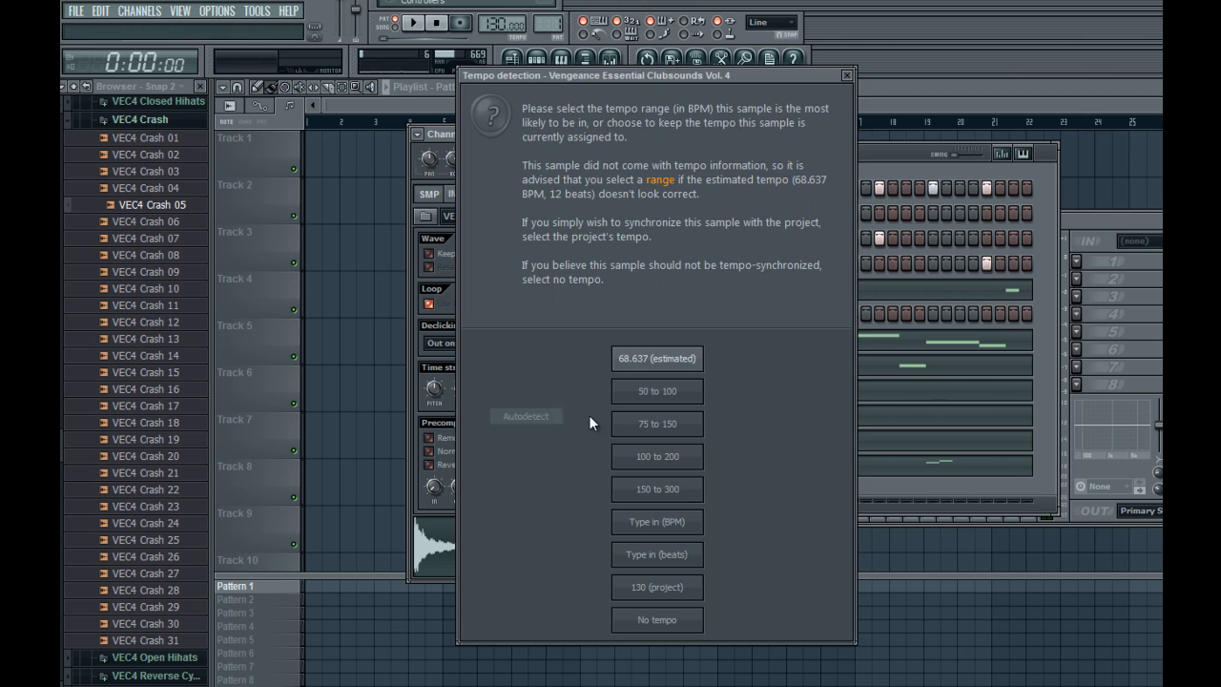
{"action": "left_click", "coordinate": [658, 555]}
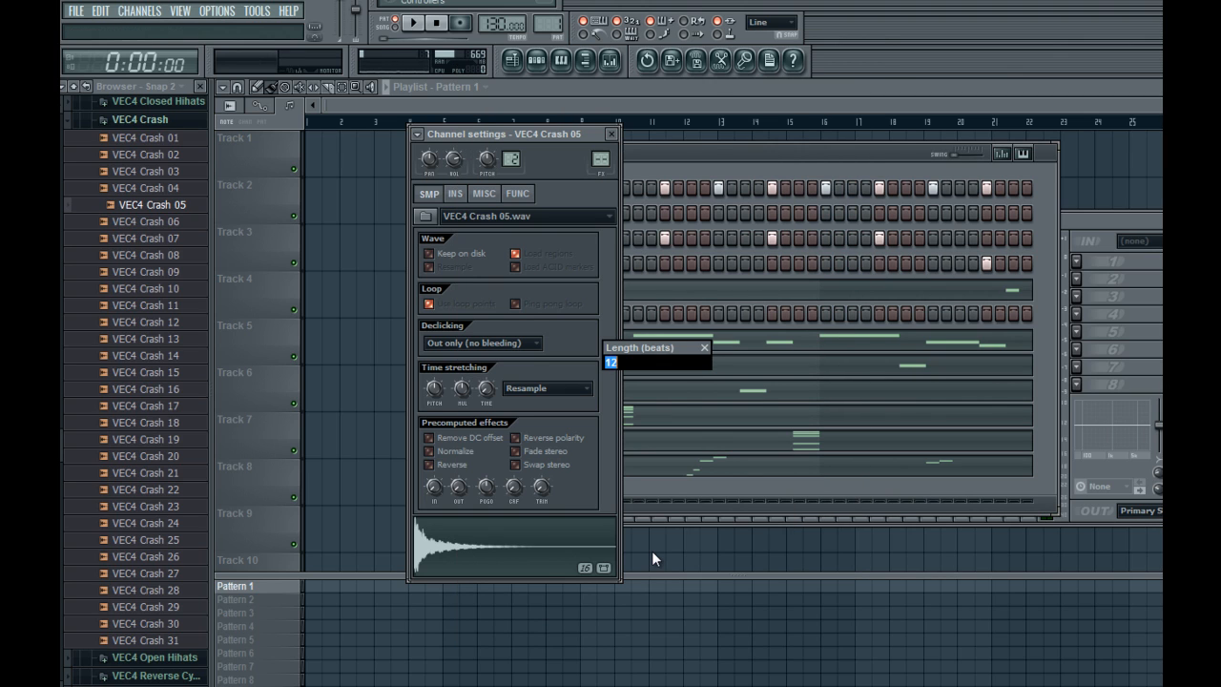
{"action": "type", "text": "16"}
{"action": "key", "text": "Return"}
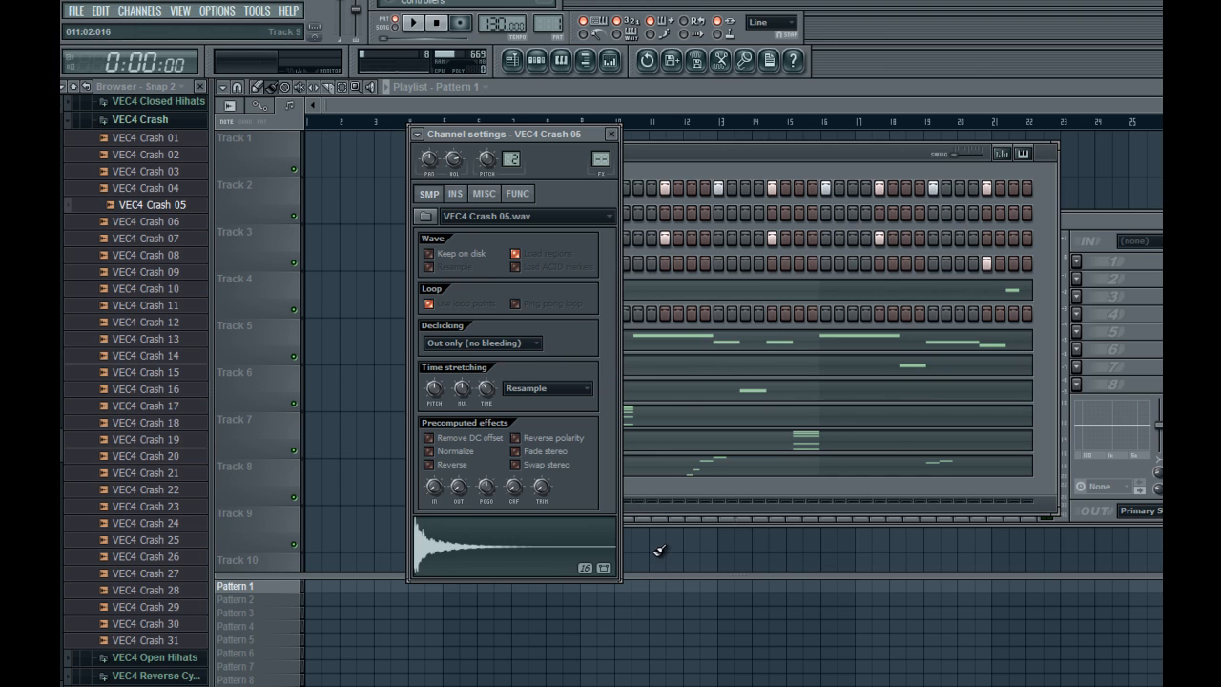
Place a VEC4 Crash 05 hit on the first step of Pattern 1 and reopen the channel's settings
{"action": "left_click", "coordinate": [677, 305]}
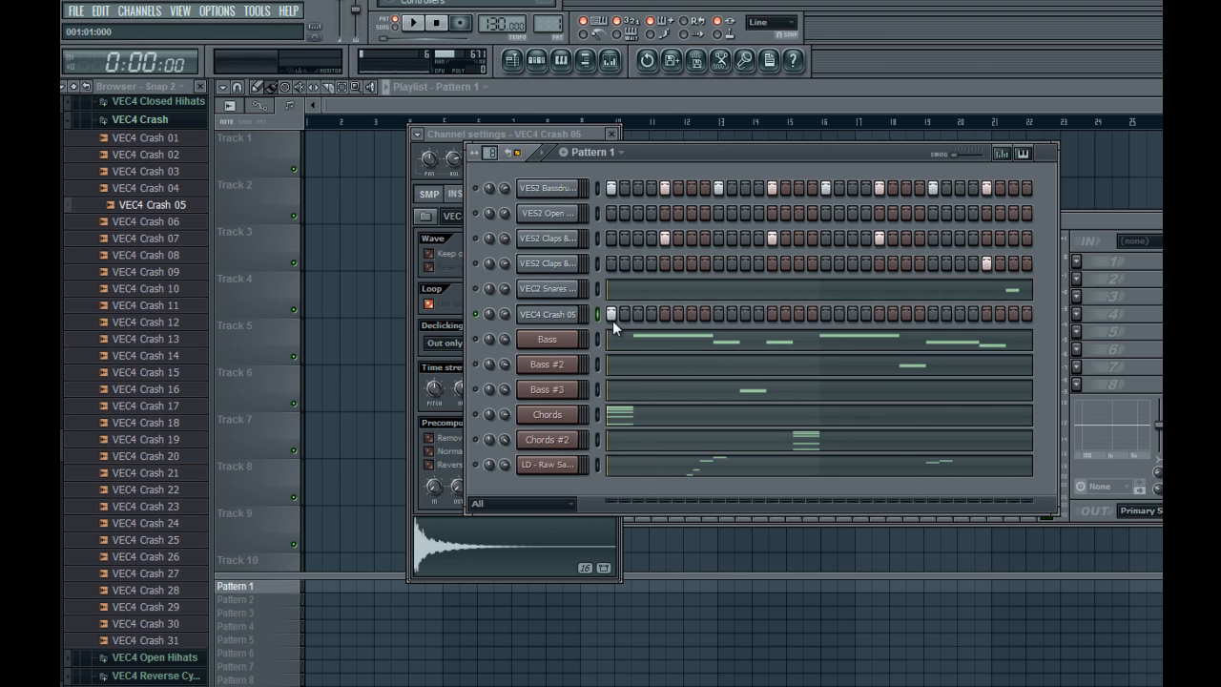
{"action": "left_click", "coordinate": [546, 316]}
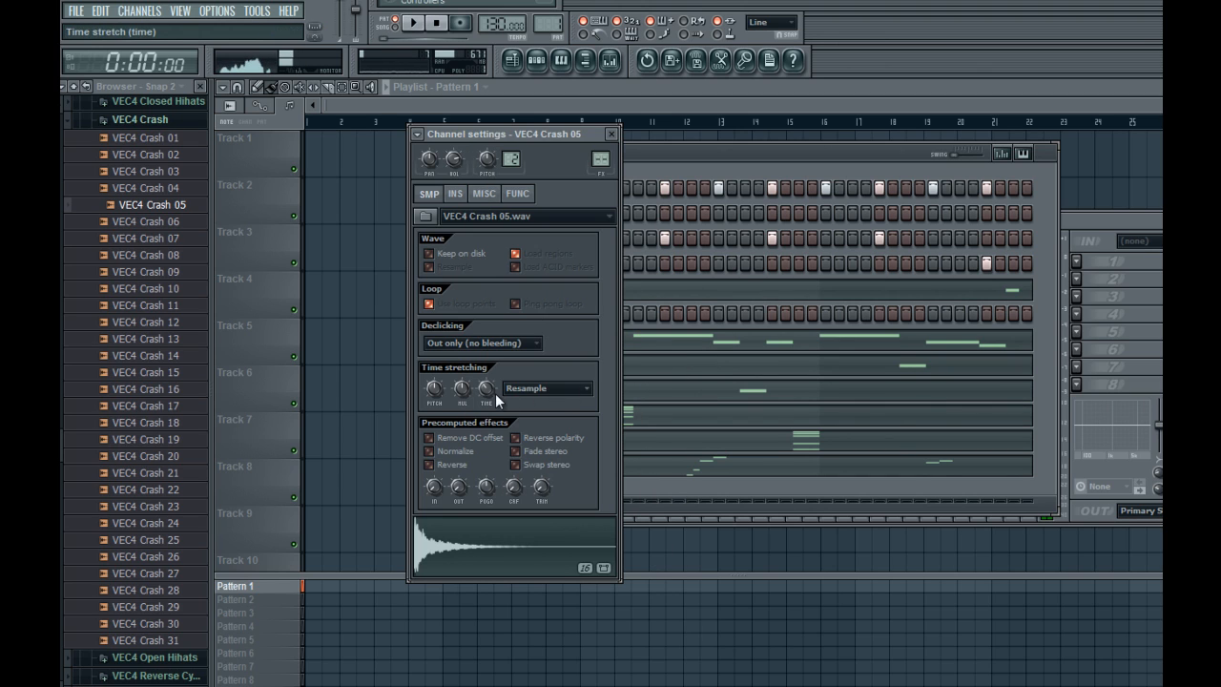
{"action": "left_click", "coordinate": [525, 389]}
{"action": "left_click", "coordinate": [529, 414]}
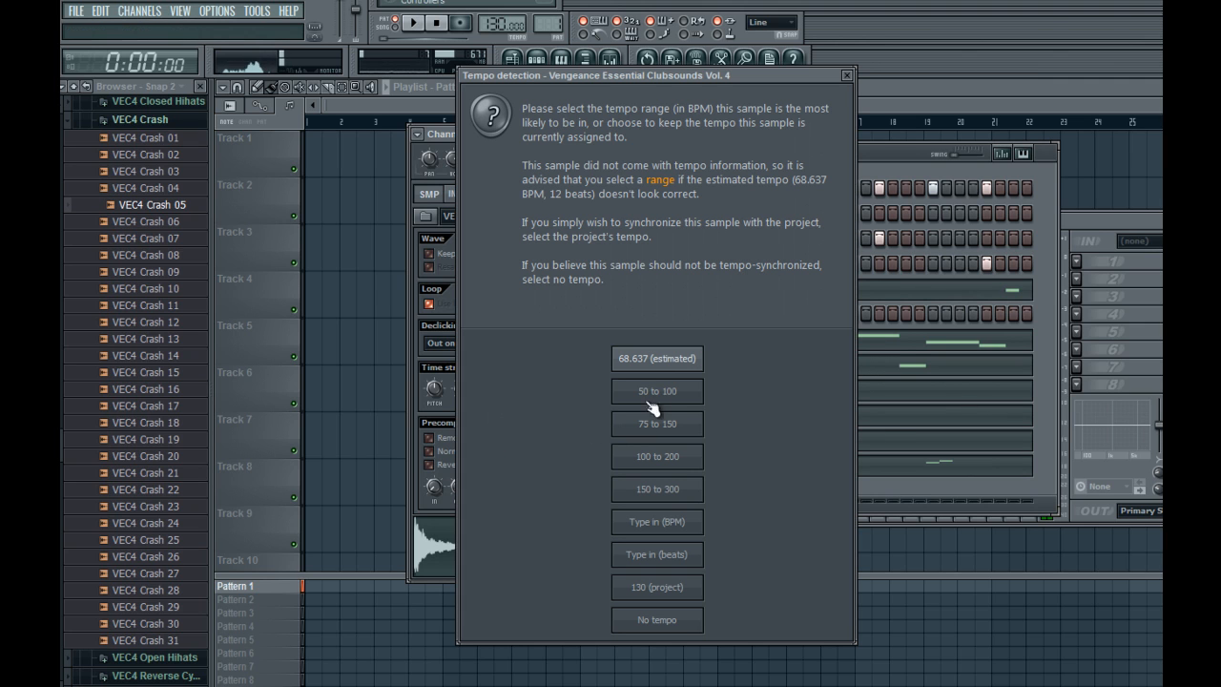
{"action": "left_click", "coordinate": [846, 77]}
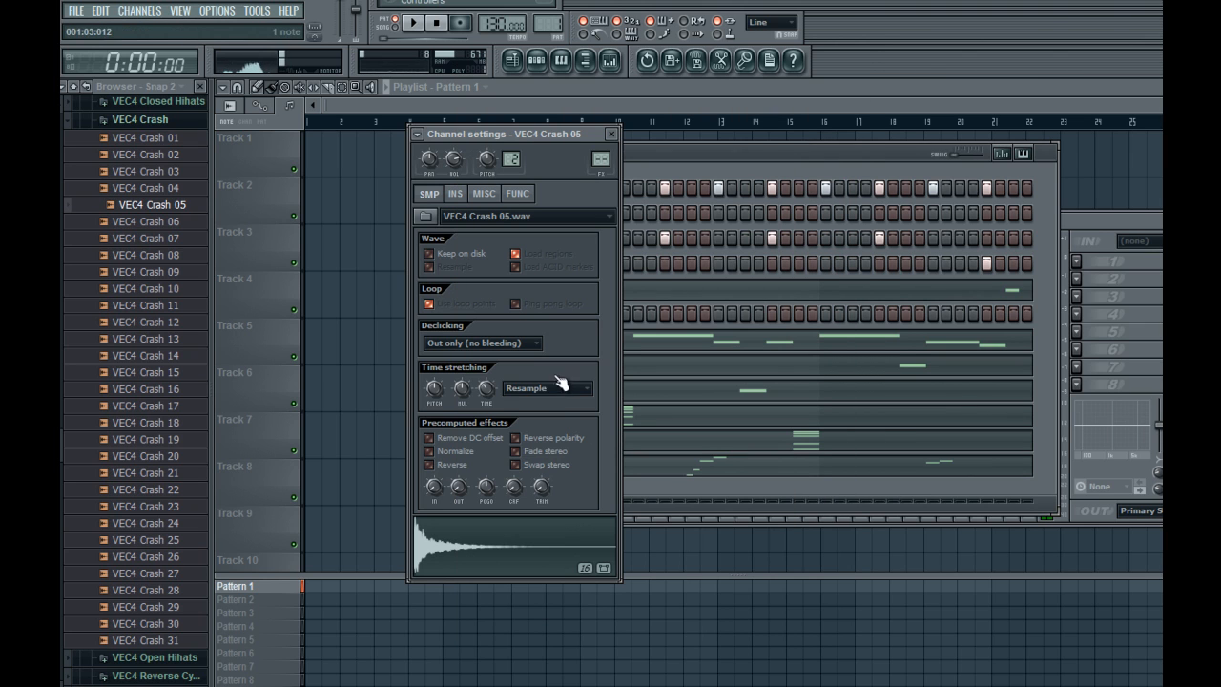
Set the VEC4 Crash 05 sample's tempo to 89 BPM for time stretching
{"action": "left_click", "coordinate": [494, 386]}
{"action": "left_click", "coordinate": [525, 412]}
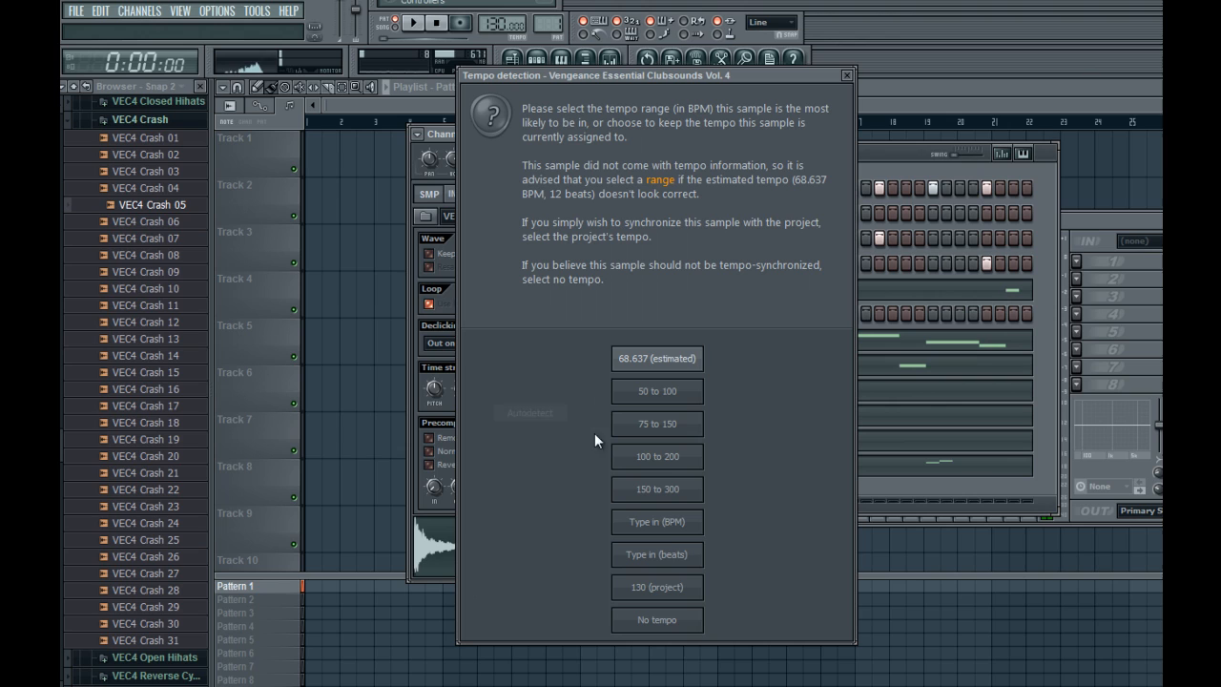
{"action": "left_click", "coordinate": [658, 522]}
{"action": "type", "text": "89"}
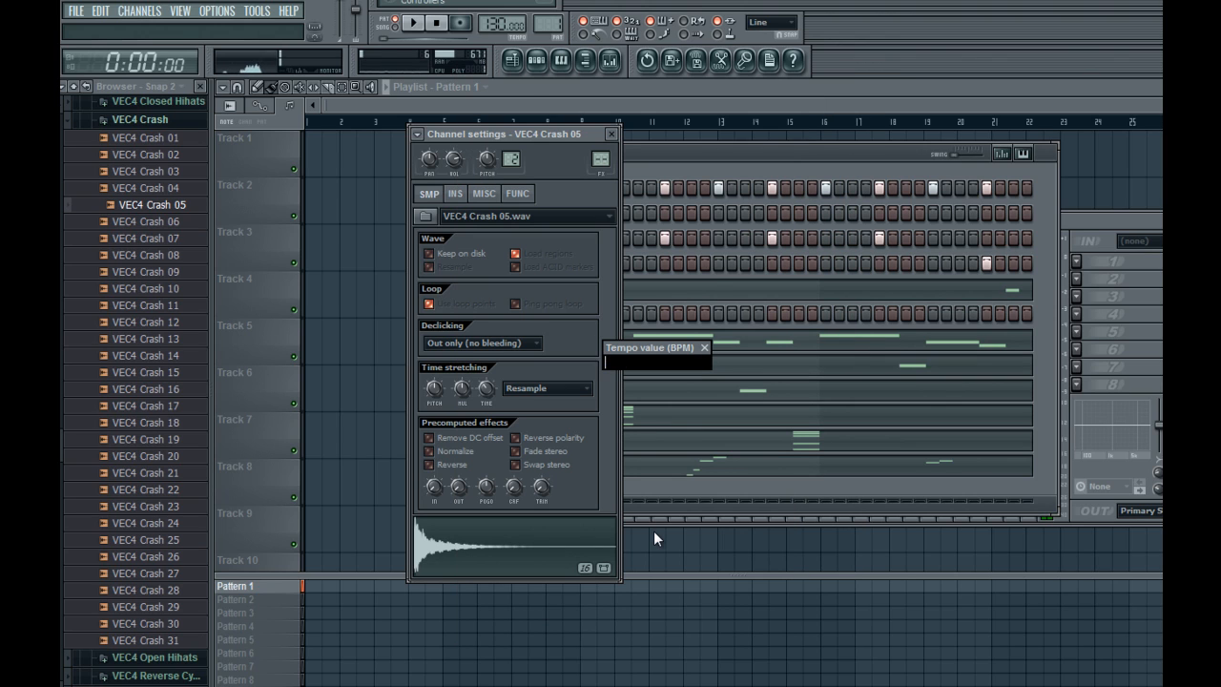
{"action": "key", "text": "Return"}
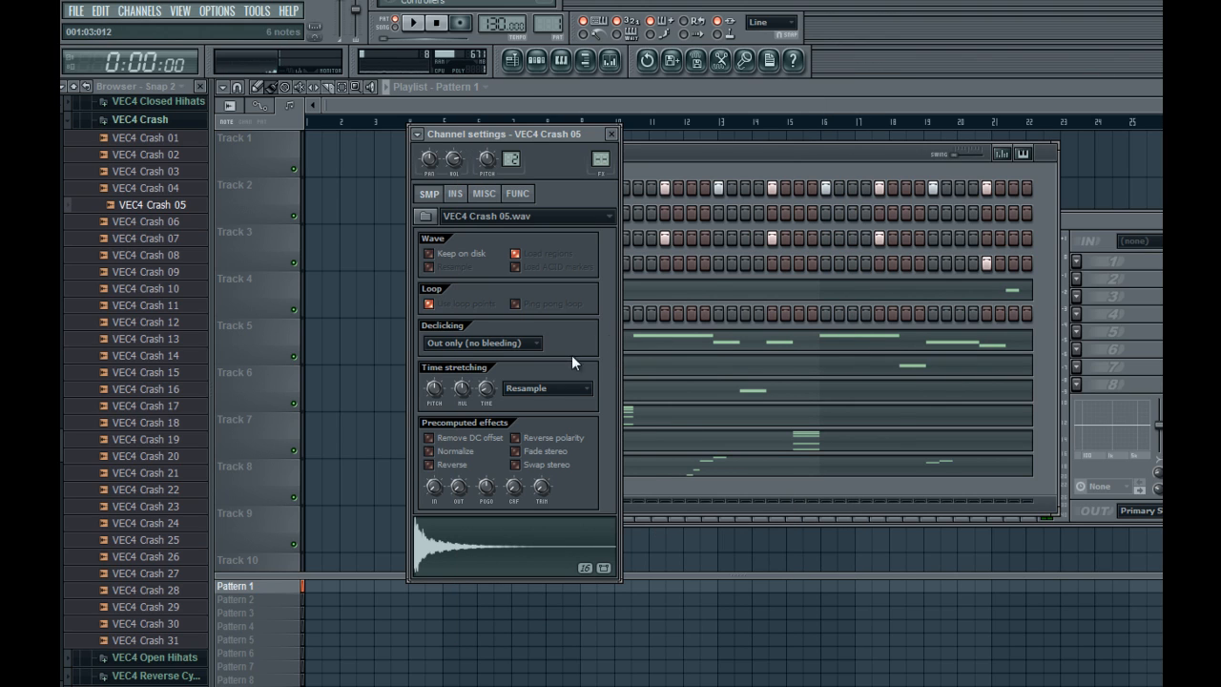
Try autodetecting the VEC4 Crash 05 sample's stretch length, and then a length of 4 bars
{"action": "right_click", "coordinate": [491, 396]}
{"action": "left_click", "coordinate": [500, 418]}
{"action": "left_click", "coordinate": [644, 365]}
{"action": "right_click", "coordinate": [485, 392]}
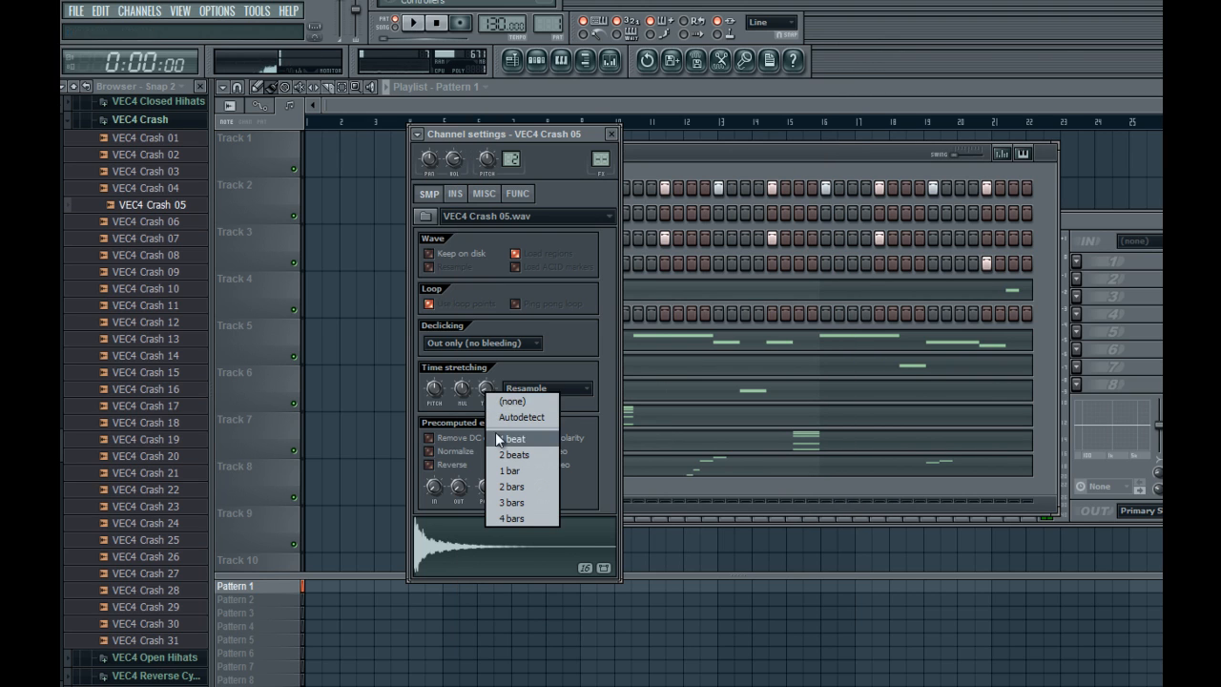
{"action": "left_click", "coordinate": [529, 516]}
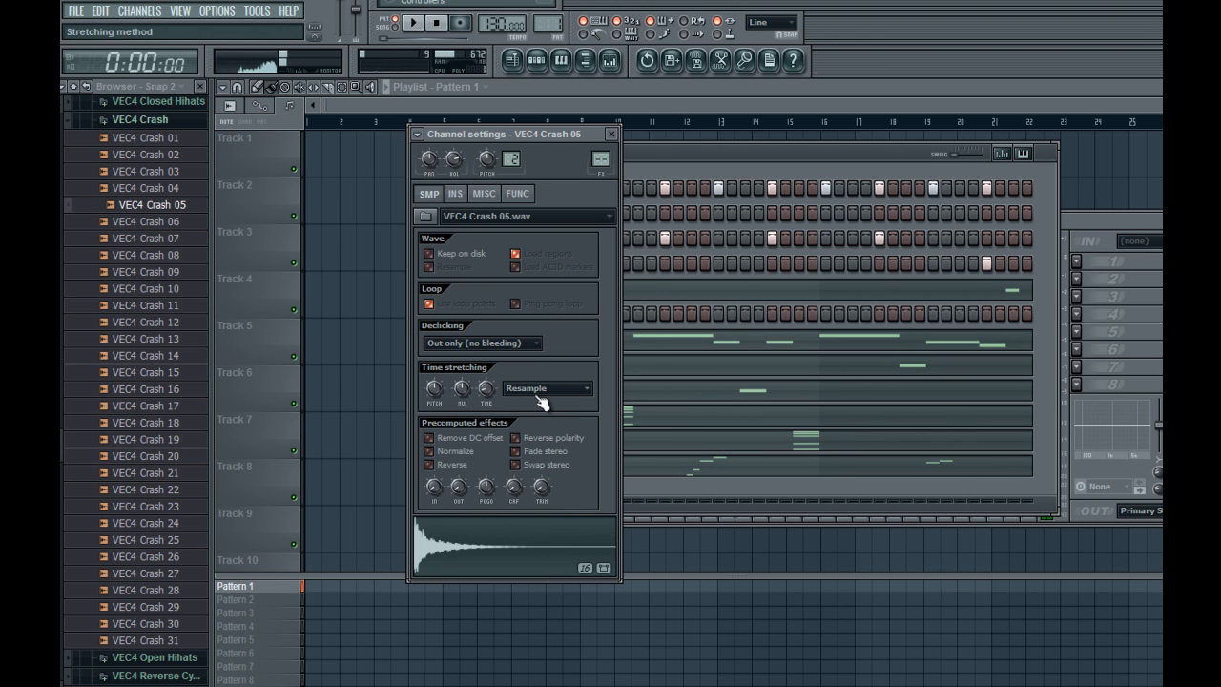
Set the VEC4 Crash 05 stretching method to Pro transient and its stretch length to 2 bars, and close the channel settings
{"action": "left_click", "coordinate": [541, 402]}
{"action": "left_click", "coordinate": [558, 431]}
{"action": "right_click", "coordinate": [487, 392]}
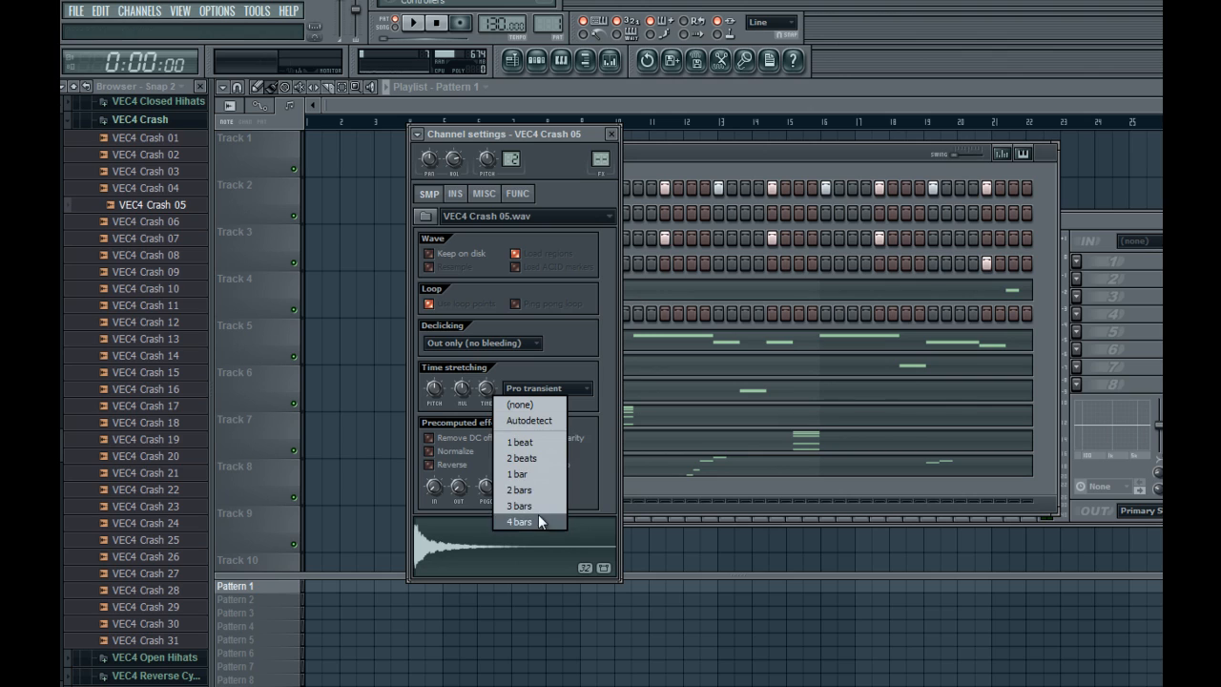
{"action": "left_click", "coordinate": [537, 488]}
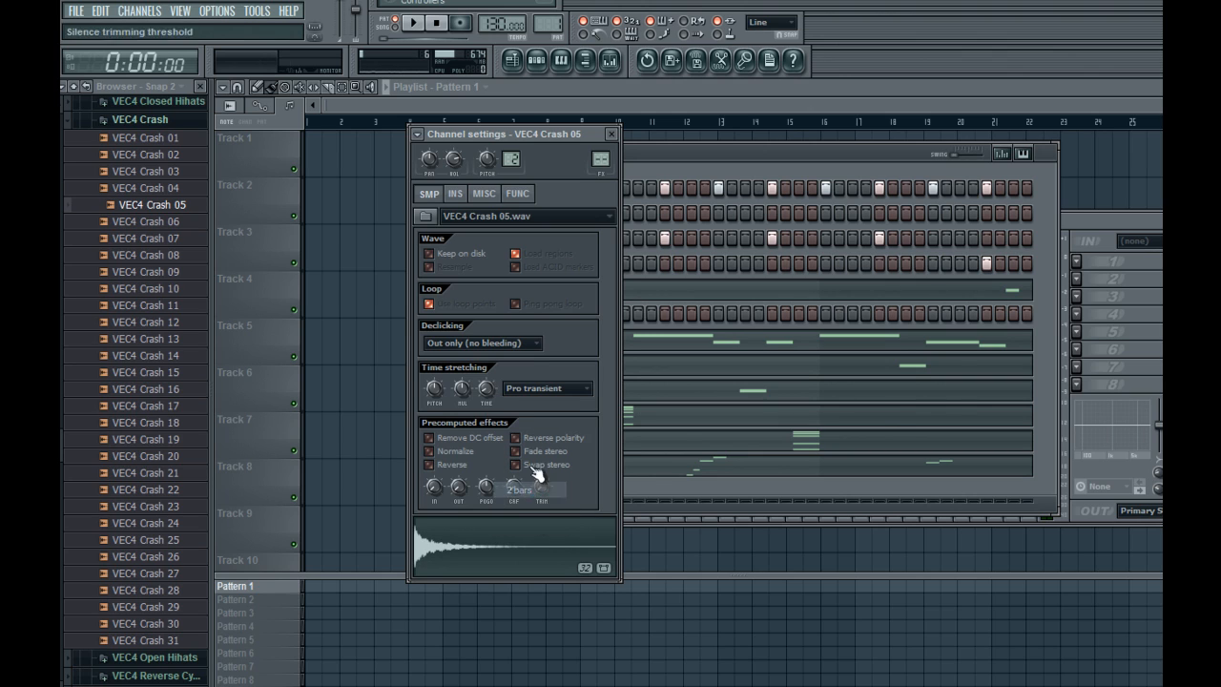
{"action": "right_click", "coordinate": [486, 389]}
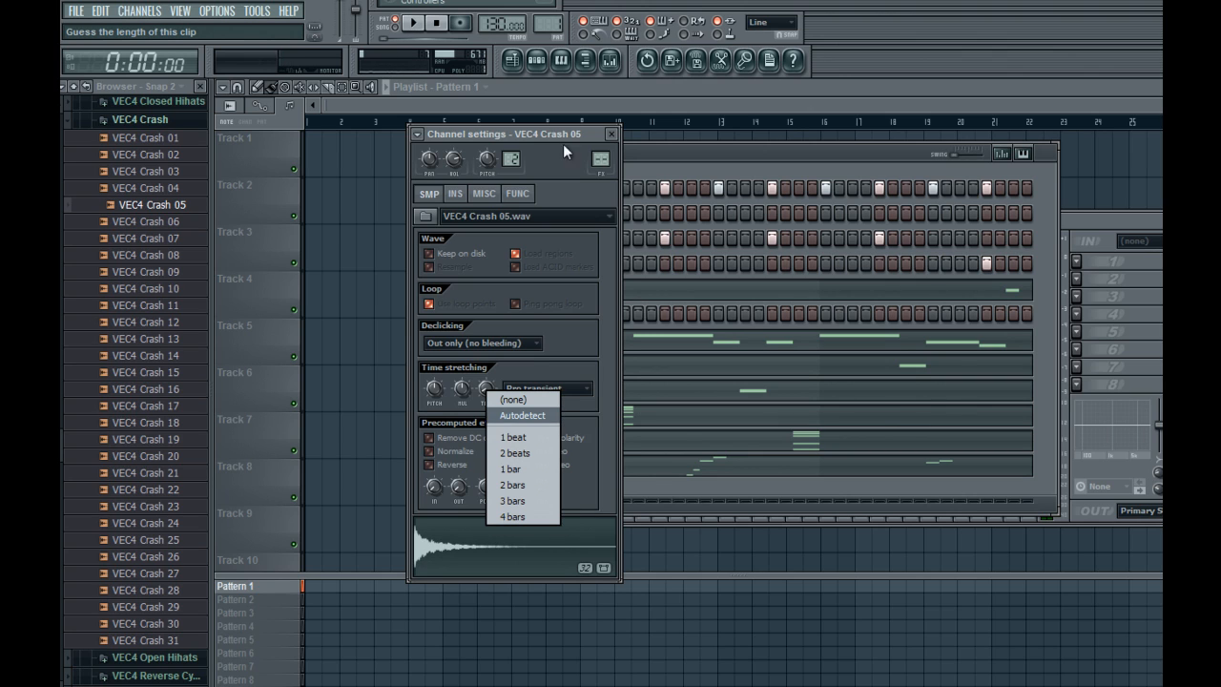
{"action": "left_click", "coordinate": [611, 134]}
{"action": "left_click", "coordinate": [611, 134]}
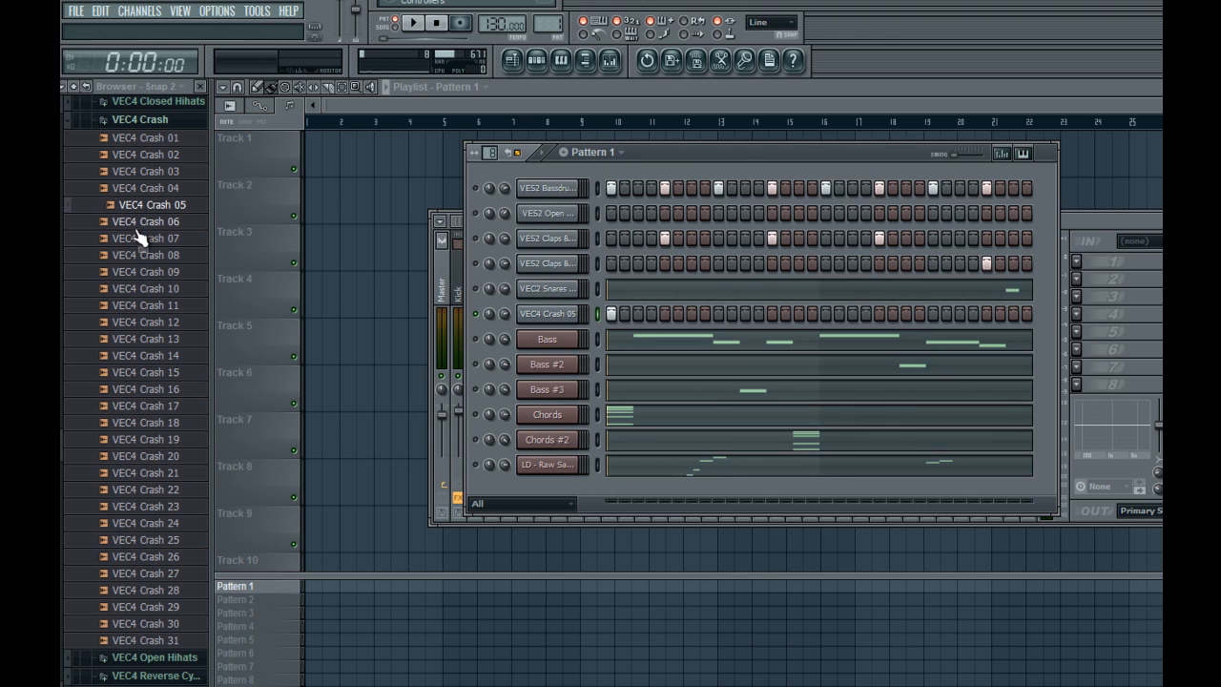
Preview further crash samples including VEC4 Crash 09 and check the VEC4 Crash 05 channel's settings
{"action": "left_click", "coordinate": [143, 254]}
{"action": "left_click", "coordinate": [145, 272]}
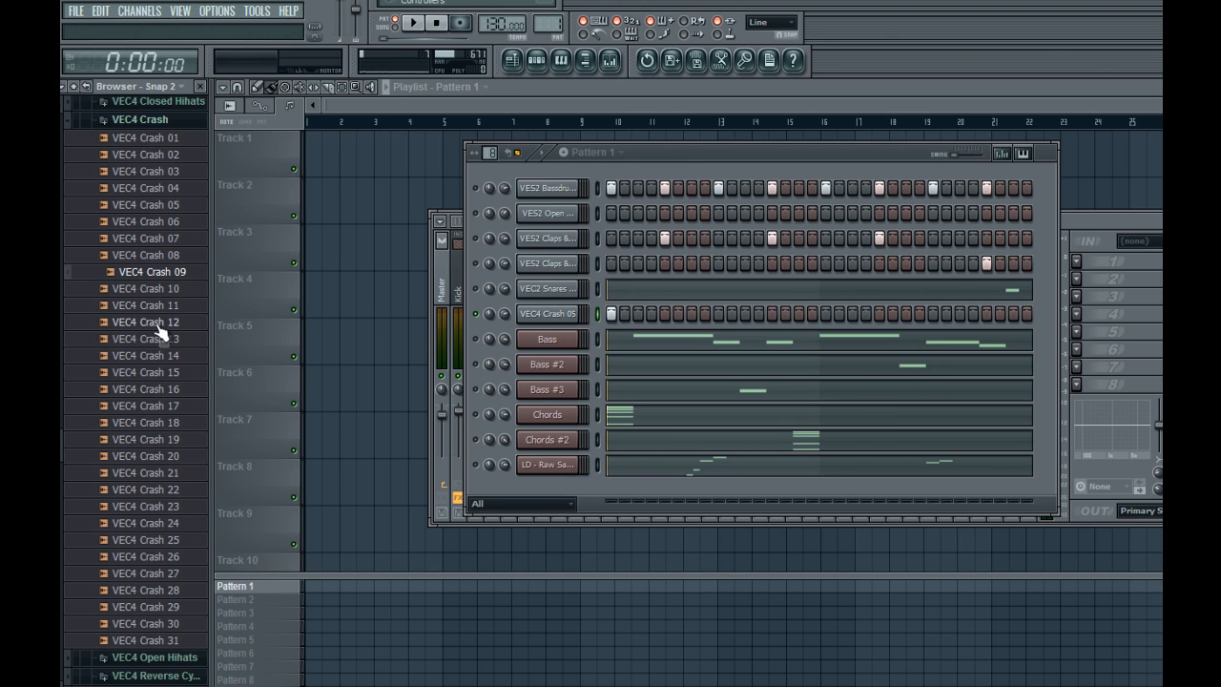
{"action": "left_click", "coordinate": [549, 314]}
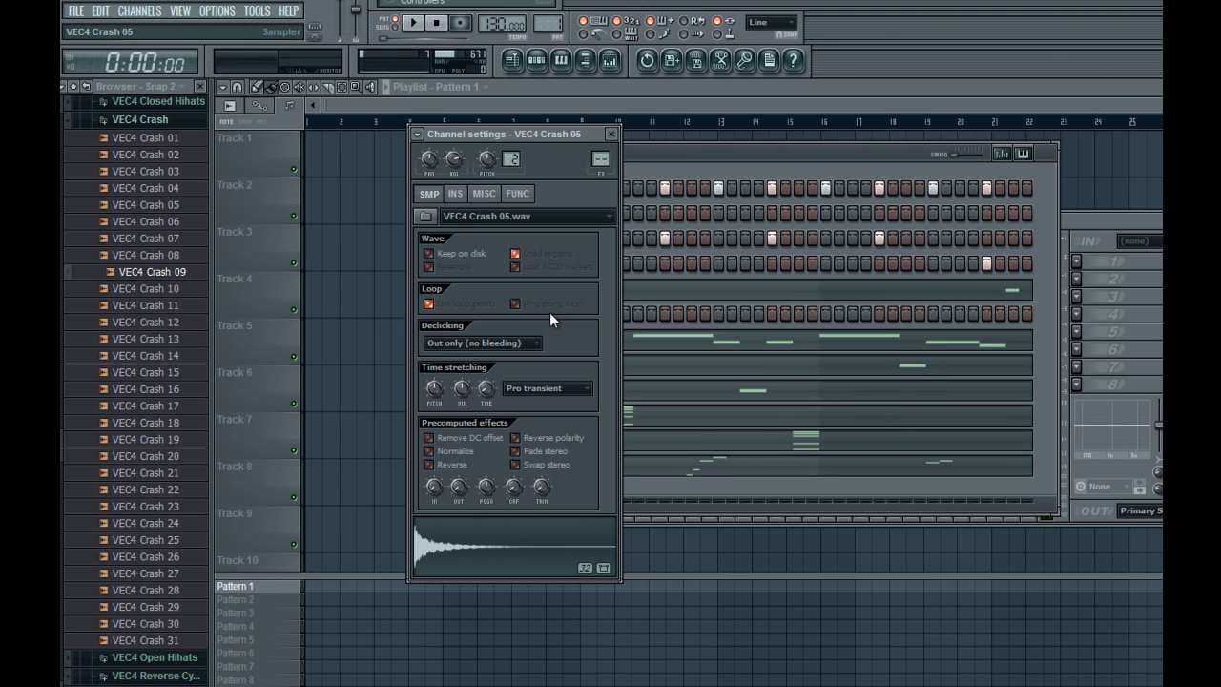
{"action": "left_click", "coordinate": [536, 213]}
{"action": "left_click", "coordinate": [536, 213]}
{"action": "left_click", "coordinate": [617, 122]}
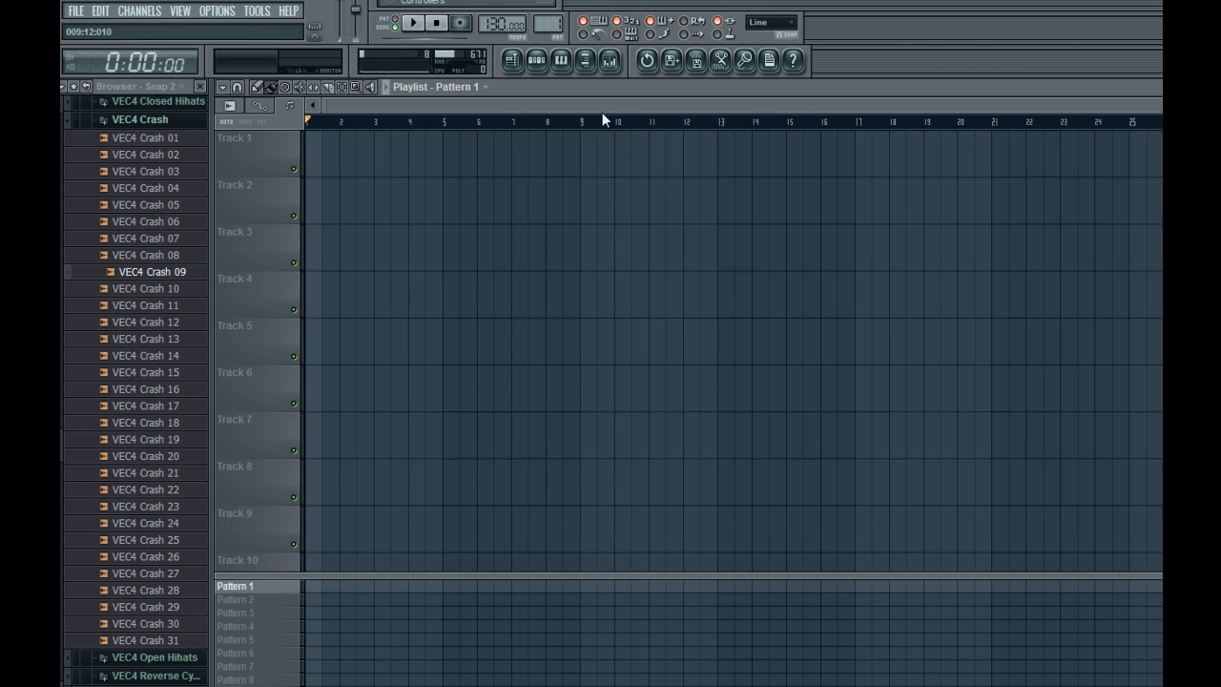
Load VEC4 Crash 10 into the VEC4 Crash 05 channel as its replacement sample and preview VEC4 Crash 13
{"action": "left_click", "coordinate": [537, 60]}
{"action": "left_click", "coordinate": [148, 288]}
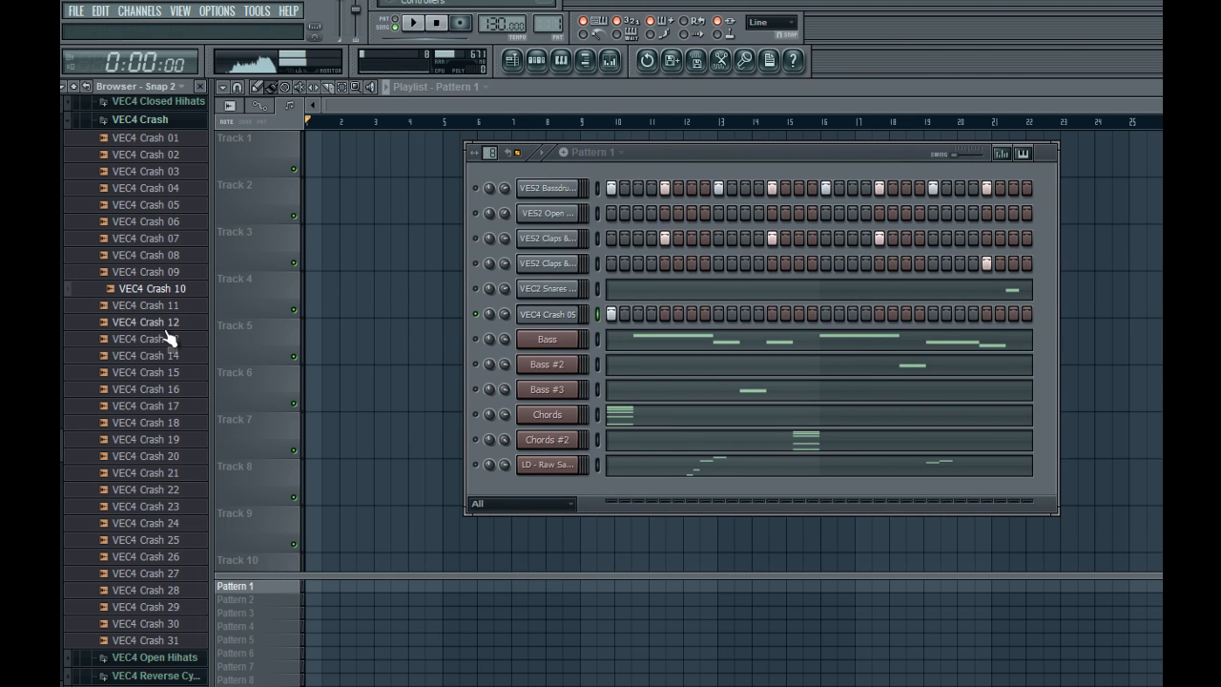
{"action": "left_click_drag", "start_coordinate": [185, 290], "coordinate": [550, 314]}
{"action": "left_click", "coordinate": [170, 341]}
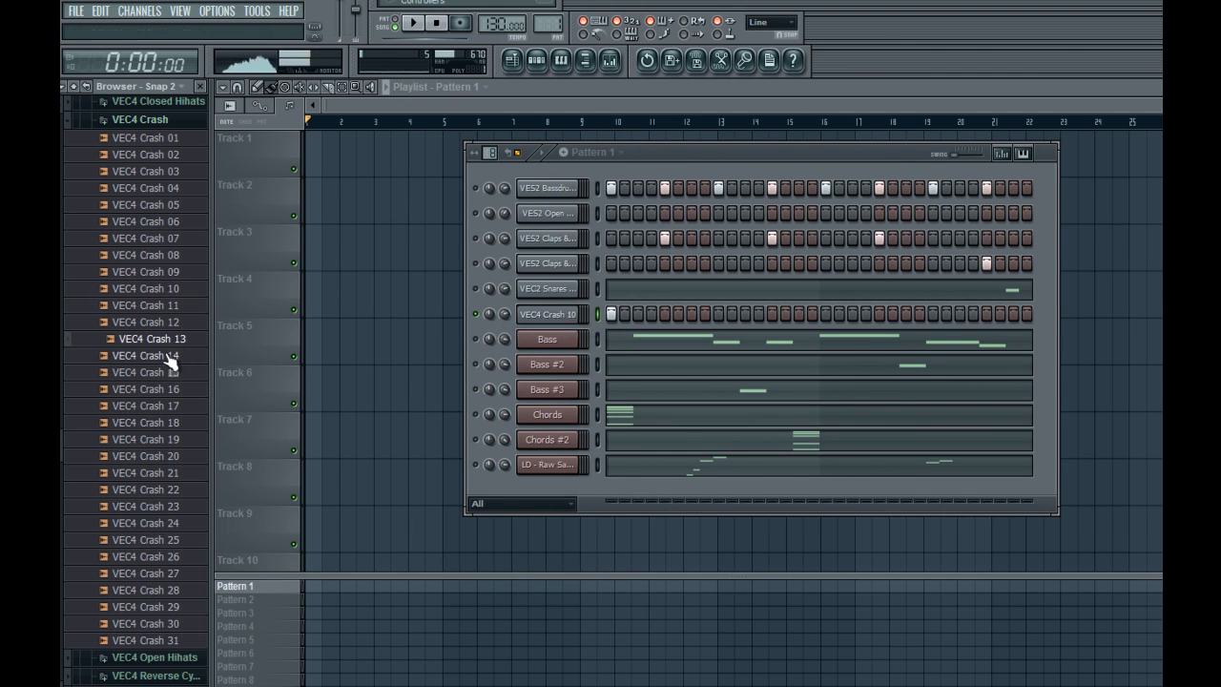
Link the VEC4 Crash 10 channel to a mixer track and move that track to insert 7, directly after VEC2 Snares
{"action": "left_click", "coordinate": [563, 316]}
{"action": "left_click", "coordinate": [610, 60]}
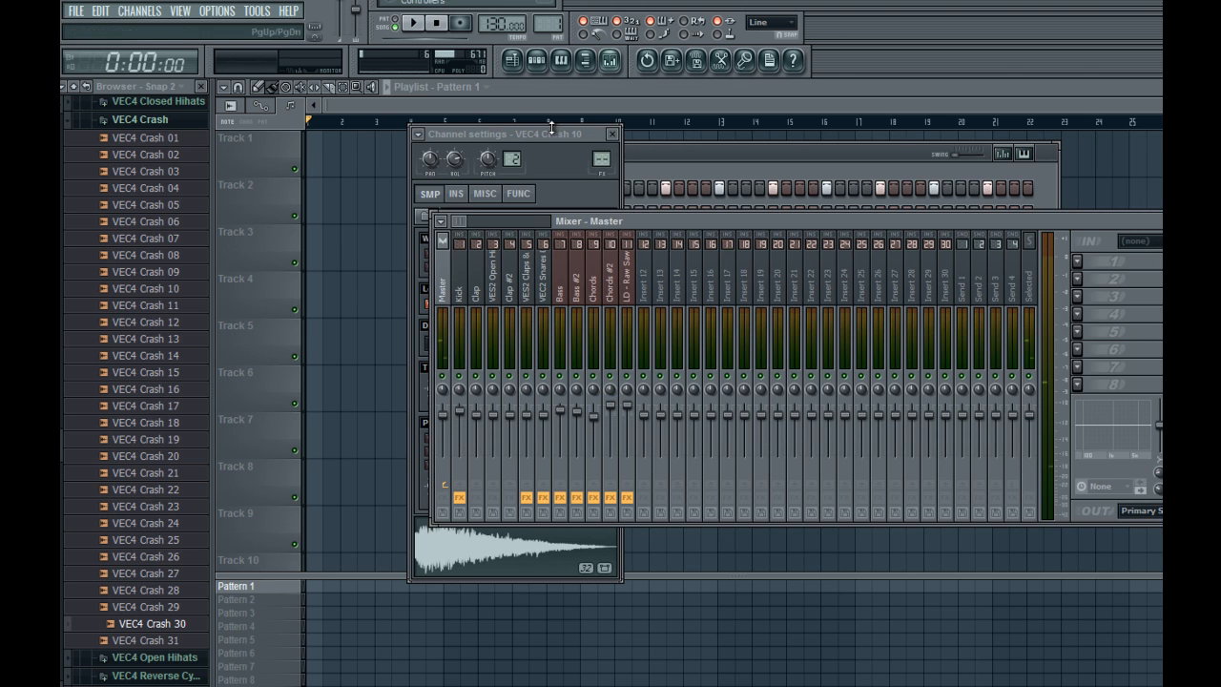
{"action": "right_click", "coordinate": [654, 307]}
{"action": "left_click", "coordinate": [788, 282]}
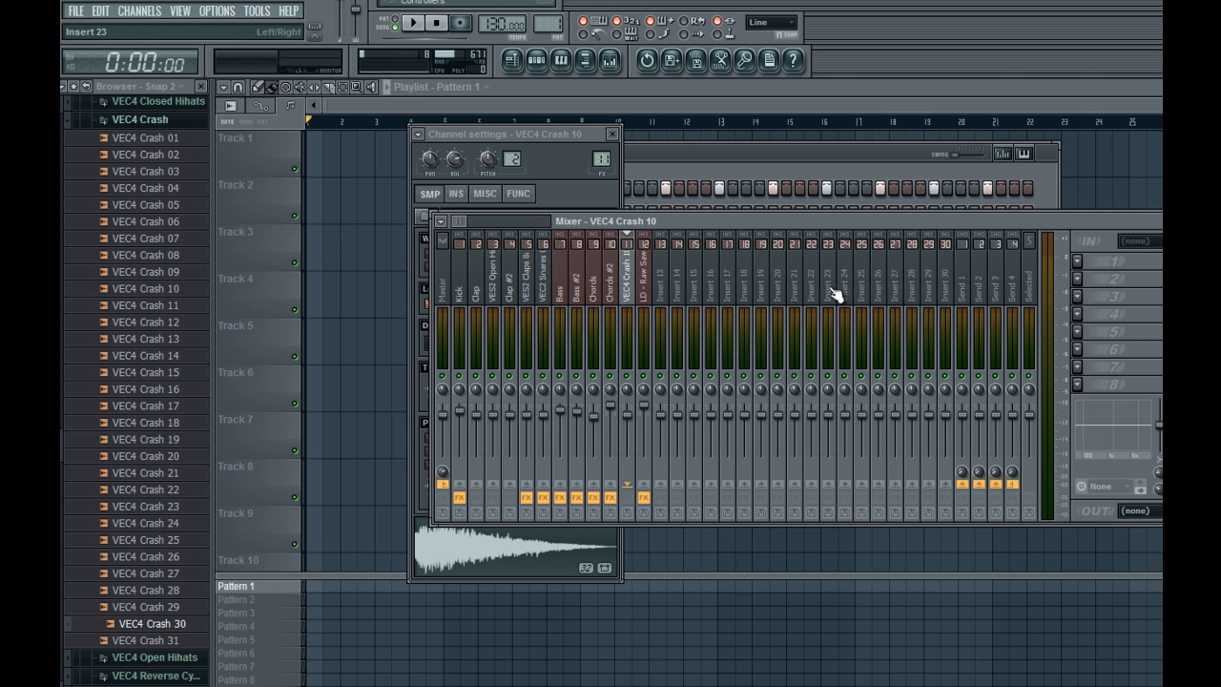
{"action": "key", "text": "alt+Left"}
{"action": "key", "text": "alt+Left"}
{"action": "key", "text": "alt+Left"}
{"action": "key", "text": "alt+Left"}
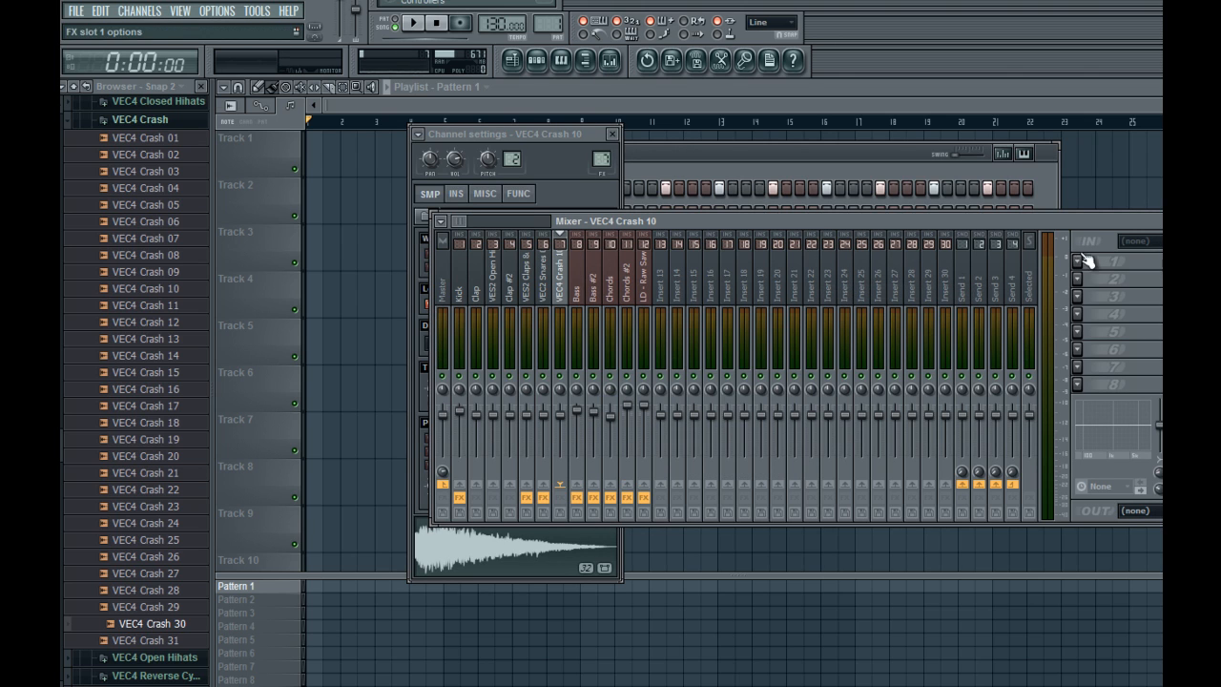
Add Fruity Parametric EQ 2 to the first effect slot of the VEC4 Crash 10 mixer track and clear the pattern view
{"action": "left_click", "coordinate": [1078, 258]}
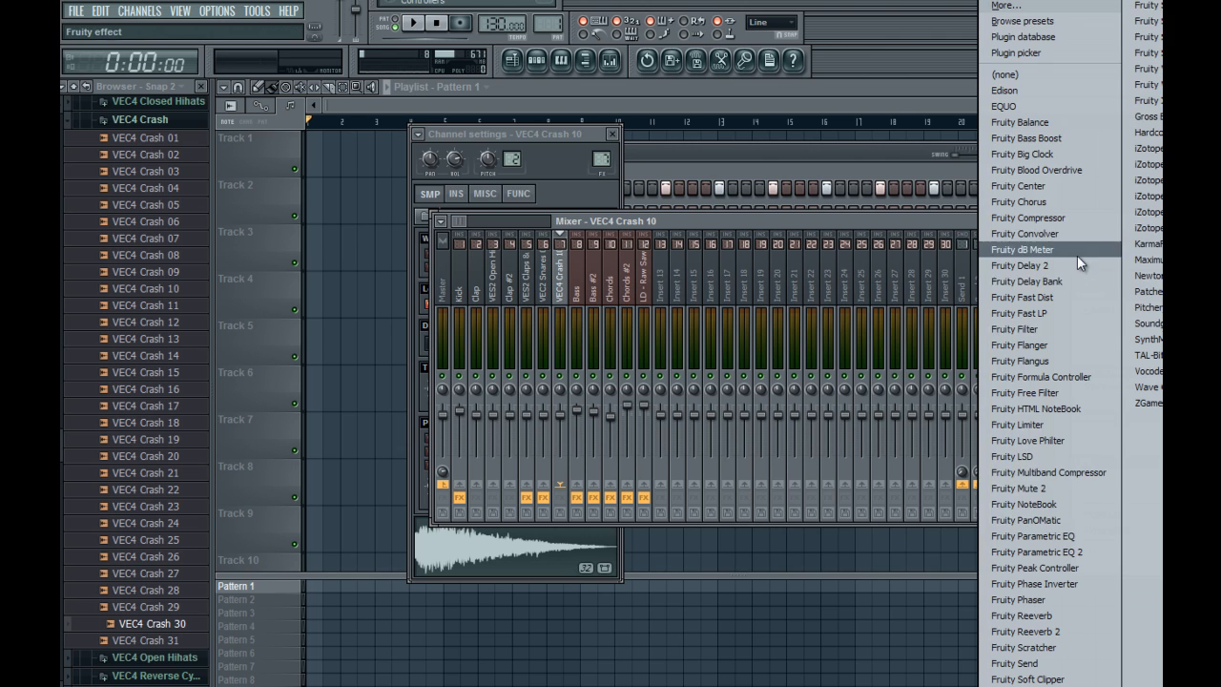
{"action": "left_click", "coordinate": [1062, 553]}
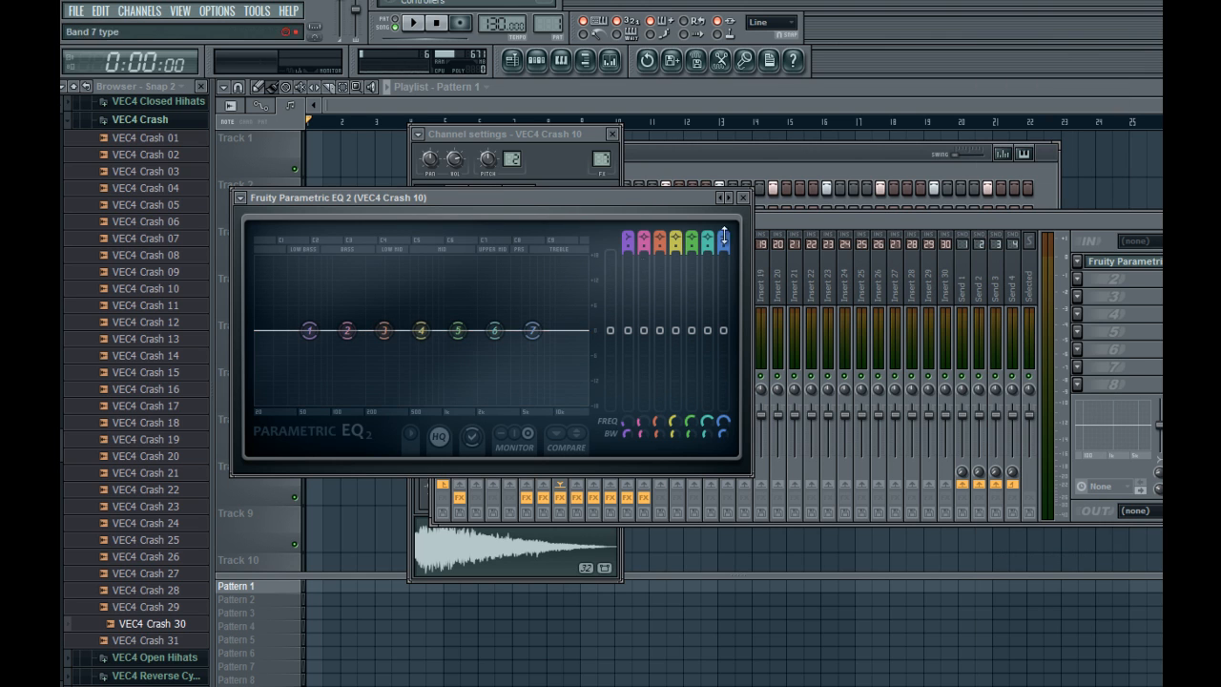
{"action": "left_click", "coordinate": [743, 197]}
{"action": "left_click", "coordinate": [613, 134]}
{"action": "left_click_drag", "start_coordinate": [658, 222], "coordinate": [614, 513]}
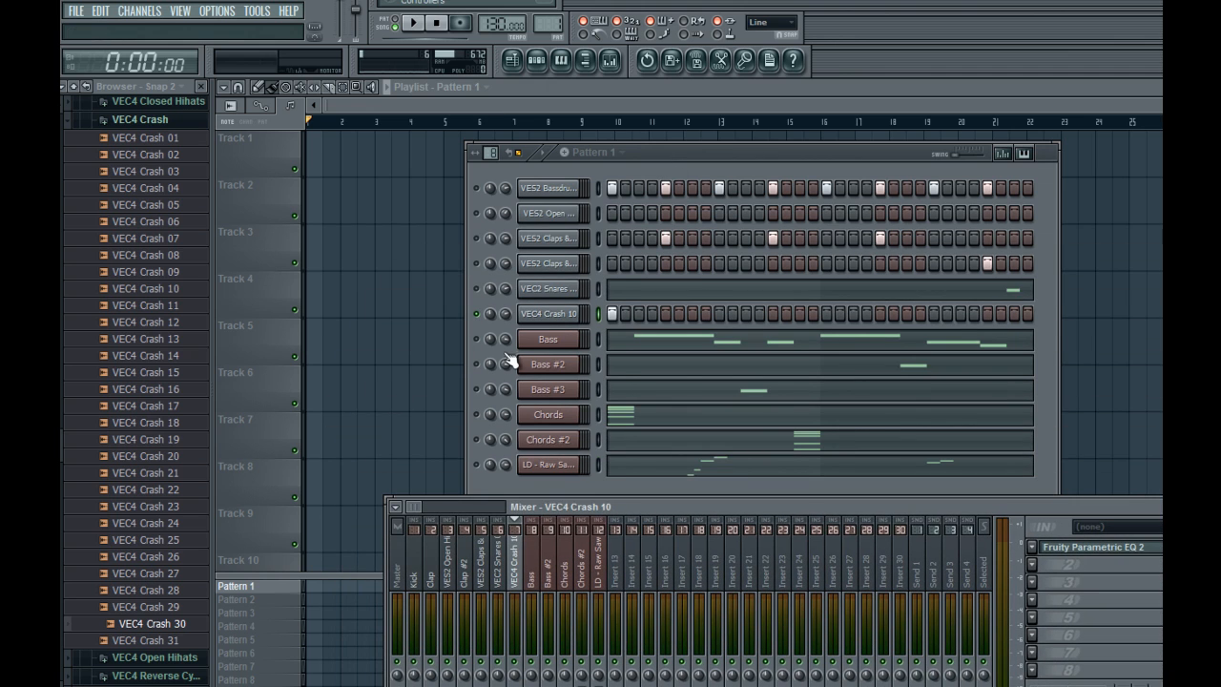
Place VEC4 Crash 30 as an audio clip on playlist Track 5 in bar 2 and open its channel settings
{"action": "left_click", "coordinate": [559, 314]}
{"action": "left_click", "coordinate": [612, 133]}
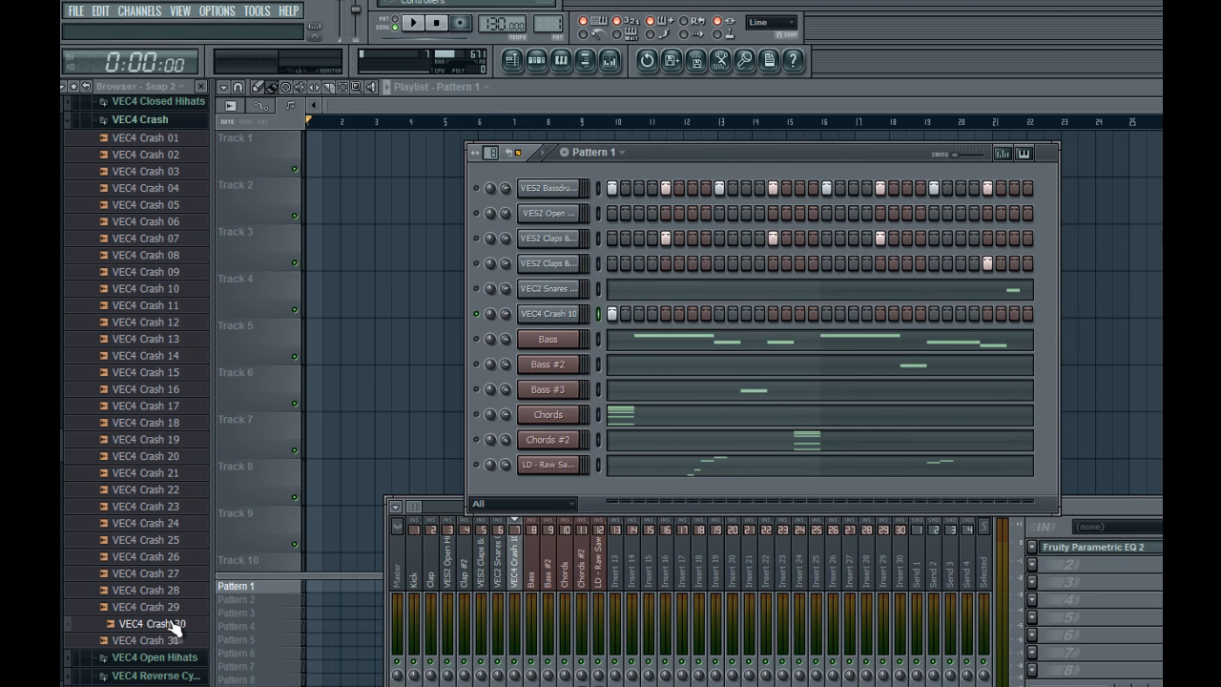
{"action": "left_click_drag", "start_coordinate": [163, 624], "coordinate": [378, 346]}
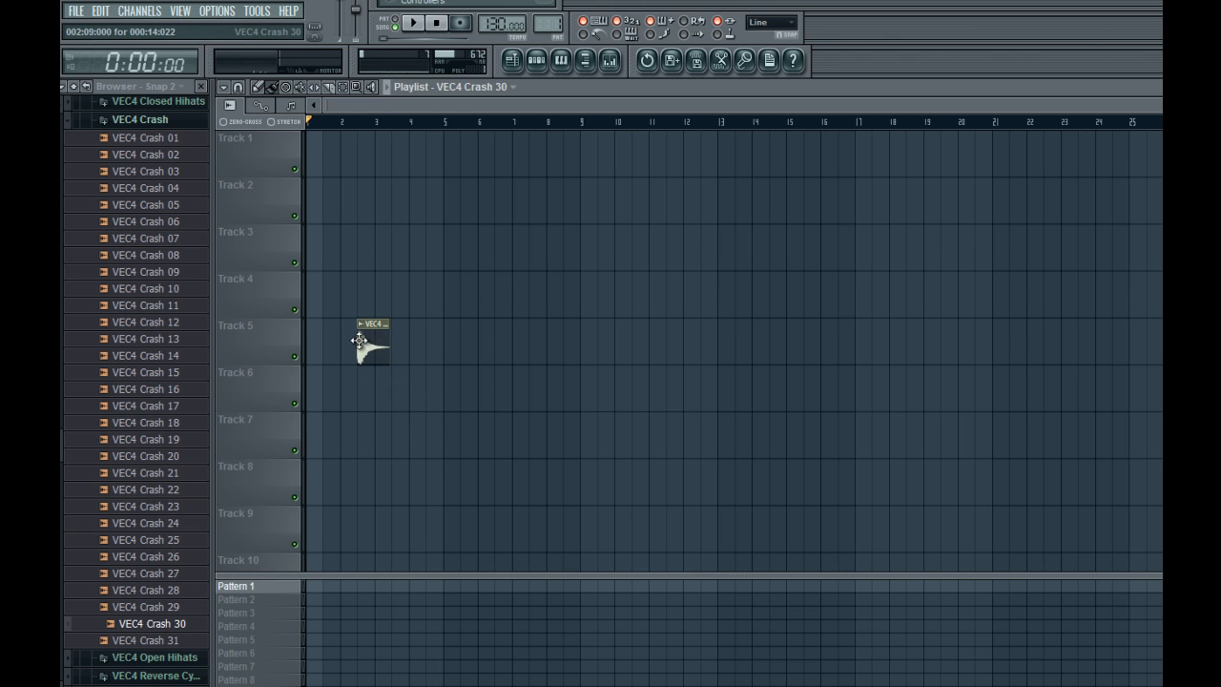
{"action": "double_click", "coordinate": [378, 346]}
Link the VEC4 Crash 30 channel to mixer insert 13, directly after the LD - Raw Saw track
{"action": "left_click", "coordinate": [609, 60]}
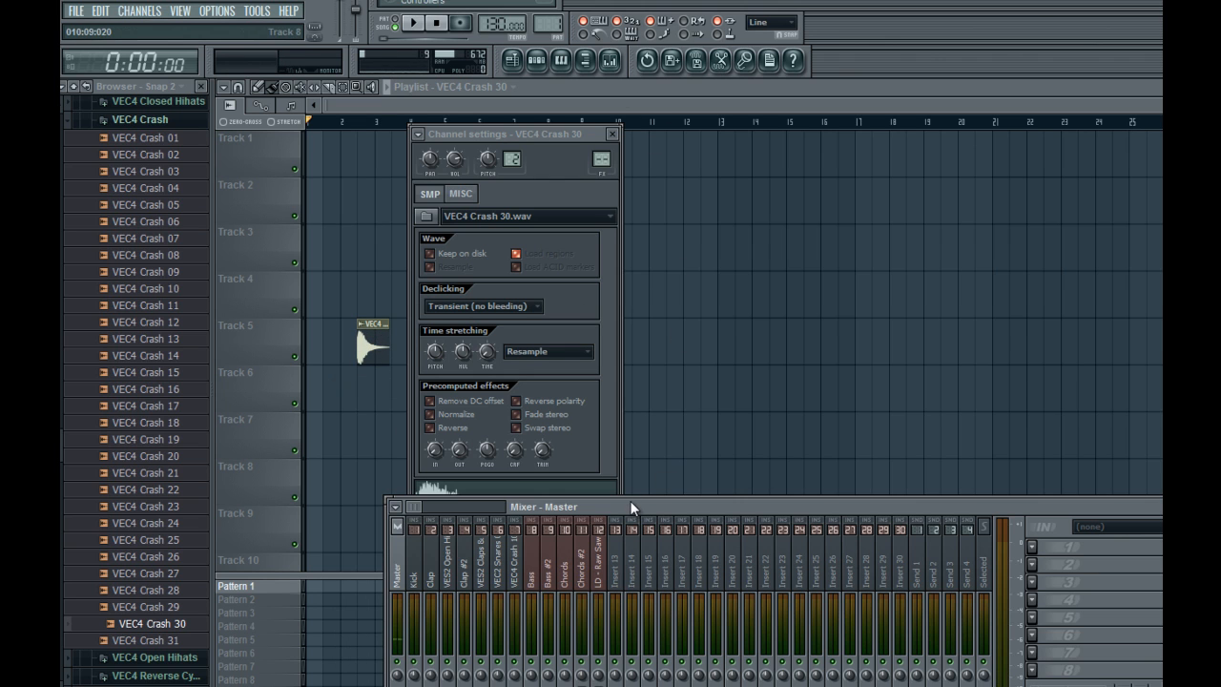
{"action": "left_click_drag", "start_coordinate": [633, 505], "coordinate": [630, 256]}
{"action": "right_click", "coordinate": [618, 326]}
{"action": "mouse_move", "coordinate": [769, 331]}
{"action": "left_click", "coordinate": [809, 331]}
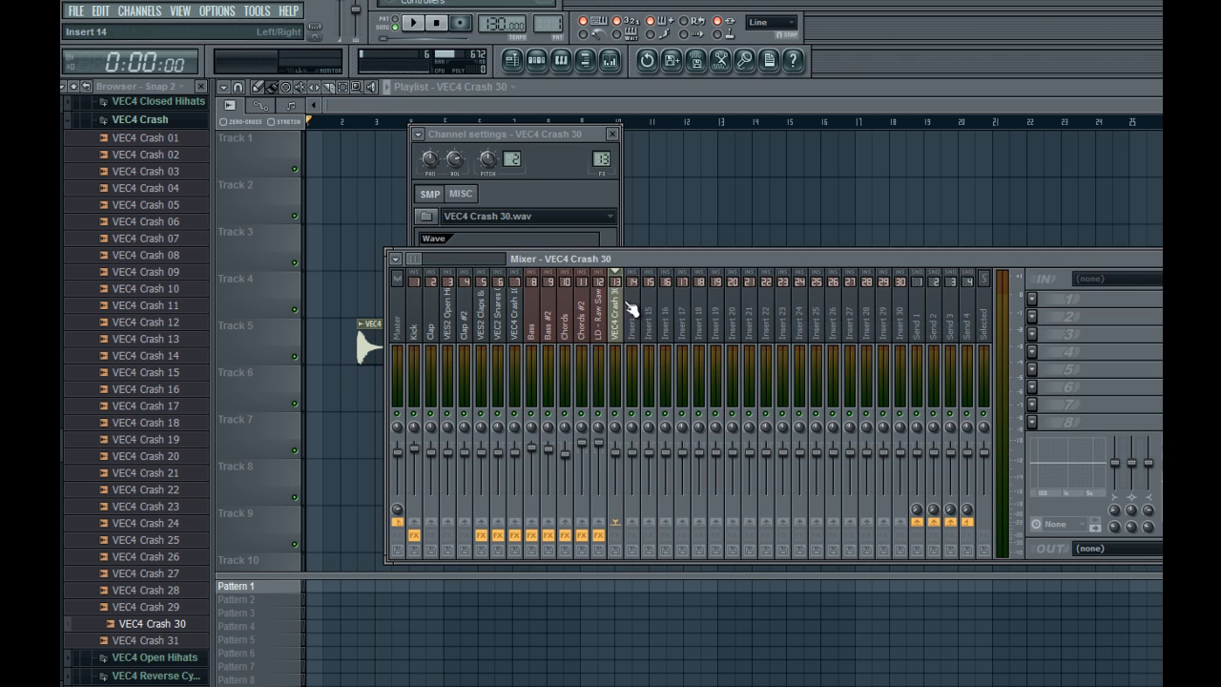
Show all channels in the step sequencer and select the VEC4 Crash 10 mixer track
{"action": "left_click", "coordinate": [539, 63]}
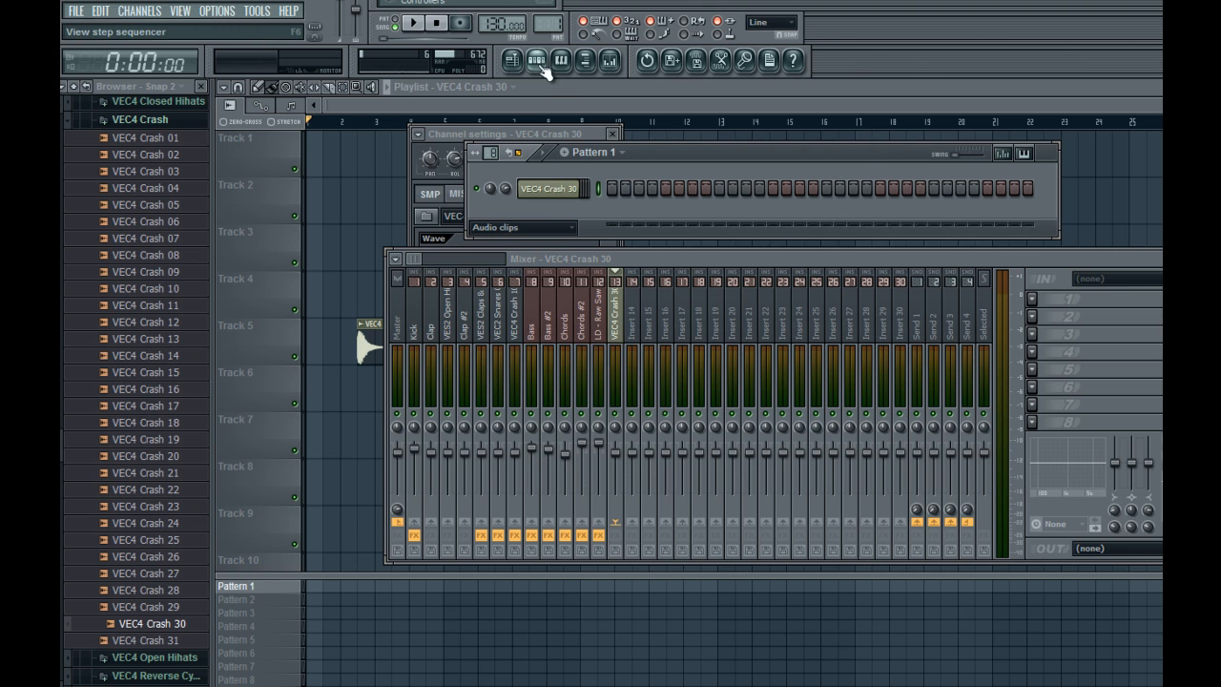
{"action": "left_click", "coordinate": [535, 227]}
{"action": "left_click", "coordinate": [528, 241]}
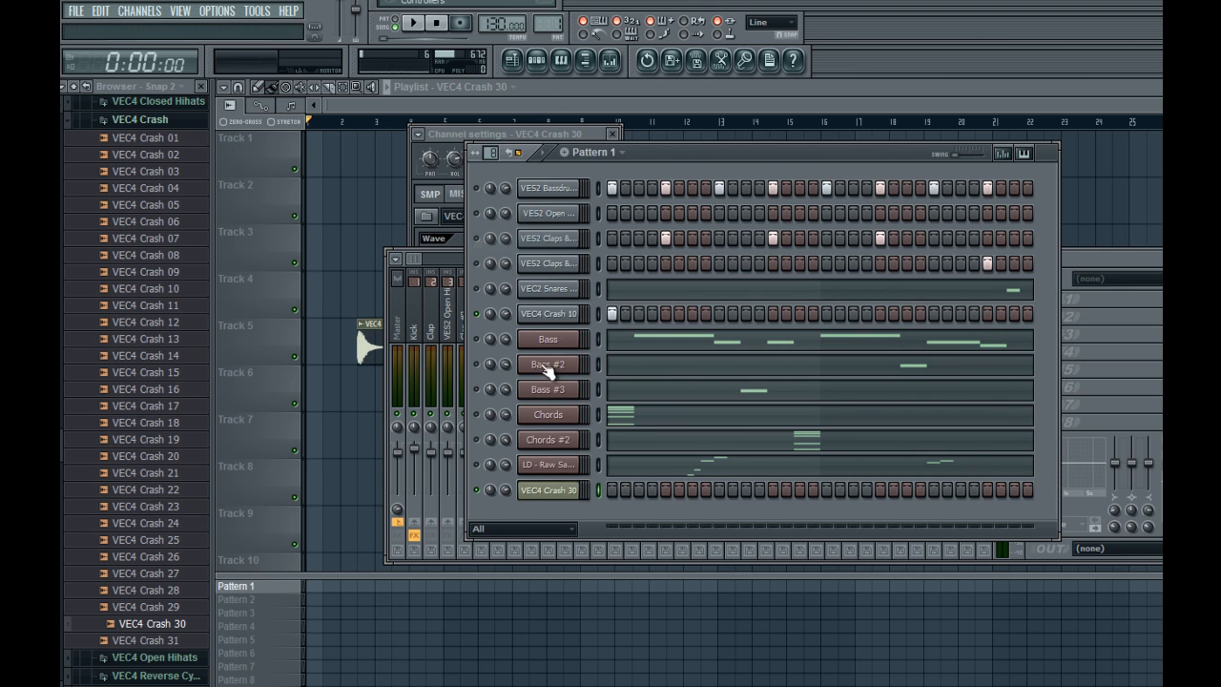
{"action": "left_click", "coordinate": [389, 355]}
{"action": "left_click", "coordinate": [522, 323]}
{"action": "left_click", "coordinate": [682, 155]}
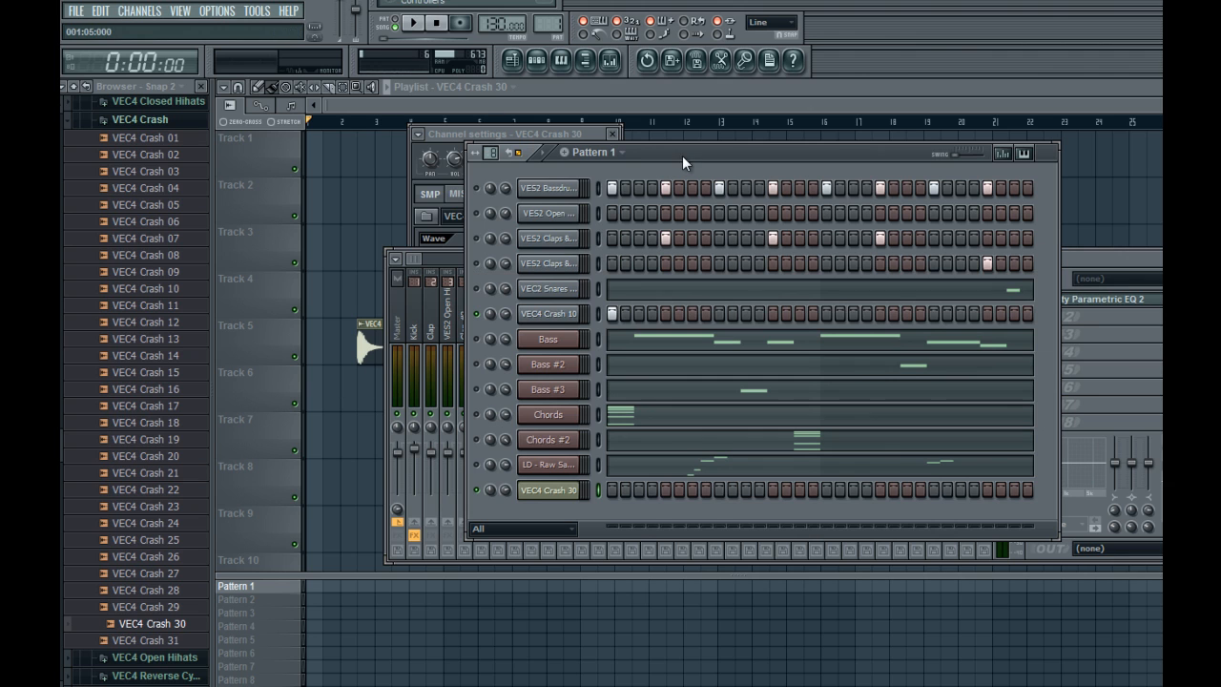
{"action": "left_click", "coordinate": [447, 321]}
{"action": "left_click", "coordinate": [516, 319]}
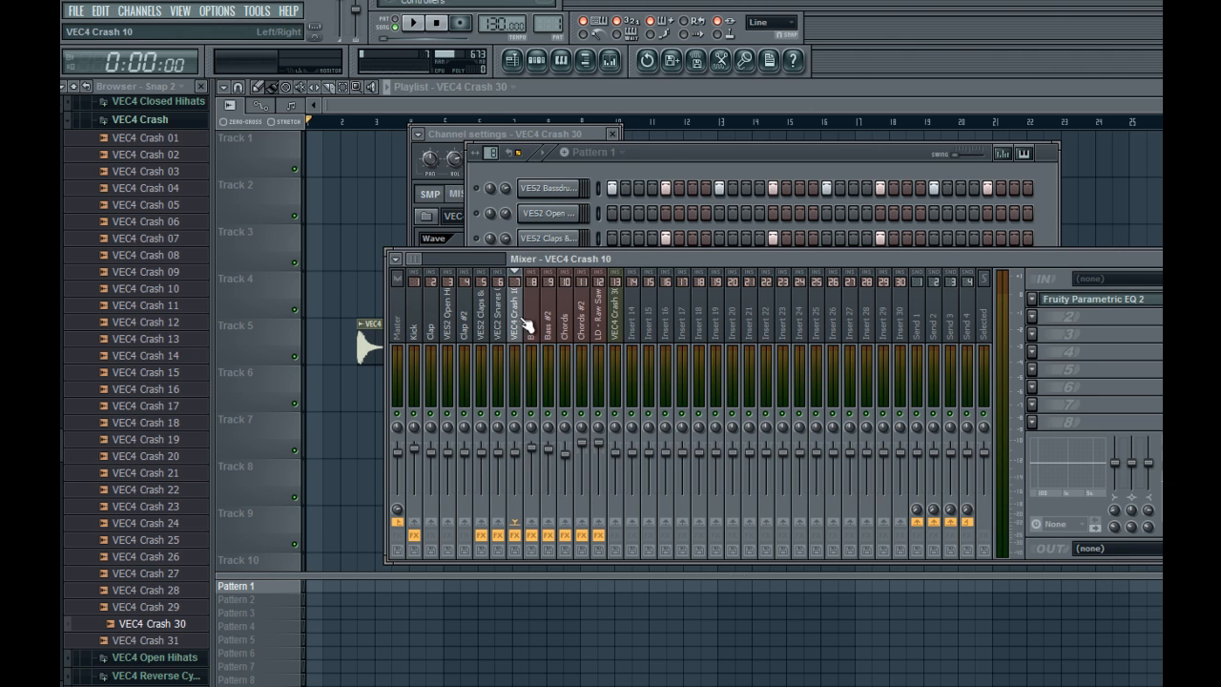
Play Pattern 1 to listen to the VEC4 Crash 10 sound, and stop playback
{"action": "right_click", "coordinate": [514, 412]}
{"action": "left_click", "coordinate": [527, 421]}
{"action": "key", "text": "space"}
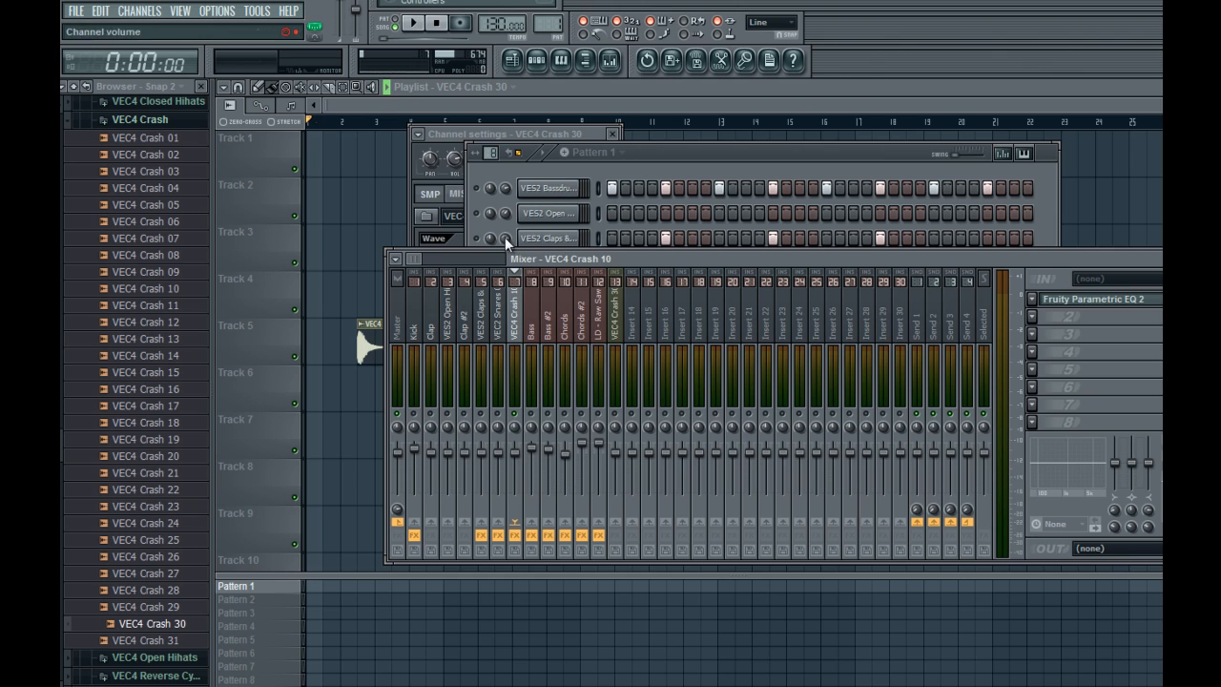
{"action": "left_click", "coordinate": [572, 152]}
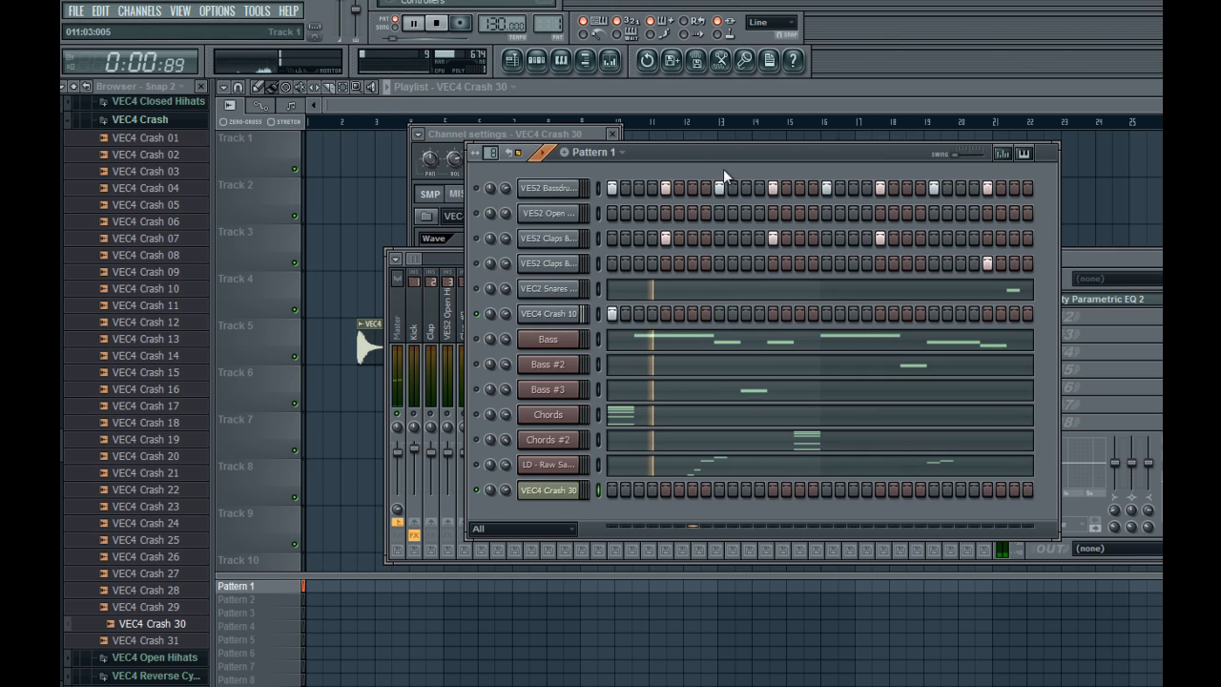
{"action": "key", "text": "space"}
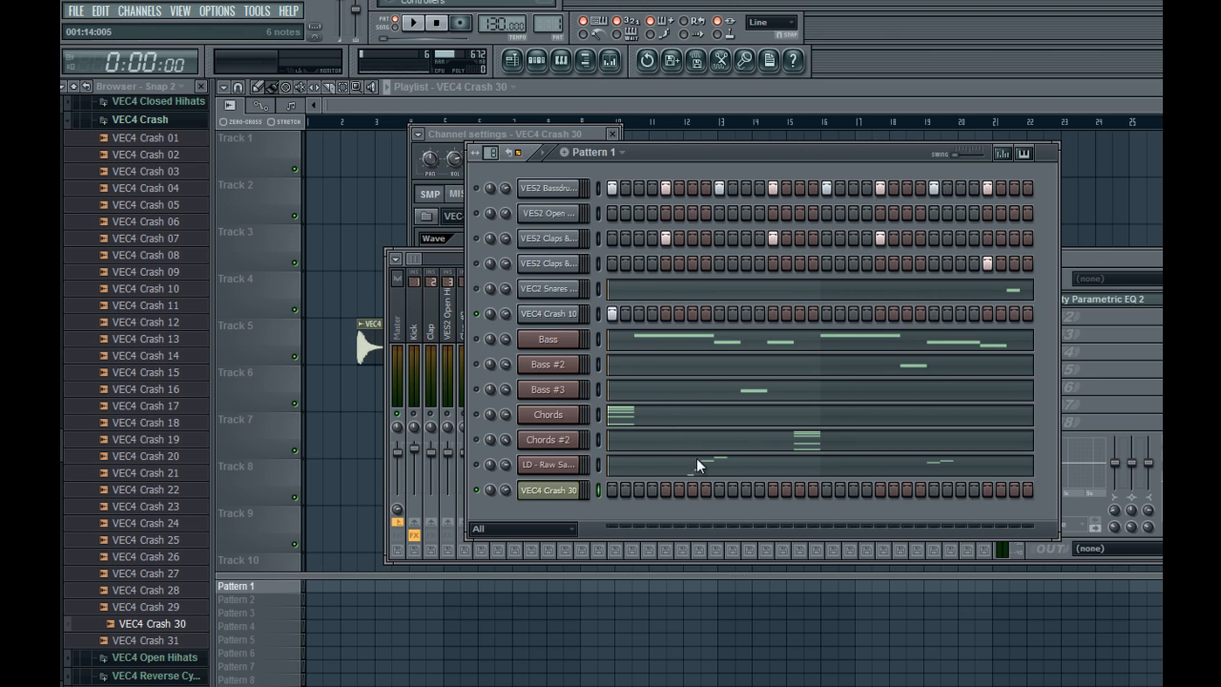
Open the VEC4 Crash 10 track's Parametric EQ 2 and the channel's settings, and return to Pattern 1
{"action": "left_click", "coordinate": [1114, 353]}
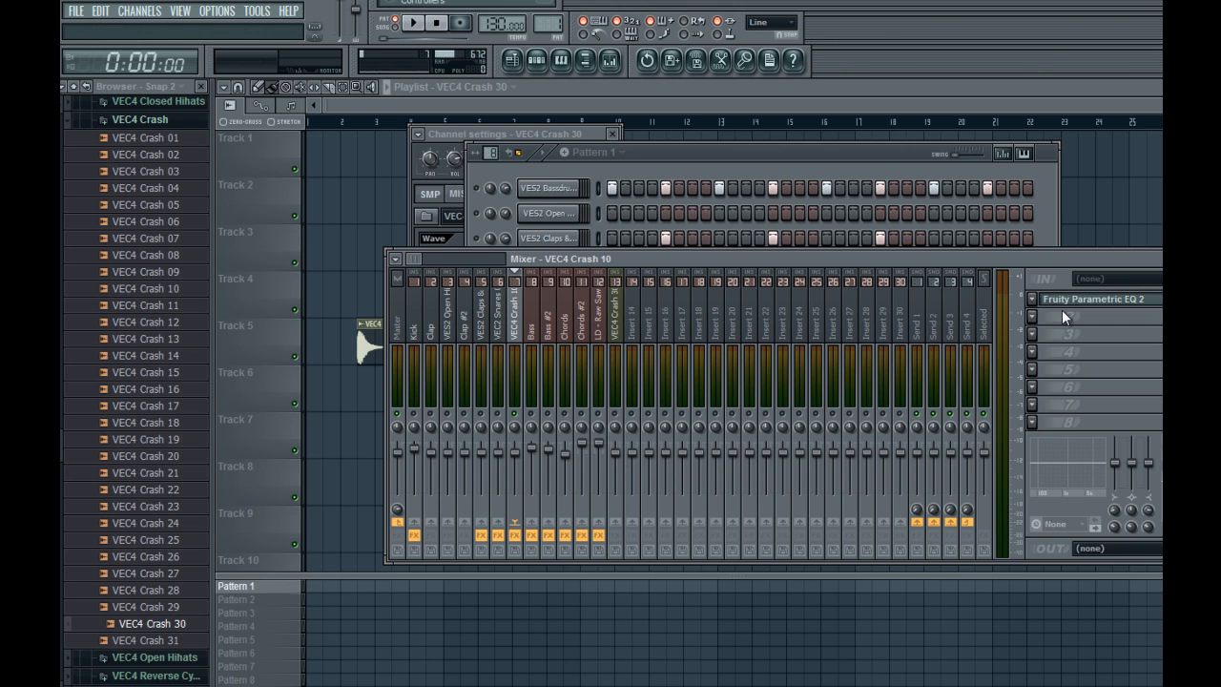
{"action": "left_click", "coordinate": [1057, 304]}
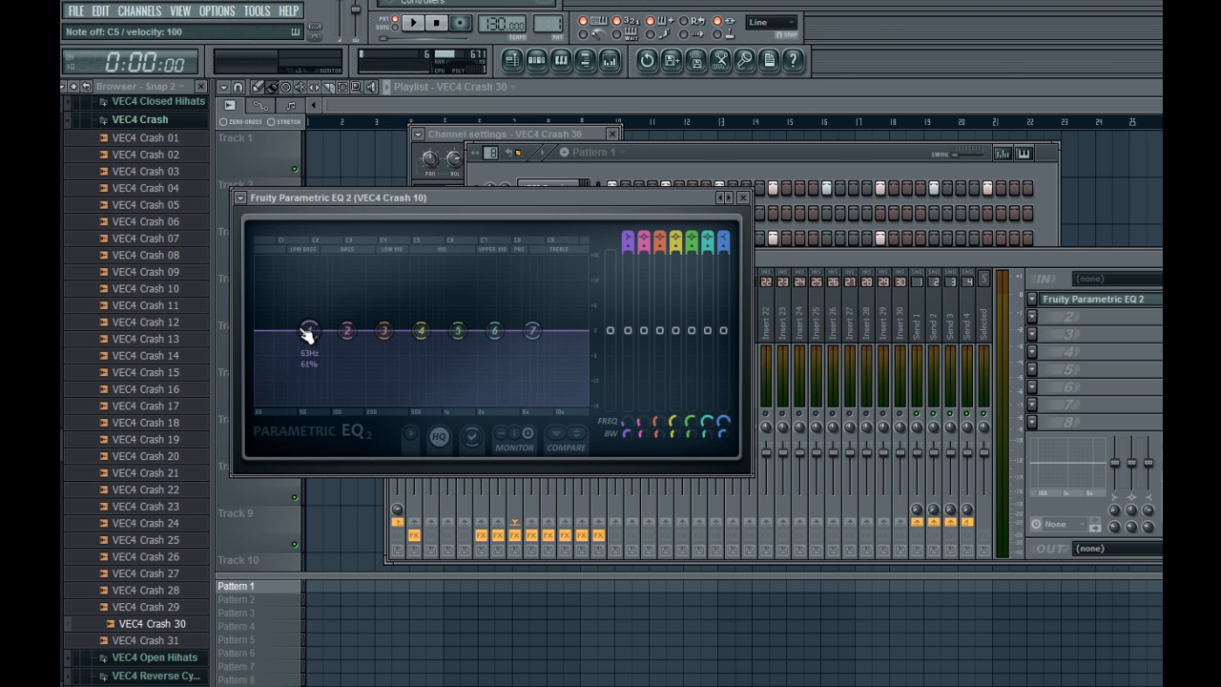
{"action": "left_click", "coordinate": [624, 158]}
{"action": "left_click", "coordinate": [538, 319]}
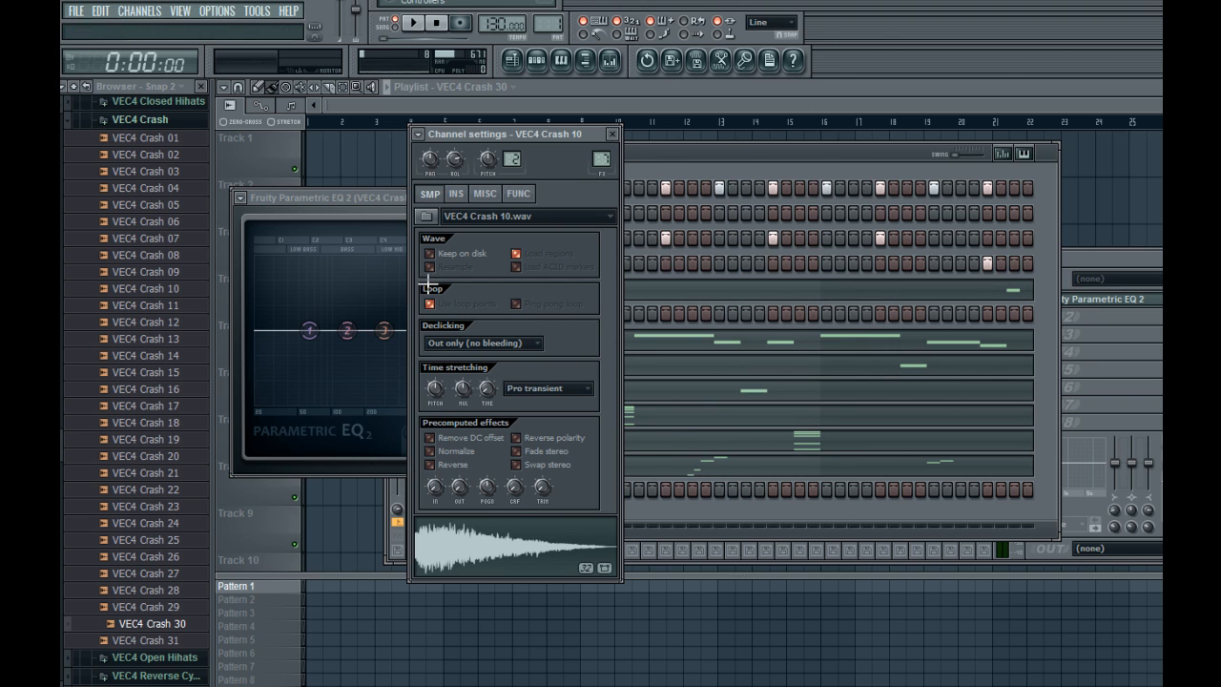
{"action": "left_click", "coordinate": [695, 146]}
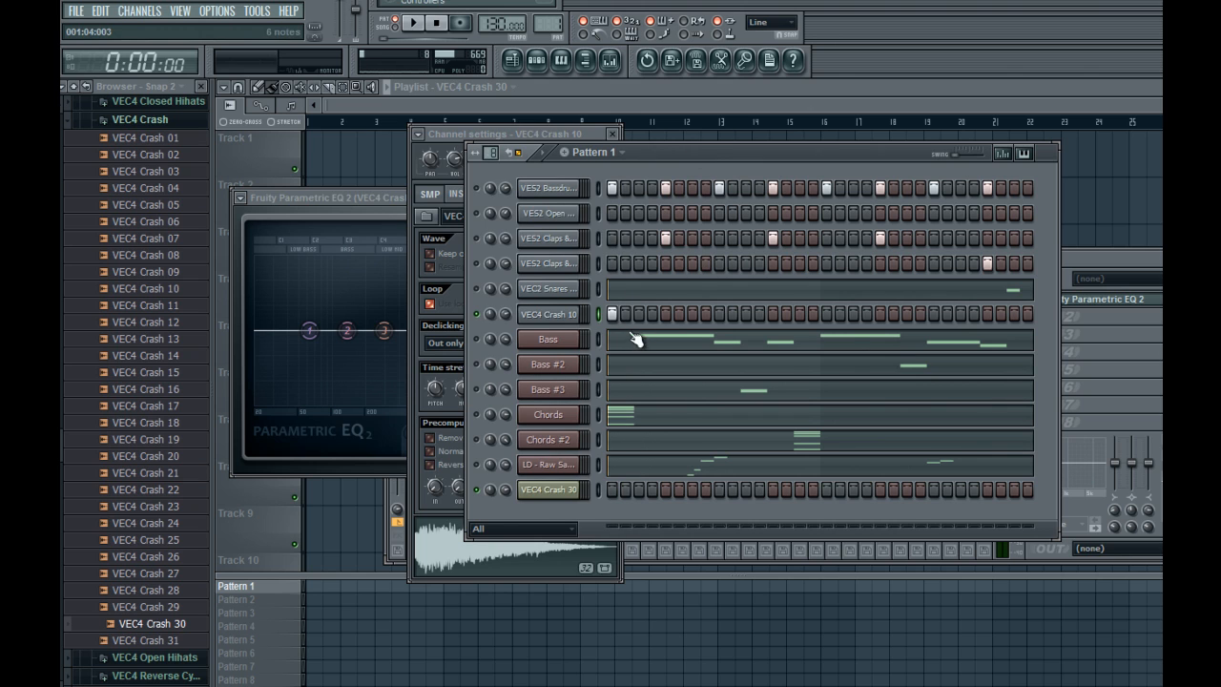
Extend the VEC4 Crash 10 channel's C5 note in the piano roll to span two full bars, ending at bar 3
{"action": "right_click", "coordinate": [561, 315]}
{"action": "left_click", "coordinate": [598, 315]}
{"action": "right_click", "coordinate": [855, 340]}
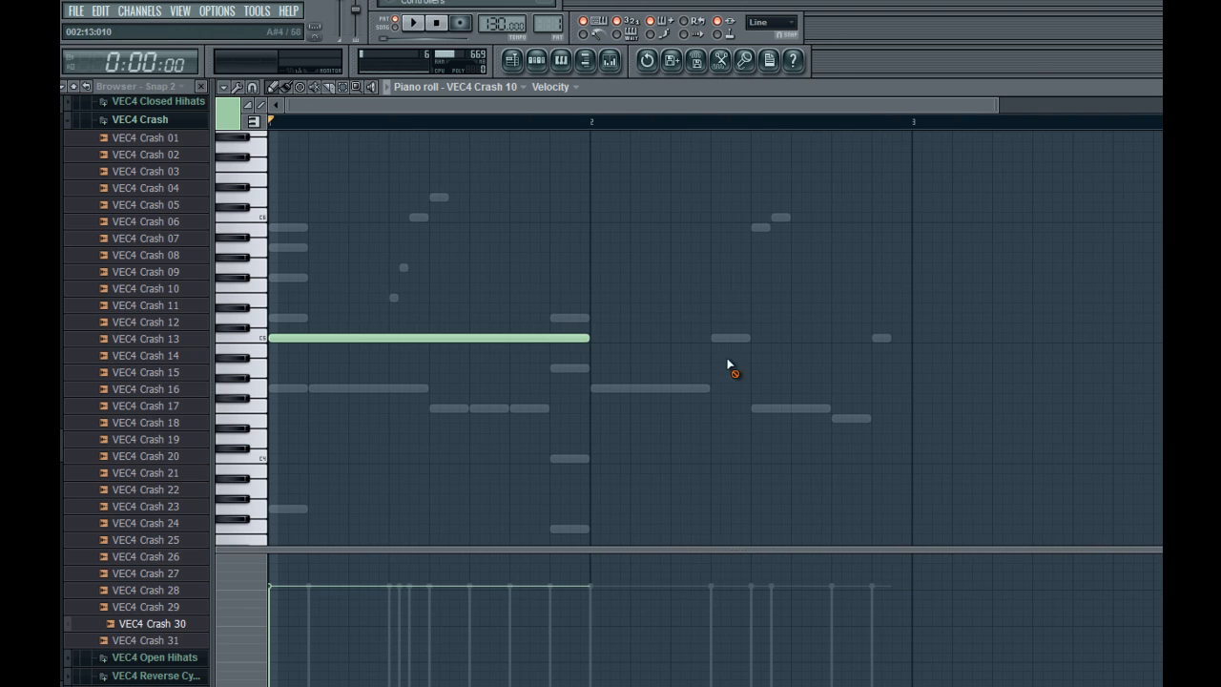
{"action": "left_click_drag", "start_coordinate": [589, 339], "coordinate": [912, 354]}
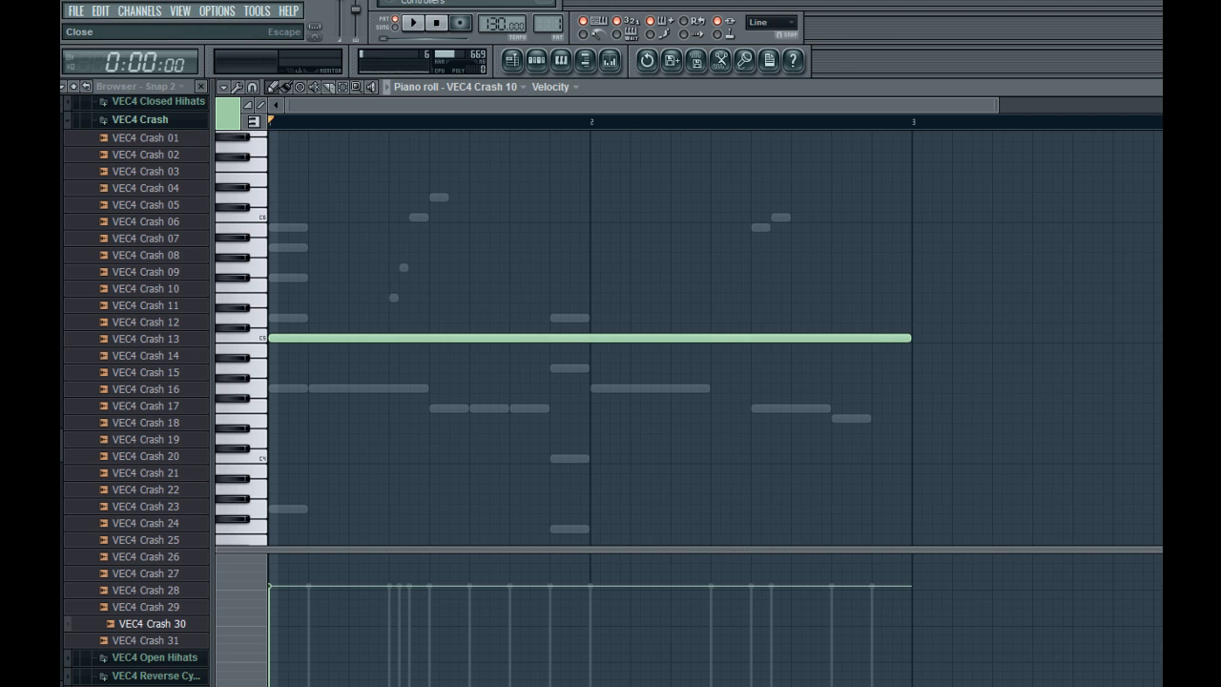
{"action": "key", "text": "Escape"}
Bring up the mixer and open the Fruity Parametric EQ 2 on the VEC4 Crash 10 track
{"action": "right_click", "coordinate": [550, 319]}
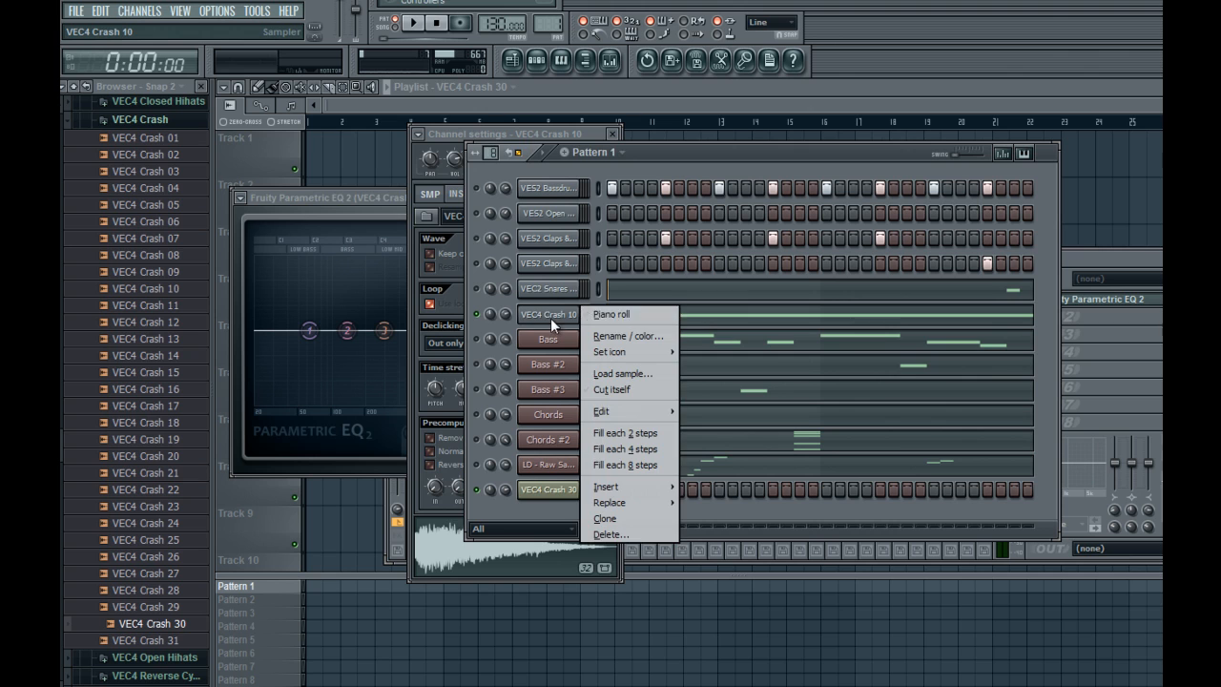
{"action": "left_click", "coordinate": [667, 313]}
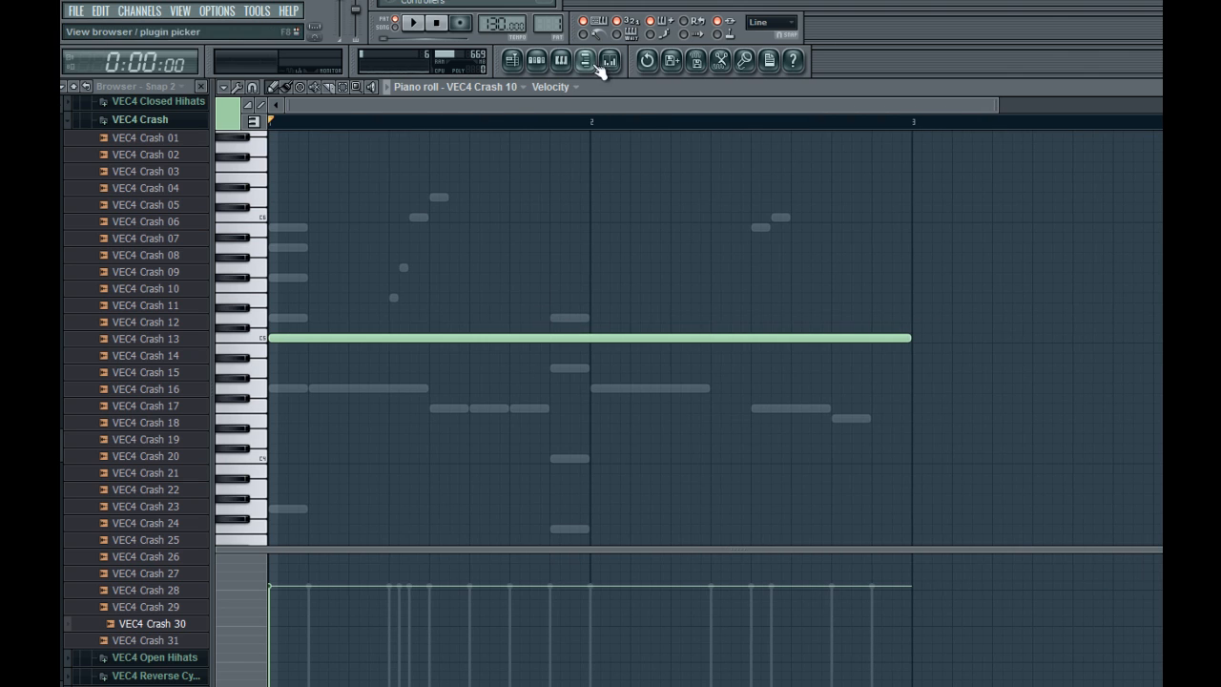
{"action": "left_click", "coordinate": [612, 61]}
{"action": "left_click", "coordinate": [612, 61]}
{"action": "left_click", "coordinate": [536, 63]}
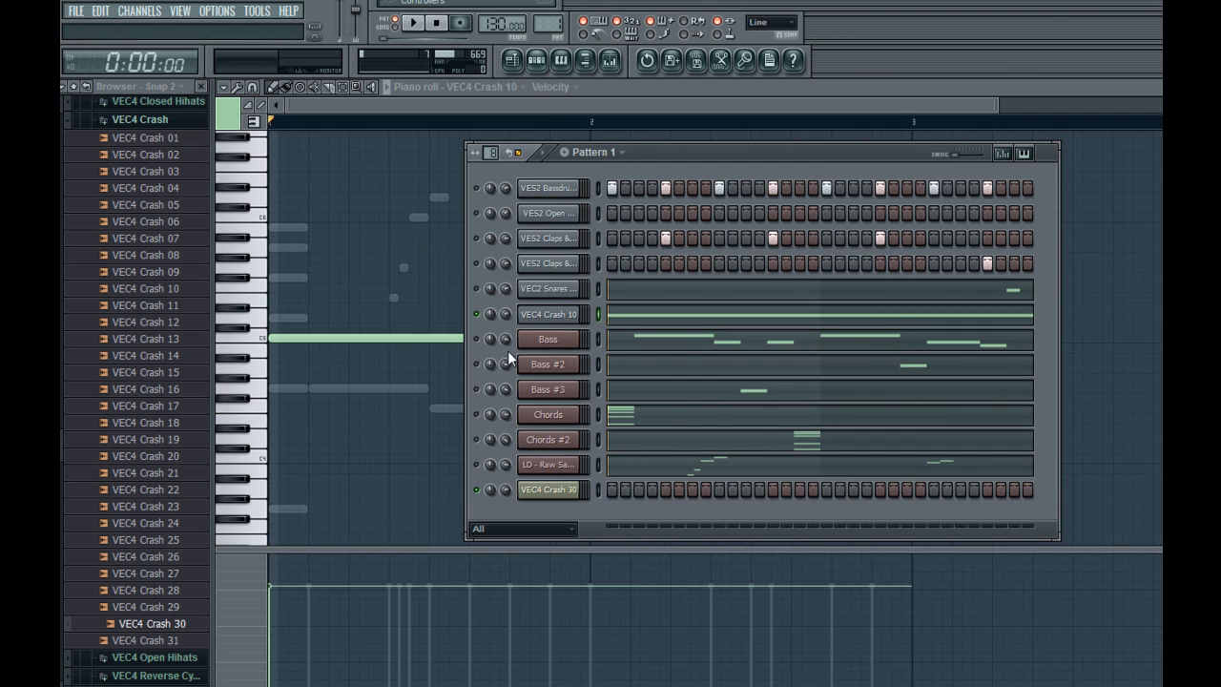
{"action": "left_click", "coordinate": [611, 63]}
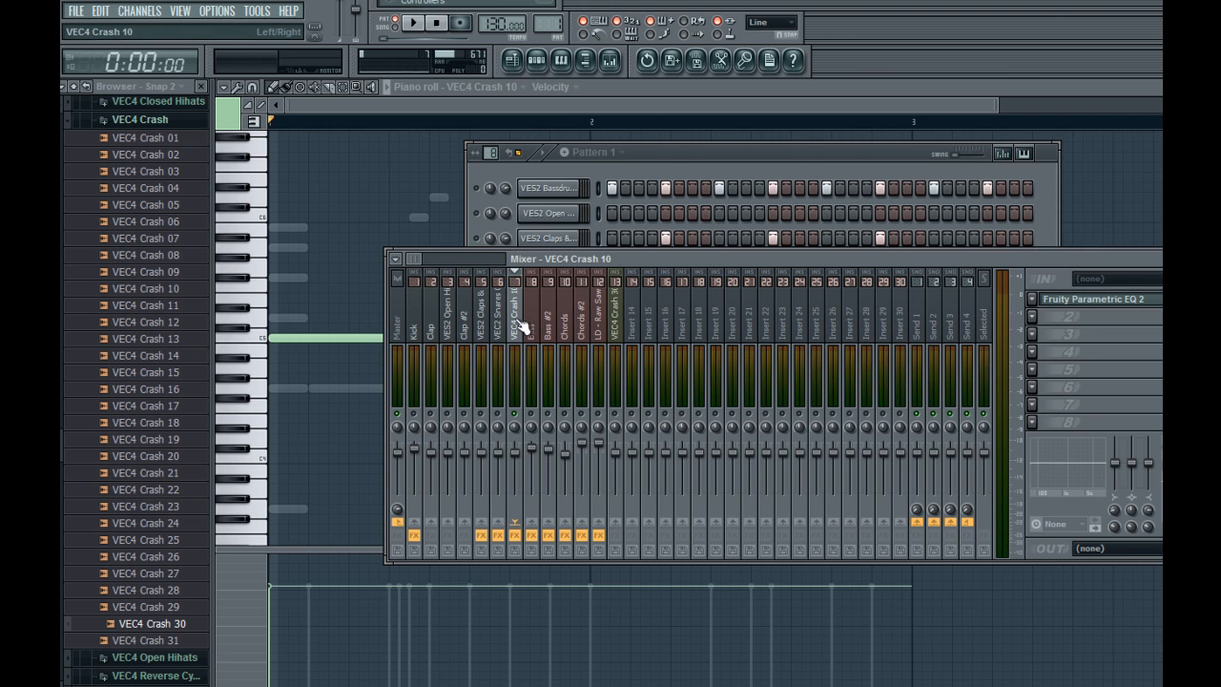
{"action": "left_click", "coordinate": [1140, 301]}
Shape the crash's EQ by rolling off the lows with band 1, dipping bands 4, 5 and 6, and slightly raising band 7
{"action": "left_click_drag", "start_coordinate": [340, 333], "coordinate": [420, 494]}
{"action": "left_click_drag", "start_coordinate": [494, 332], "coordinate": [519, 345]}
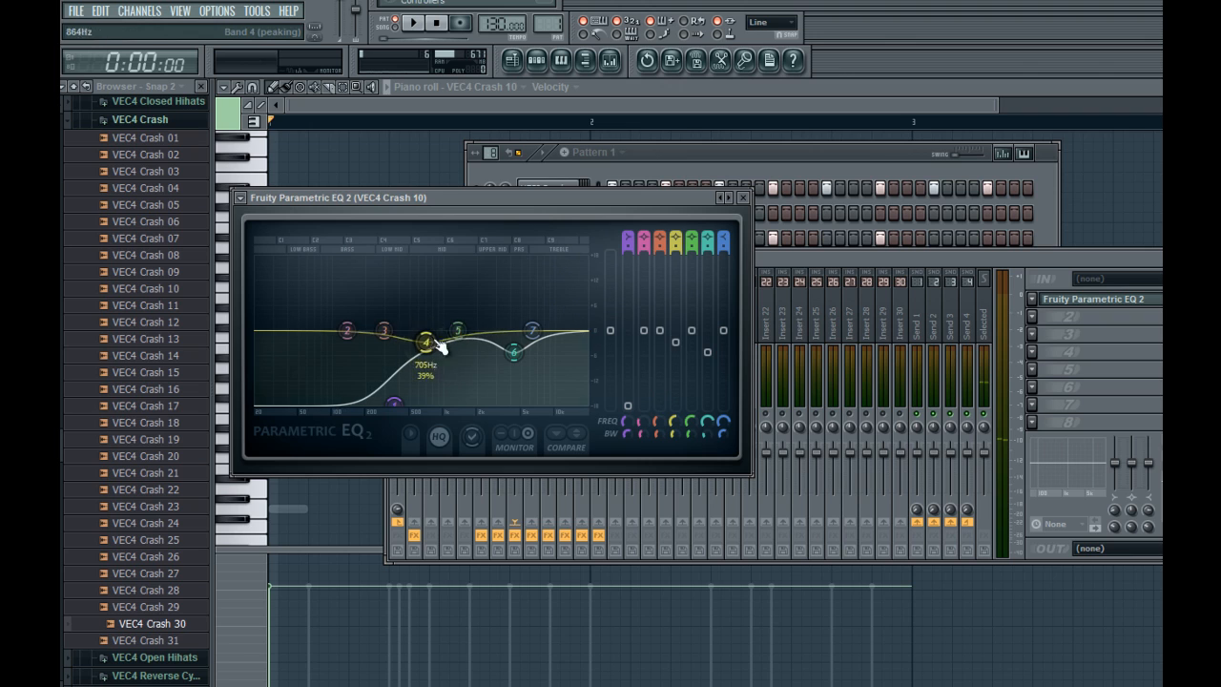
{"action": "left_click_drag", "start_coordinate": [393, 400], "coordinate": [407, 398]}
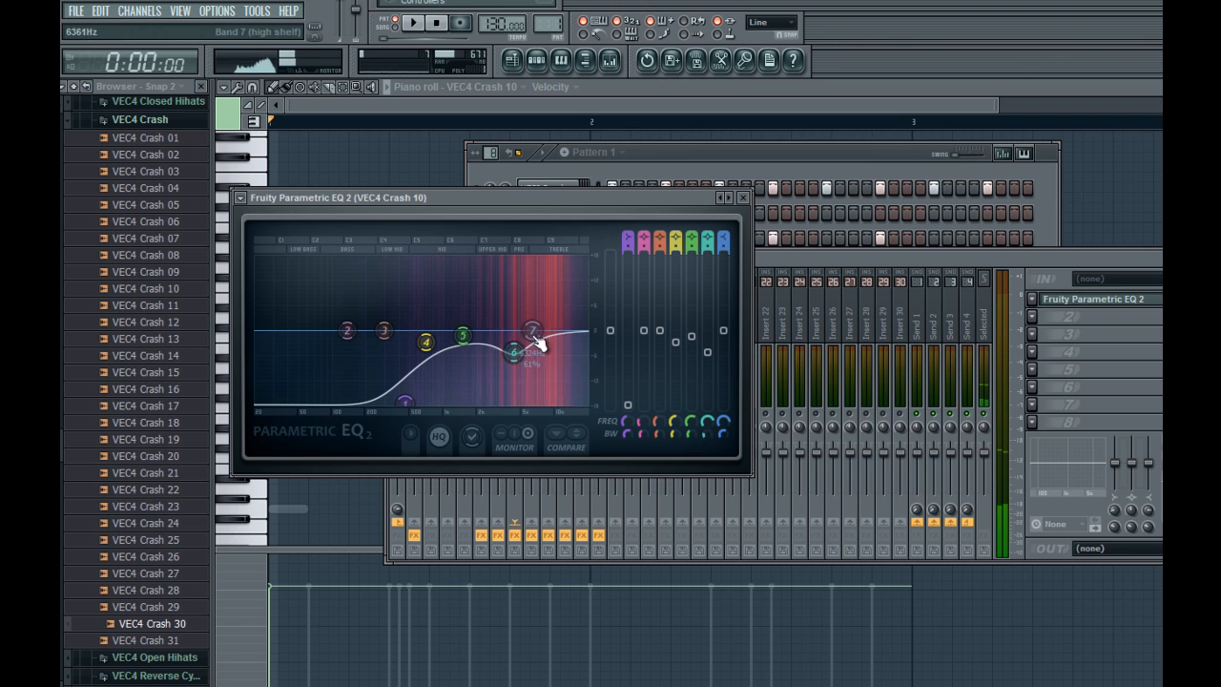
{"action": "left_click_drag", "start_coordinate": [537, 334], "coordinate": [553, 331]}
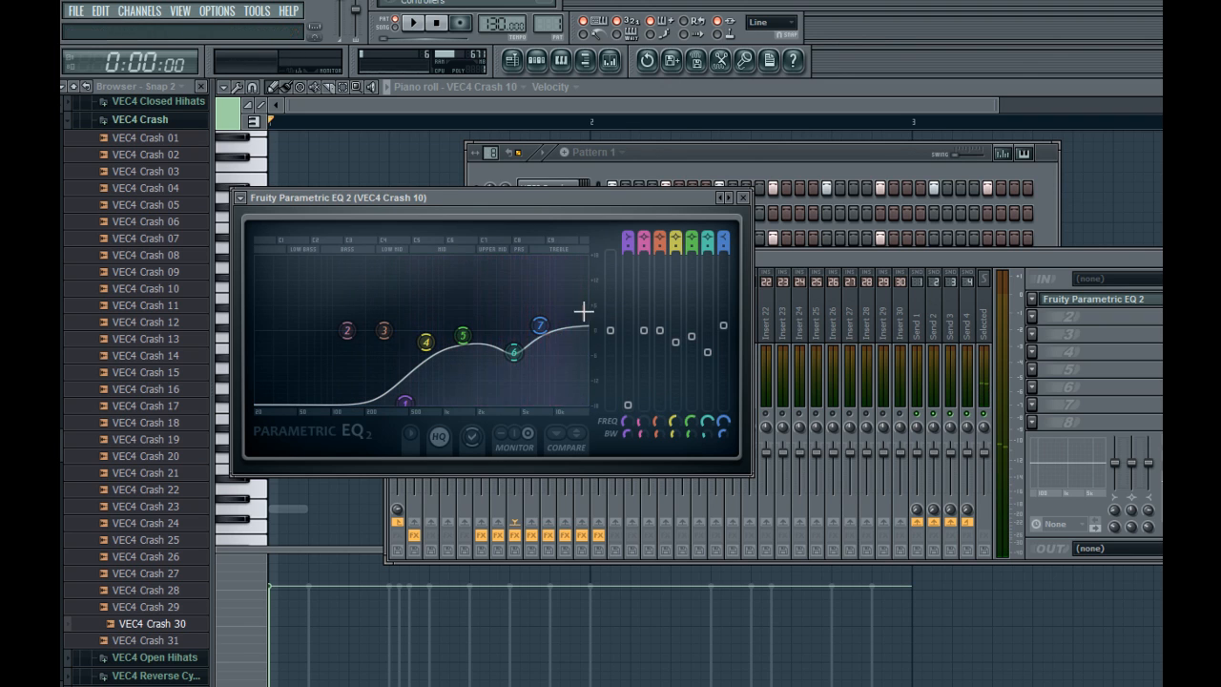
Slightly lower the overall level of the crash's Parametric EQ 2 and pull band 5 to -1.8 dB at 1602 Hz
{"action": "left_click", "coordinate": [1031, 300]}
{"action": "left_click", "coordinate": [1021, 272]}
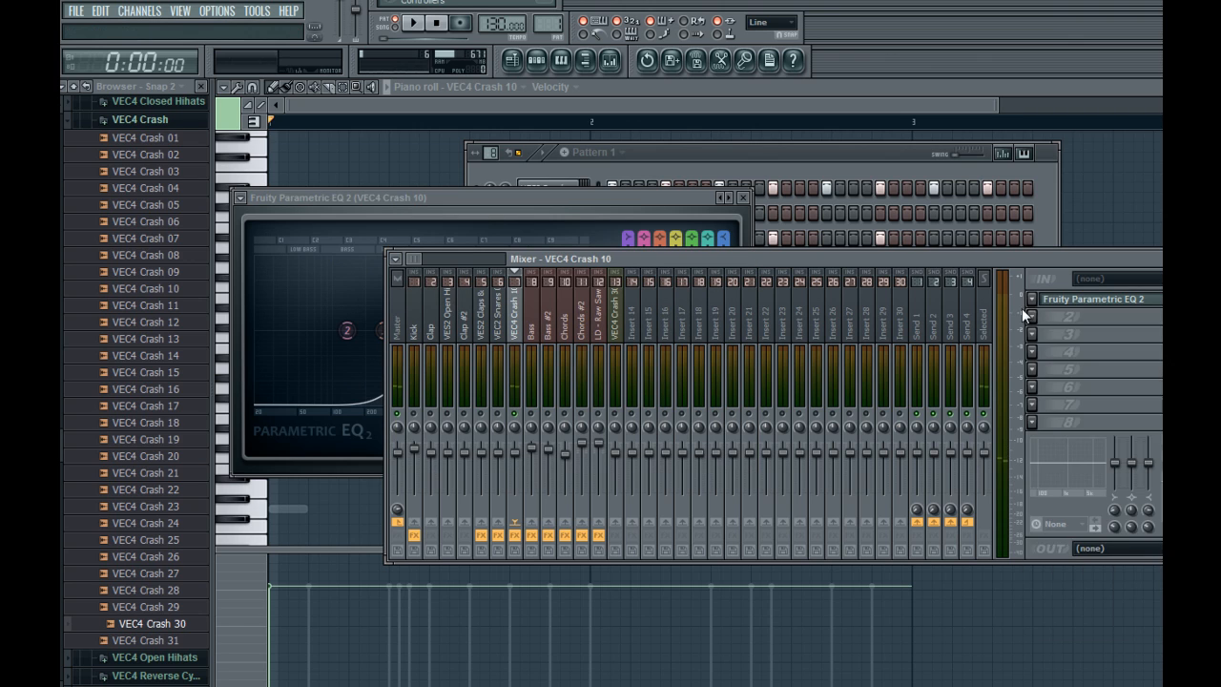
{"action": "left_click", "coordinate": [1028, 315]}
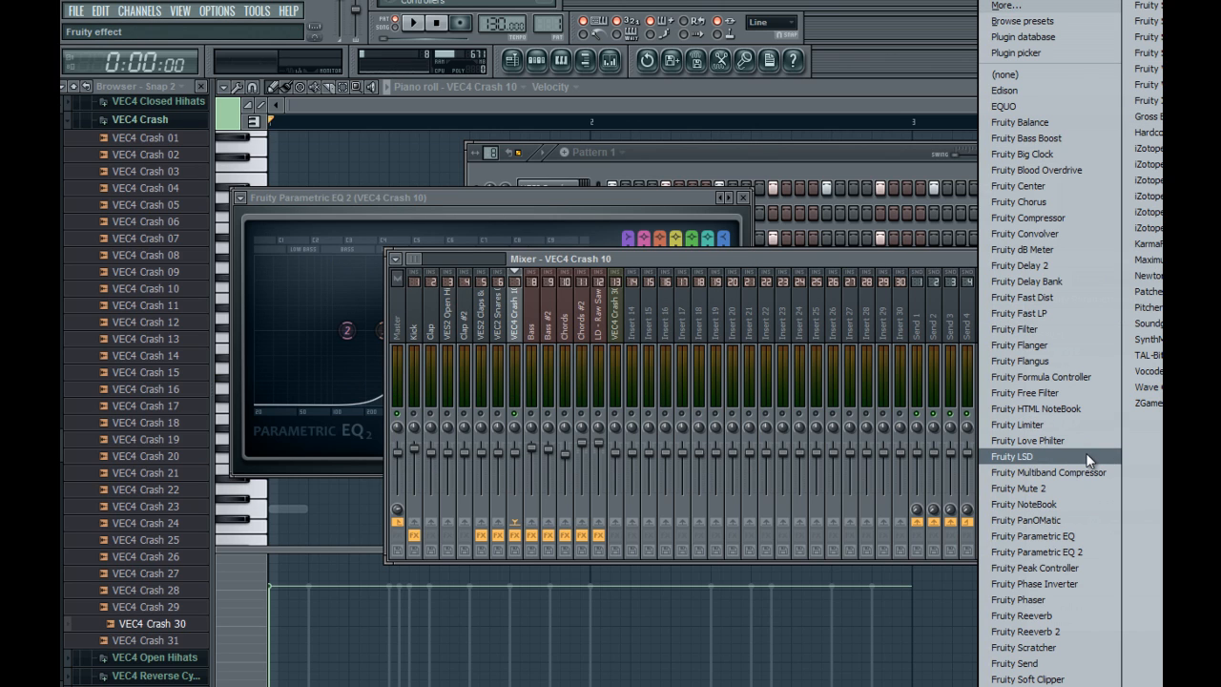
{"action": "left_click", "coordinate": [601, 200]}
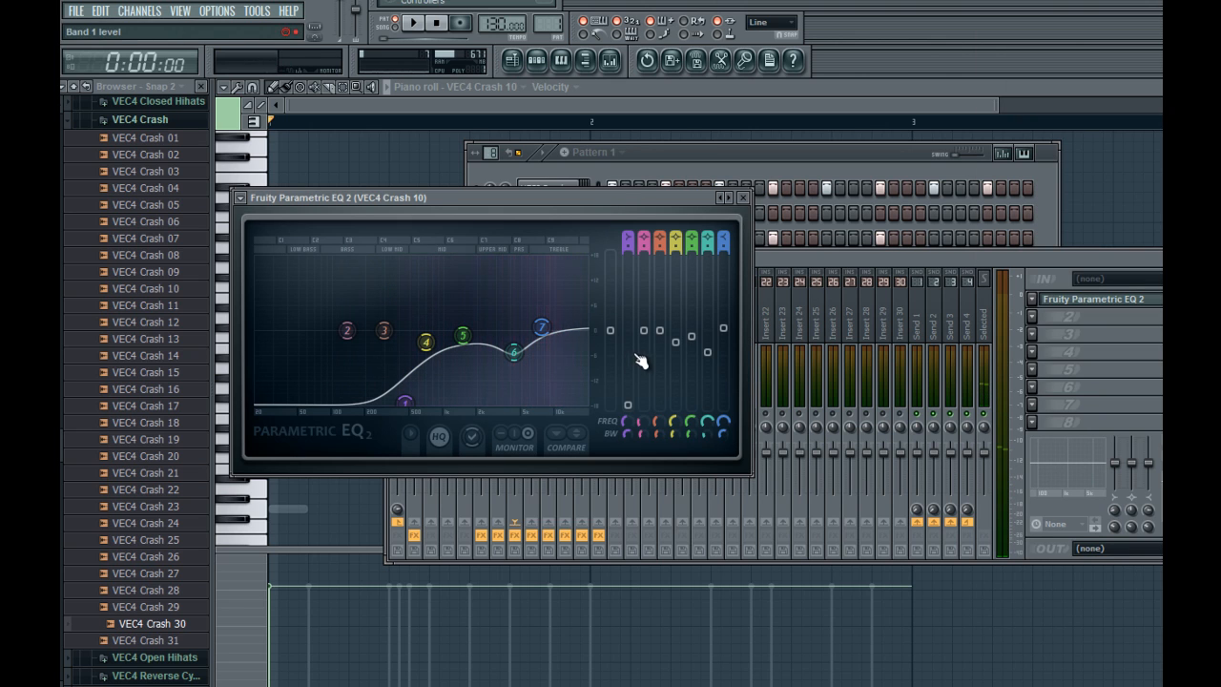
{"action": "left_click_drag", "start_coordinate": [610, 330], "coordinate": [611, 338]}
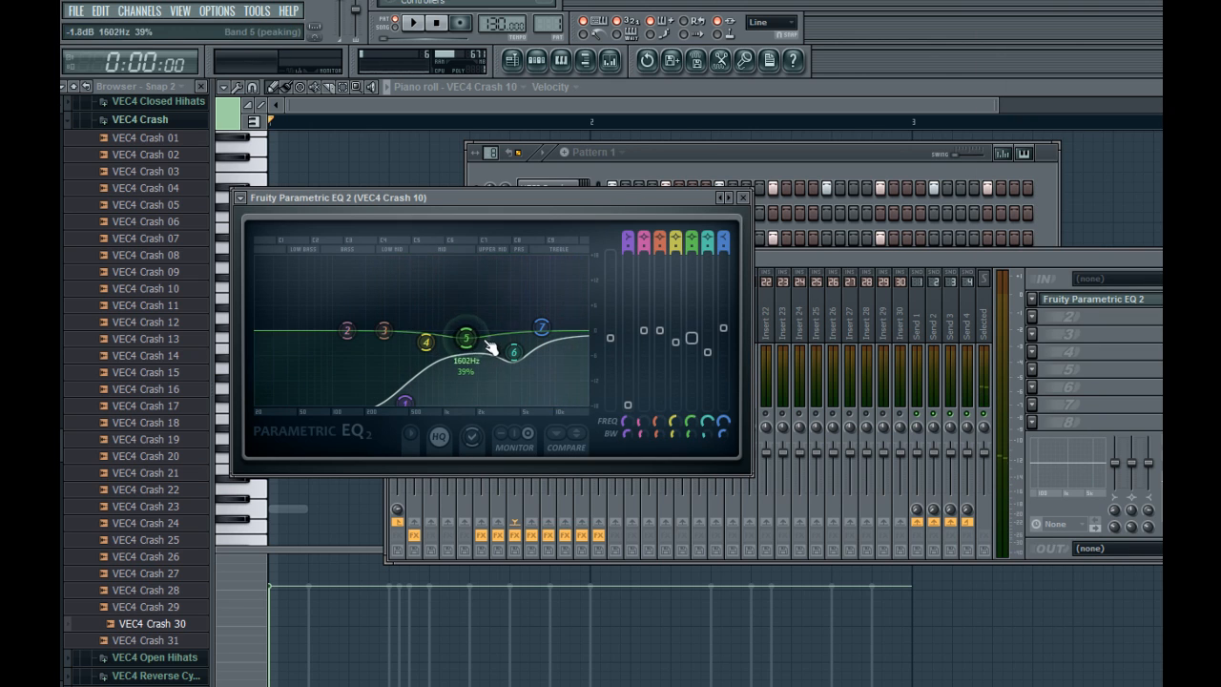
Move the mixer window so all effect slots are in view, and try out the crash track's stereo separation
{"action": "left_click", "coordinate": [1031, 319]}
{"action": "left_click", "coordinate": [839, 250]}
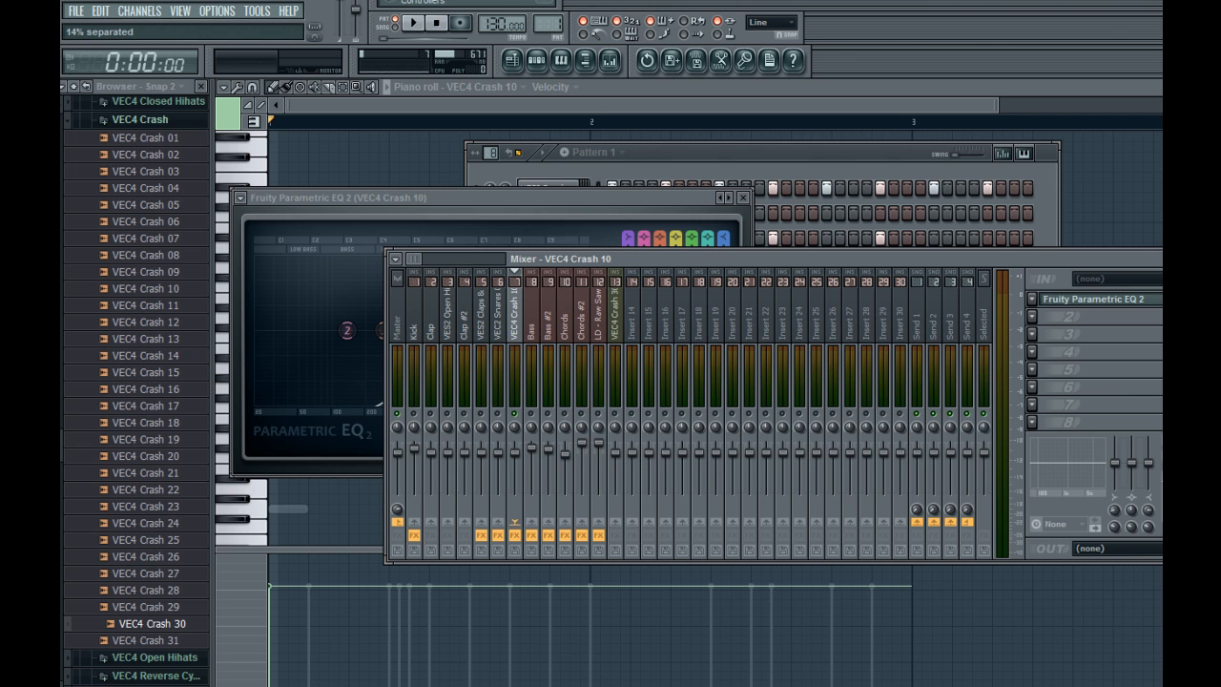
{"action": "left_click_drag", "start_coordinate": [1113, 257], "coordinate": [928, 203]}
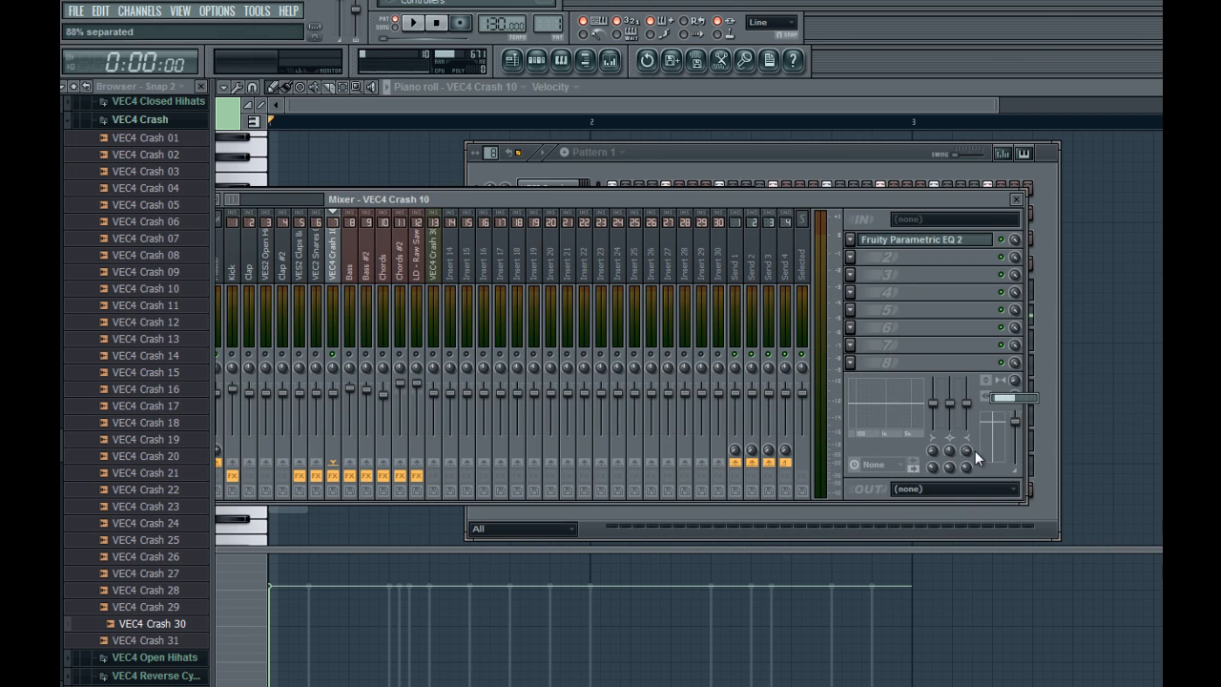
{"action": "left_click_drag", "start_coordinate": [975, 450], "coordinate": [959, 519]}
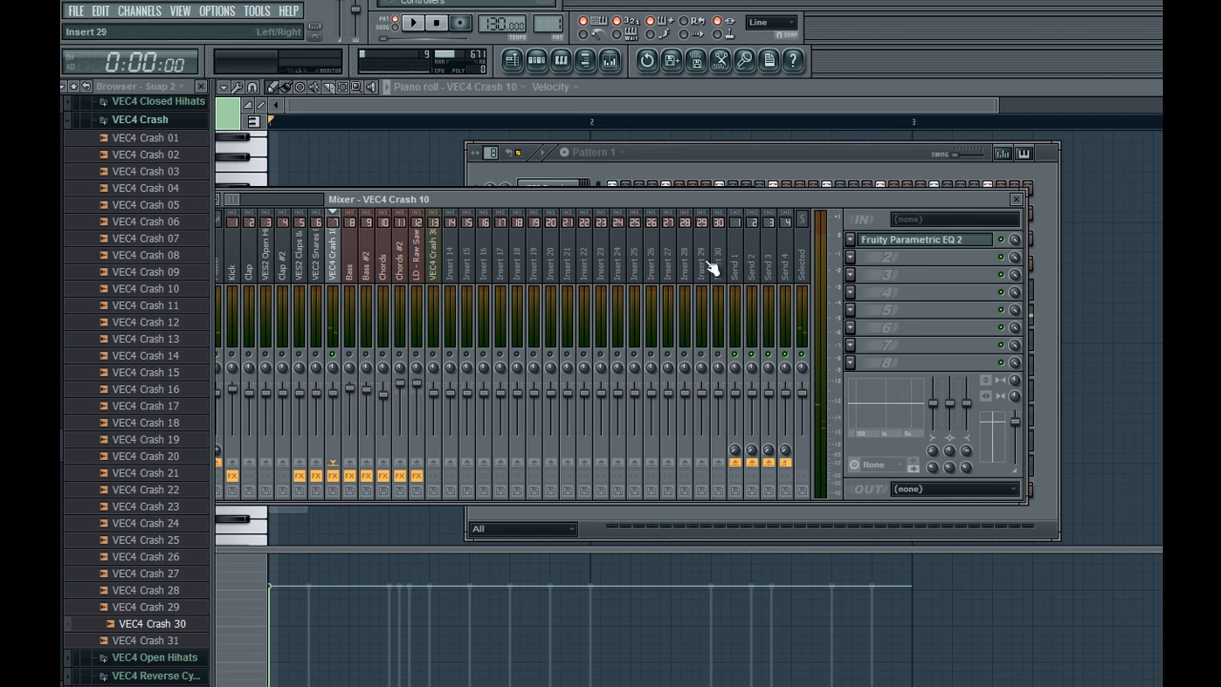
{"action": "left_click_drag", "start_coordinate": [657, 194], "coordinate": [788, 171]}
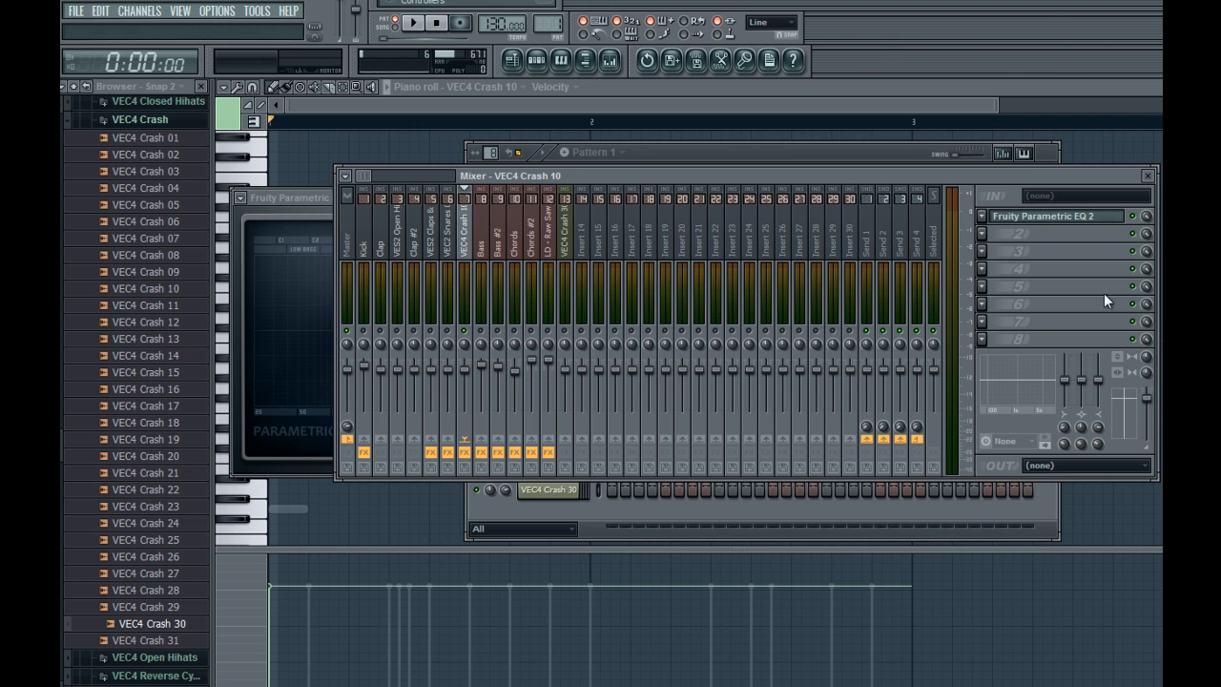
{"action": "left_click_drag", "start_coordinate": [1025, 177], "coordinate": [981, 165]}
Load Fruity Stereo Enhancer into effect slot 2 of VEC4 Crash 10, audition its stereo separation and reset it
{"action": "left_click", "coordinate": [937, 223]}
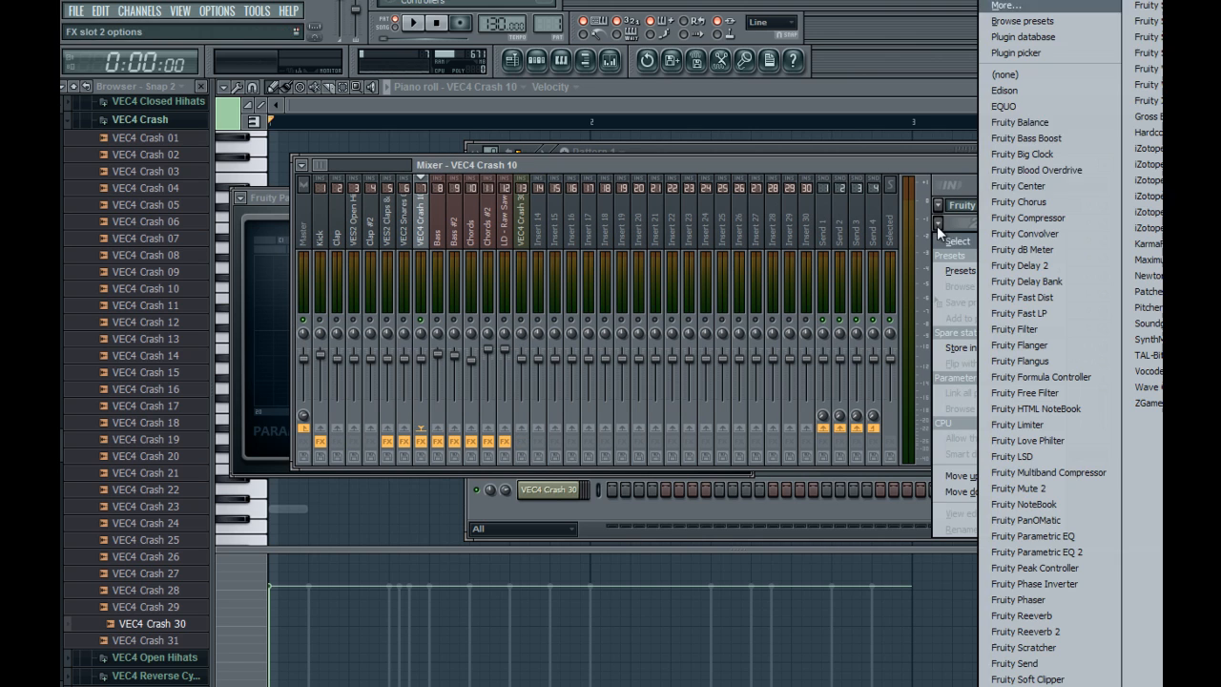
{"action": "left_click", "coordinate": [1143, 38]}
{"action": "left_click_drag", "start_coordinate": [394, 240], "coordinate": [608, 238]}
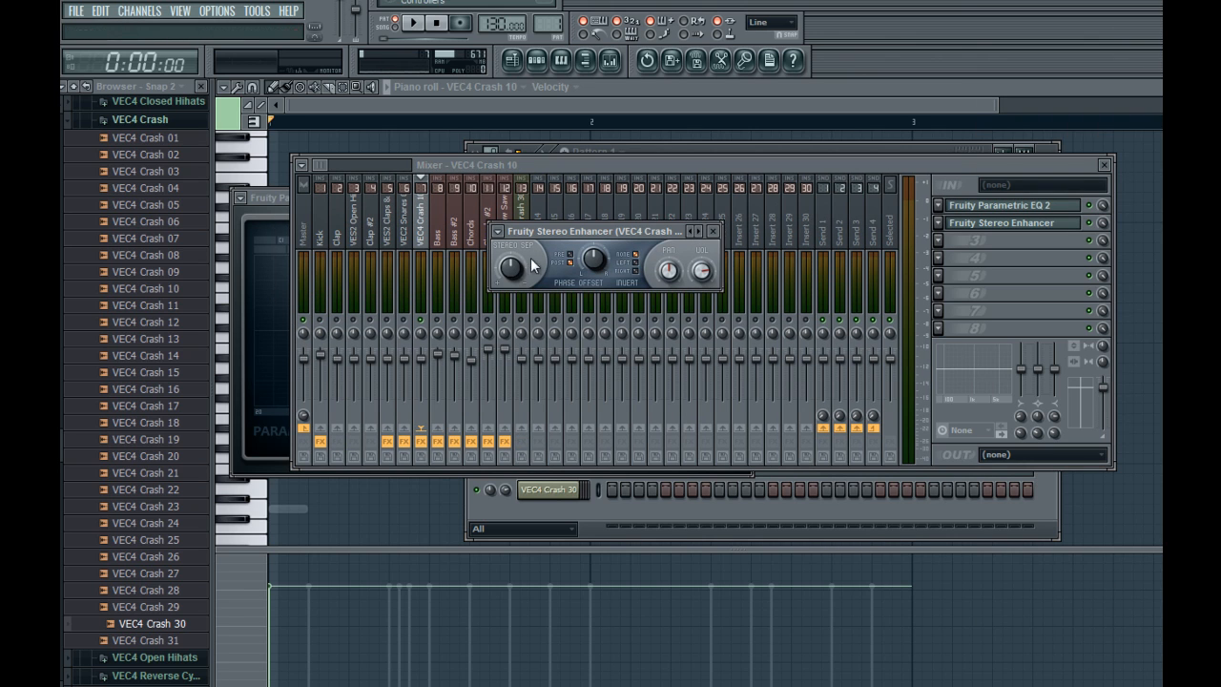
{"action": "key", "text": "z"}
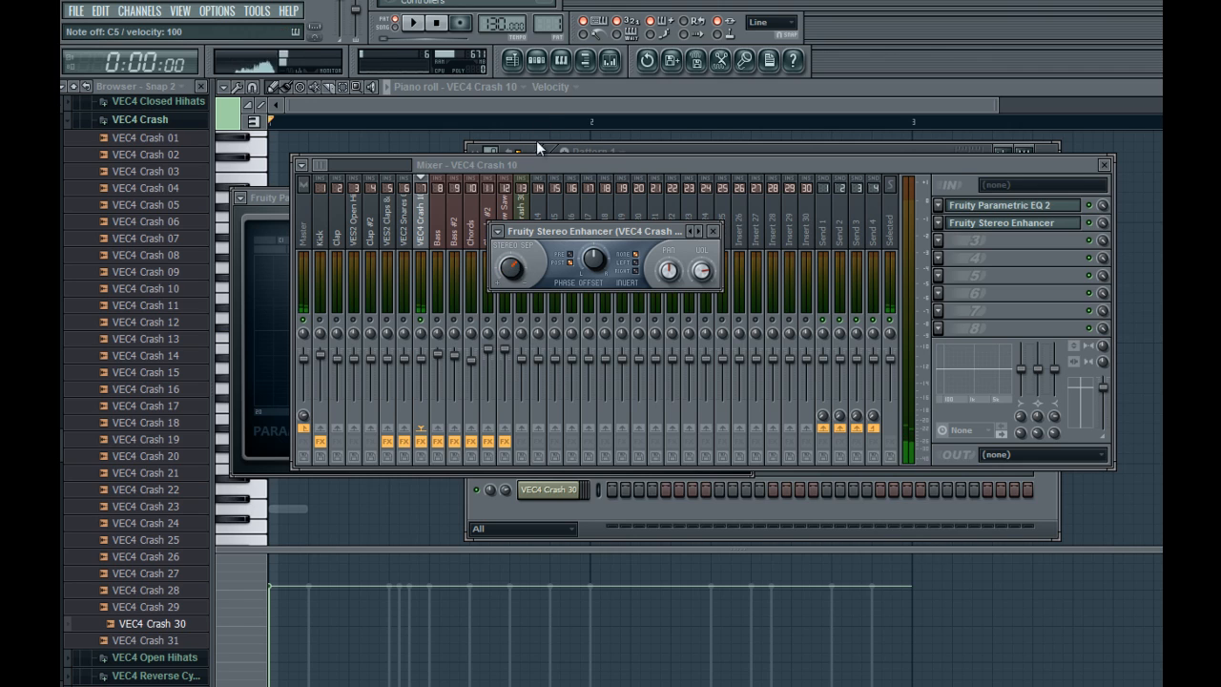
{"action": "right_click", "coordinate": [522, 281]}
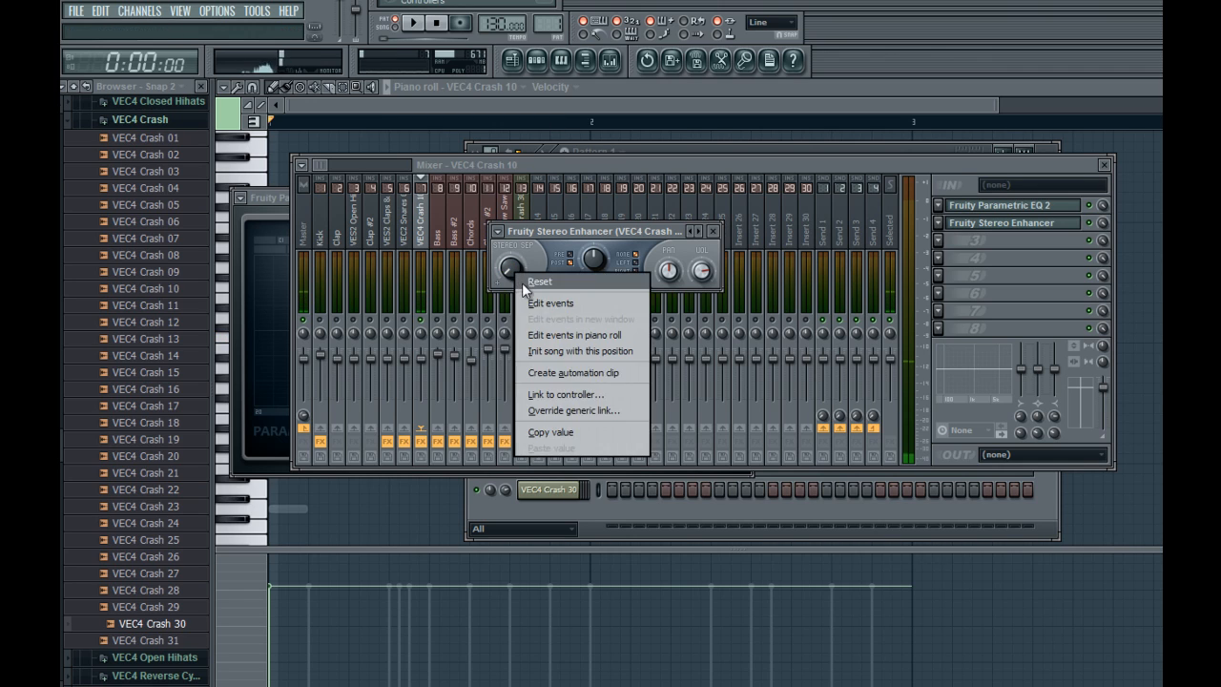
{"action": "left_click", "coordinate": [524, 288]}
Try the VEC4 Crash 10 mixer track's own stereo separation and reset it to default
{"action": "left_click", "coordinate": [1086, 352]}
{"action": "mouse_move", "coordinate": [1103, 348]}
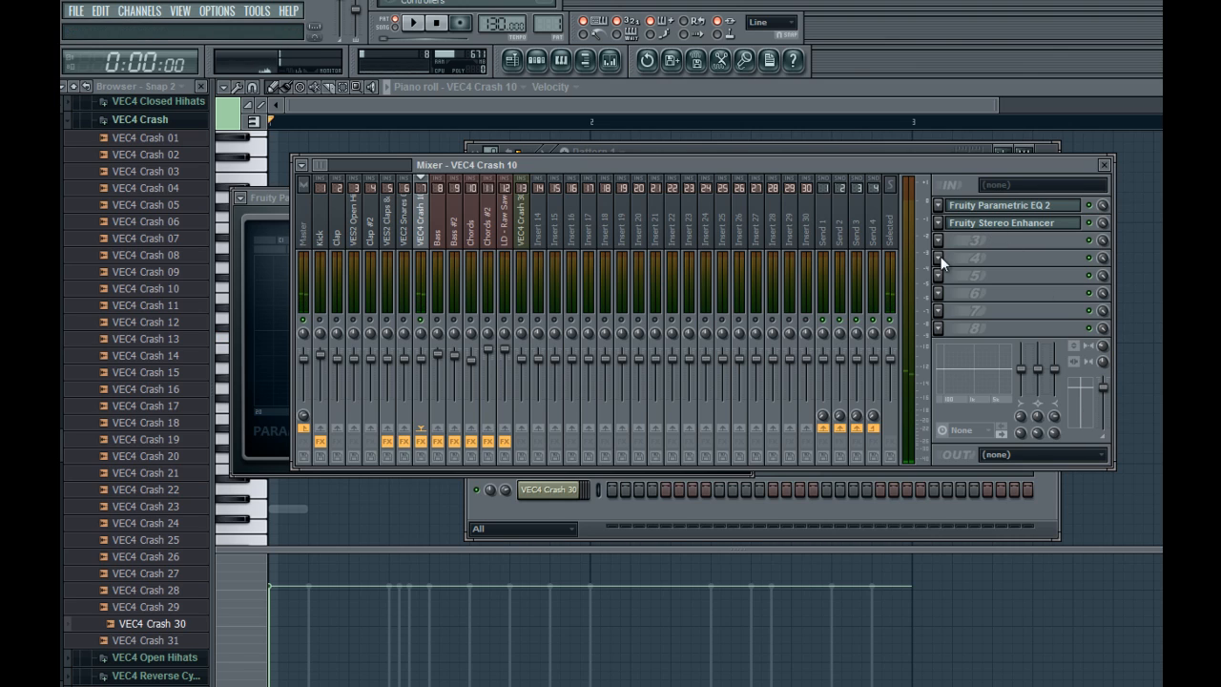
{"action": "right_click", "coordinate": [1101, 346]}
{"action": "left_click", "coordinate": [1119, 352]}
Adjust the Fruity Stereo Enhancer's stereo separation while auditioning the crash, and return to the mixer track's separation control
{"action": "left_click", "coordinate": [1013, 225]}
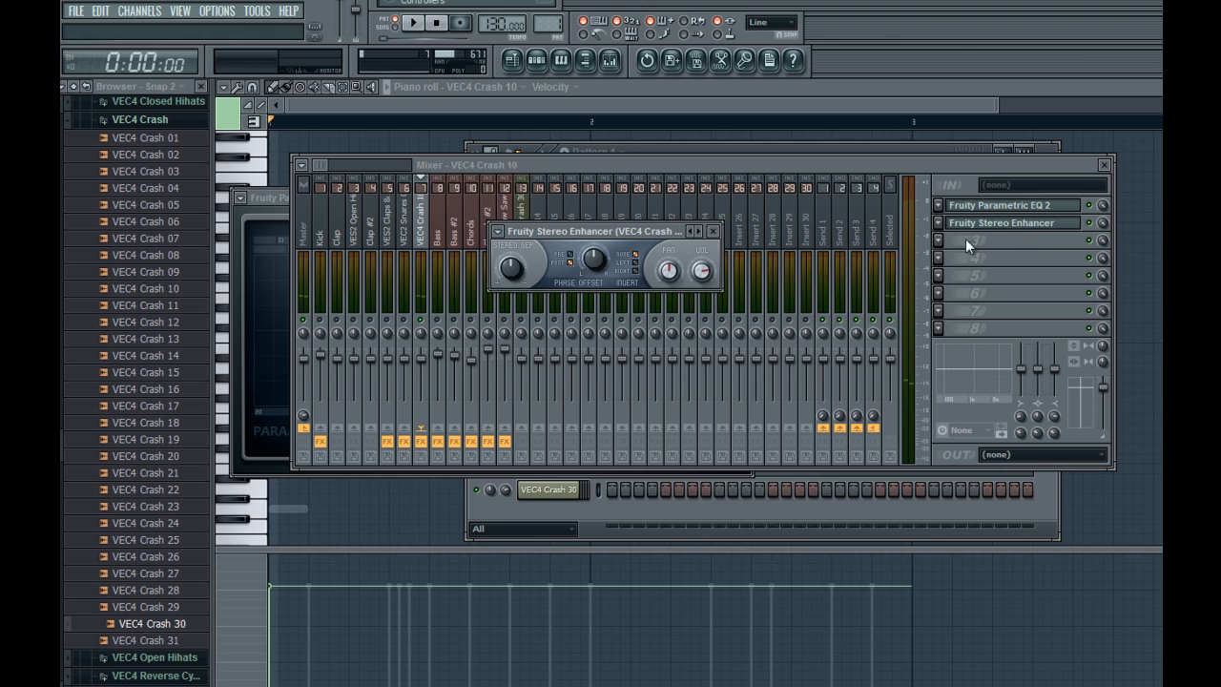
{"action": "key", "text": "z"}
{"action": "key", "text": "z"}
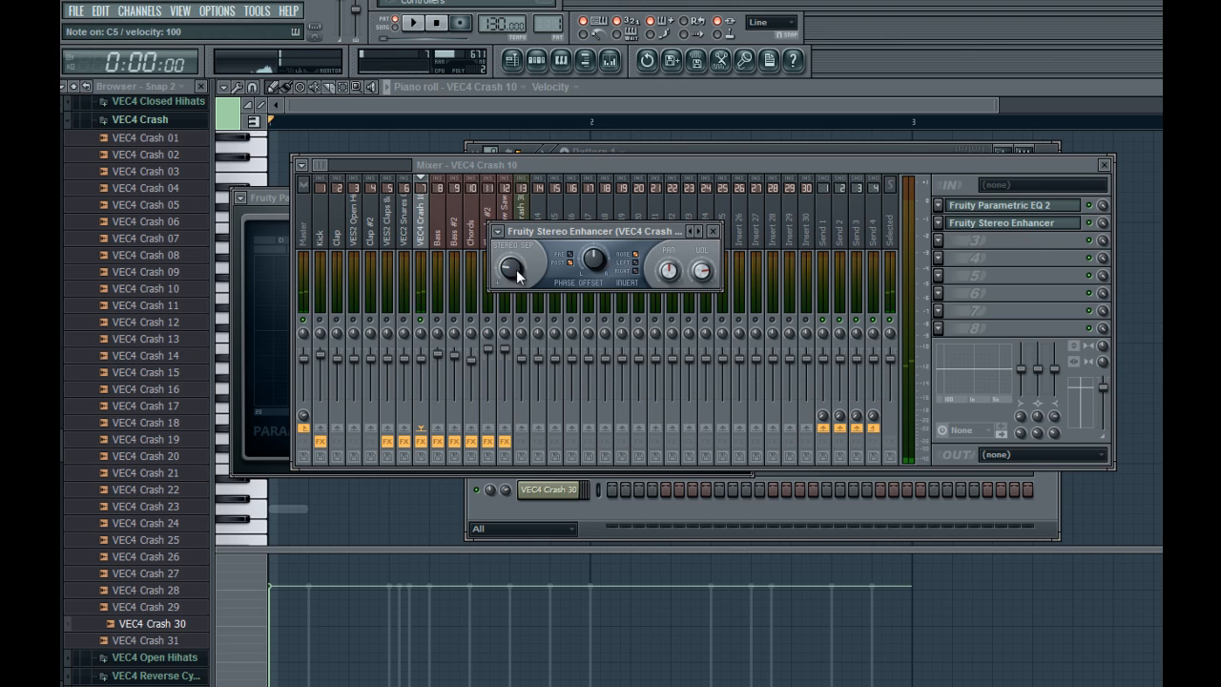
{"action": "left_click_drag", "start_coordinate": [518, 268], "coordinate": [516, 280]}
{"action": "left_click", "coordinate": [1103, 347]}
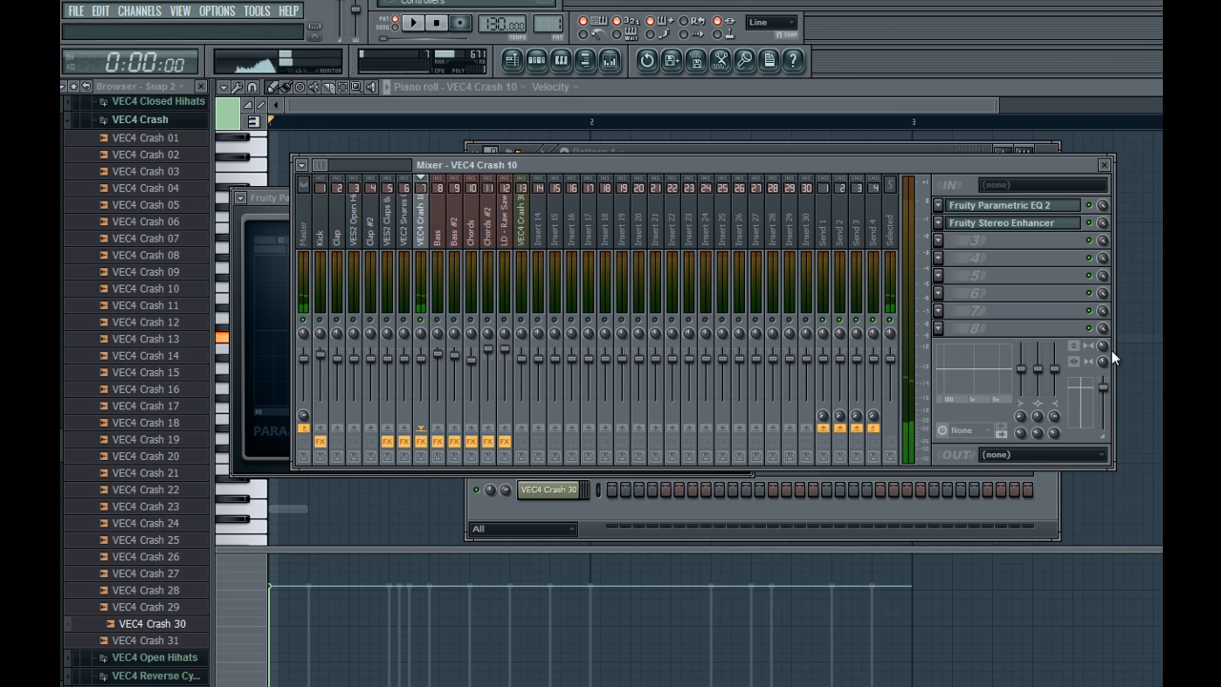
Add KarmaFX Reverb in slot 3 with Mix at 67% and Wet at -18.4 dB, audition the crash and close the plugin
{"action": "left_click", "coordinate": [945, 244]}
{"action": "left_click", "coordinate": [1143, 243]}
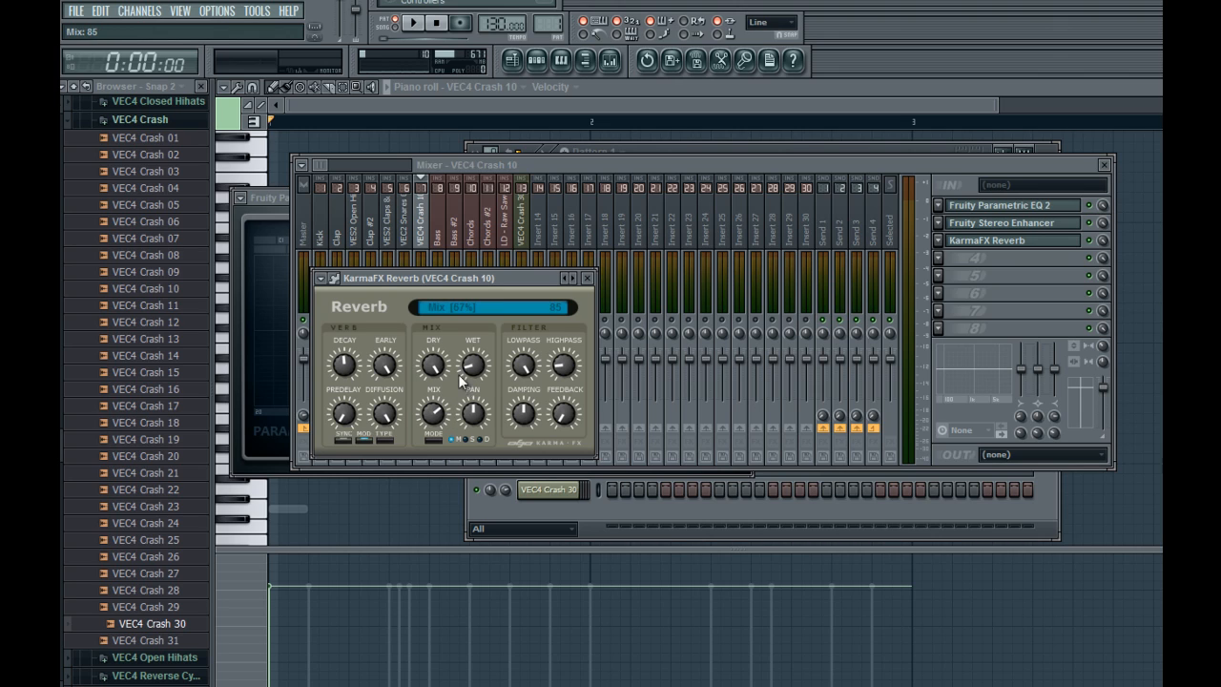
{"action": "key", "text": "q"}
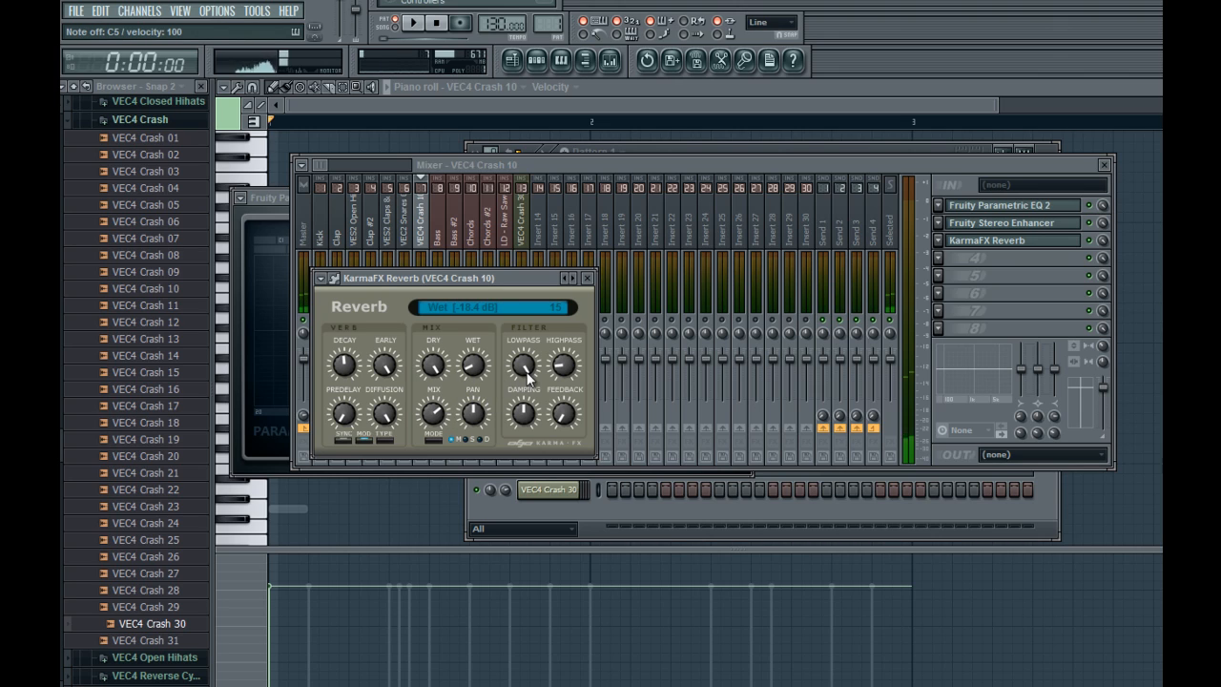
{"action": "left_click", "coordinate": [587, 277]}
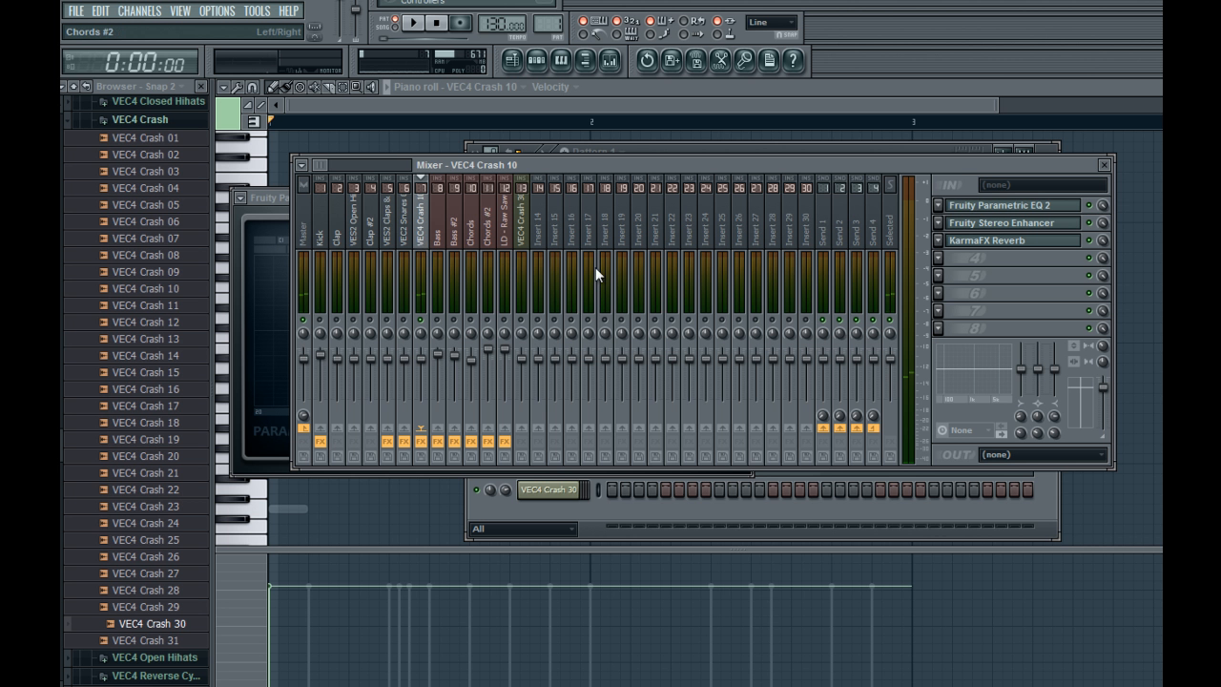
Add Fruity Delay 2 in slot 4 of VEC4 Crash 10 and adjust its feedback level and input volume
{"action": "left_click", "coordinate": [939, 260]}
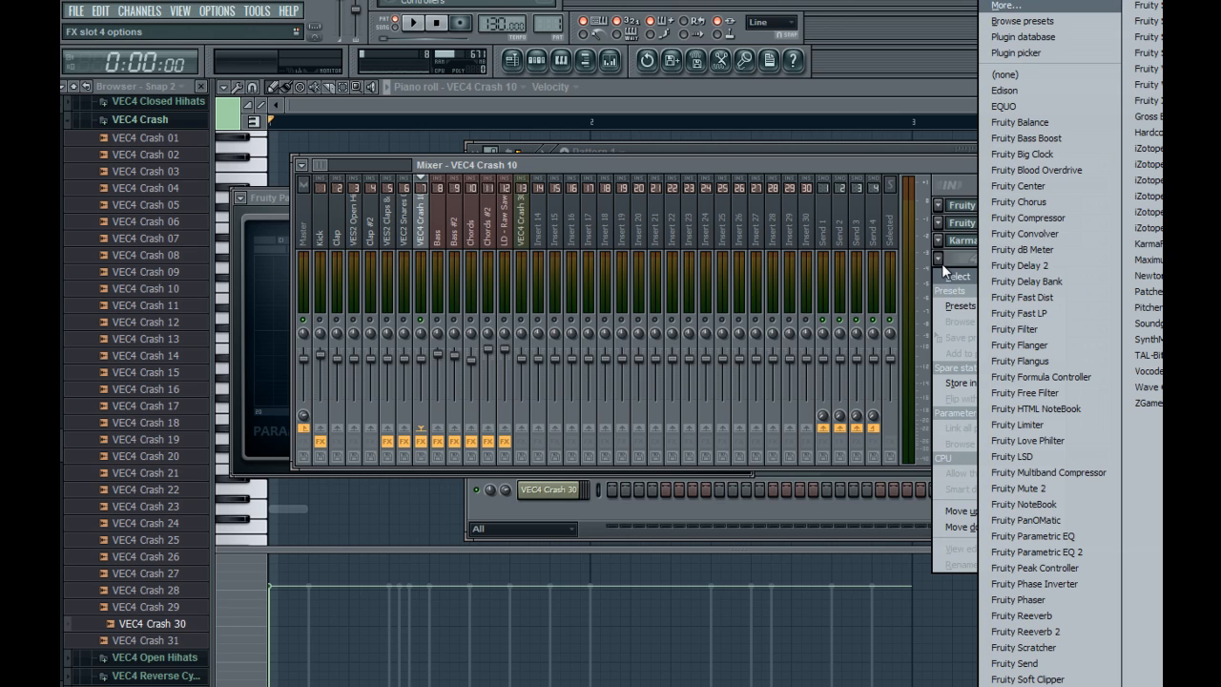
{"action": "left_click", "coordinate": [1019, 265]}
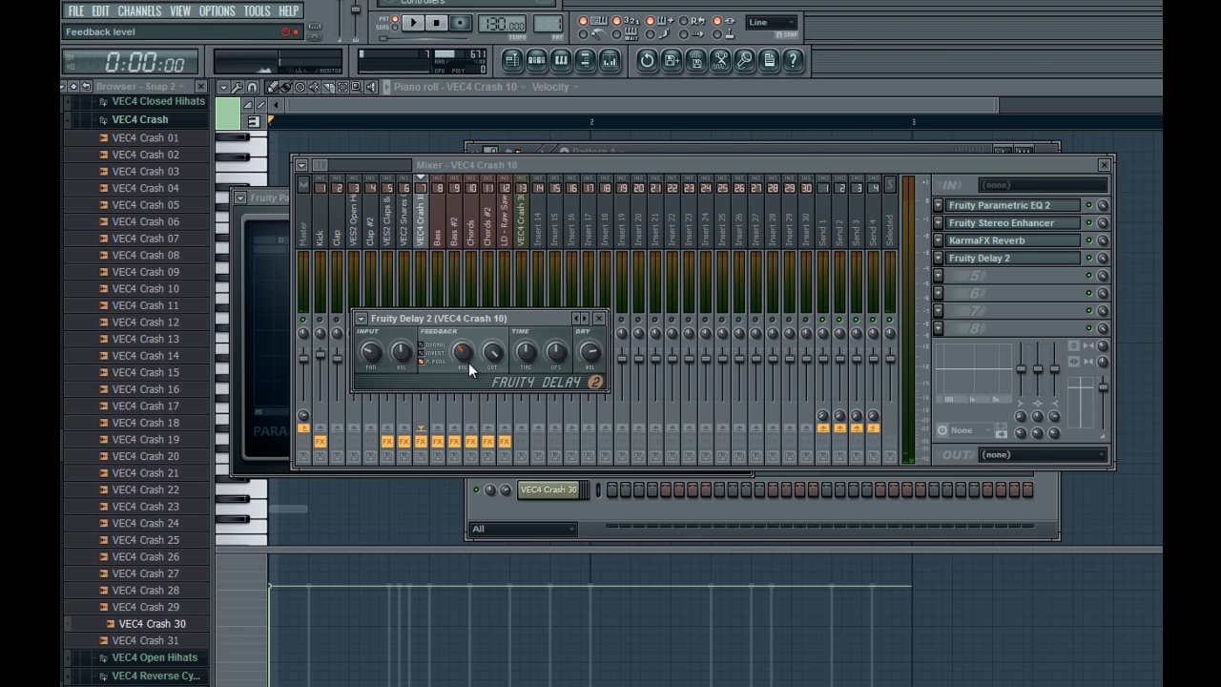
{"action": "left_click_drag", "start_coordinate": [469, 316], "coordinate": [536, 300]}
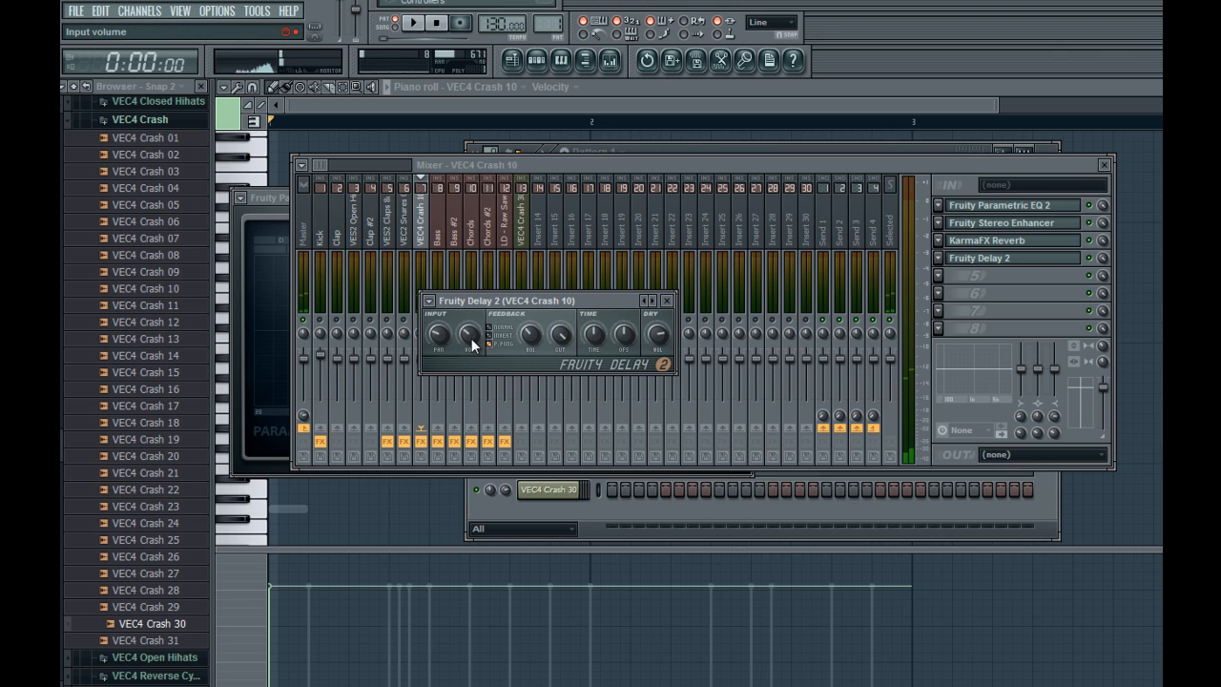
Lower the VEC4 Crash 10 mixer track's volume to -2.2 dB and close the browser
{"action": "left_click", "coordinate": [939, 275]}
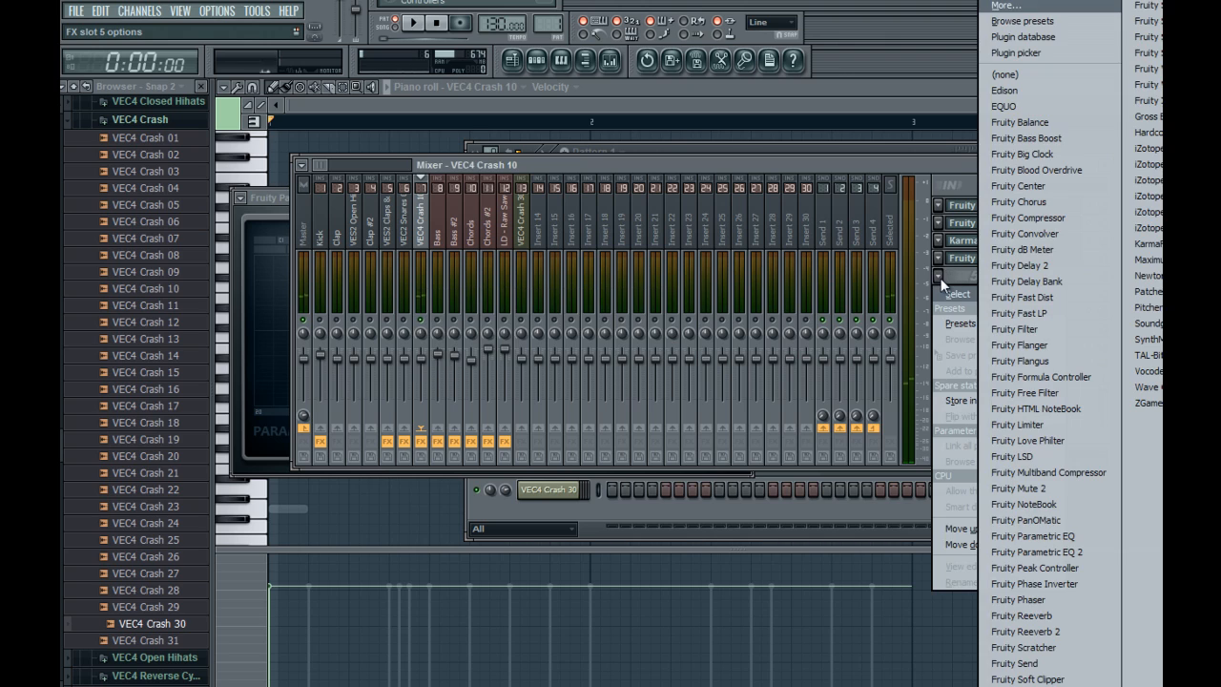
{"action": "left_click", "coordinate": [496, 185]}
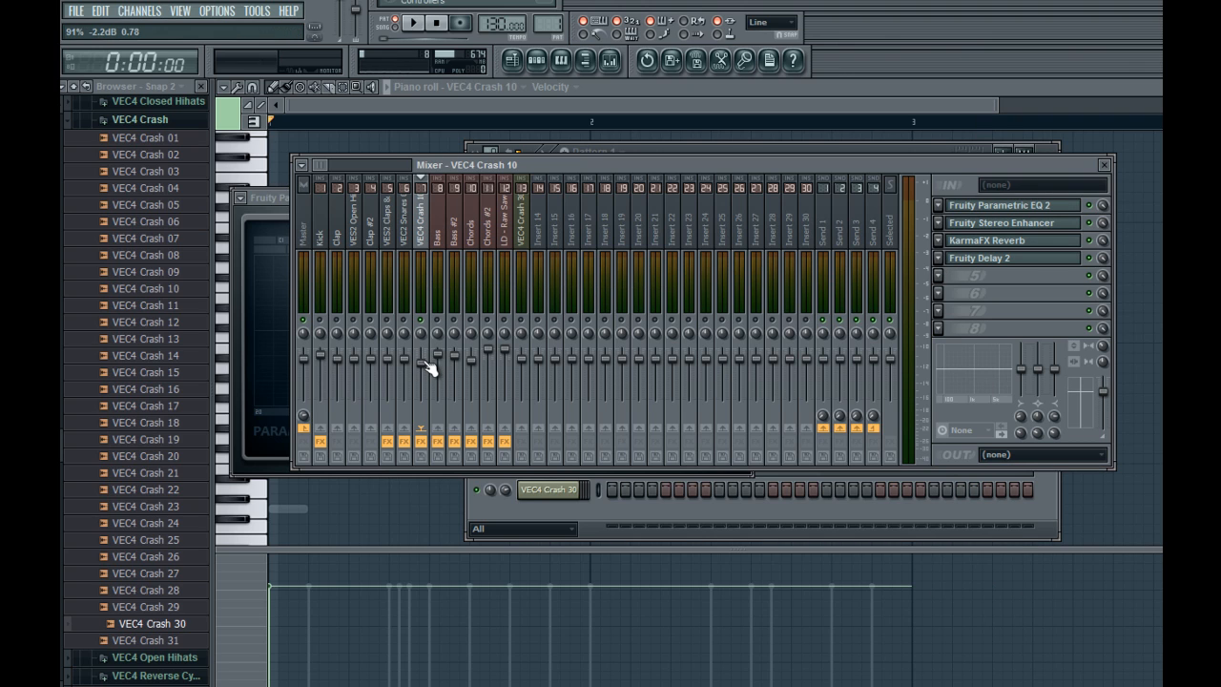
{"action": "left_click", "coordinate": [173, 118]}
{"action": "left_click", "coordinate": [203, 89]}
Briefly play Pattern 1, and turn off the VEC4 Crash 10 channel's solo so all channels are audible
{"action": "key", "text": "space"}
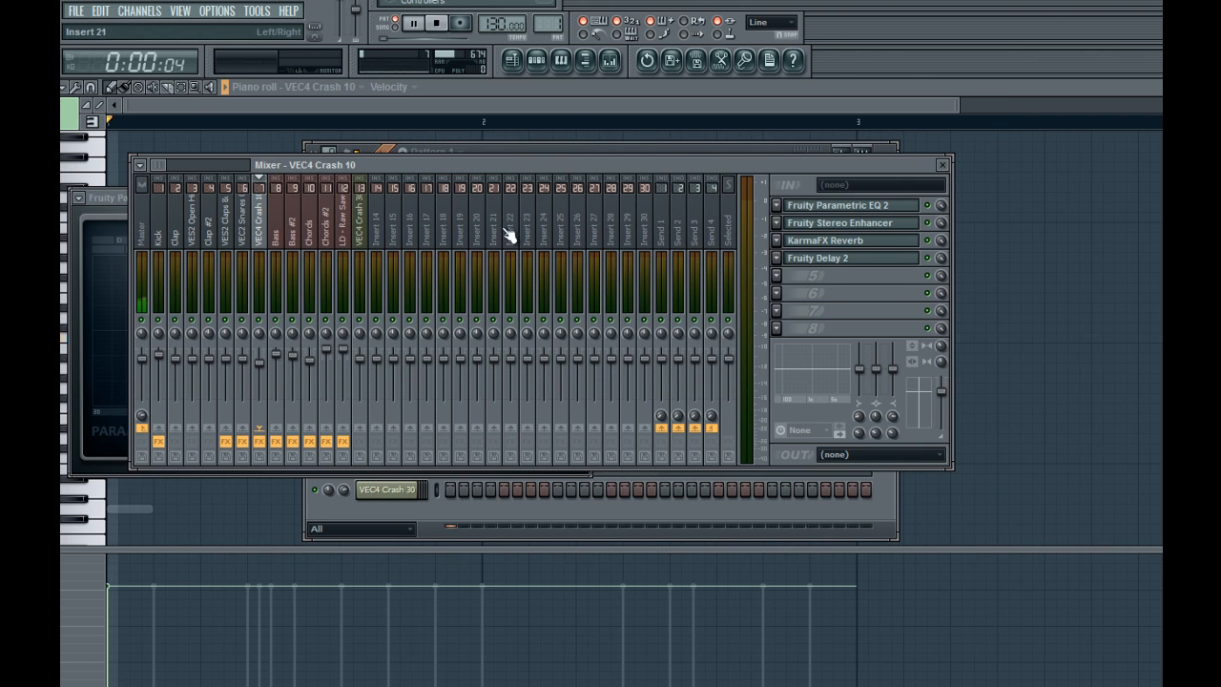
{"action": "left_click", "coordinate": [569, 150]}
{"action": "key", "text": "space"}
{"action": "right_click", "coordinate": [315, 313]}
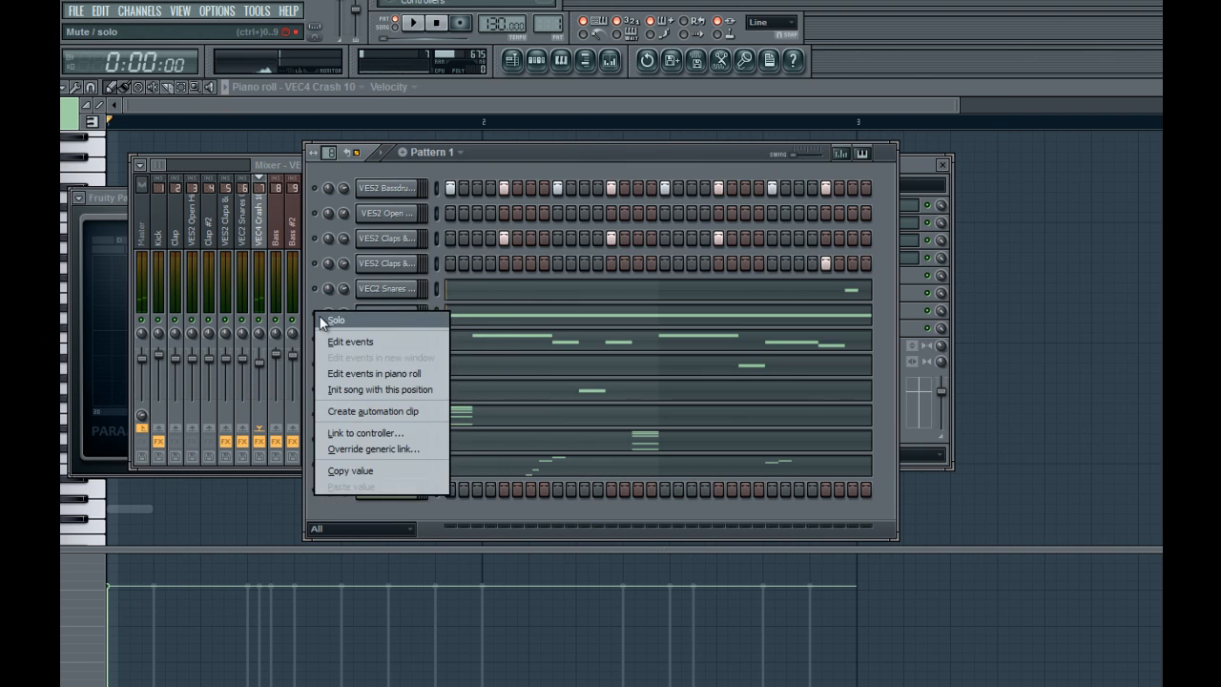
{"action": "left_click", "coordinate": [321, 322]}
{"action": "right_click", "coordinate": [315, 313]}
{"action": "left_click", "coordinate": [322, 322]}
Play Pattern 1 with all channels, set the VEC4 Crash 10 track's volume to -1.1 dB and stop playback
{"action": "left_click", "coordinate": [264, 233]}
{"action": "key", "text": "space"}
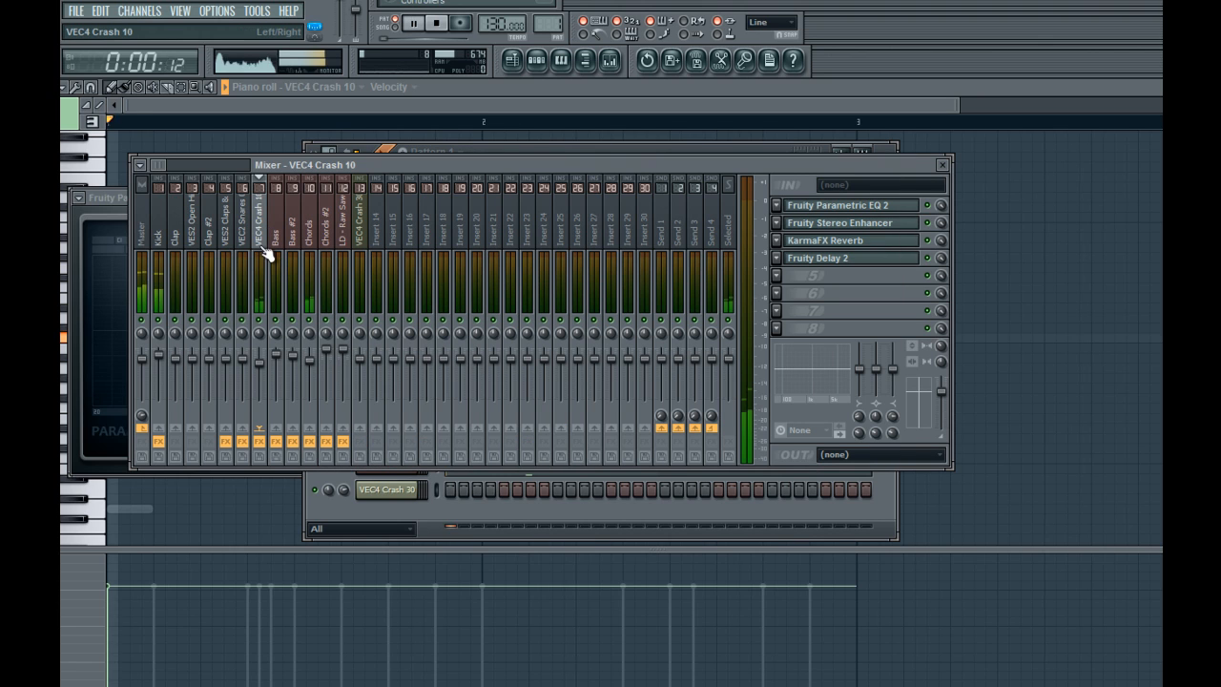
{"action": "key", "text": "space"}
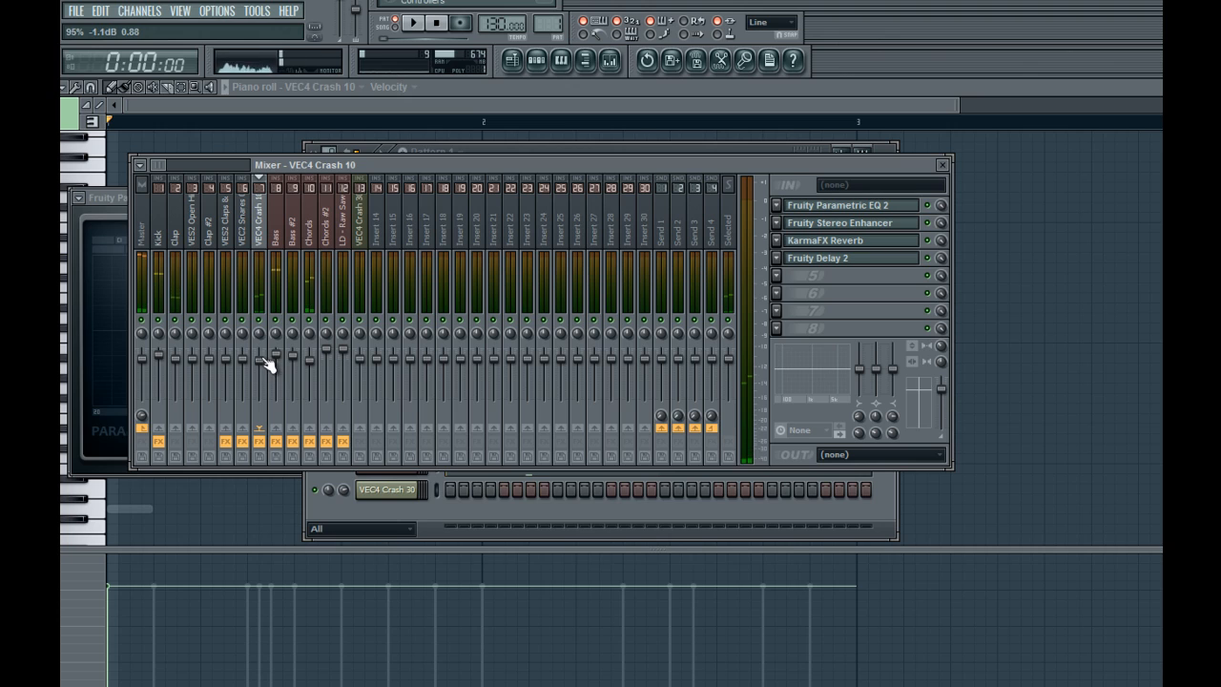
Play Pattern 1 and set the VEC4 Crash 10 mixer track's volume to -0.9 dB
{"action": "key", "text": "space"}
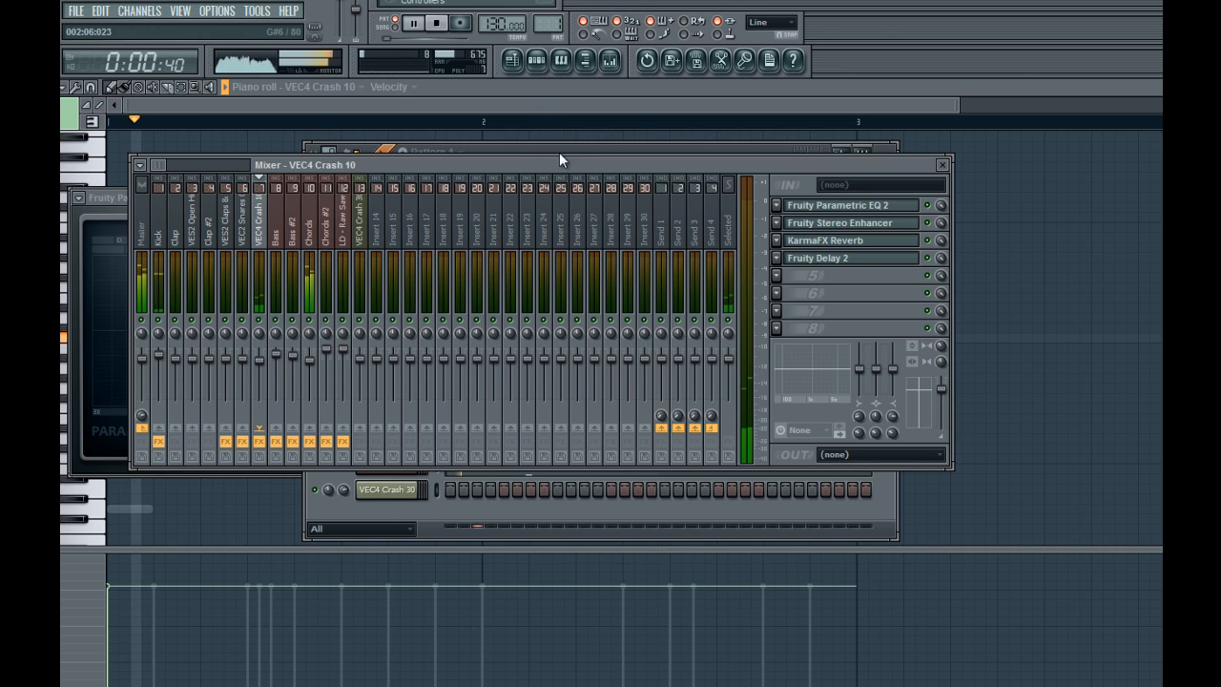
{"action": "left_click_drag", "start_coordinate": [259, 359], "coordinate": [264, 370]}
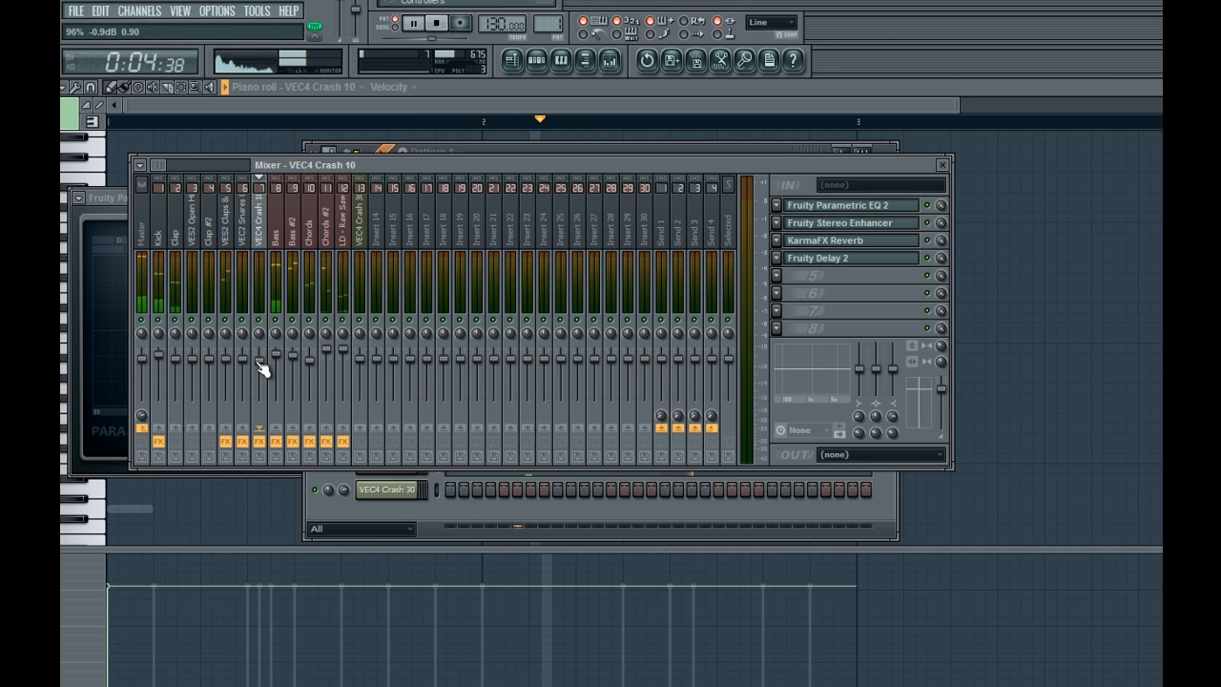
{"action": "left_click", "coordinate": [299, 211]}
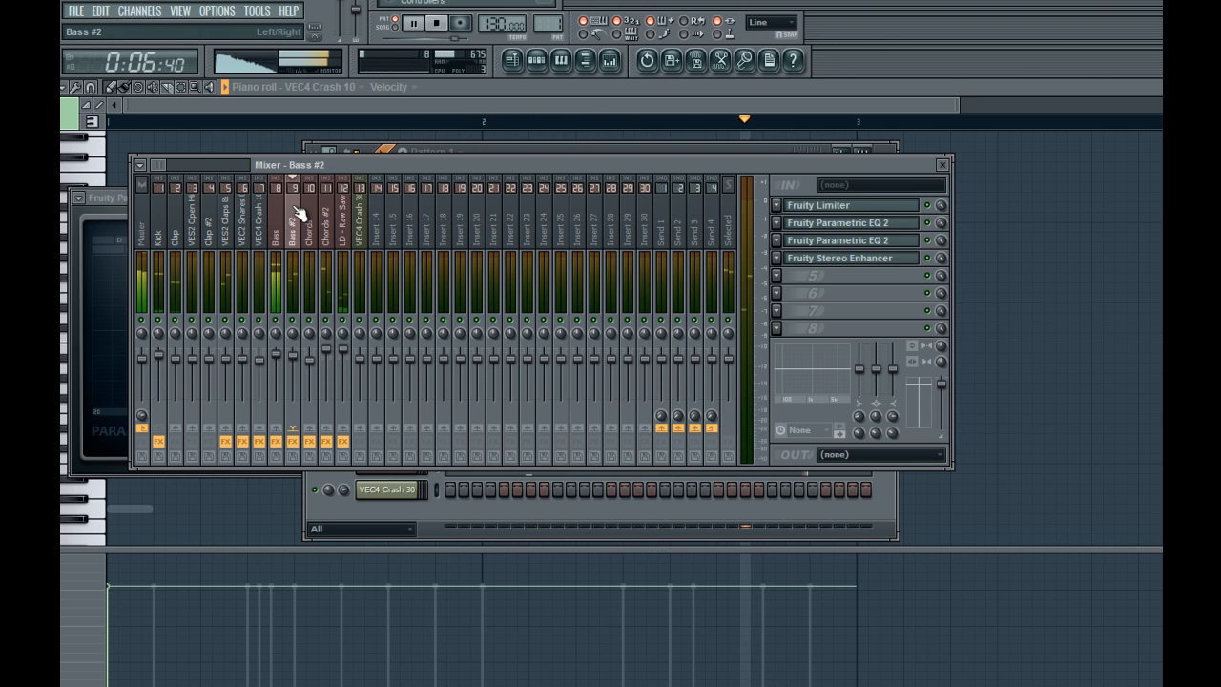
{"action": "left_click", "coordinate": [263, 363]}
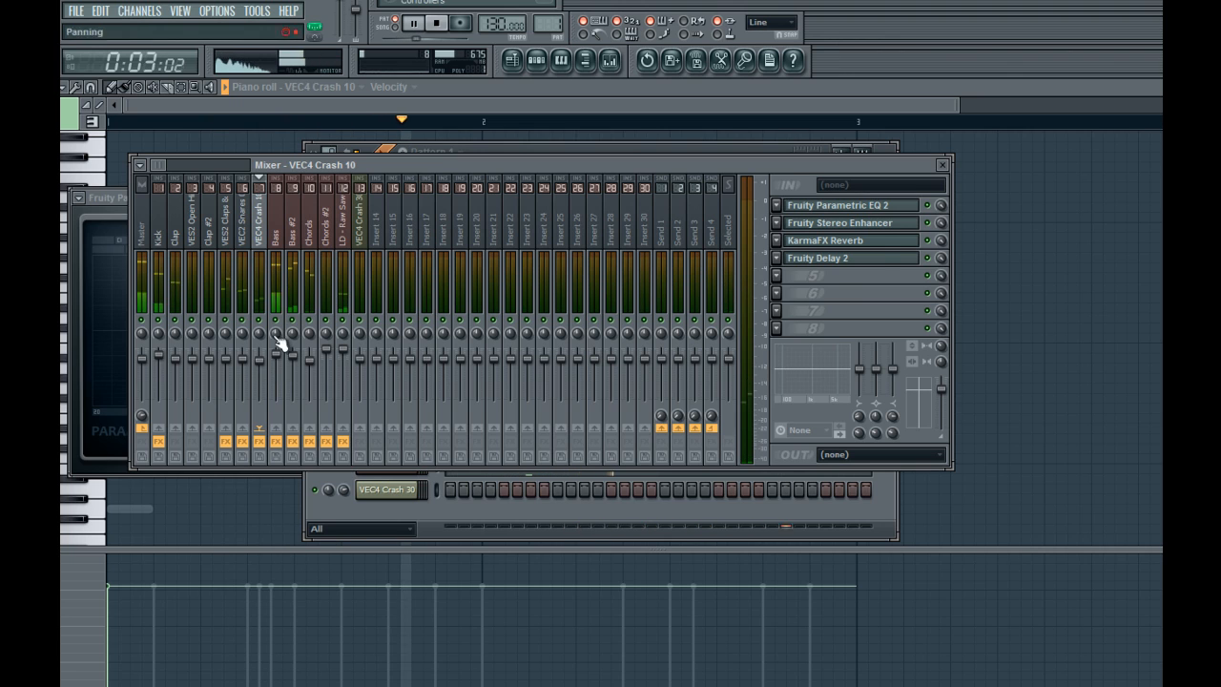
Review the Chords, Bass and Bass #2 mixer tracks, opening Bass's Fruity Parametric EQ 2 and the one in slot 3 of Bass #2
{"action": "left_click", "coordinate": [314, 374]}
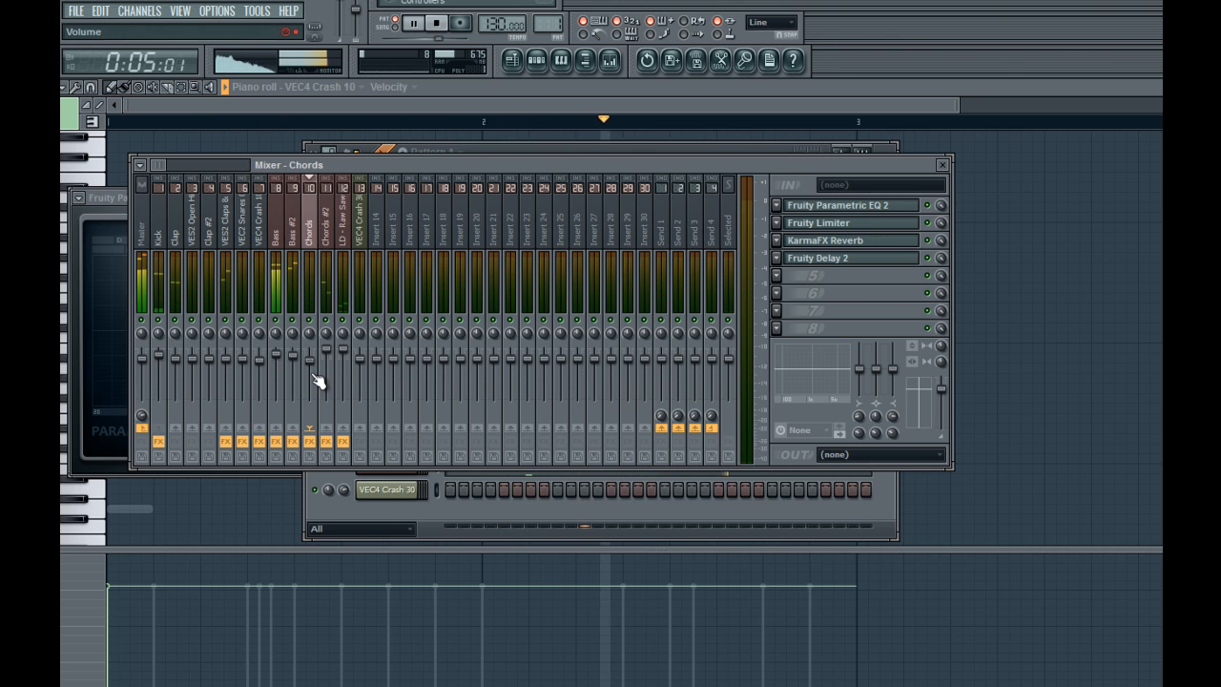
{"action": "left_click", "coordinate": [281, 219]}
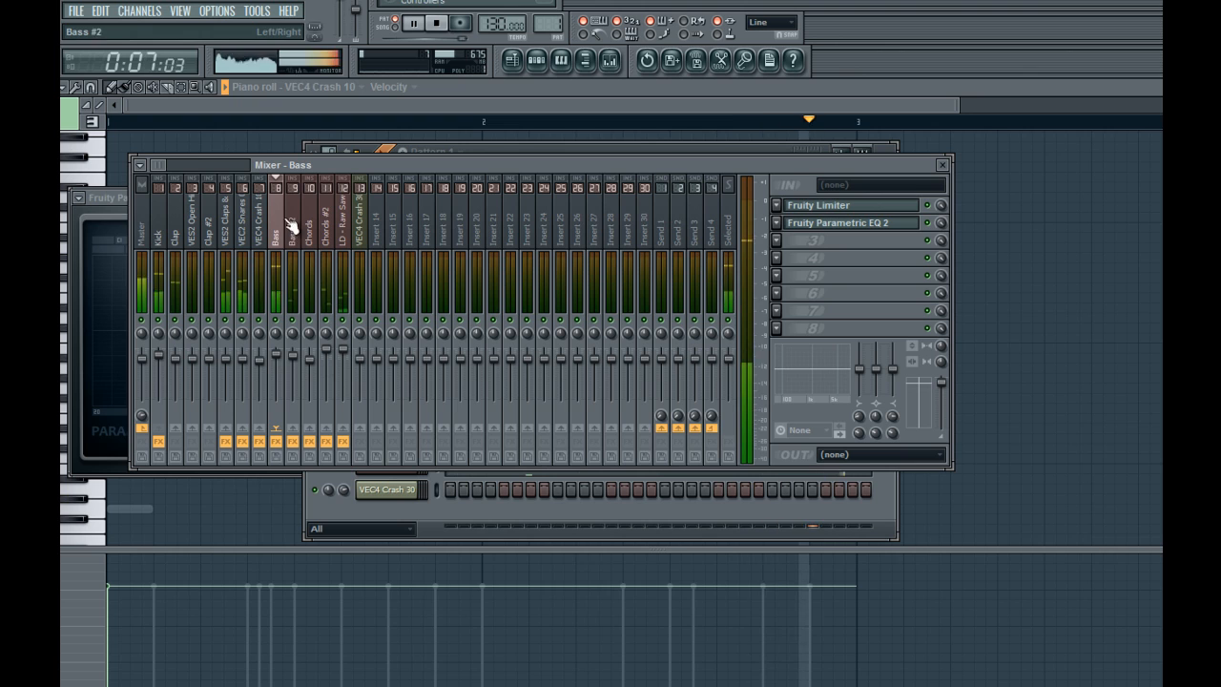
{"action": "left_click", "coordinate": [812, 227]}
{"action": "left_click", "coordinate": [296, 233]}
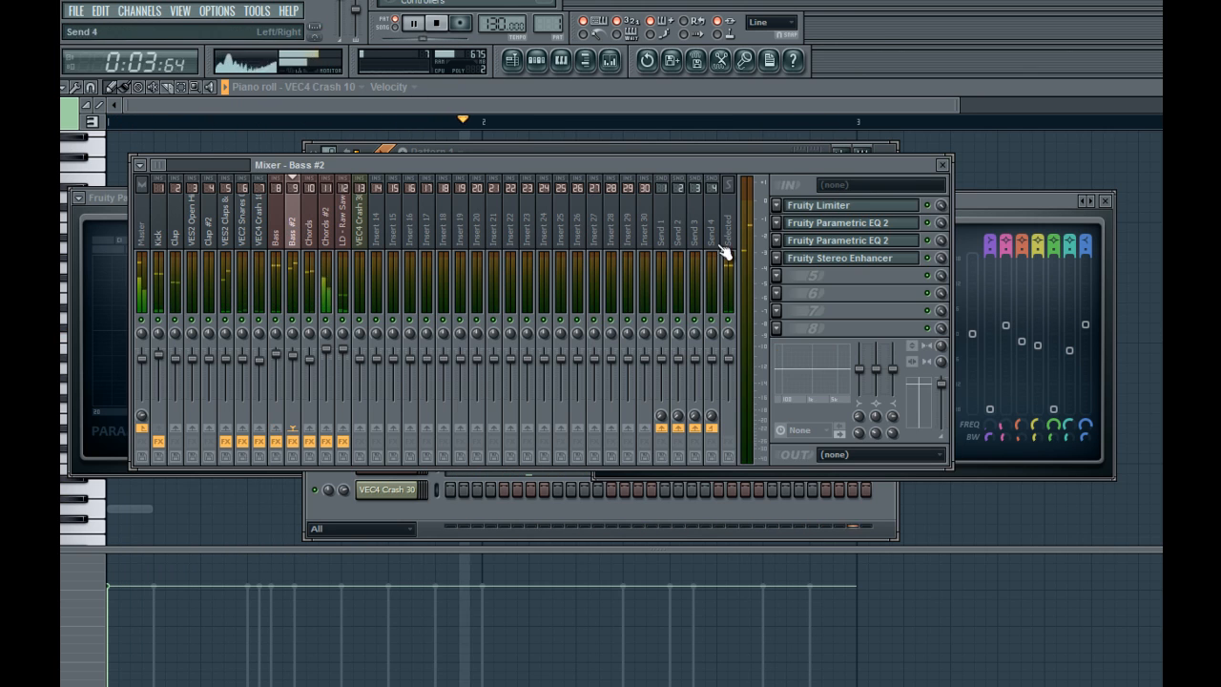
{"action": "left_click", "coordinate": [822, 242]}
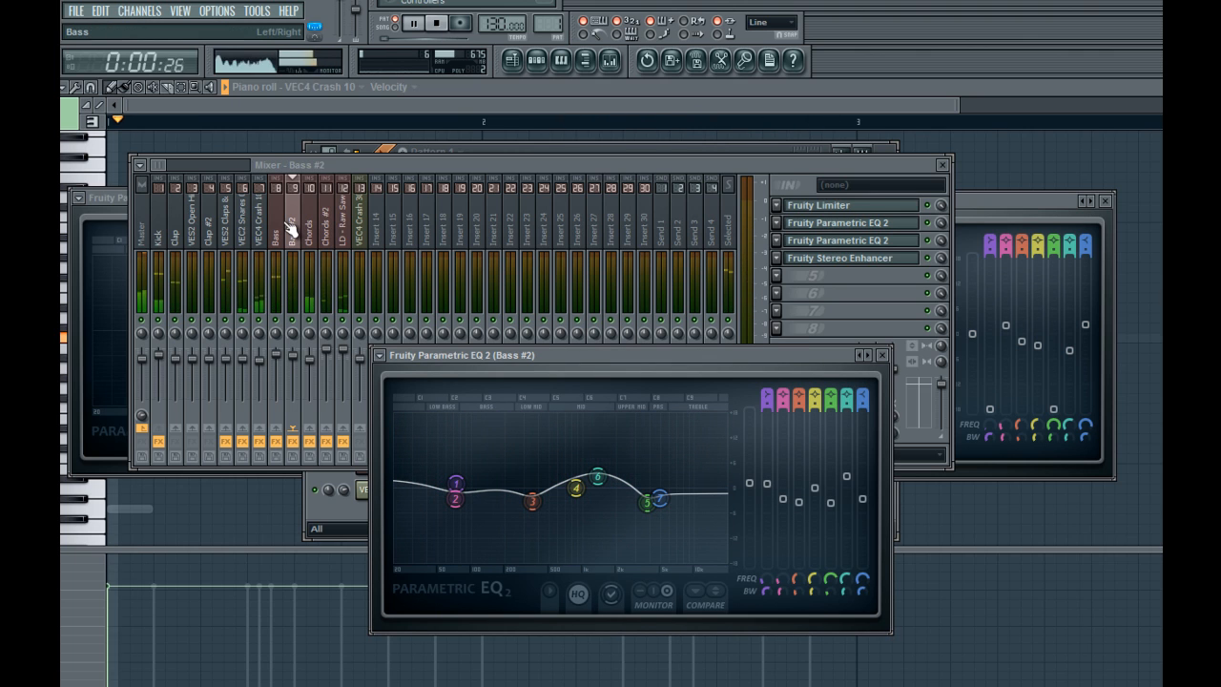
Save the project under its current file name
{"action": "left_click", "coordinate": [76, 10]}
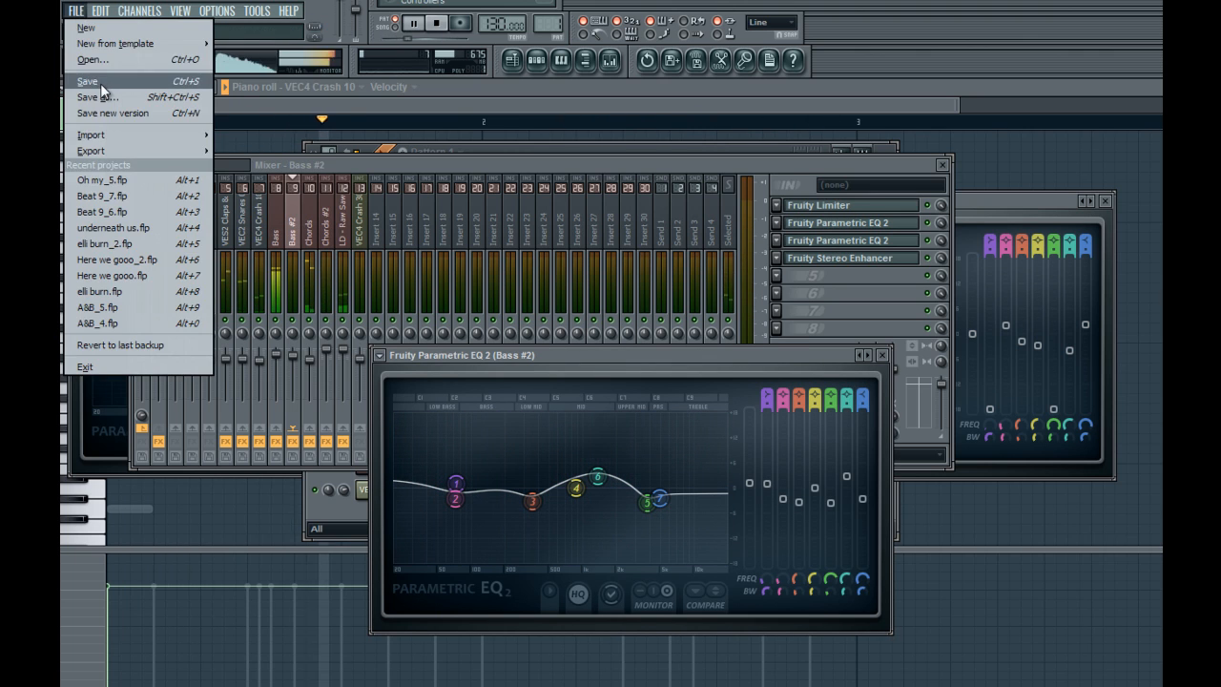
{"action": "left_click", "coordinate": [95, 82]}
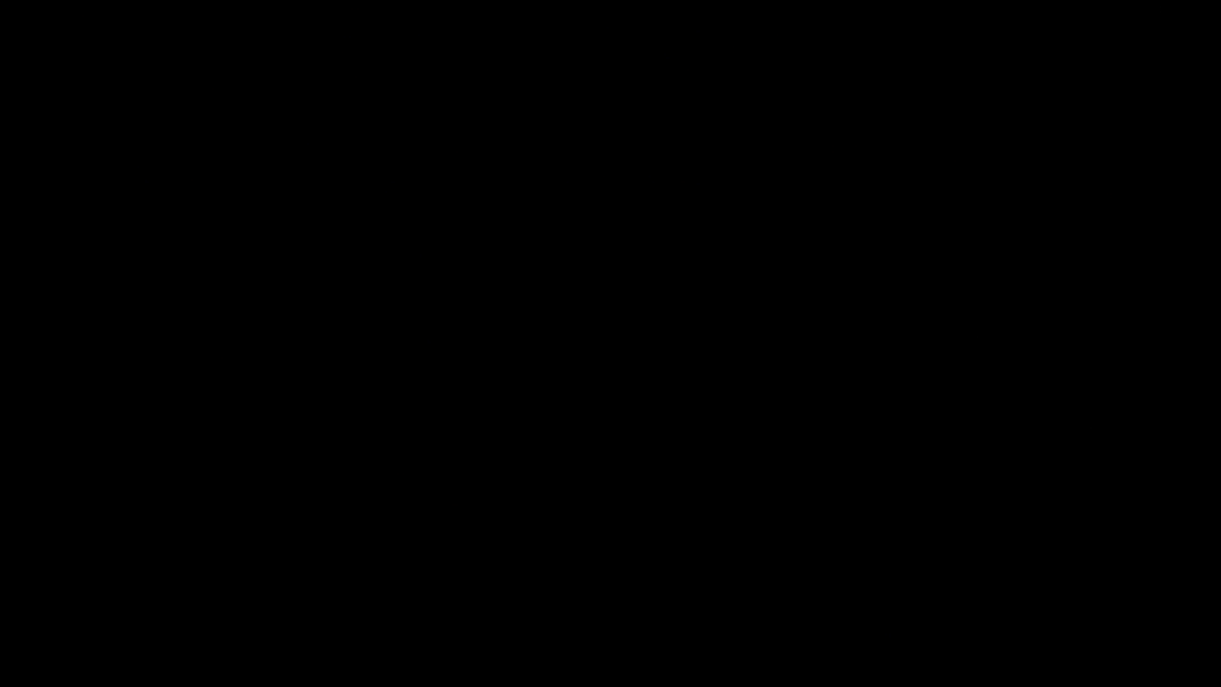